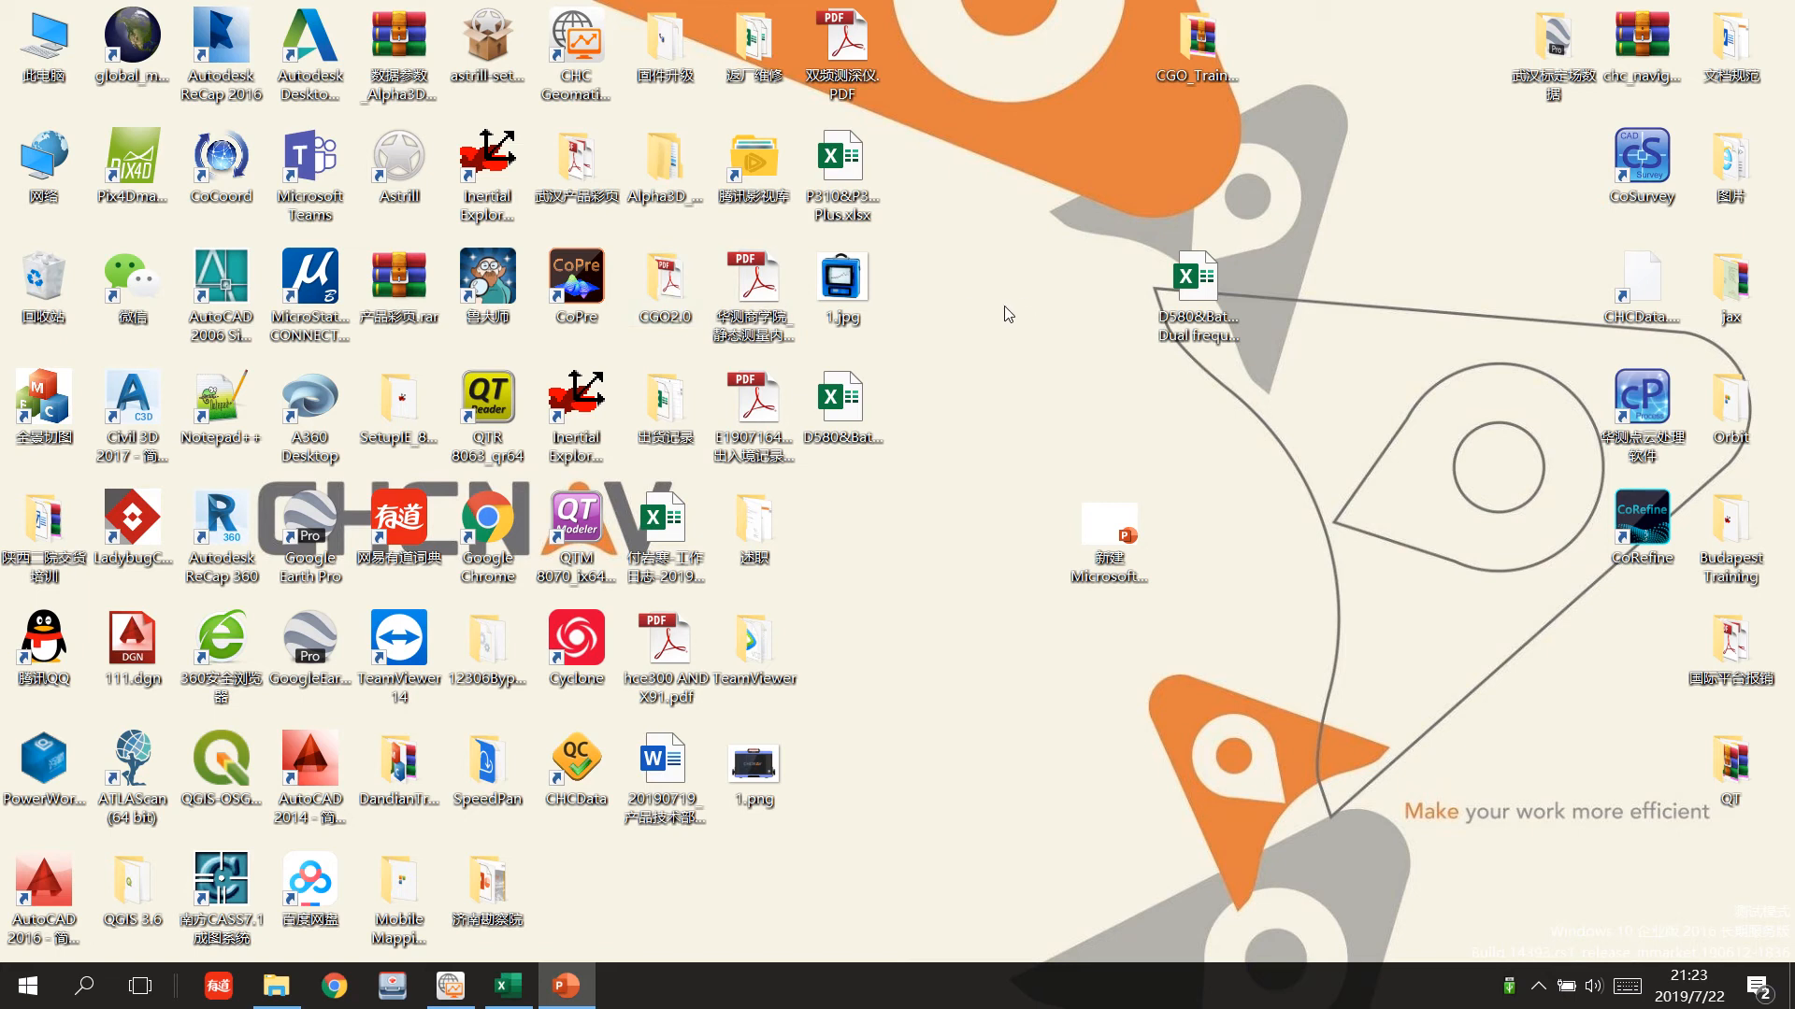
Open CHC Geomatics Office 2 and create a new project from DefaultTemplate, stored in the desktop folder jax.
double_click(605, 90)
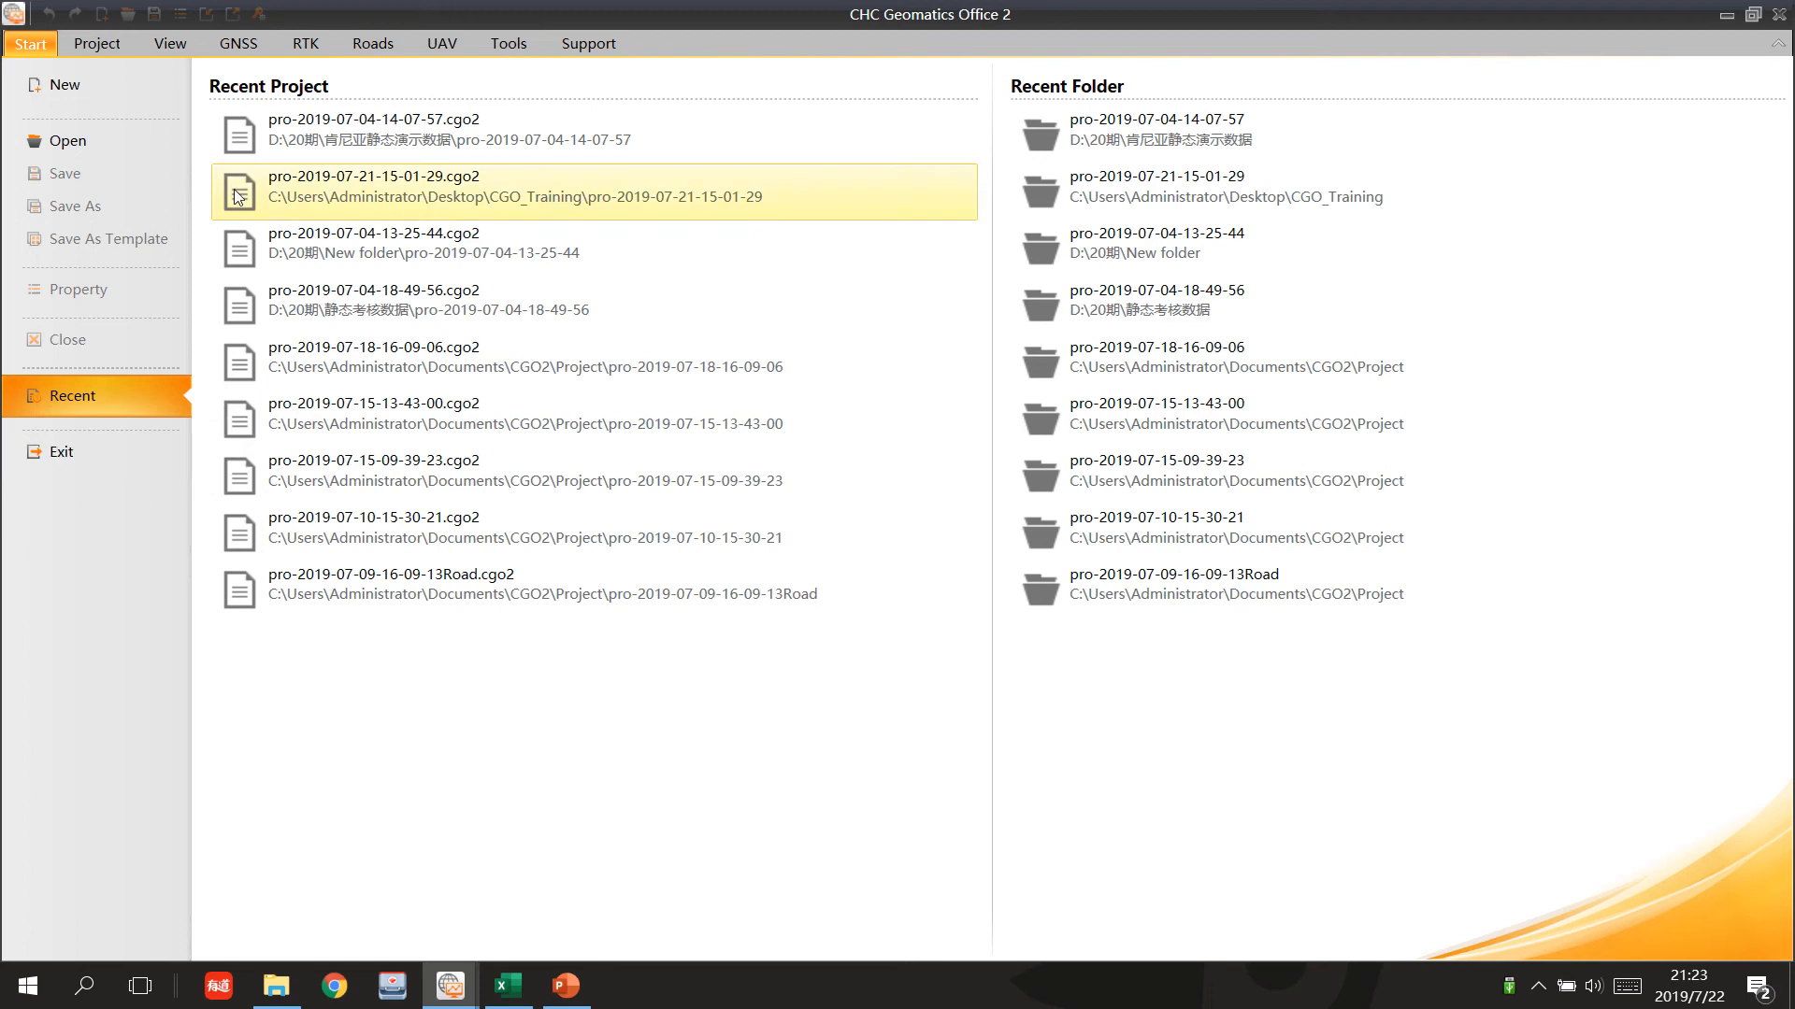
click(118, 82)
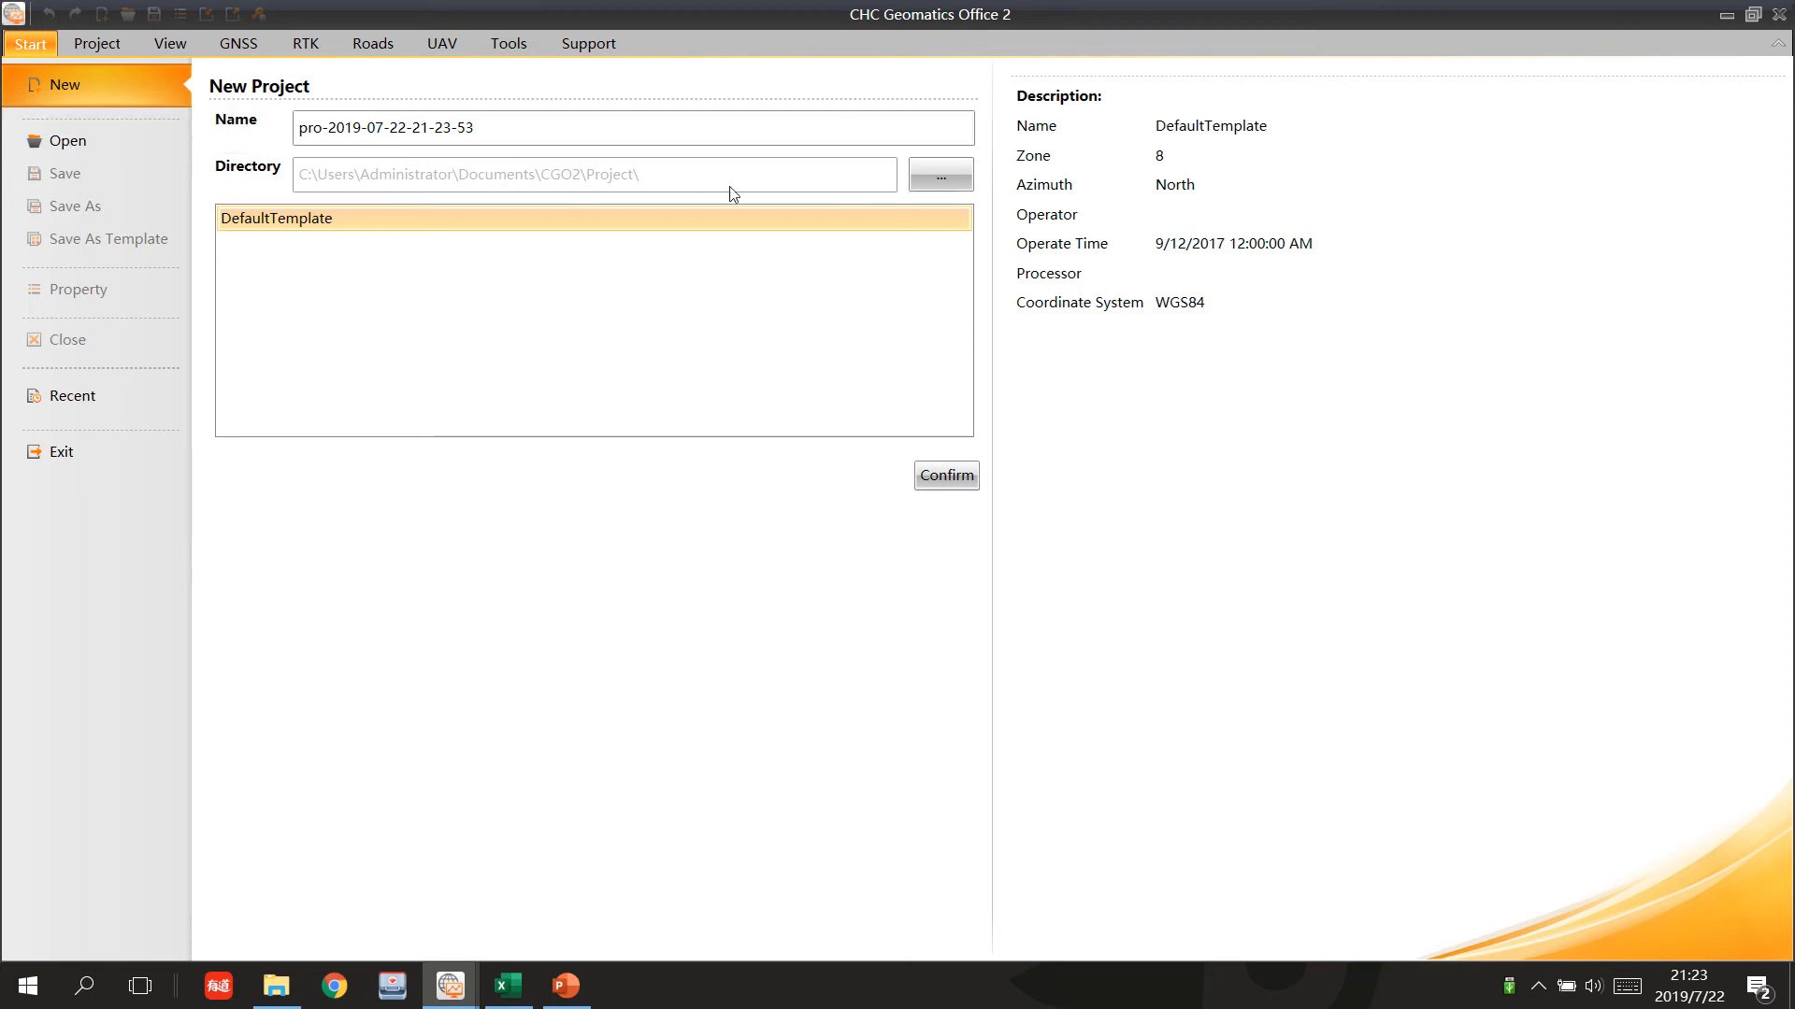
click(941, 175)
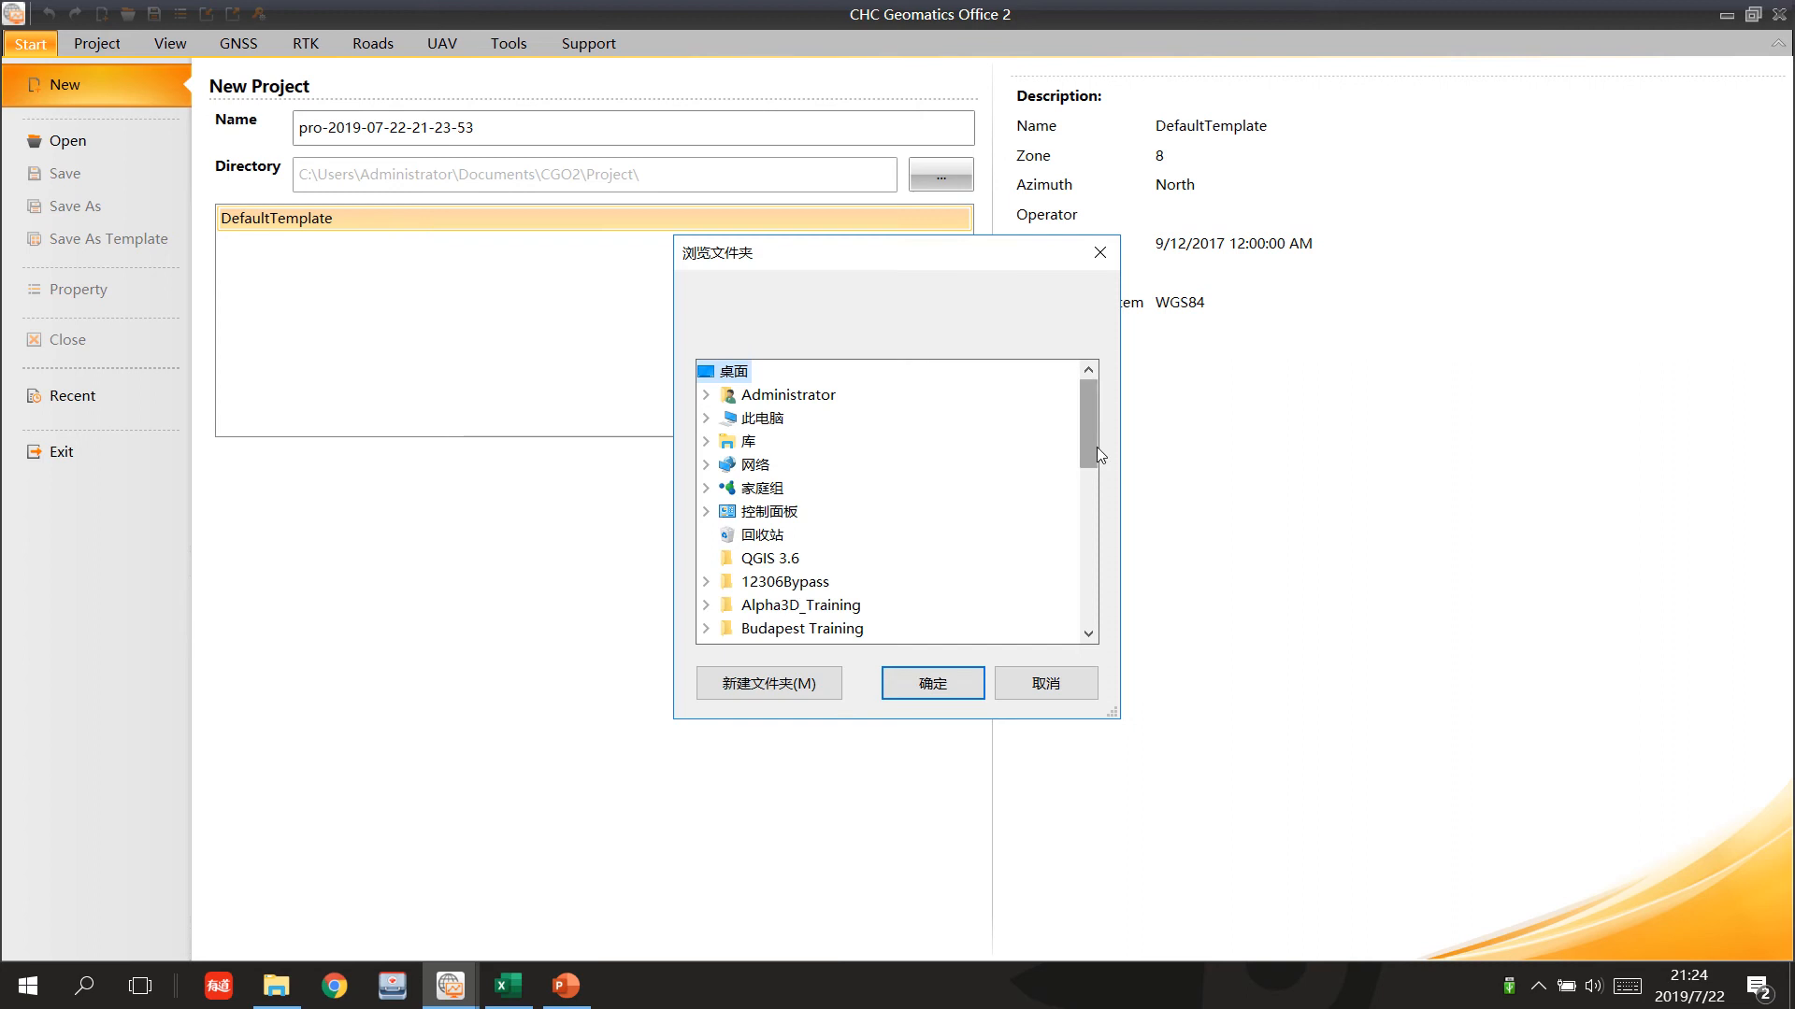
drag(1097, 447, 1086, 499)
scroll(753, 486, down, 2)
click(751, 465)
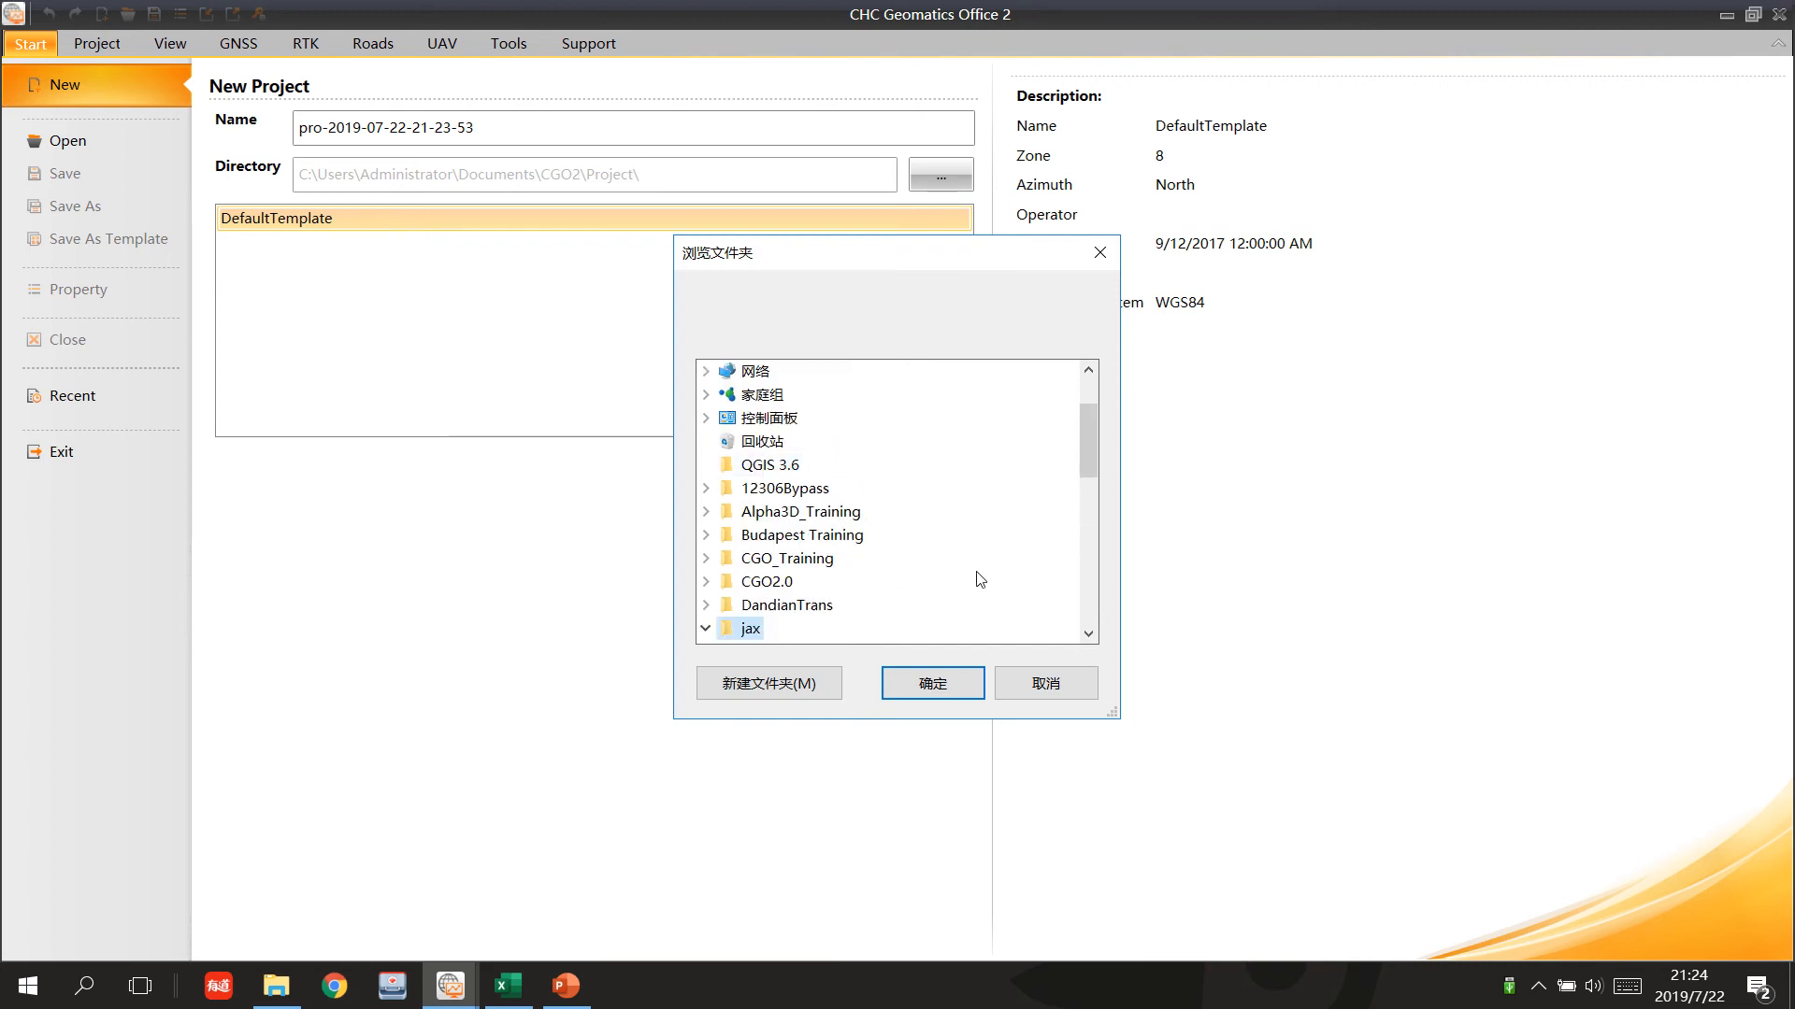
click(932, 683)
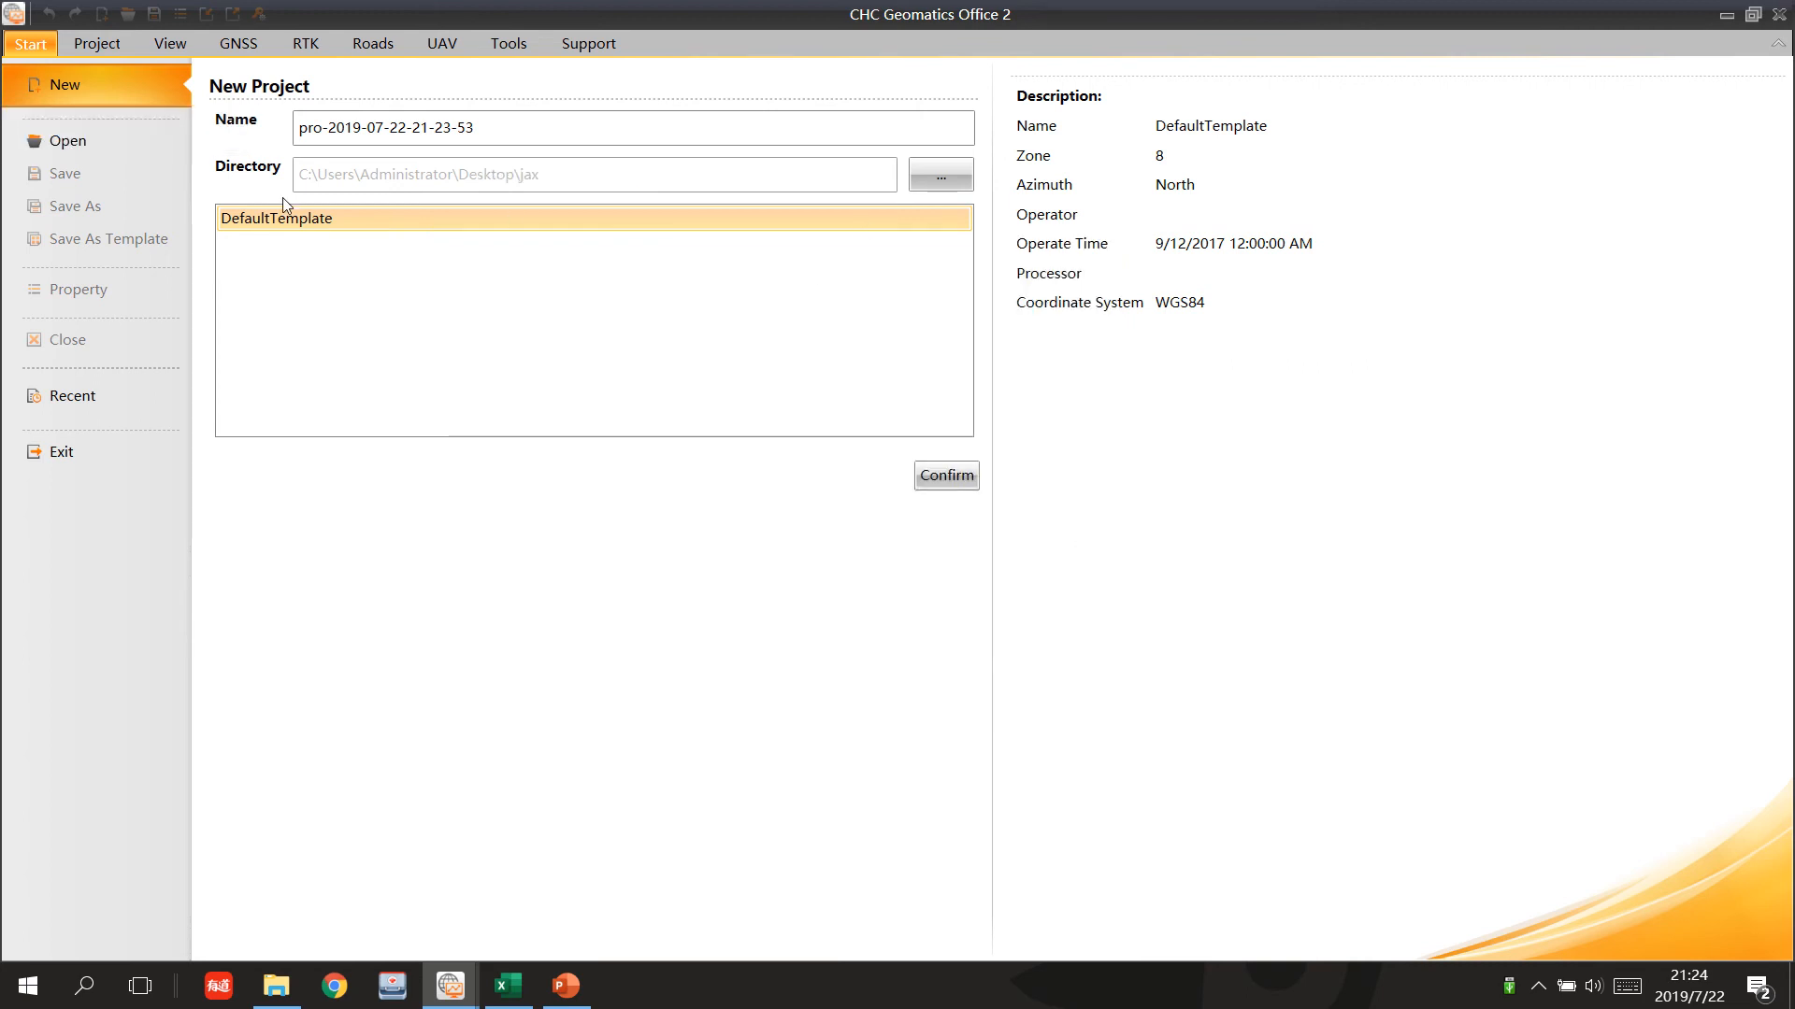
click(975, 482)
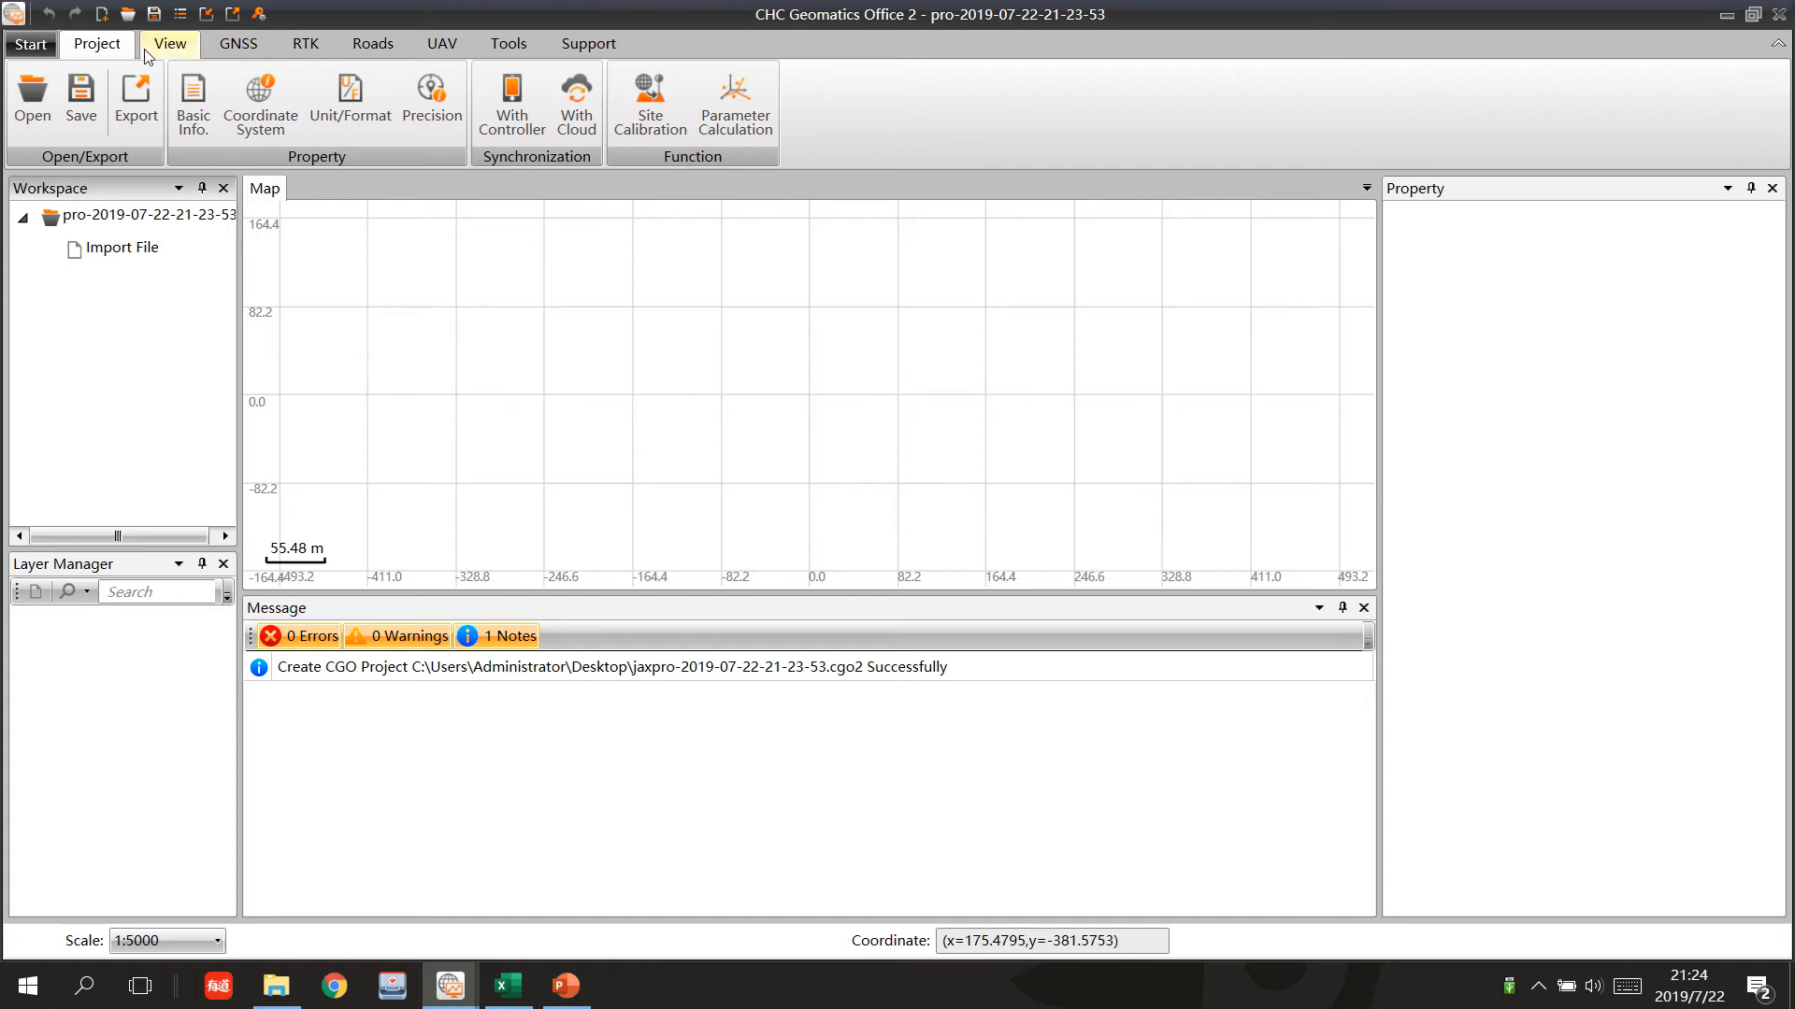
Import all HCN observation files from the CGO_Training\Kenya_Data\Raw_static_data folder on the desktop as GNSS data.
click(245, 49)
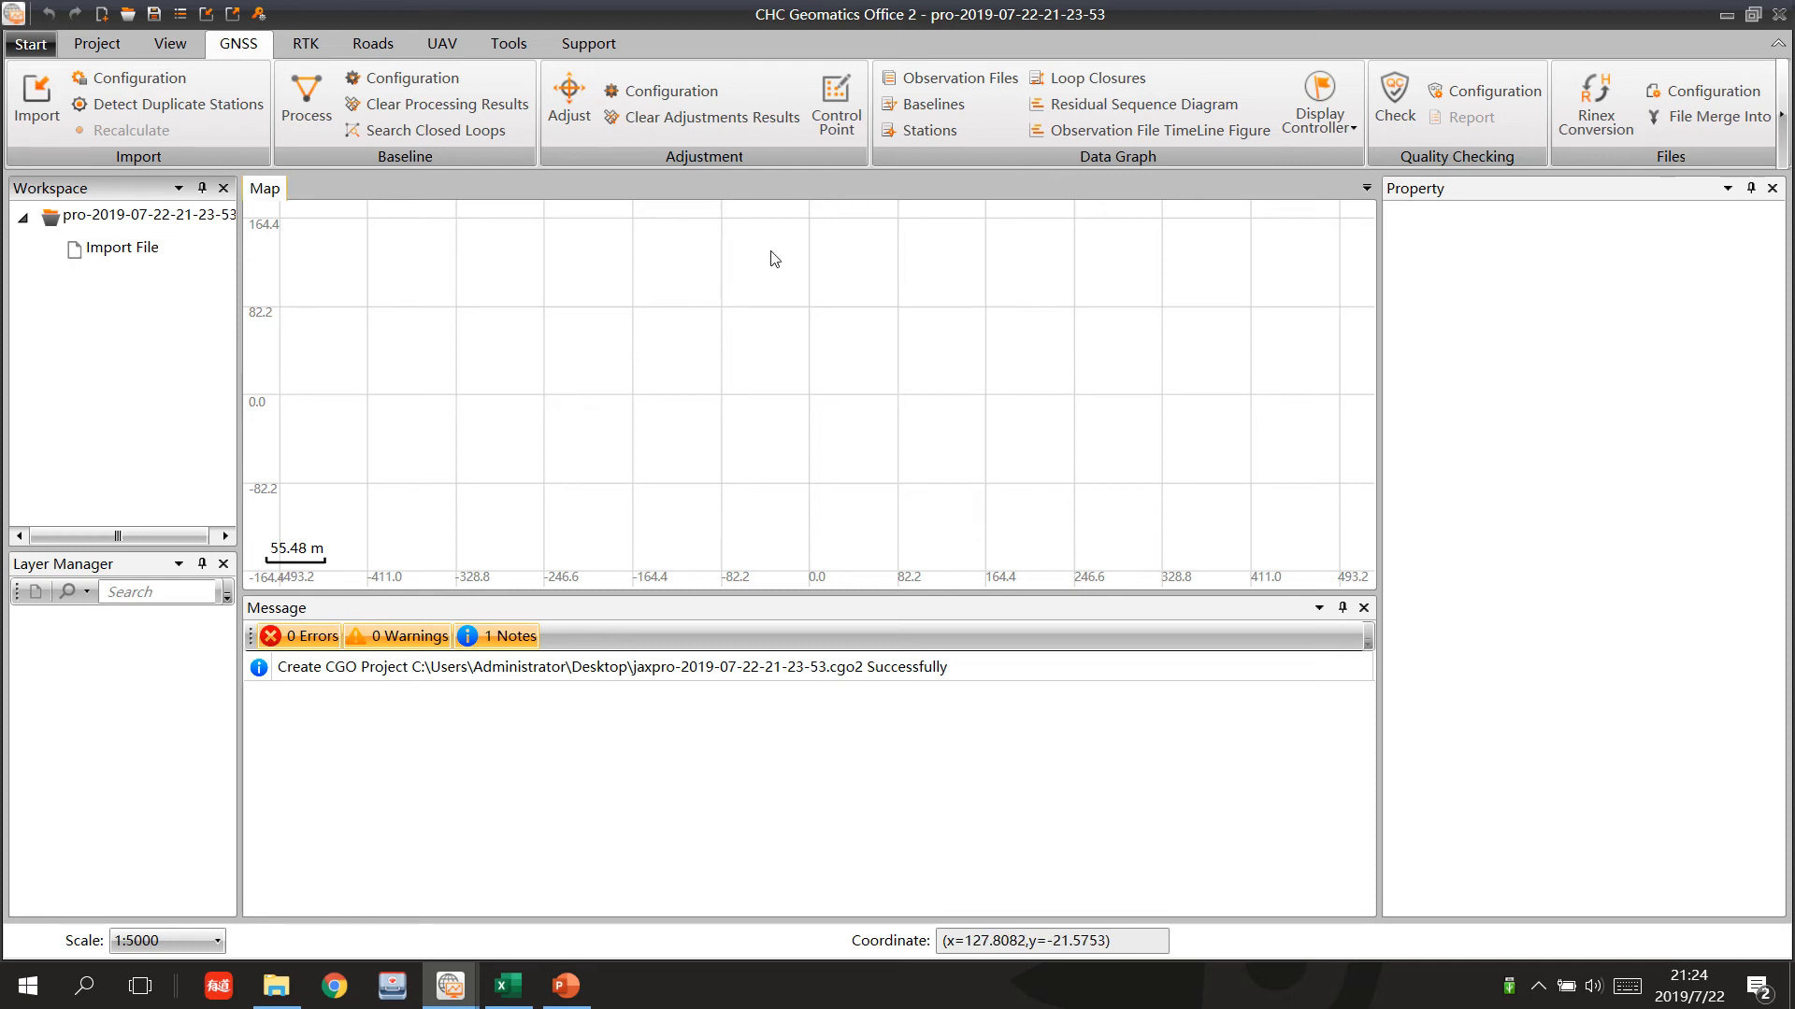
click(46, 117)
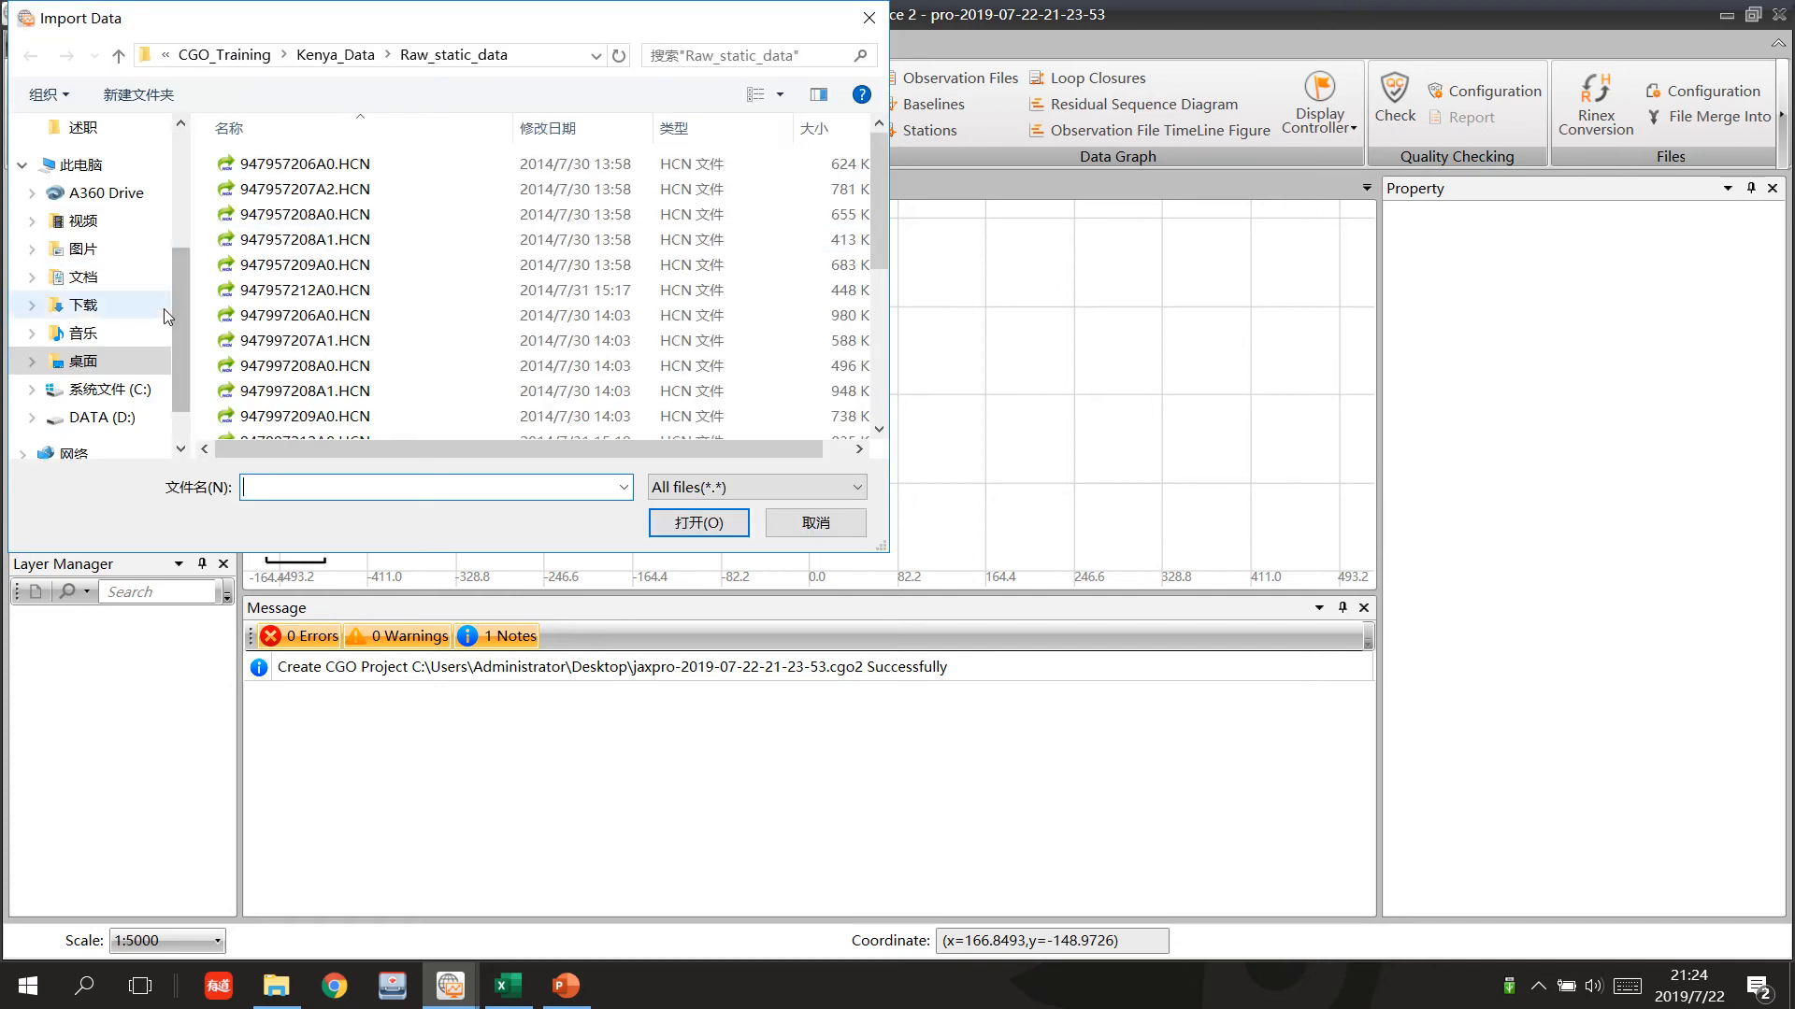
click(200, 62)
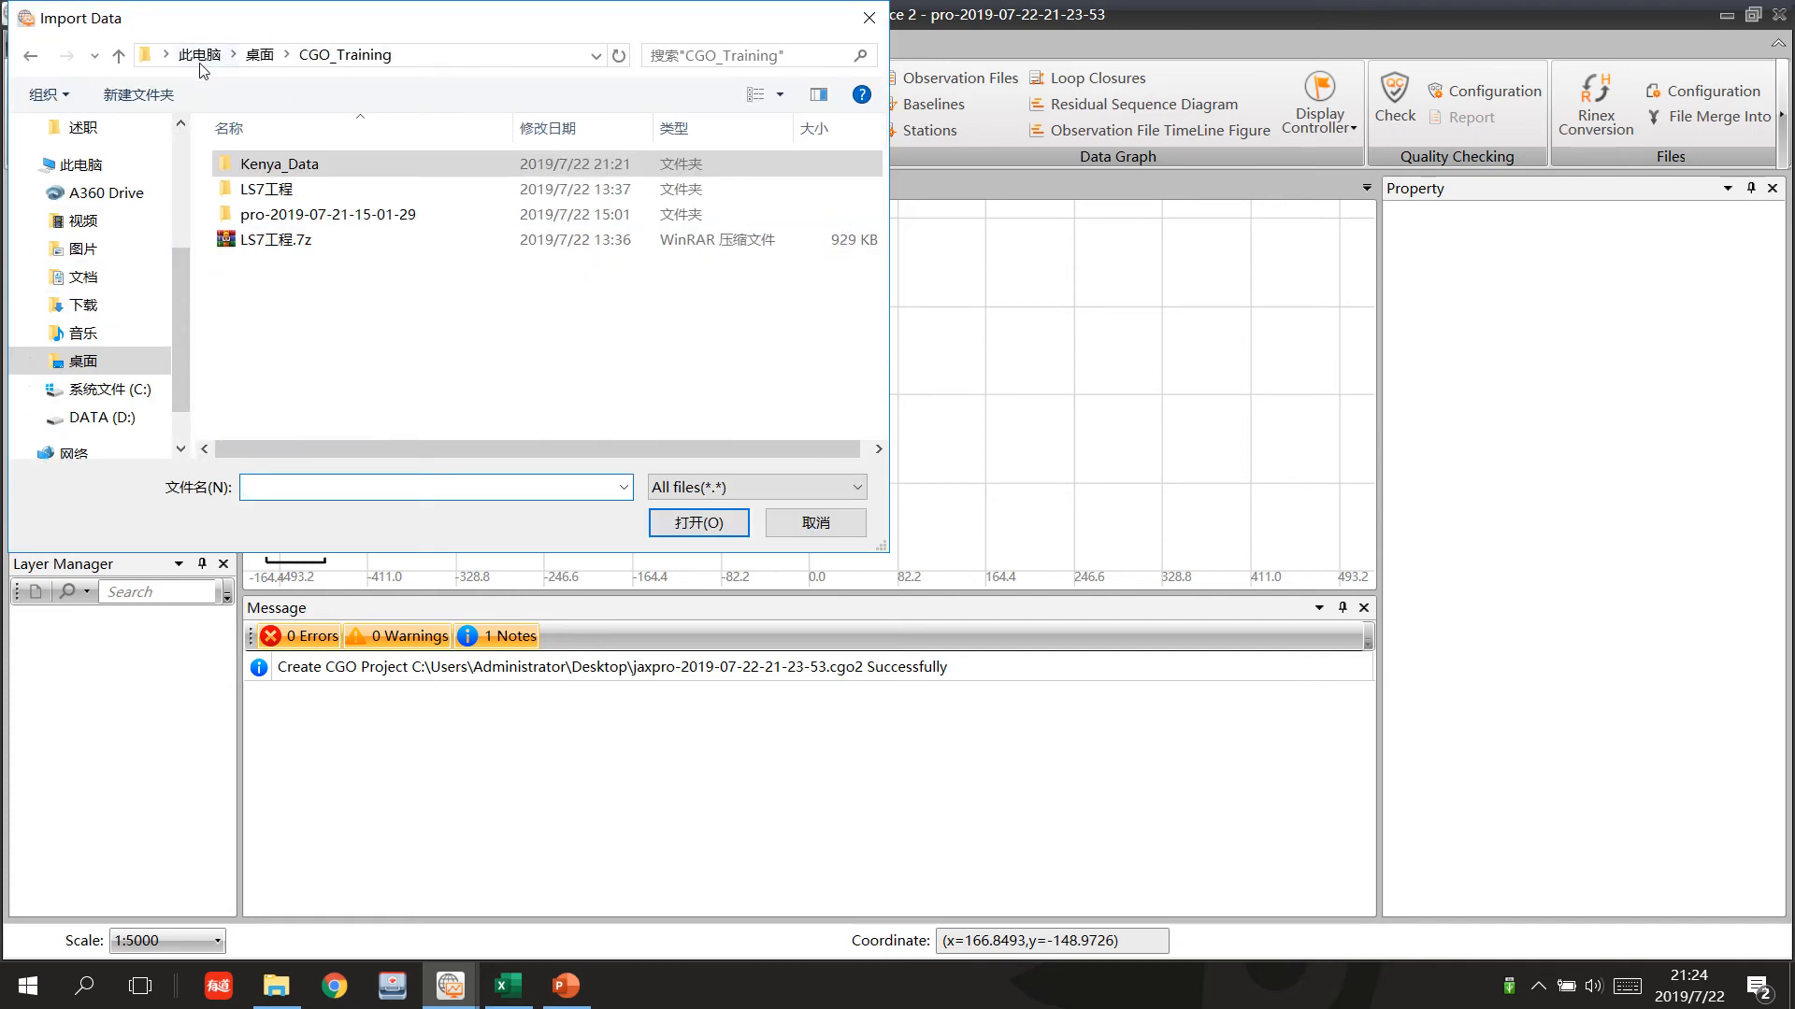
click(251, 57)
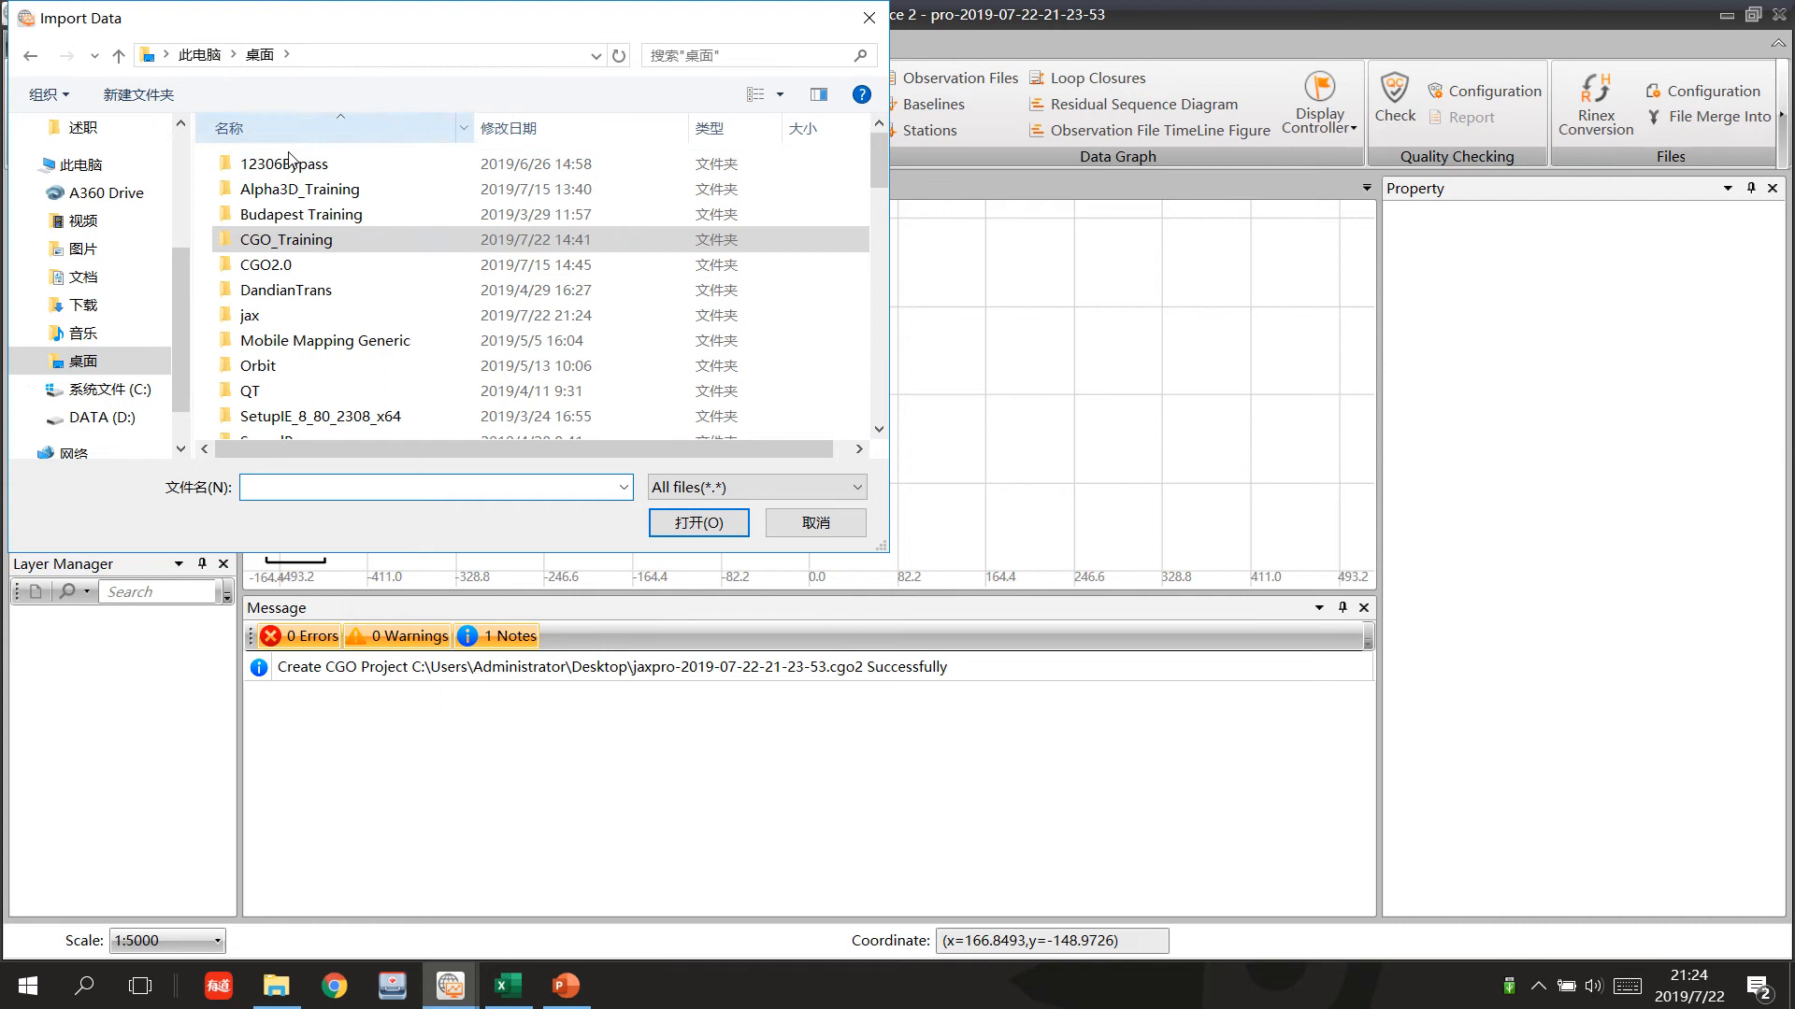
double_click(305, 239)
double_click(312, 166)
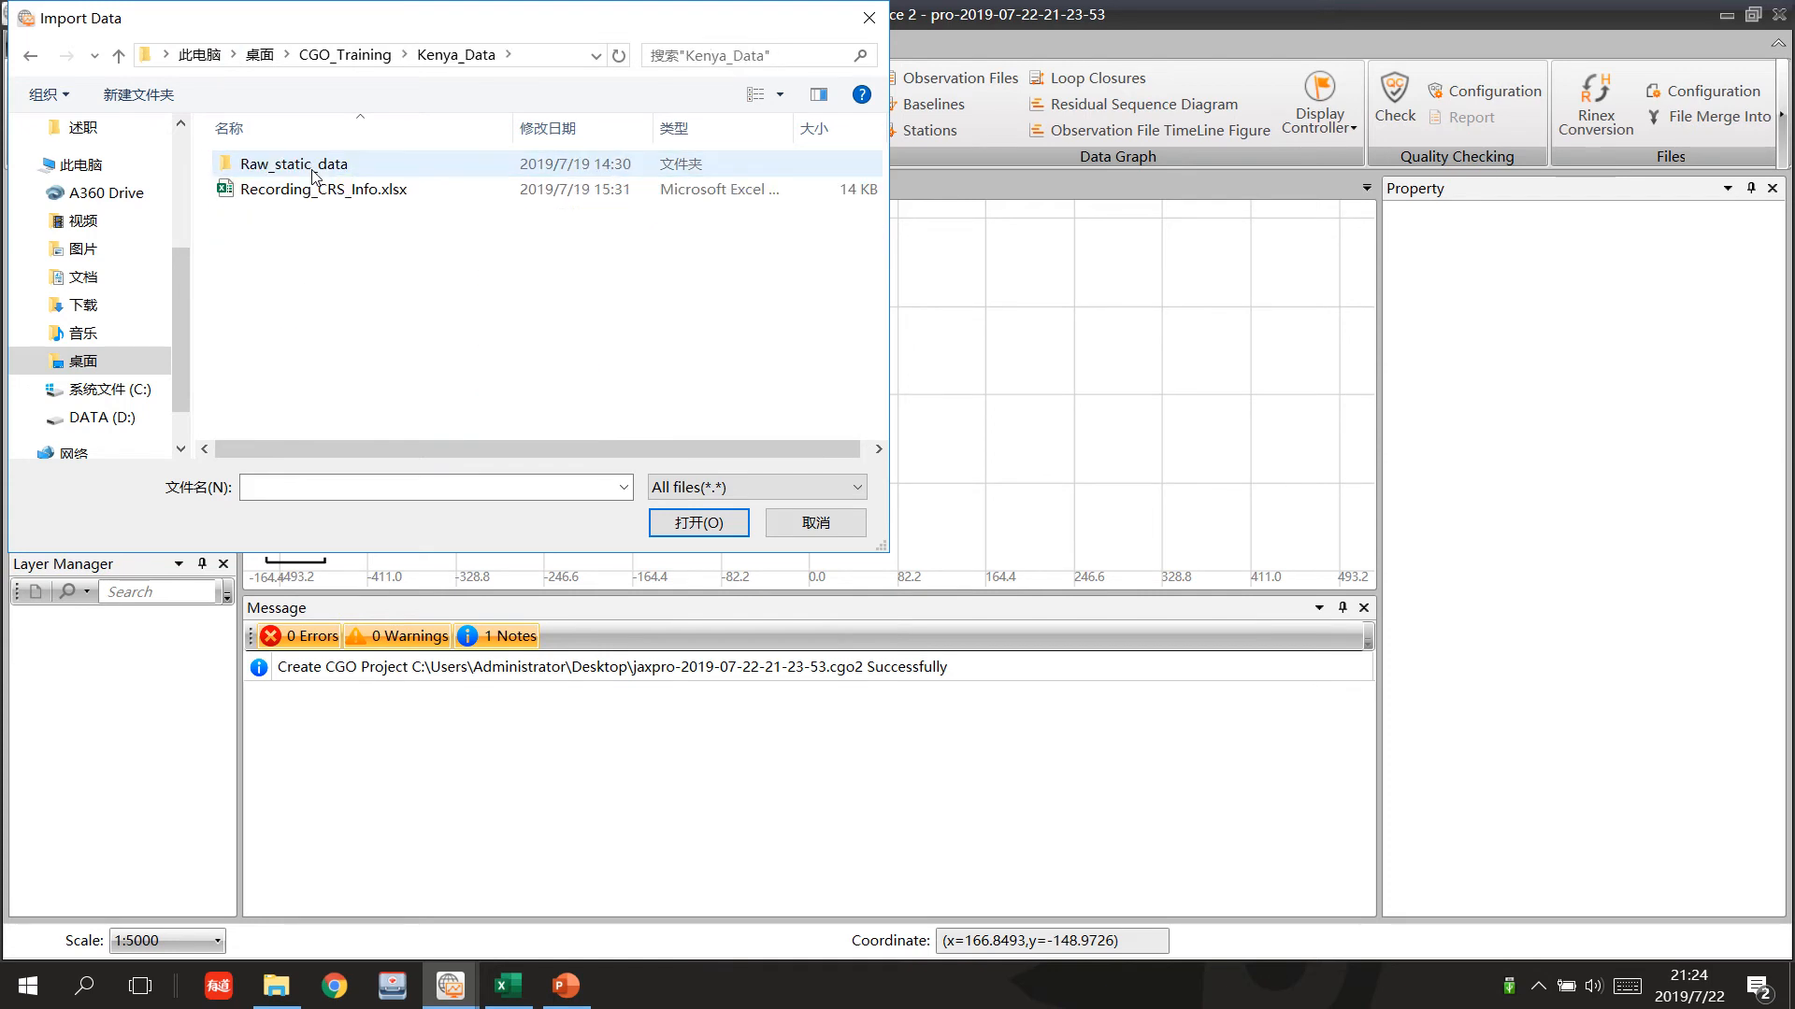
double_click(312, 166)
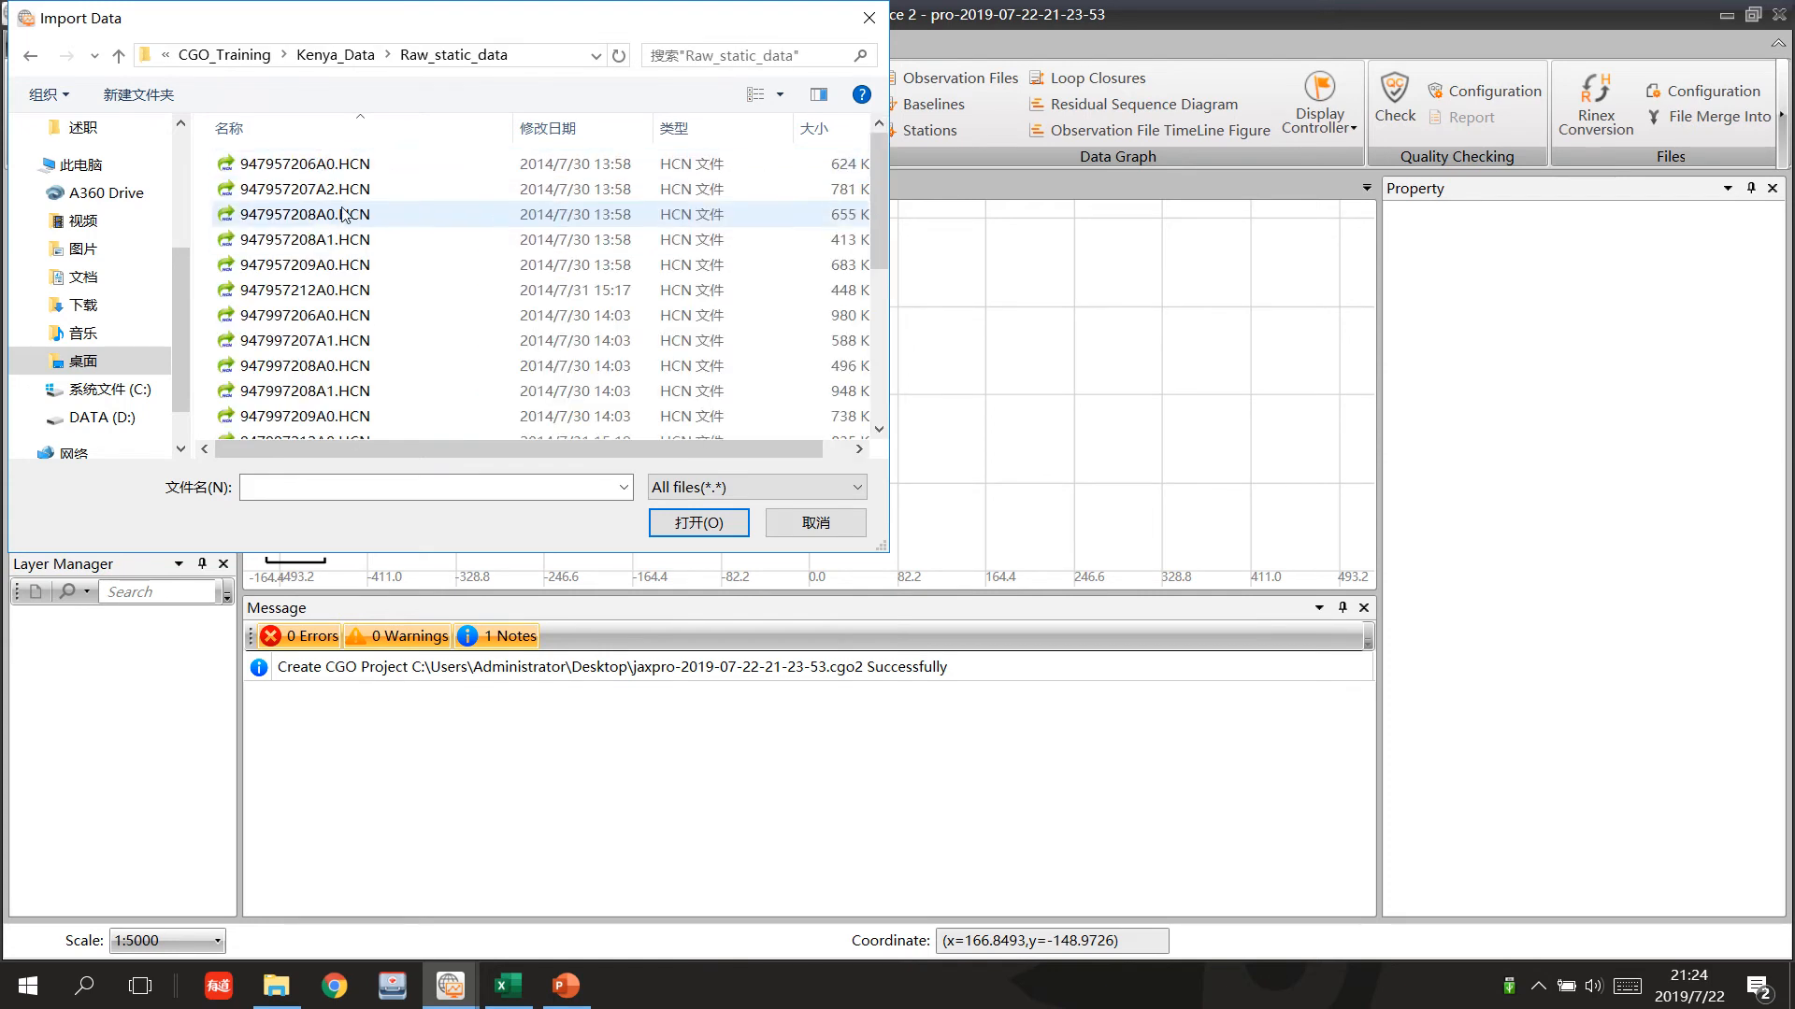
drag(217, 168, 576, 587)
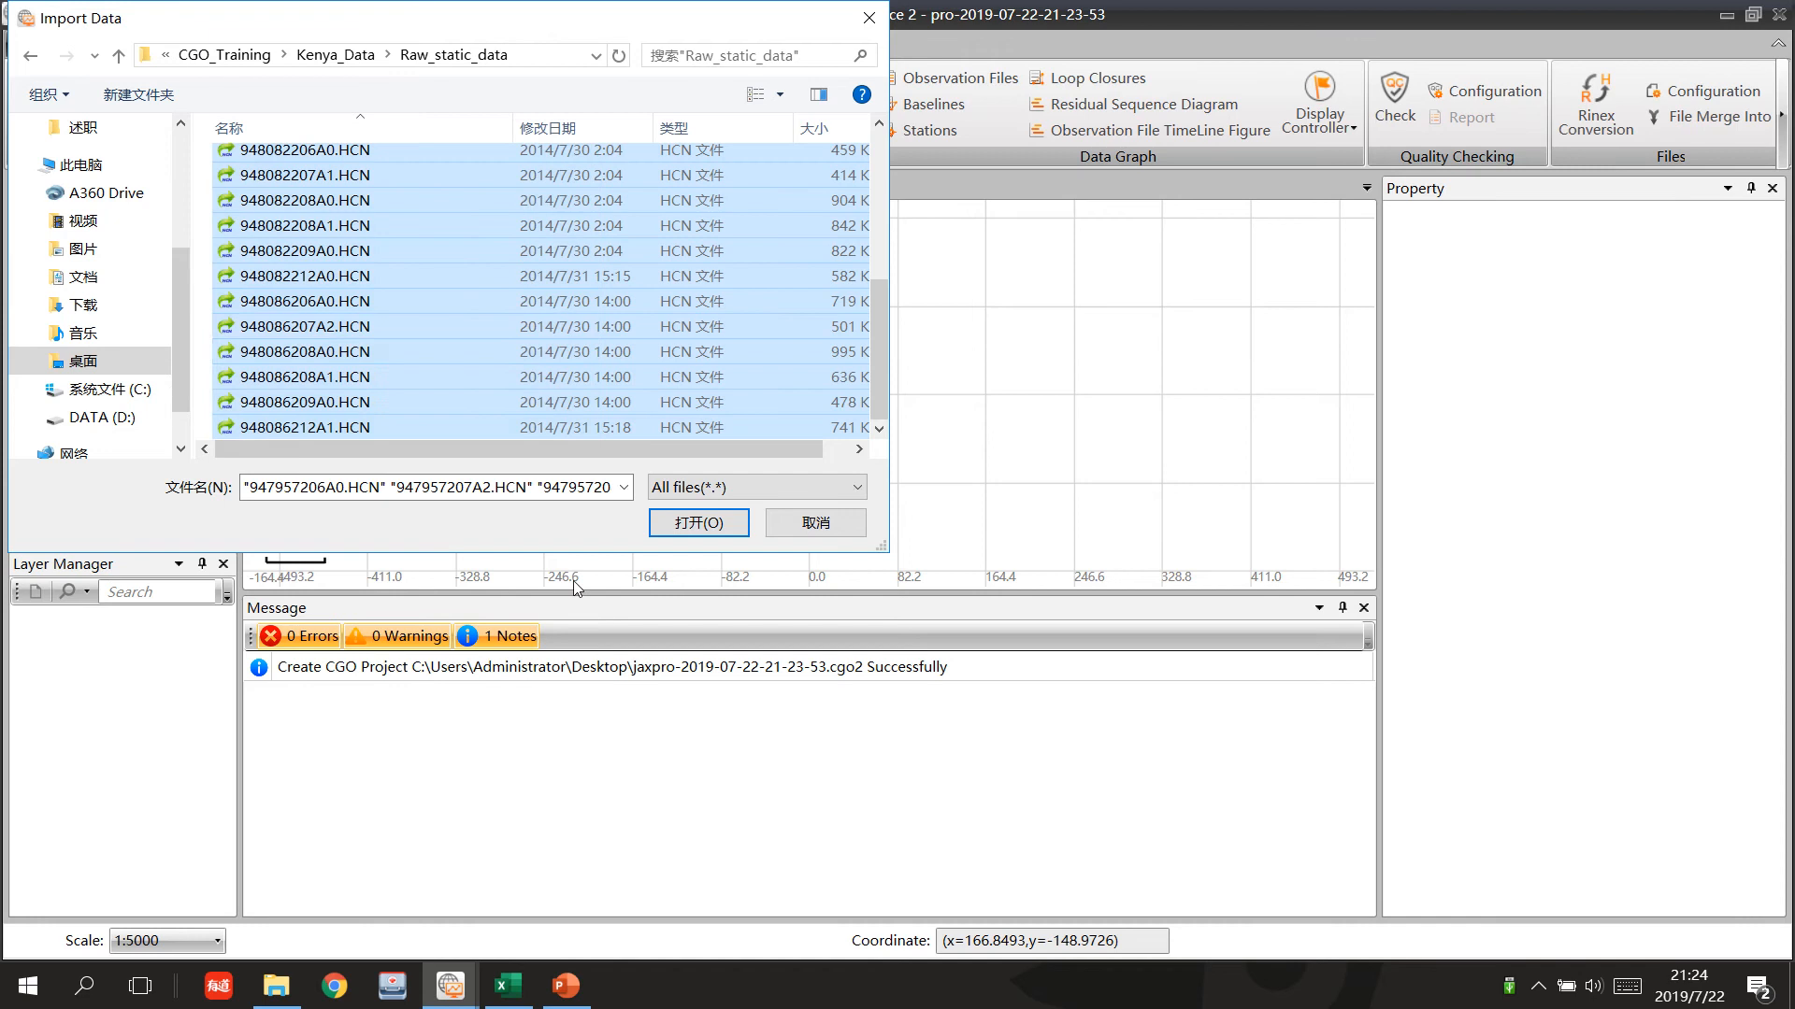
click(694, 523)
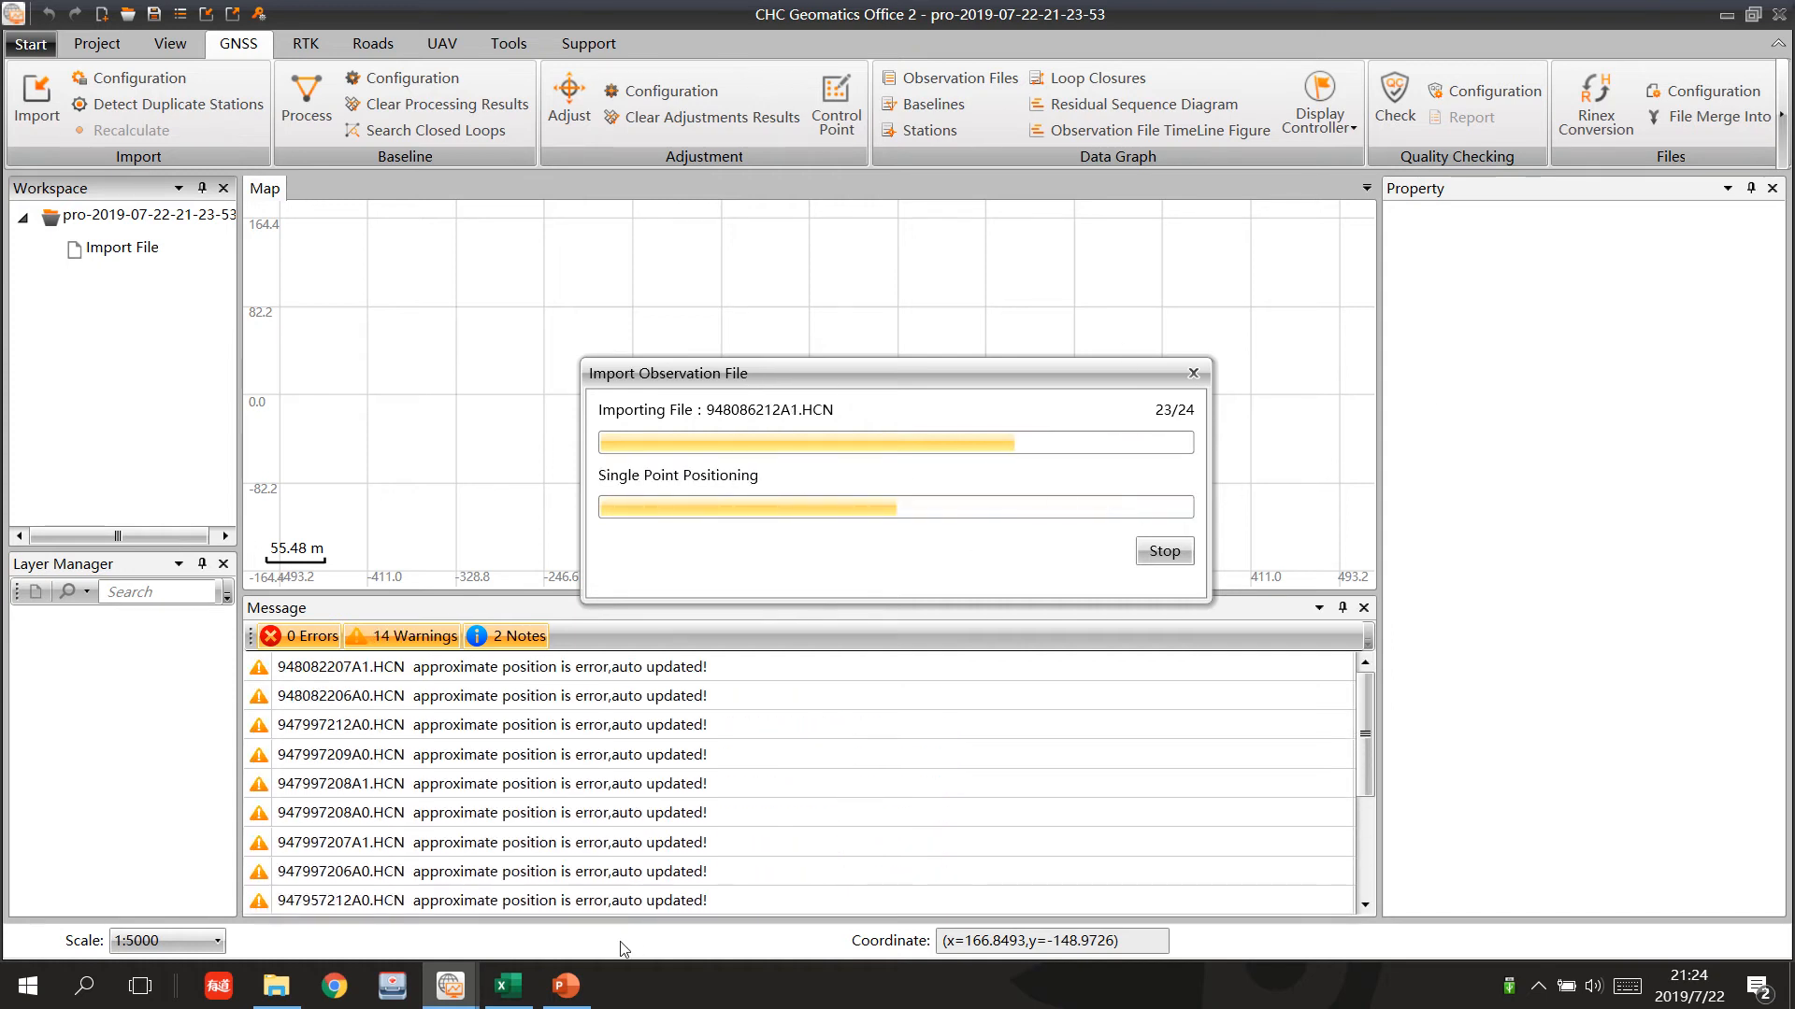
Switch to File Explorer and open Recording_CRS_Info.xlsx from the CGO_Training\Kenya_Data folder in Excel.
click(276, 986)
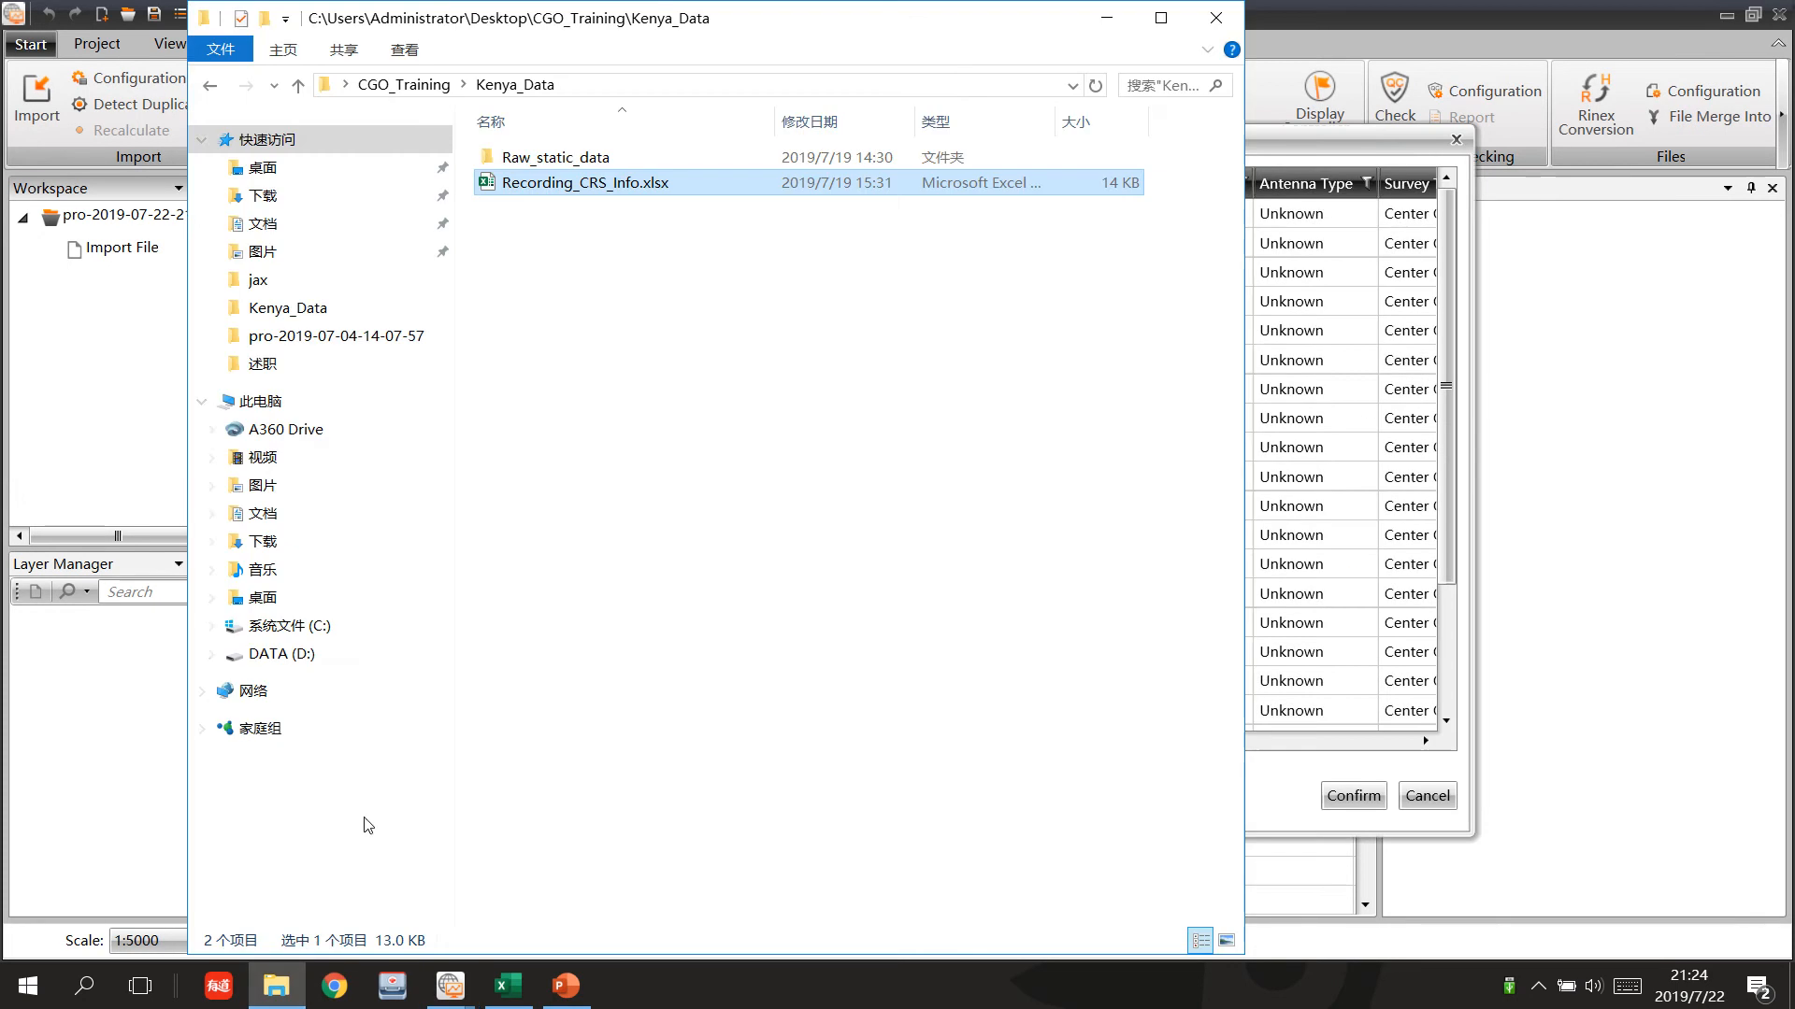
click(439, 86)
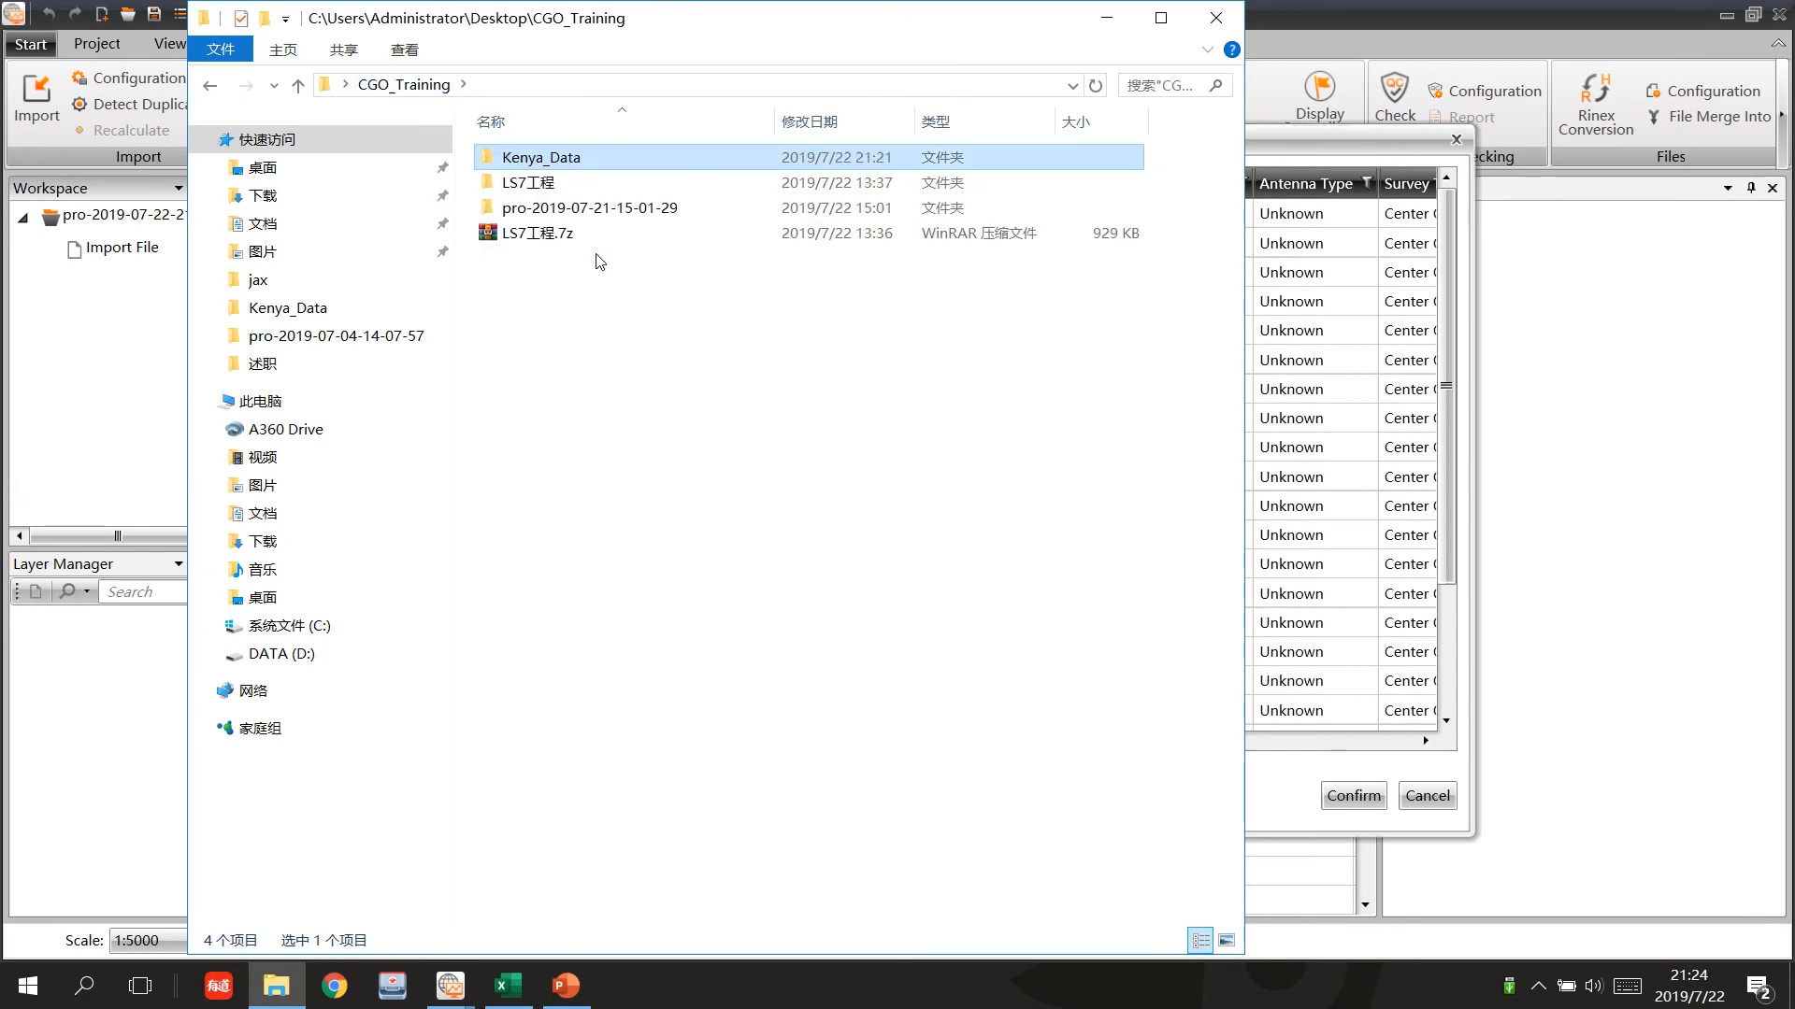
double_click(561, 159)
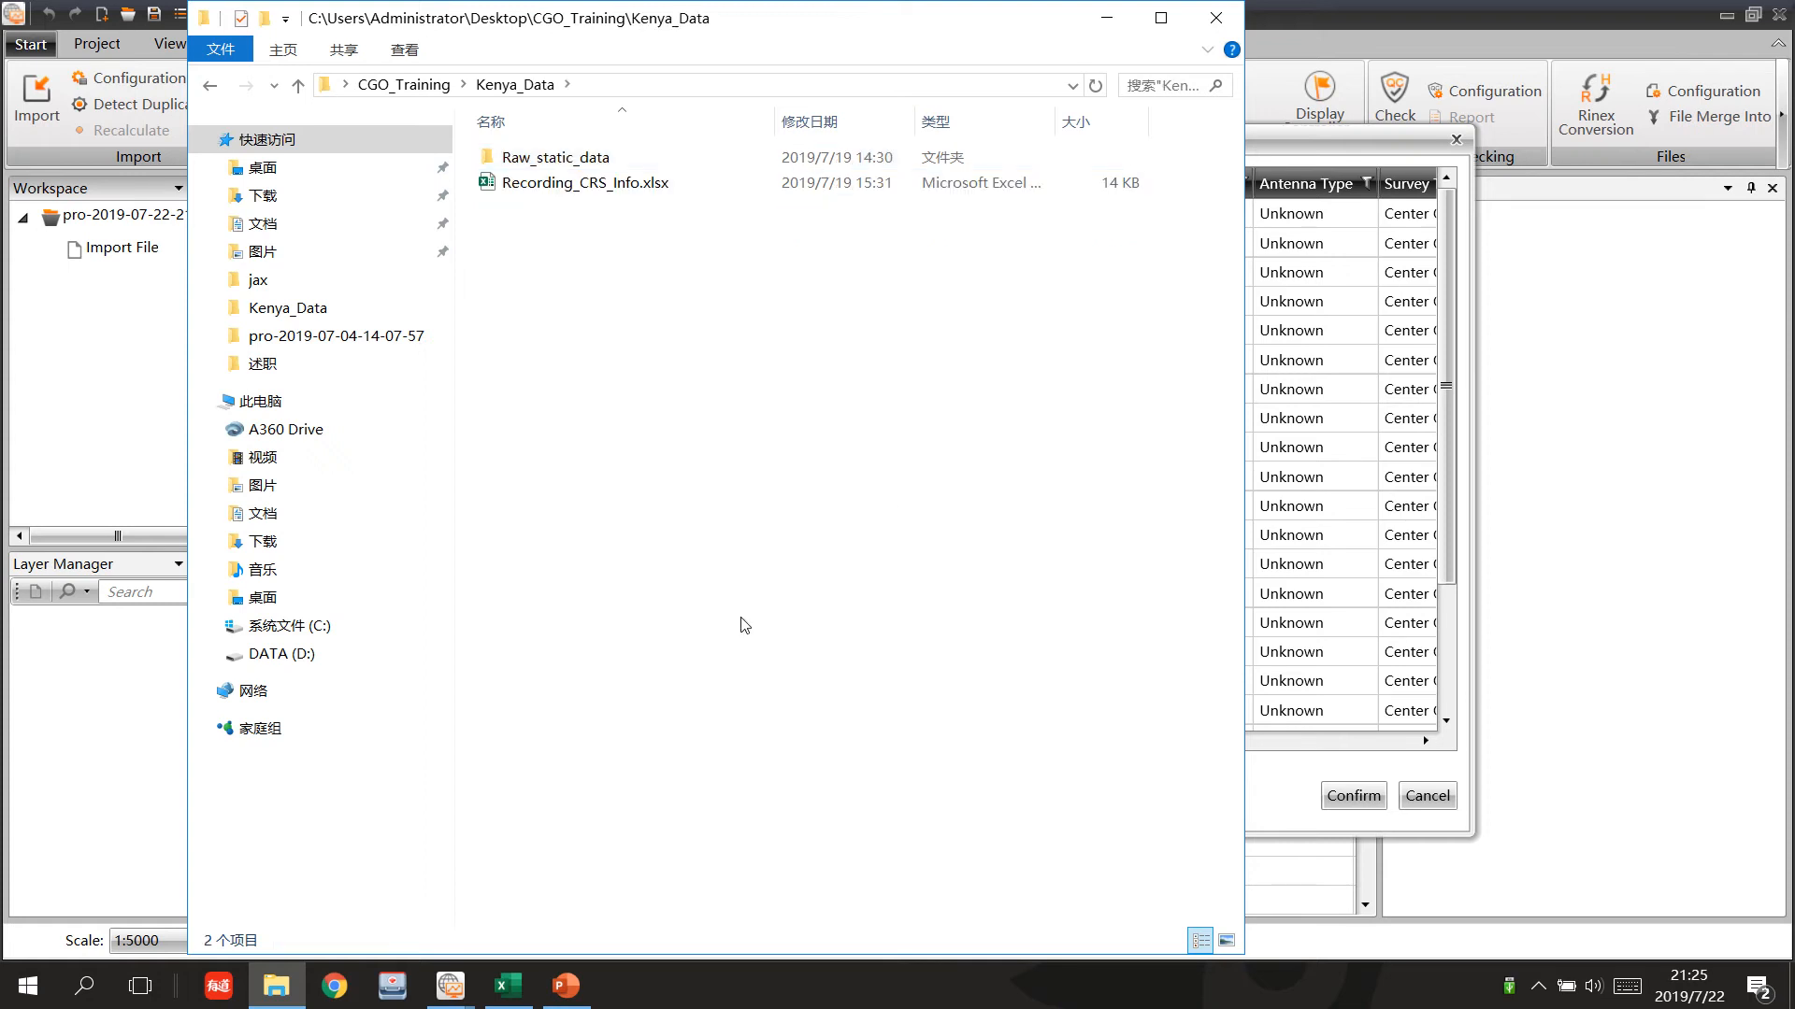
double_click(537, 185)
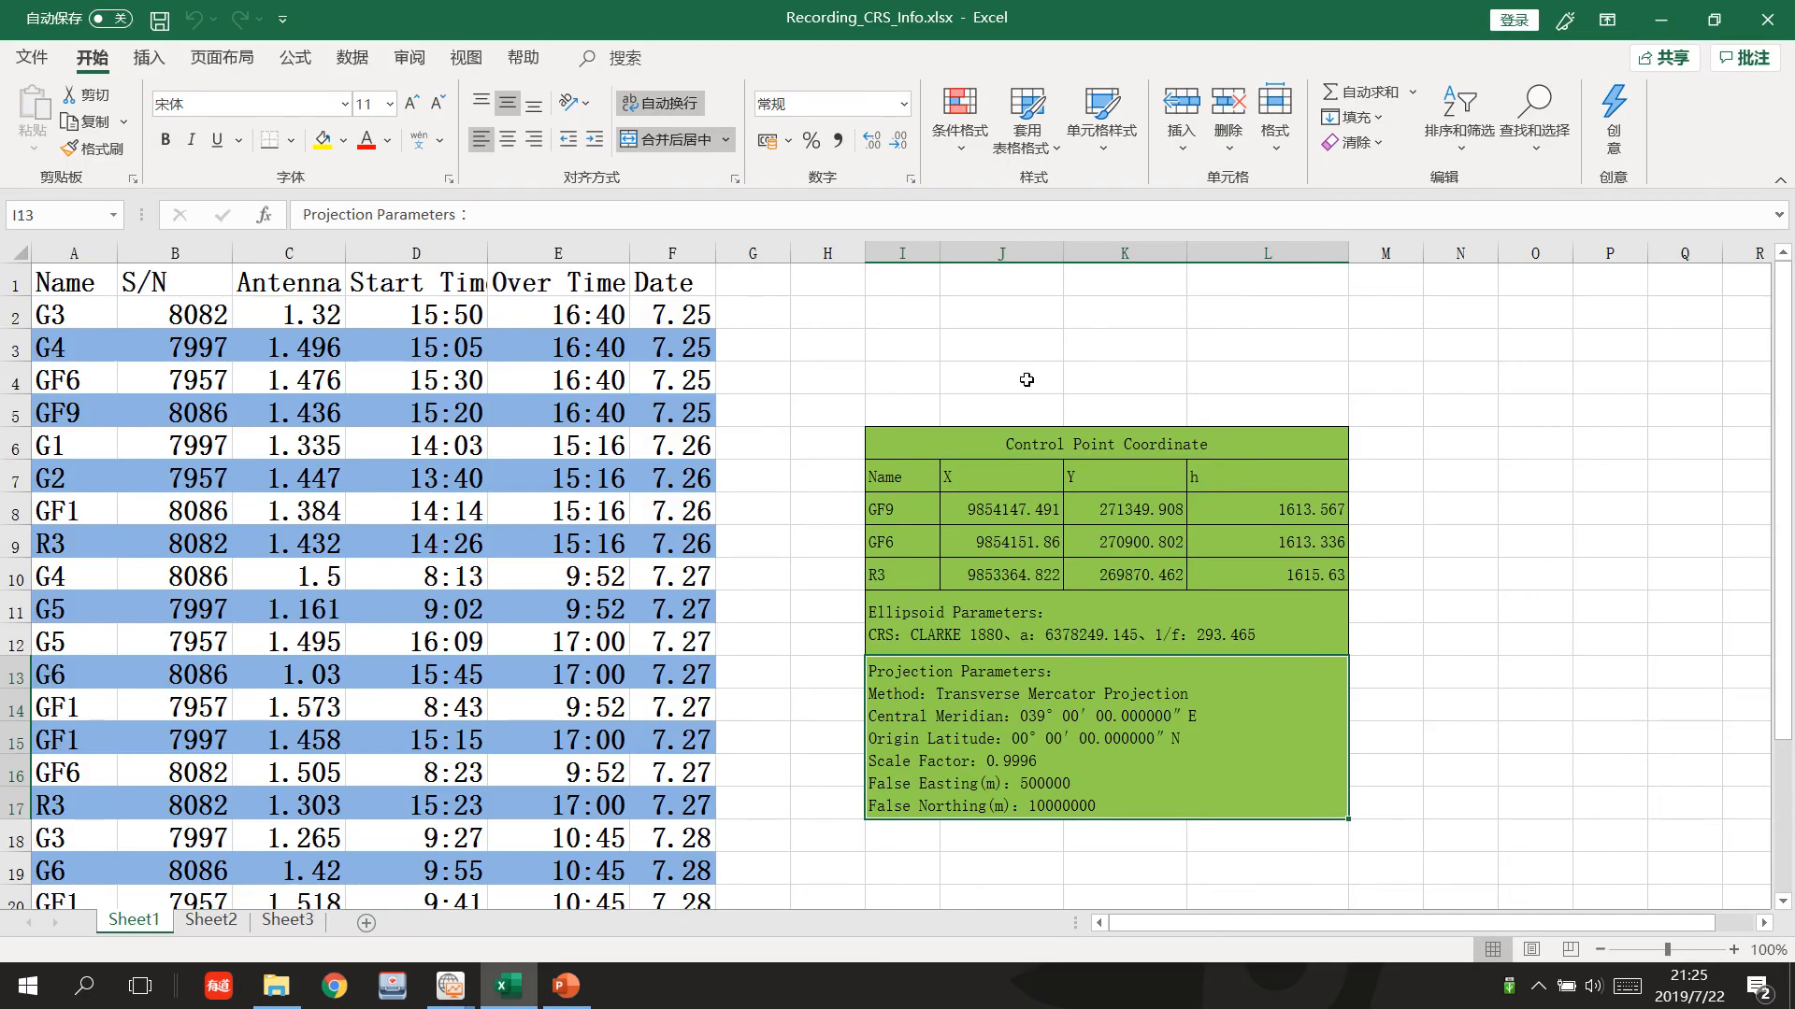
Look through the station records in columns A to F and narrow those columns to one equal width.
click(1033, 454)
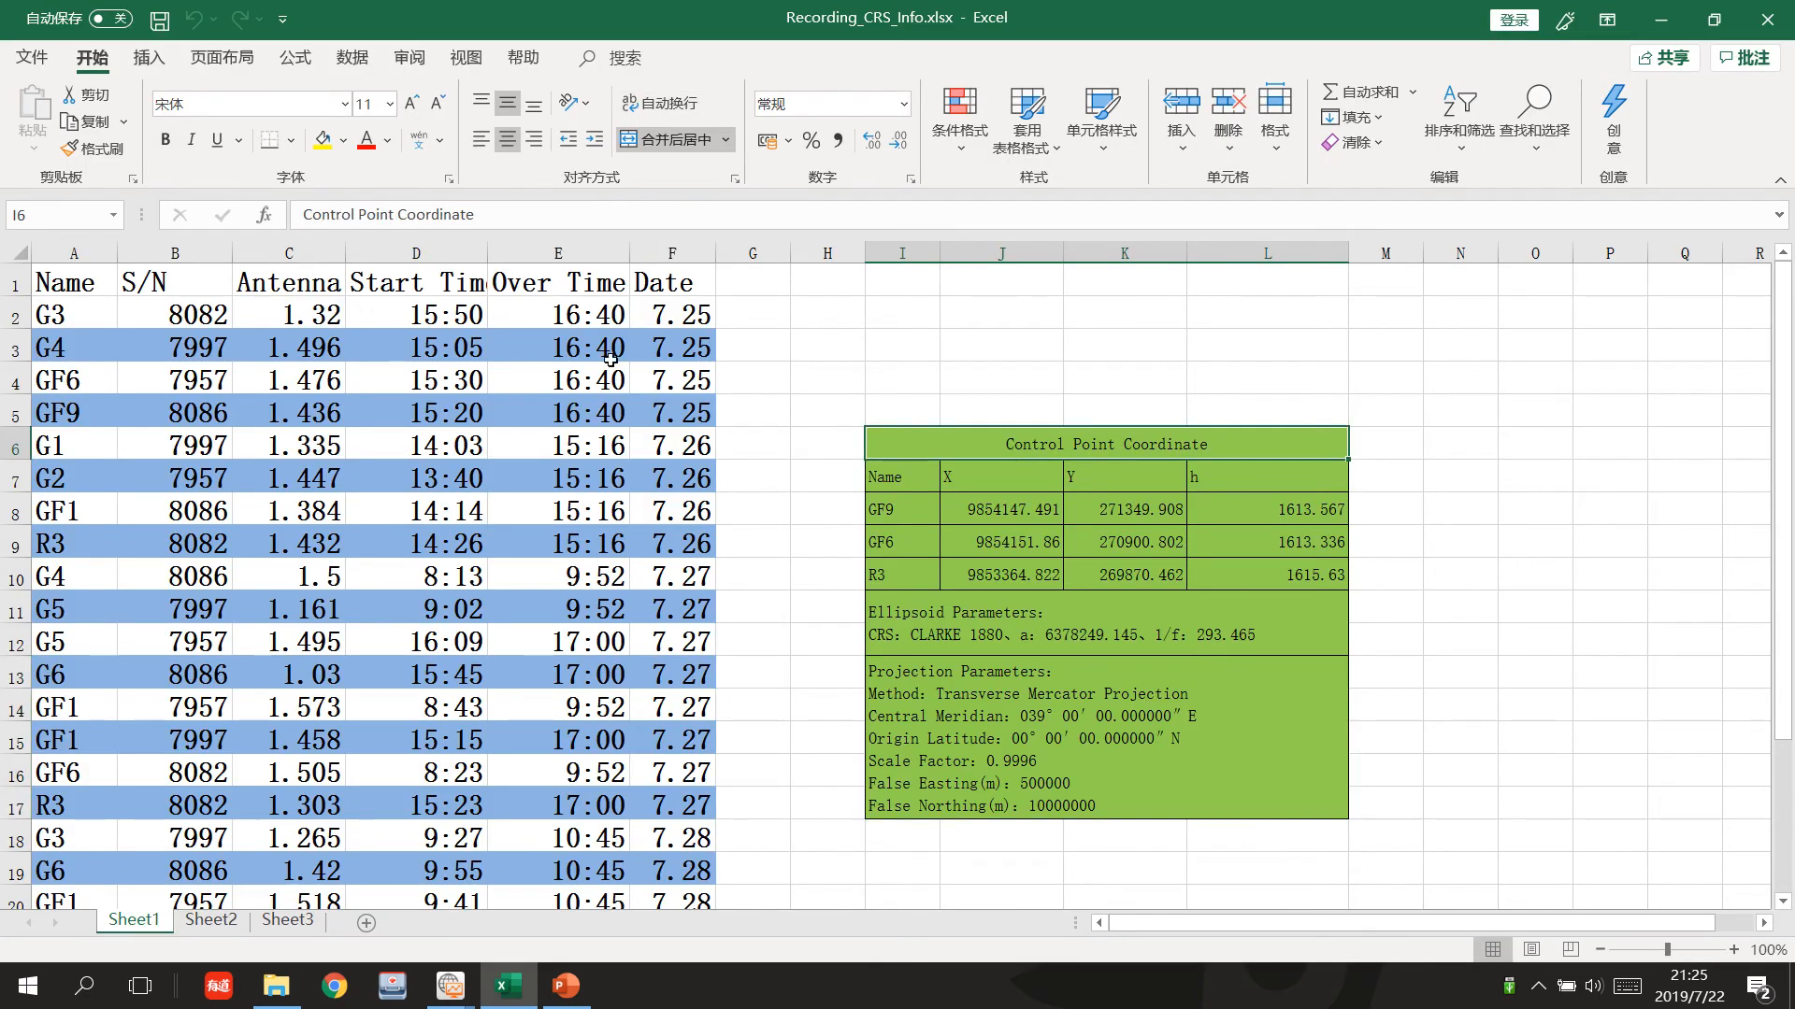
drag(65, 252, 657, 251)
scroll(152, 313, down, 6)
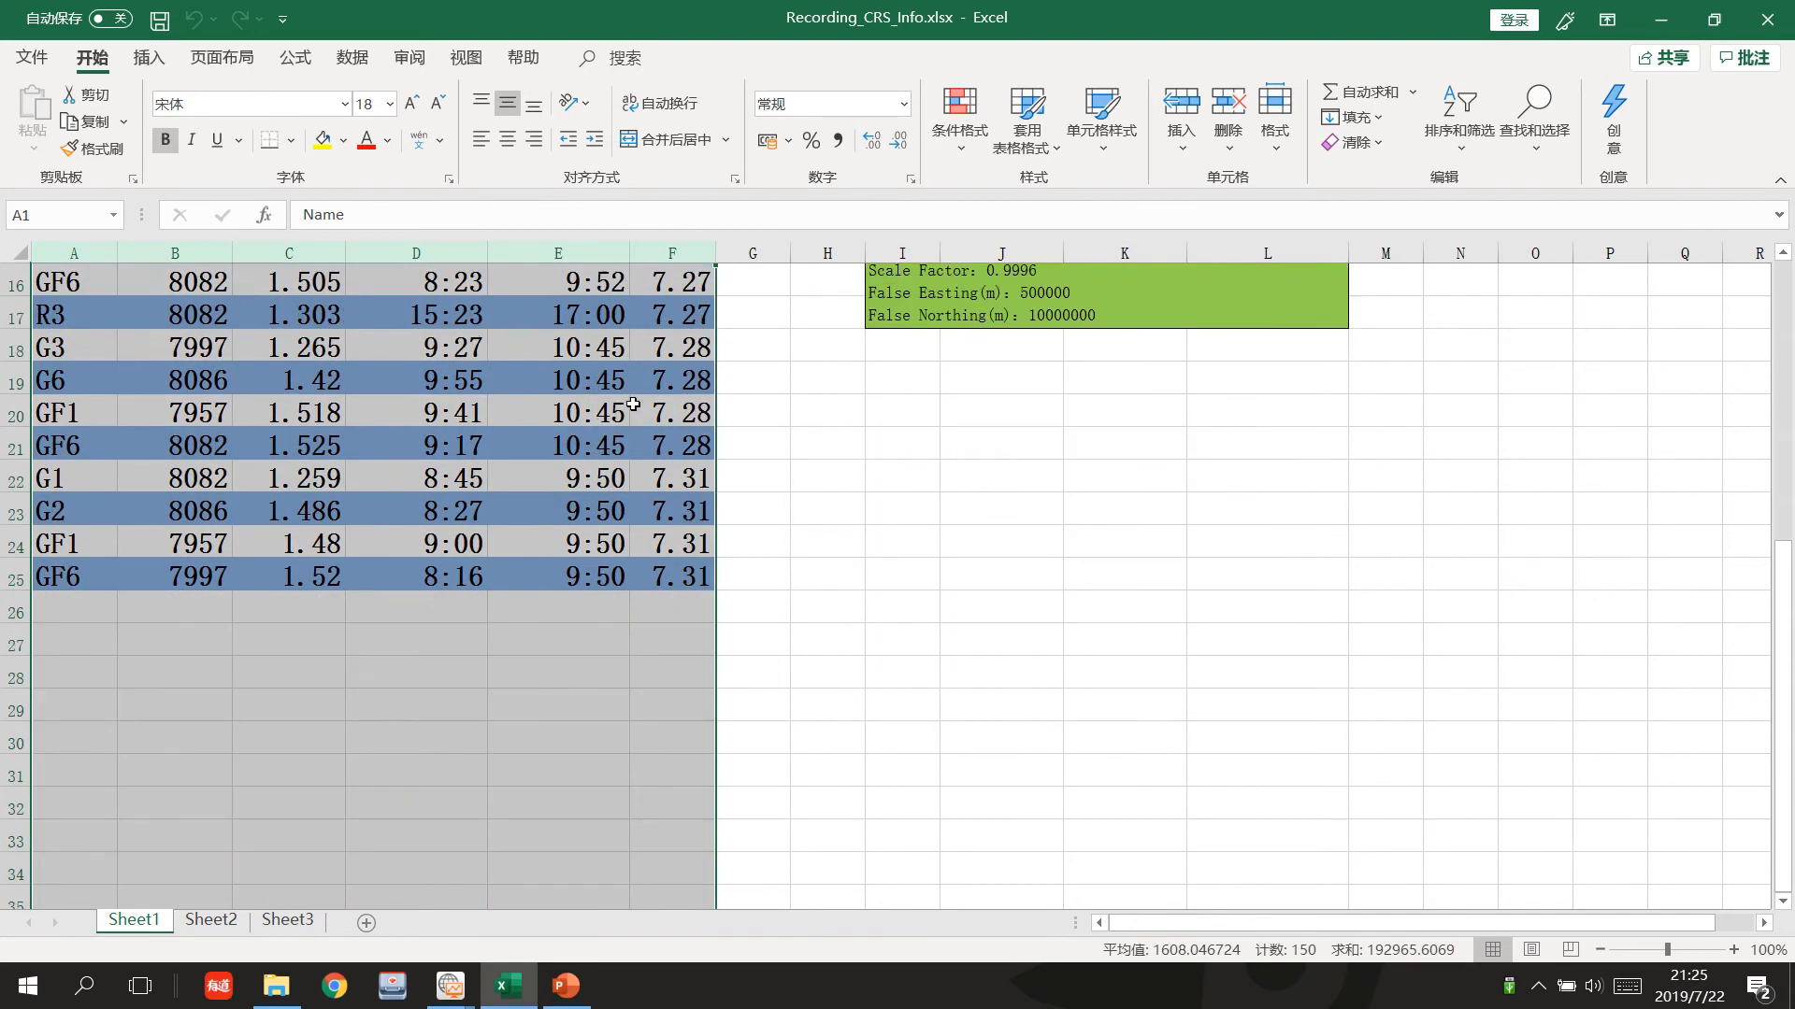
scroll(16, 445, up, 4)
scroll(15, 445, up, 2)
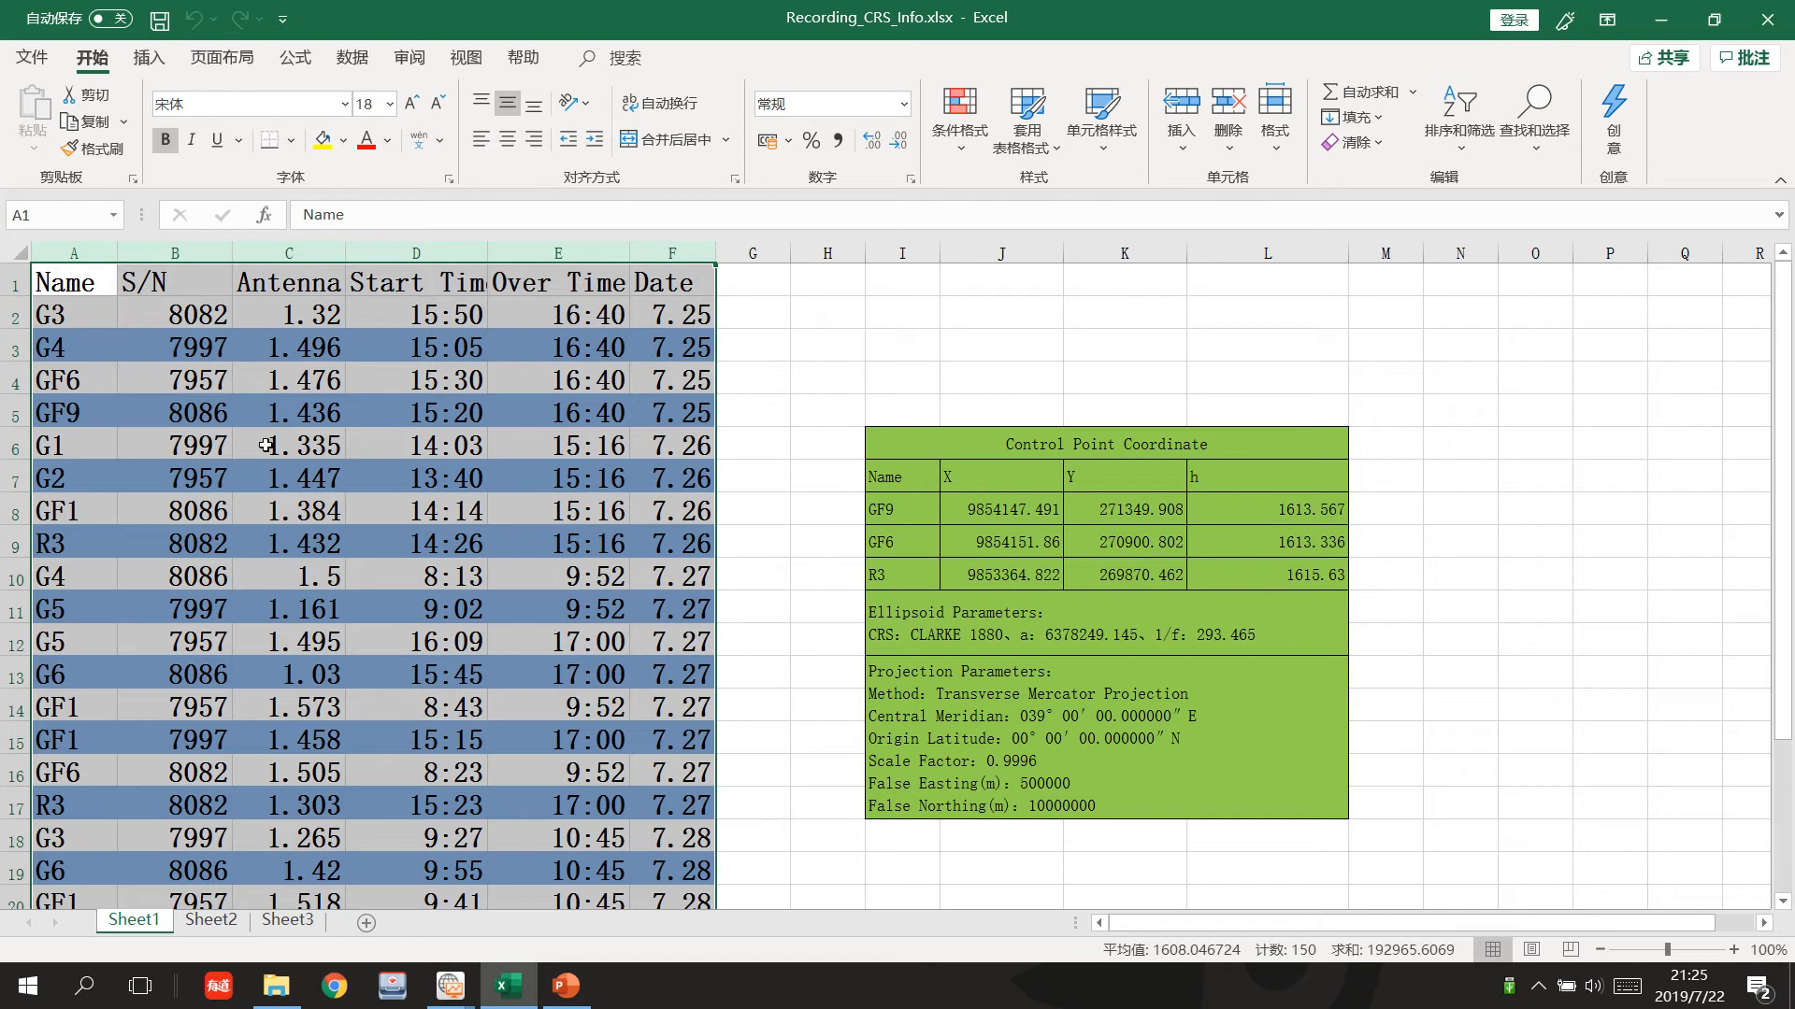
double_click(346, 252)
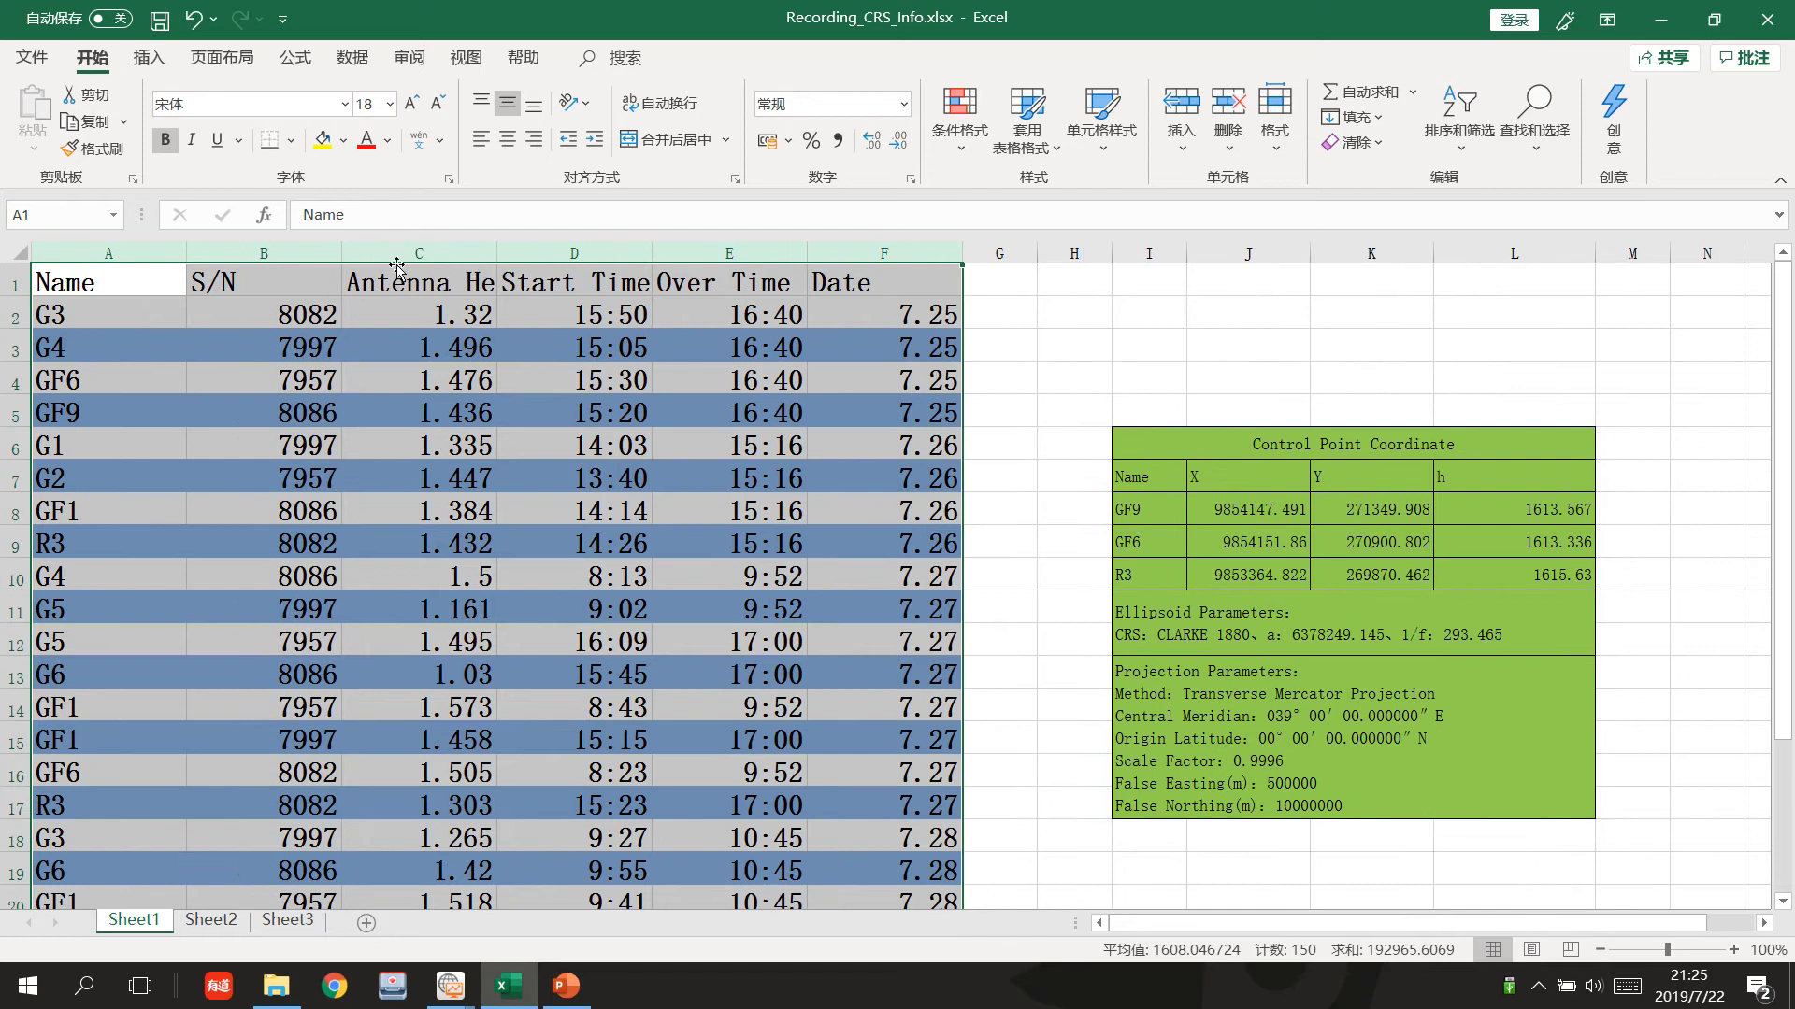
drag(341, 254, 278, 272)
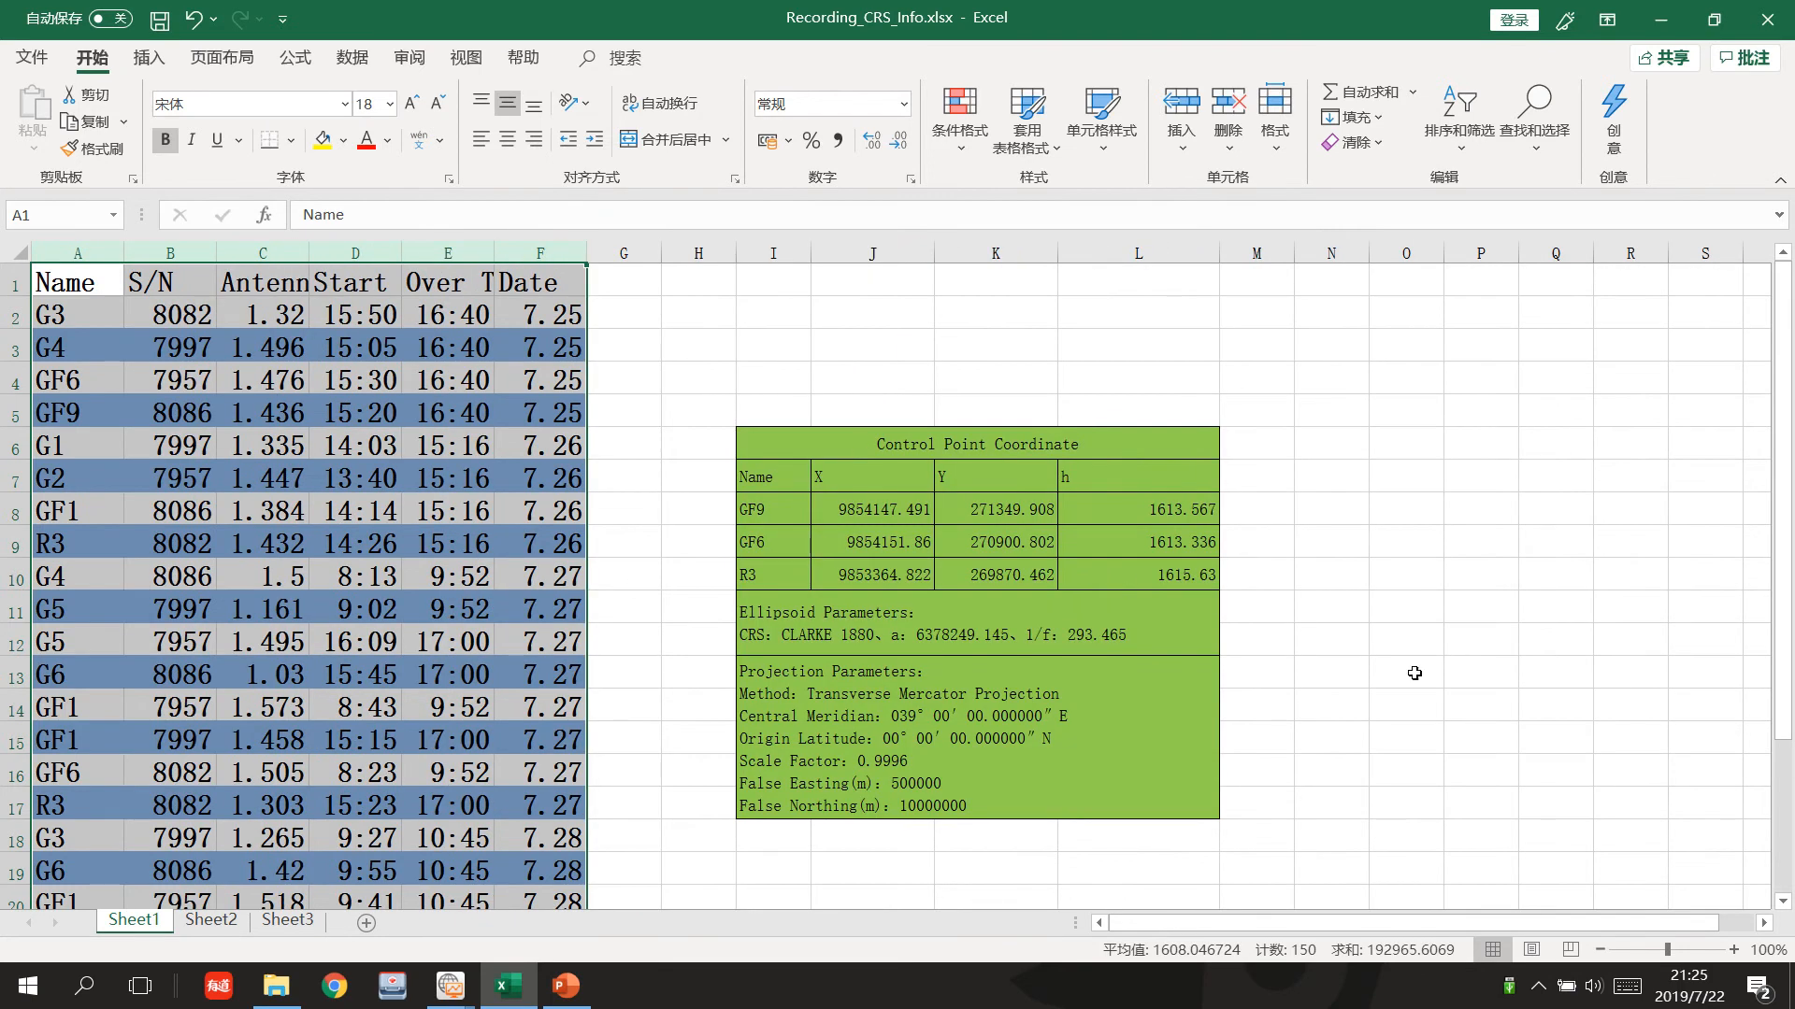
Examine the control point coordinates of GF9, GF6 and R3, then the ellipsoid and projection parameters beside the station records.
click(958, 450)
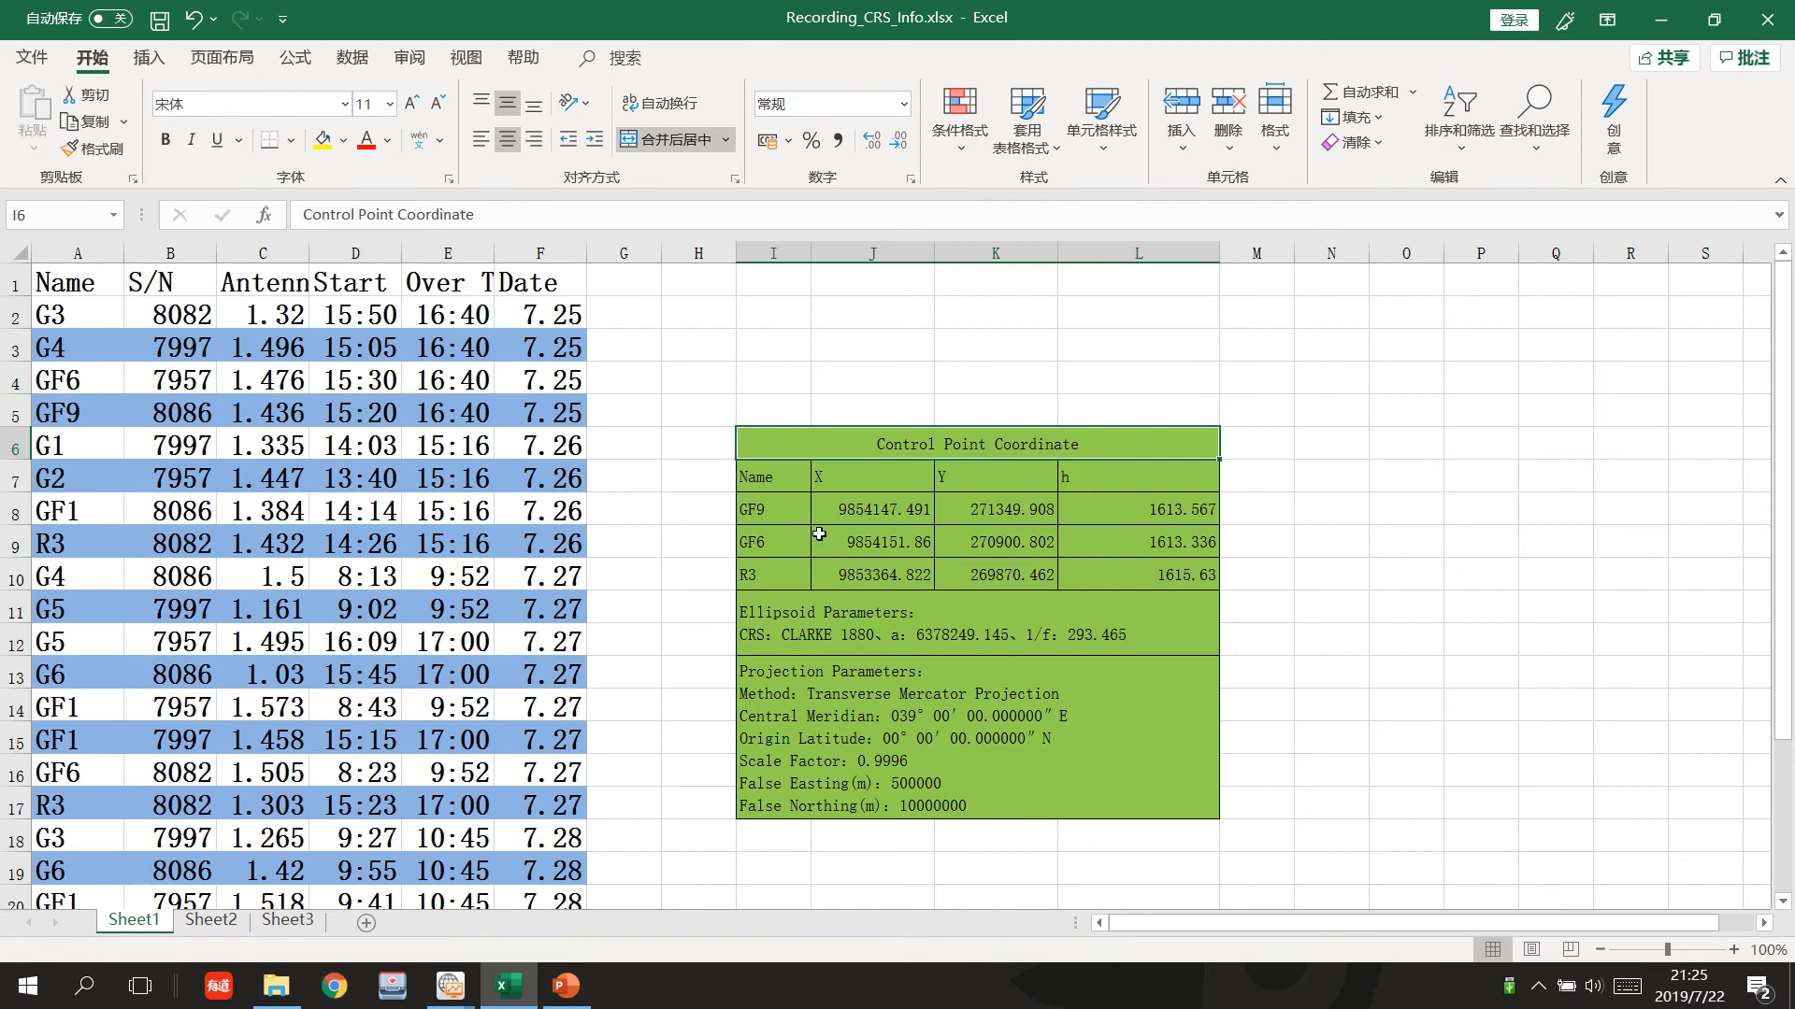
key(Down)
key(Down)
key(Down)
key(Down)
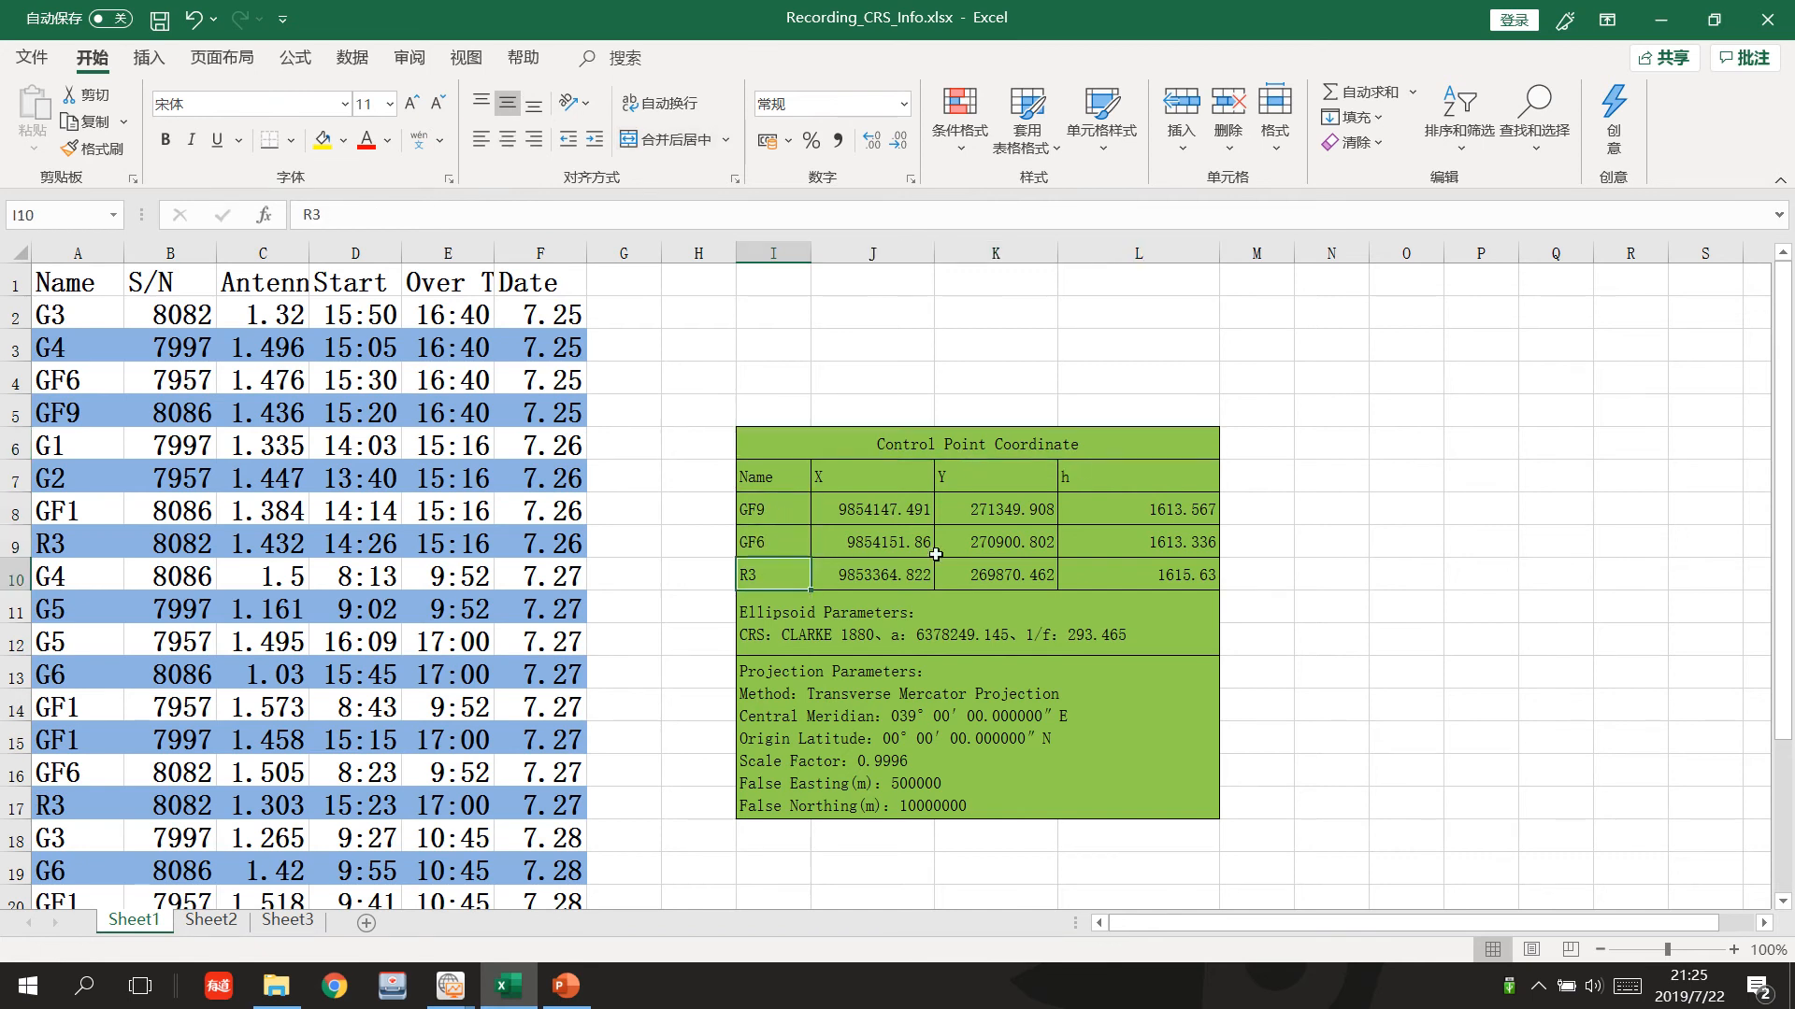
key(Down)
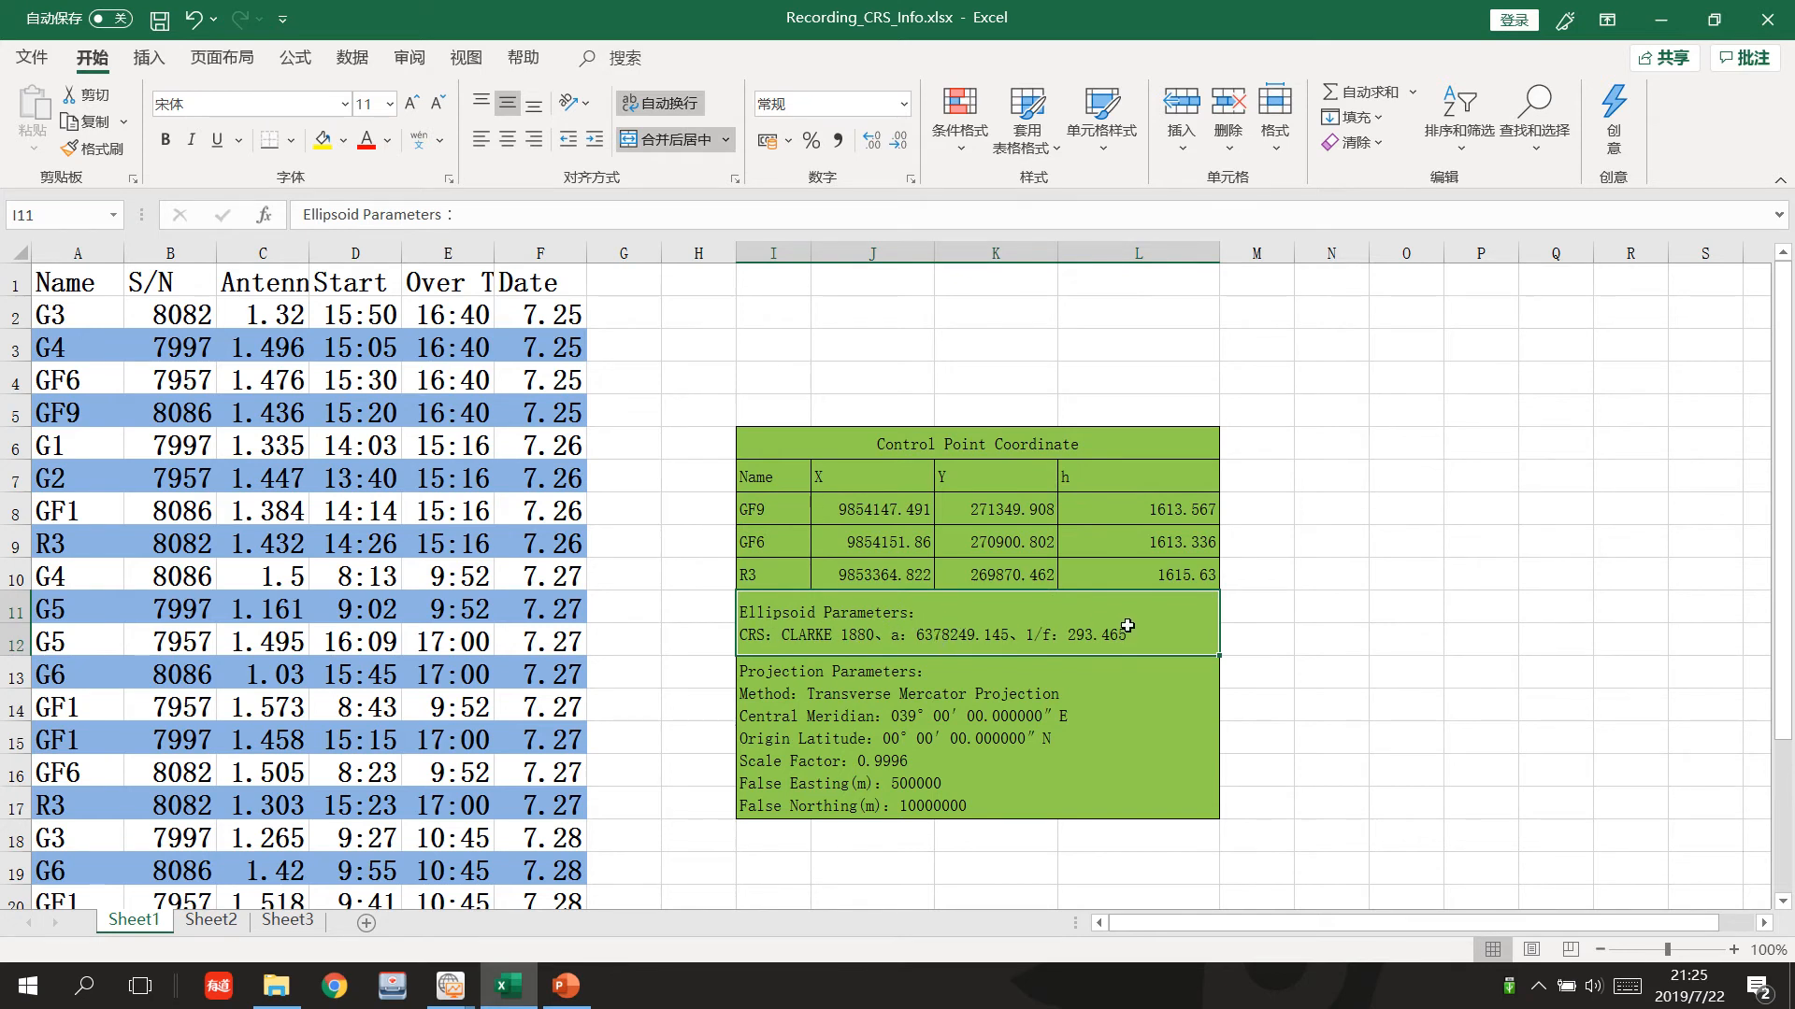
click(975, 715)
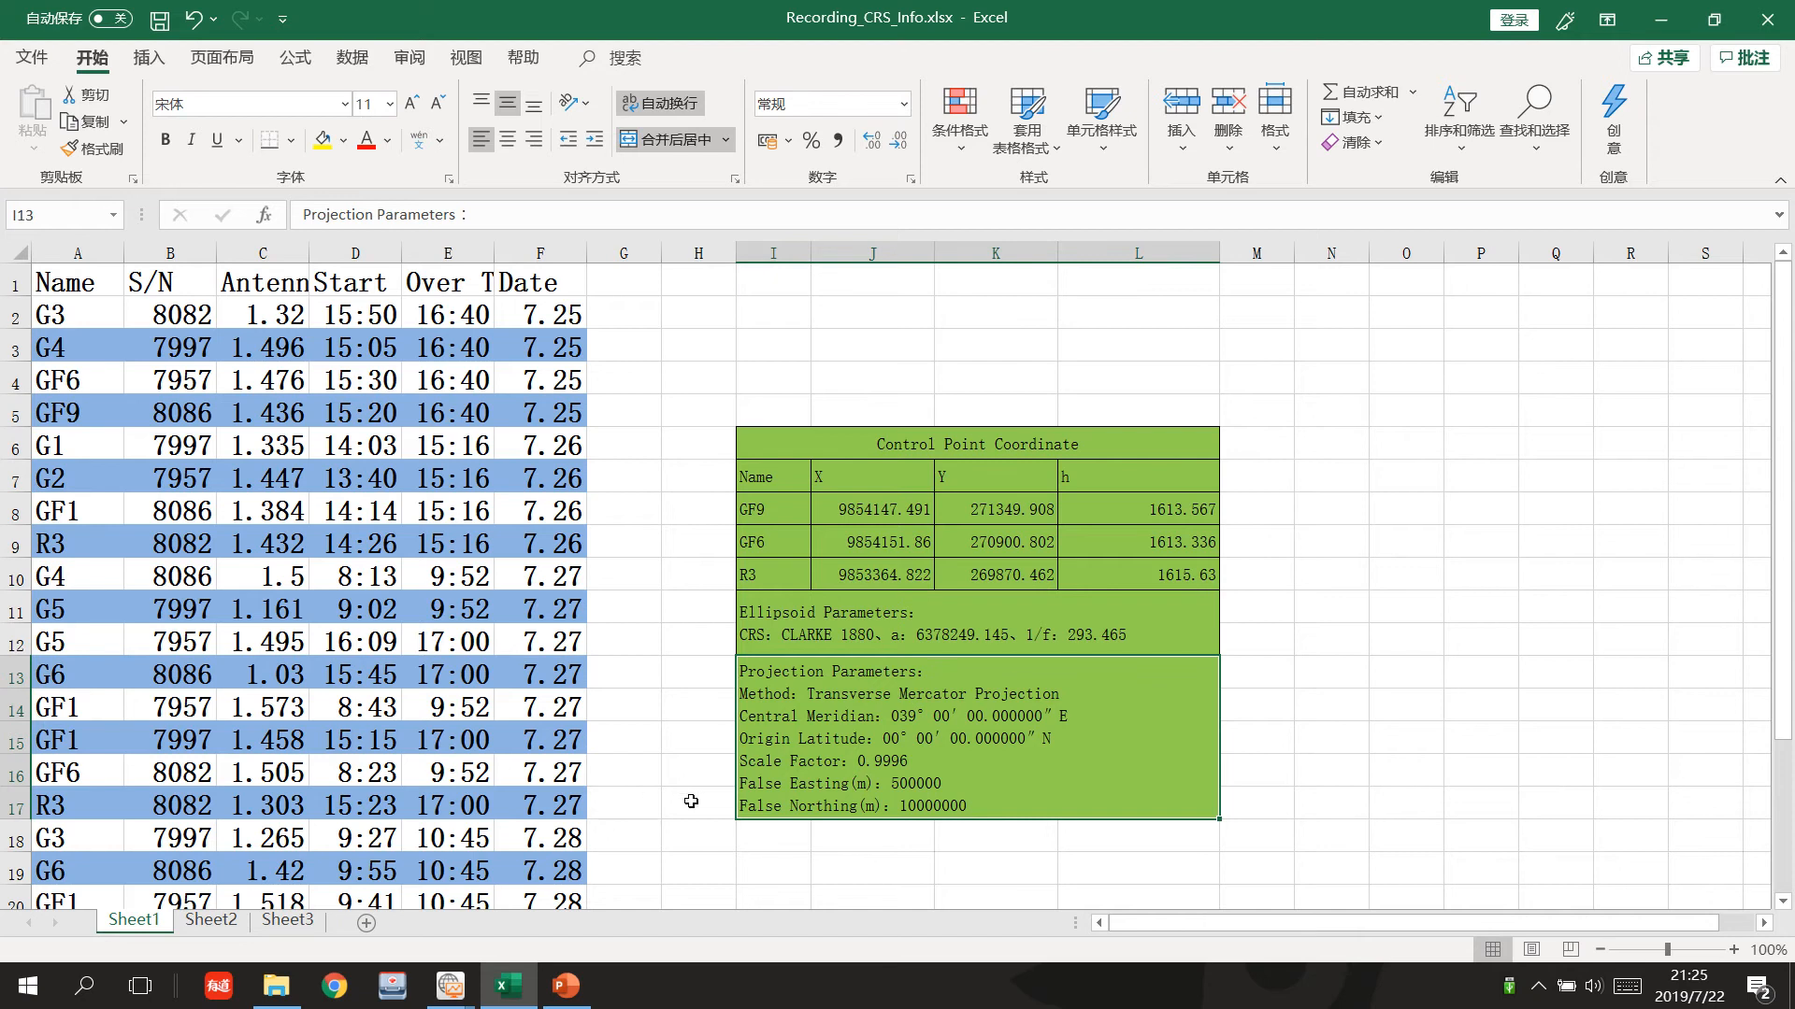
Switch back to the CHC Geomatics Office 2 window of the new project with its observation file list.
click(450, 989)
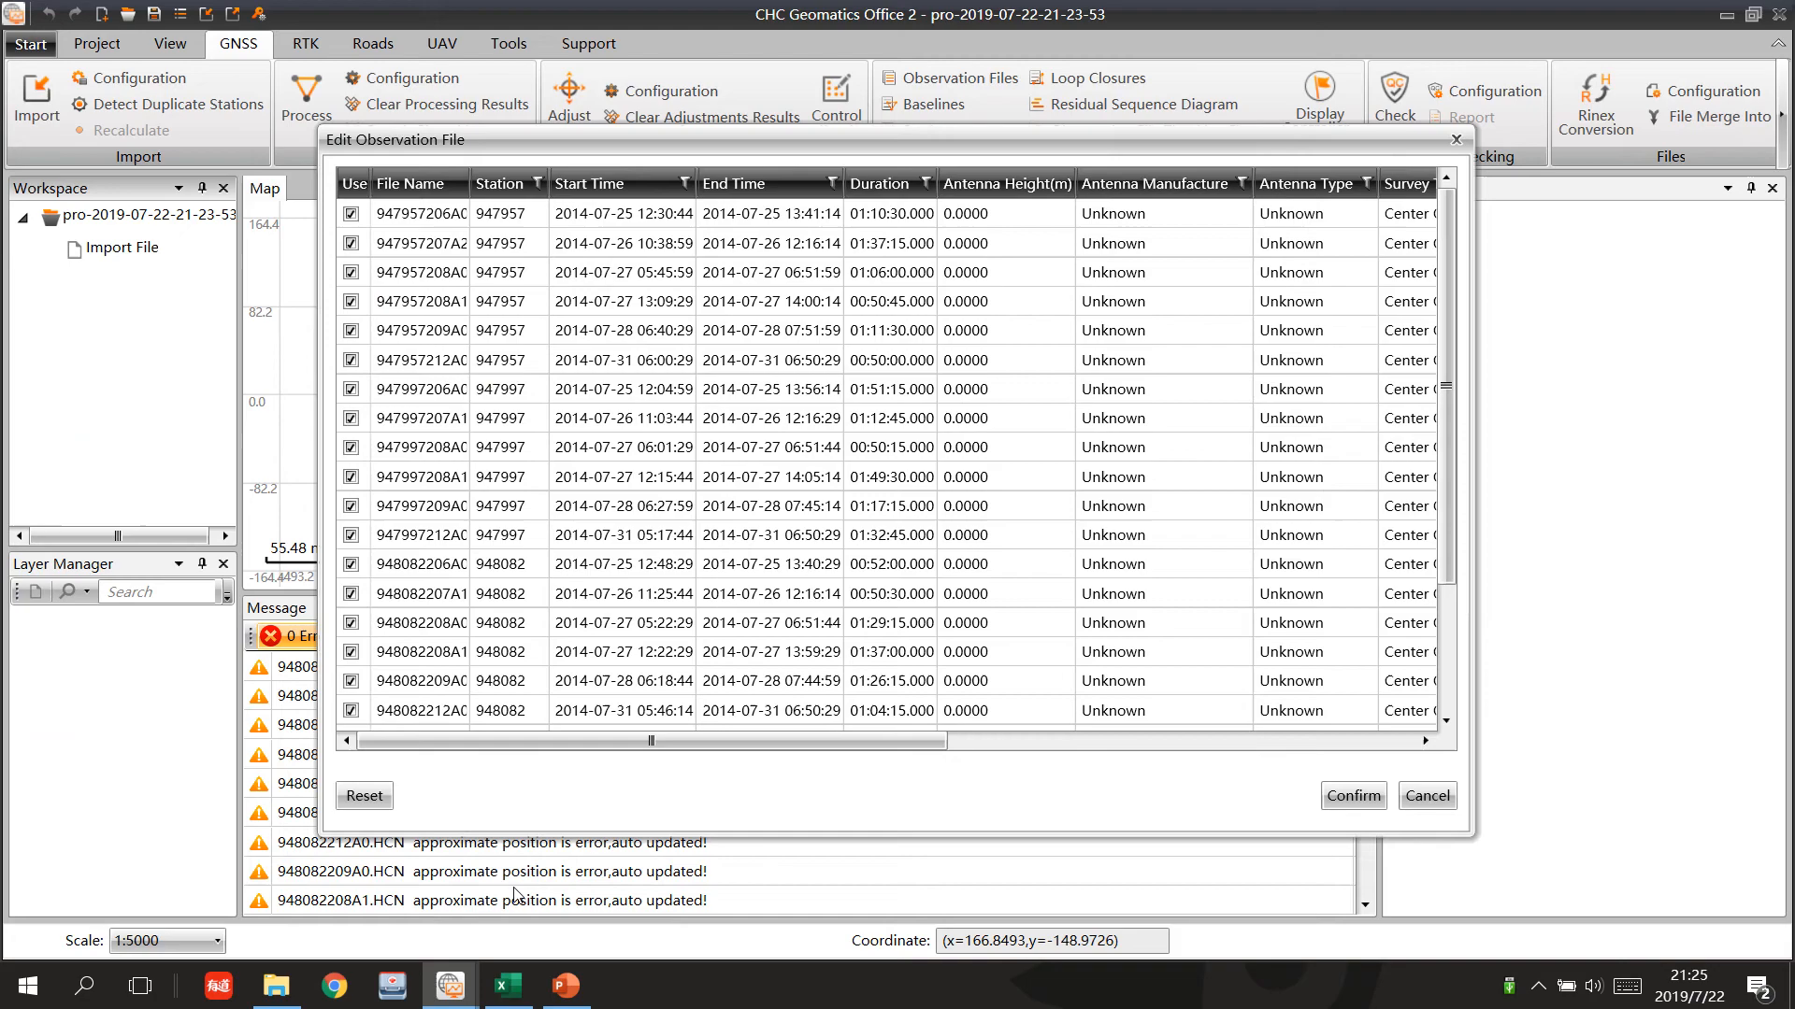
click(450, 989)
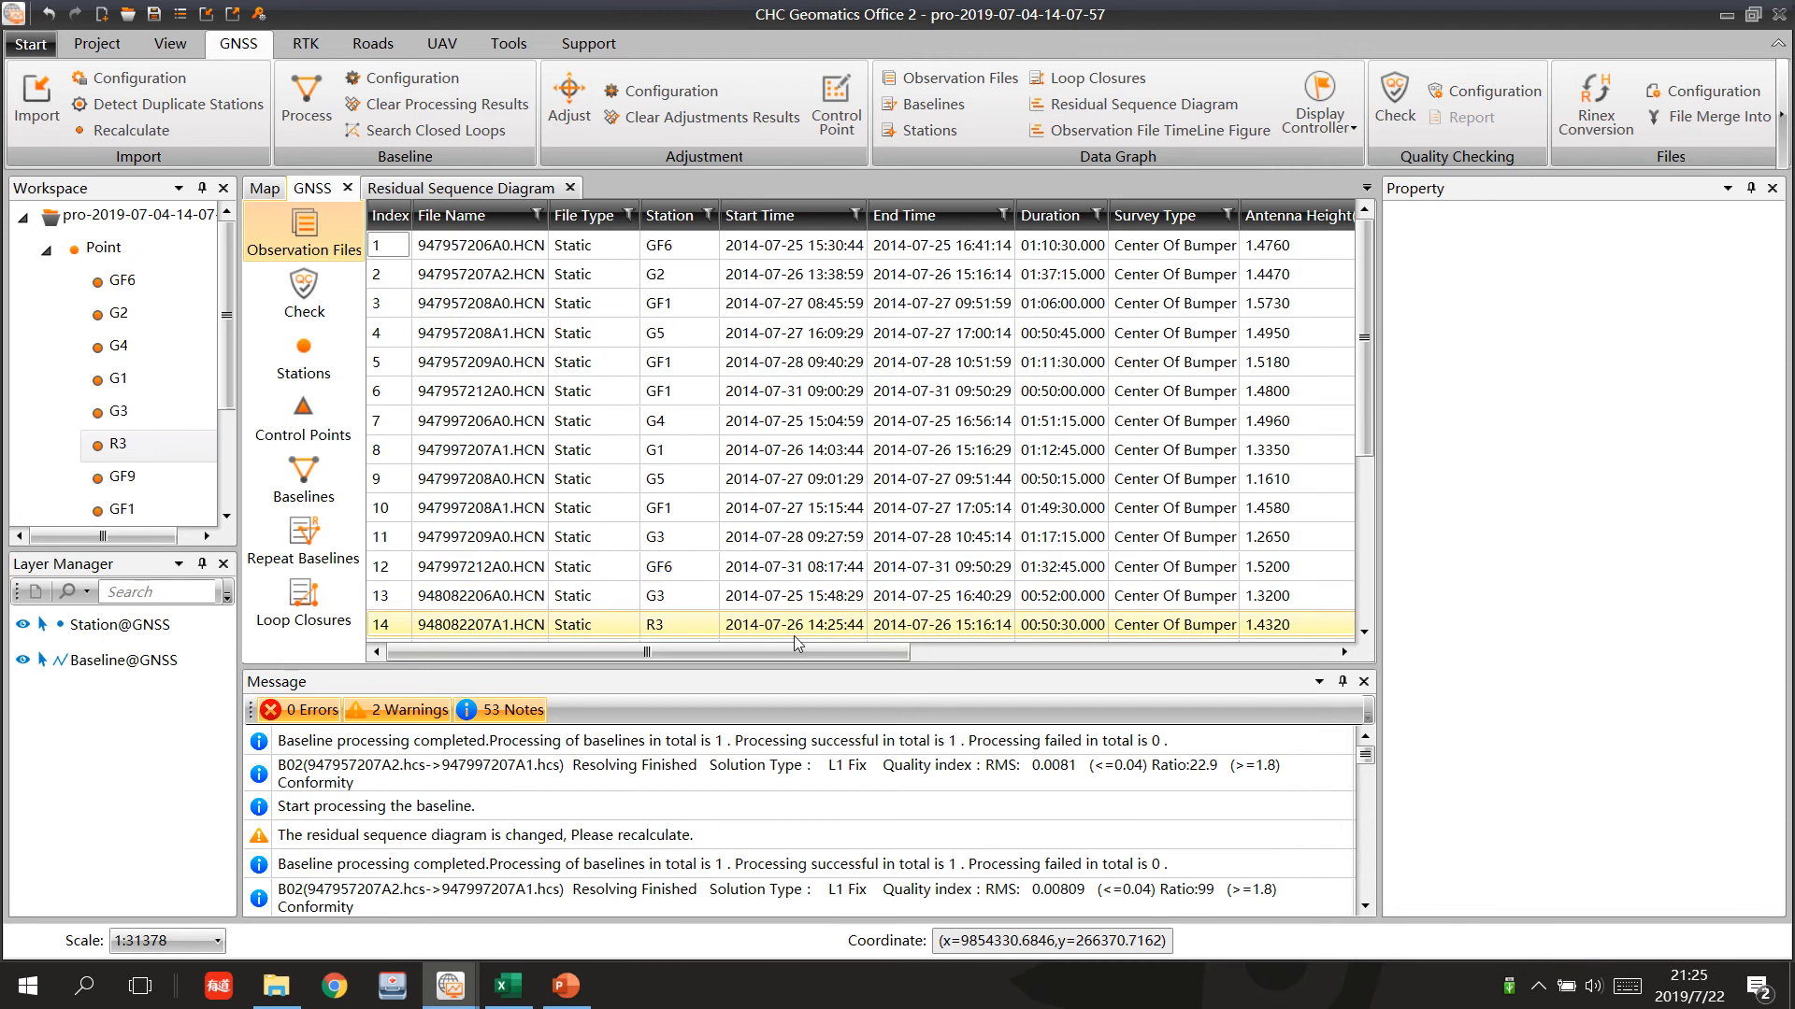
mouse_move(450, 988)
click(539, 884)
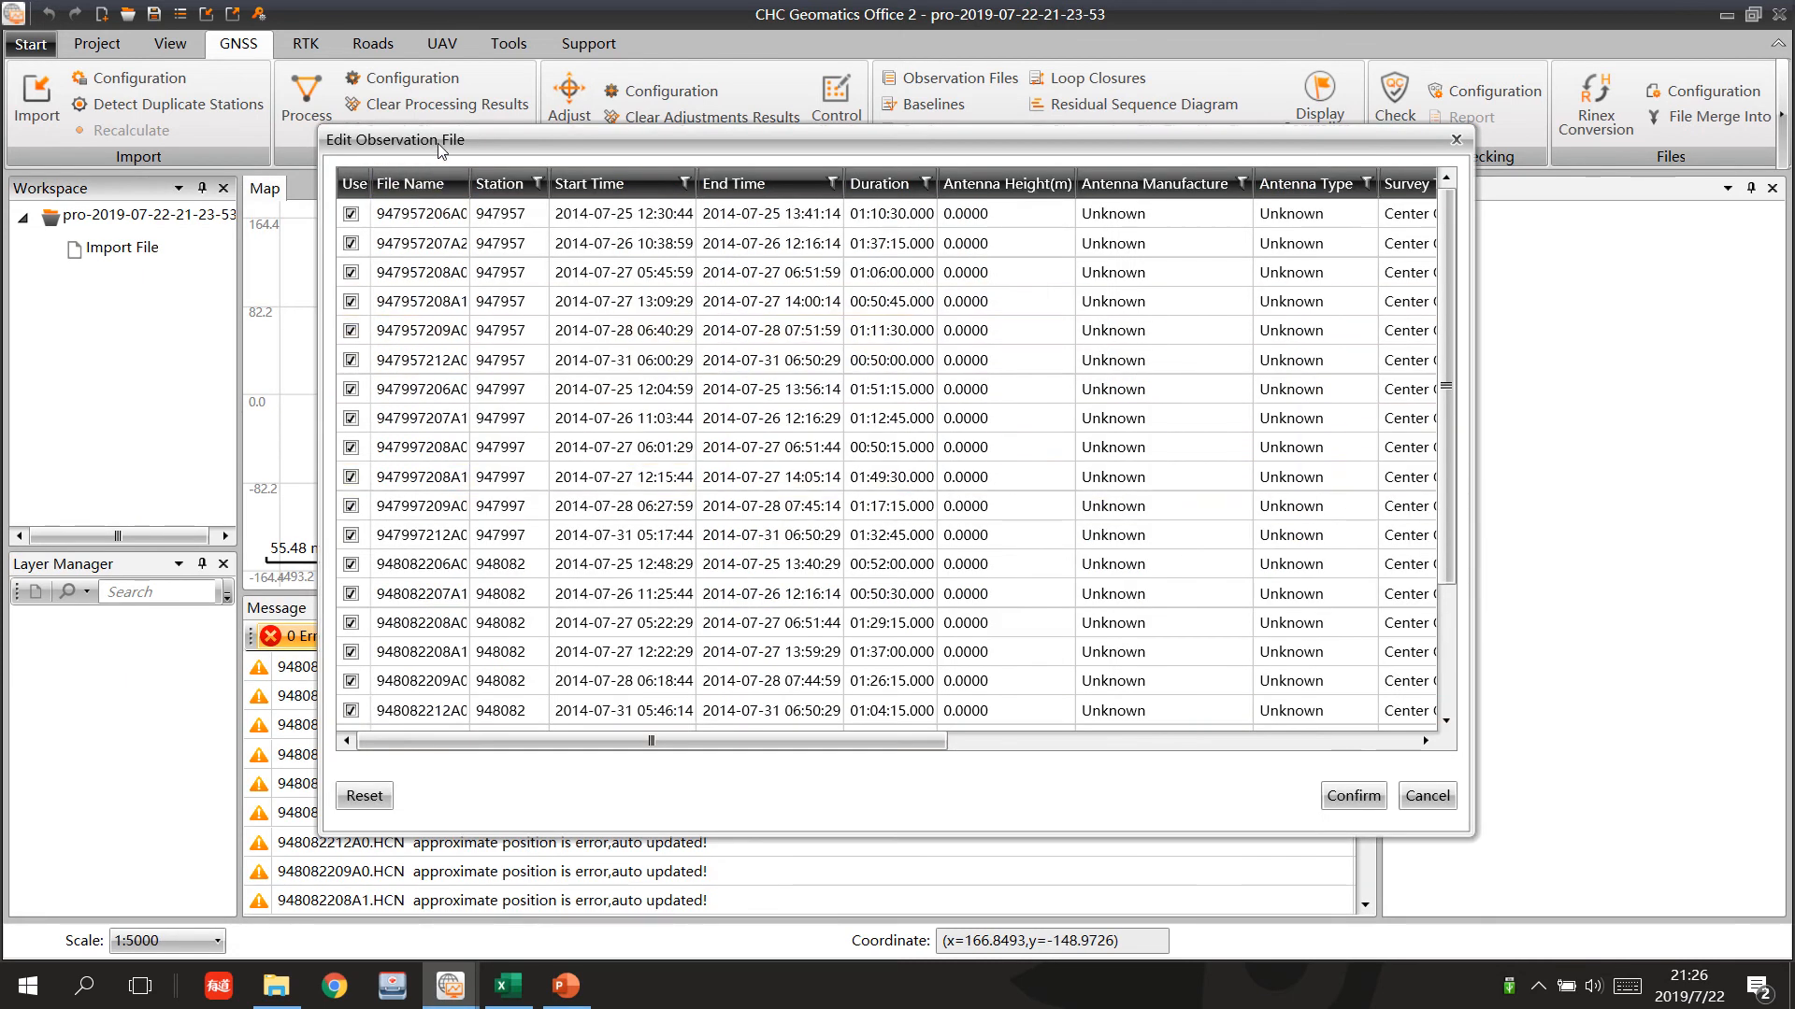
Confirm the imported observation files and accept 947957_1 for the same-name station, remembering this choice for the remaining files.
drag(438, 143, 428, 143)
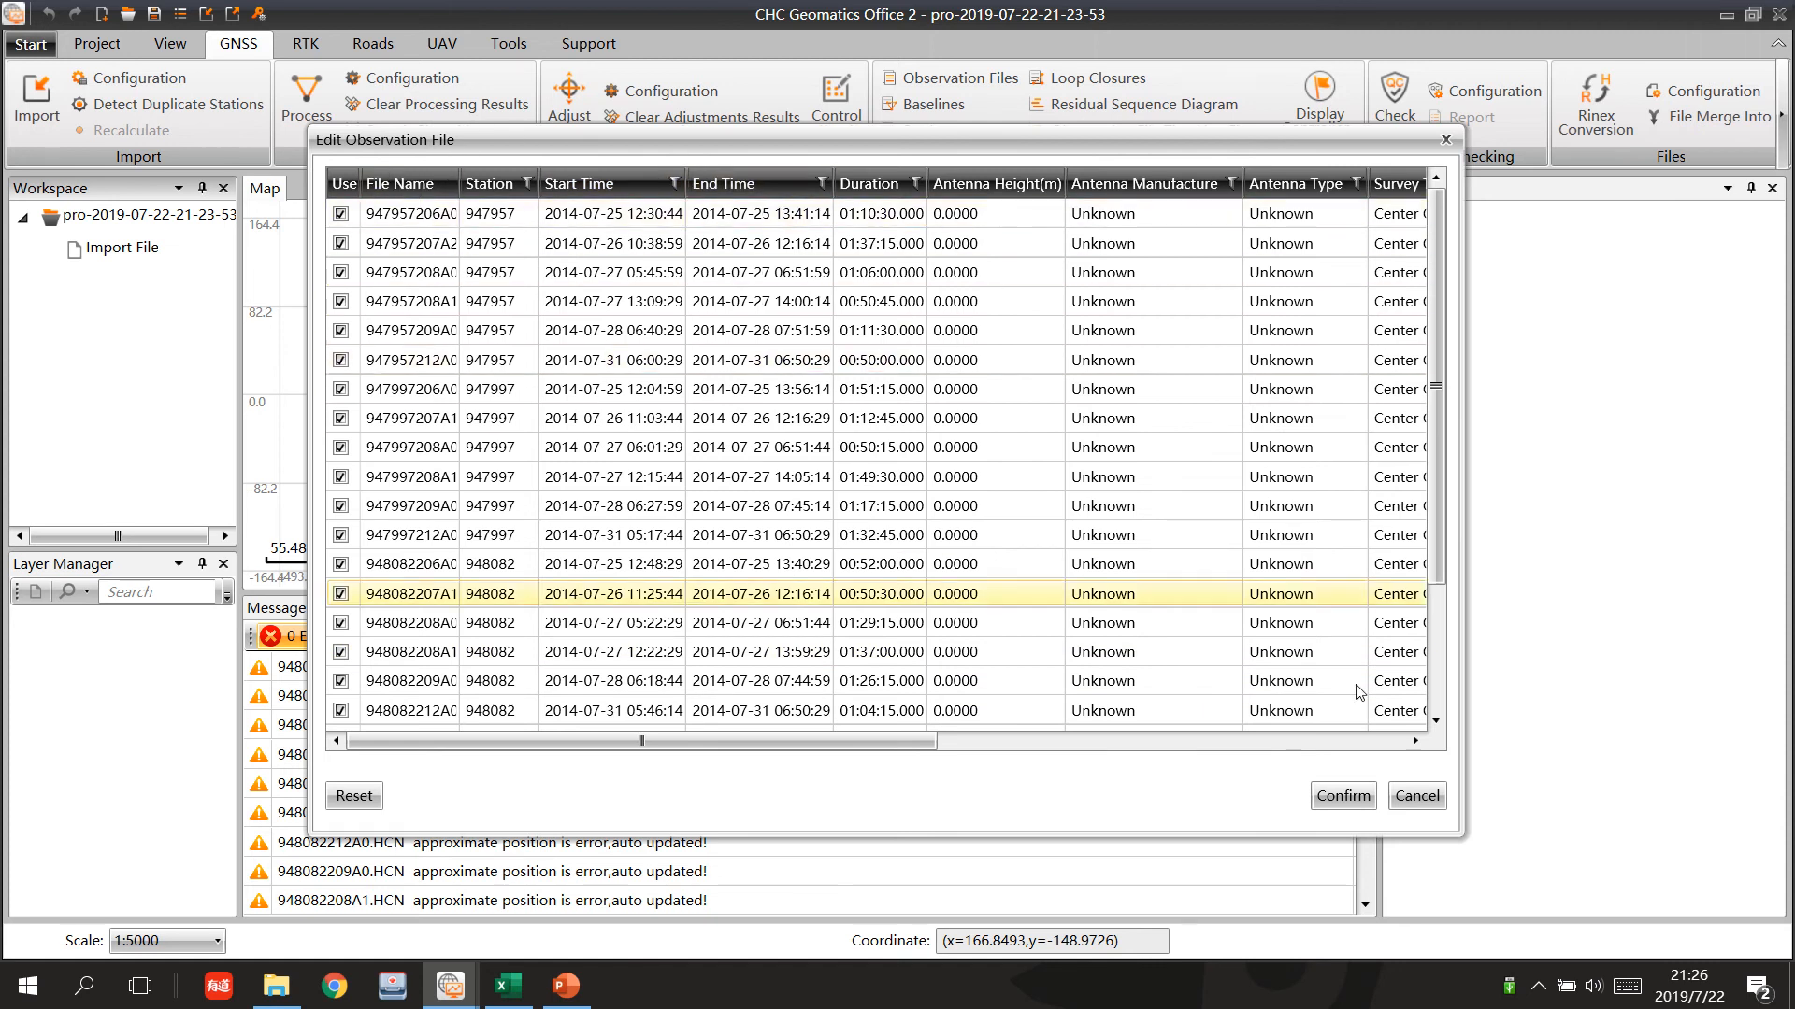
click(1344, 796)
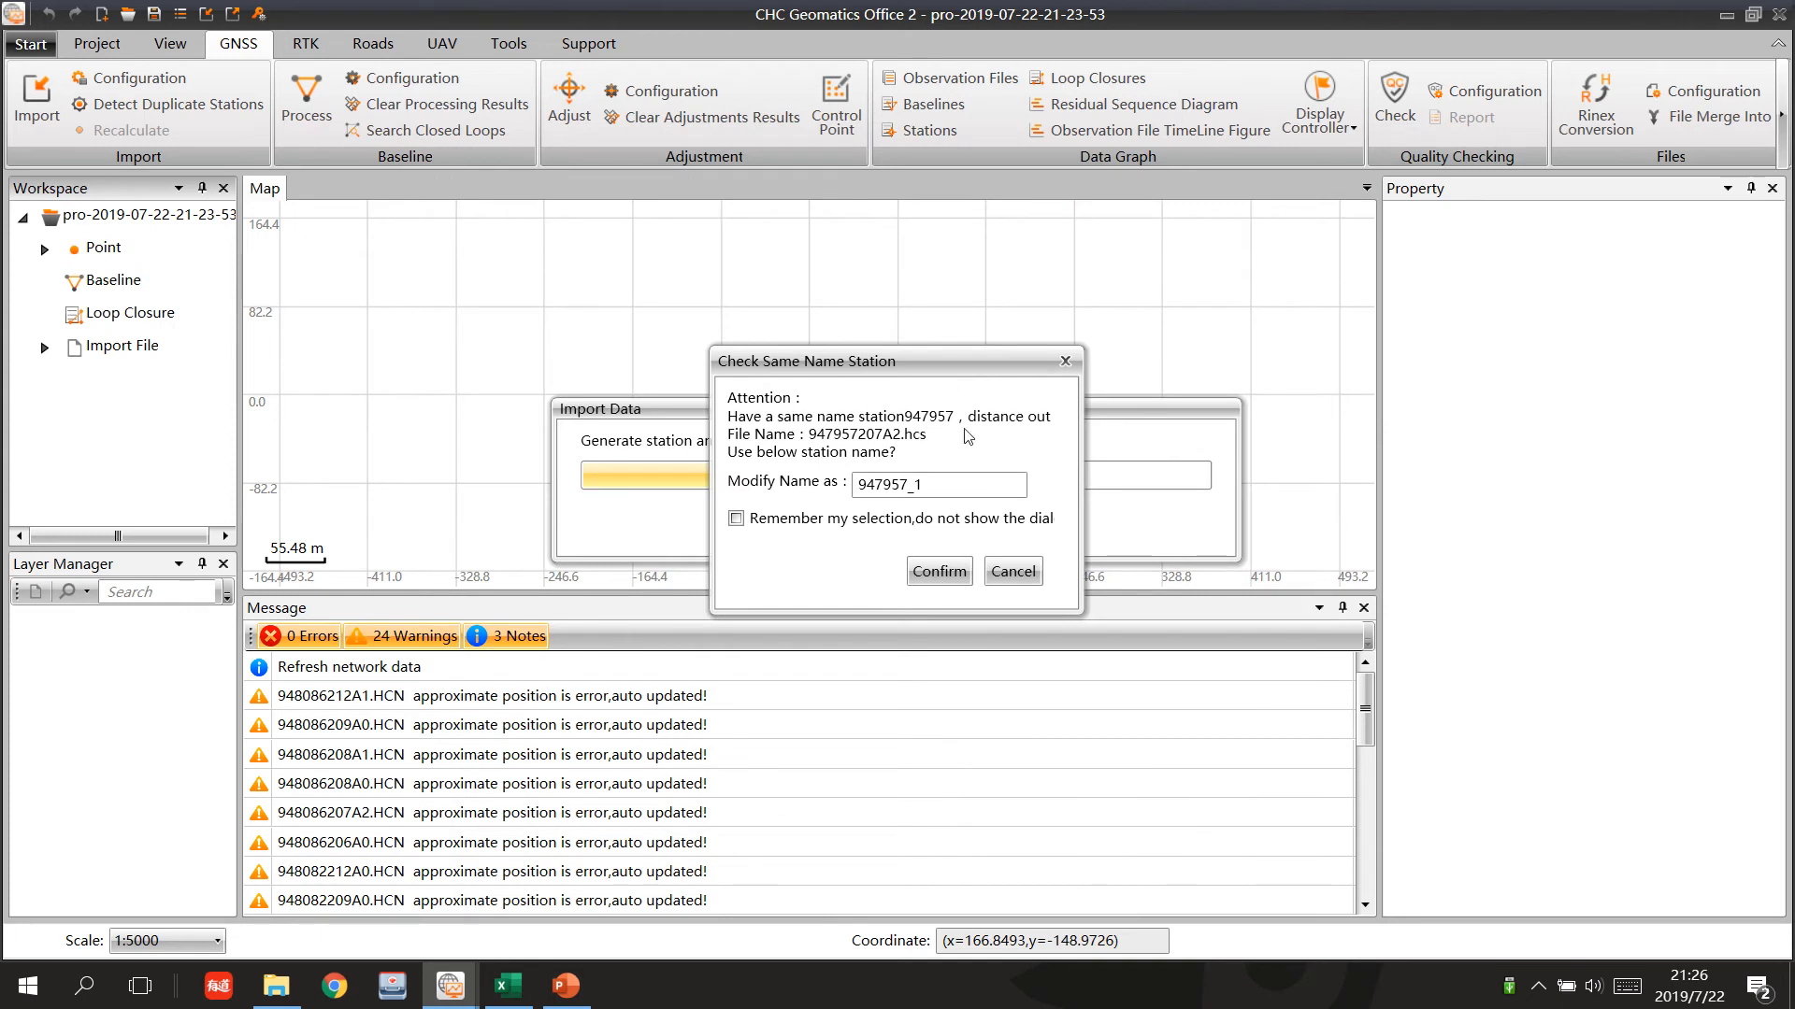
drag(981, 372, 961, 363)
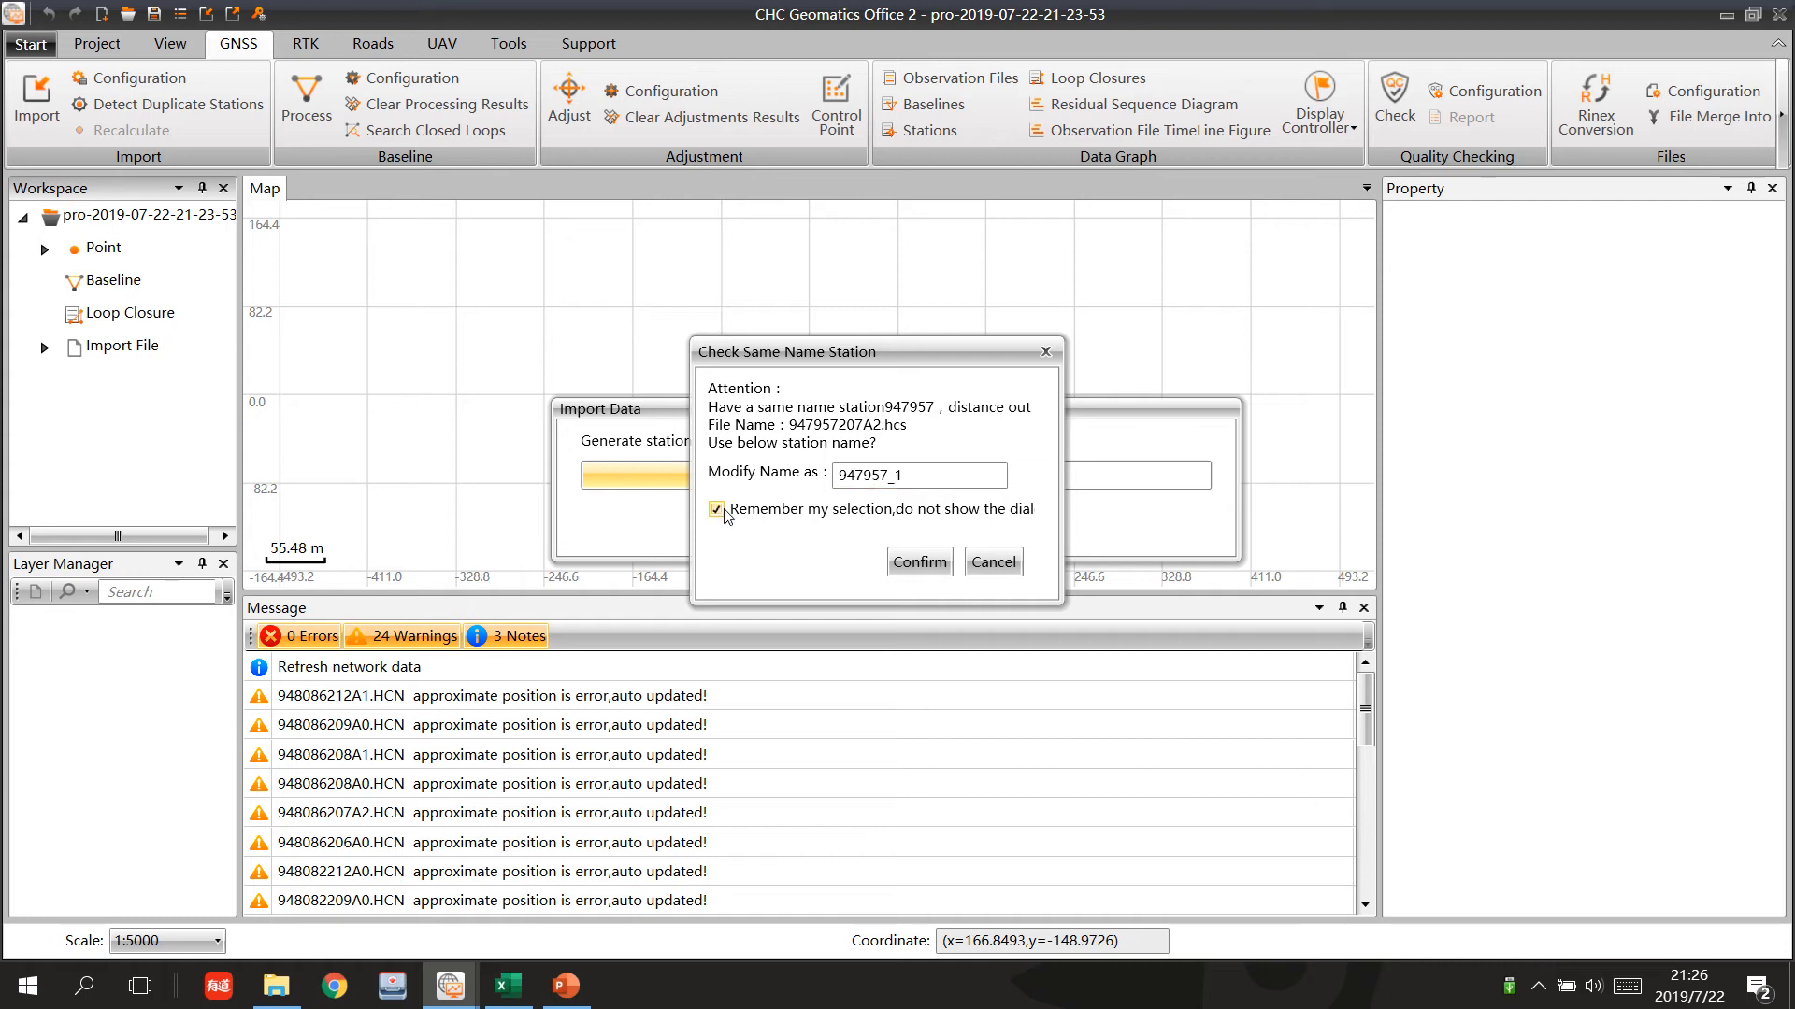
click(920, 561)
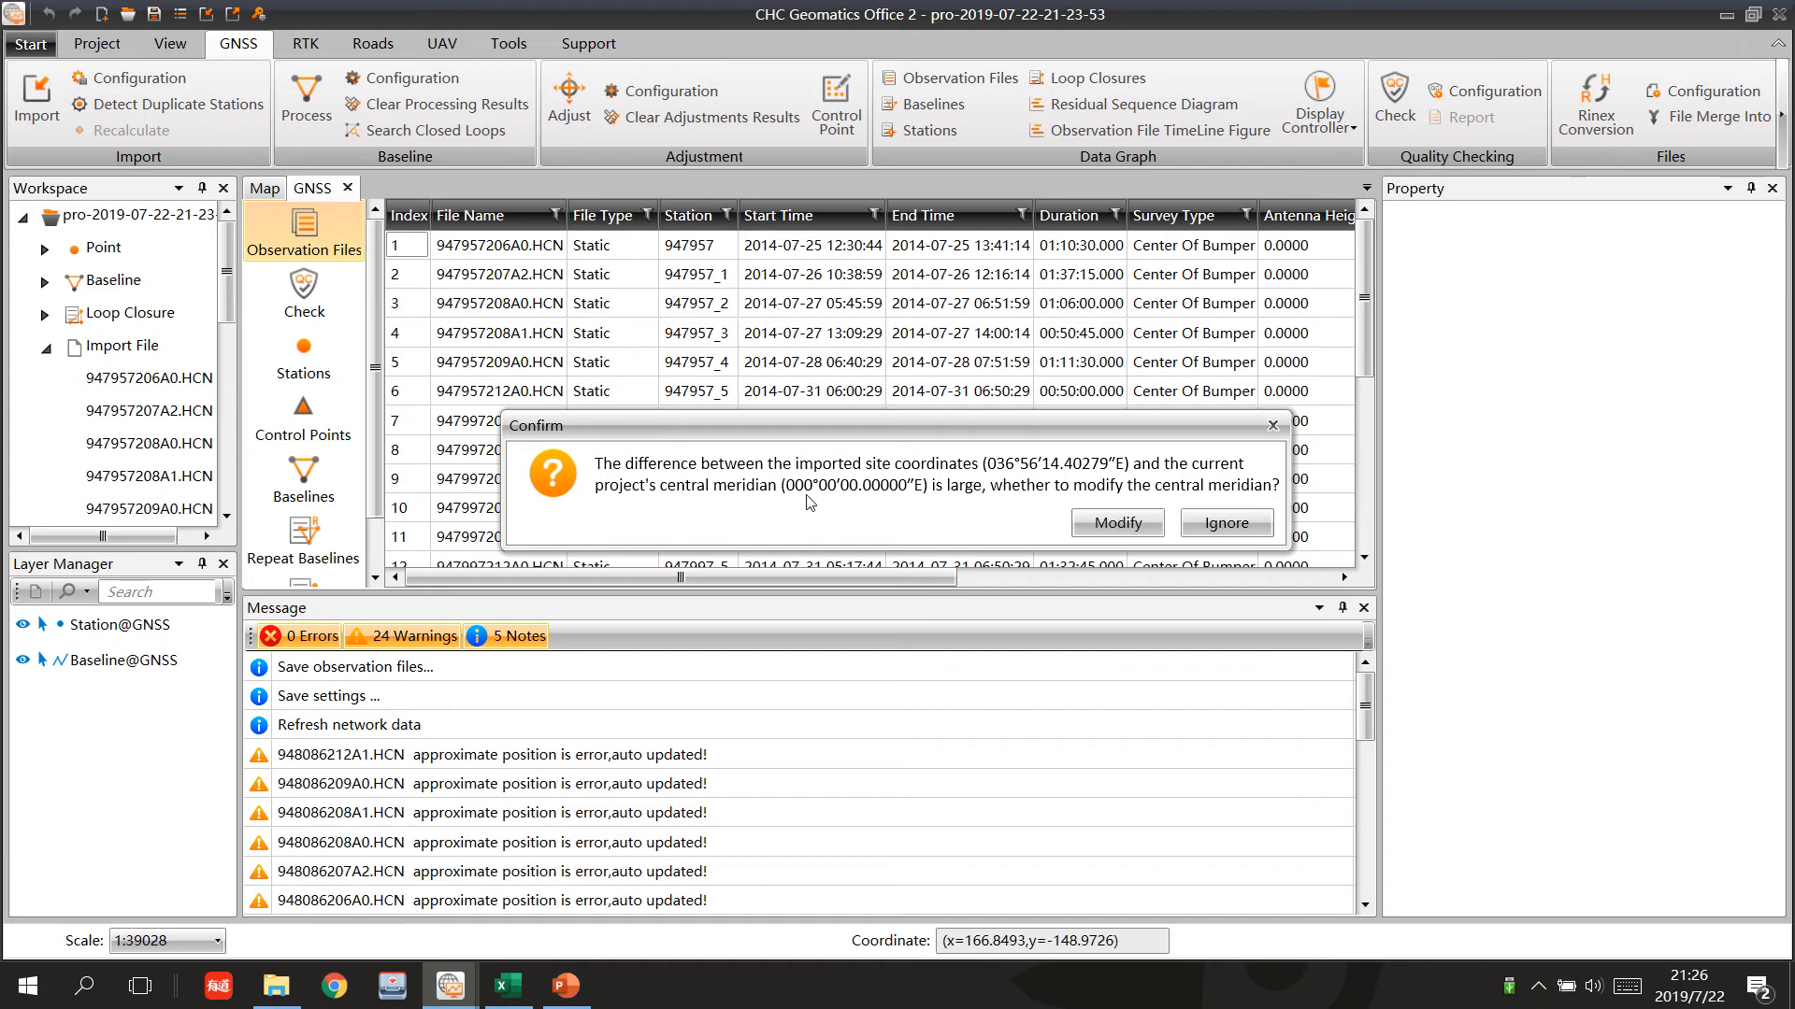
Agree to modify the project's central meridian and look through its basic information, including the azimuth options and the operator field.
click(1107, 520)
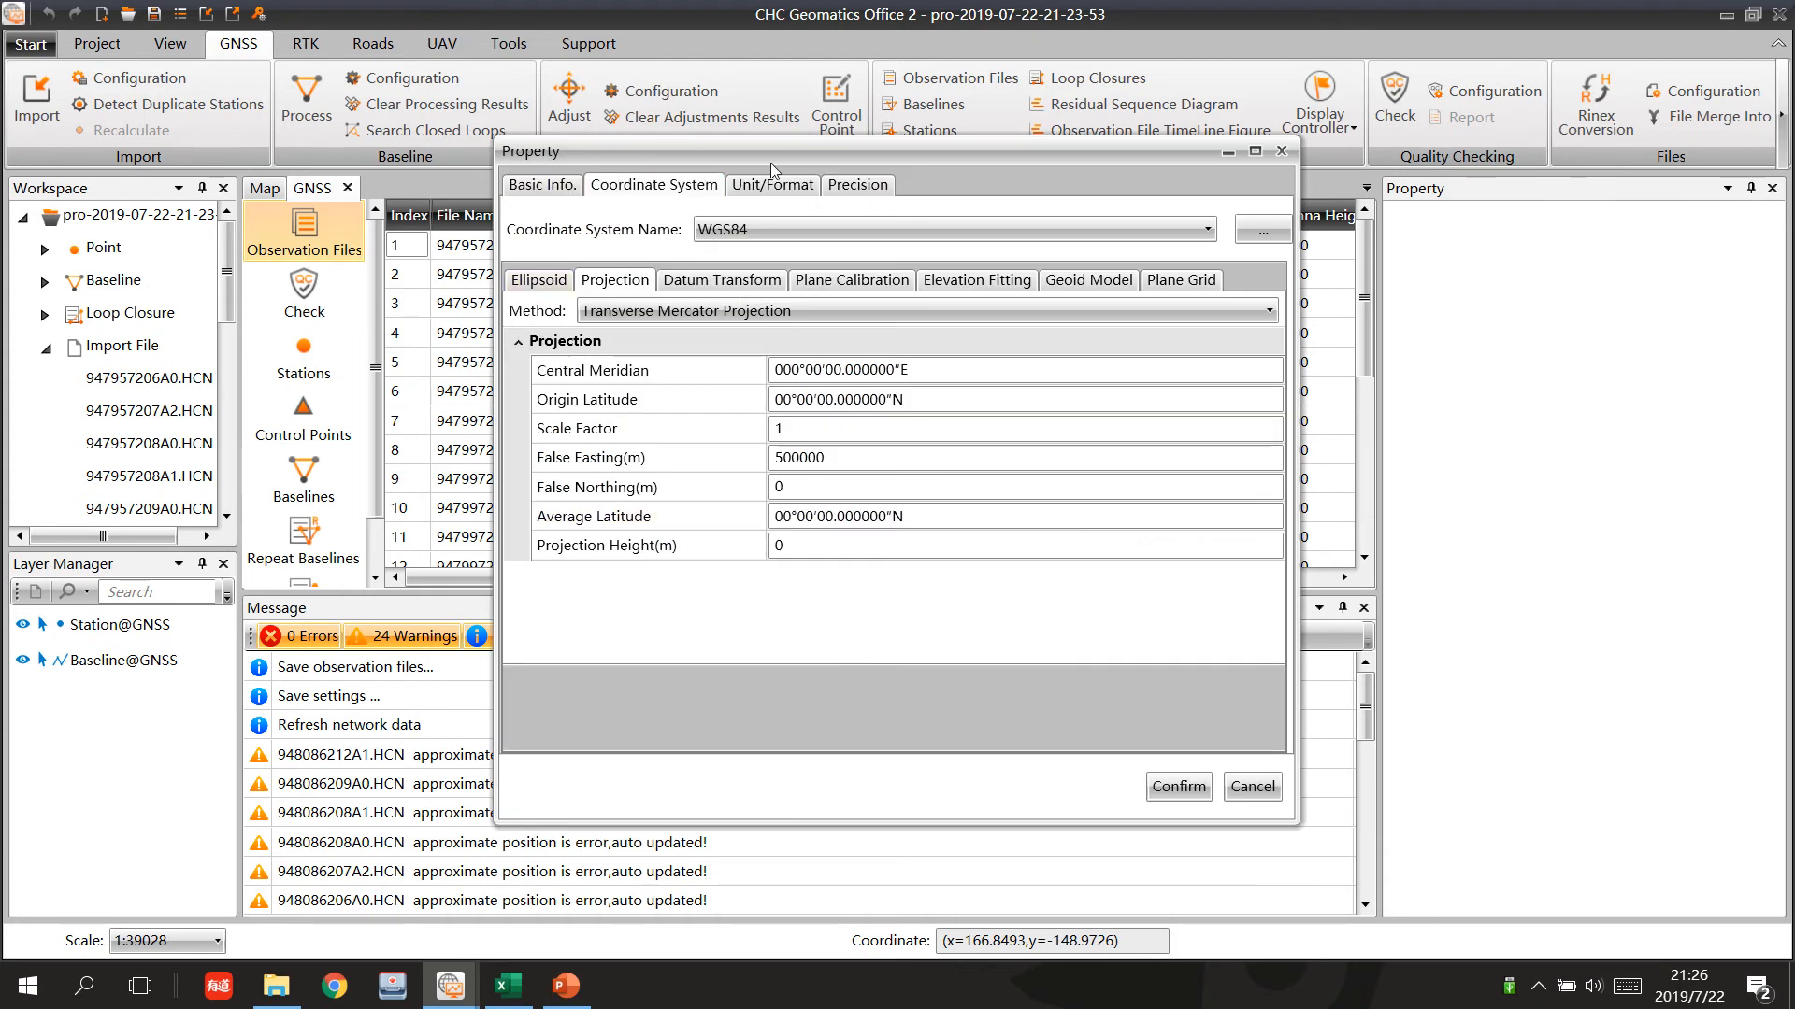
click(542, 185)
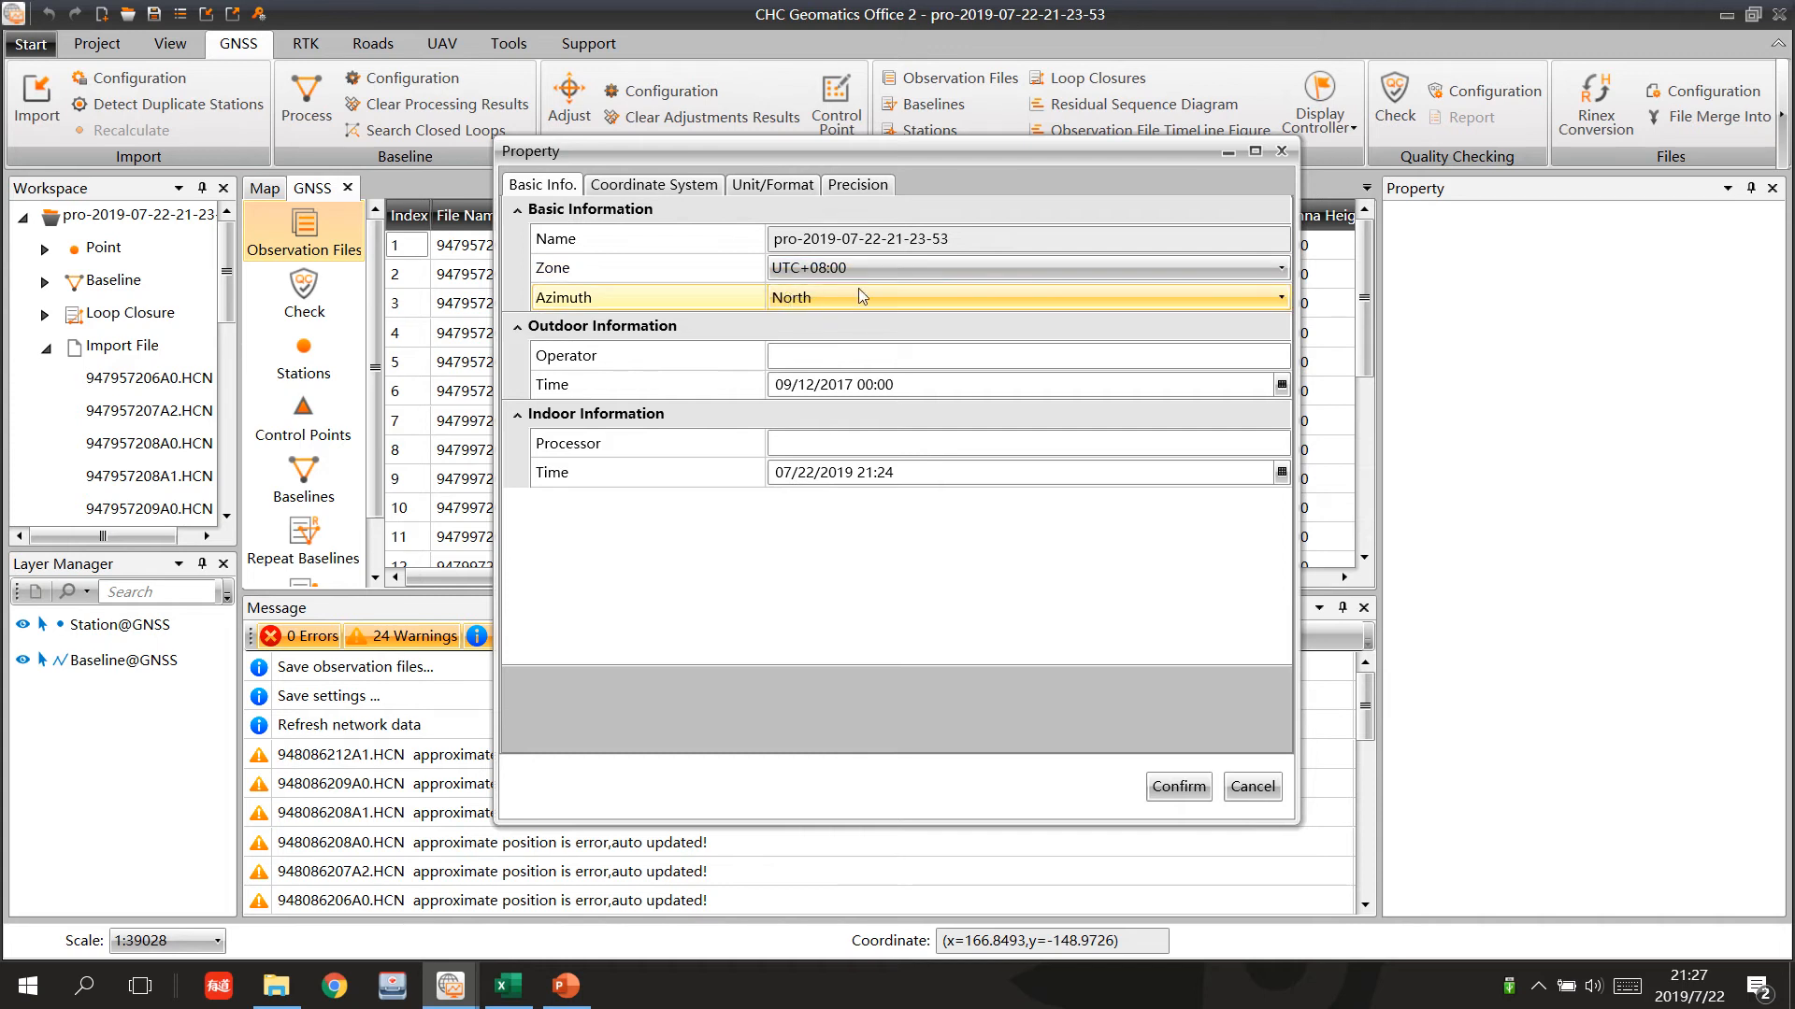
click(1000, 297)
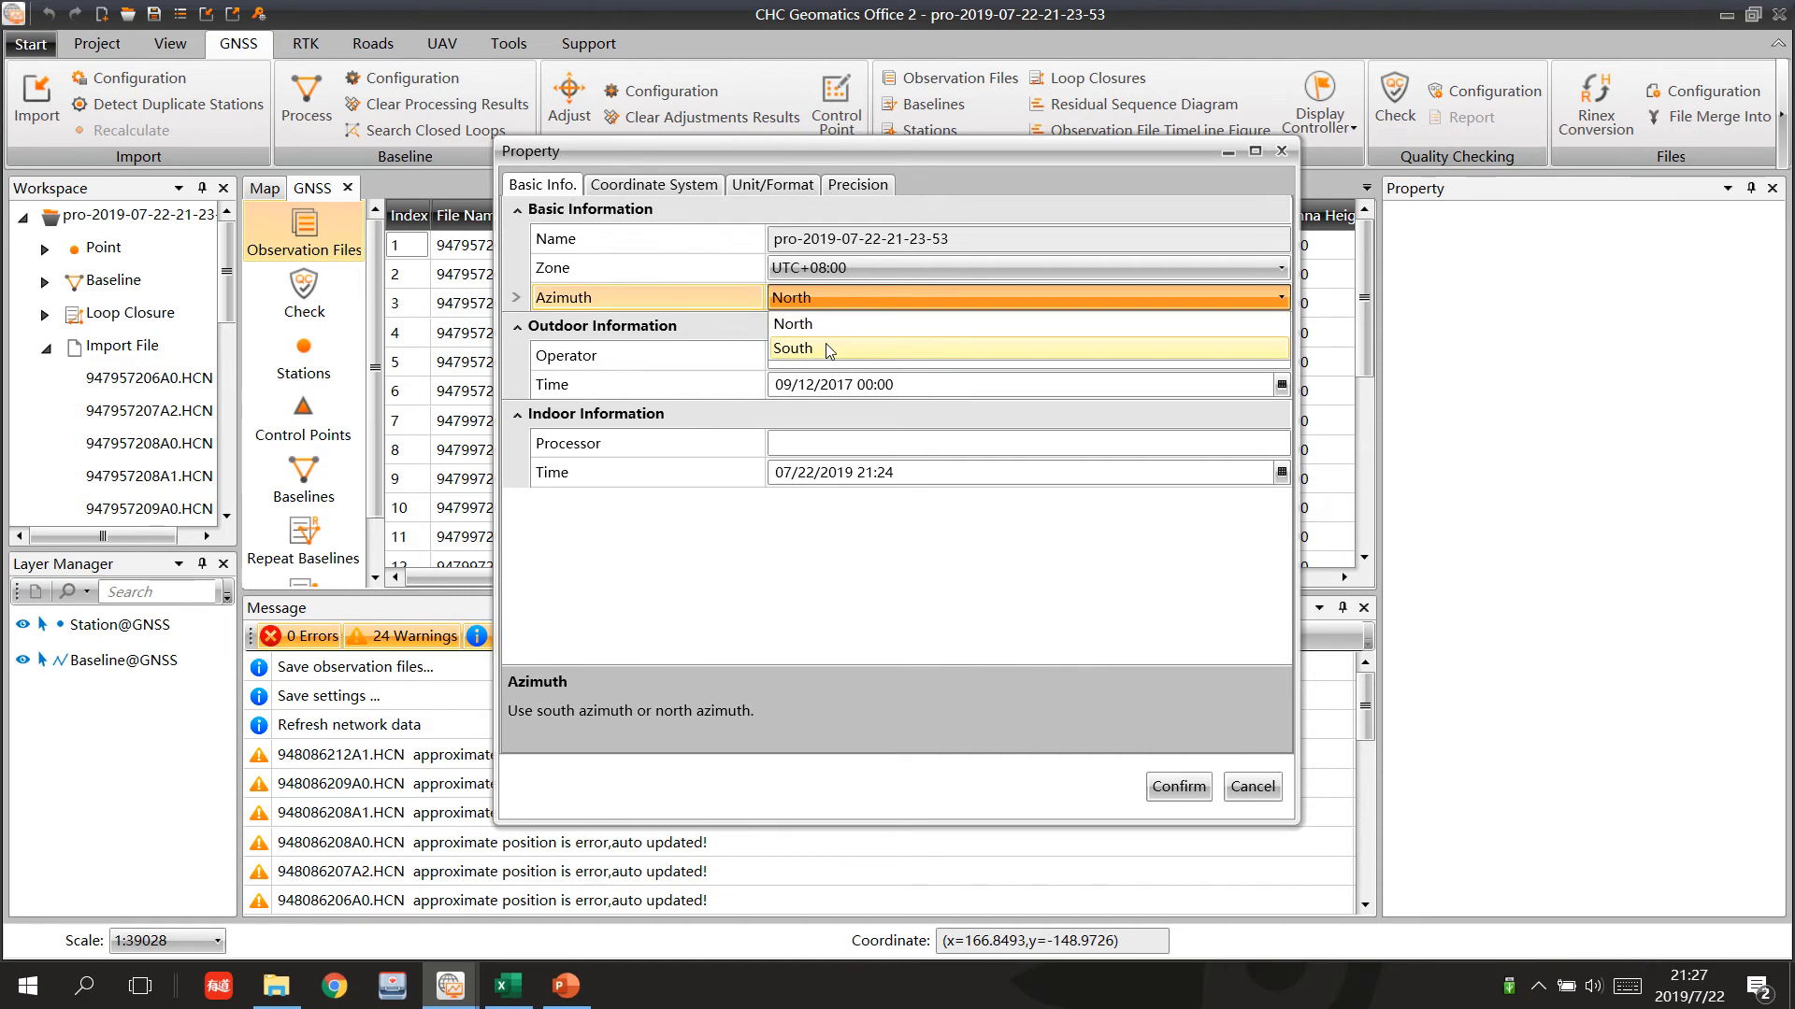
click(699, 300)
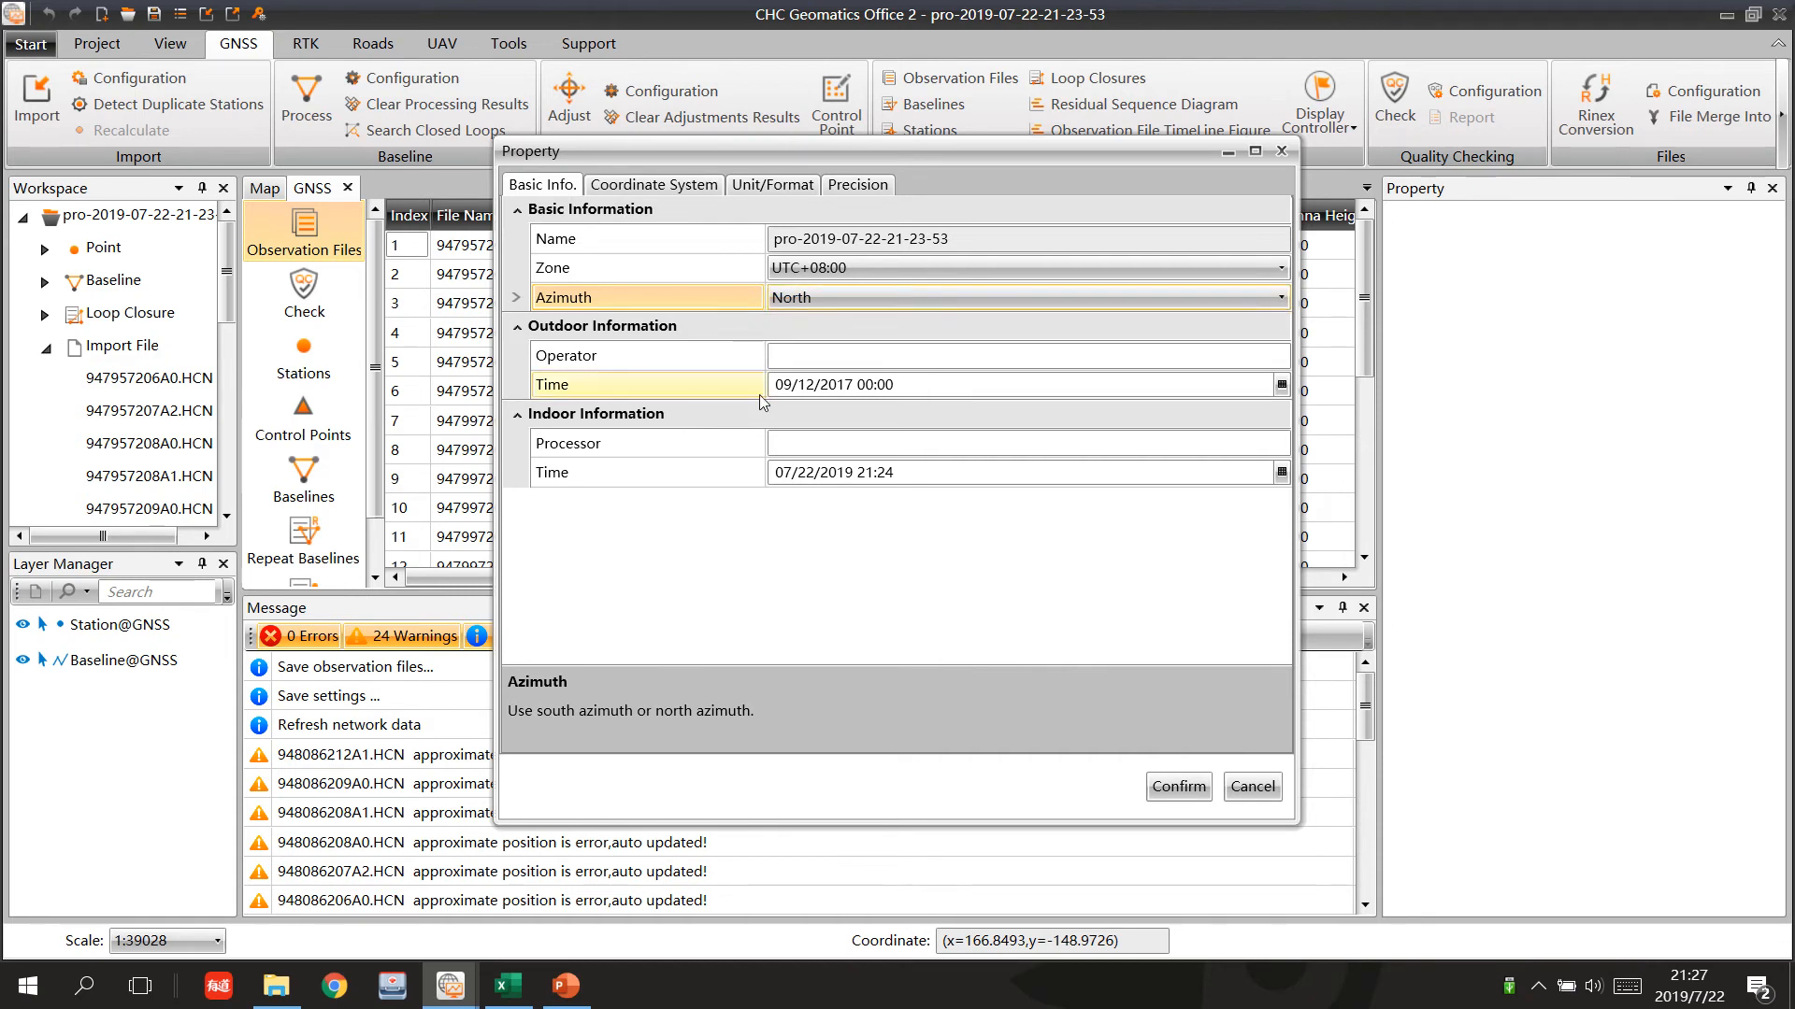
click(801, 364)
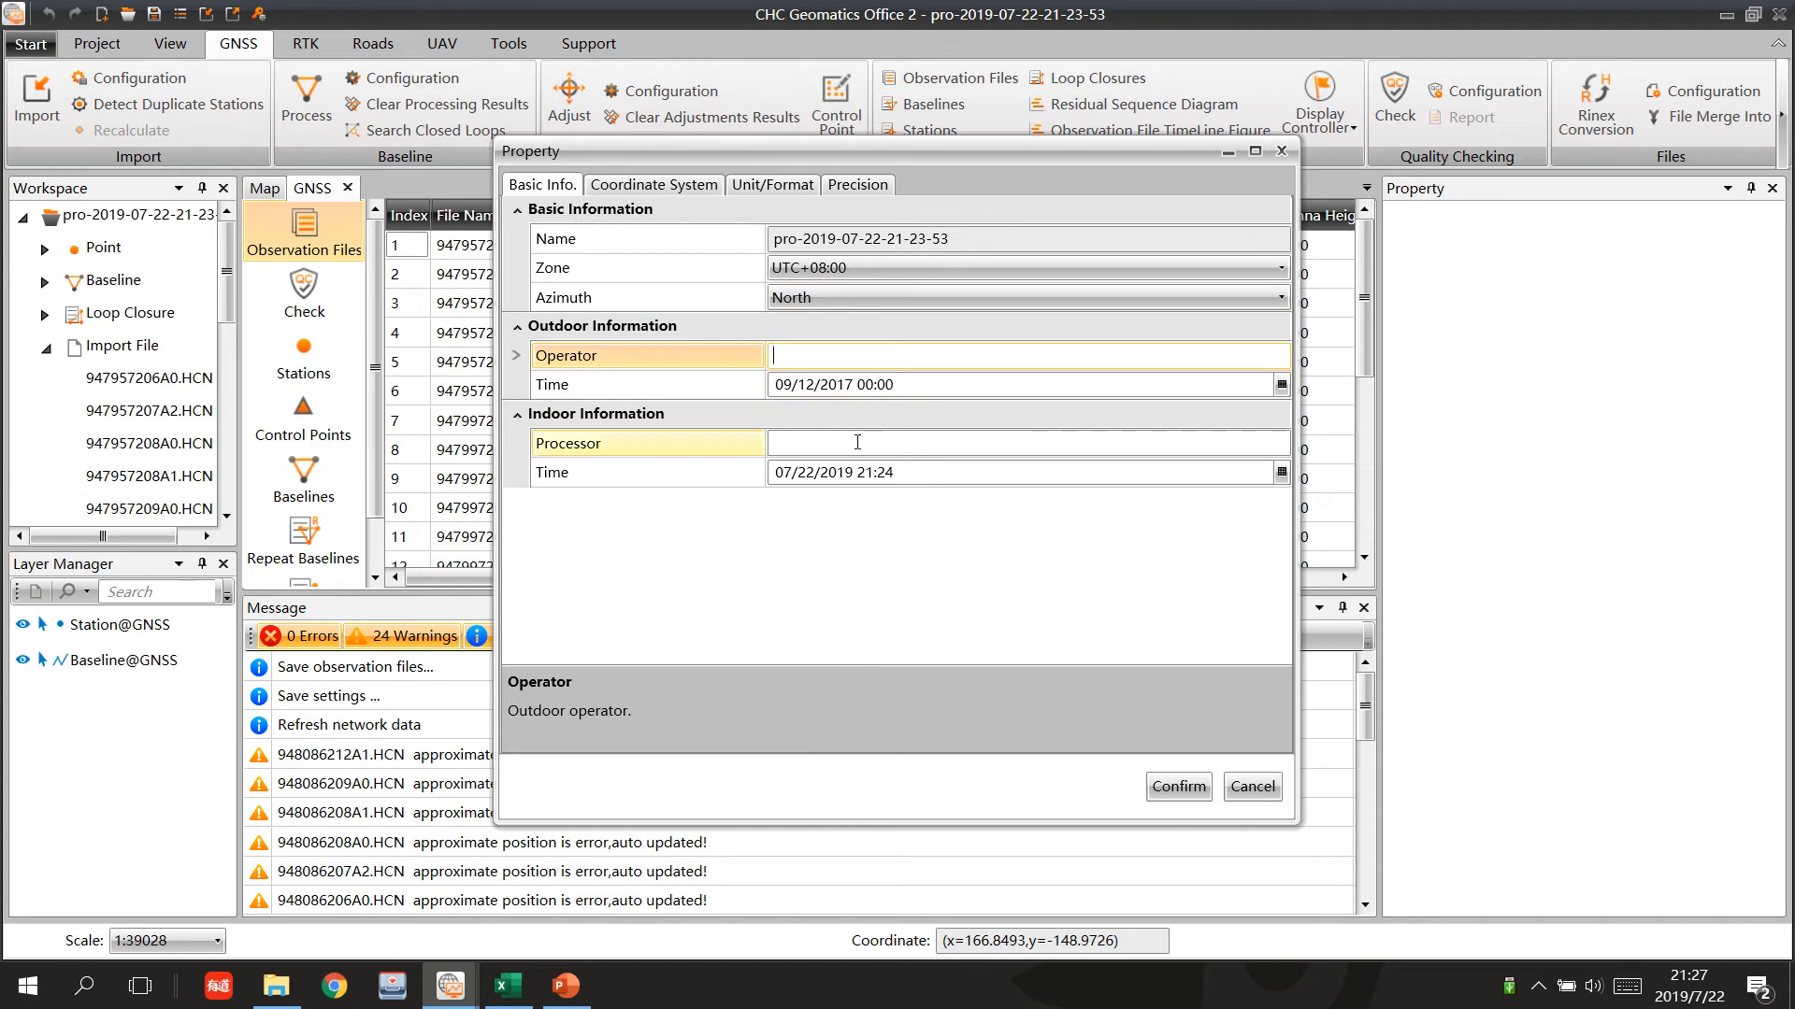
Check the coordinate systems offered for the project against the parameters in the Recording_CRS_Info.xlsx workbook in Excel, and return to the project properties.
click(665, 185)
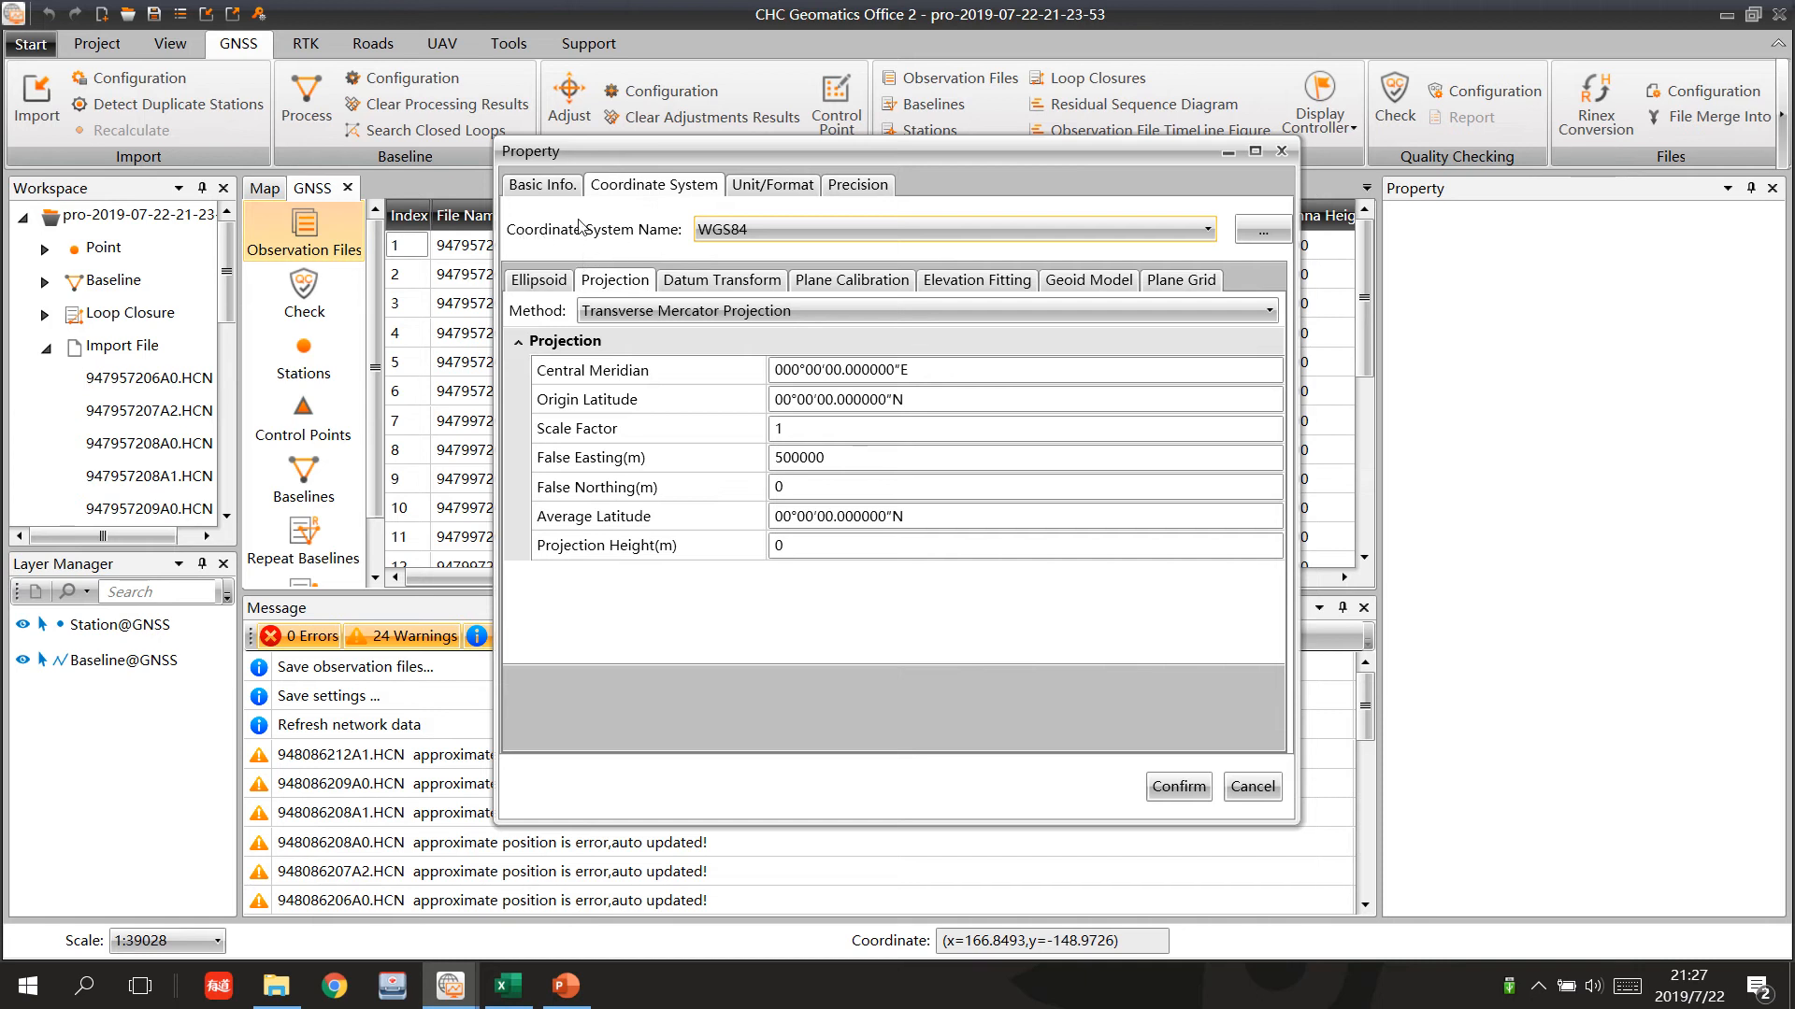
click(1205, 231)
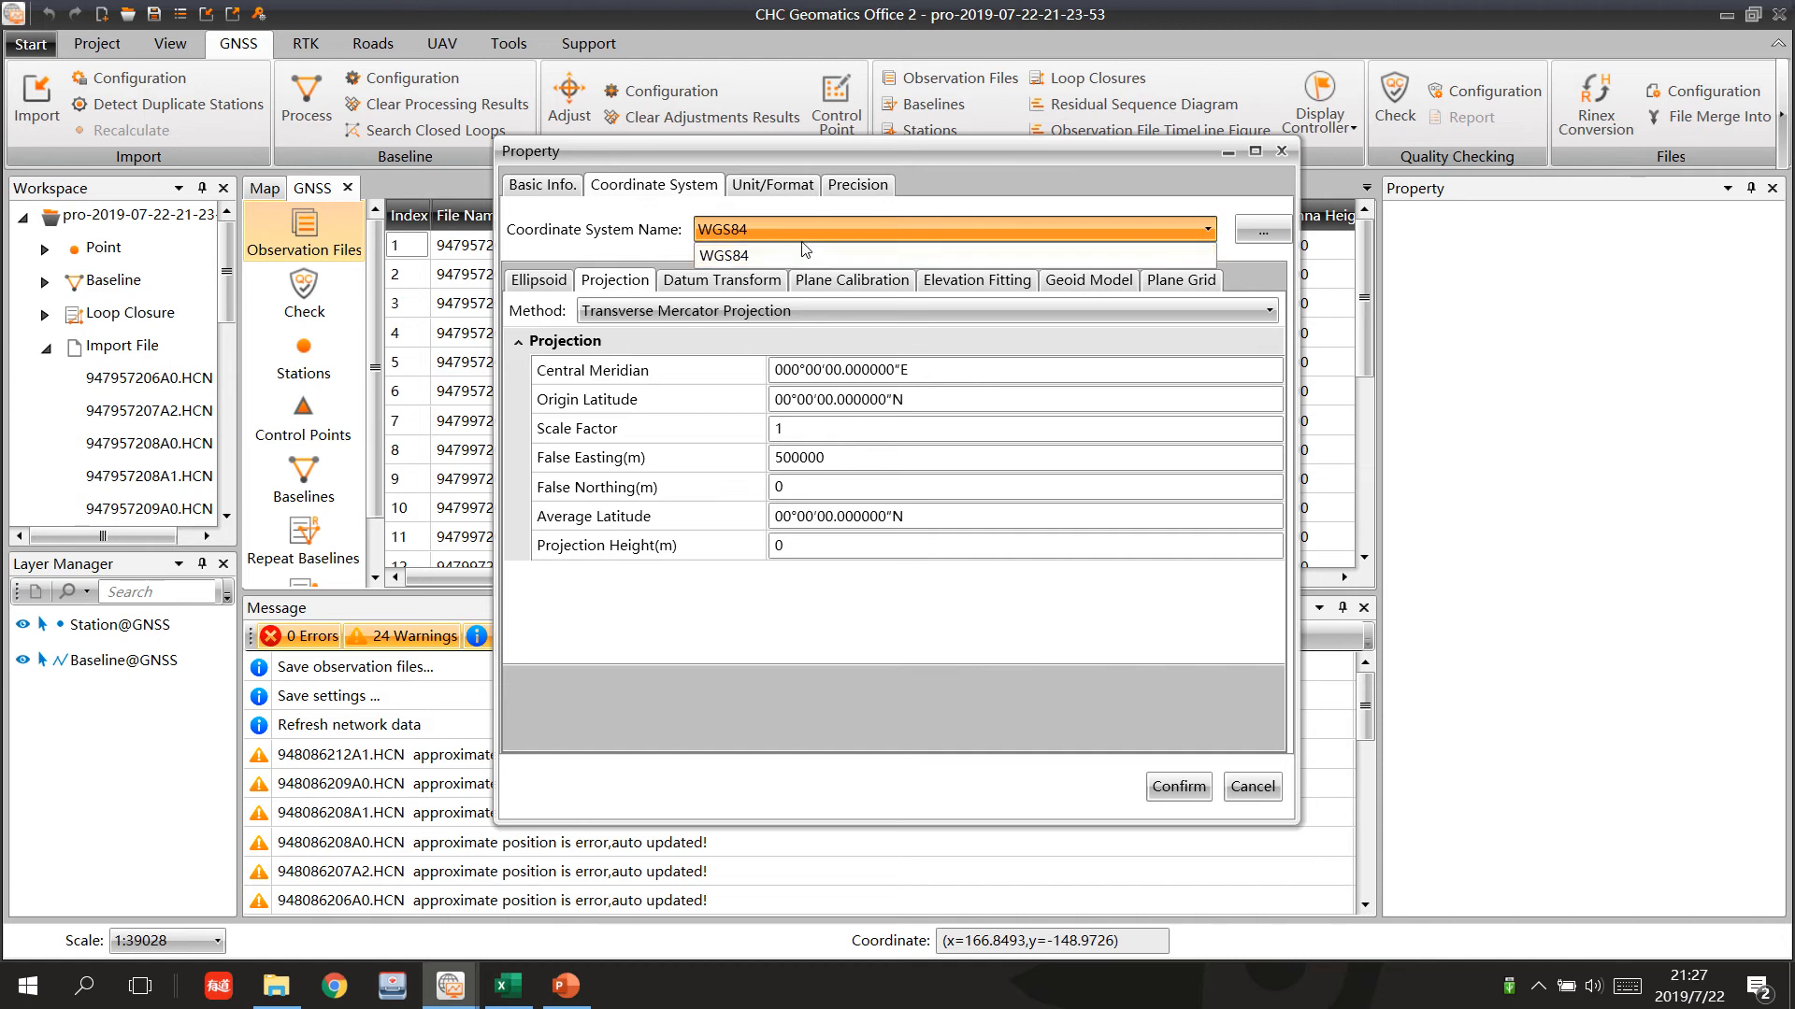
click(615, 260)
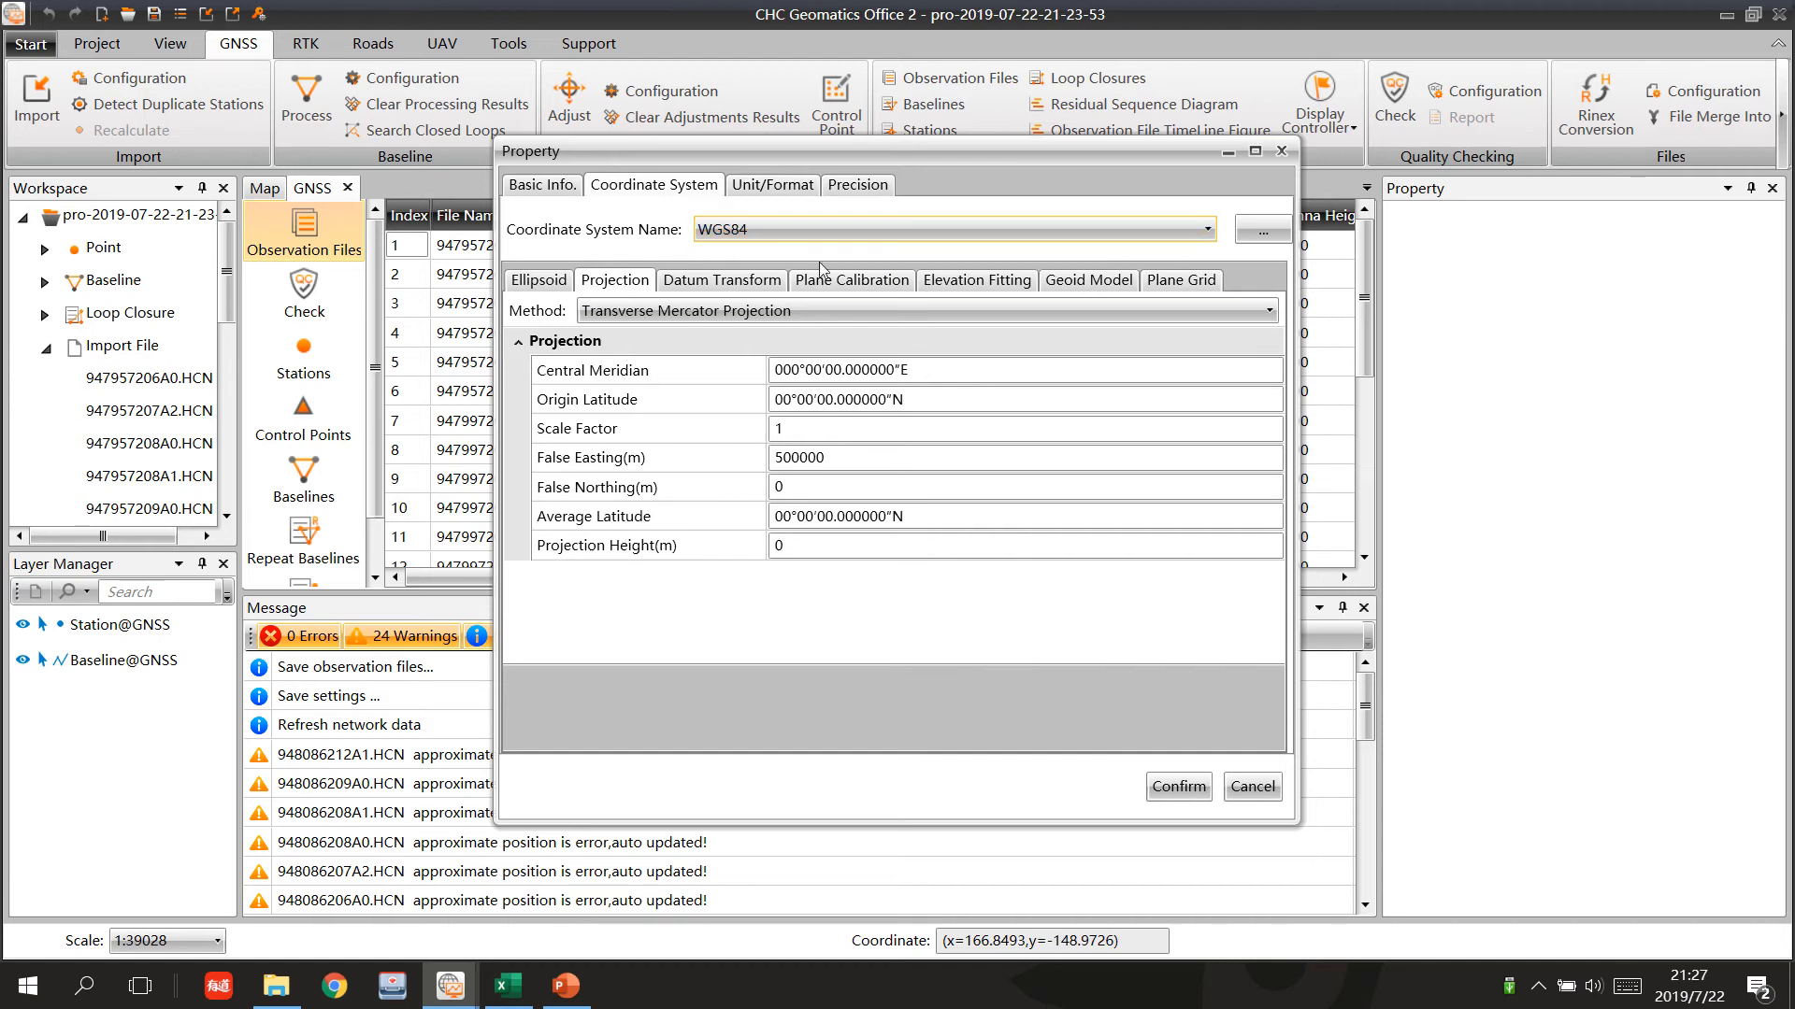
click(507, 985)
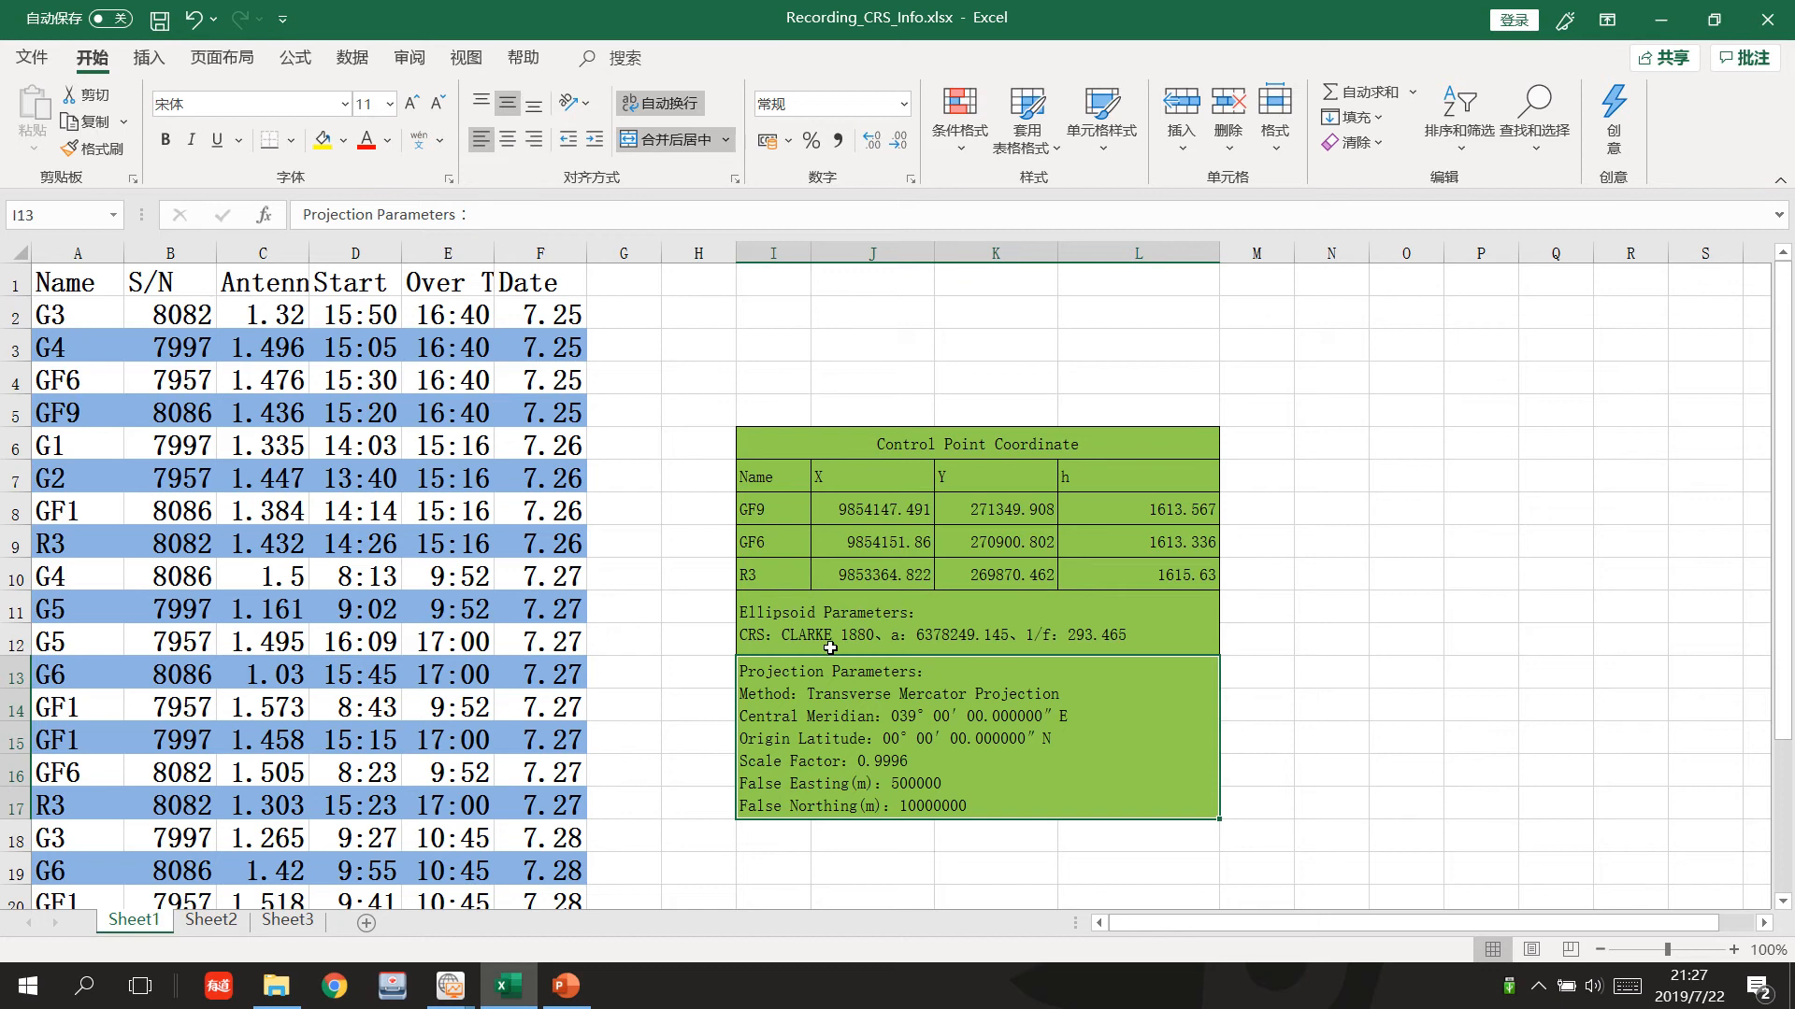
click(449, 988)
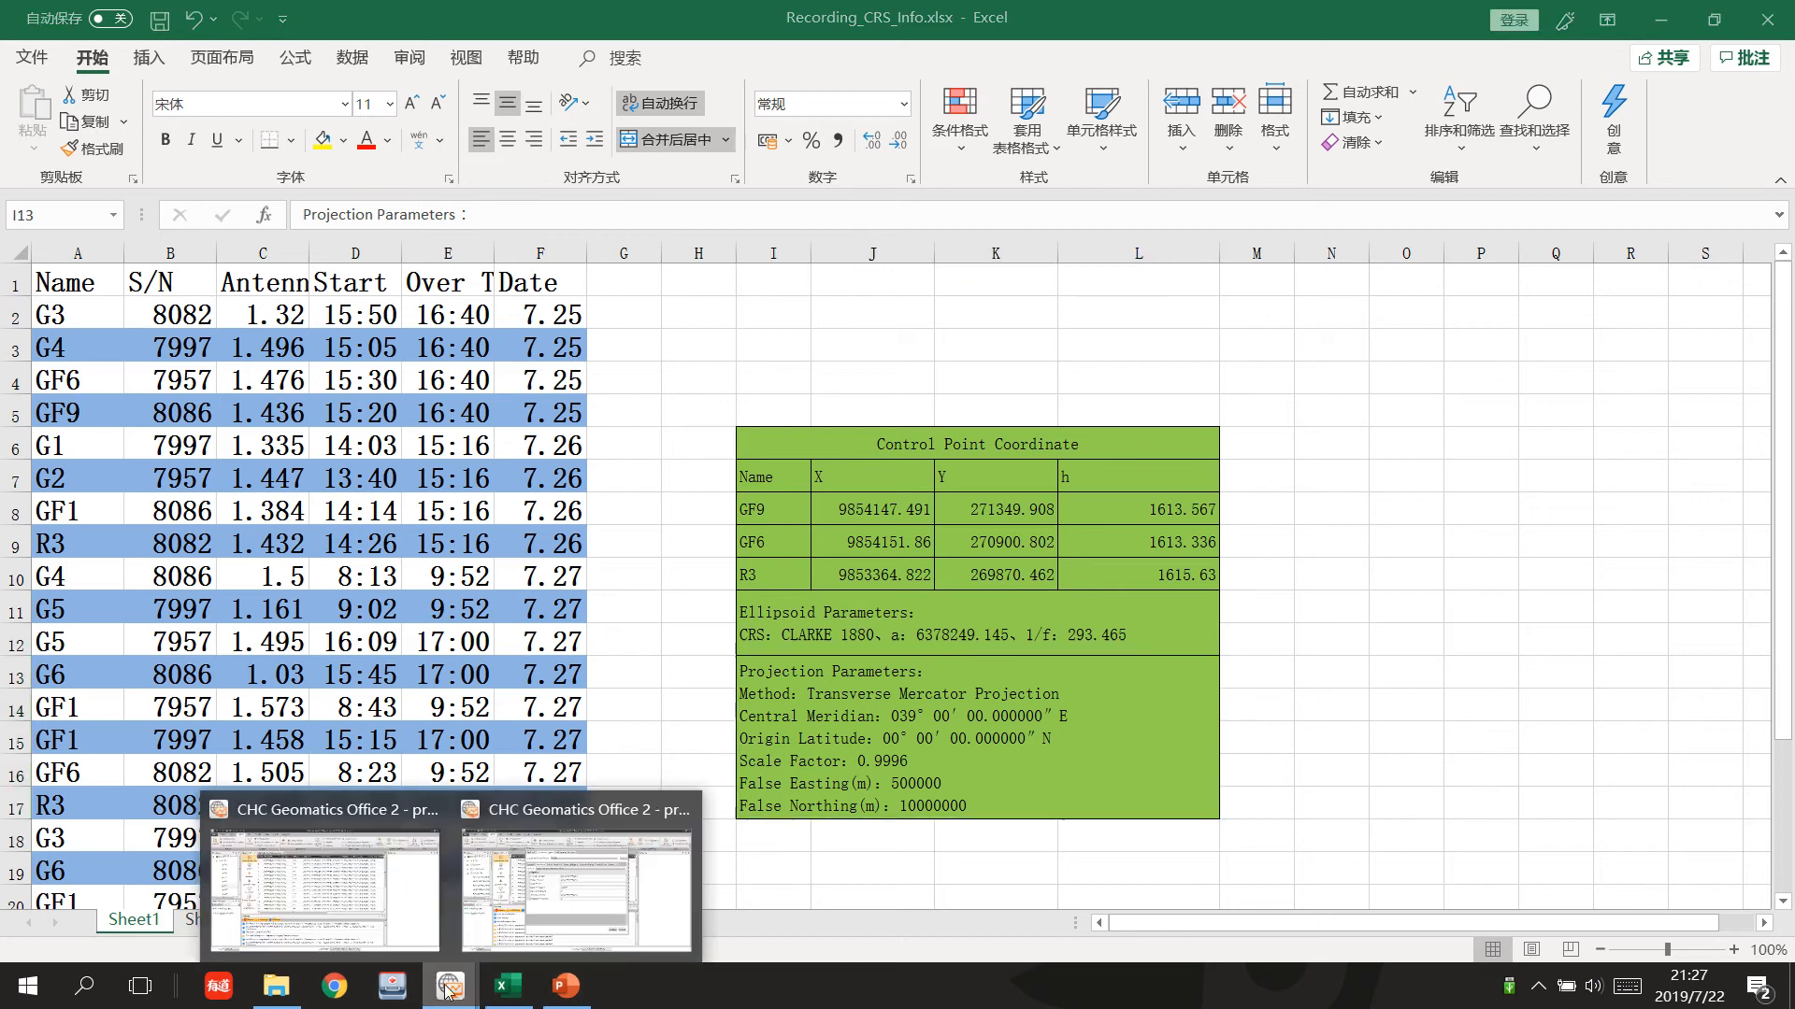
click(575, 900)
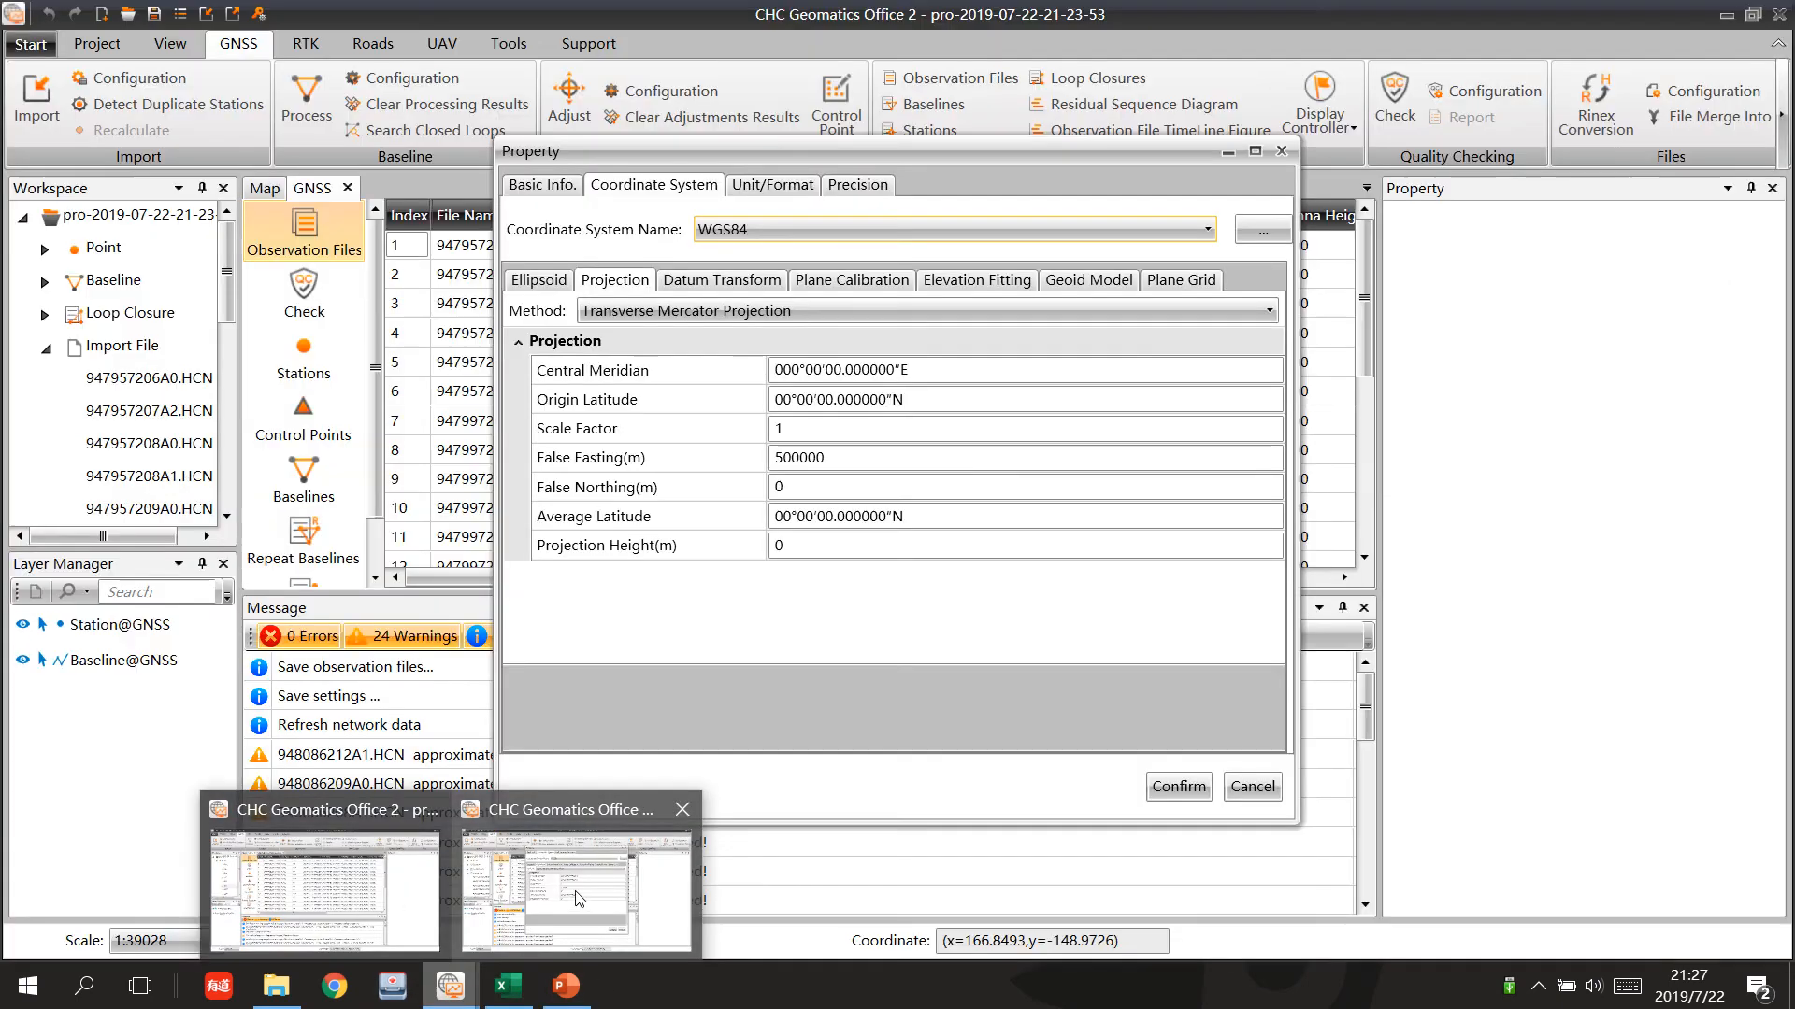
Open the Coordinate System Manager and permanently delete the existing coordinate system in the Custom group.
click(1262, 230)
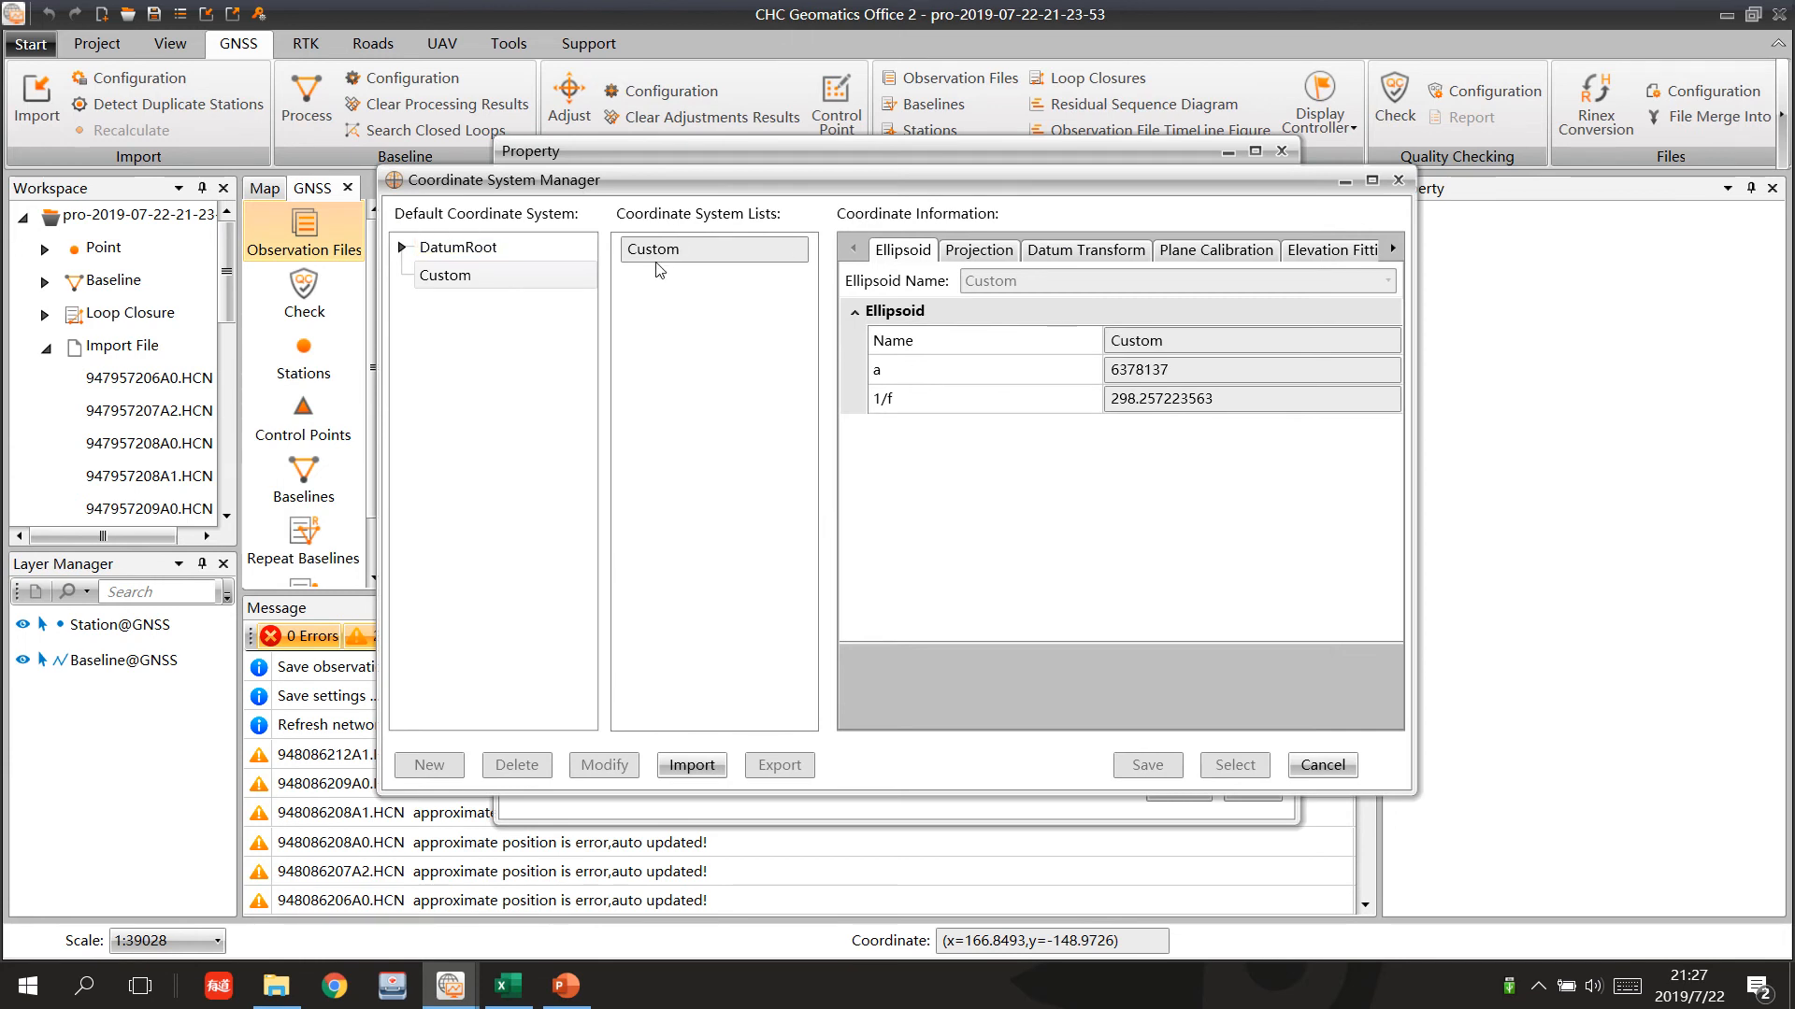
click(456, 282)
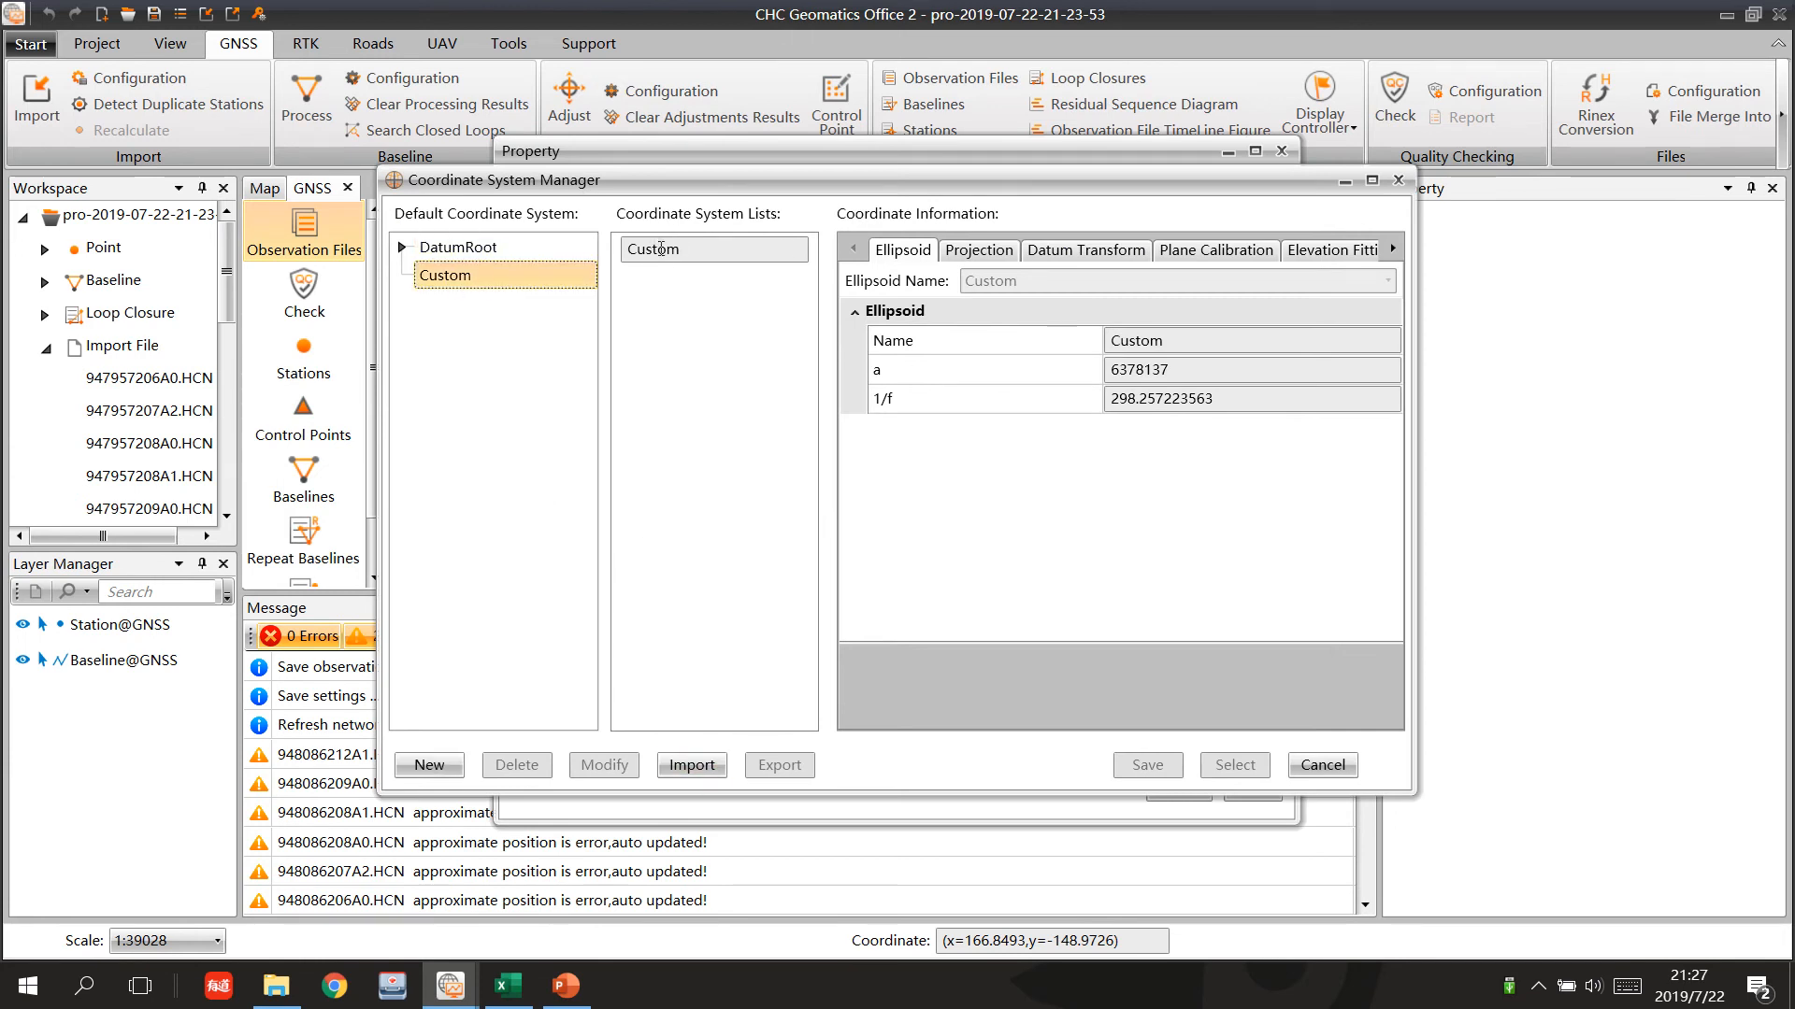
click(659, 250)
click(517, 765)
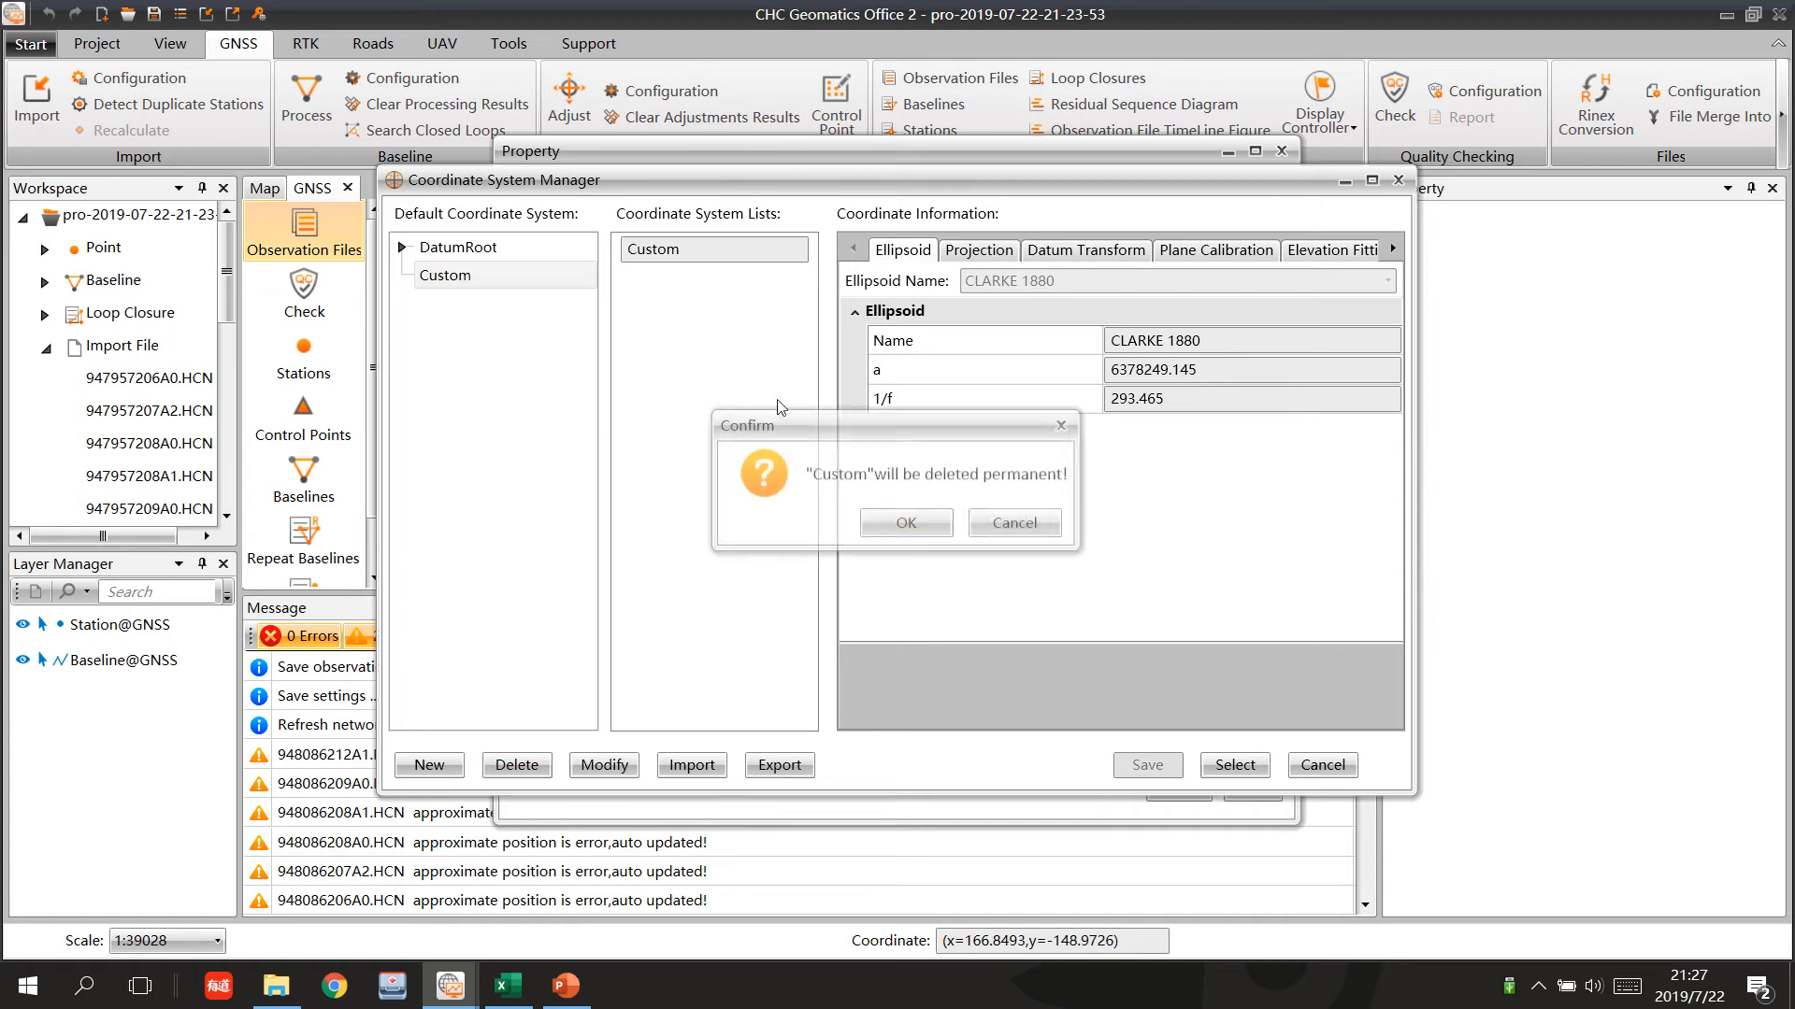
click(906, 523)
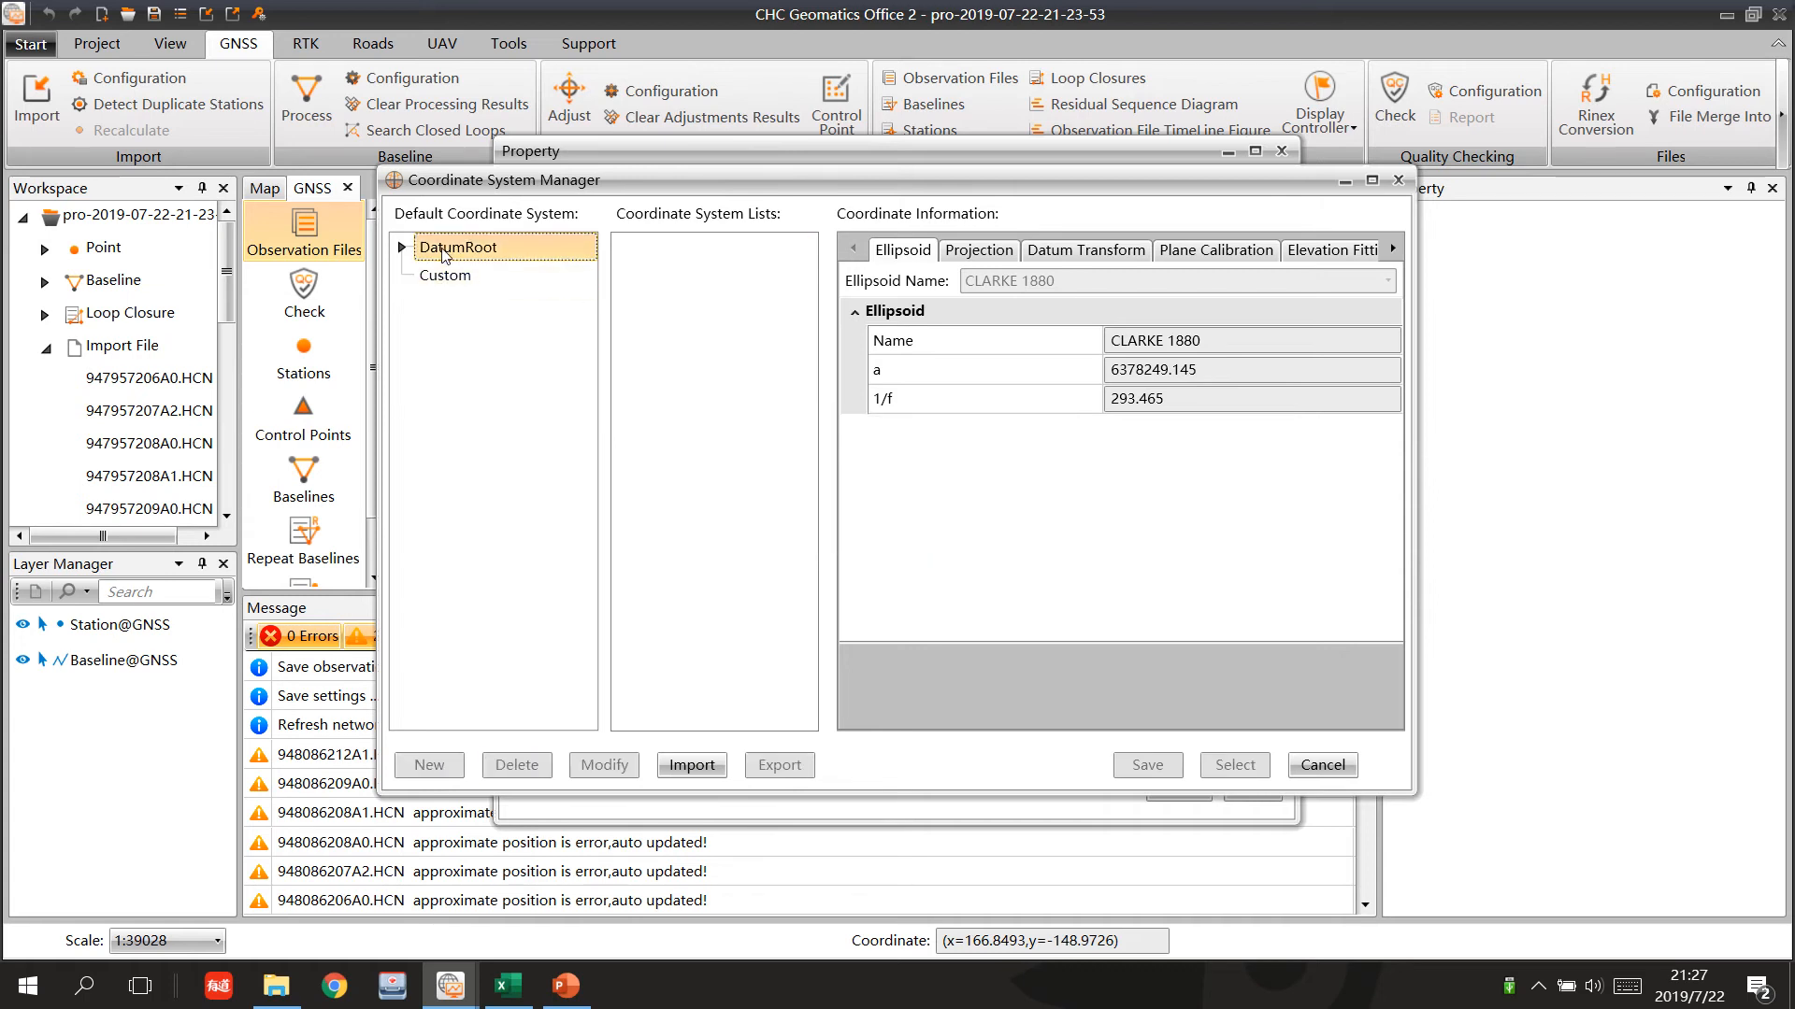
Create a new coordinate system in the Custom group, keeping the name Custom.
click(460, 256)
click(483, 291)
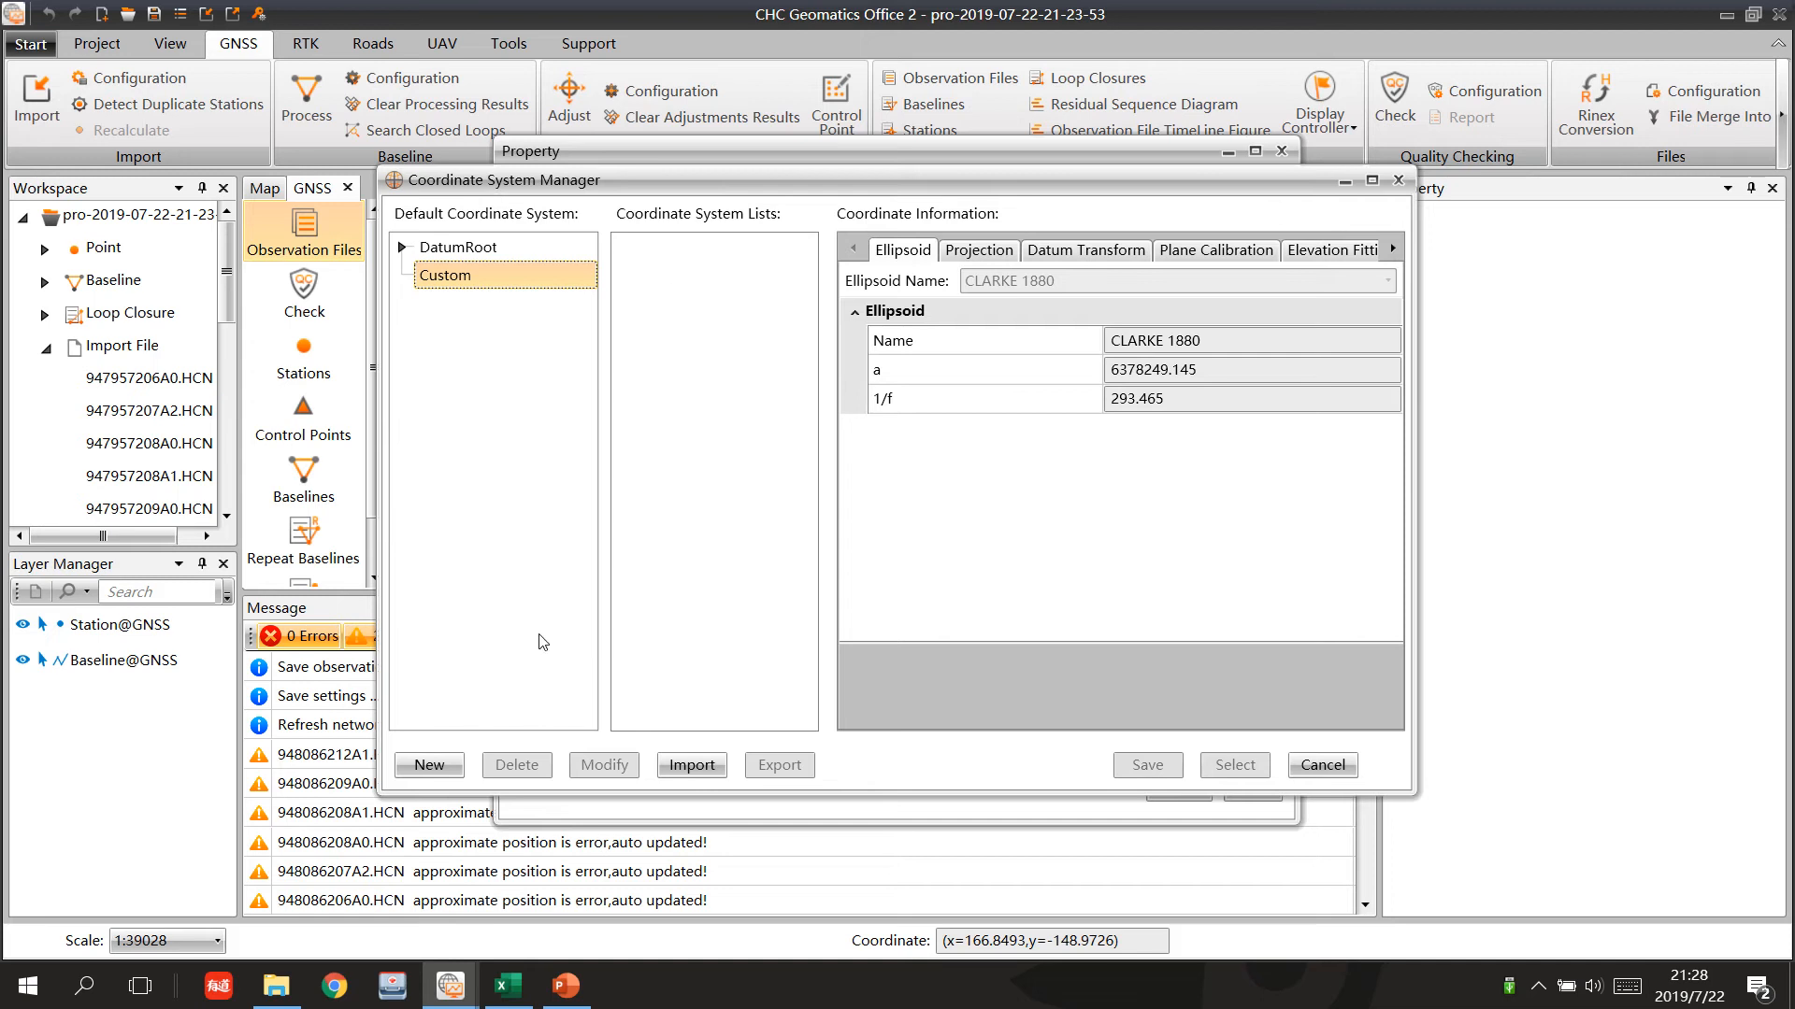
click(429, 765)
click(725, 248)
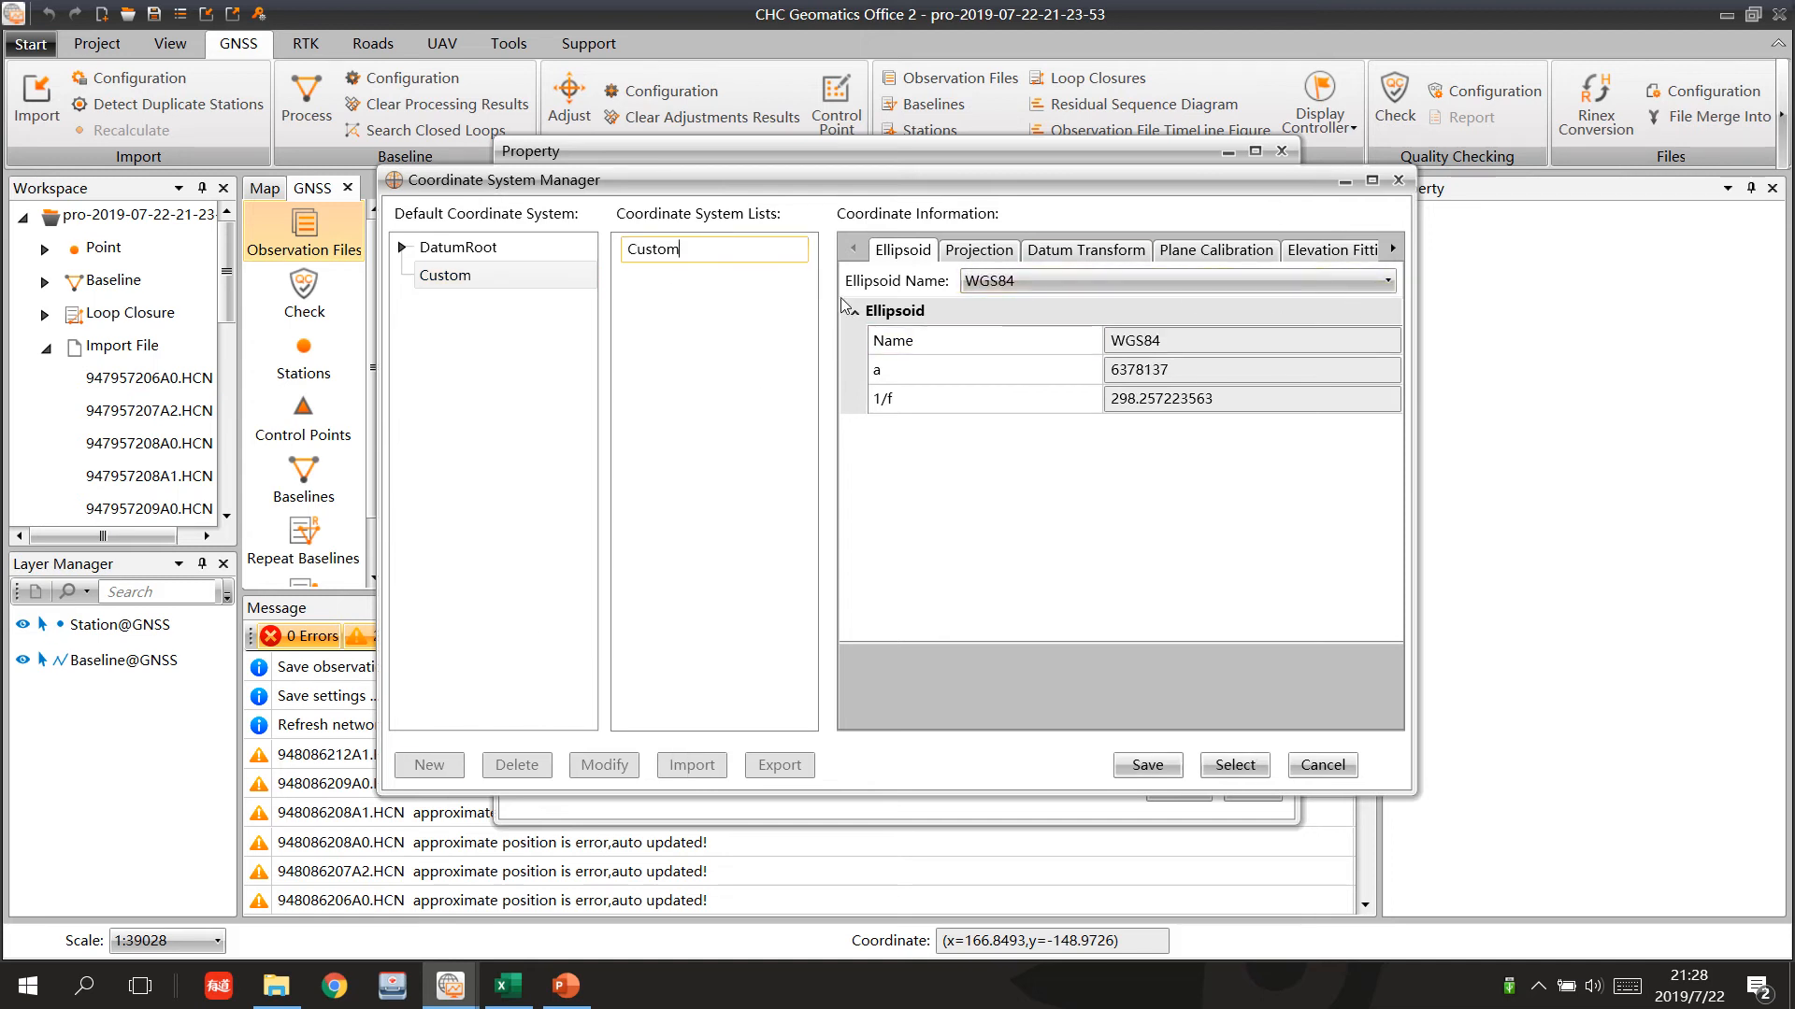
Set the ellipsoid of the new Custom coordinate system to CLARKE 1880.
click(1211, 282)
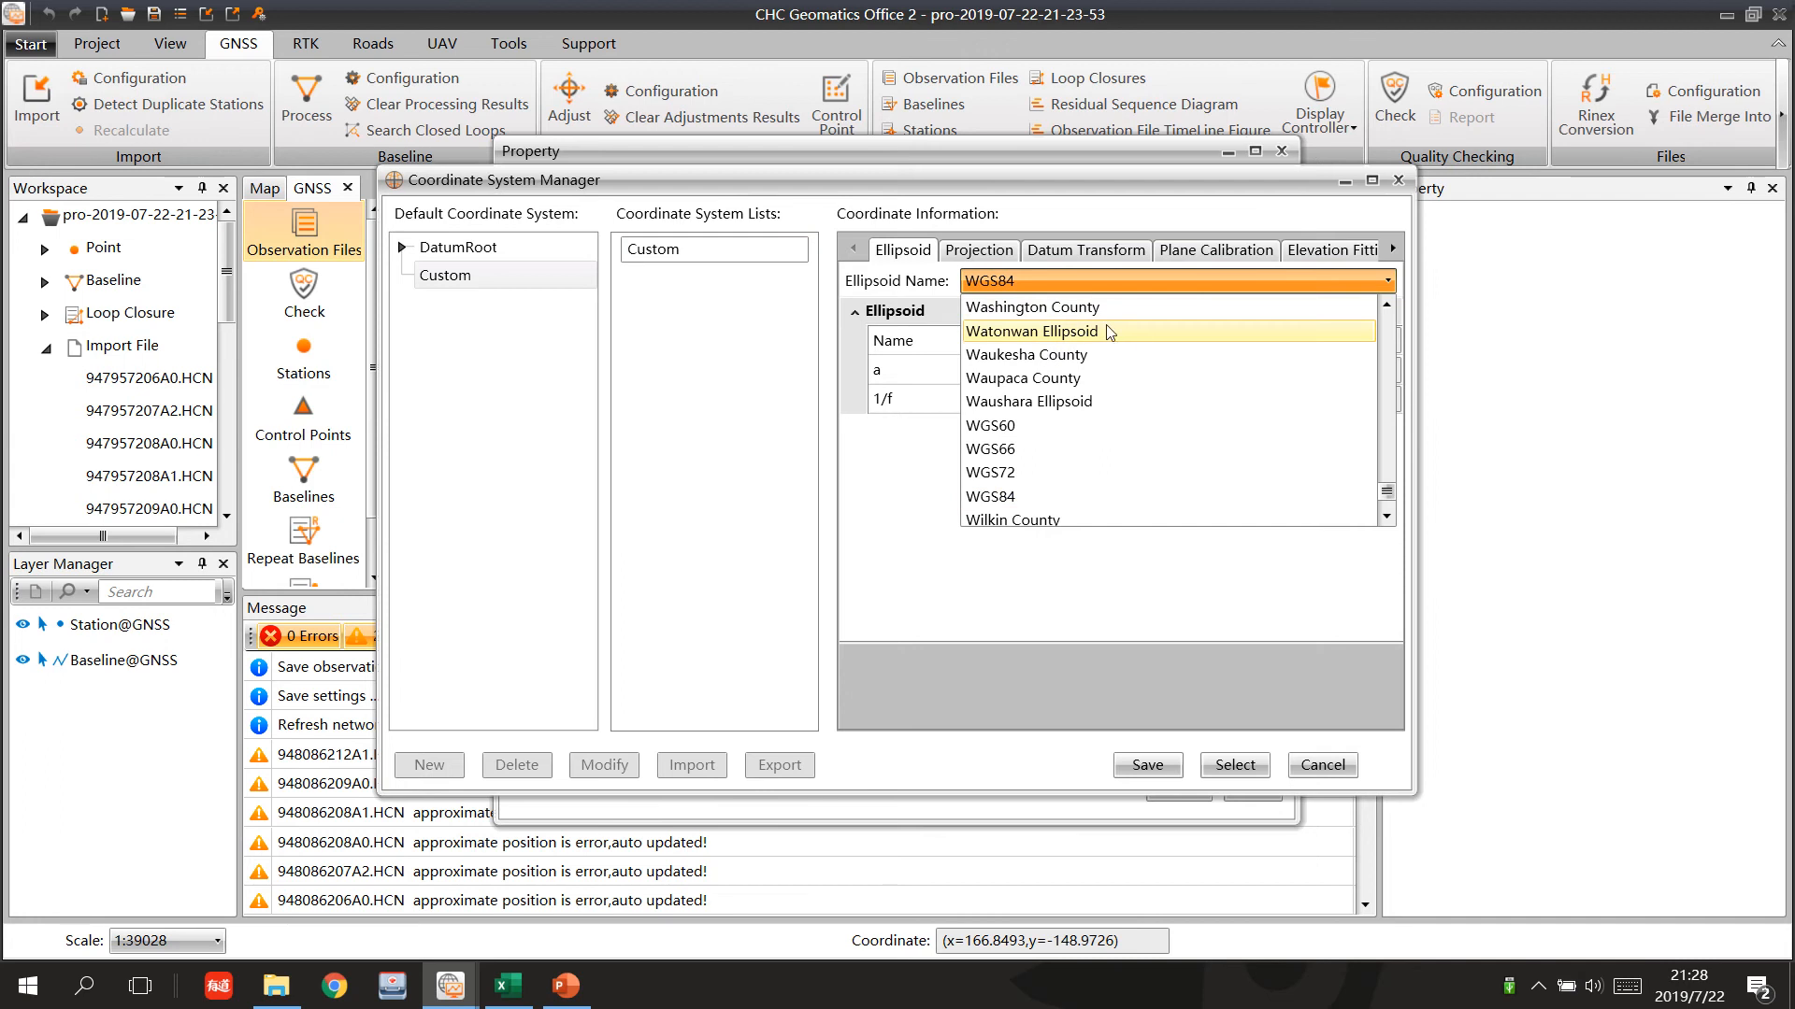
drag(1387, 495, 1392, 360)
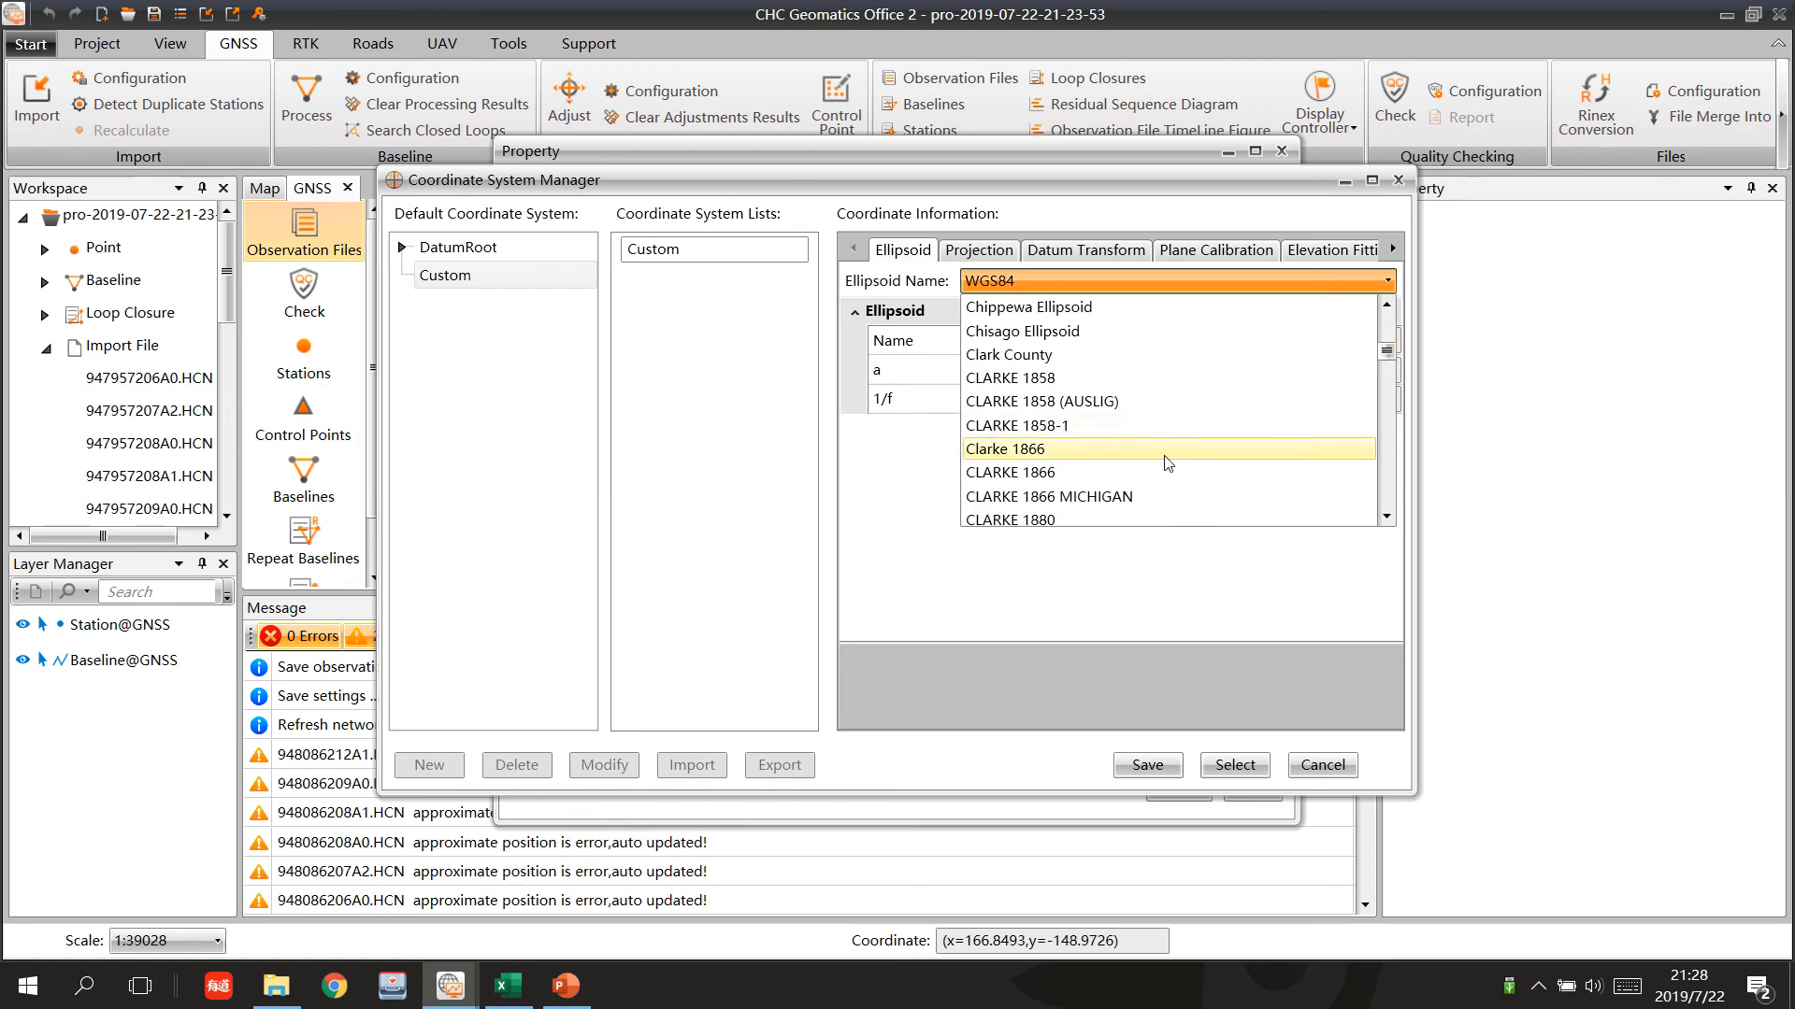
scroll(1056, 477, down, 1)
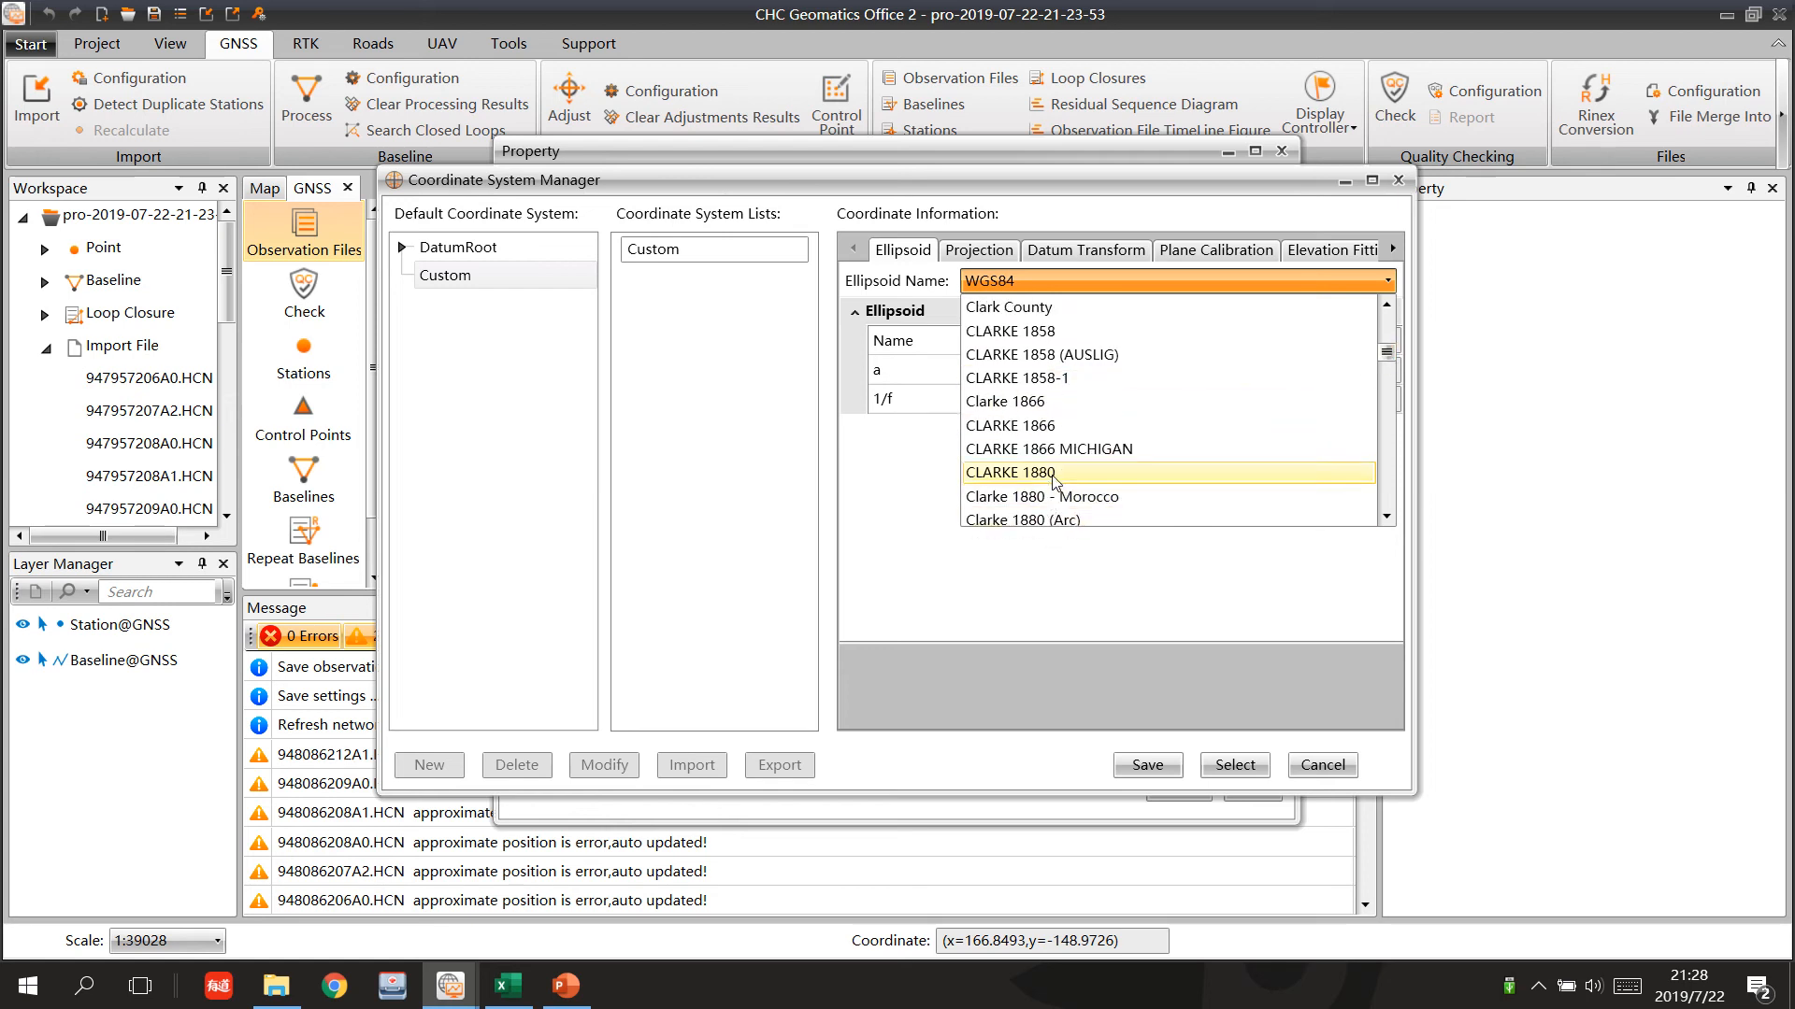
click(1054, 474)
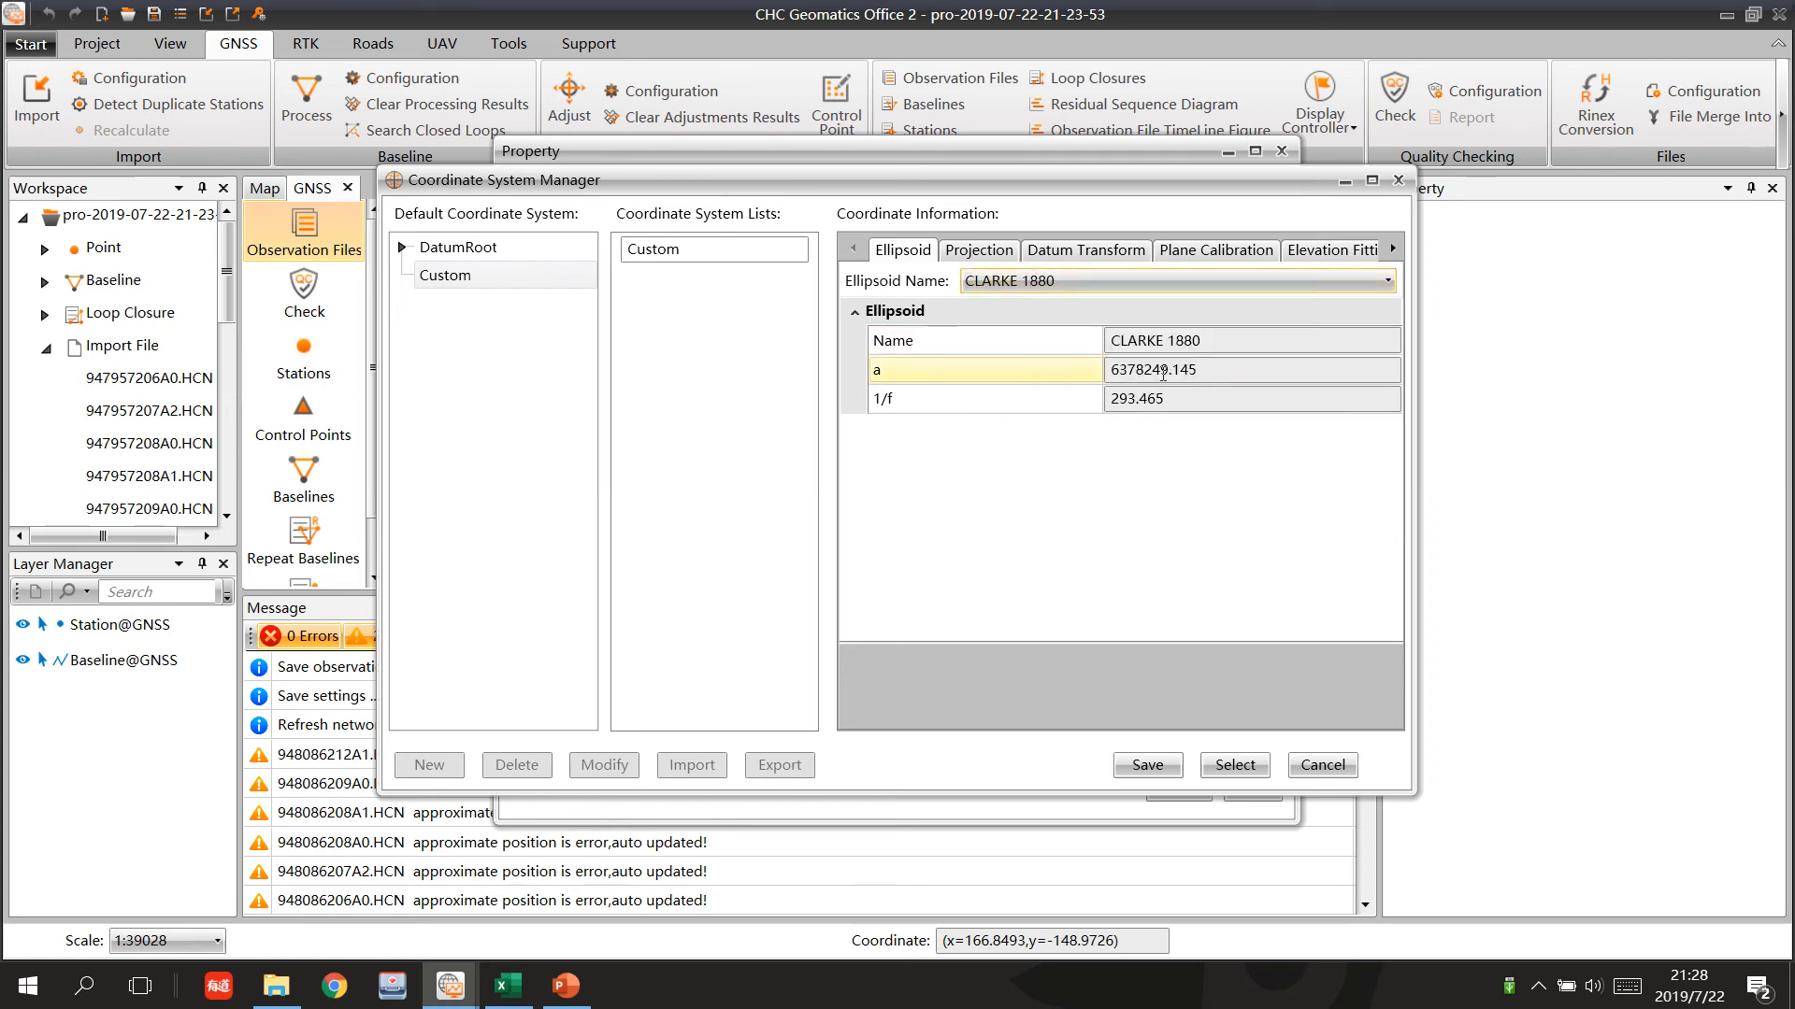
click(1028, 377)
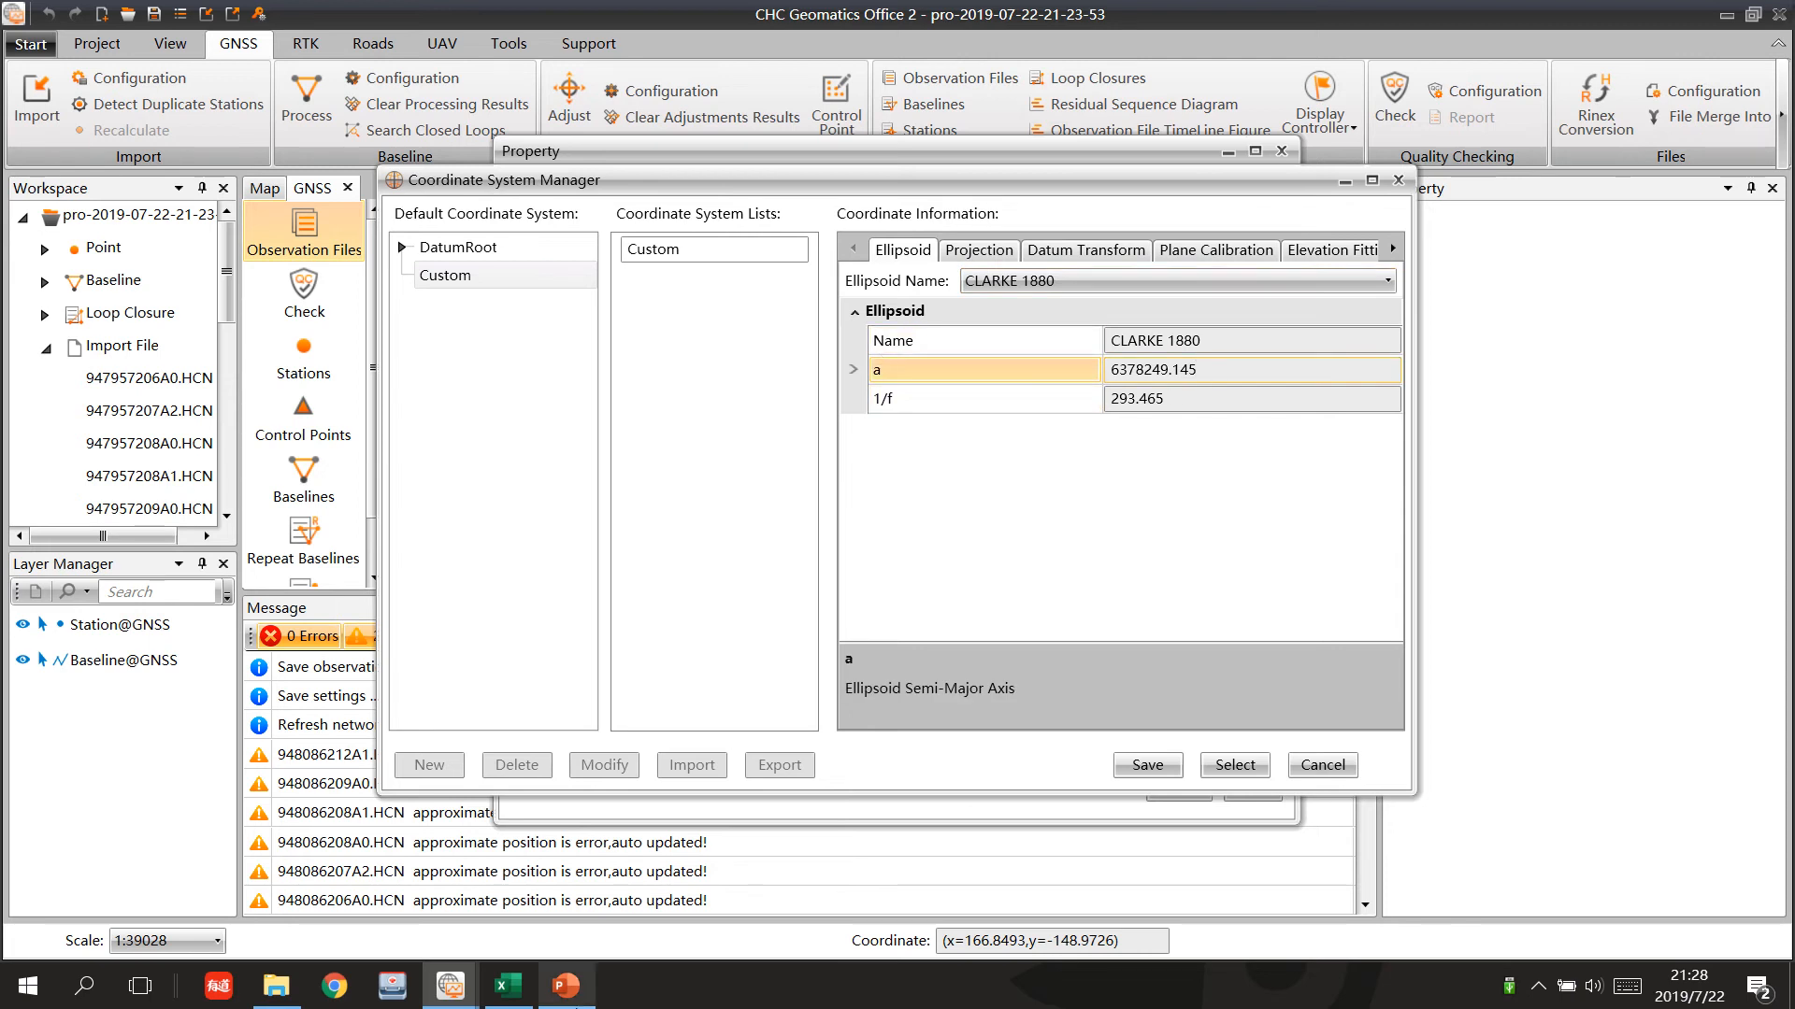
Compare the chosen ellipsoid with the ellipsoid parameters in the Excel workbook and return to the Coordinate System Manager.
click(508, 985)
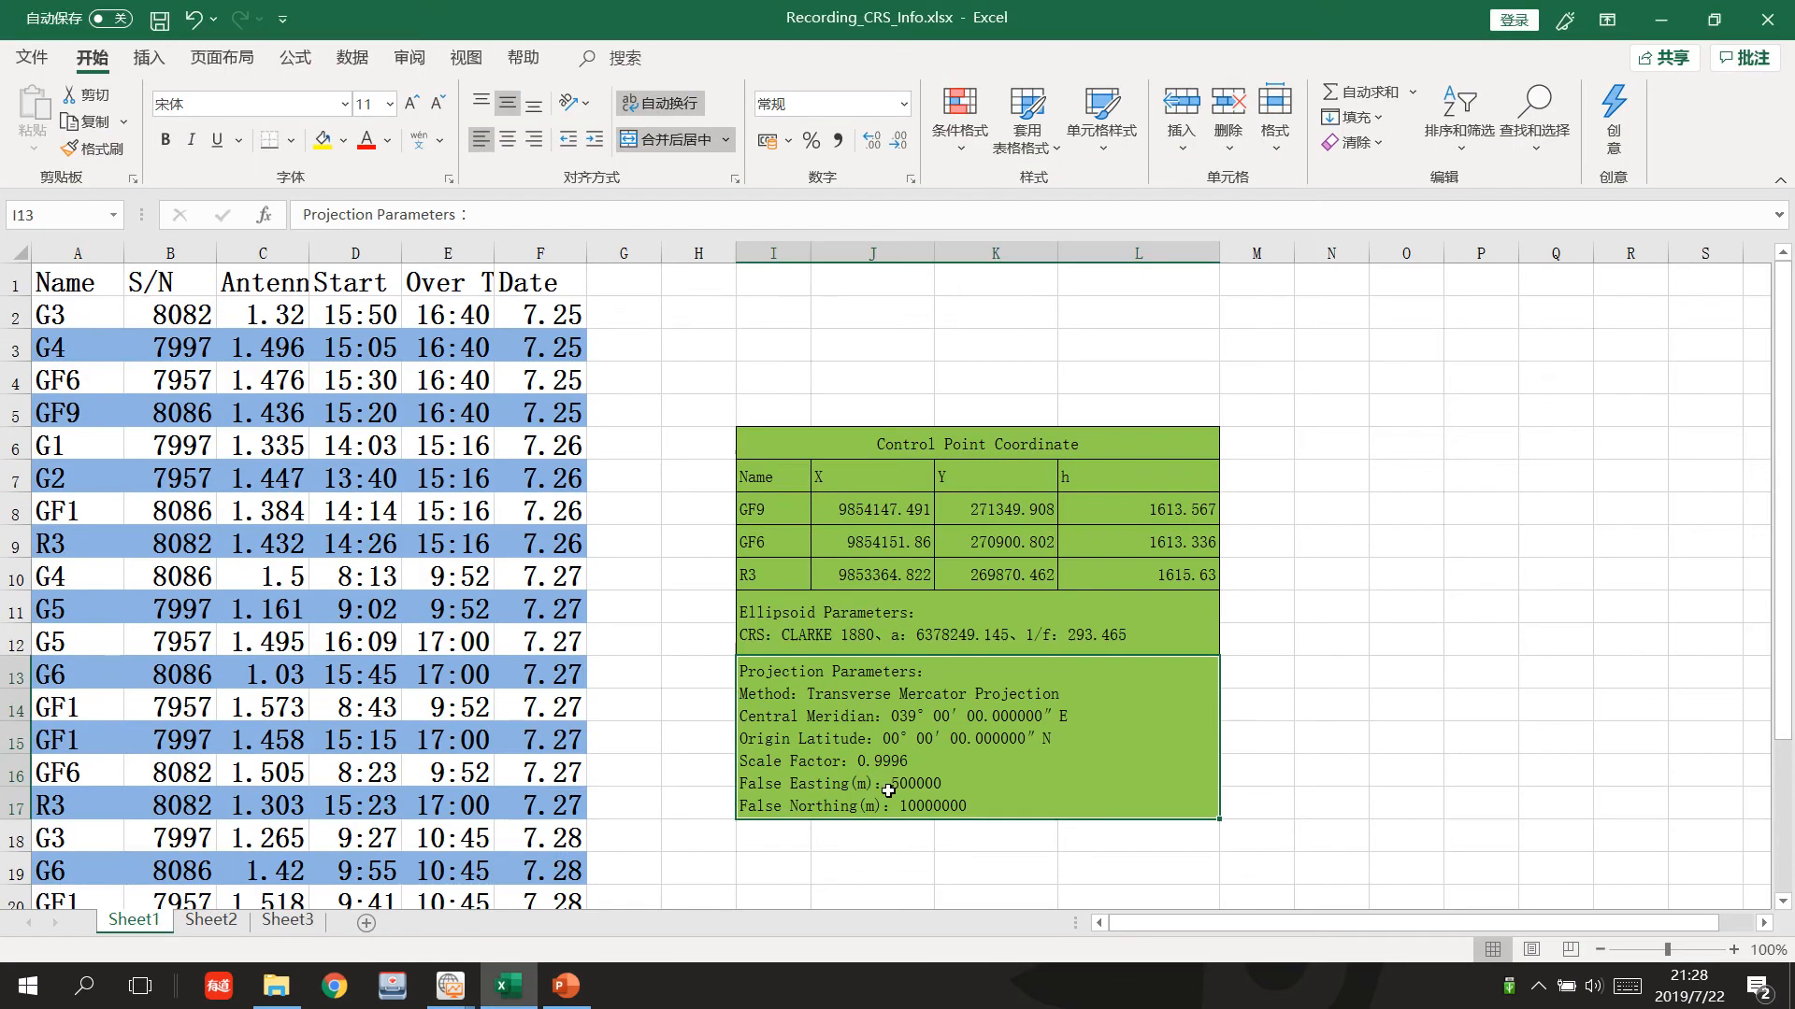
click(920, 641)
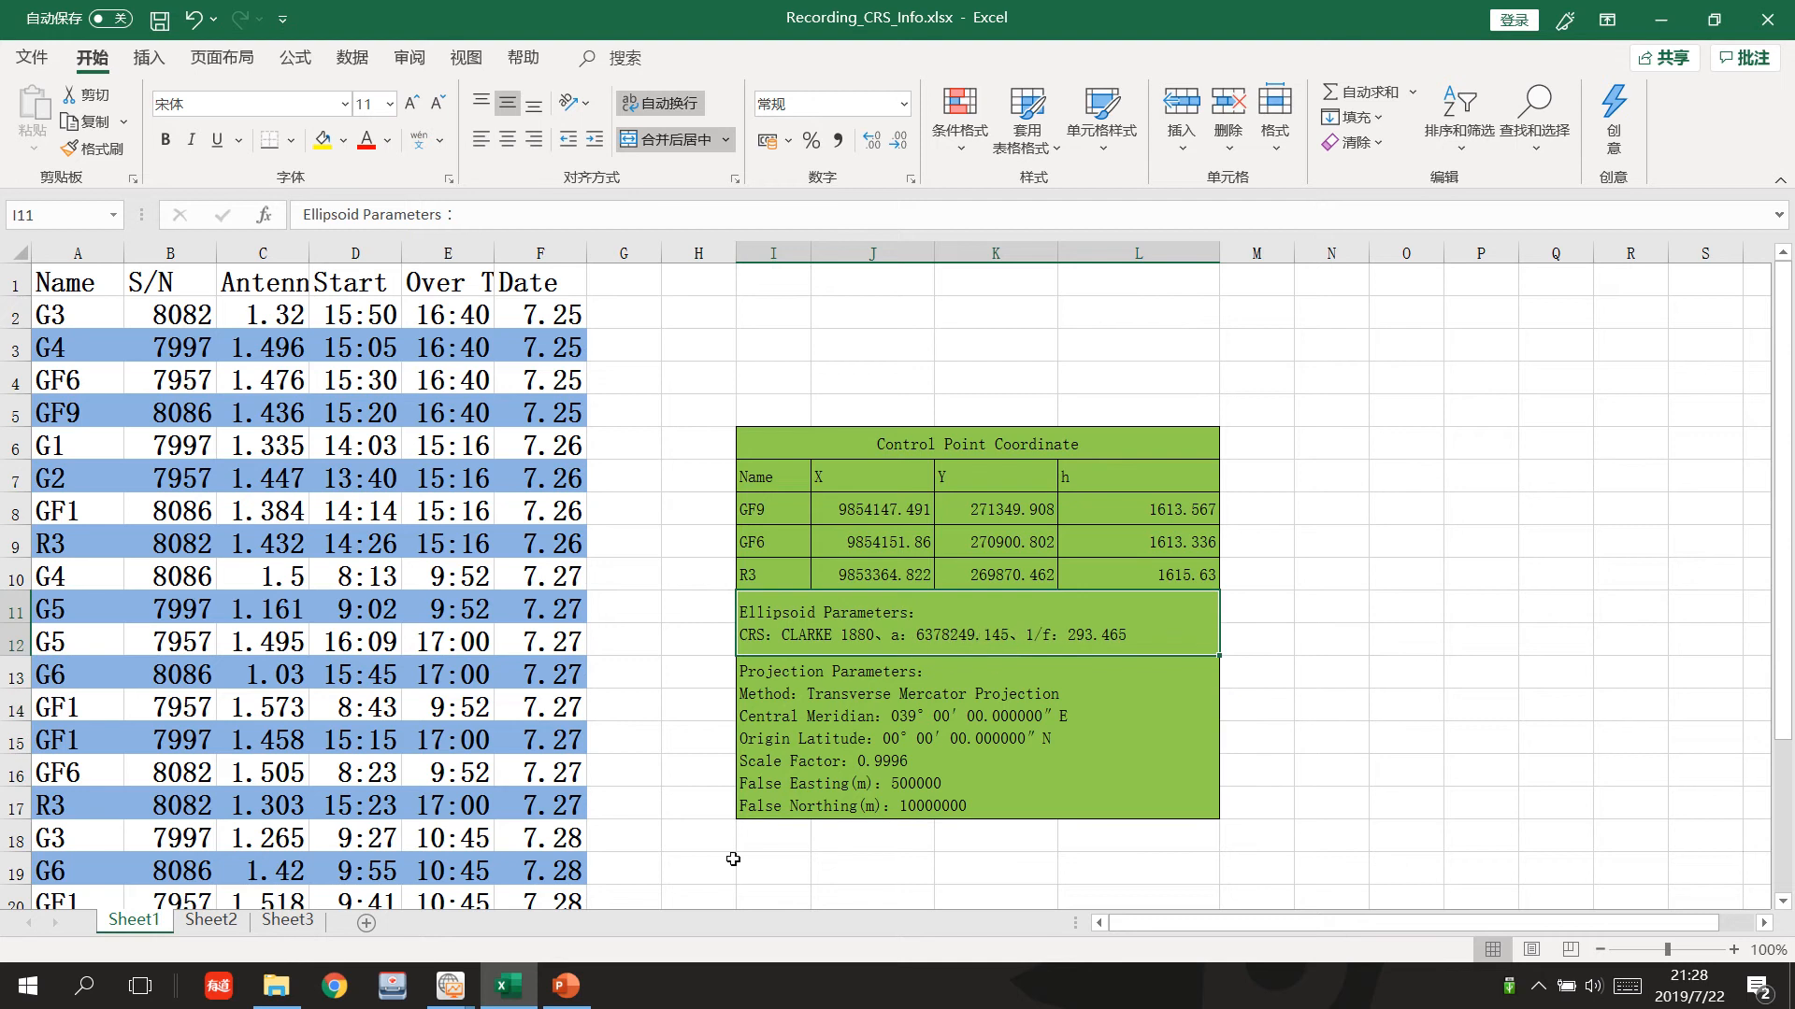
mouse_move(466, 986)
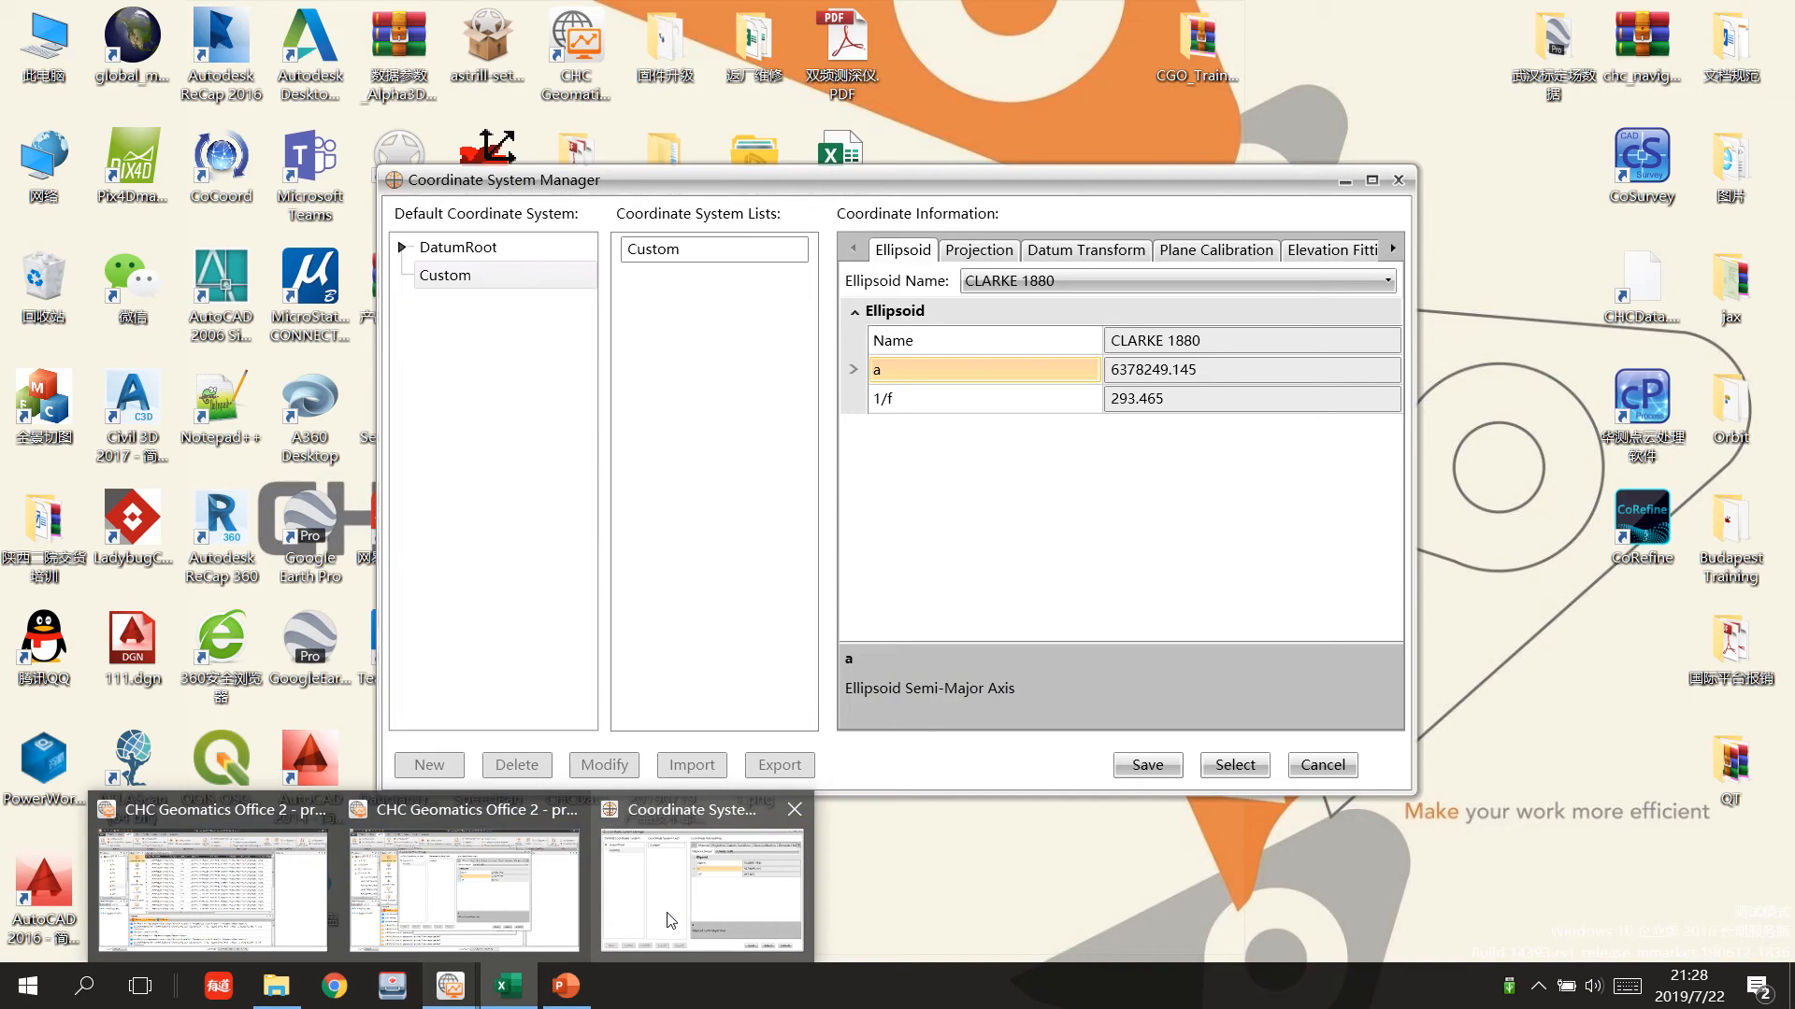
click(701, 888)
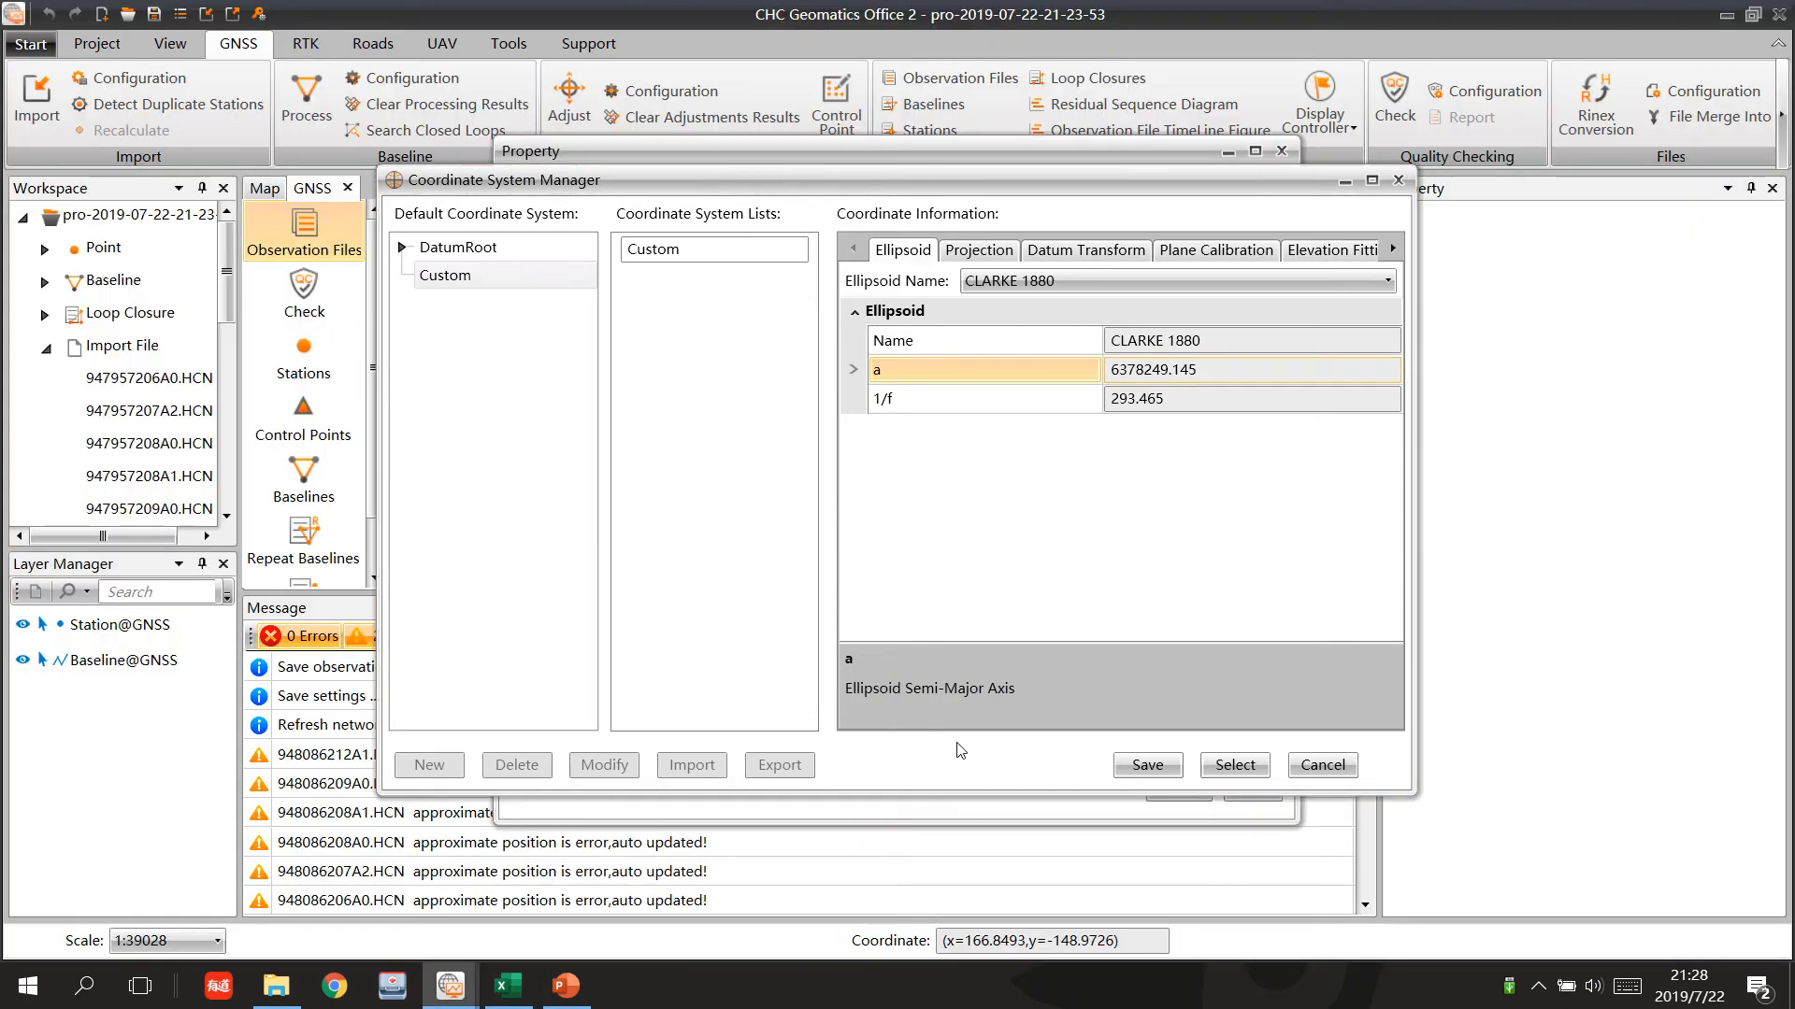
Open the projection settings of the Custom coordinate system and look up the required projection method in the Excel workbook.
click(978, 250)
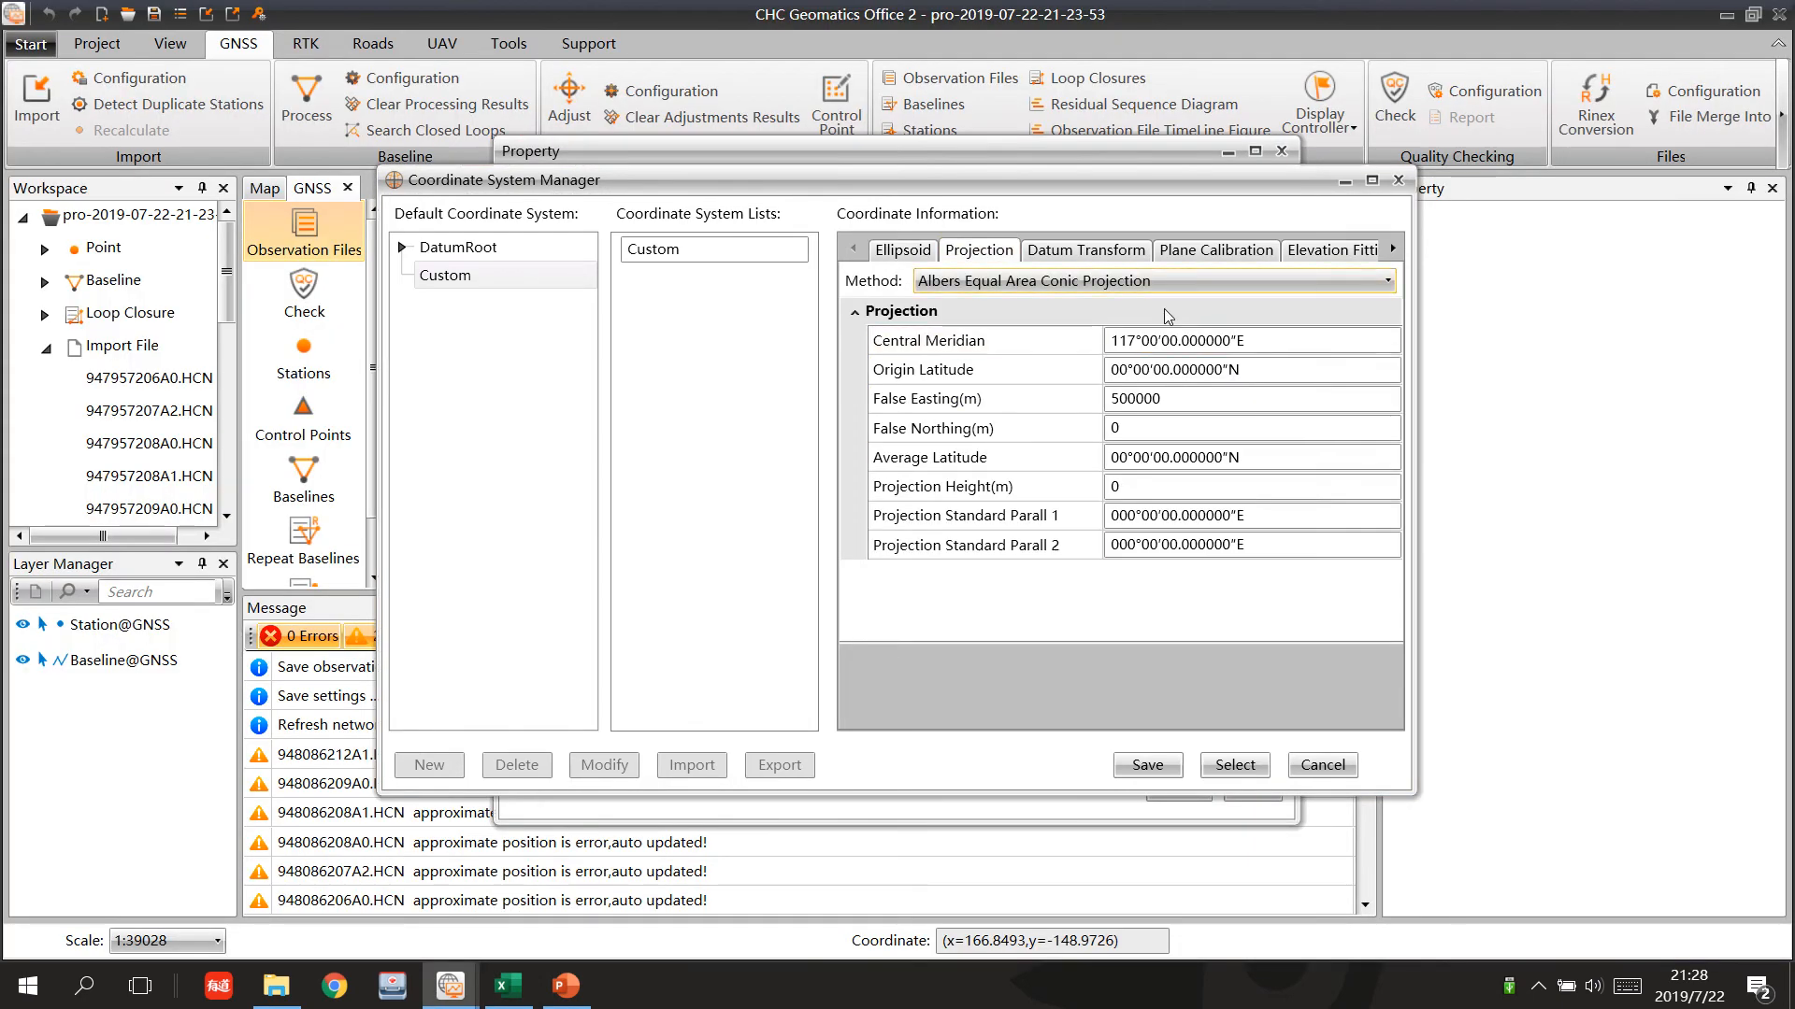
click(1208, 290)
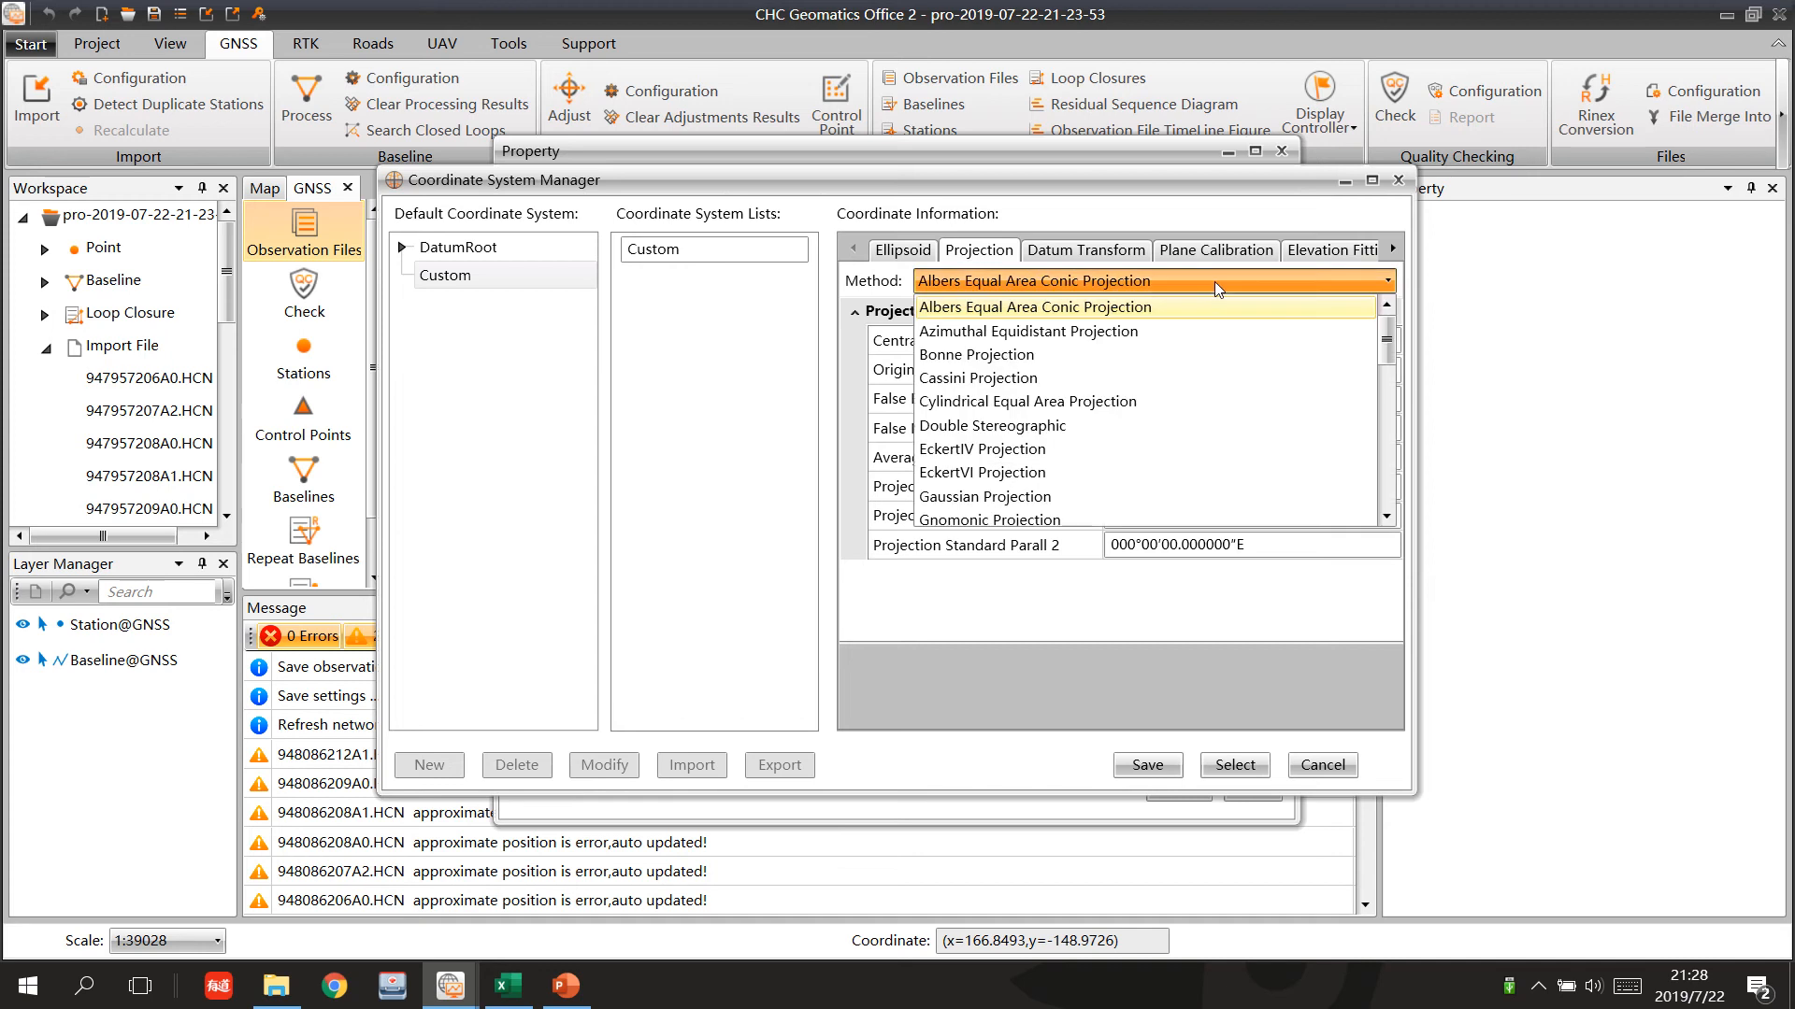
click(1215, 290)
click(507, 985)
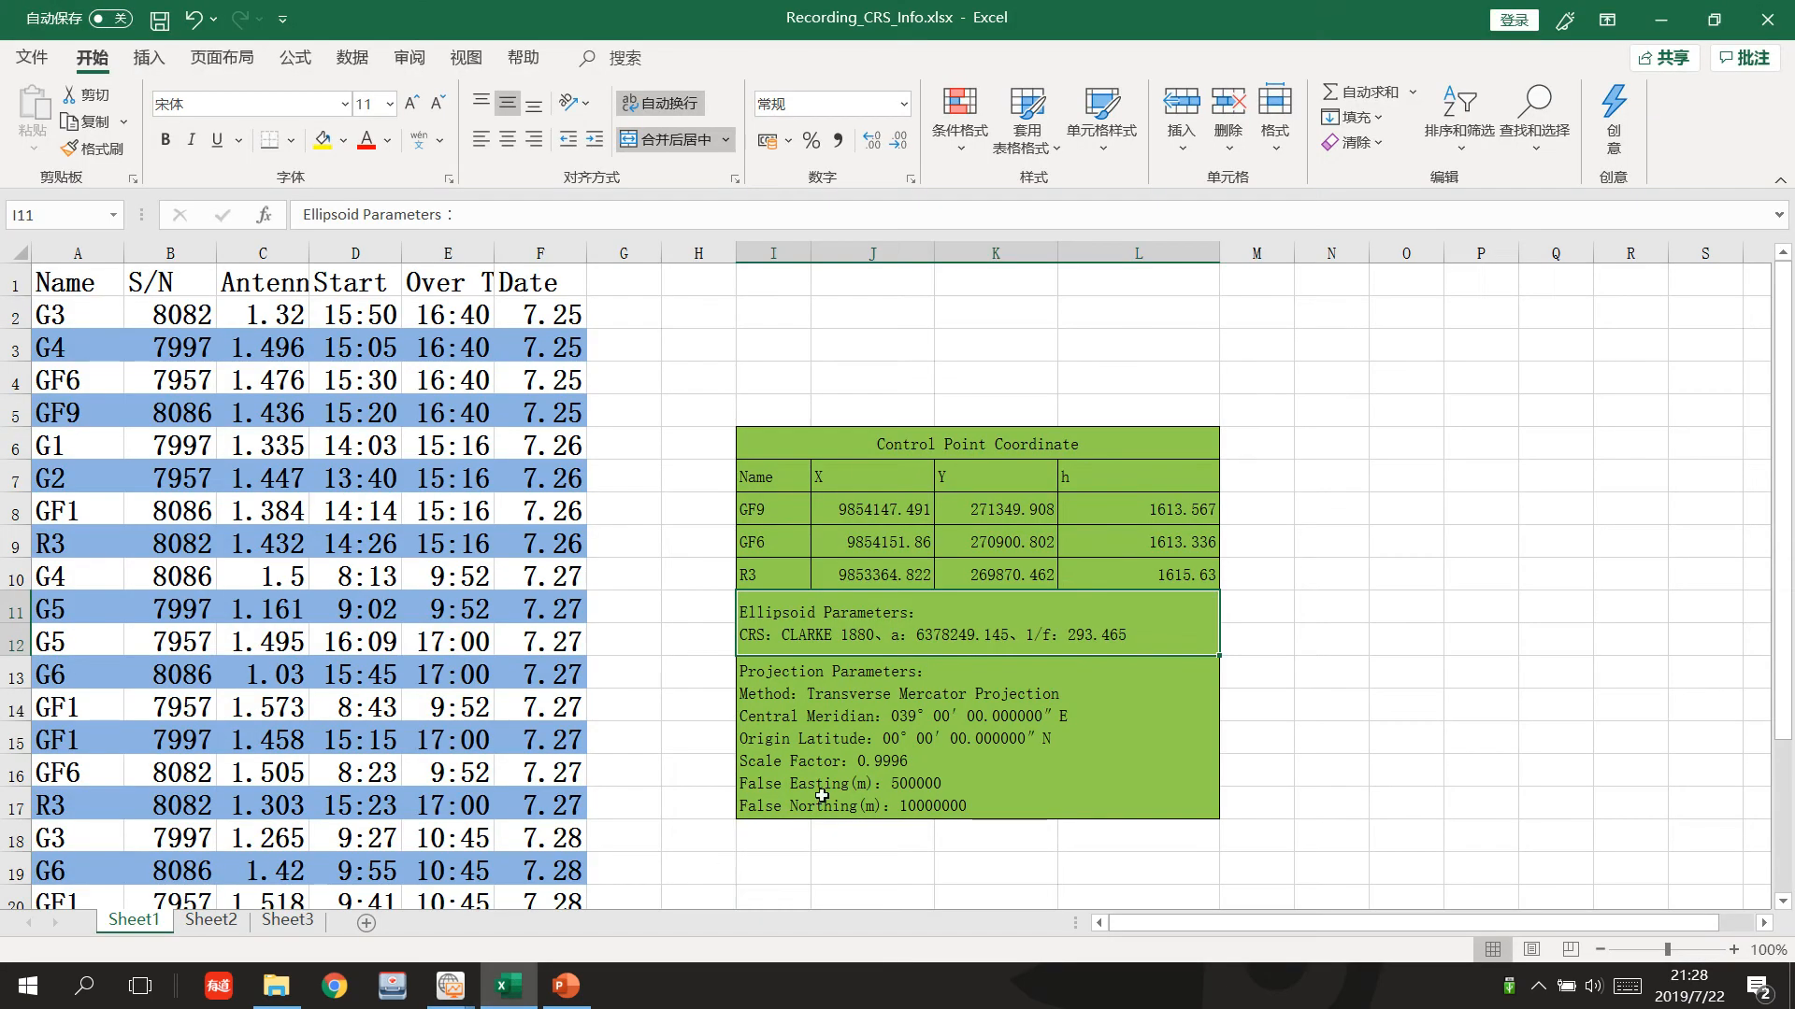
click(810, 705)
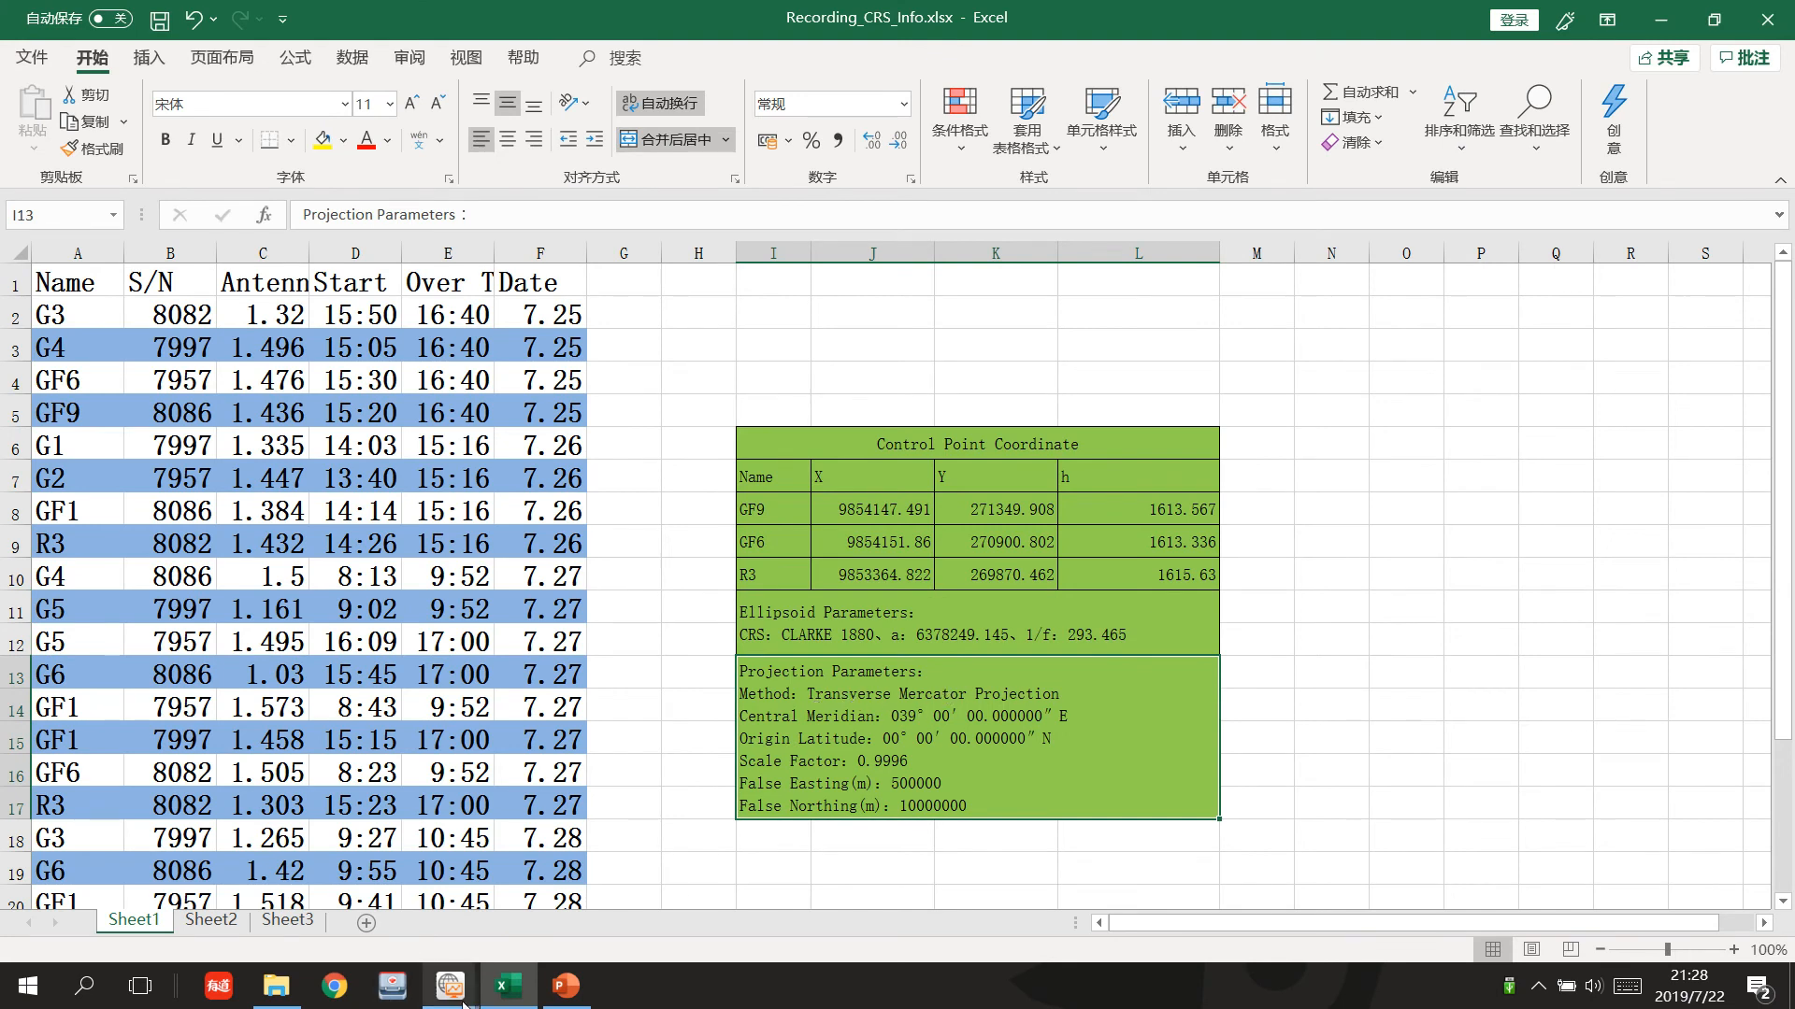
click(738, 935)
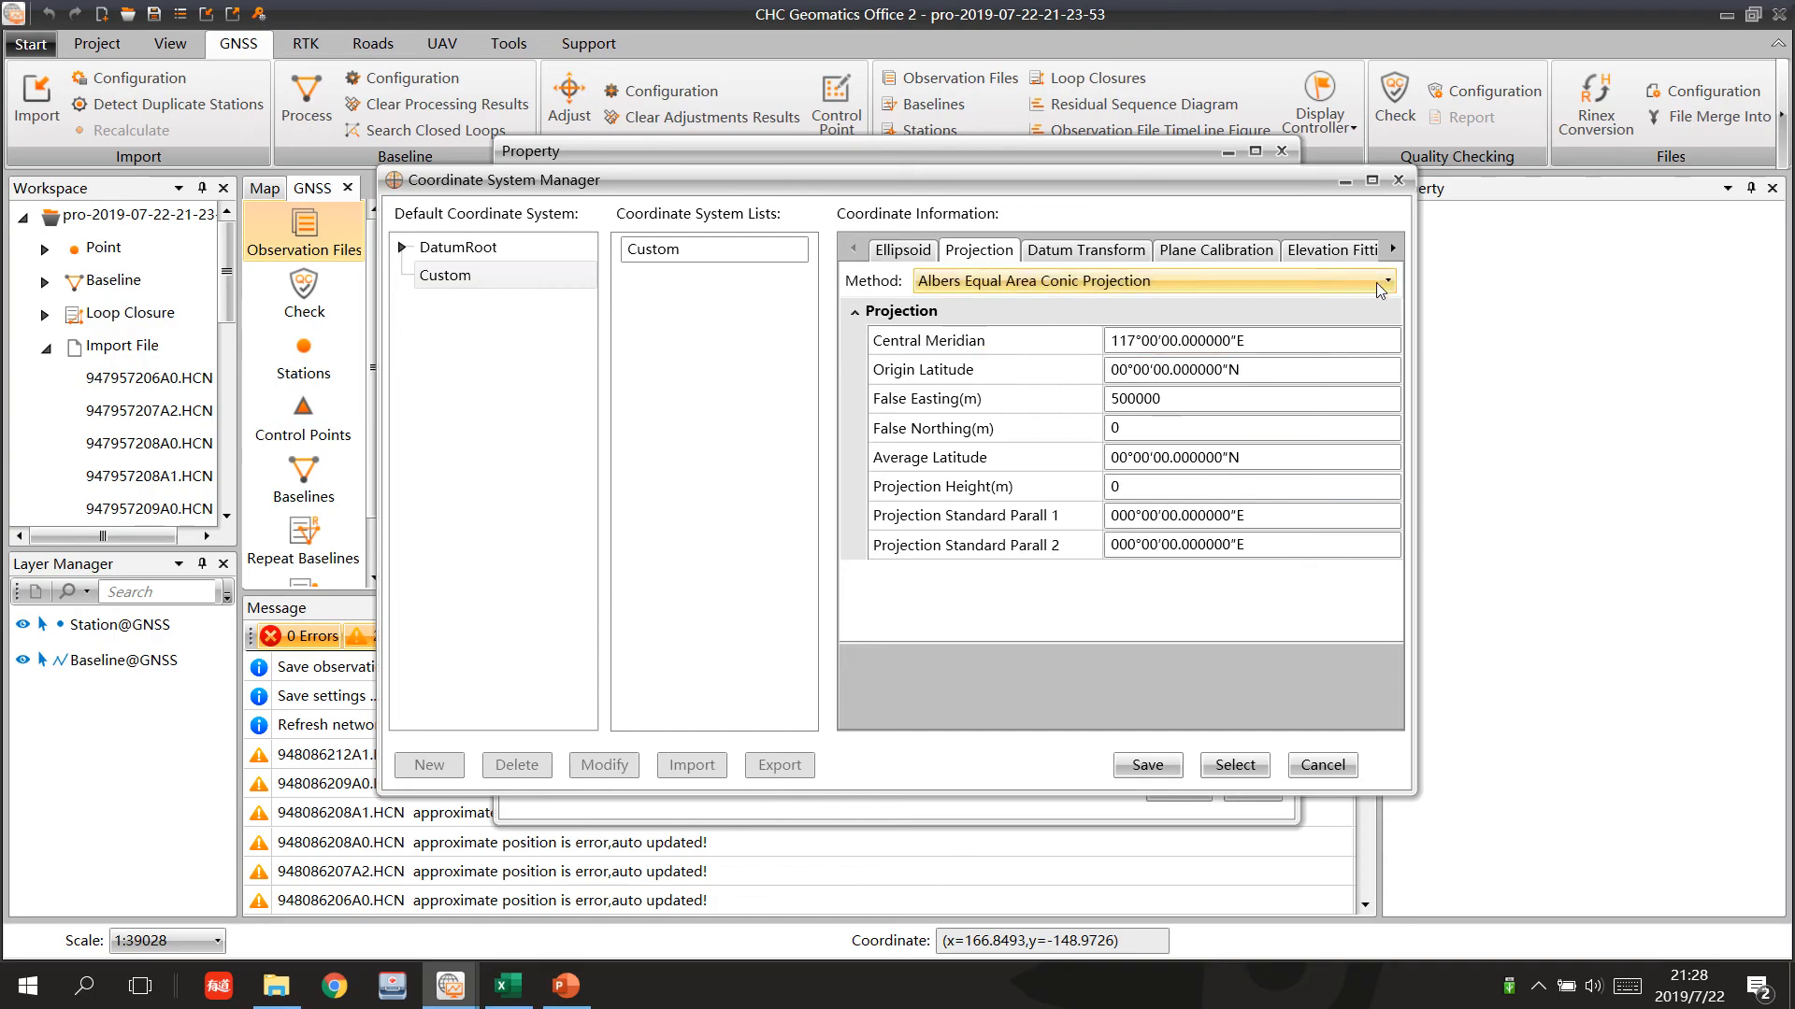
Set the projection method of the Custom coordinate system to Transverse Mercator Projection.
click(1387, 280)
drag(1389, 347, 1387, 475)
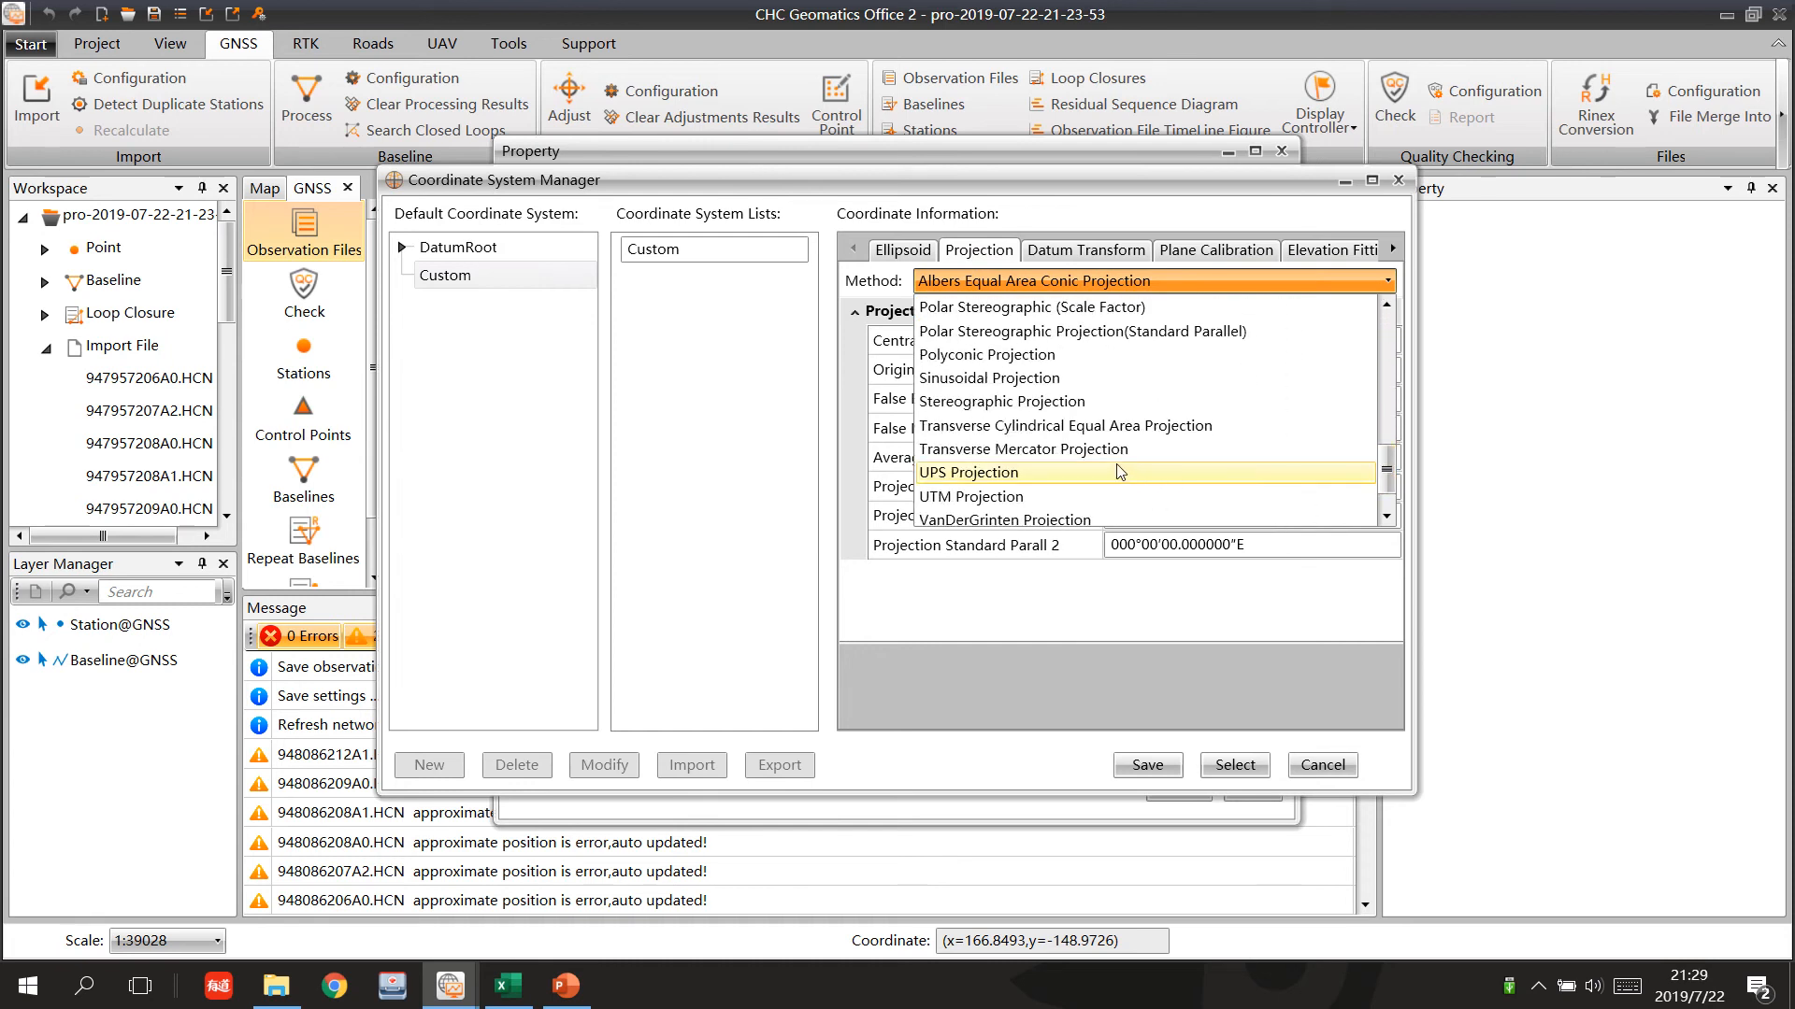
click(1173, 475)
click(1304, 280)
click(1166, 455)
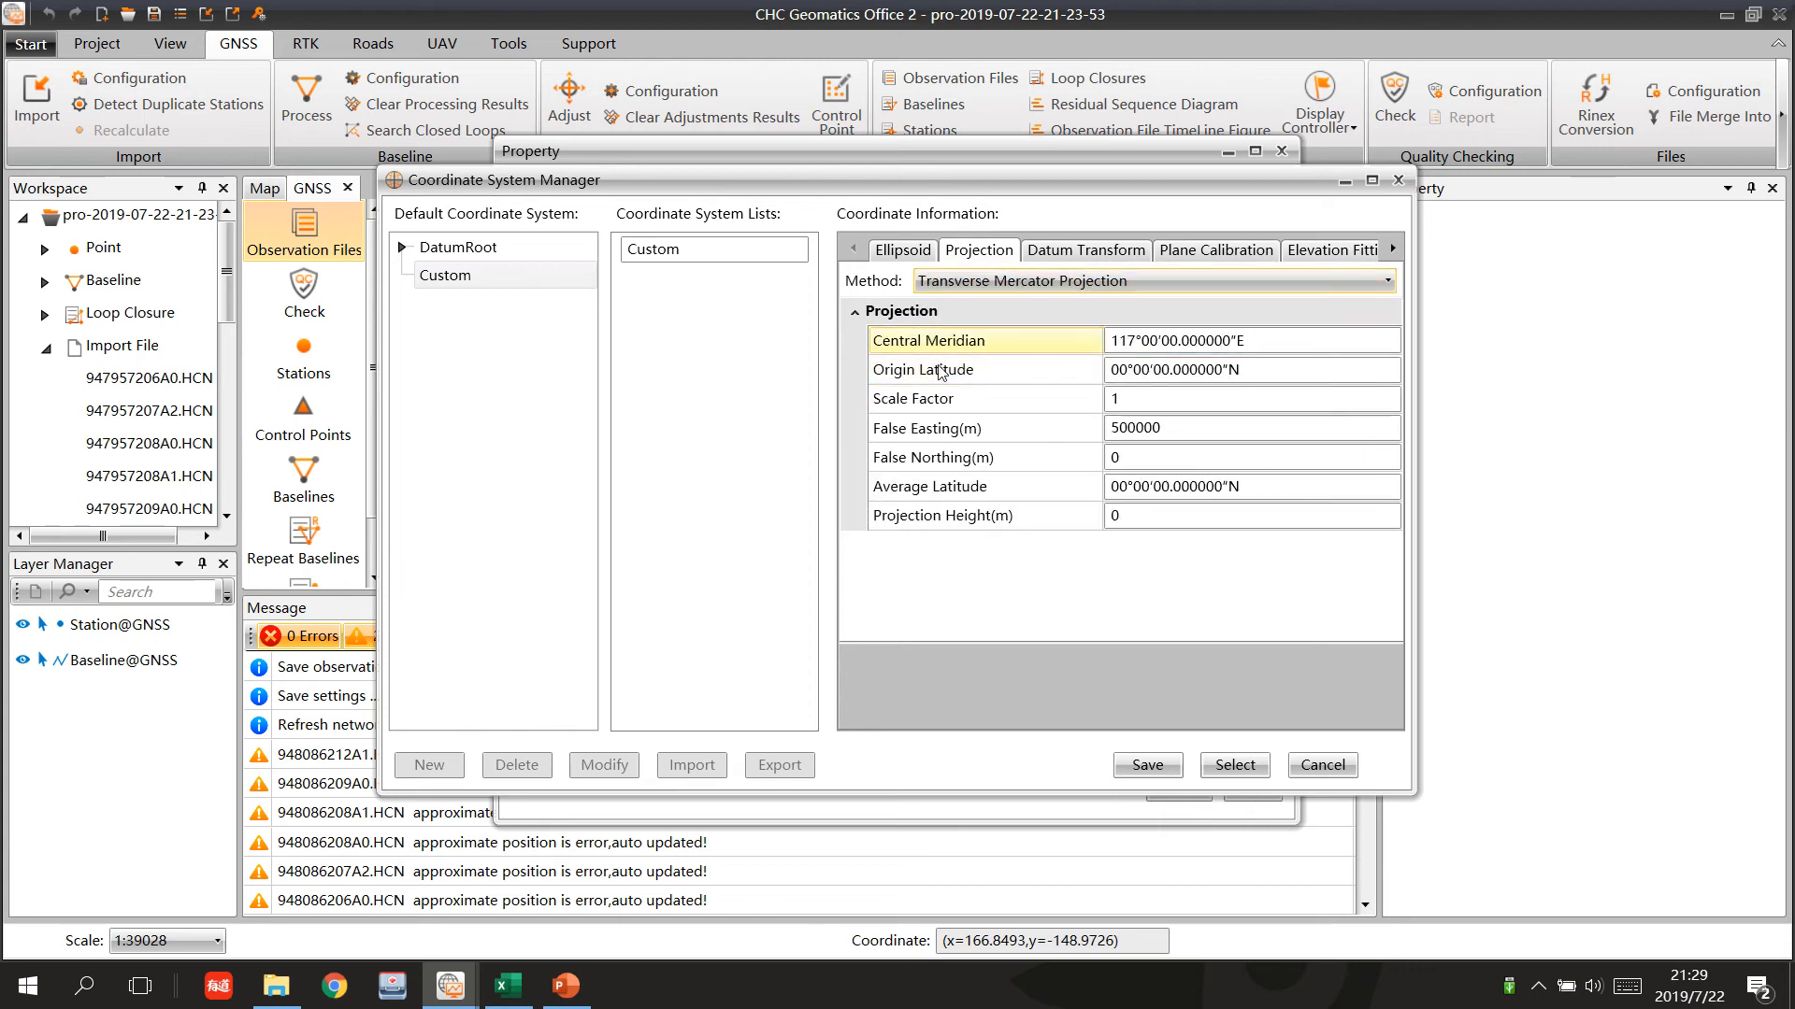
Look up the central meridian in the Excel workbook and set the Custom projection's central meridian to 039°00'00.000000"E.
mouse_move(515, 1004)
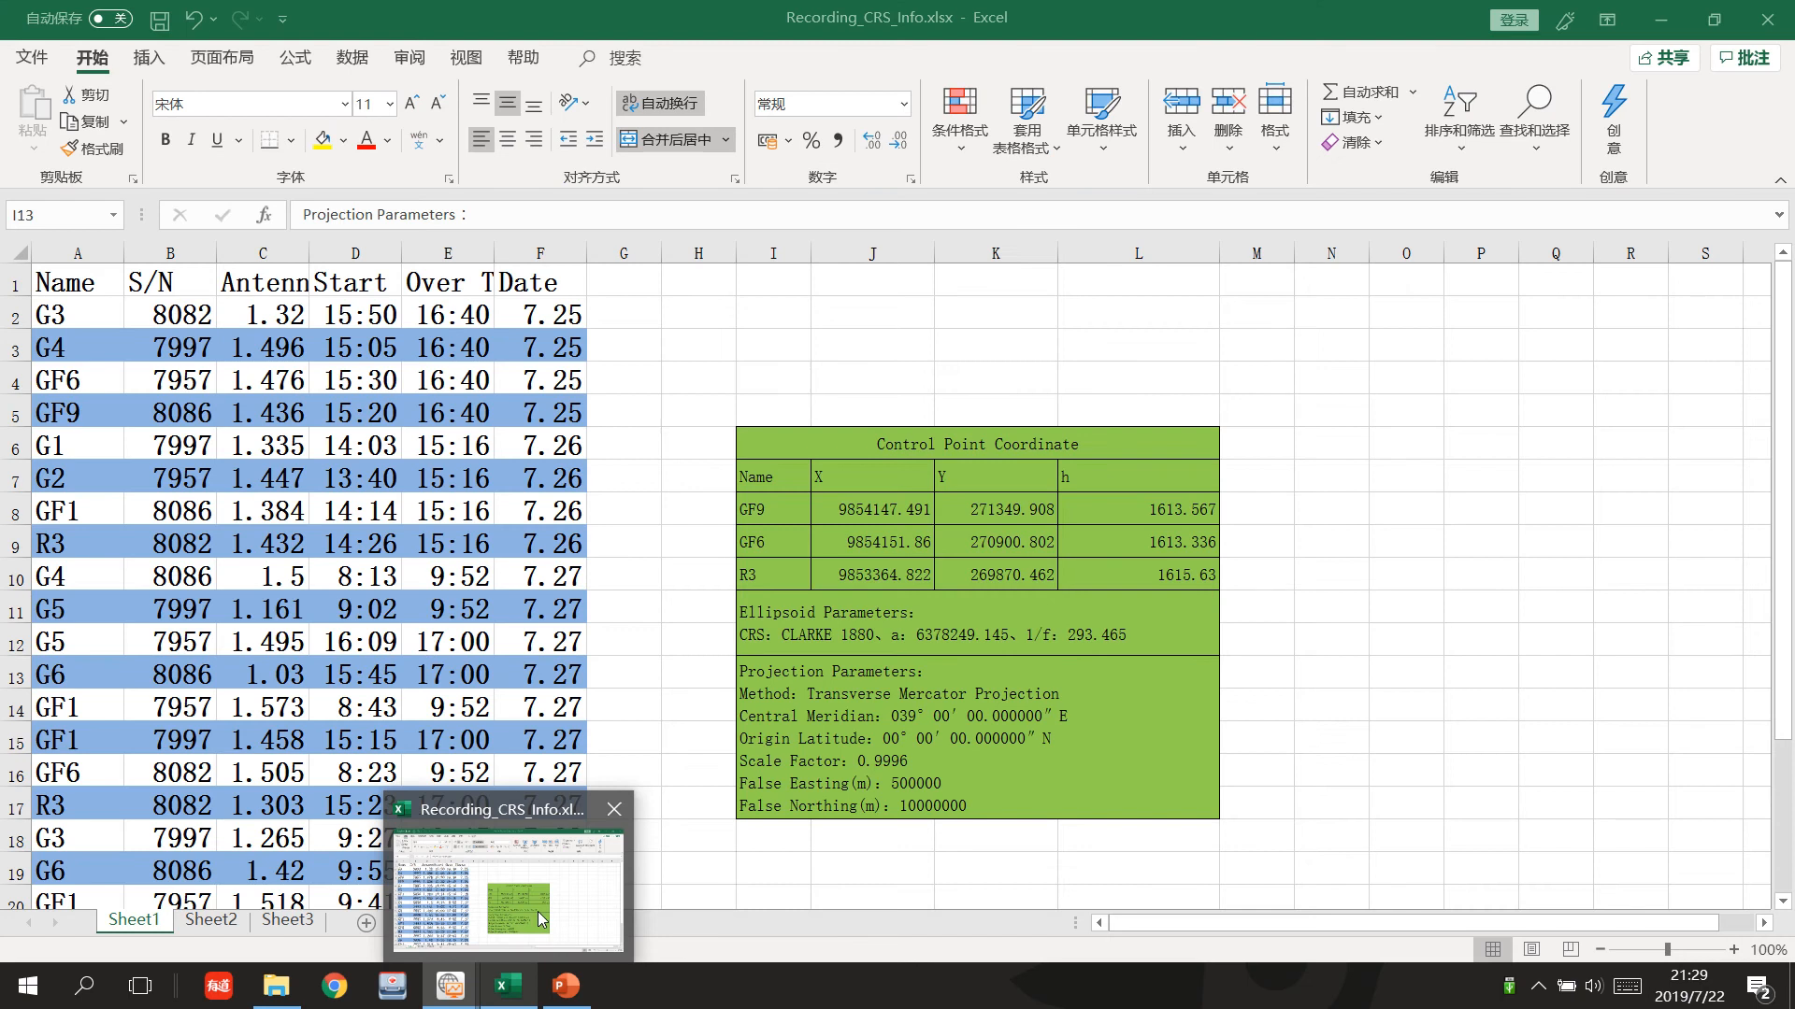
click(540, 921)
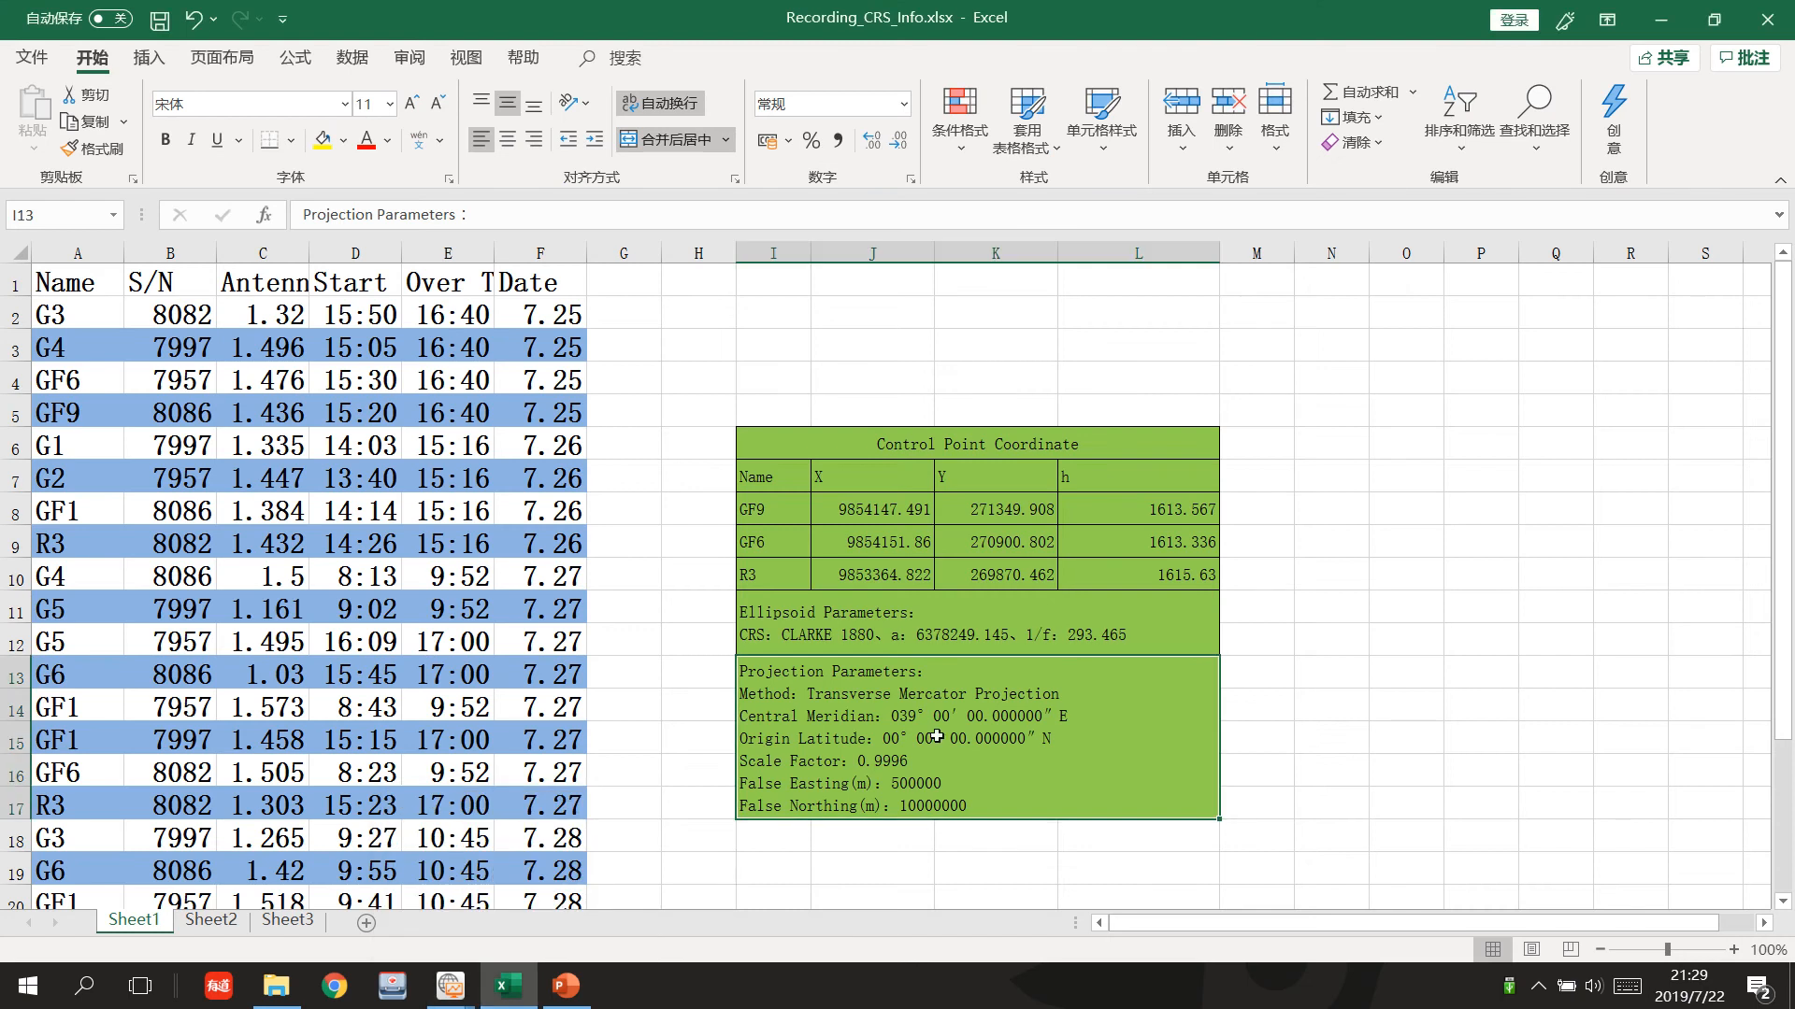
click(450, 987)
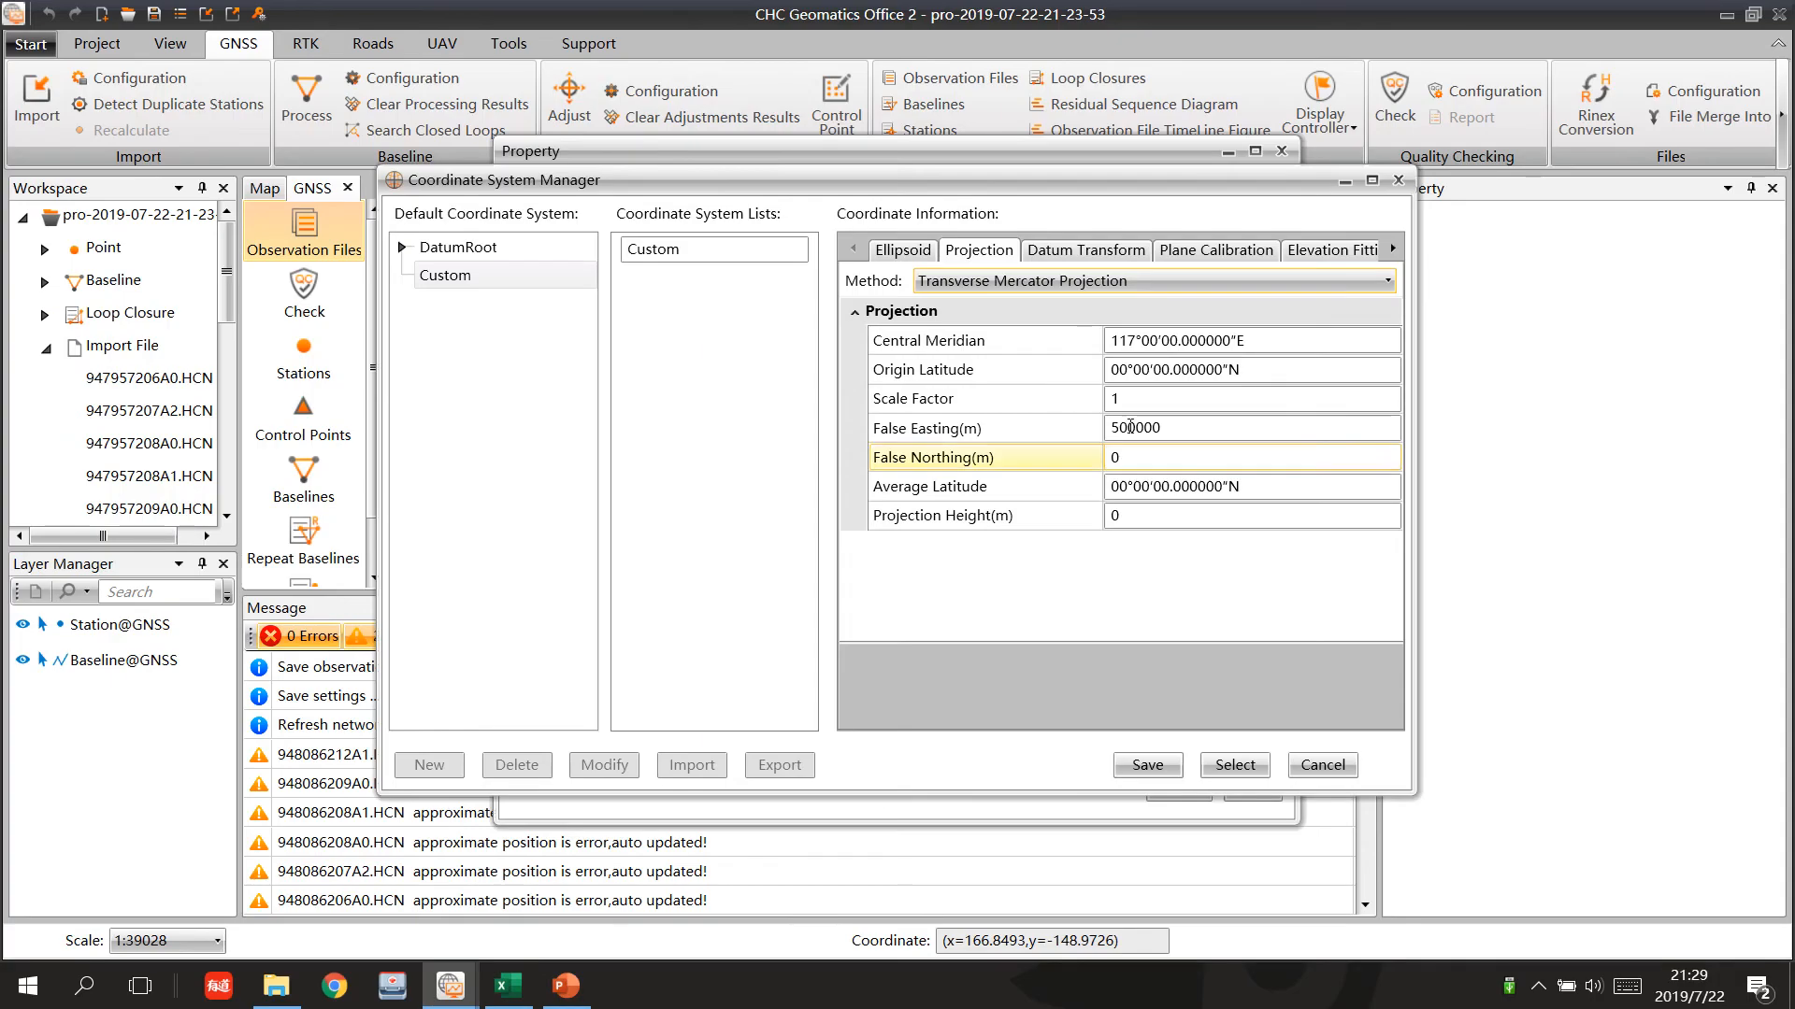
click(1117, 342)
click(1117, 343)
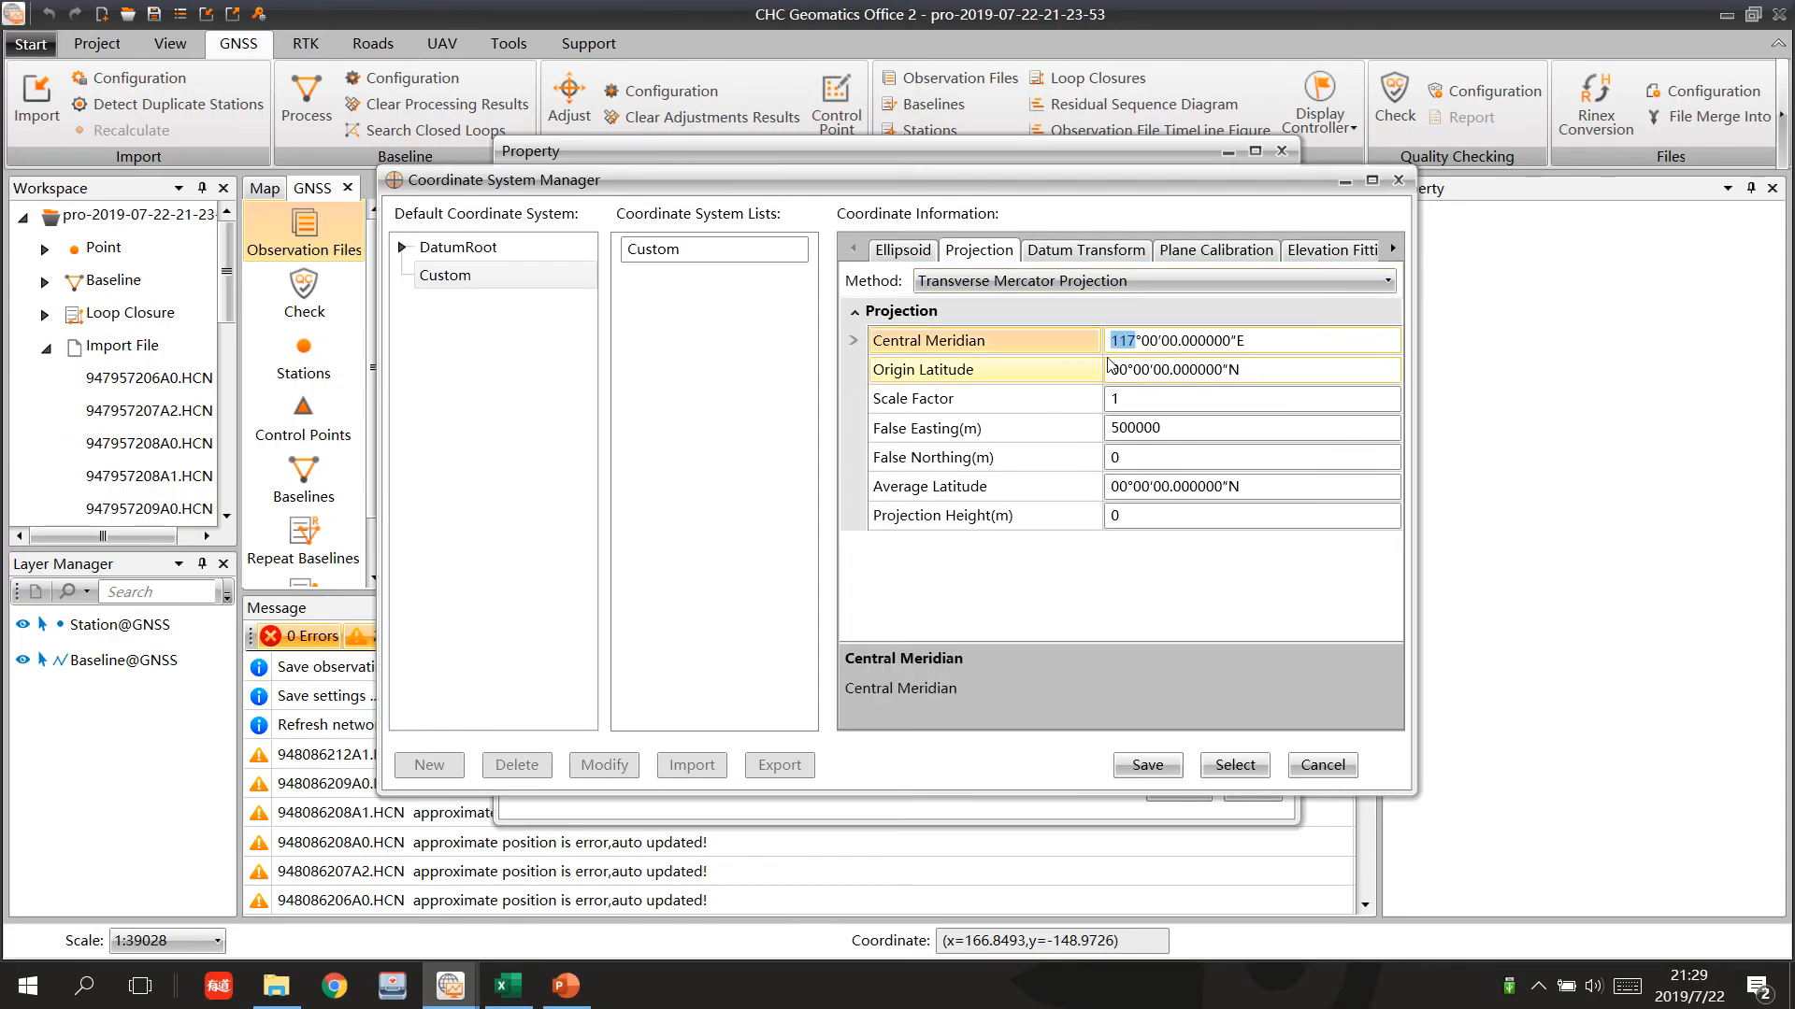
text(039)
click(1174, 370)
Look up the scale factor in the Excel workbook and set the Custom projection's scale factor to 0.9996.
mouse_move(508, 986)
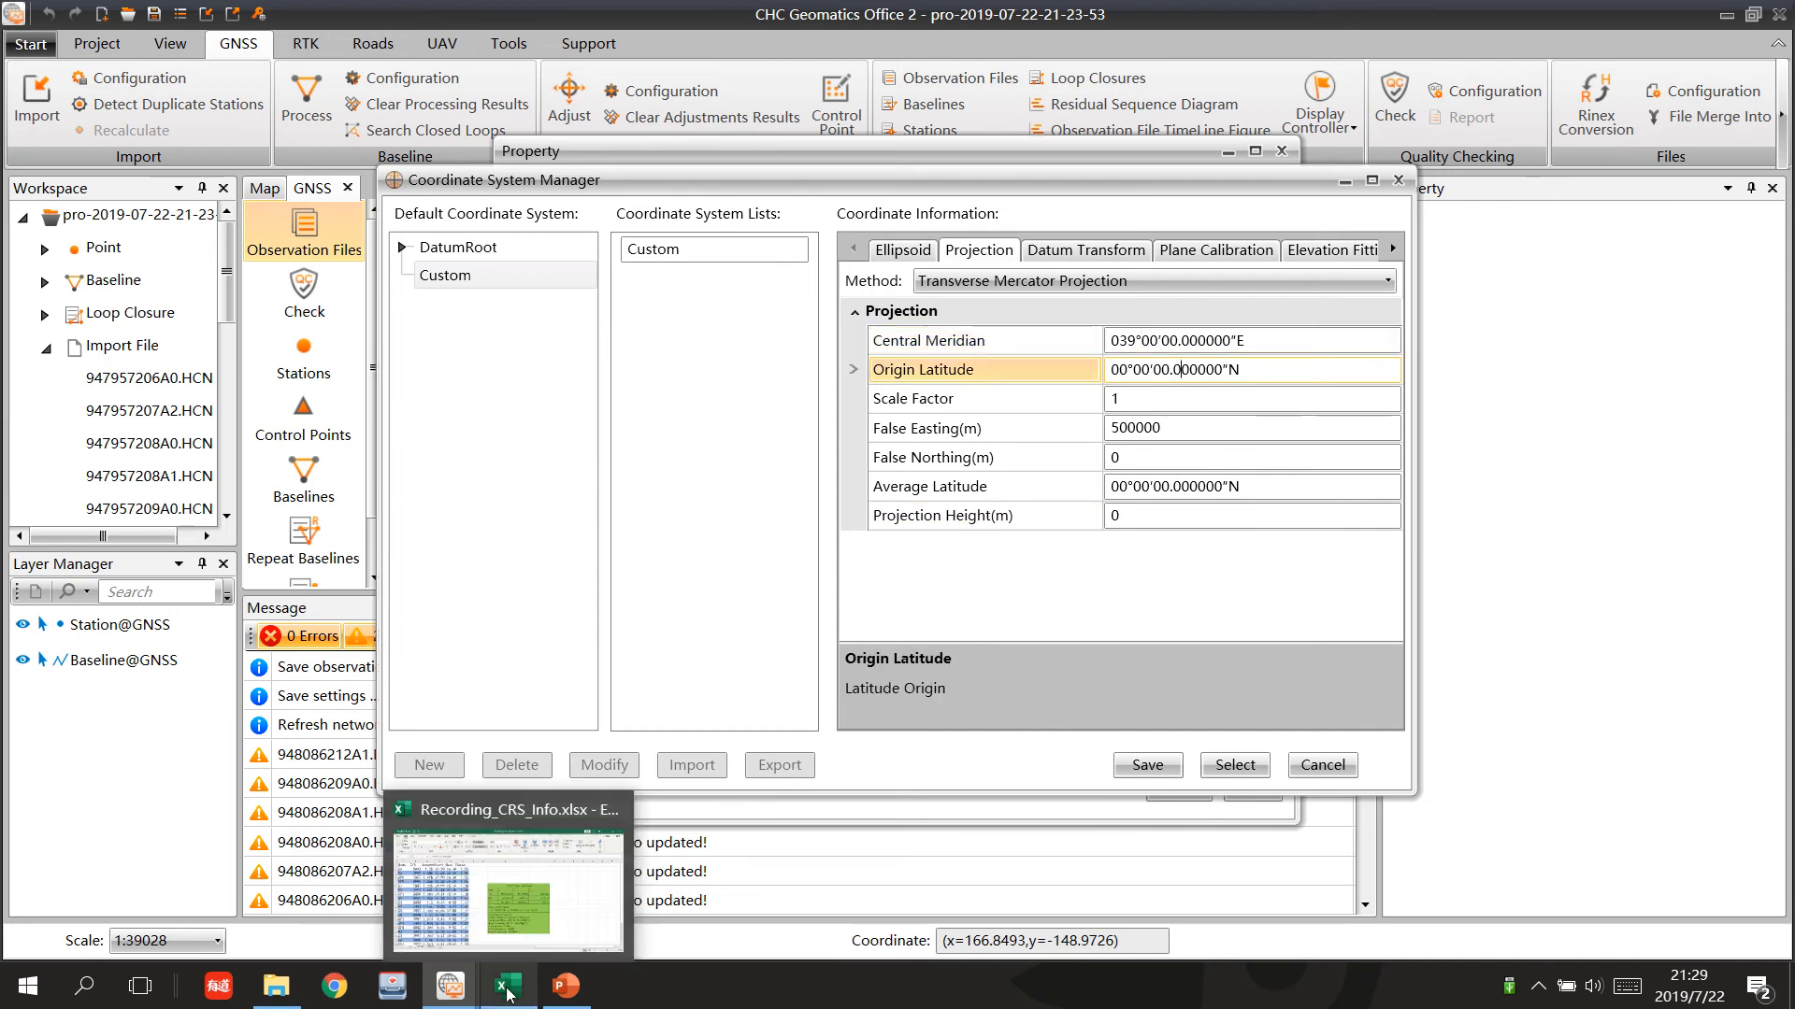
mouse_move(571, 894)
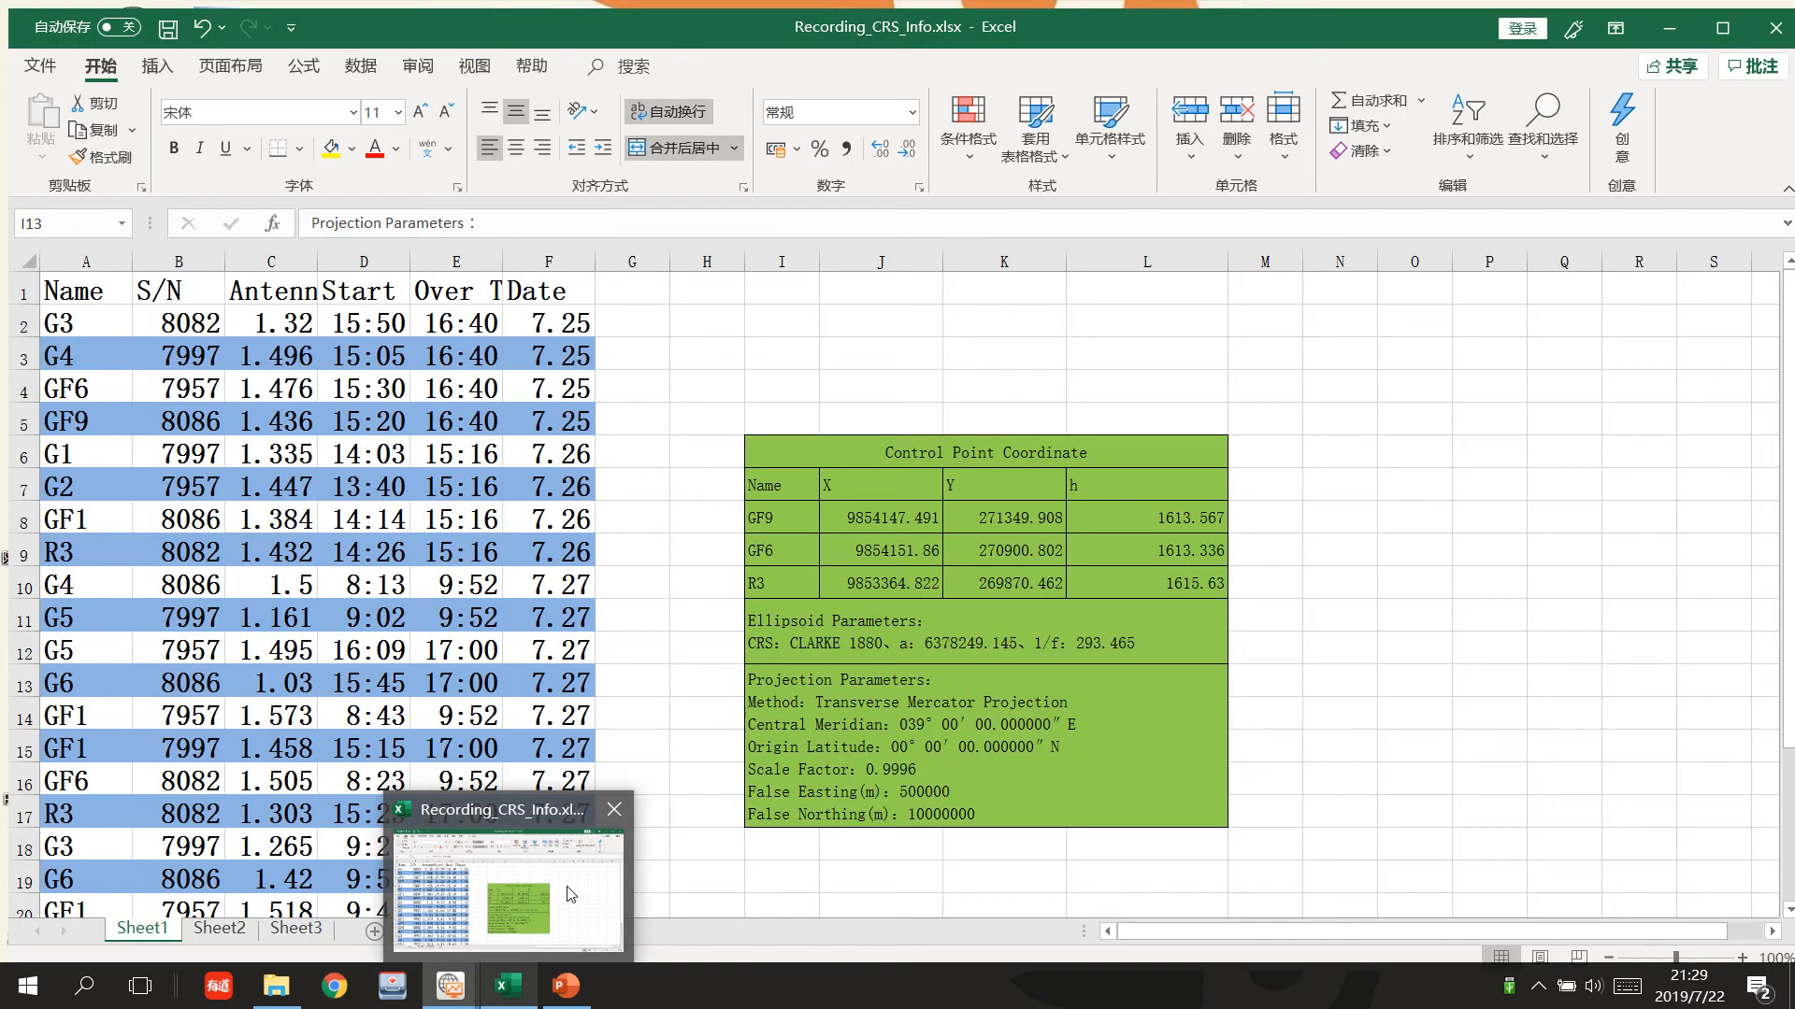
click(571, 895)
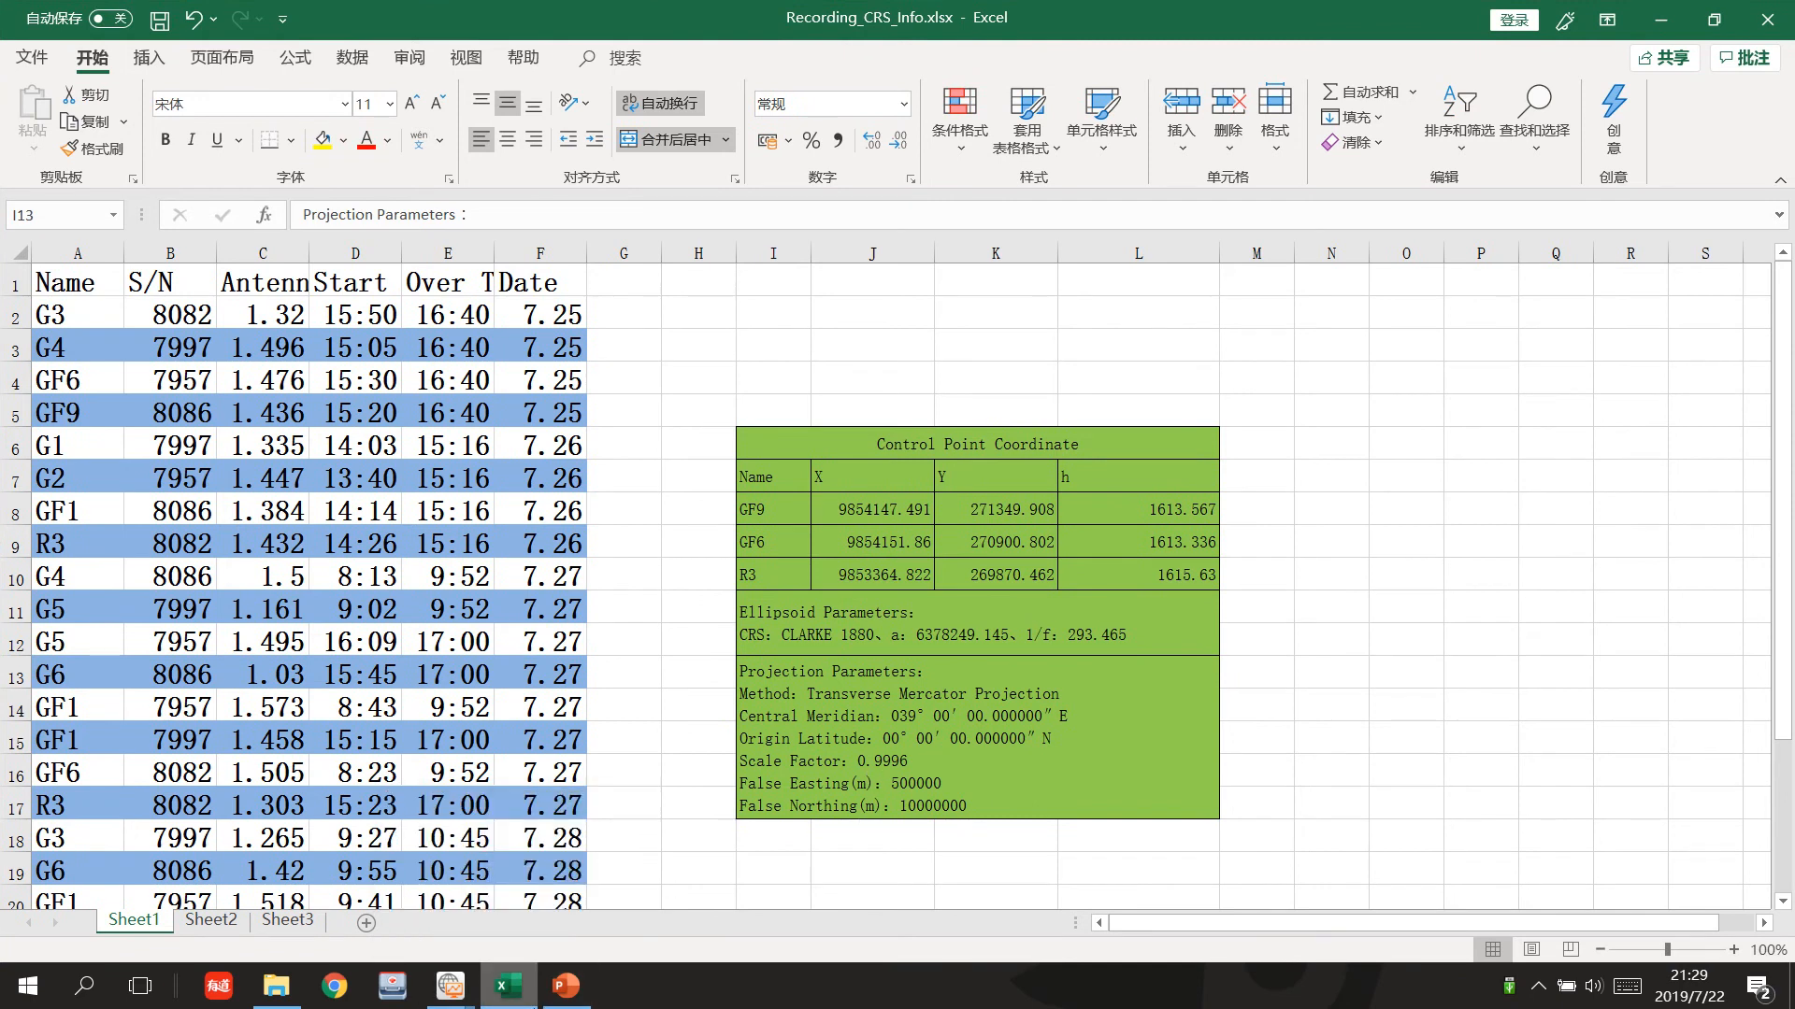
mouse_move(474, 986)
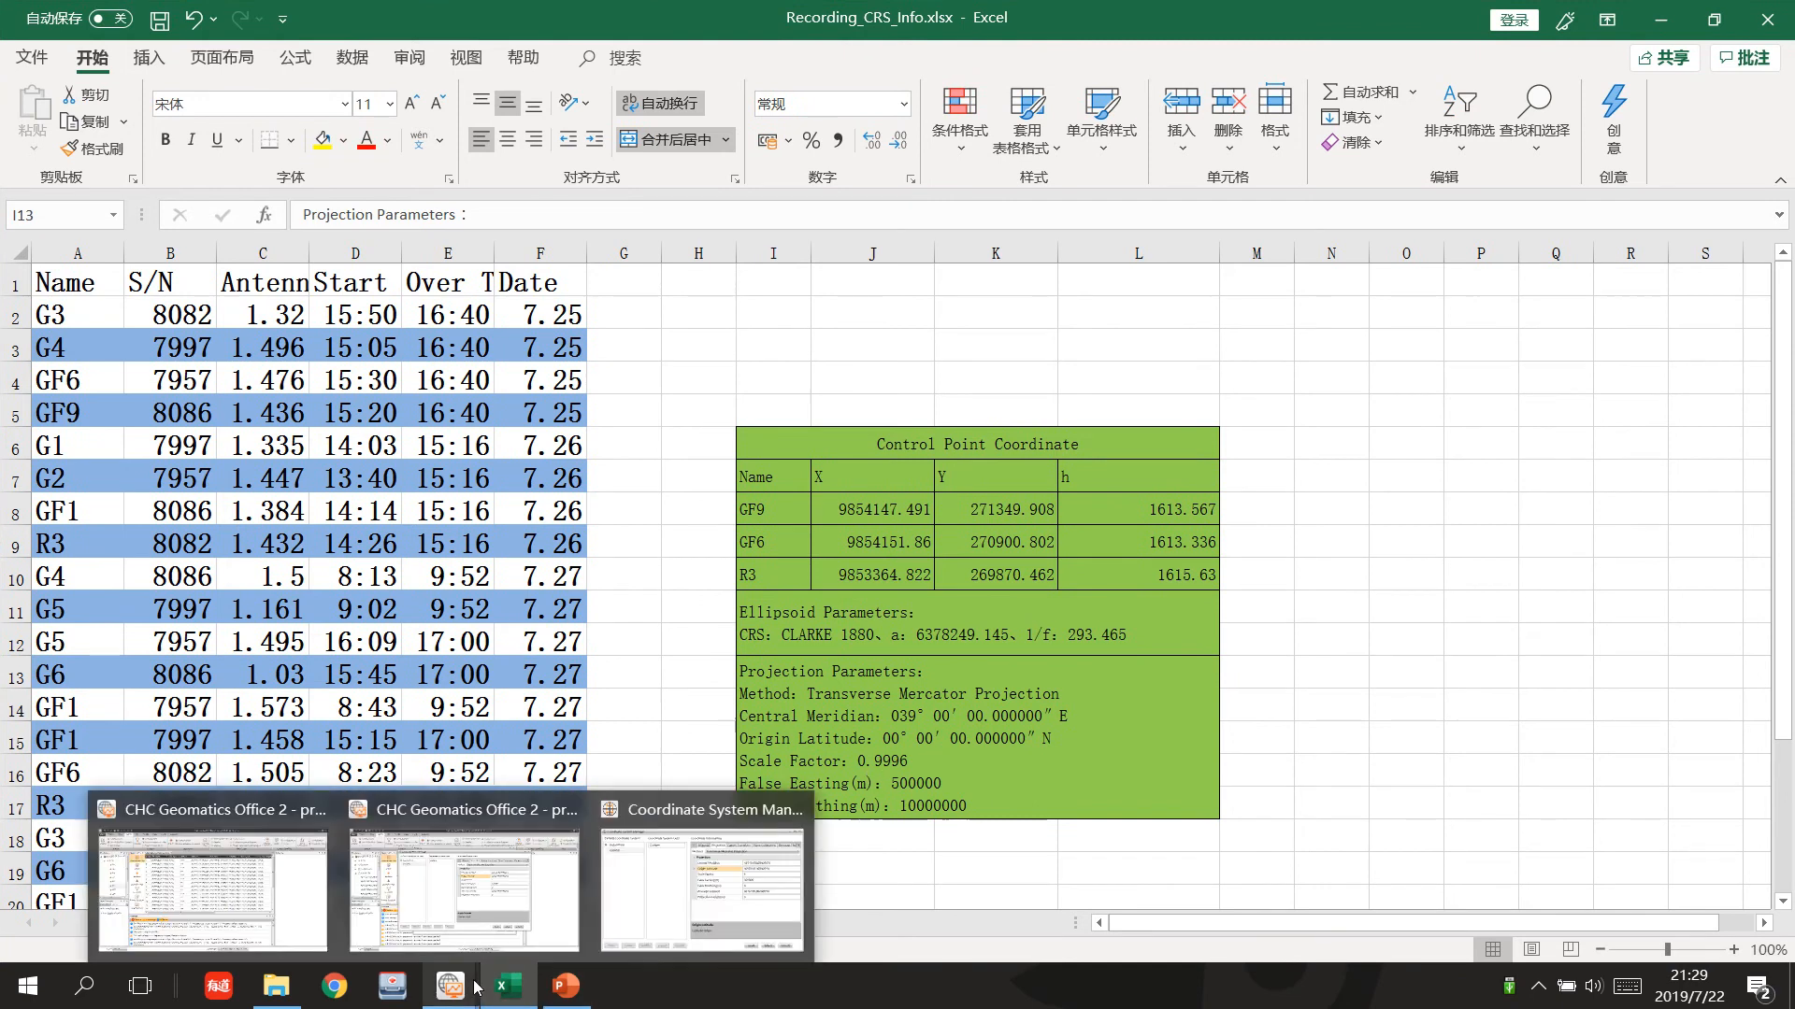
click(701, 888)
click(1144, 402)
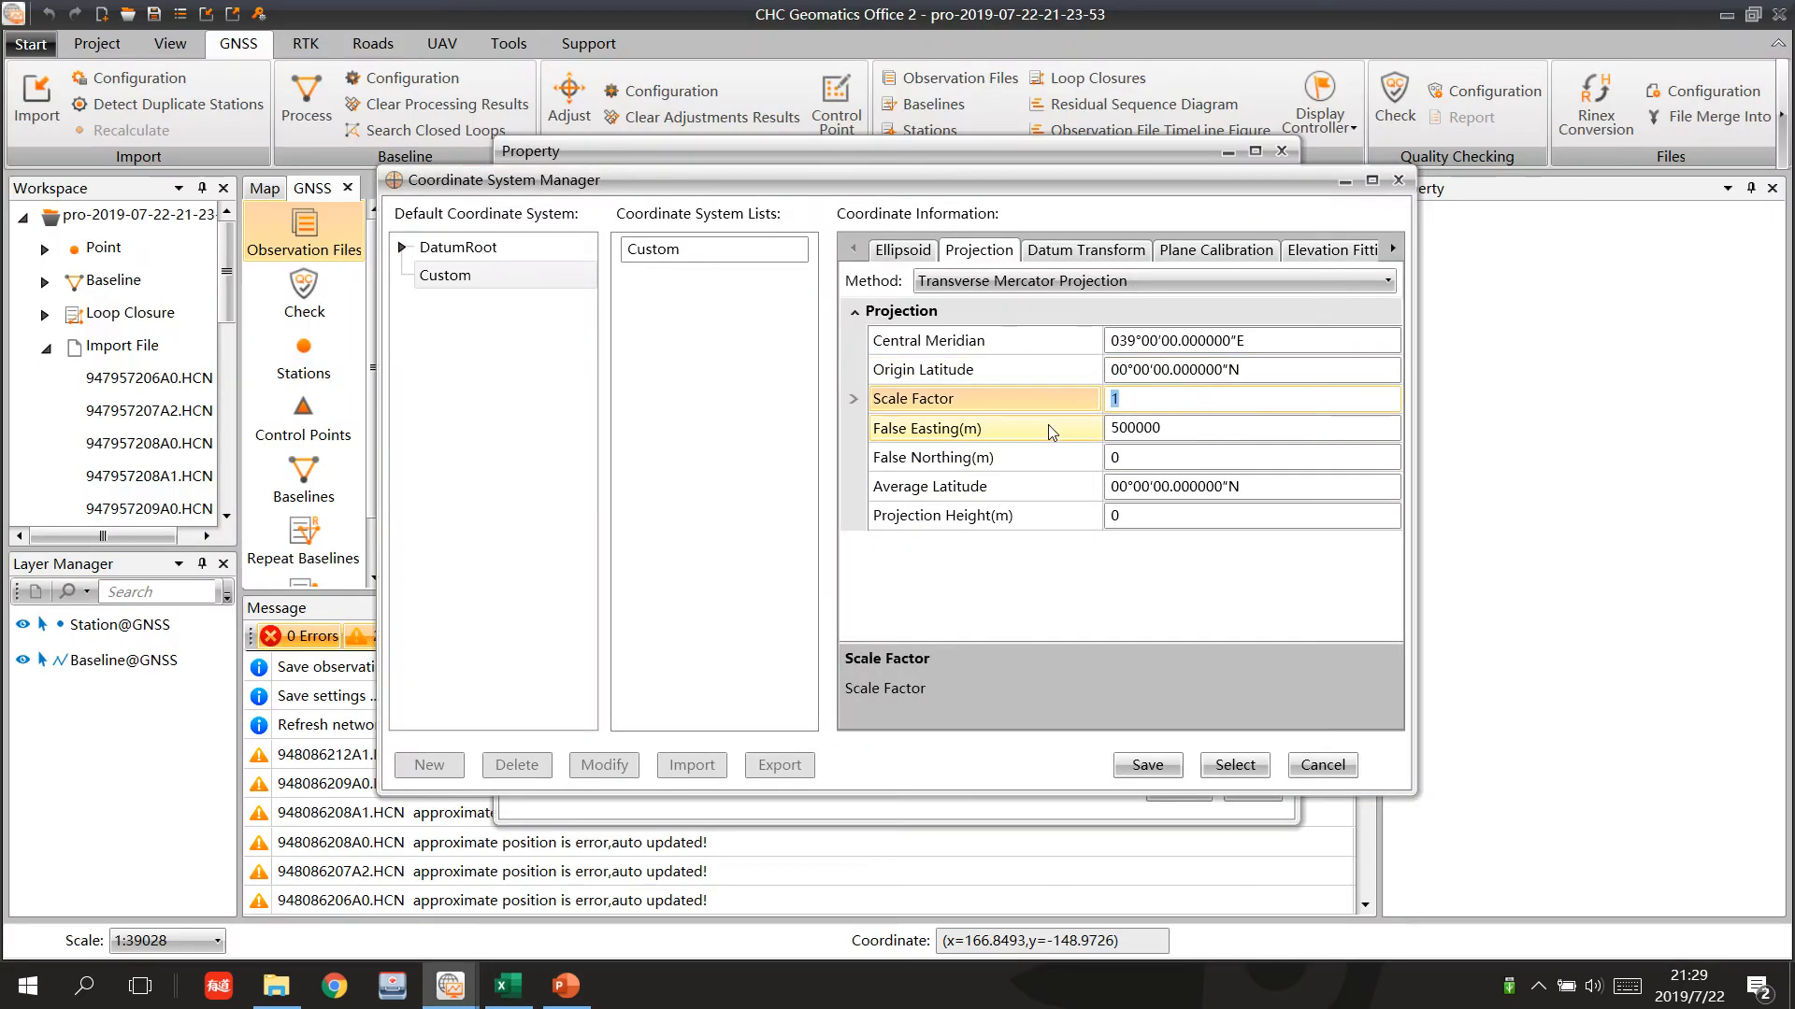
text(0.9996)
click(1206, 428)
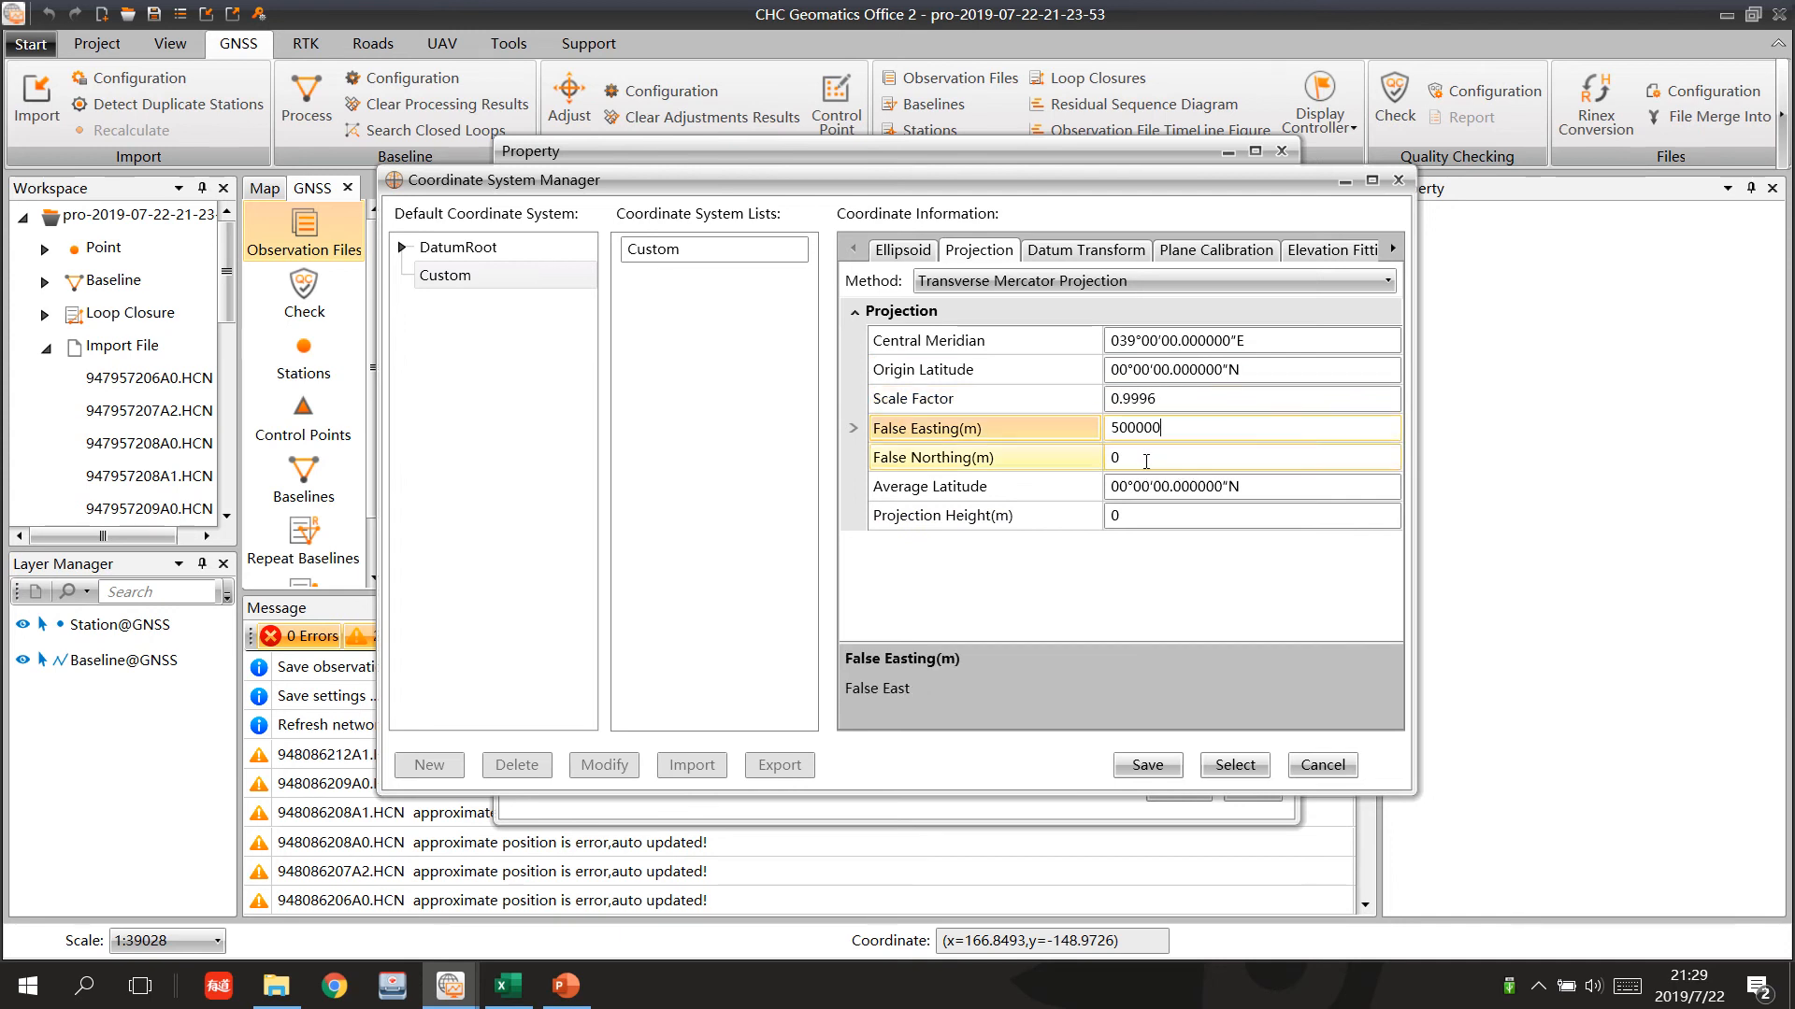
Set the false northing of the Custom projection to 10000000 m, as given in the Excel workbook.
mouse_move(507, 986)
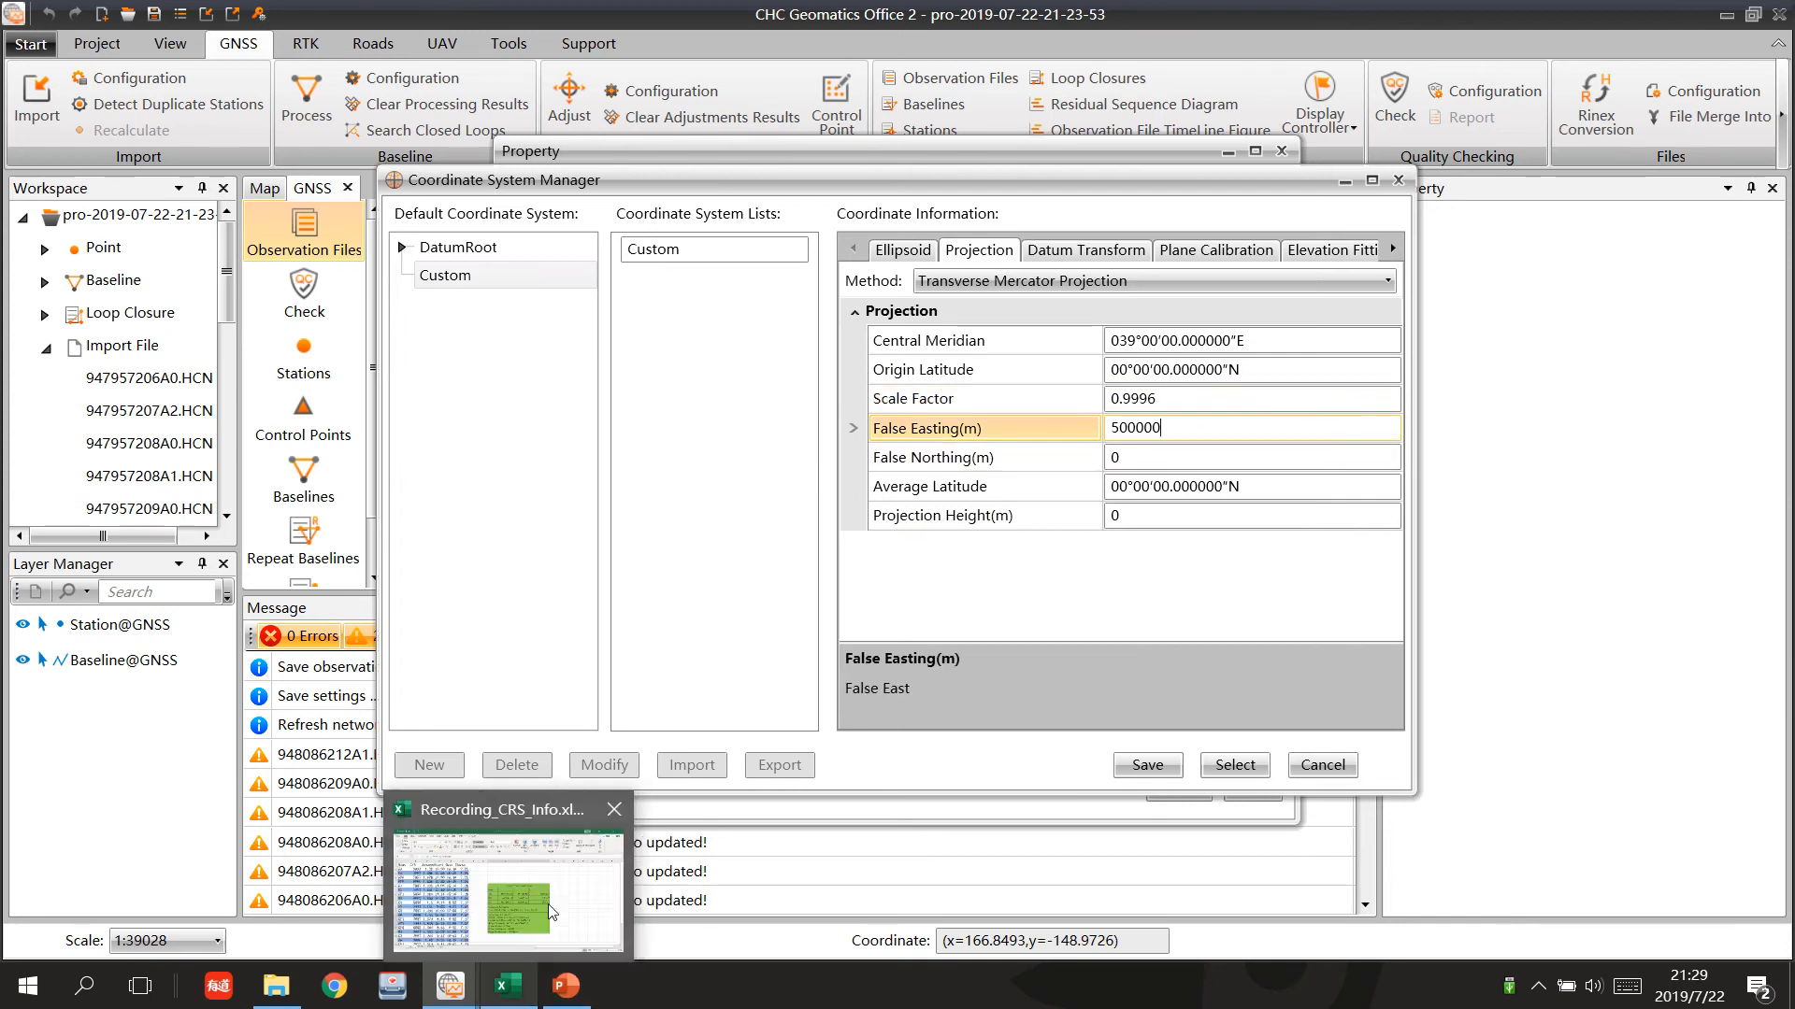
mouse_move(550, 911)
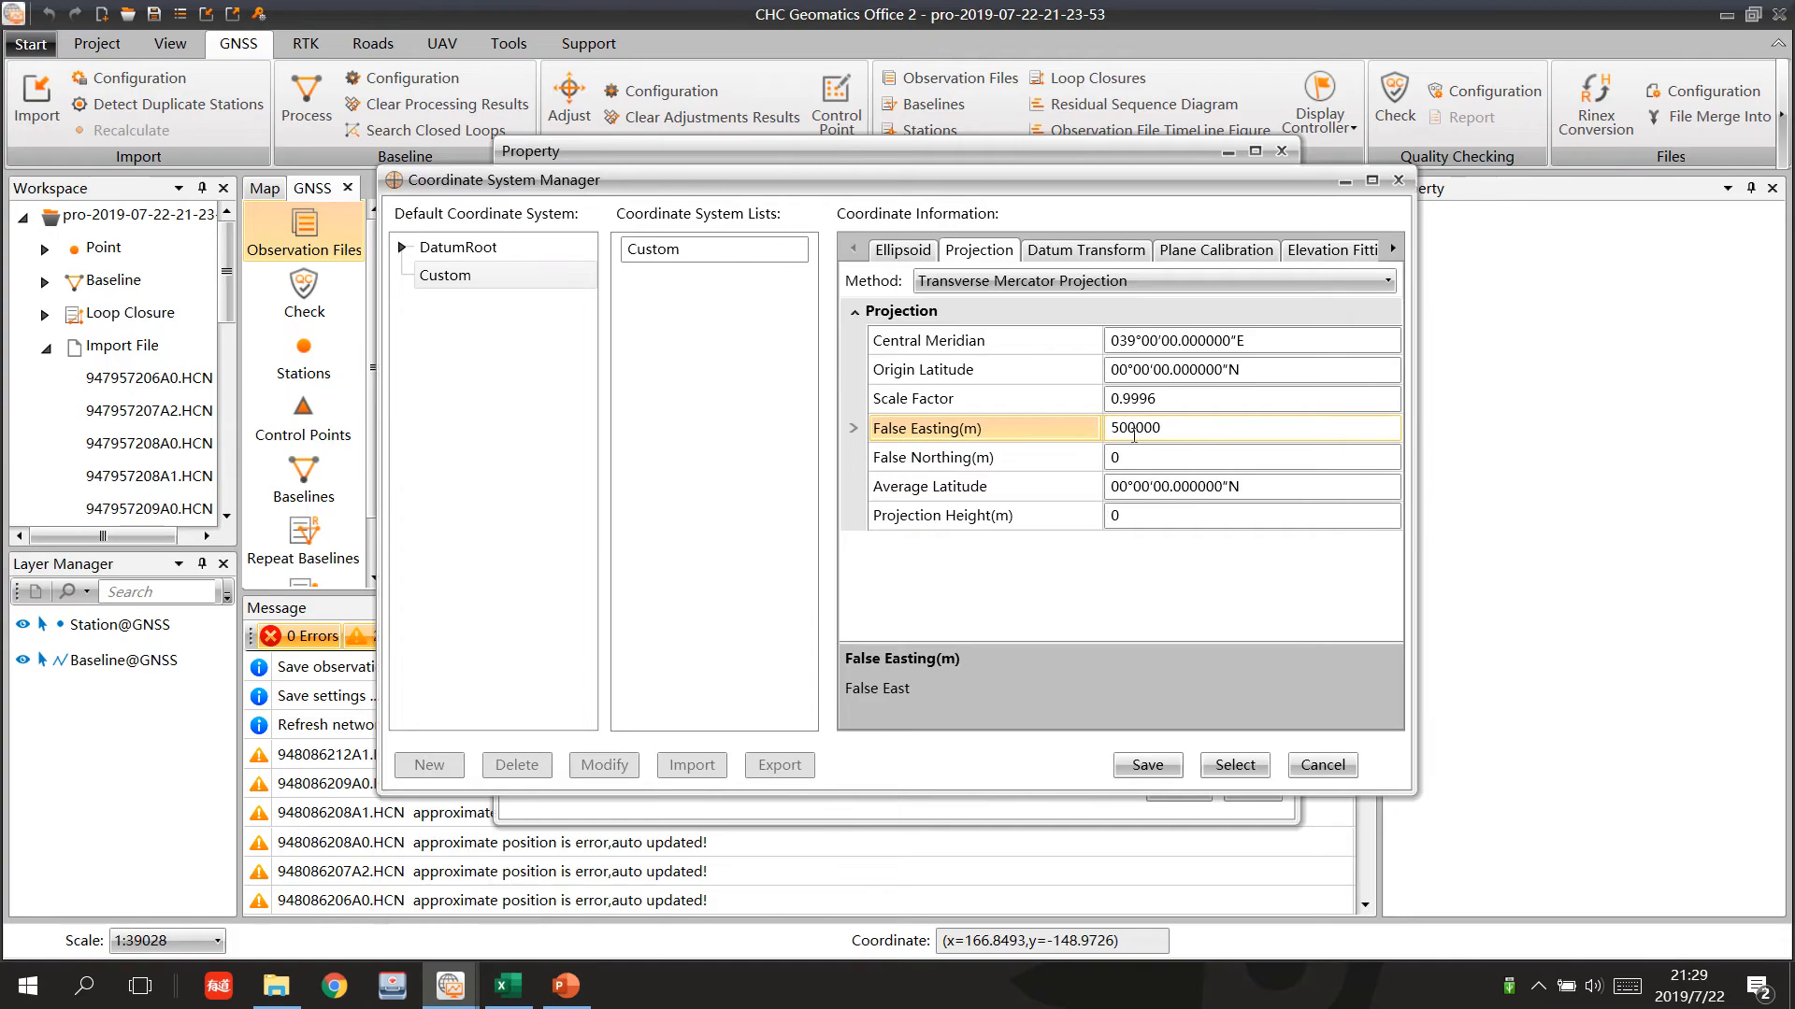
click(1122, 457)
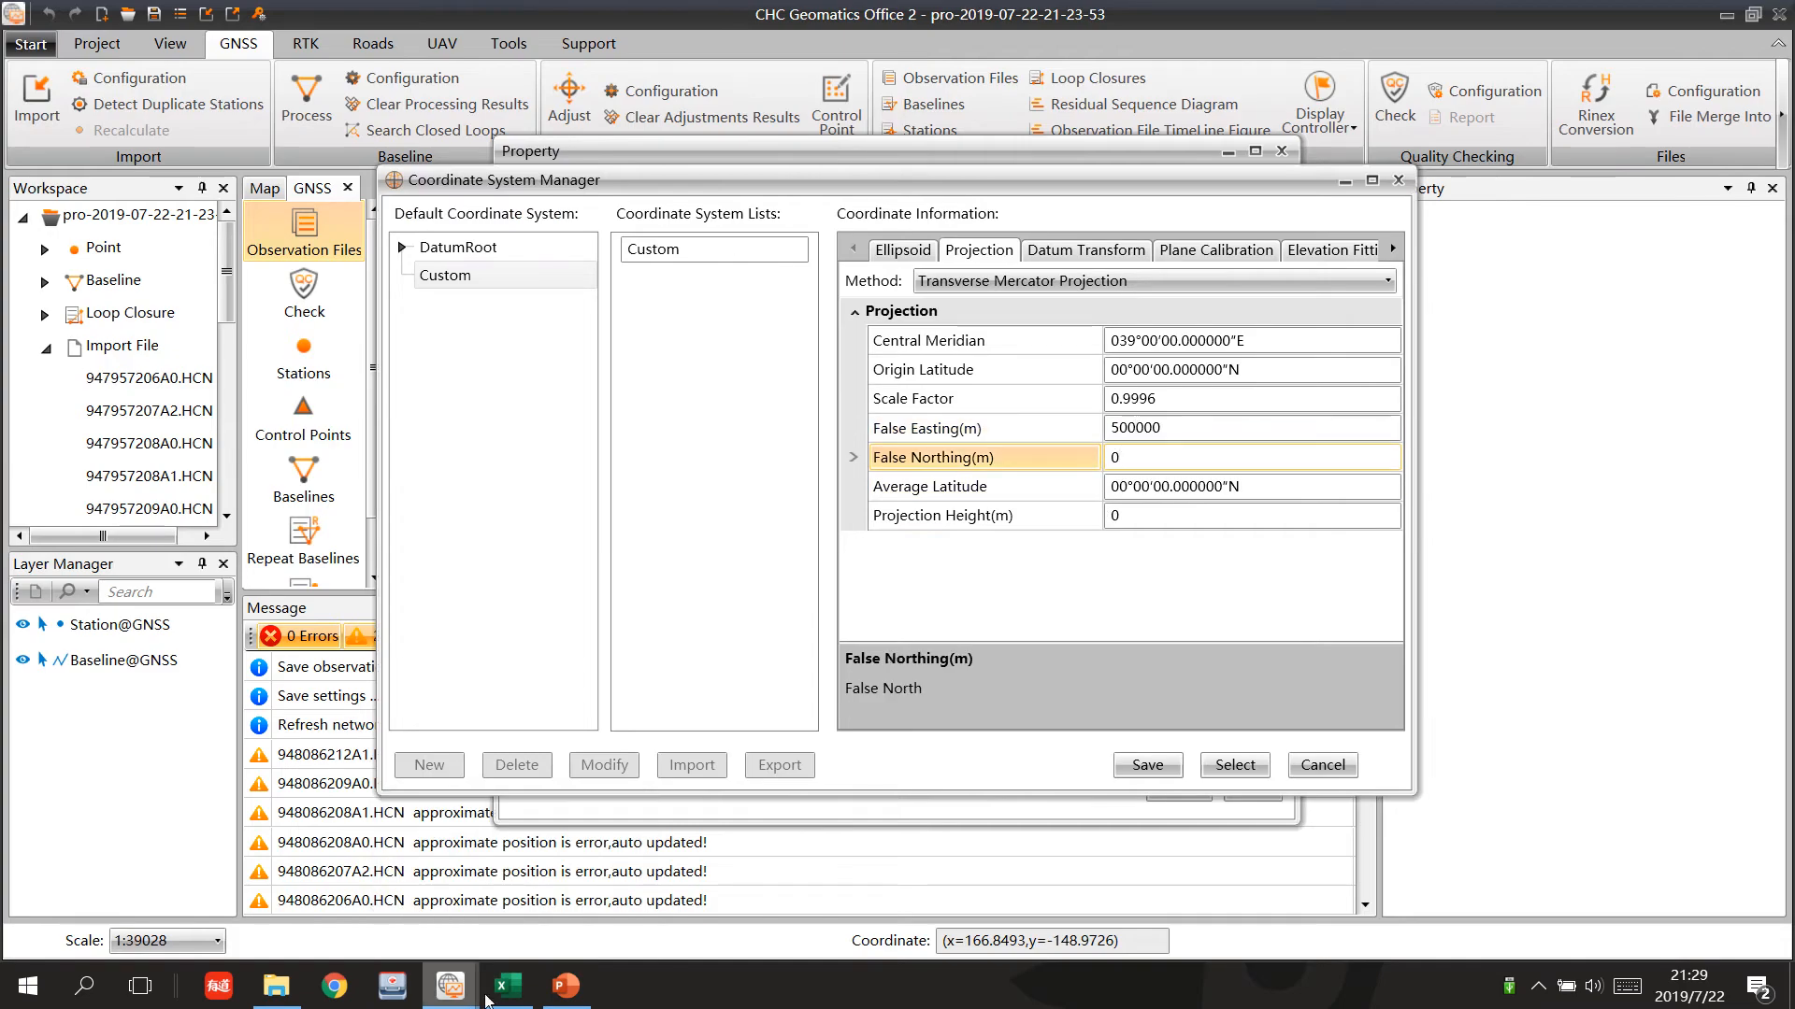
mouse_move(482, 890)
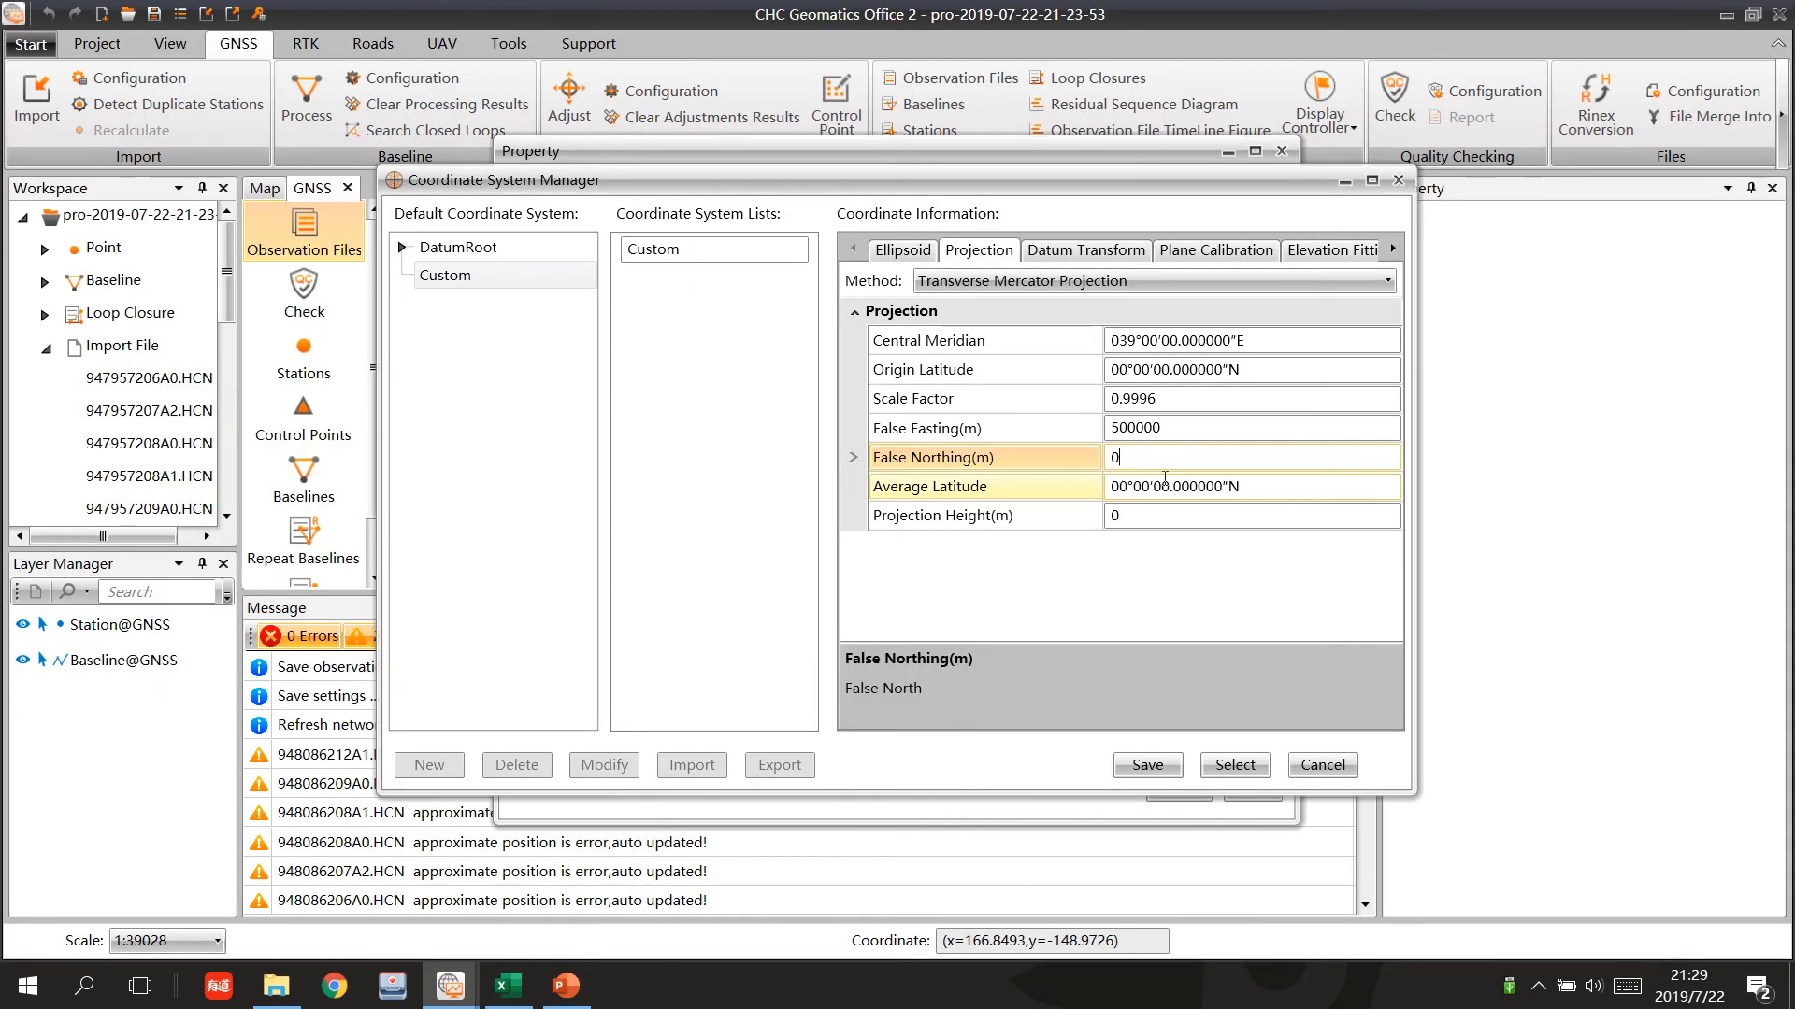
drag(1142, 462, 1088, 470)
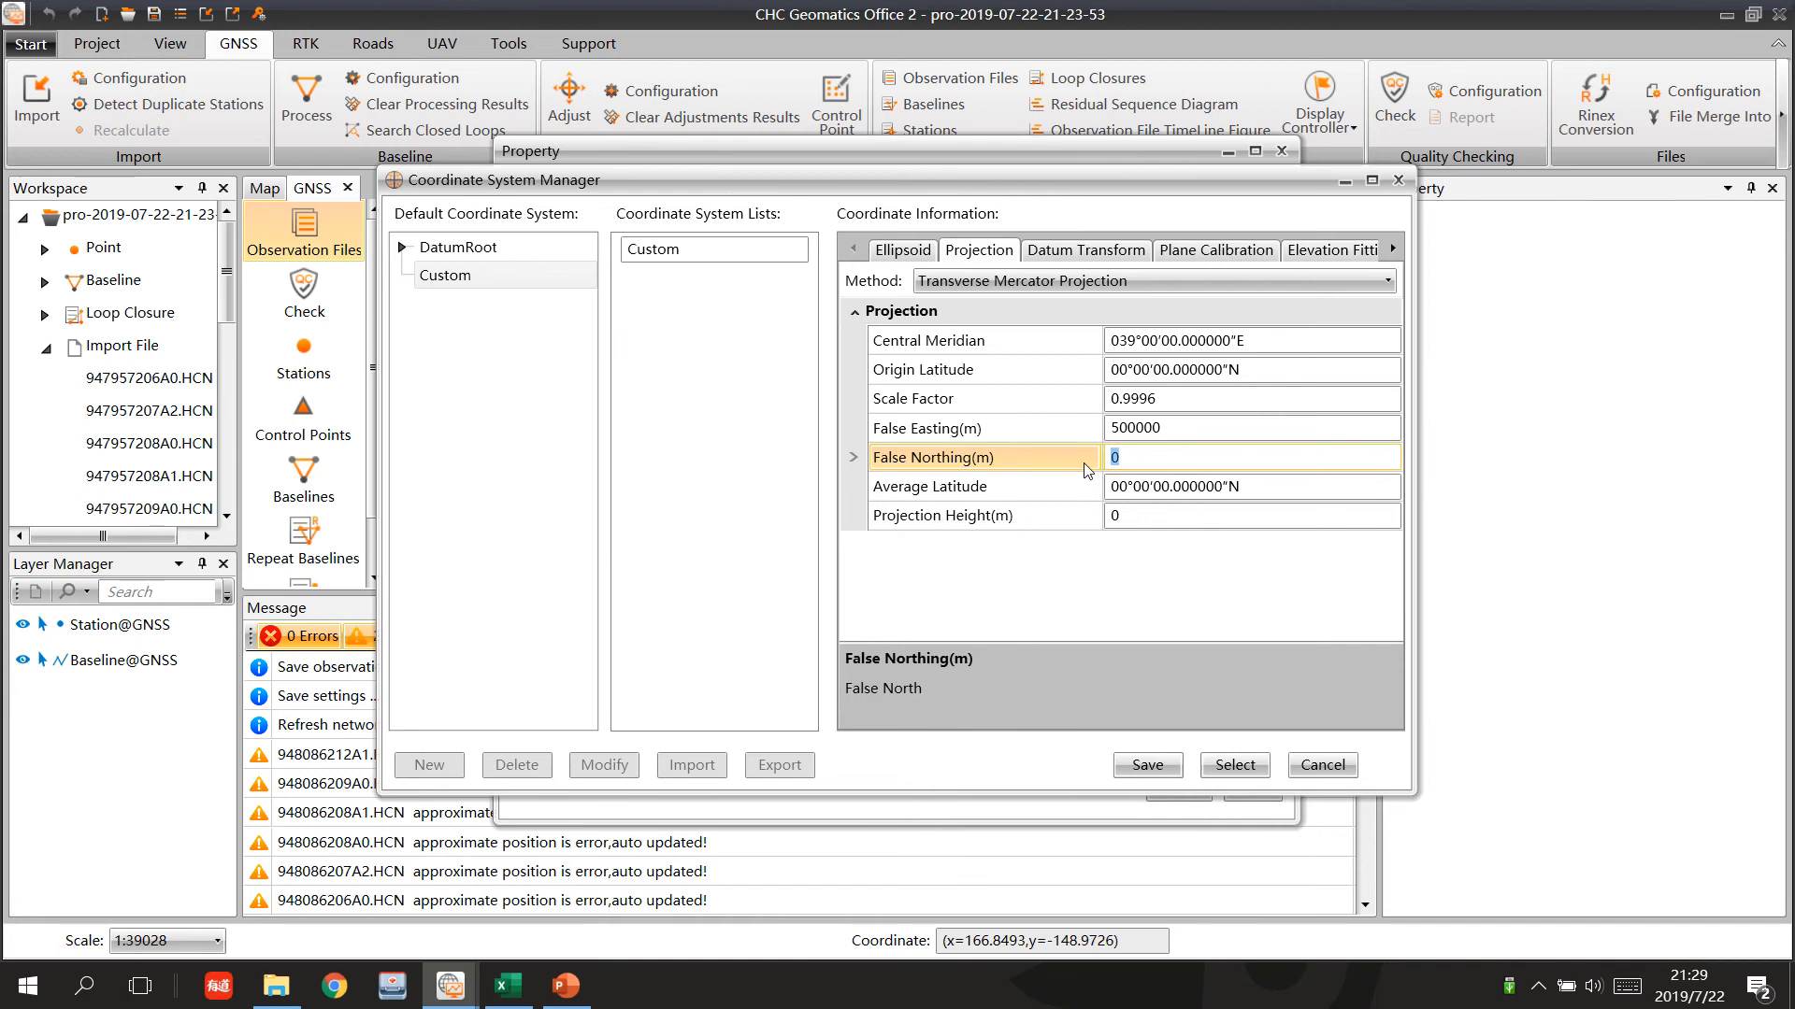
text(10000000)
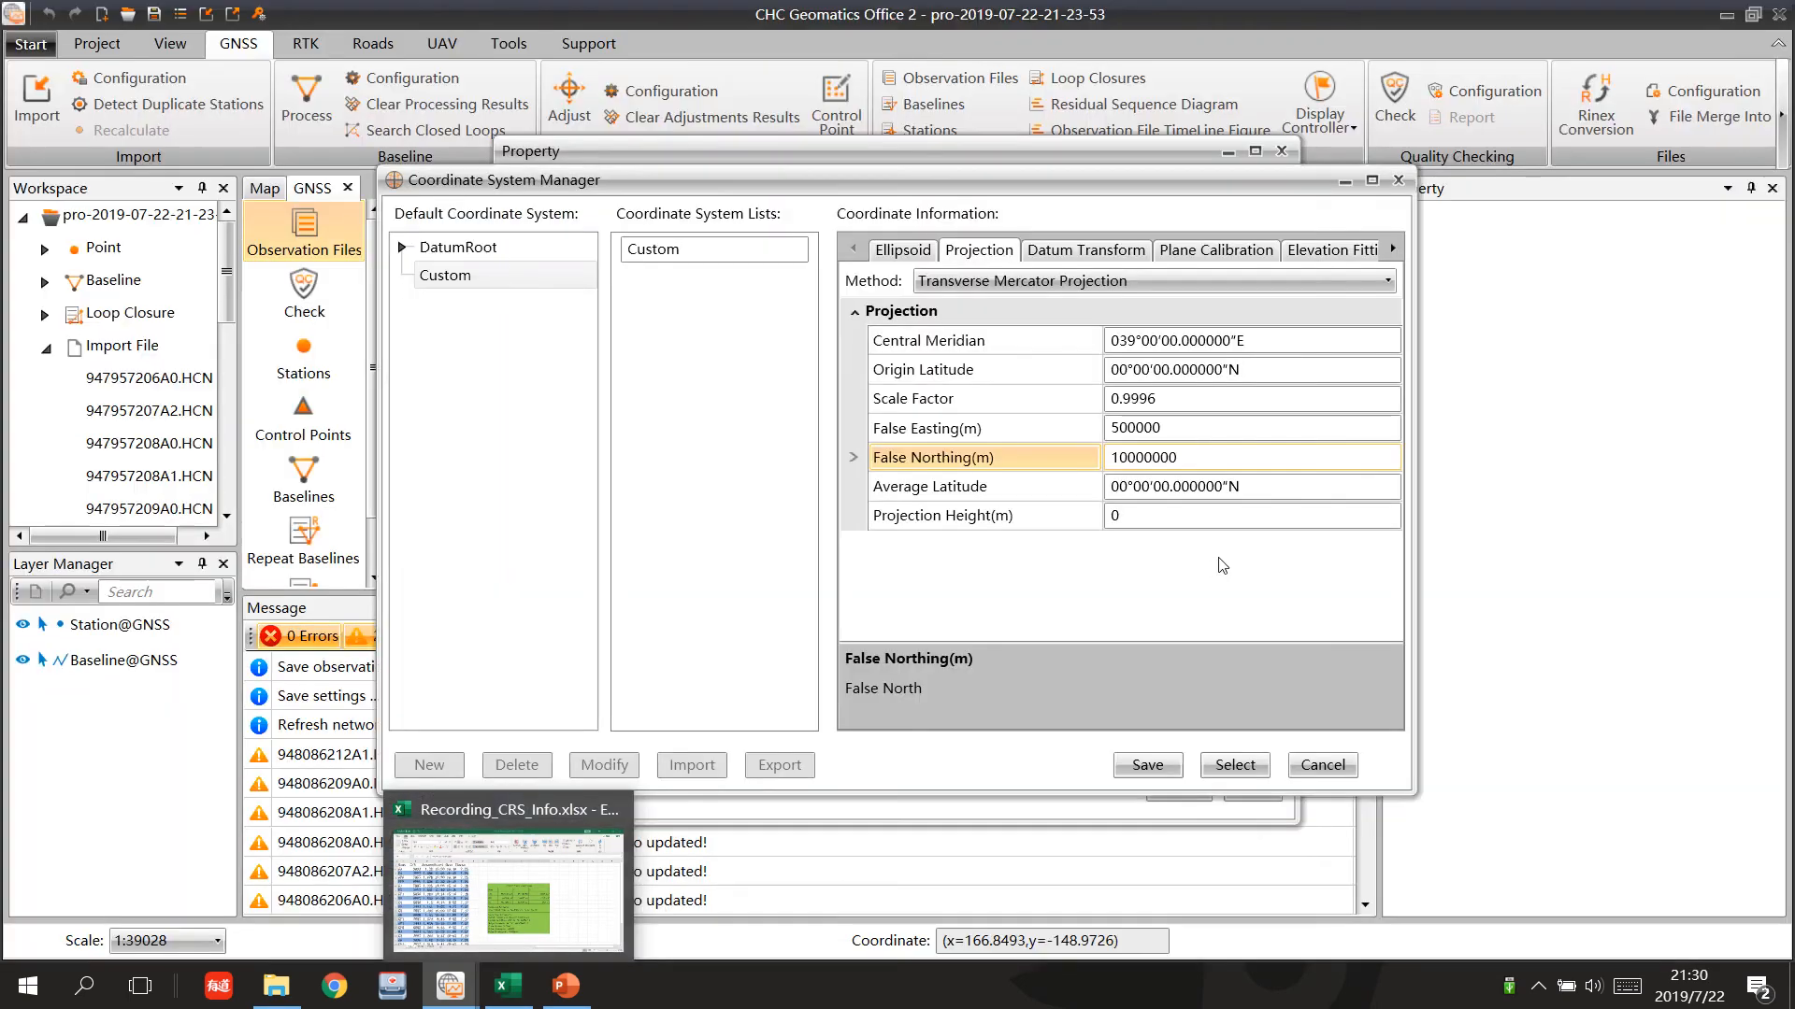
click(1167, 488)
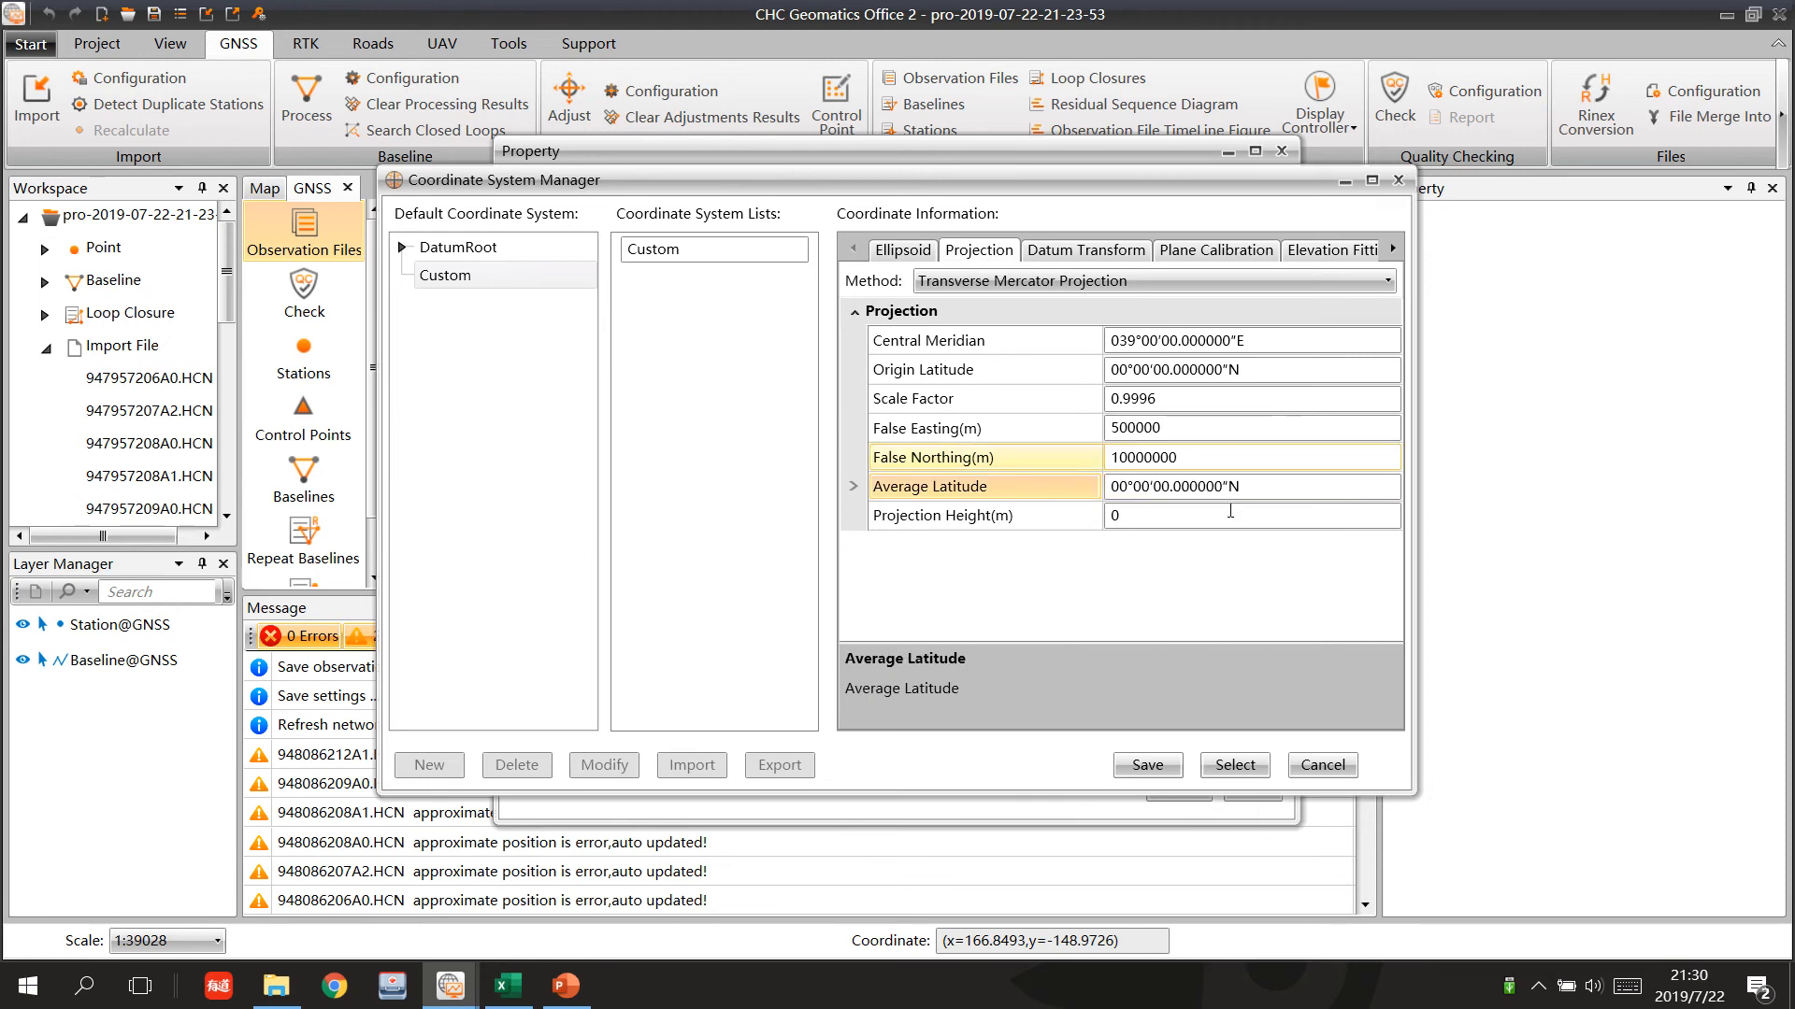
click(1096, 507)
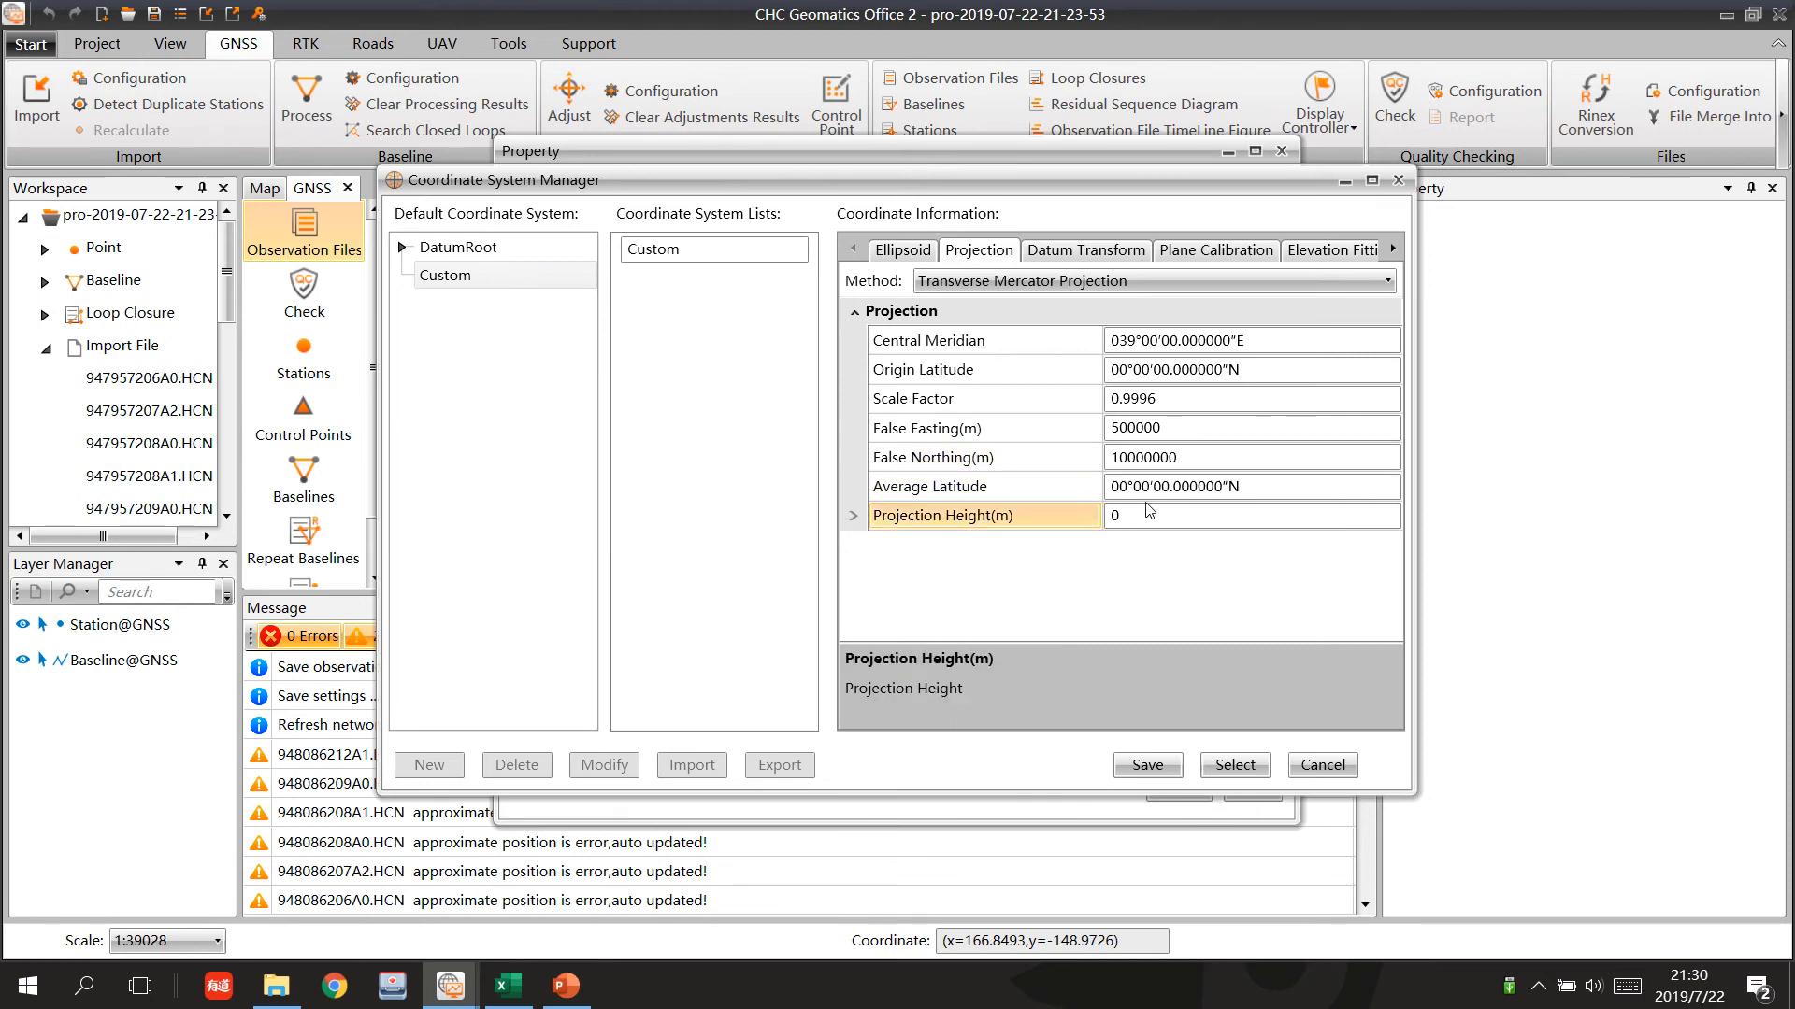
Check the datum transform, plane calibration and elevation fitting settings and save the Custom coordinate system.
click(1112, 252)
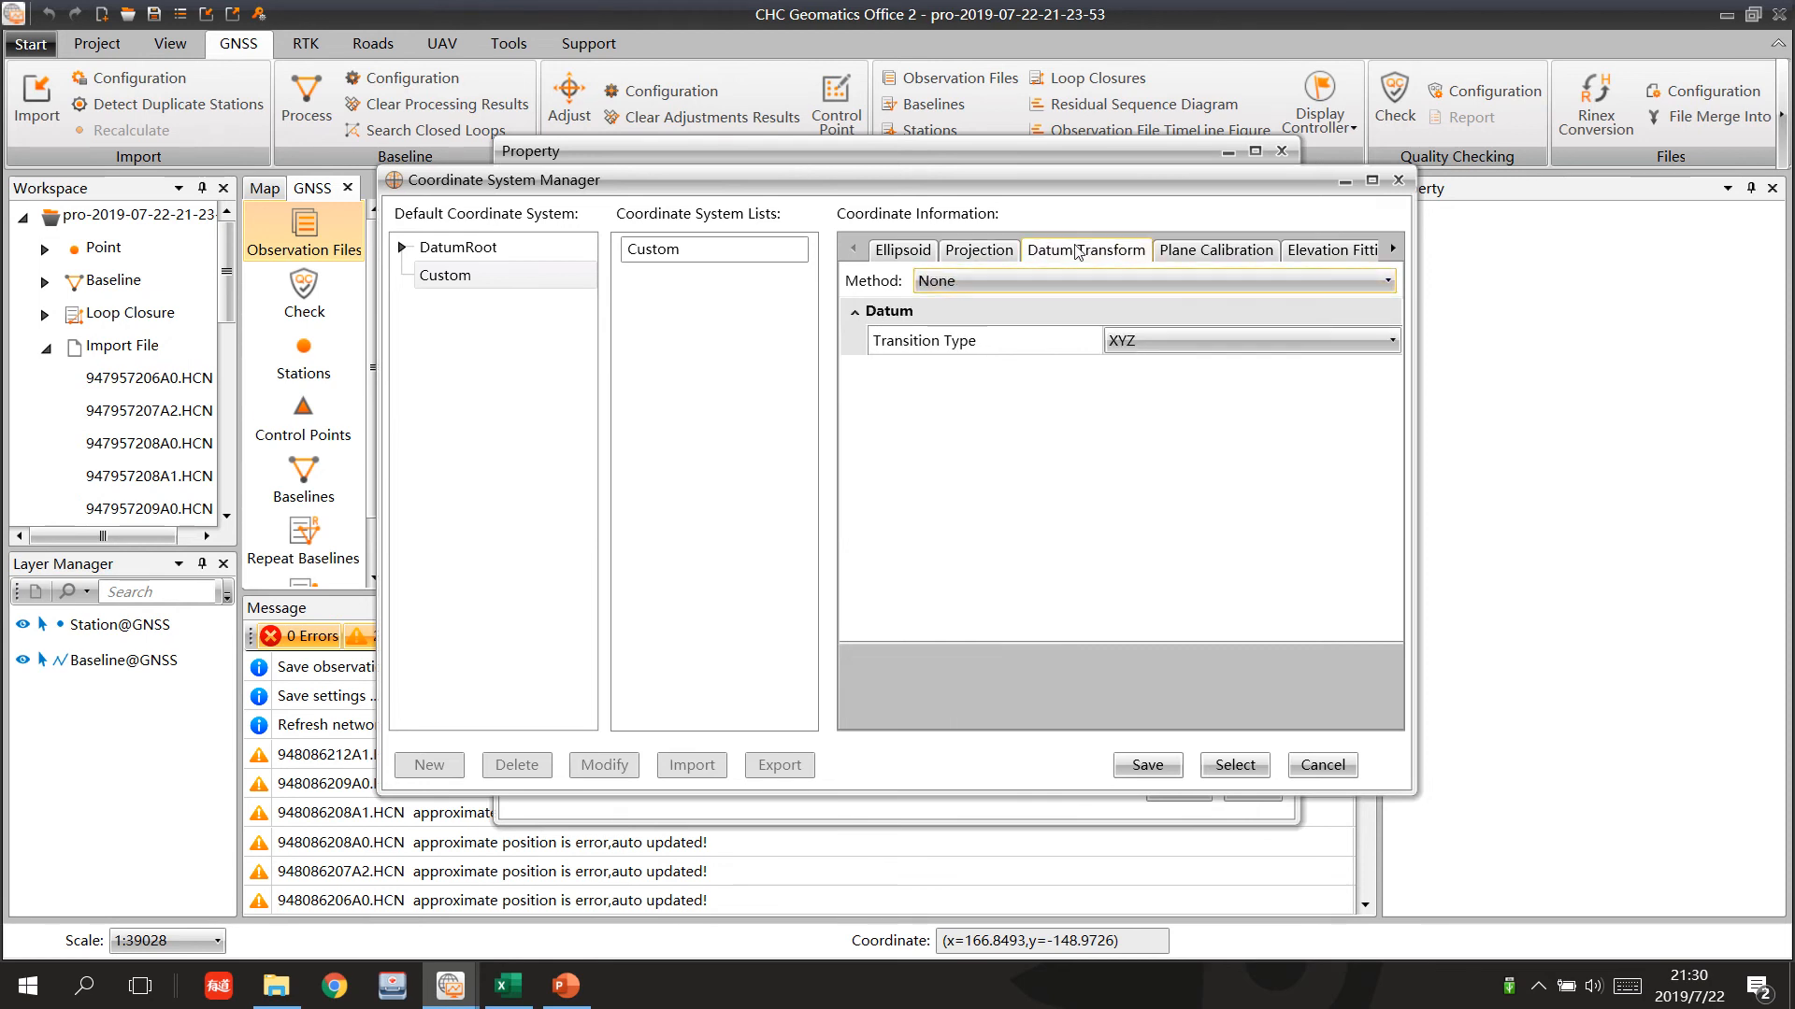
click(1212, 256)
click(1332, 251)
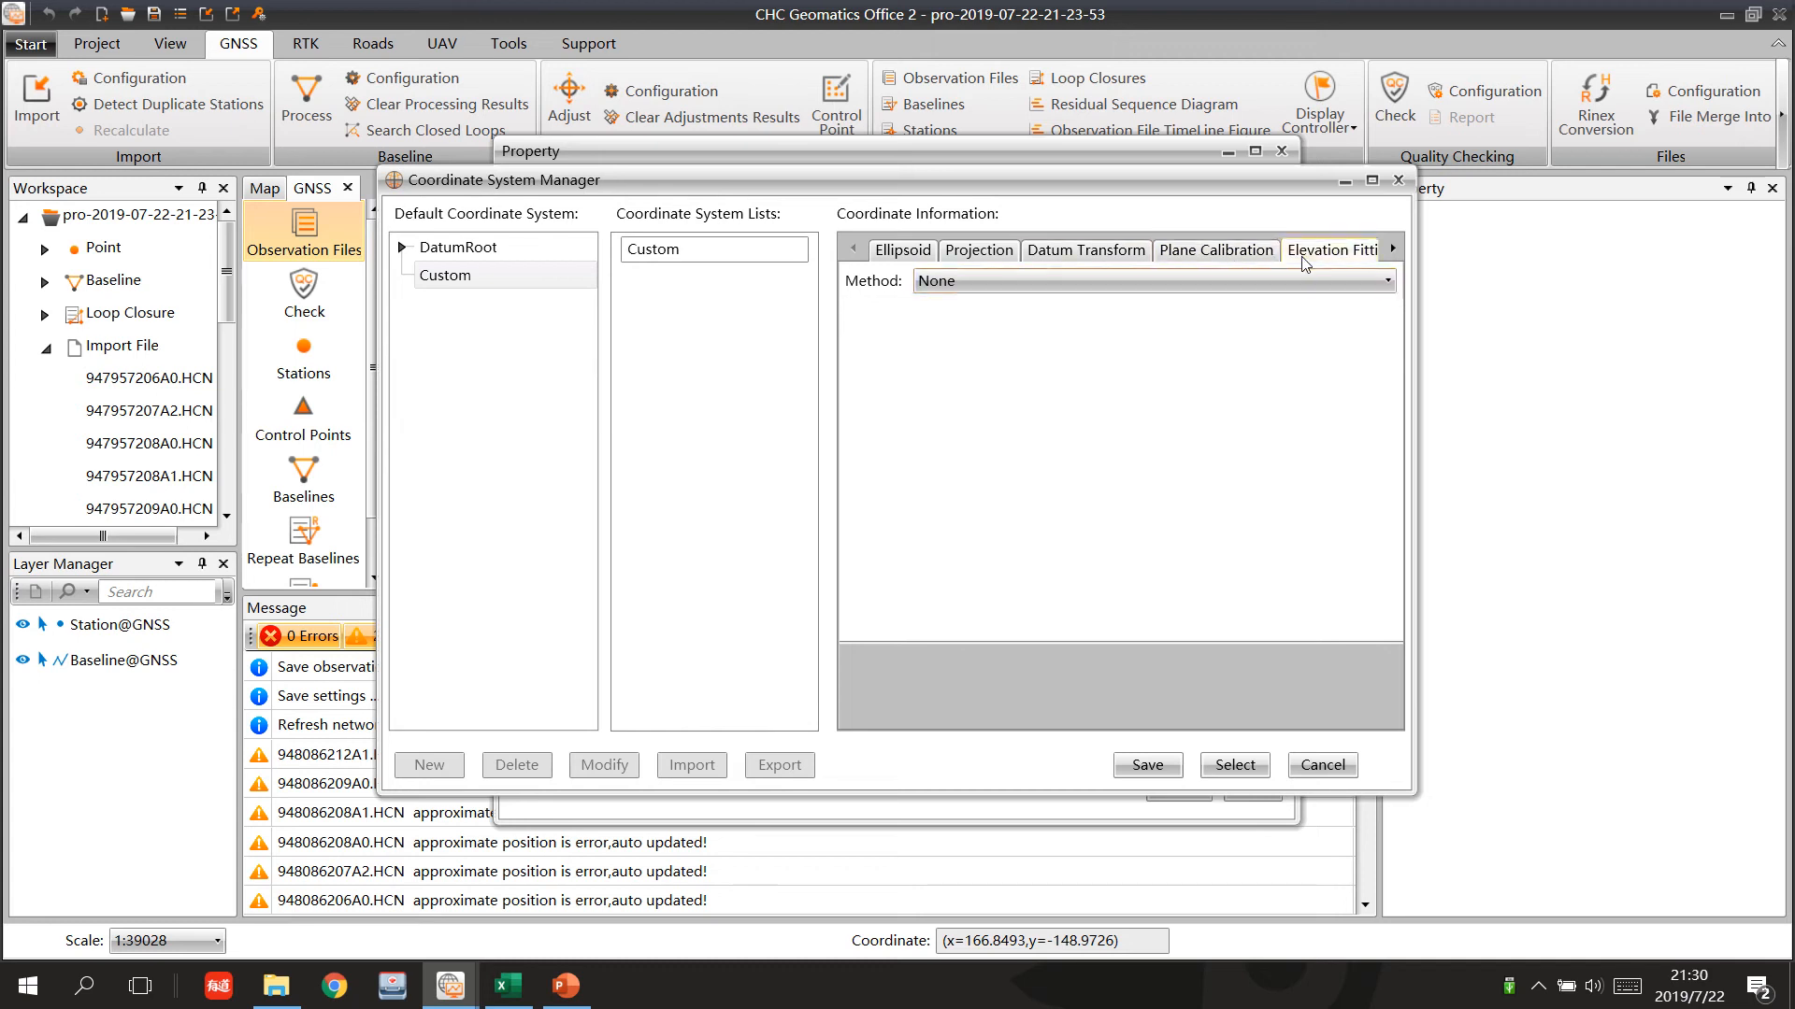
click(961, 252)
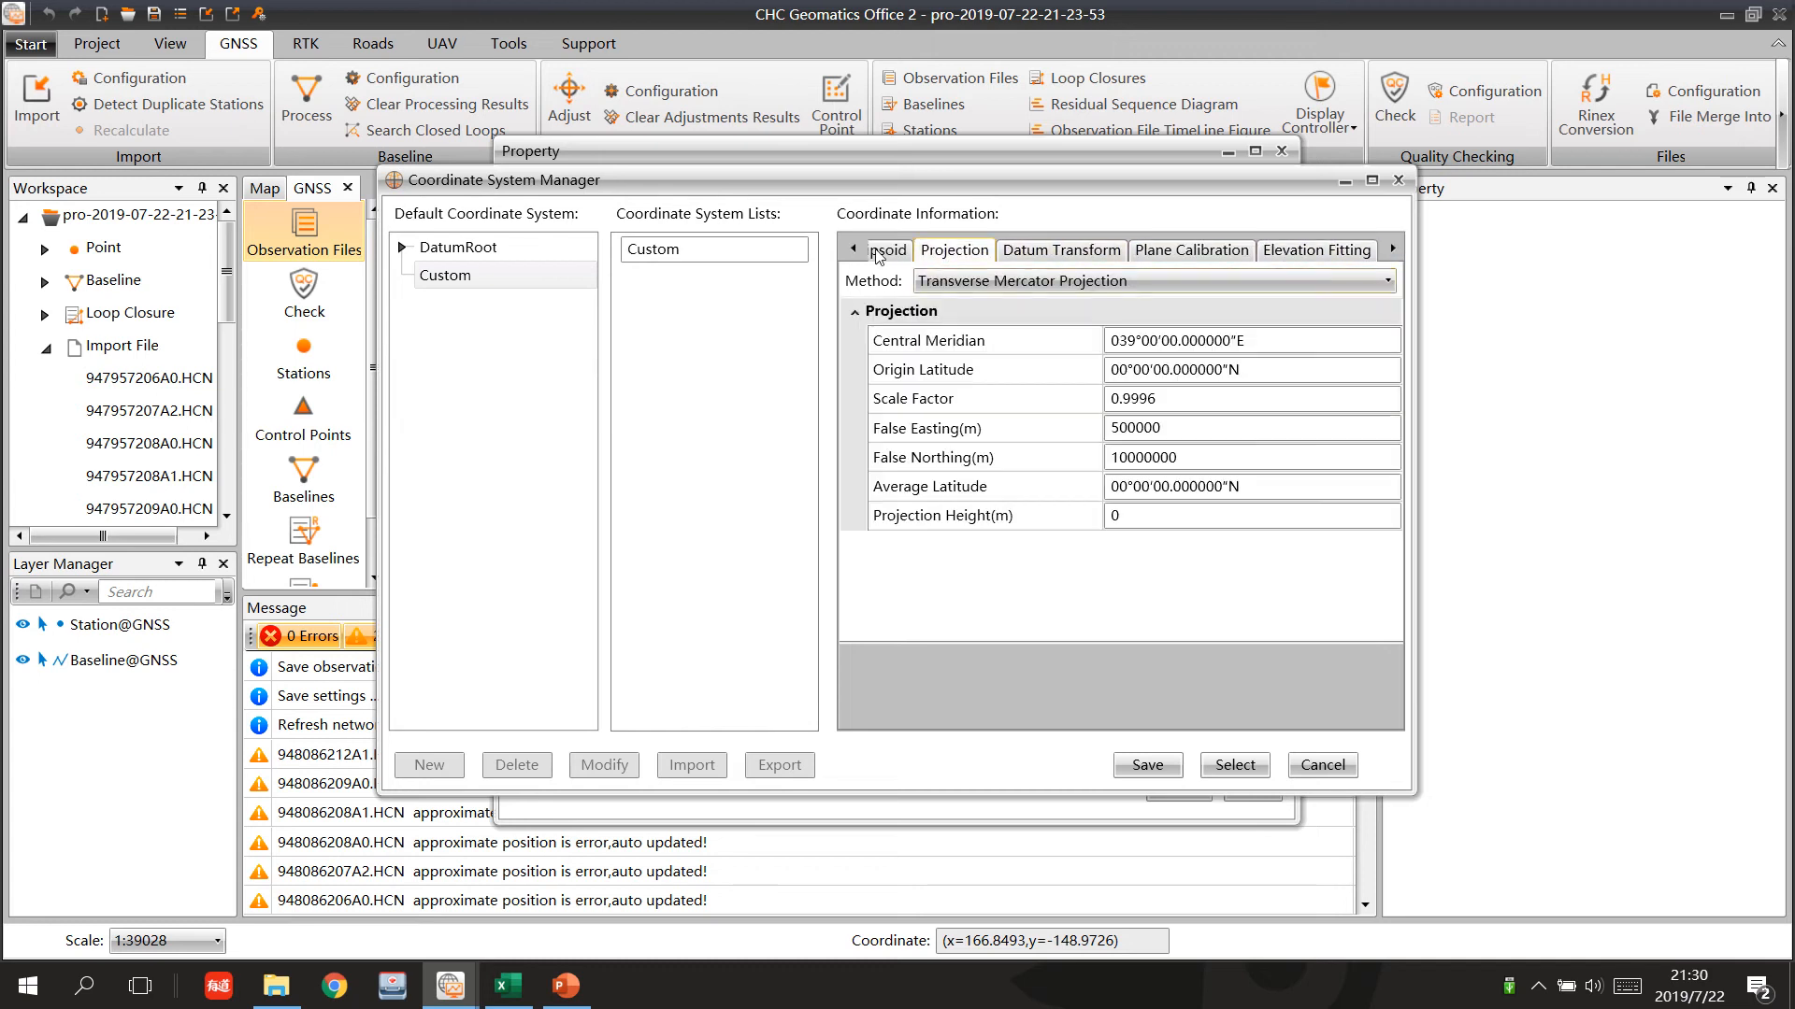
click(1148, 765)
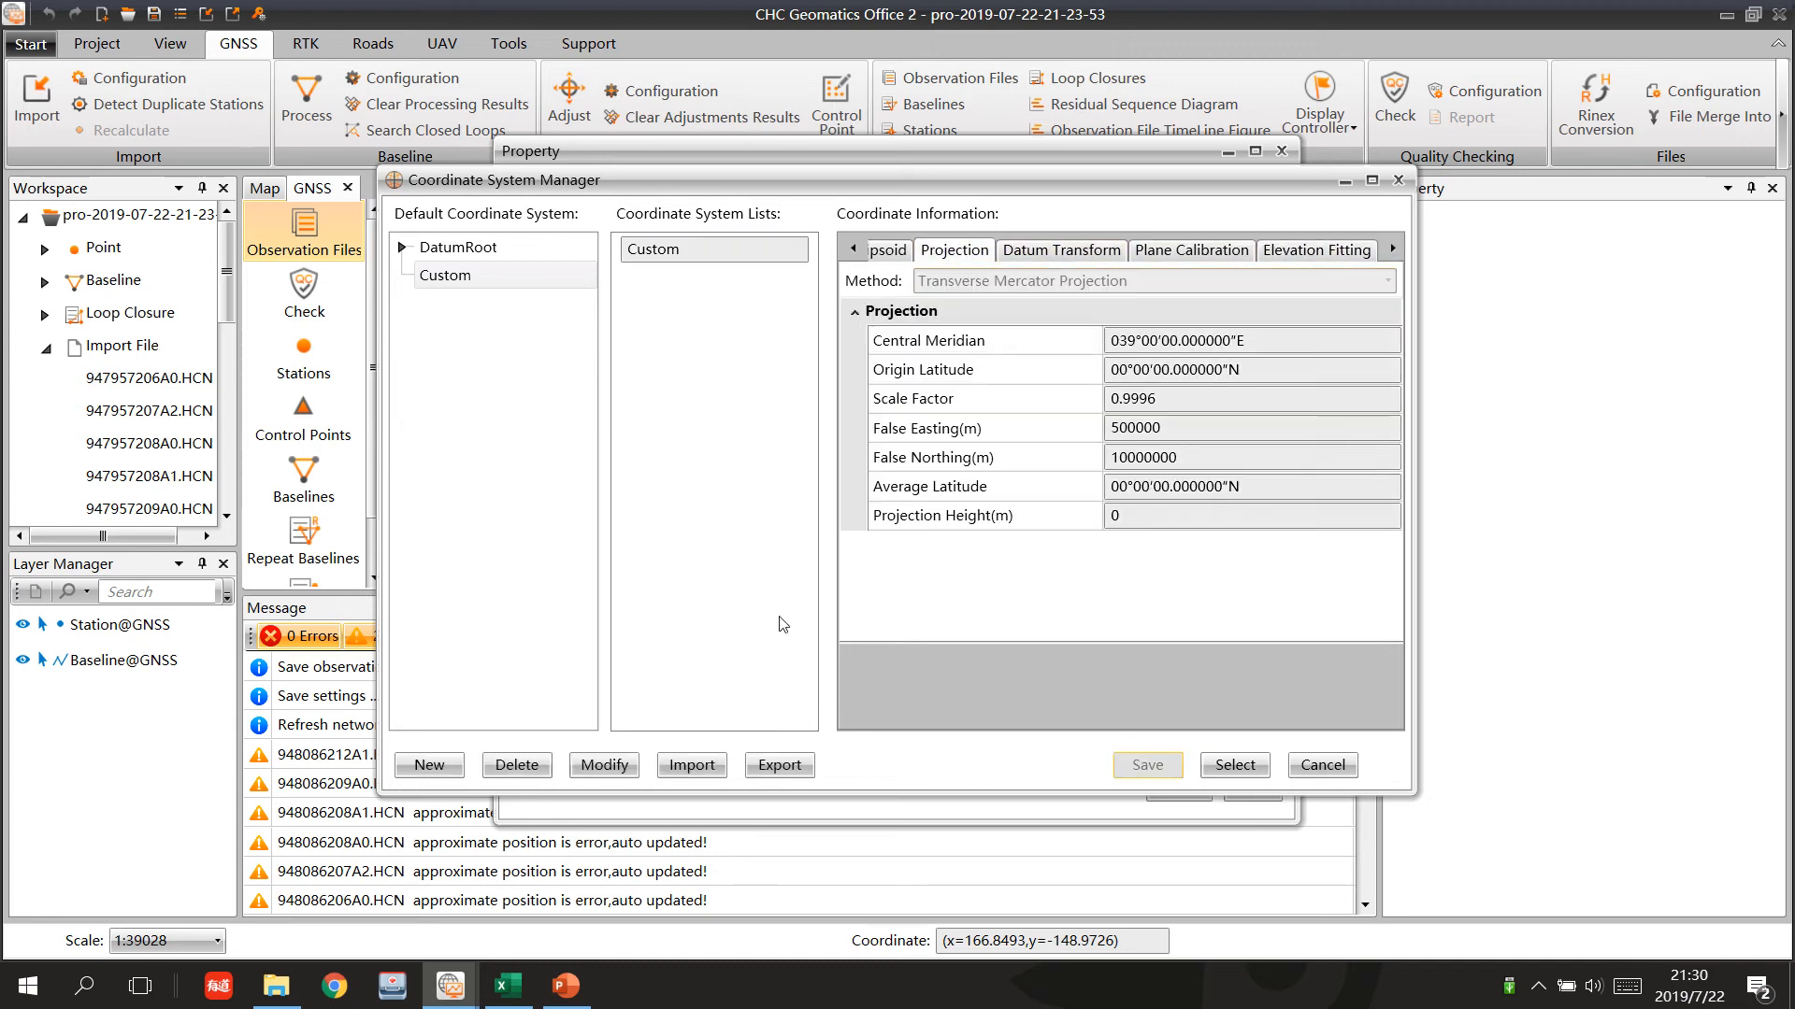
Select the saved Custom coordinate system as the project's coordinate system.
click(684, 250)
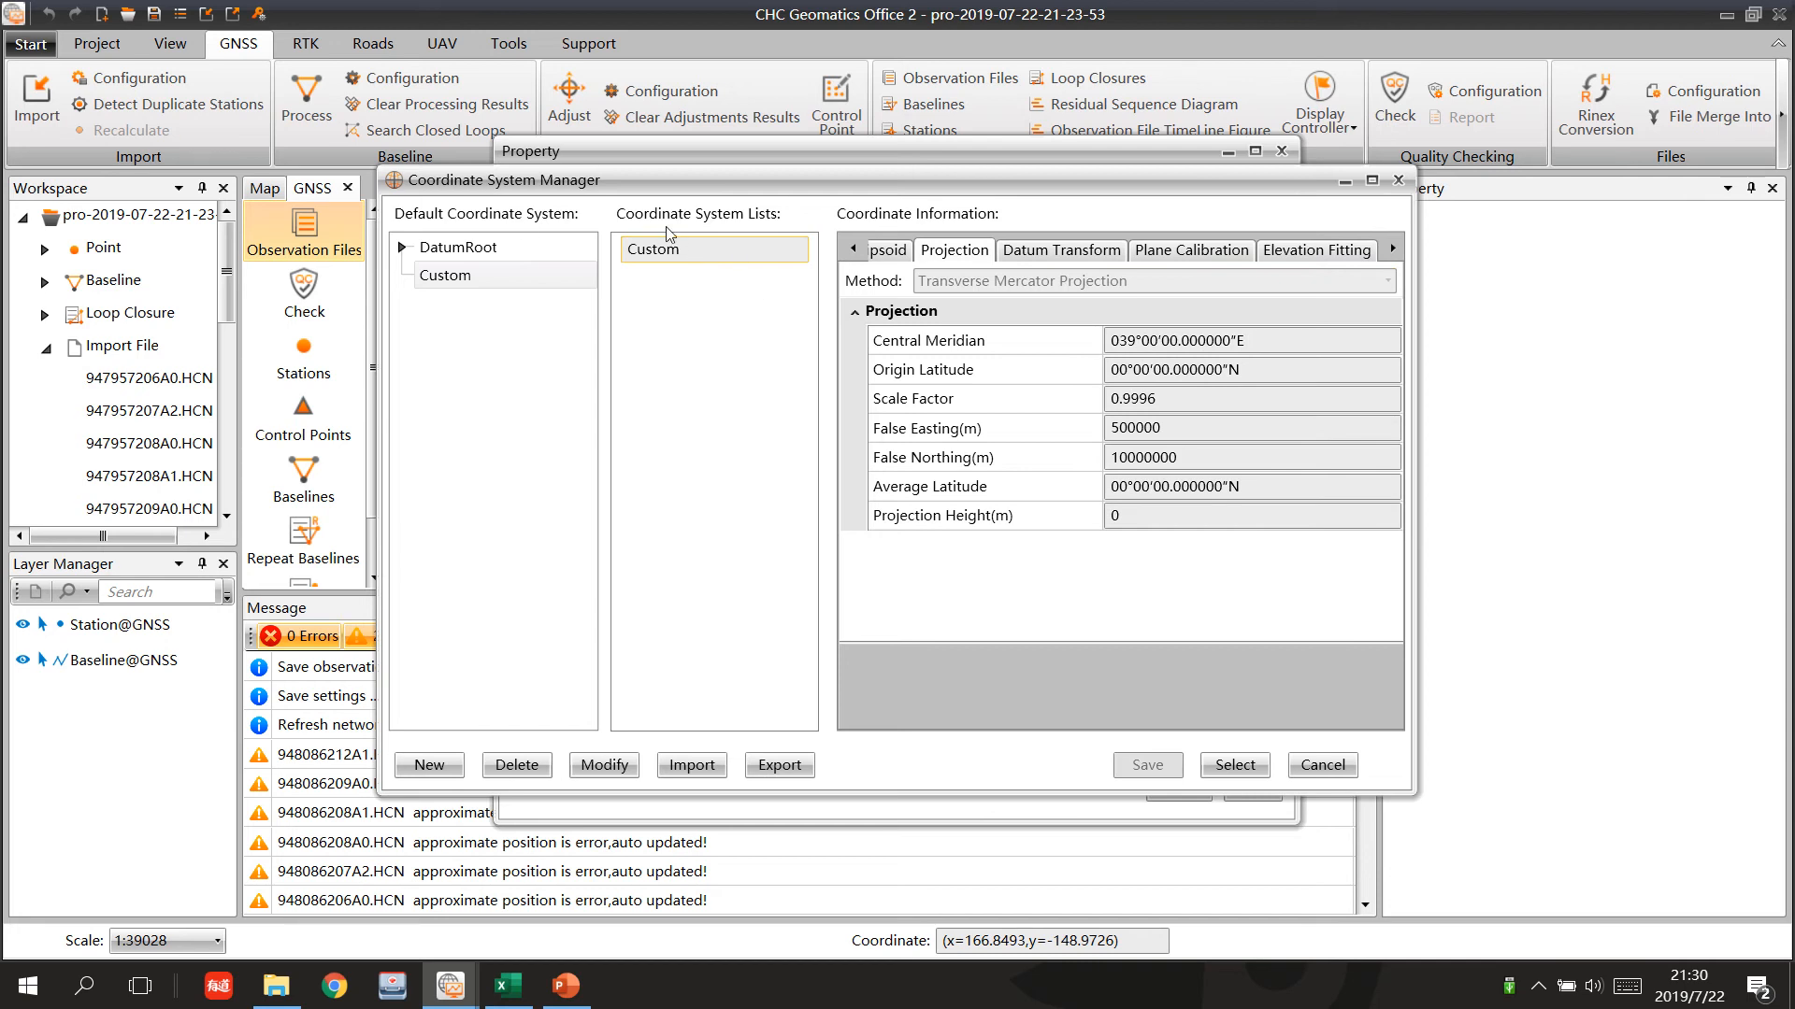
click(1235, 765)
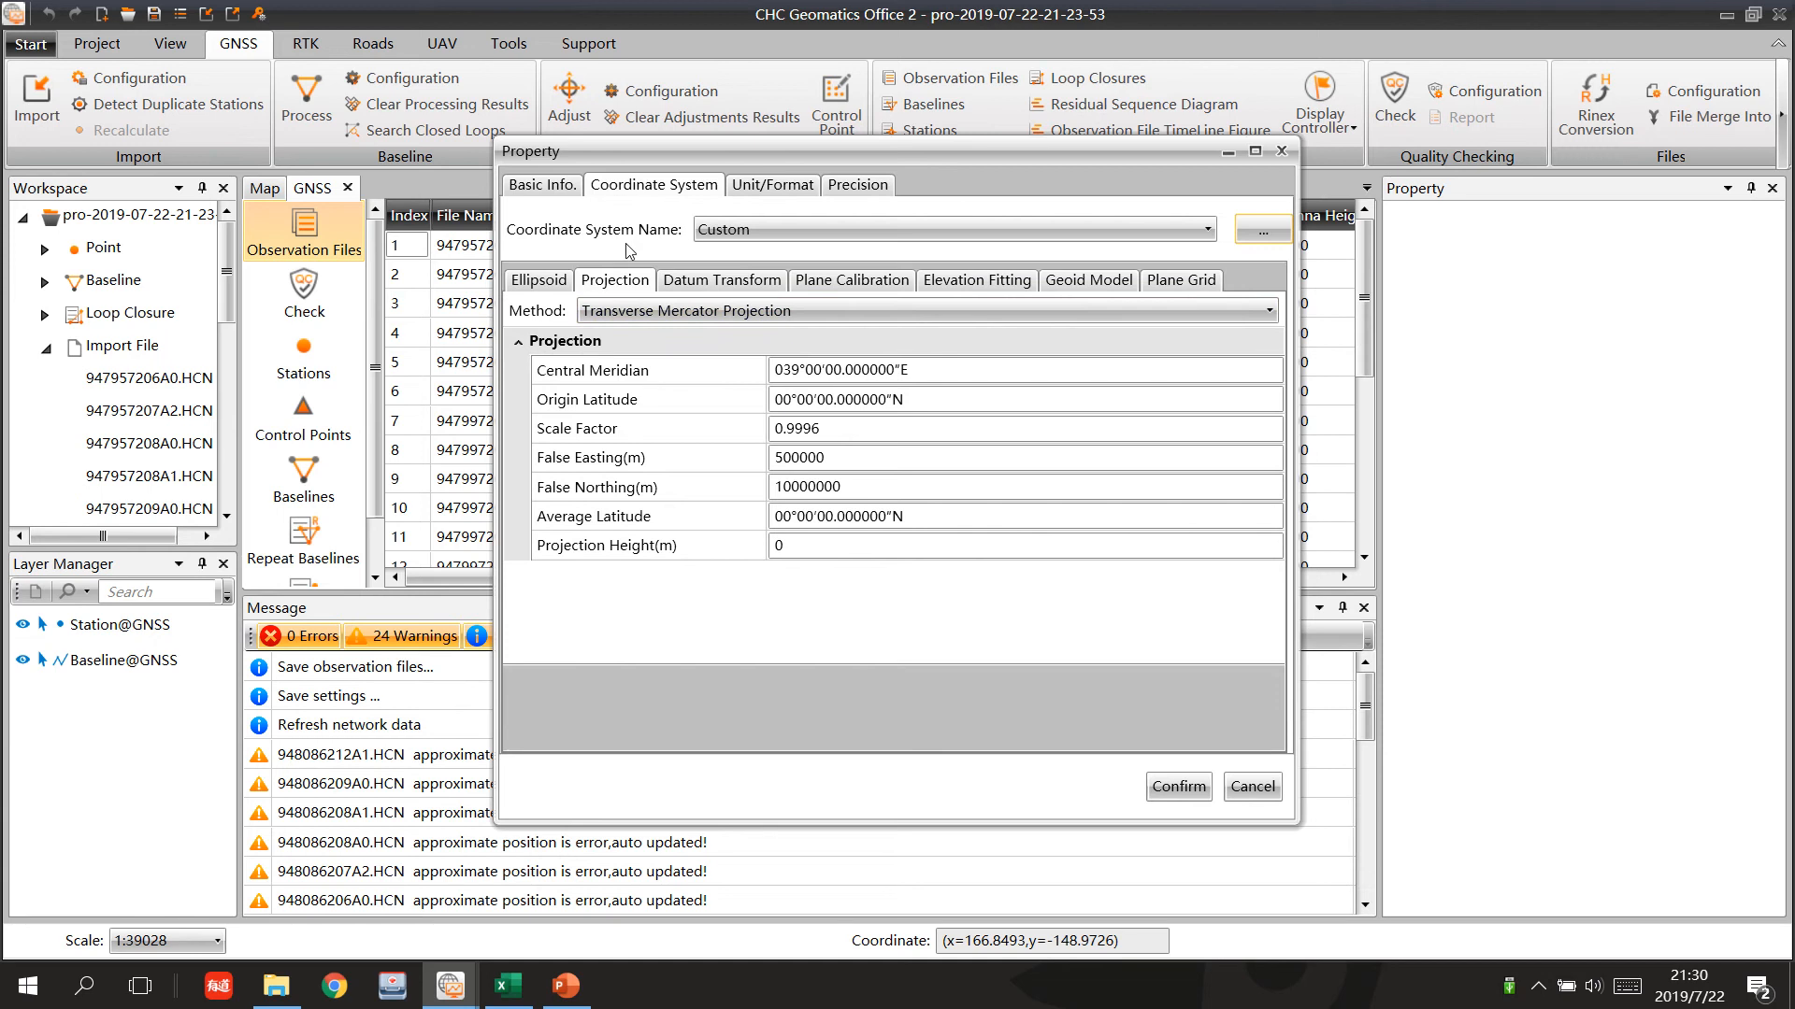
click(742, 229)
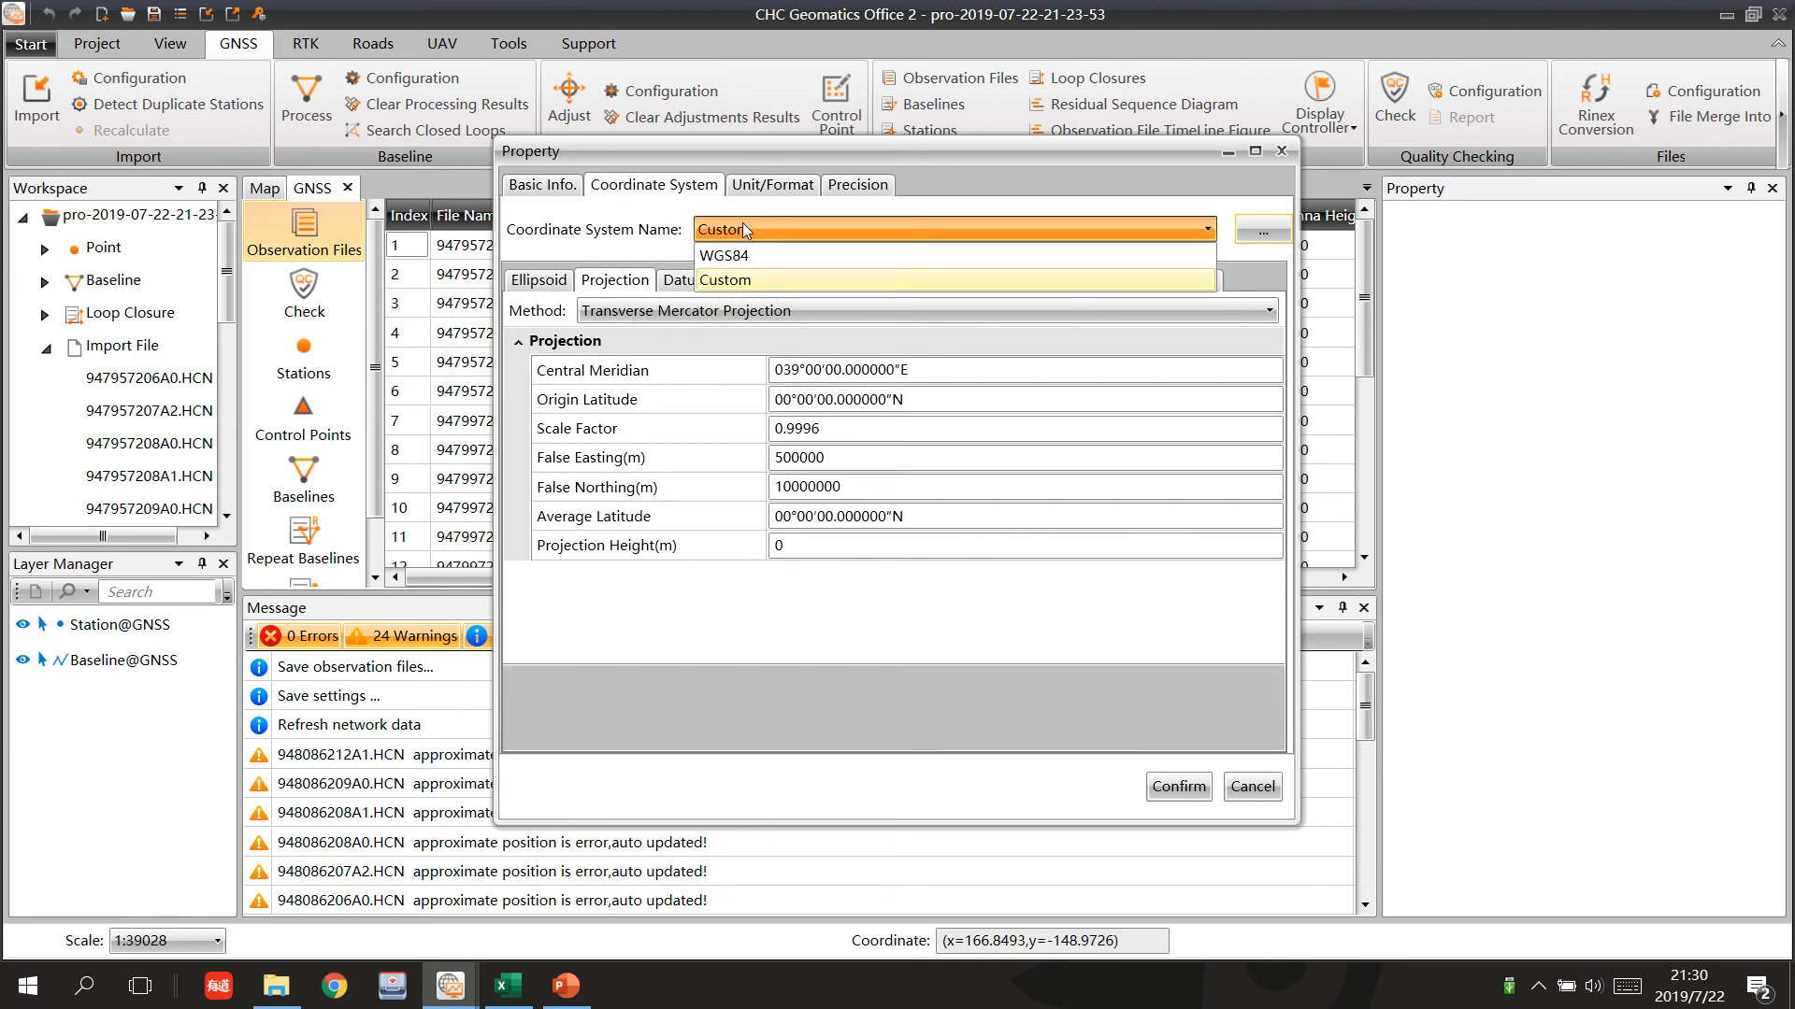
click(727, 281)
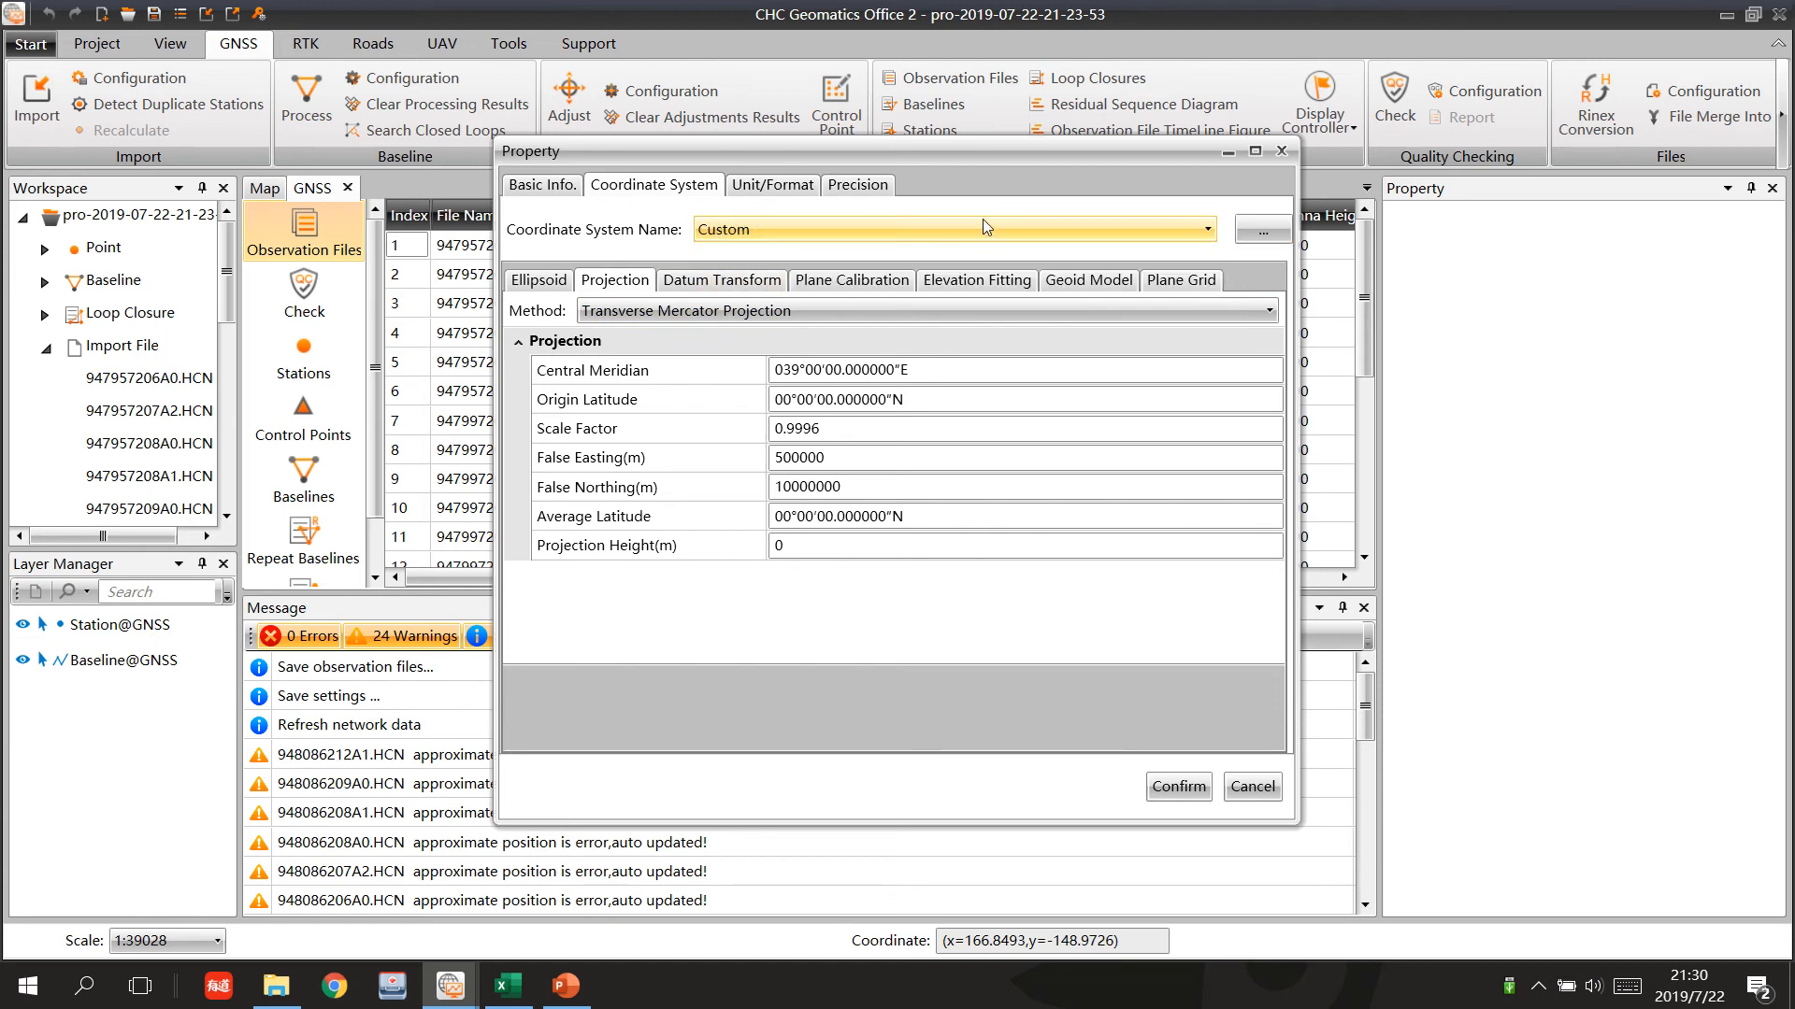
Check the ellipsoid and projection parameters of the Custom system and confirm the project properties.
click(539, 280)
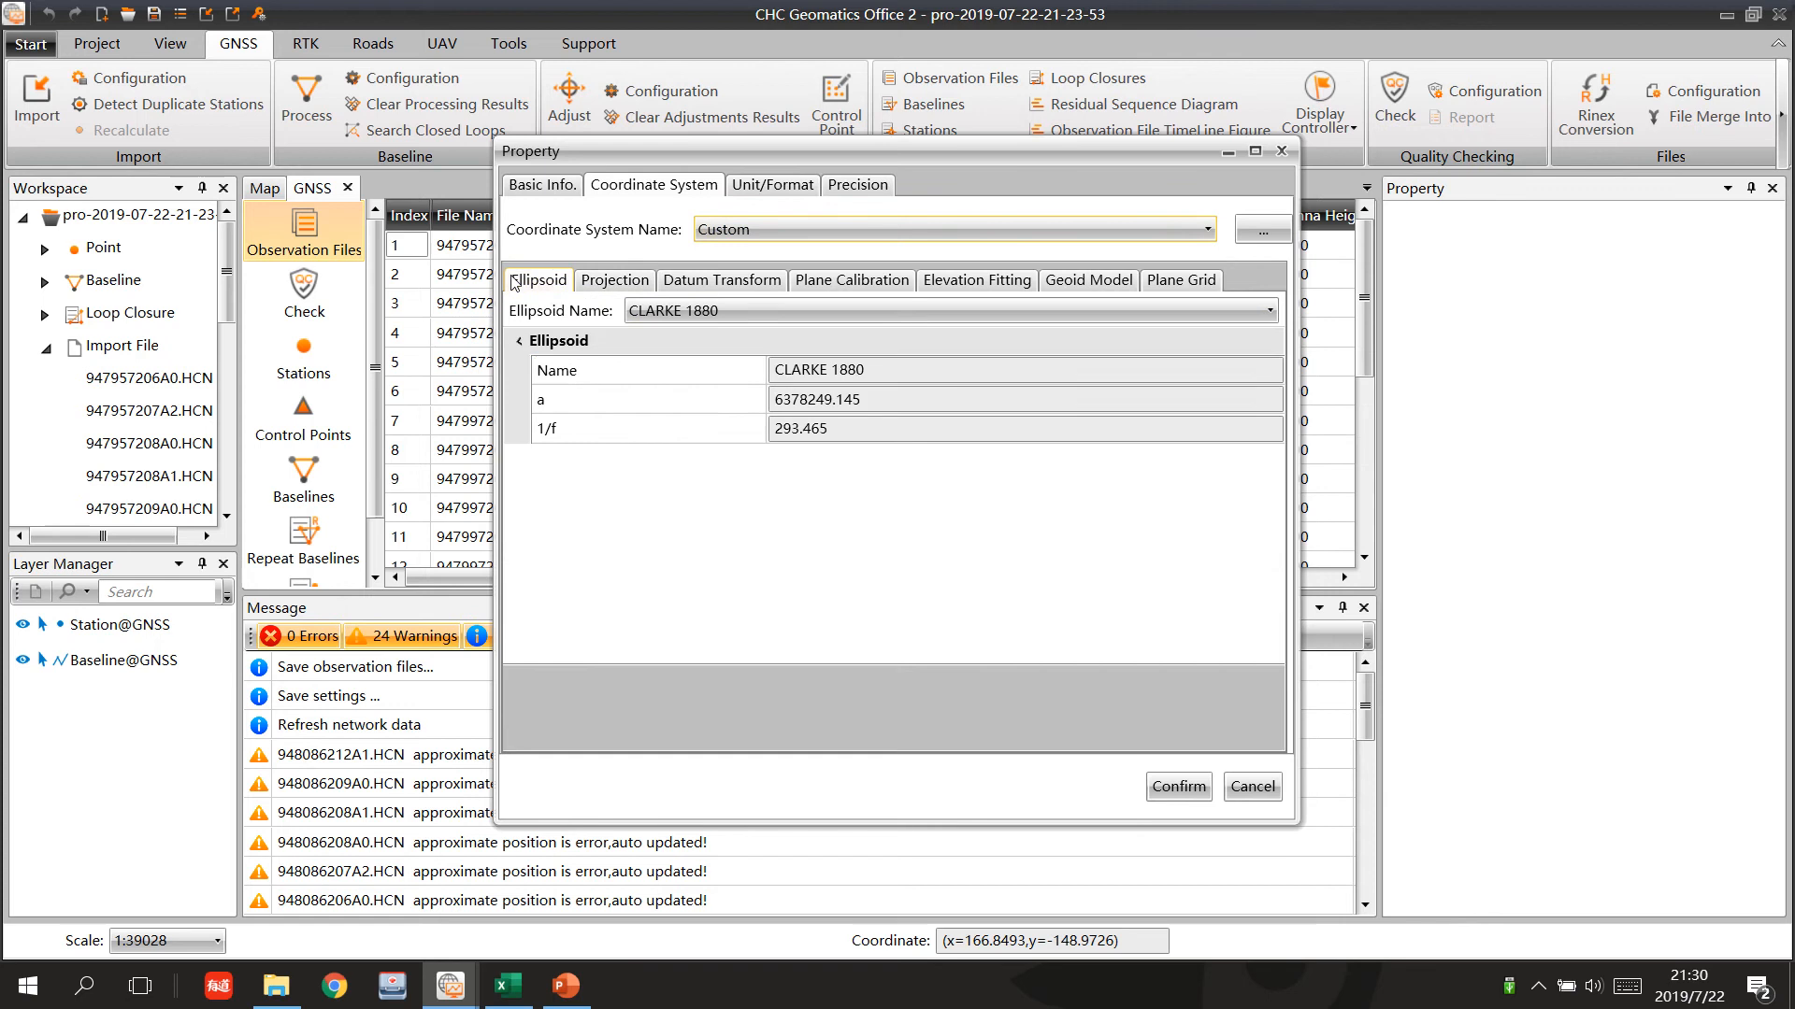
click(644, 283)
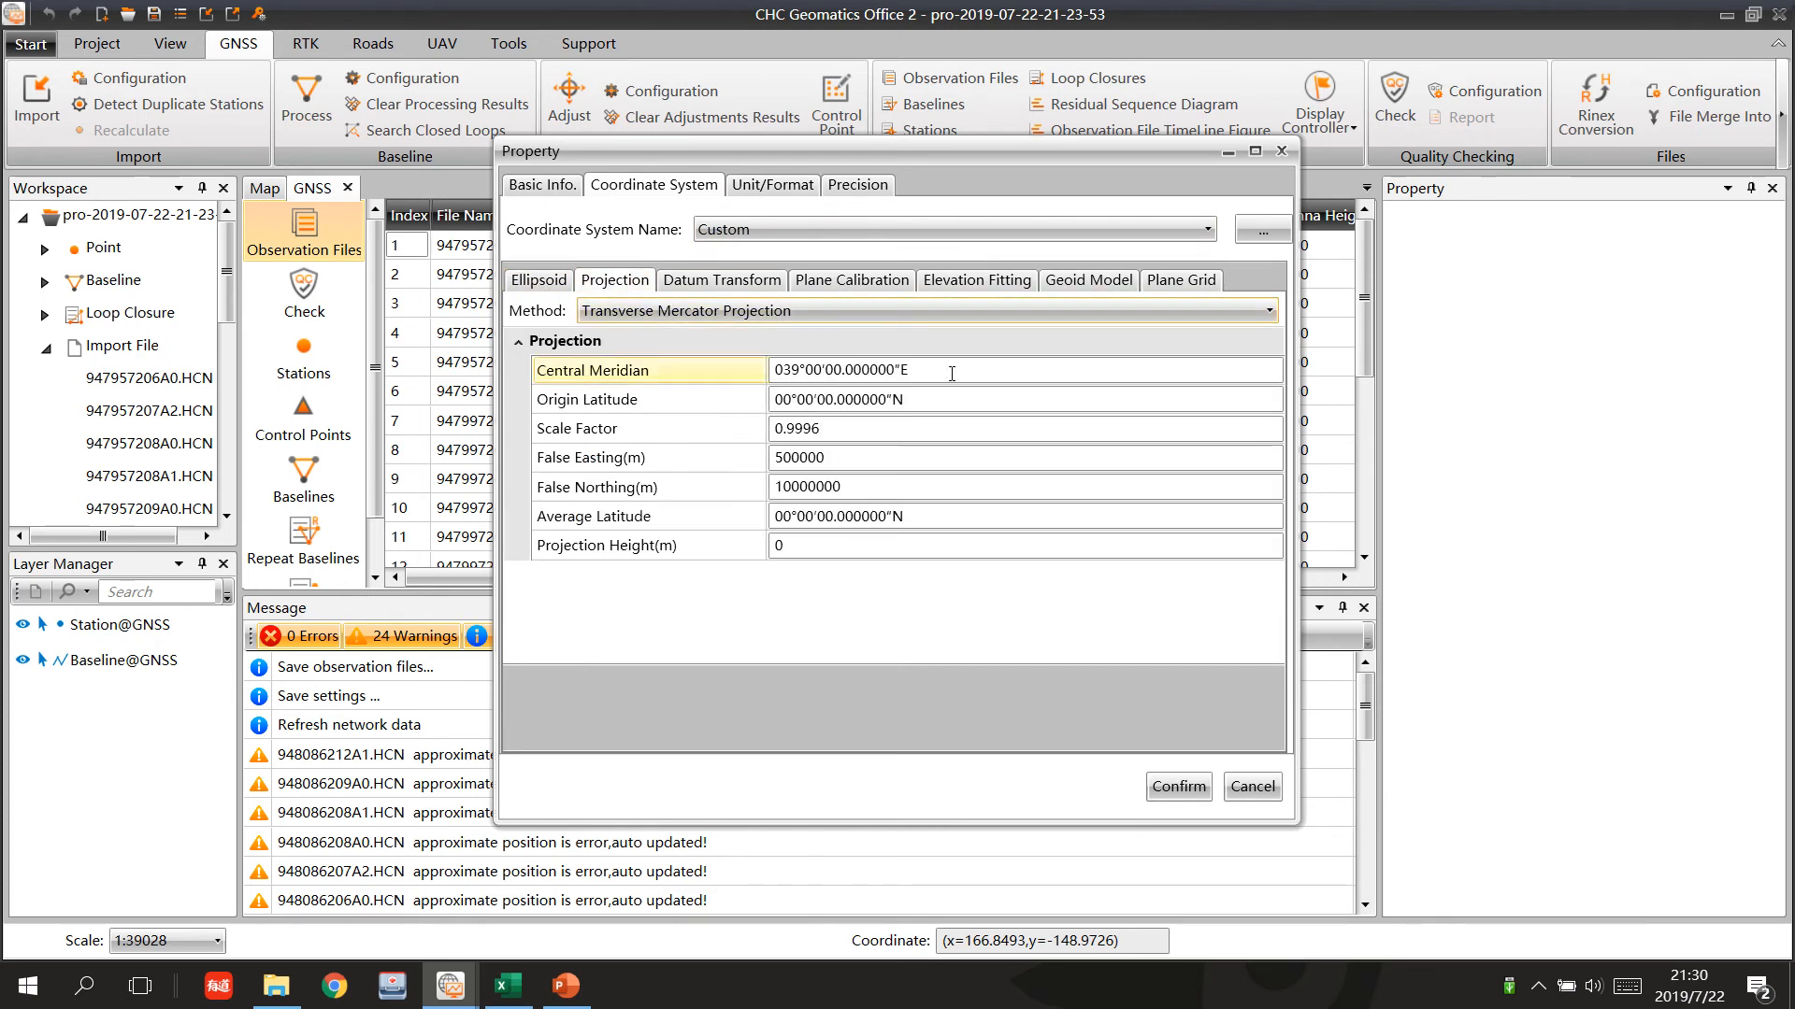
click(1179, 786)
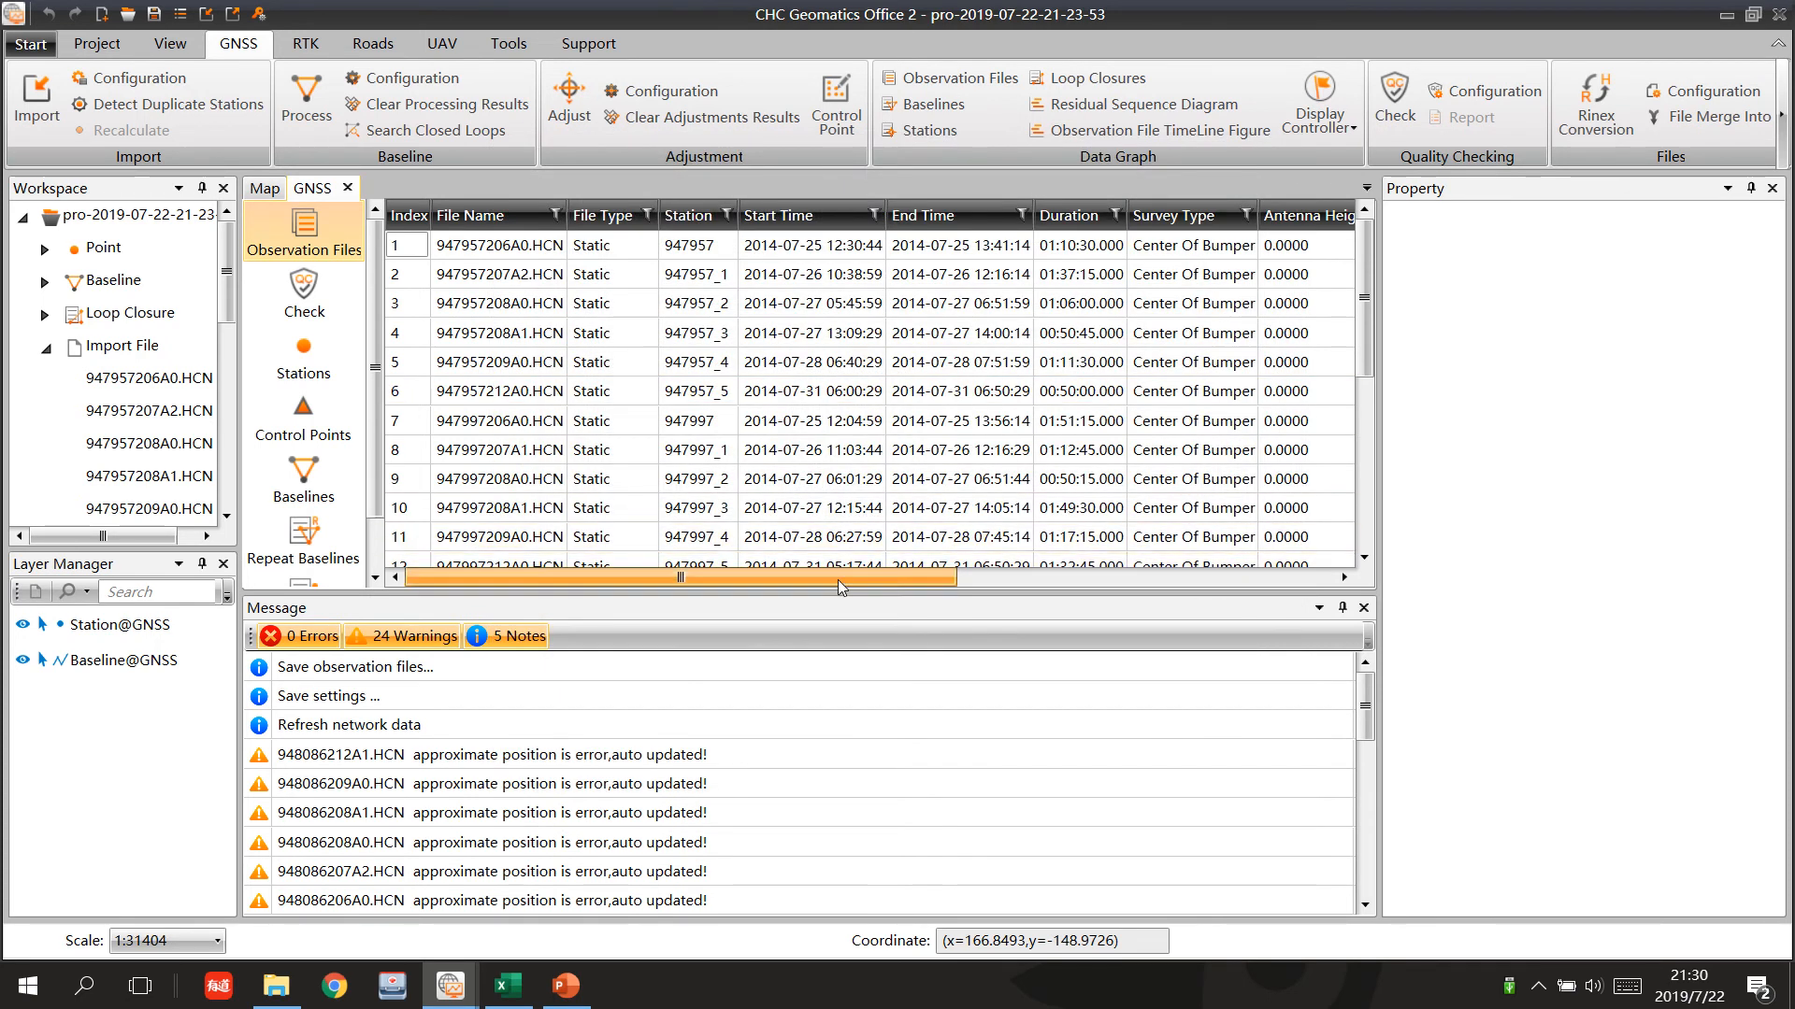
Review the antenna height and time columns of the observation files, and widen the Start Time and Over Time columns in the Excel workbook.
mouse_move(804, 579)
mouse_down()
mouse_move(843, 587)
mouse_move(806, 584)
mouse_up()
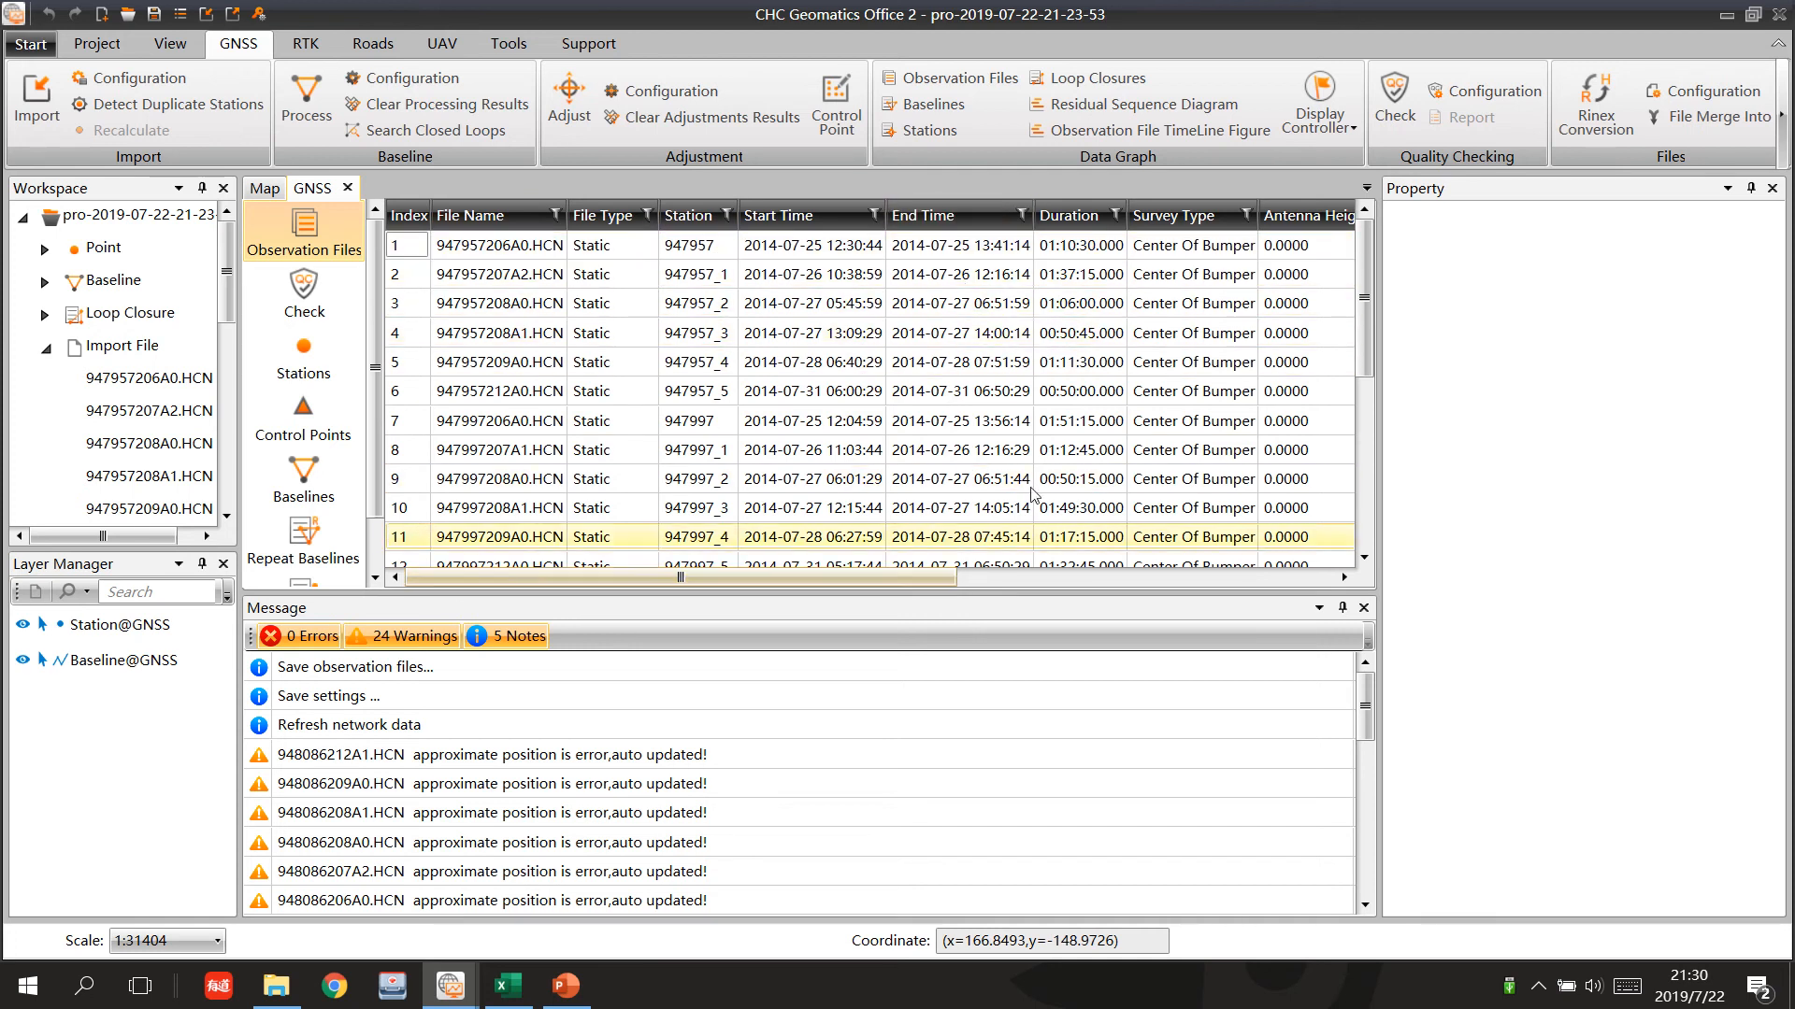
drag(890, 576, 912, 580)
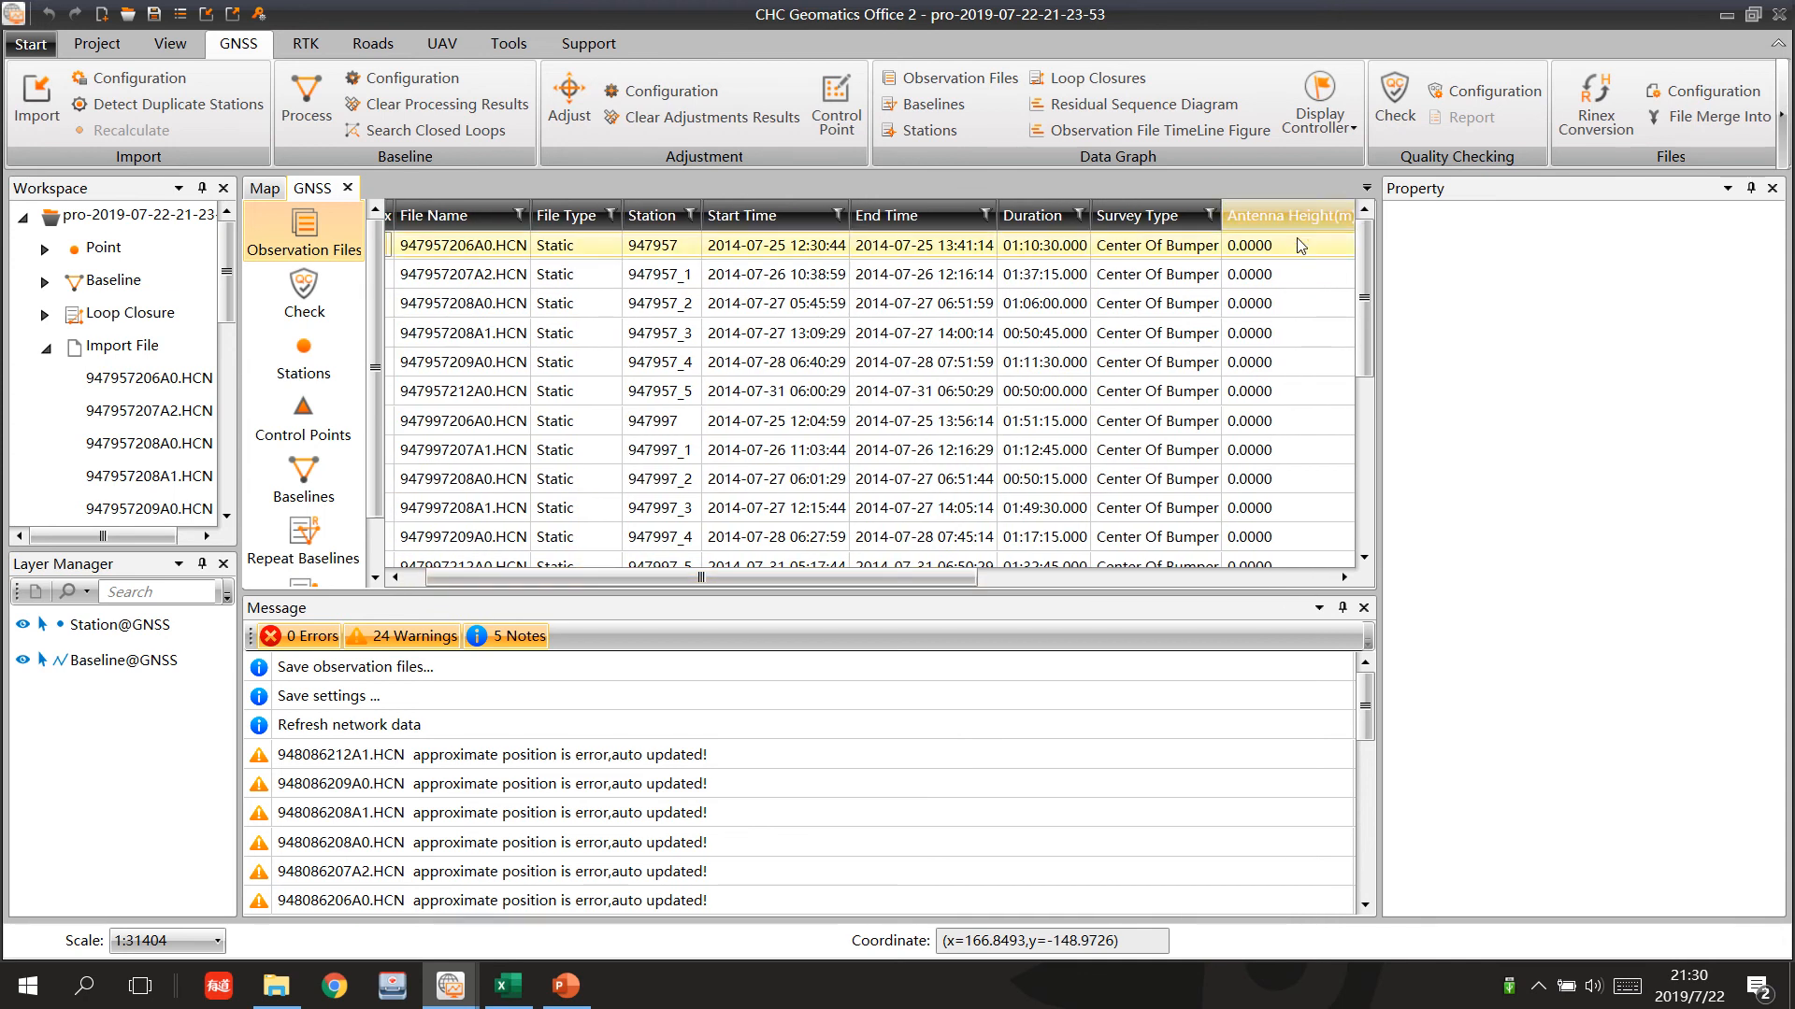
drag(798, 579, 794, 580)
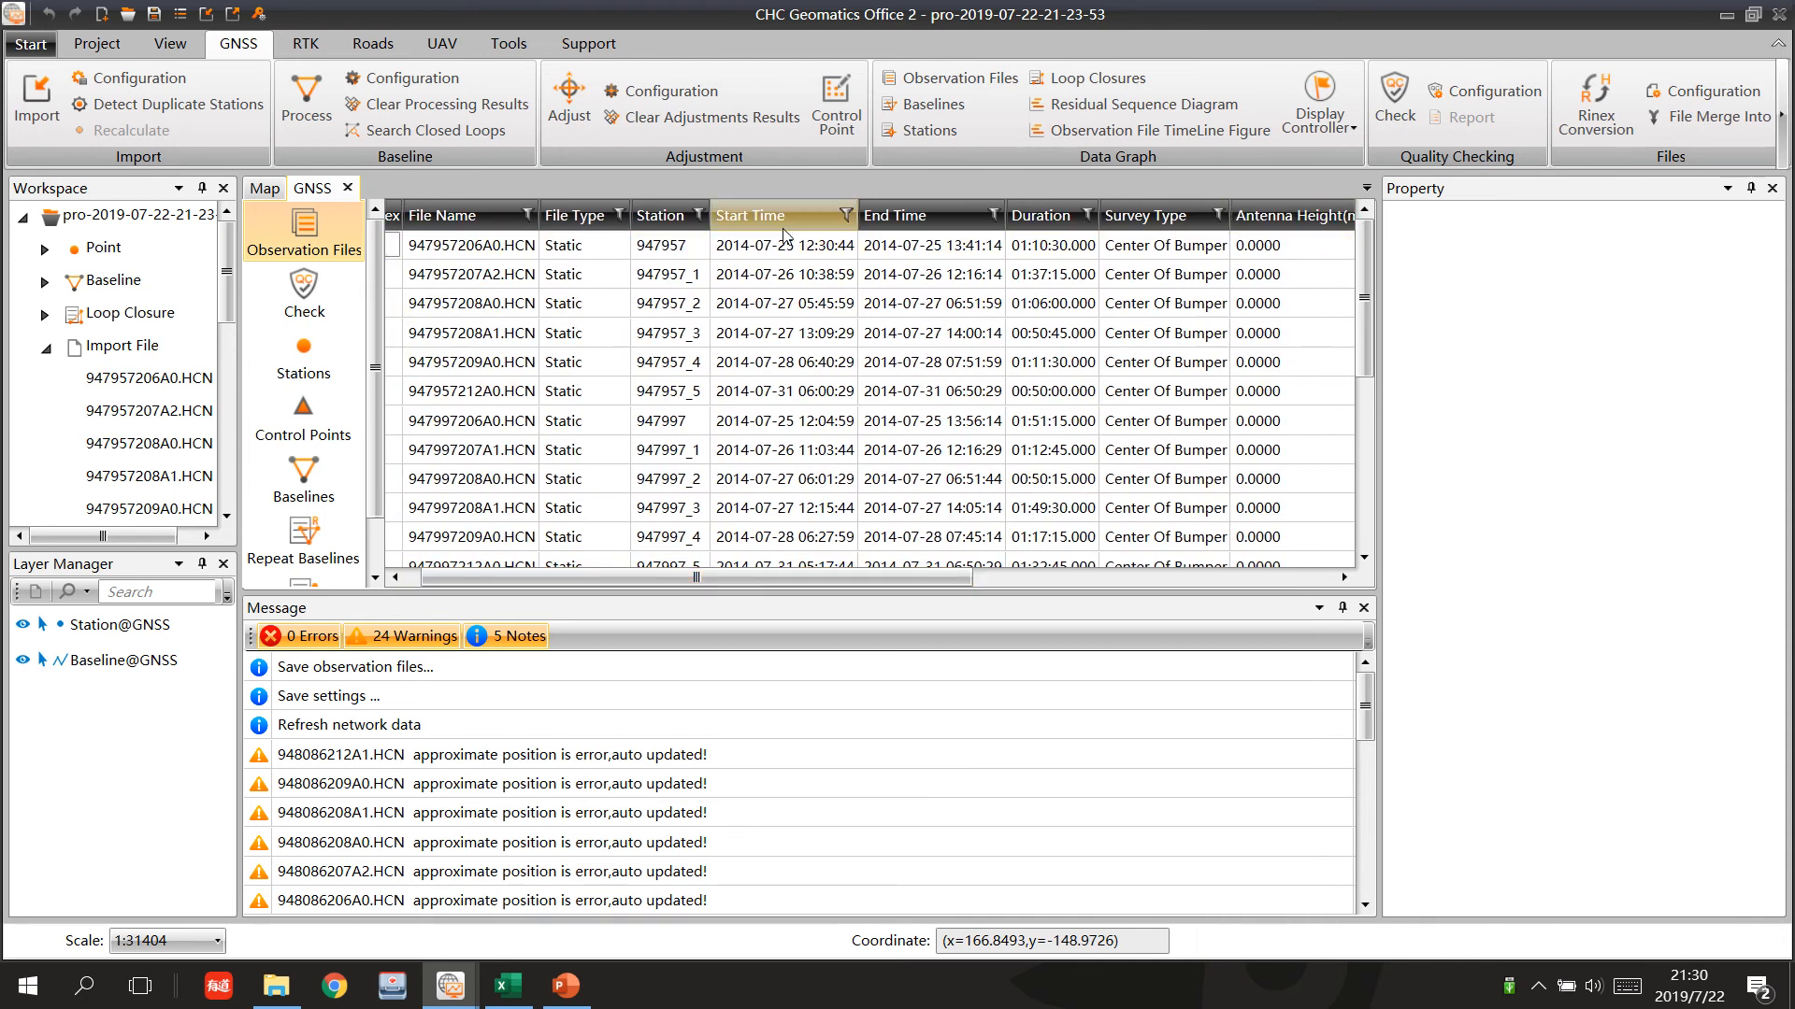
mouse_move(507, 986)
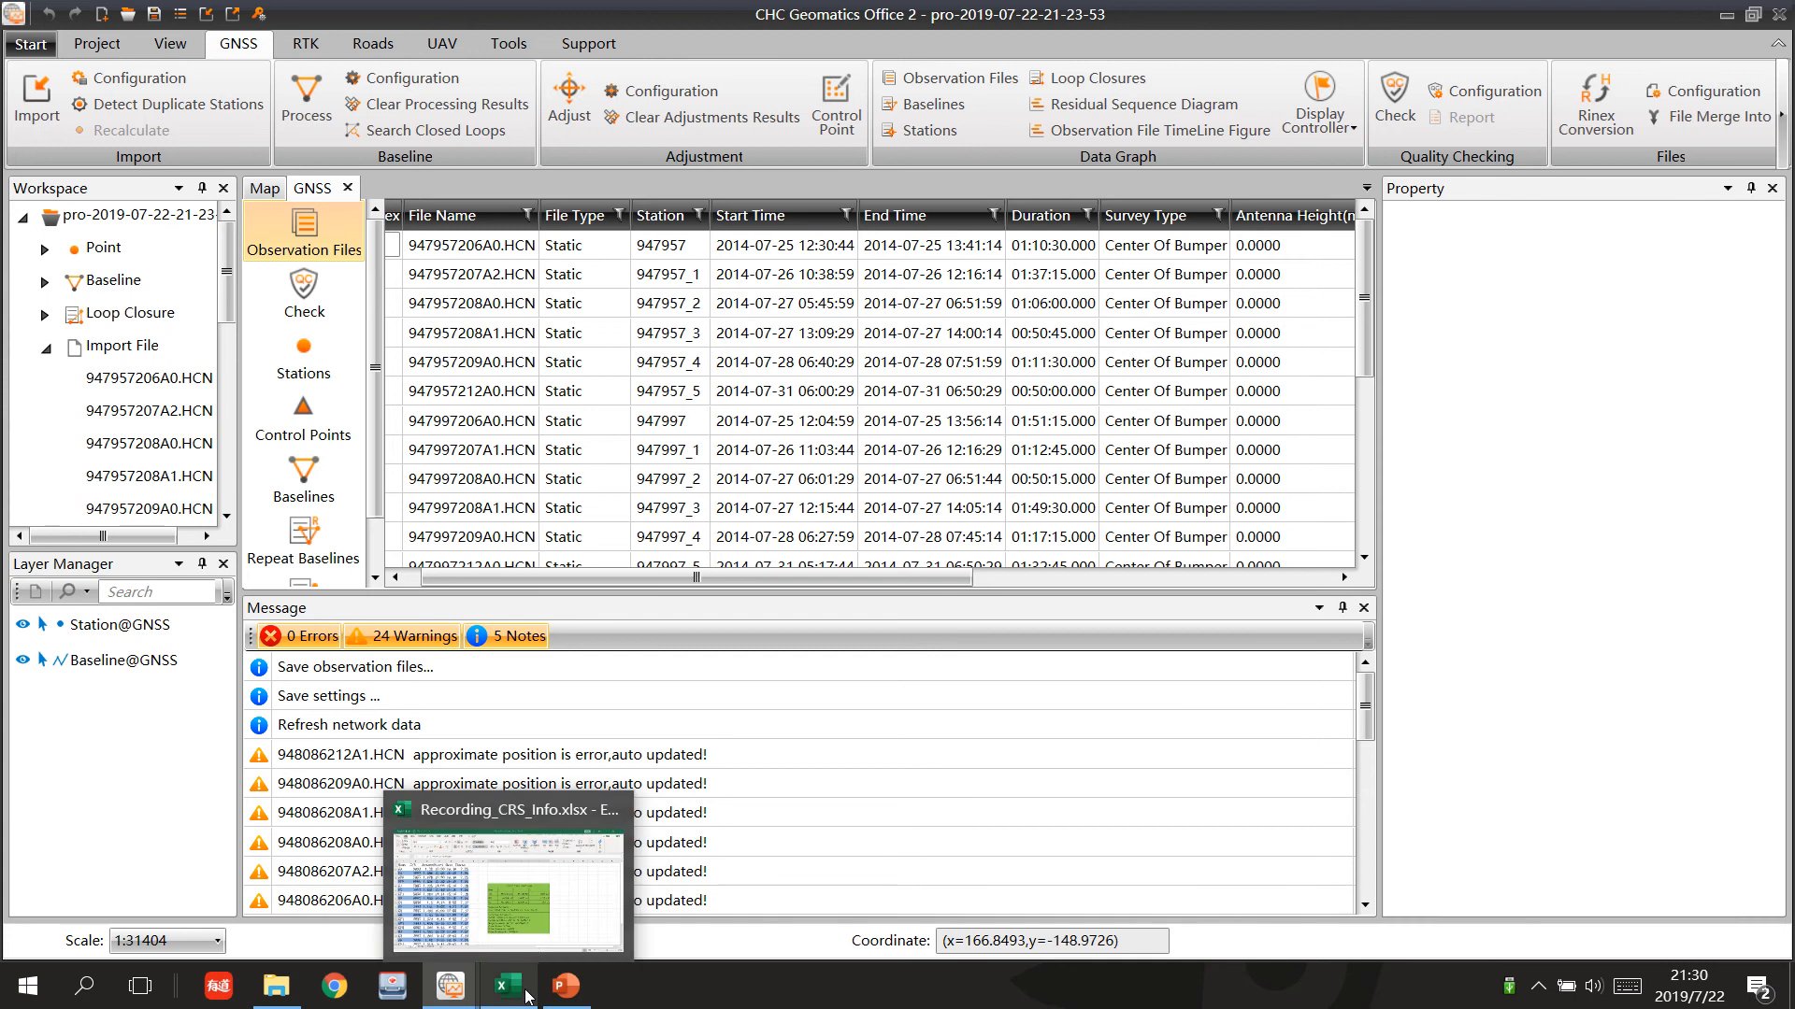
click(529, 951)
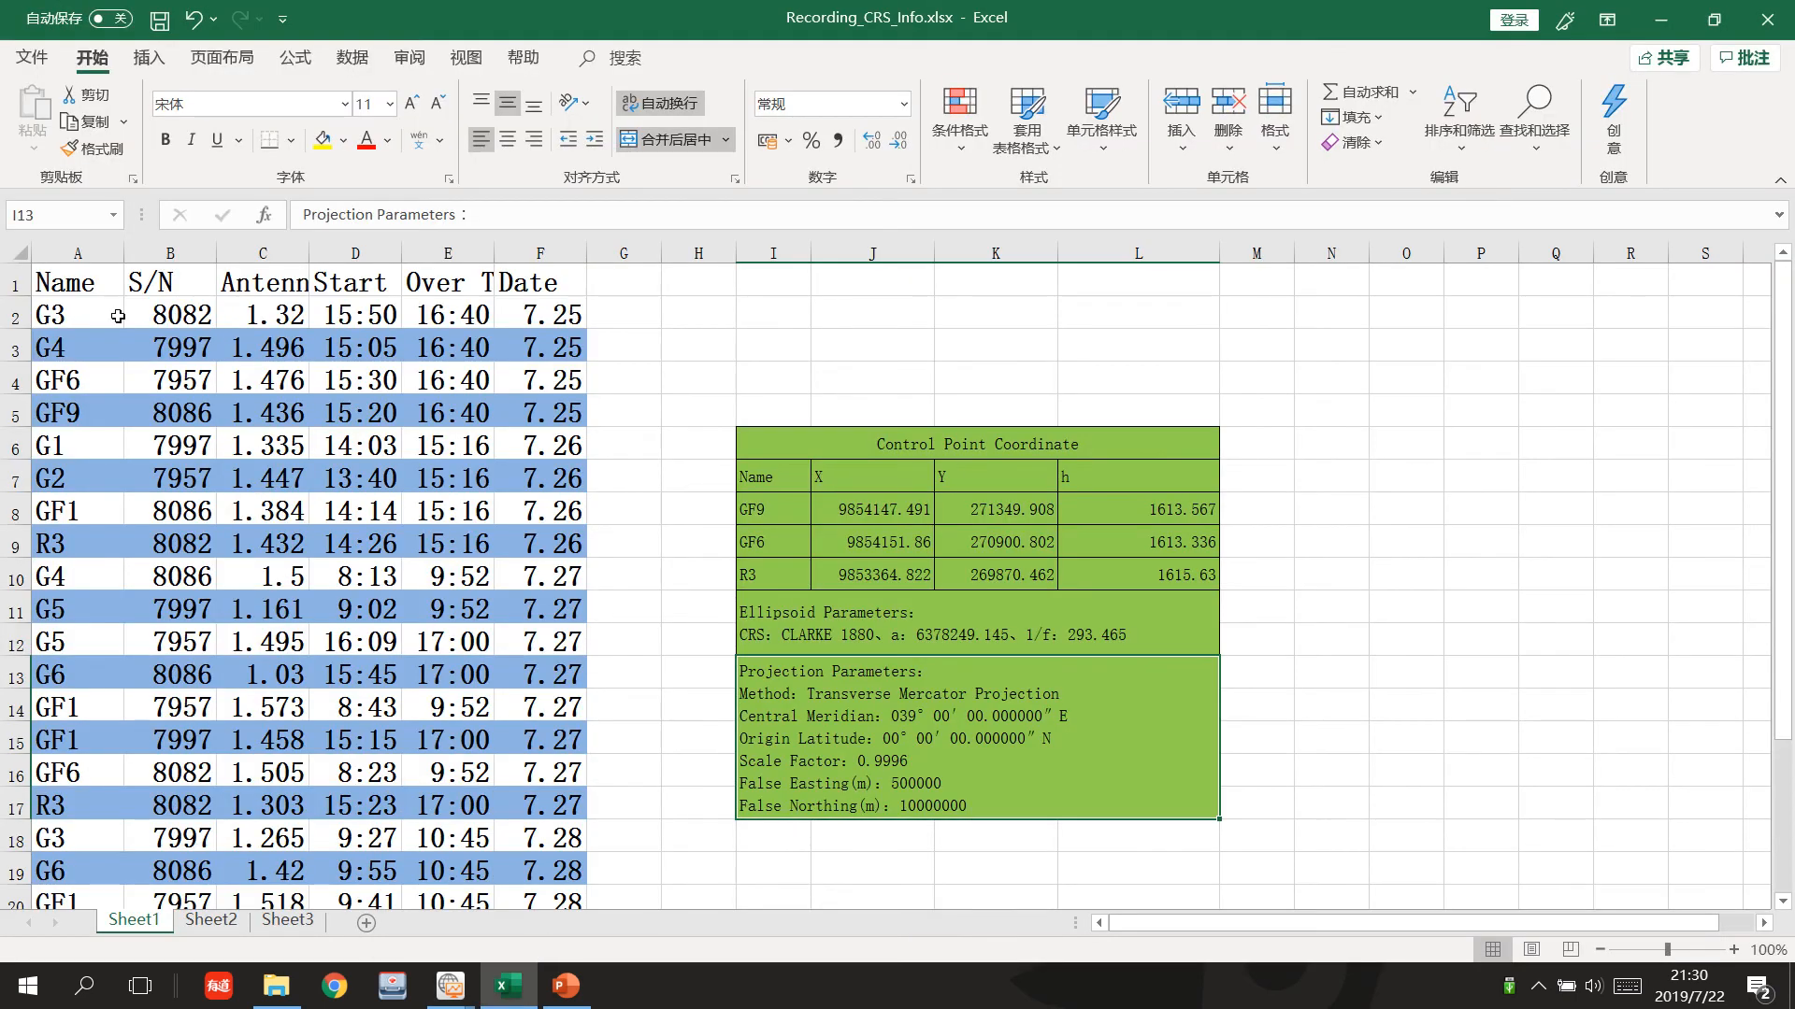
drag(402, 253, 467, 248)
double_click(560, 253)
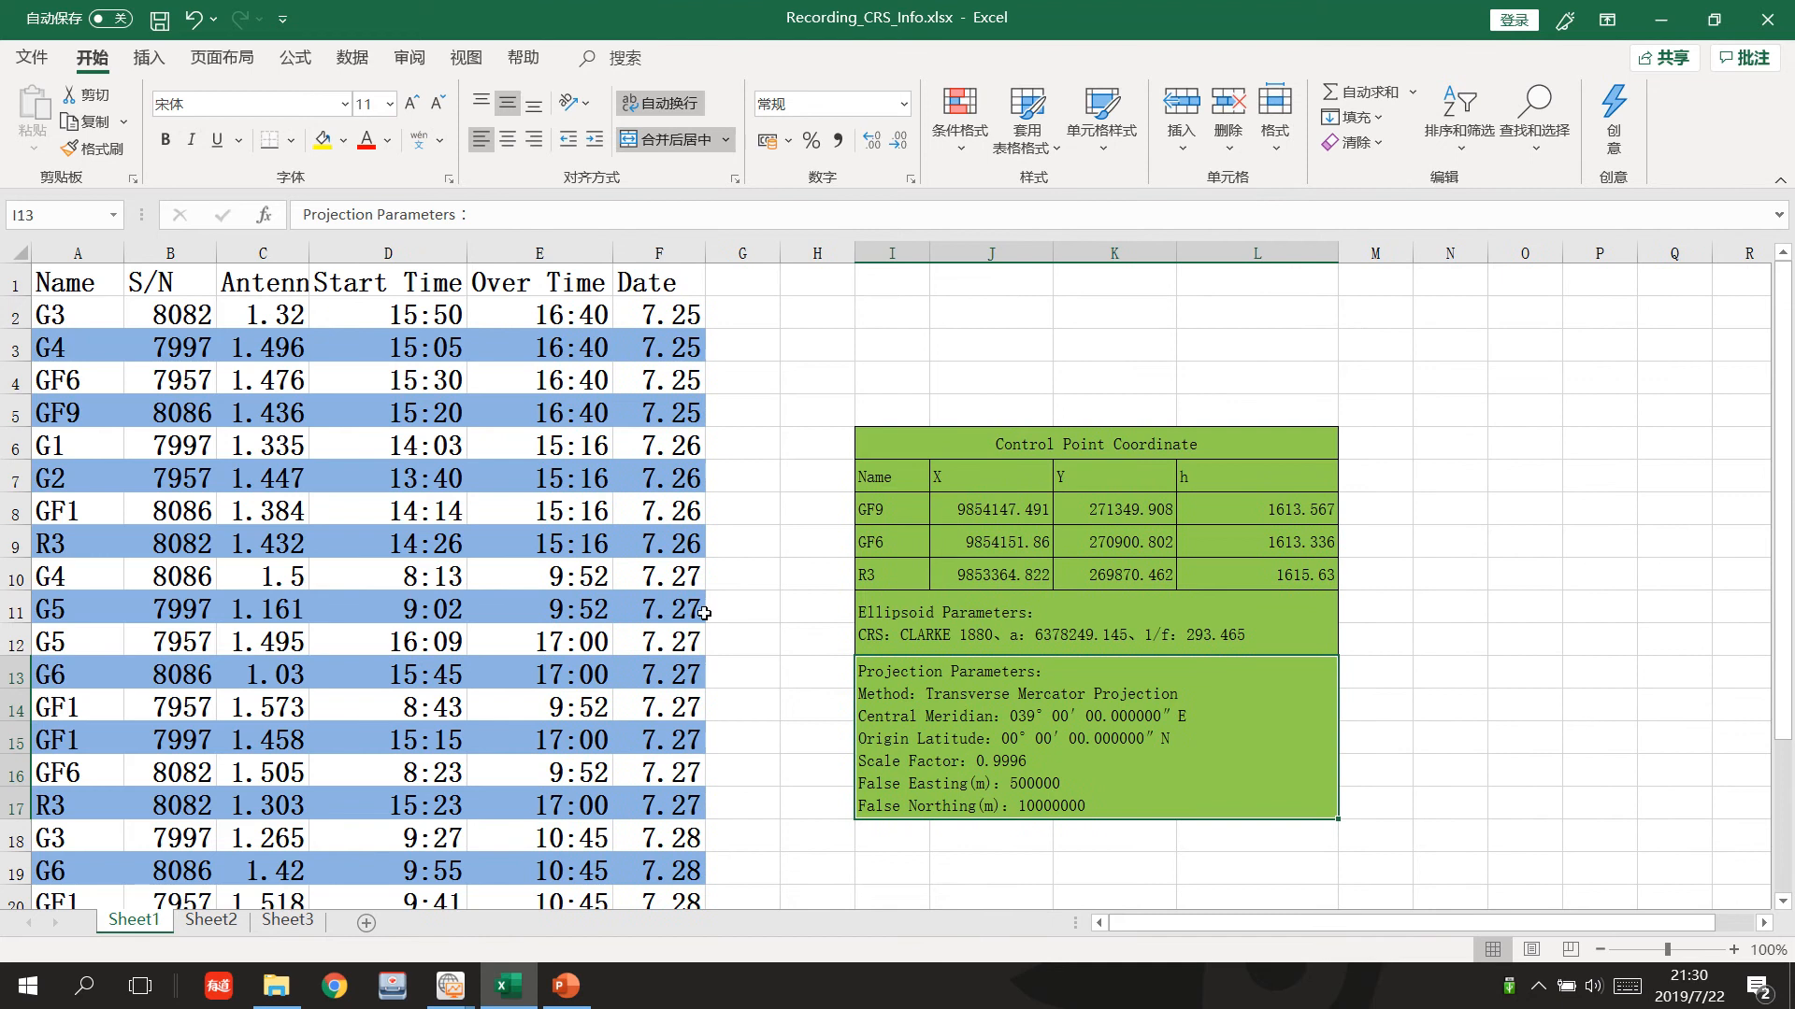
Compare the first observation file's start and end times in CHC Geomatics Office 2 with the times recorded in the Excel workbook.
mouse_move(574, 989)
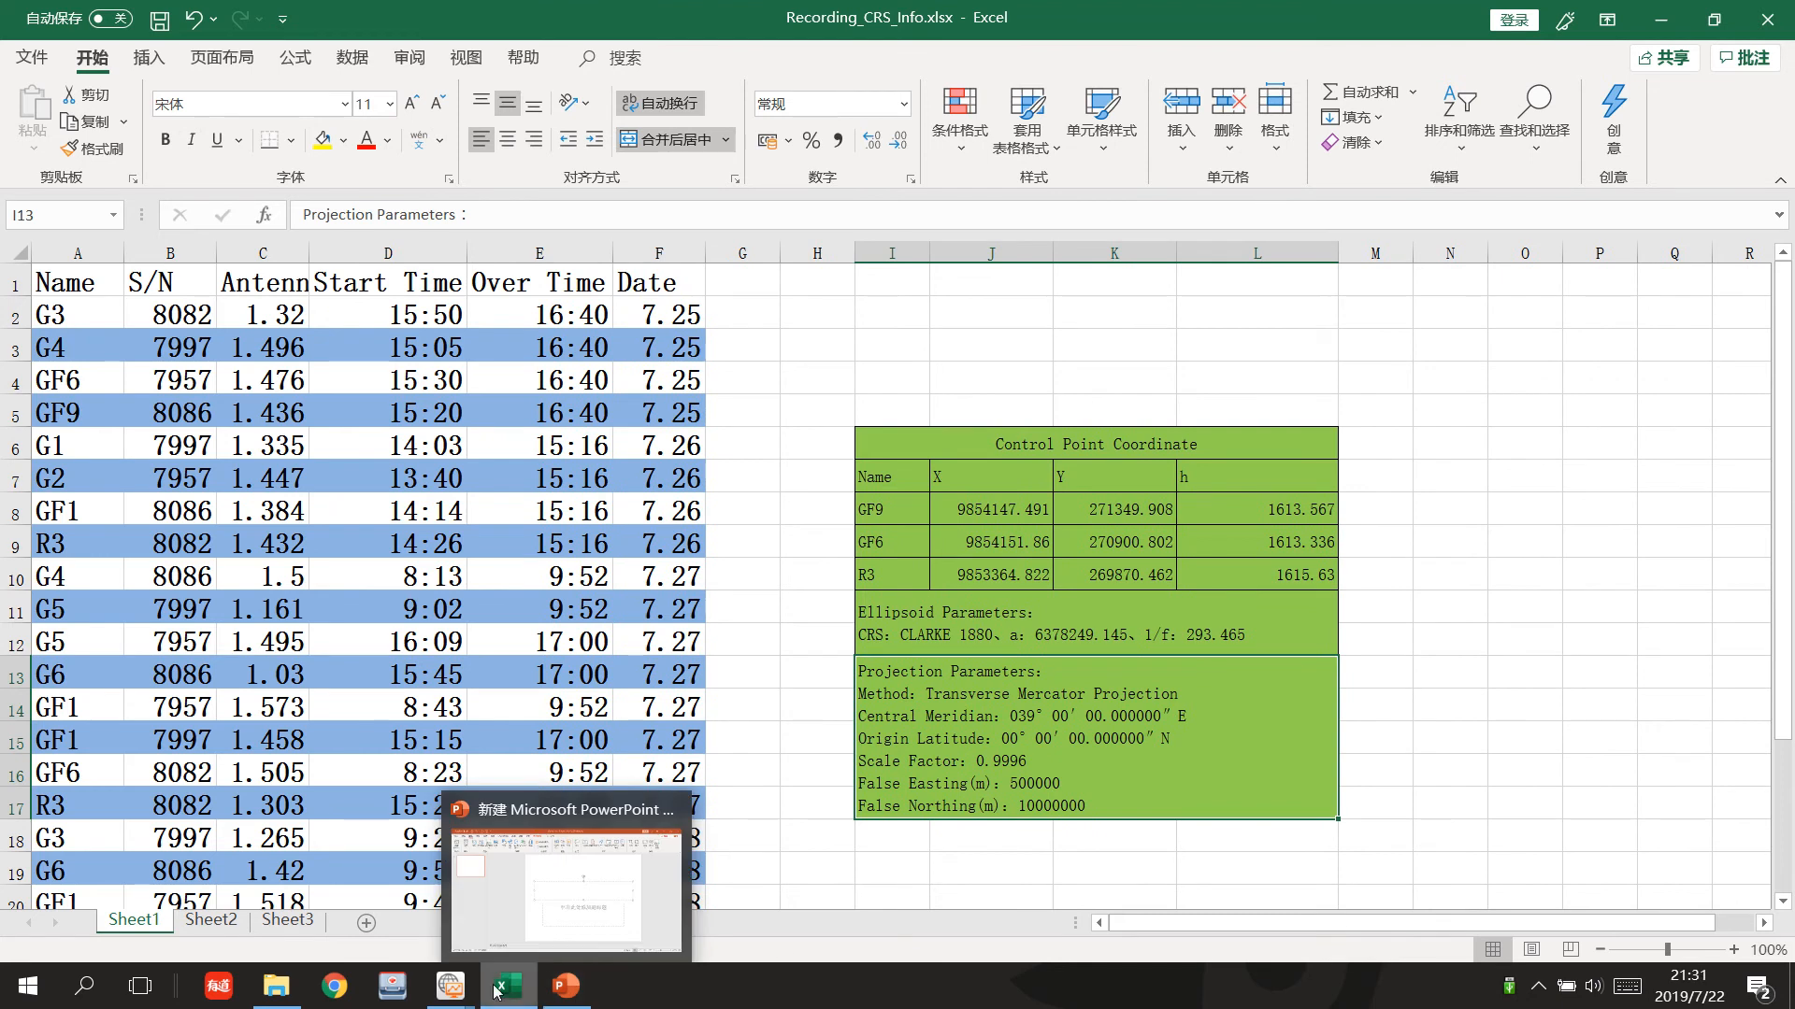
mouse_move(449, 986)
click(318, 898)
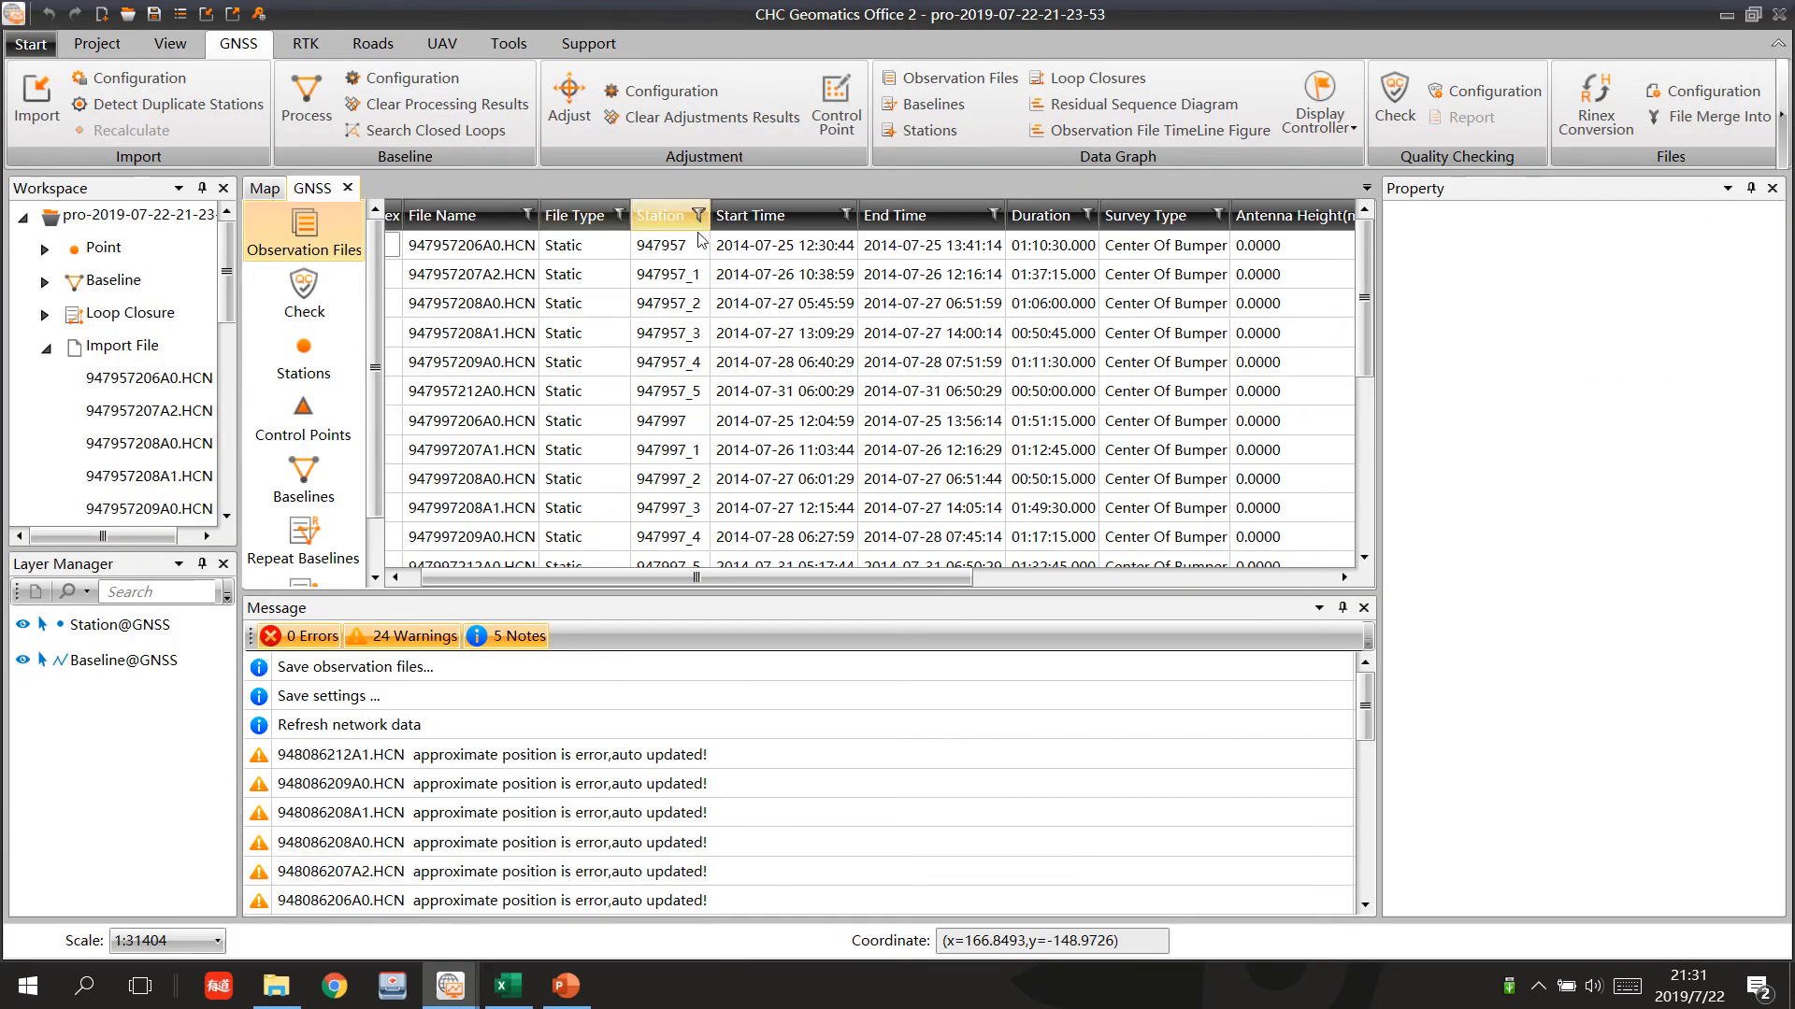
click(885, 272)
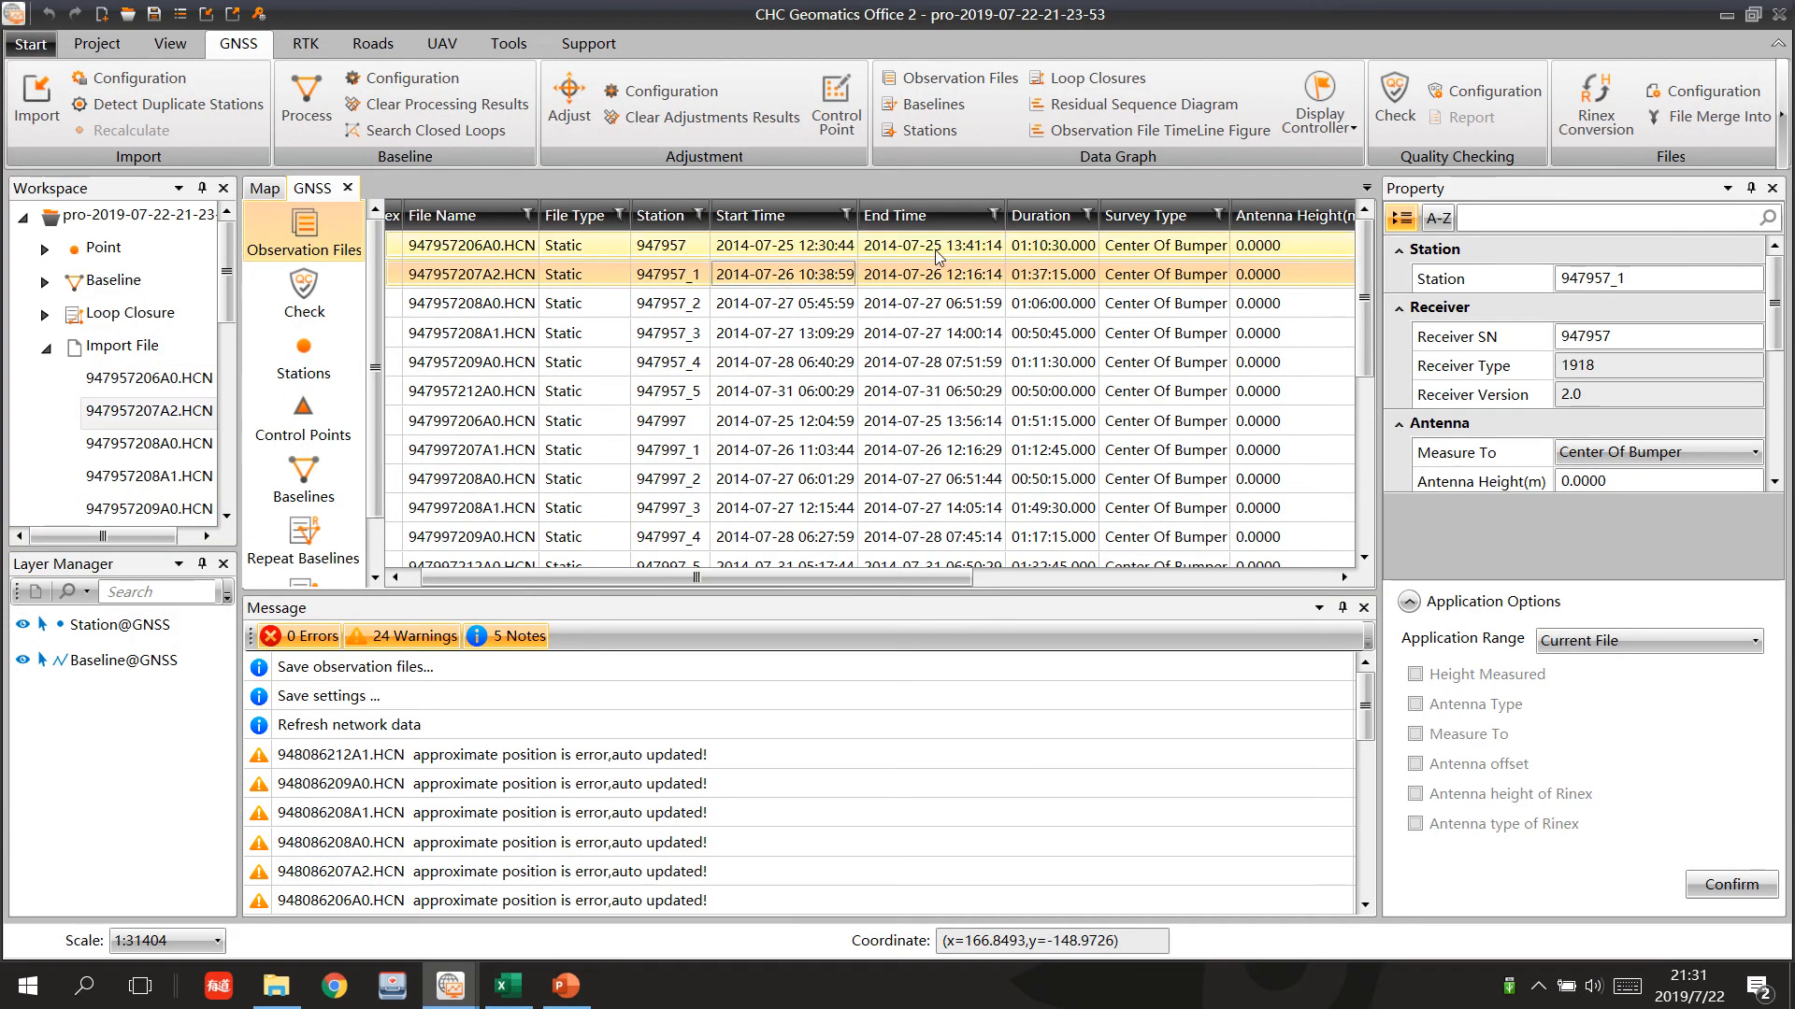
key(Up)
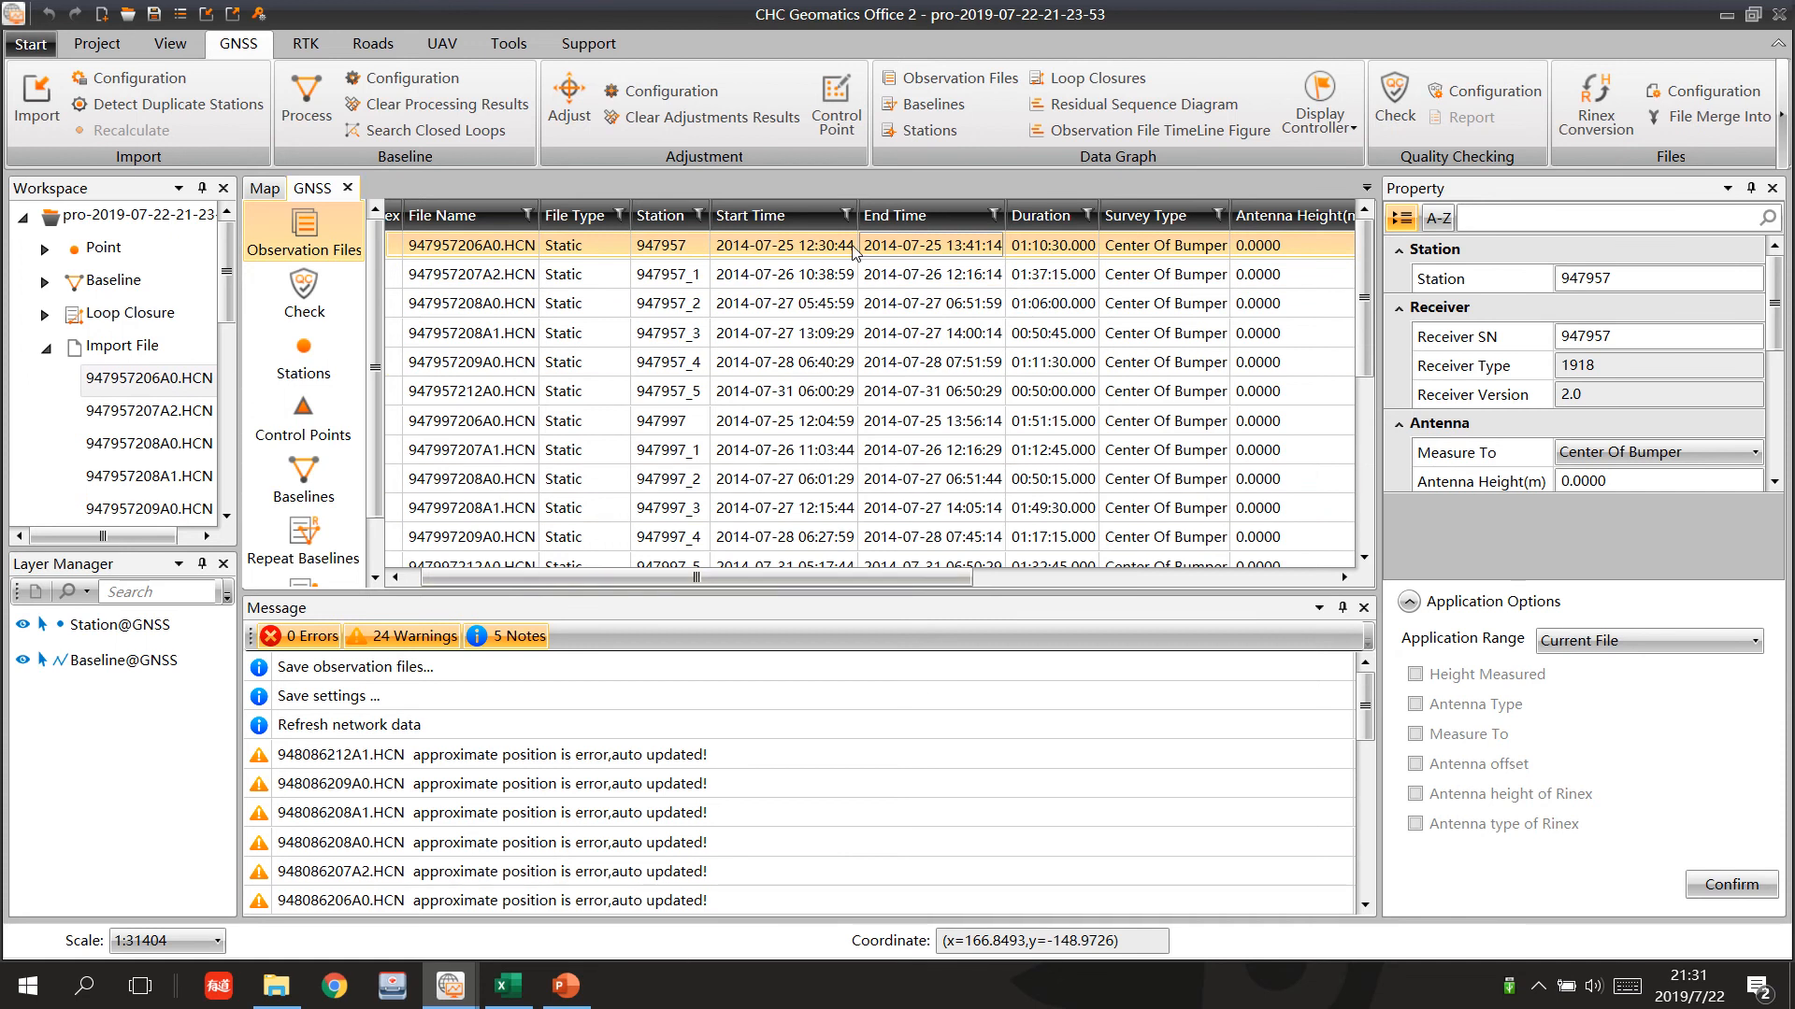
mouse_move(508, 986)
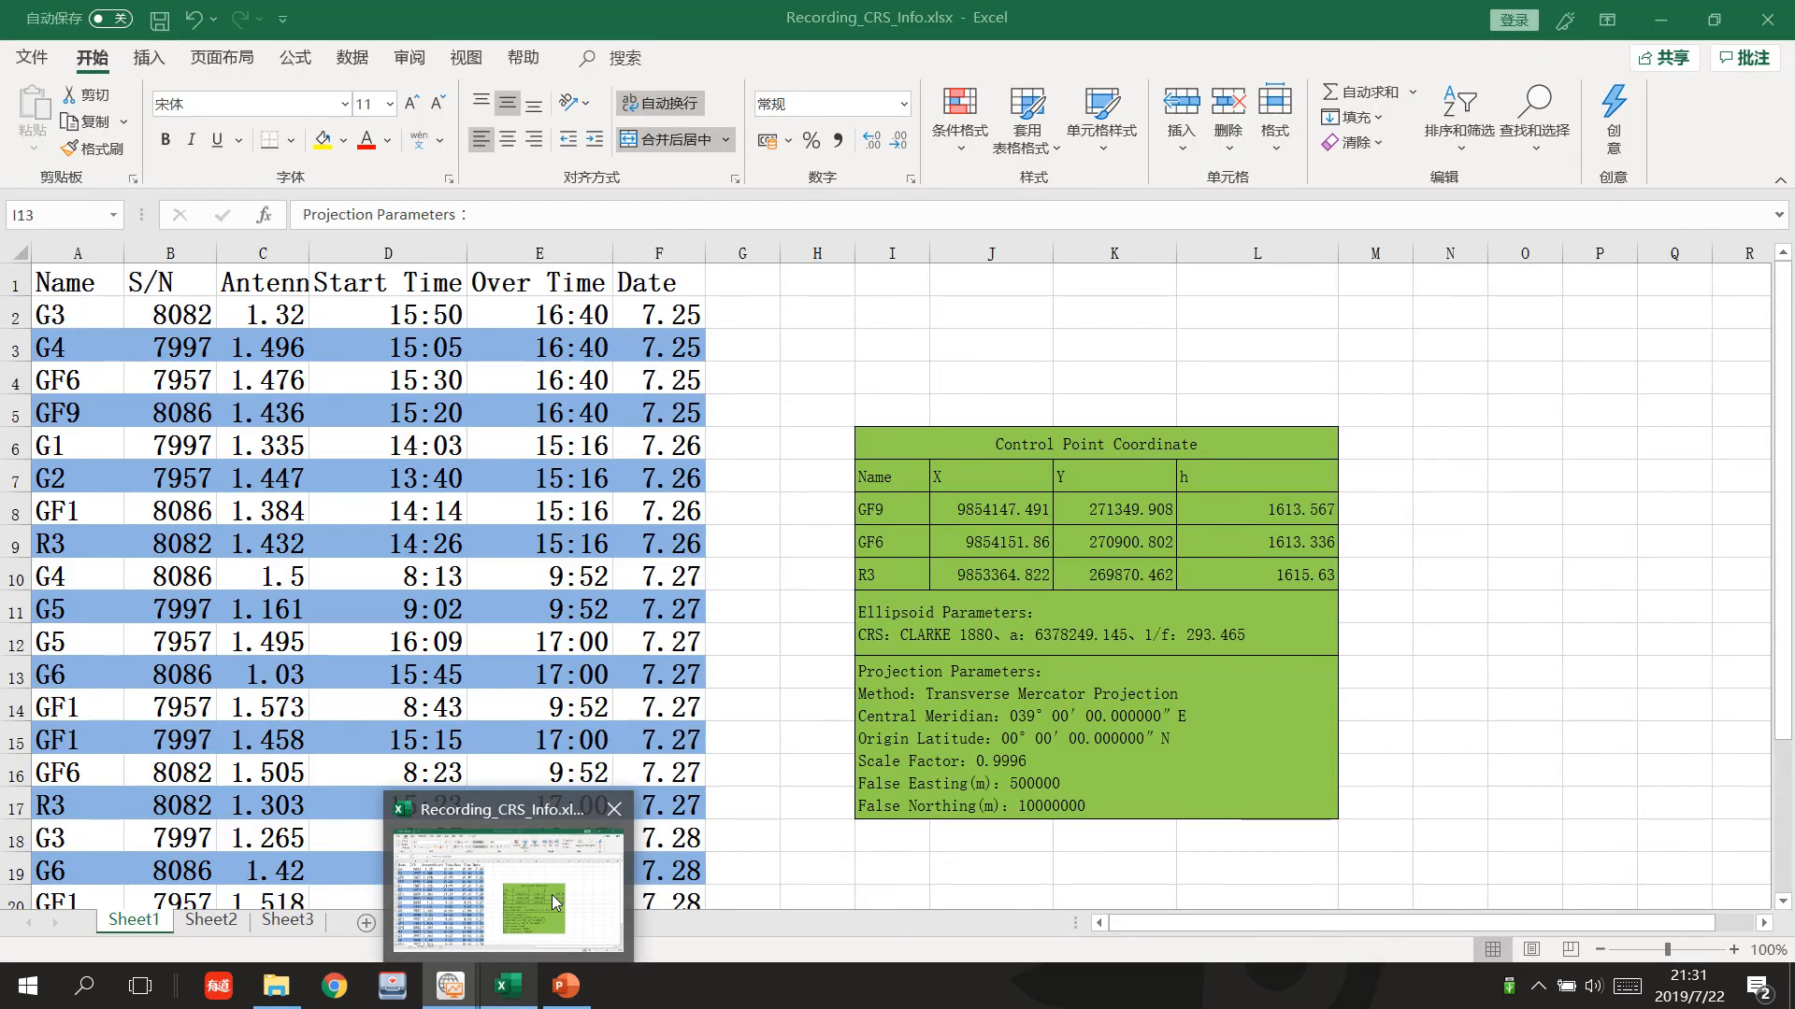
click(556, 902)
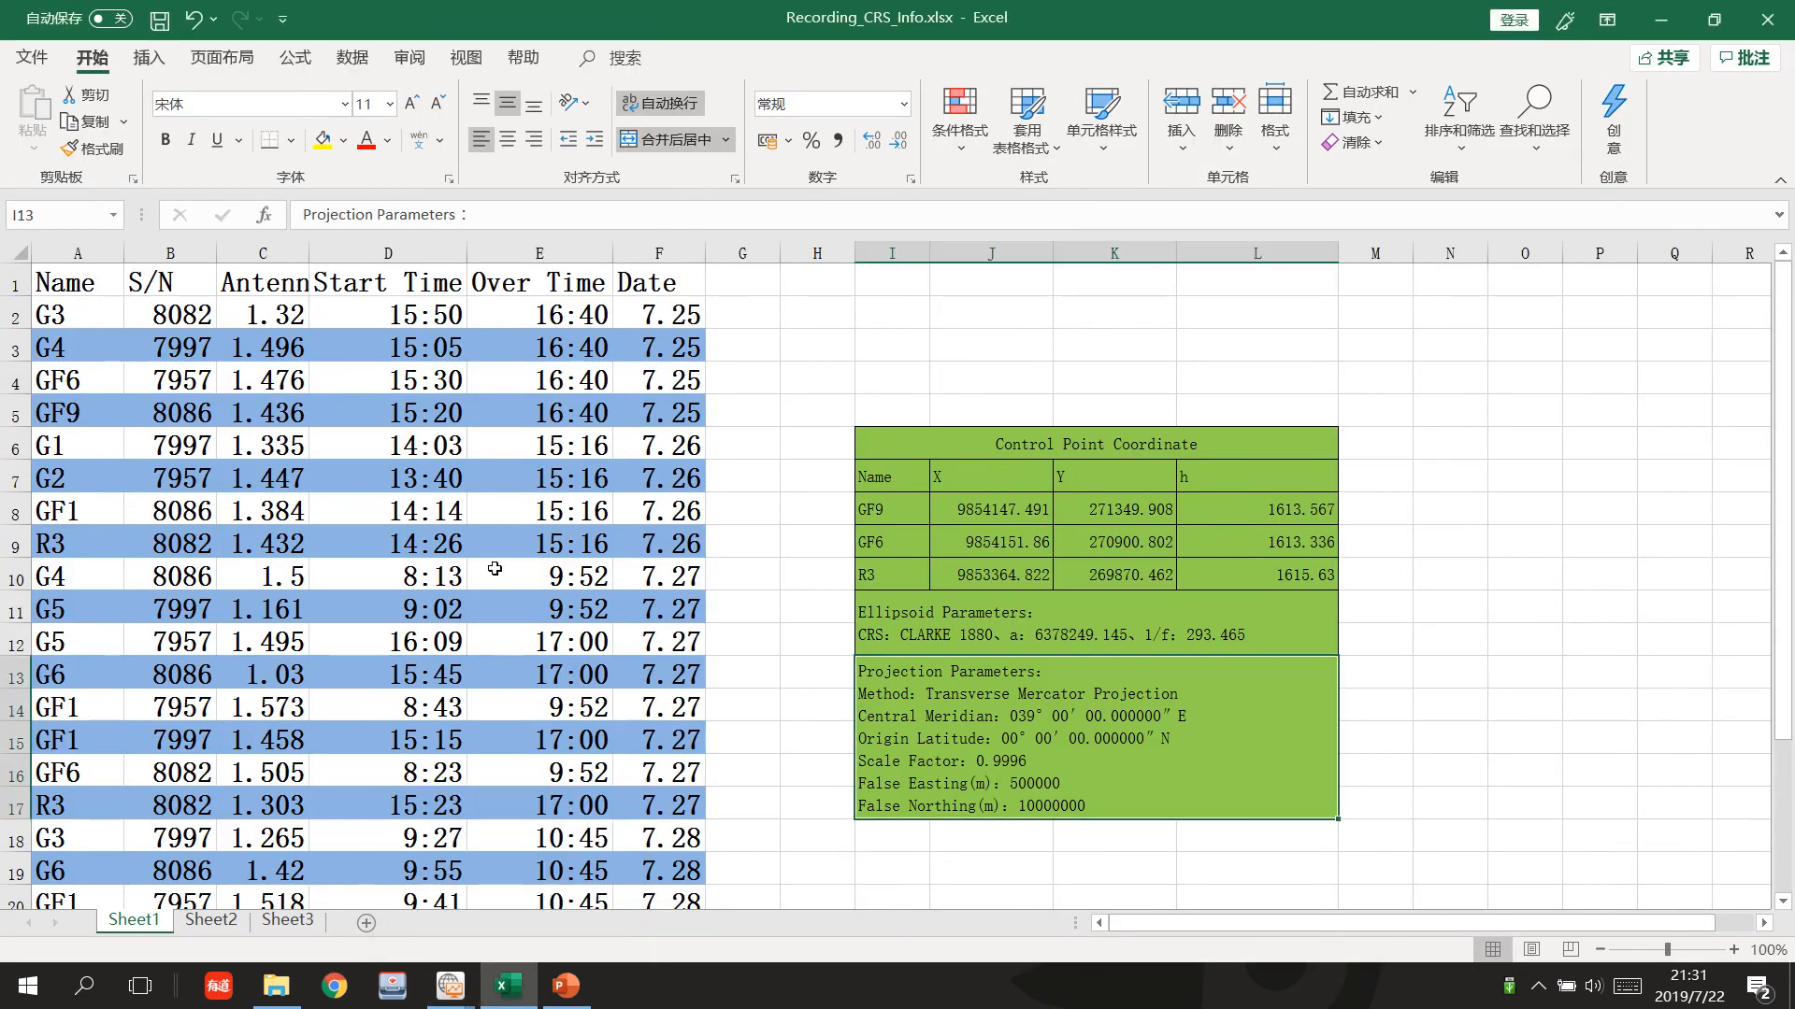
click(450, 986)
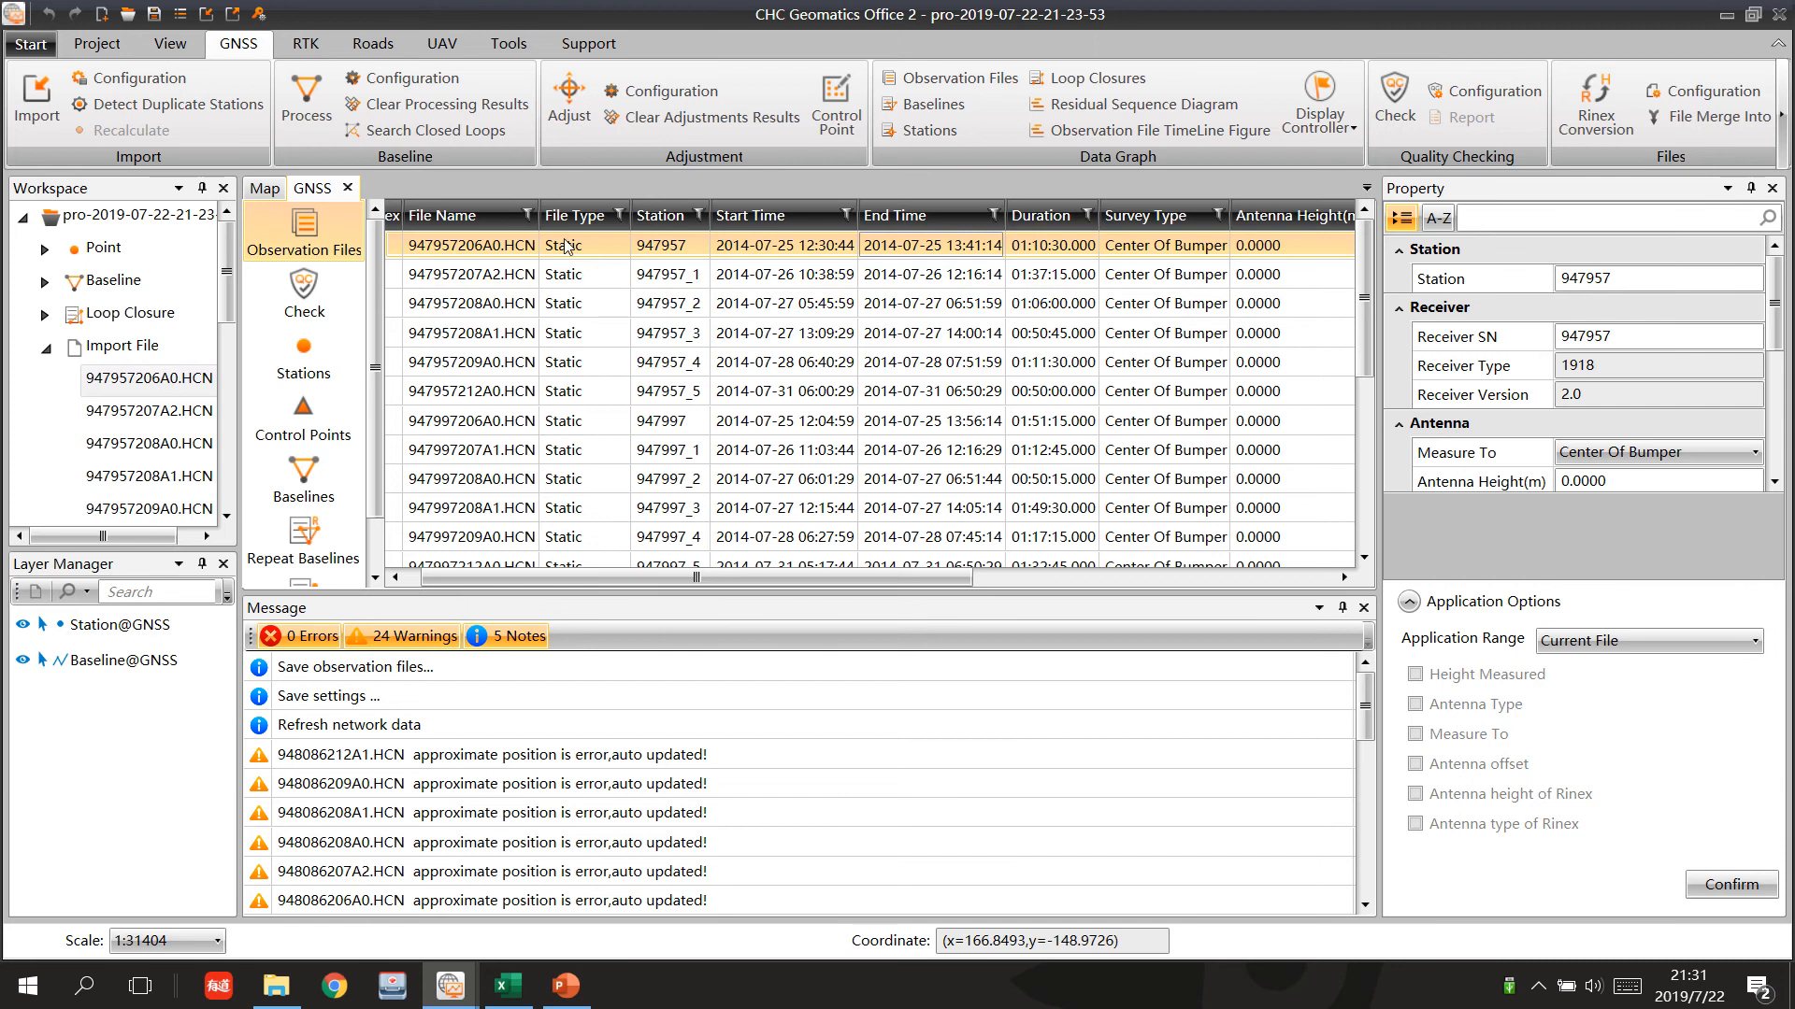
Set the GNSS import time mode to Local Time with local zone 04:00.
click(140, 79)
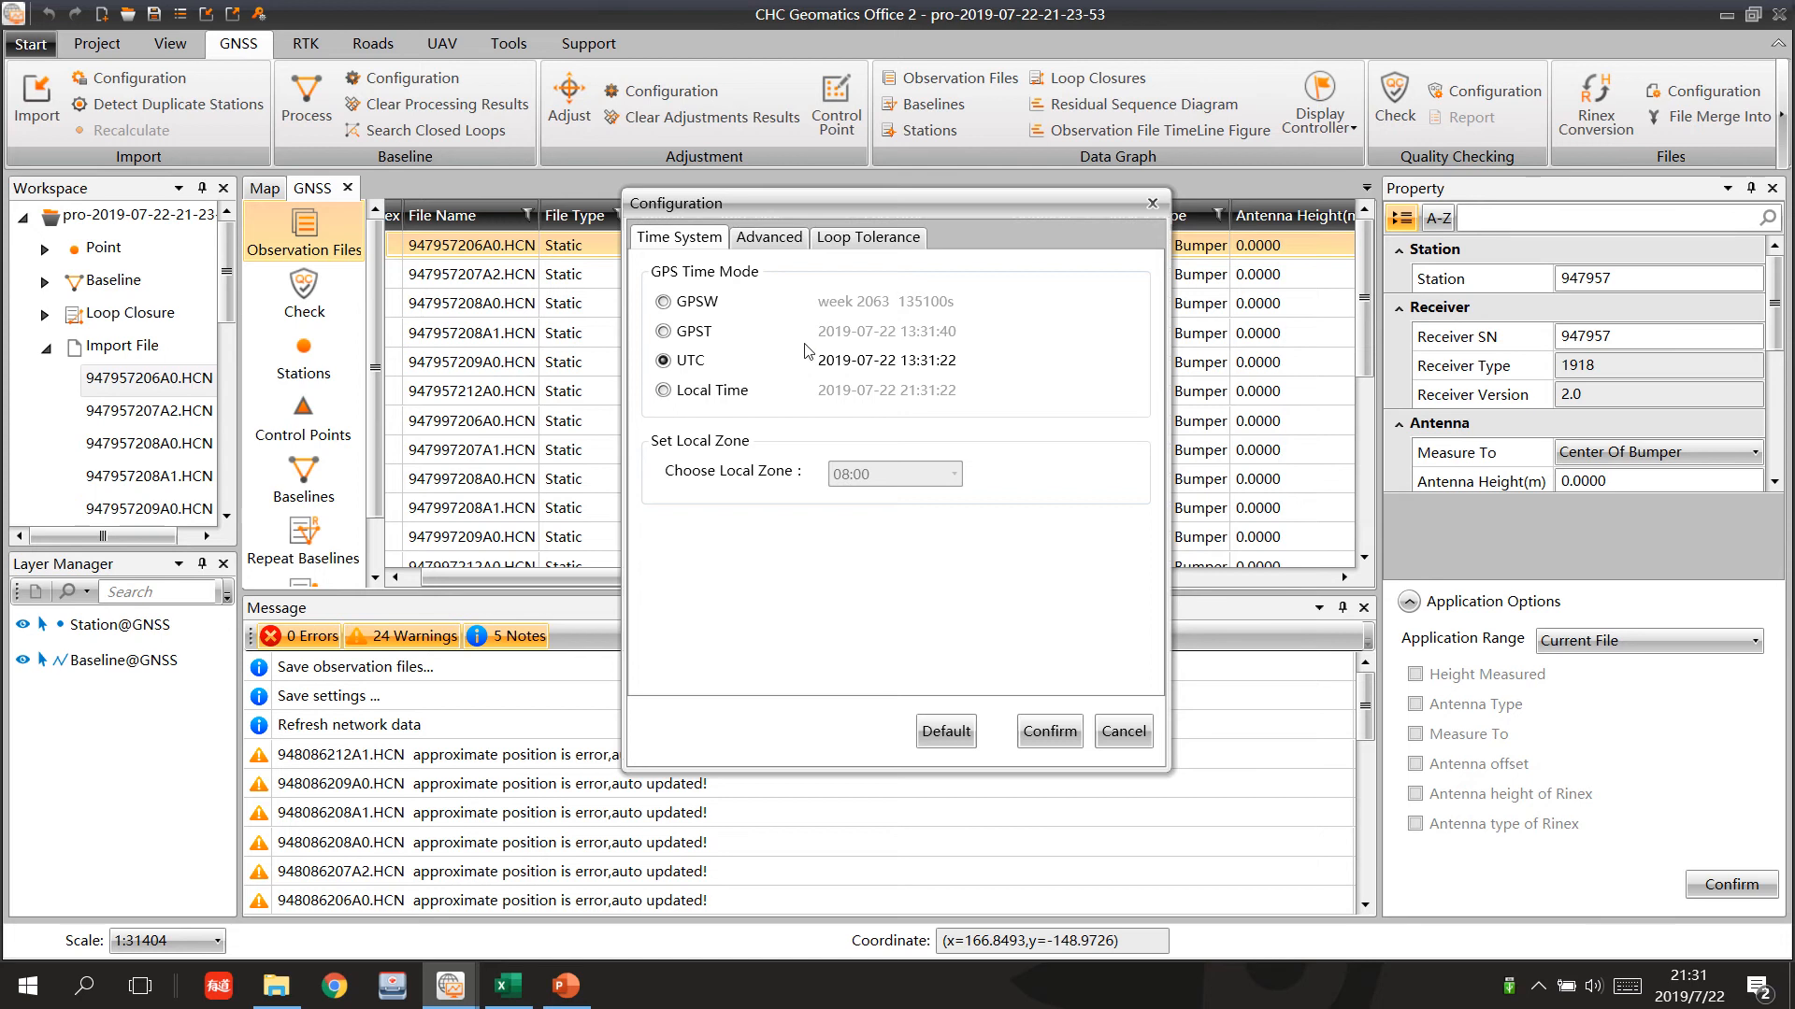
click(688, 396)
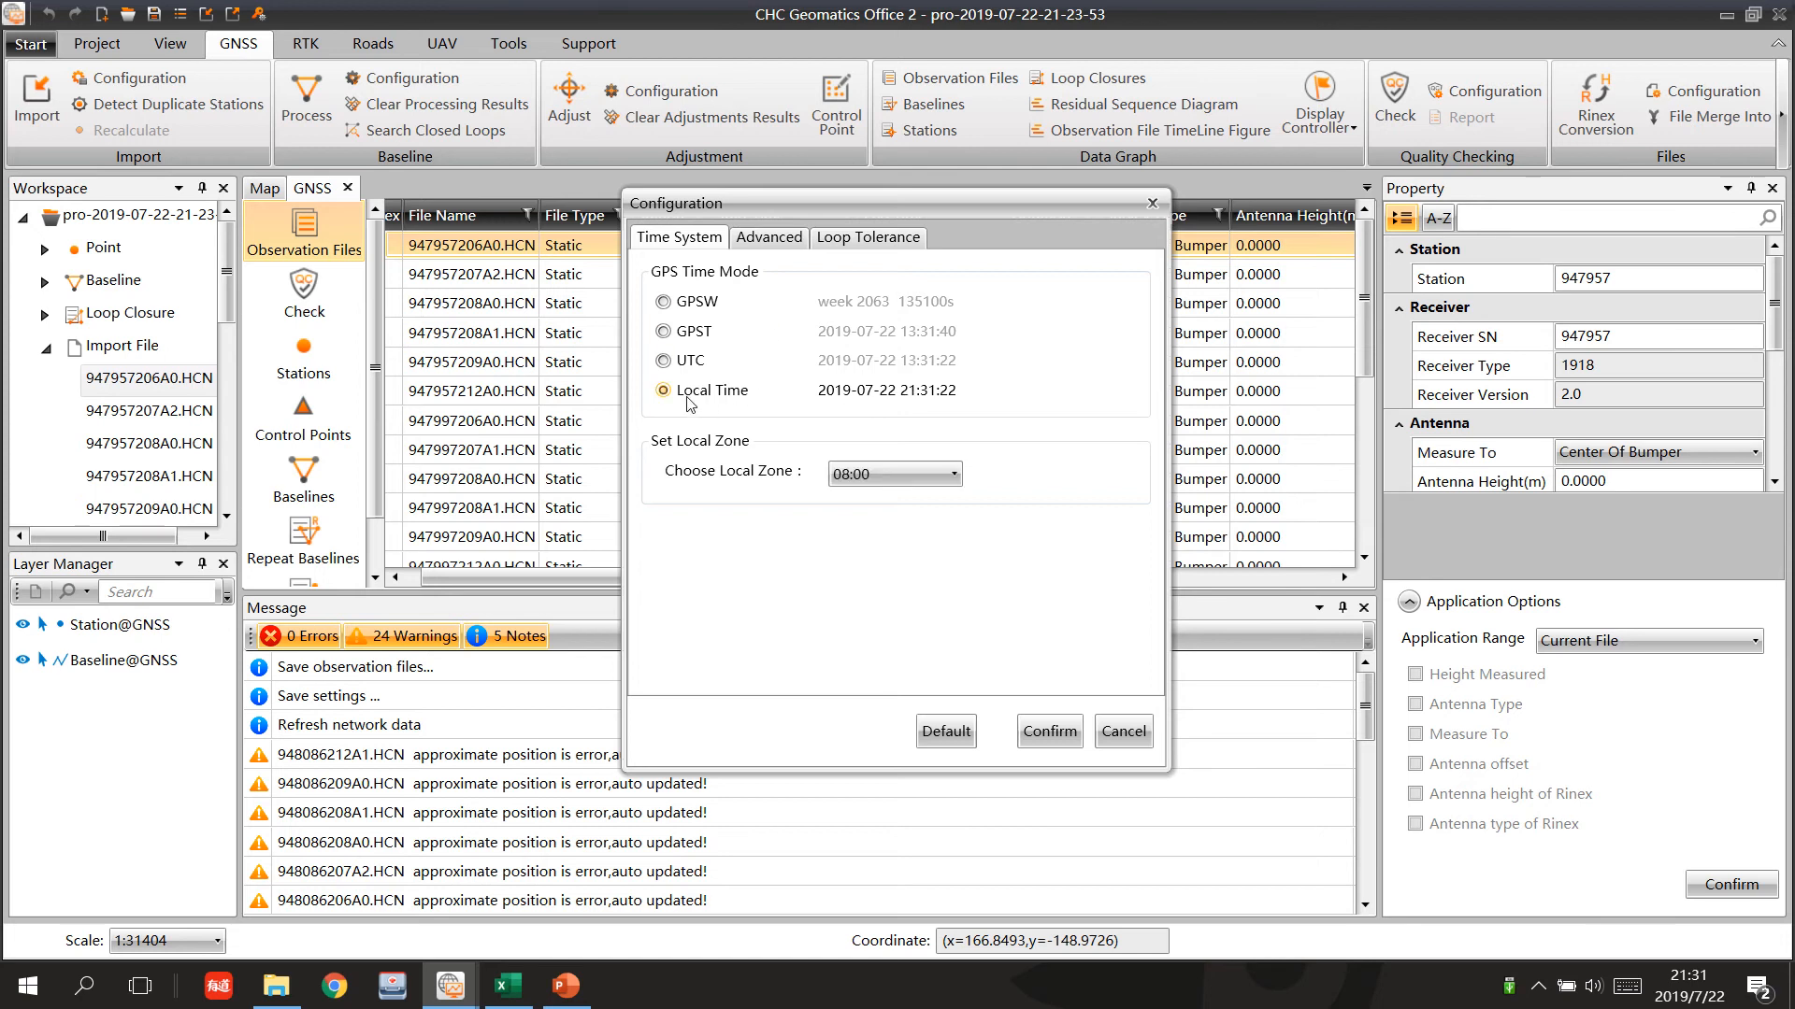
click(946, 473)
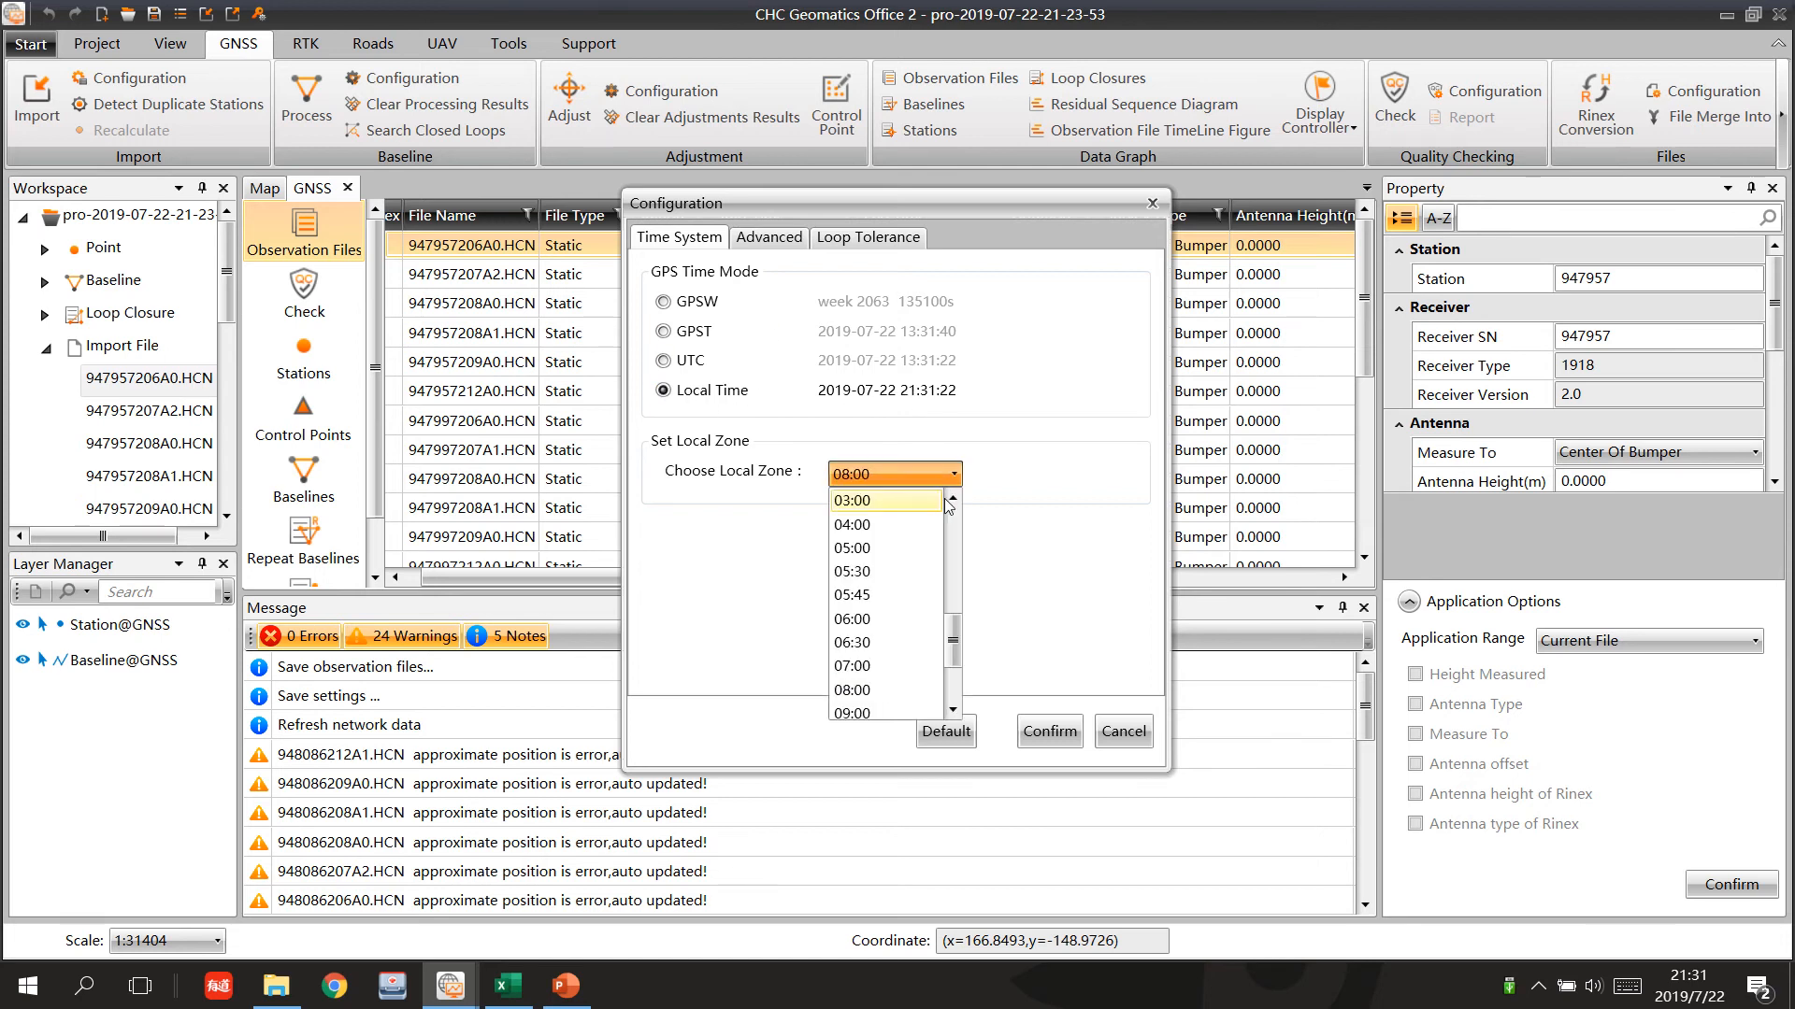
scroll(953, 635, up, 1)
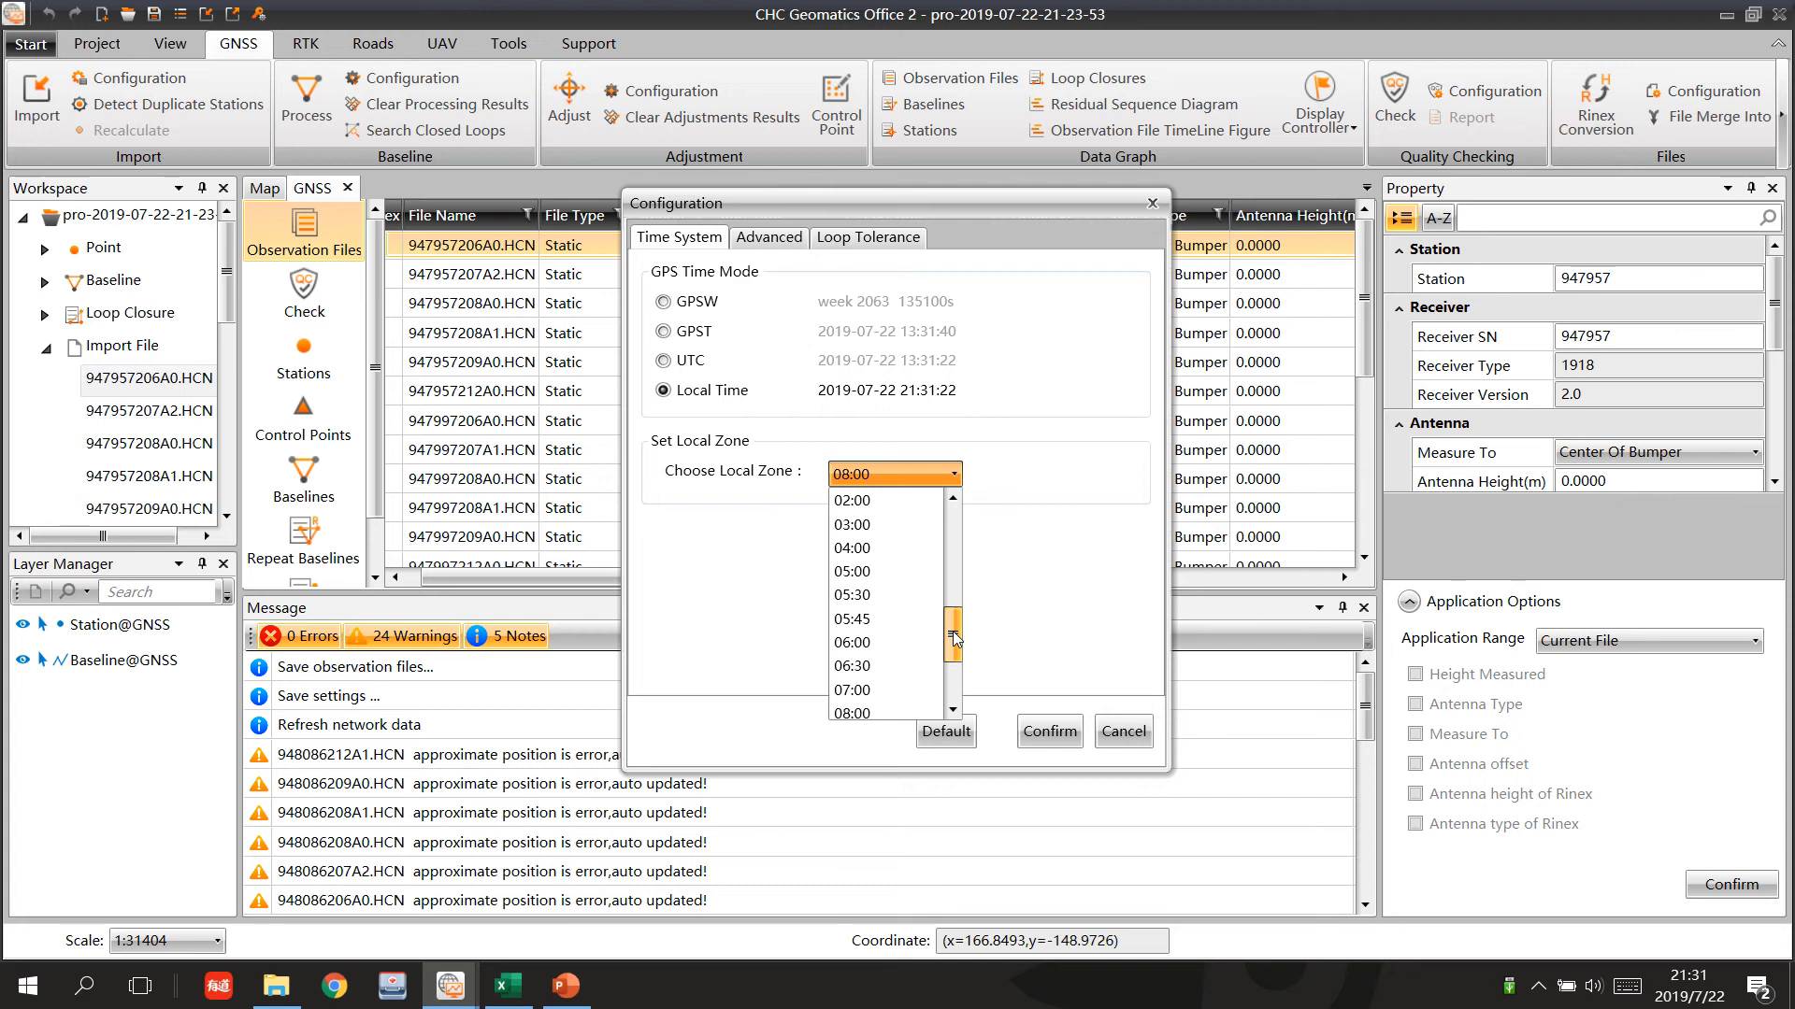
click(899, 549)
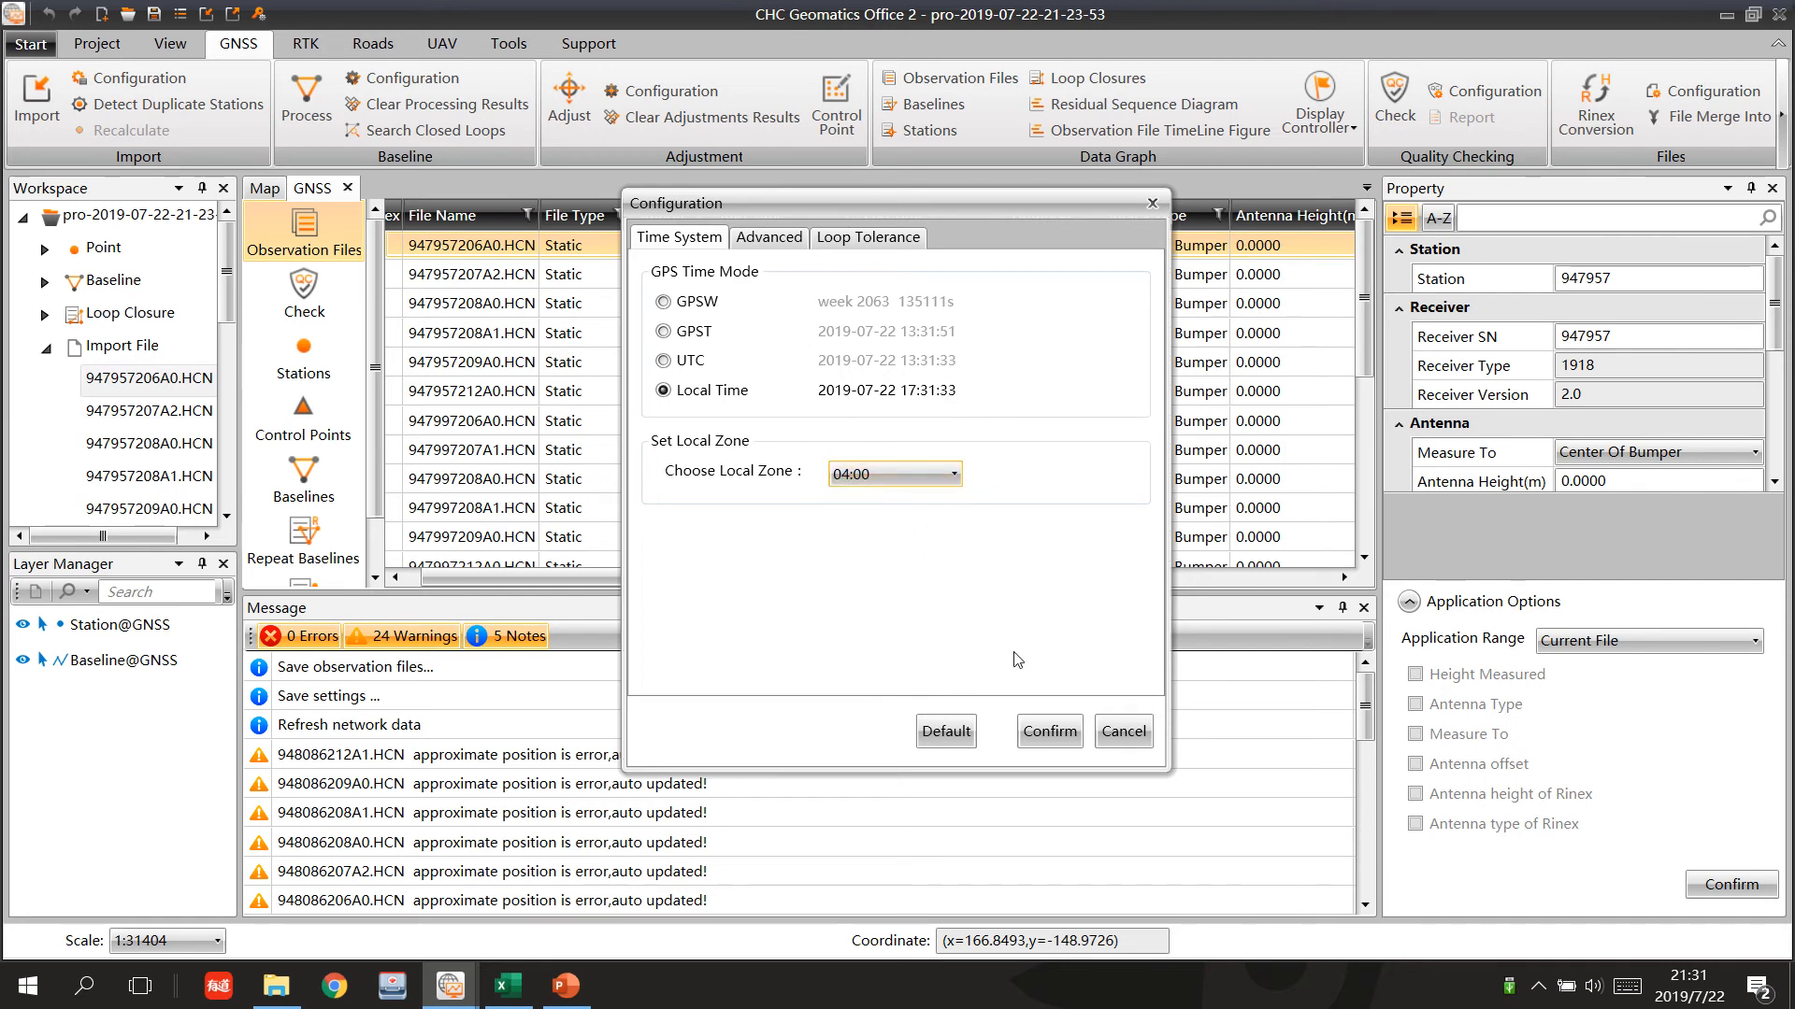
click(1051, 731)
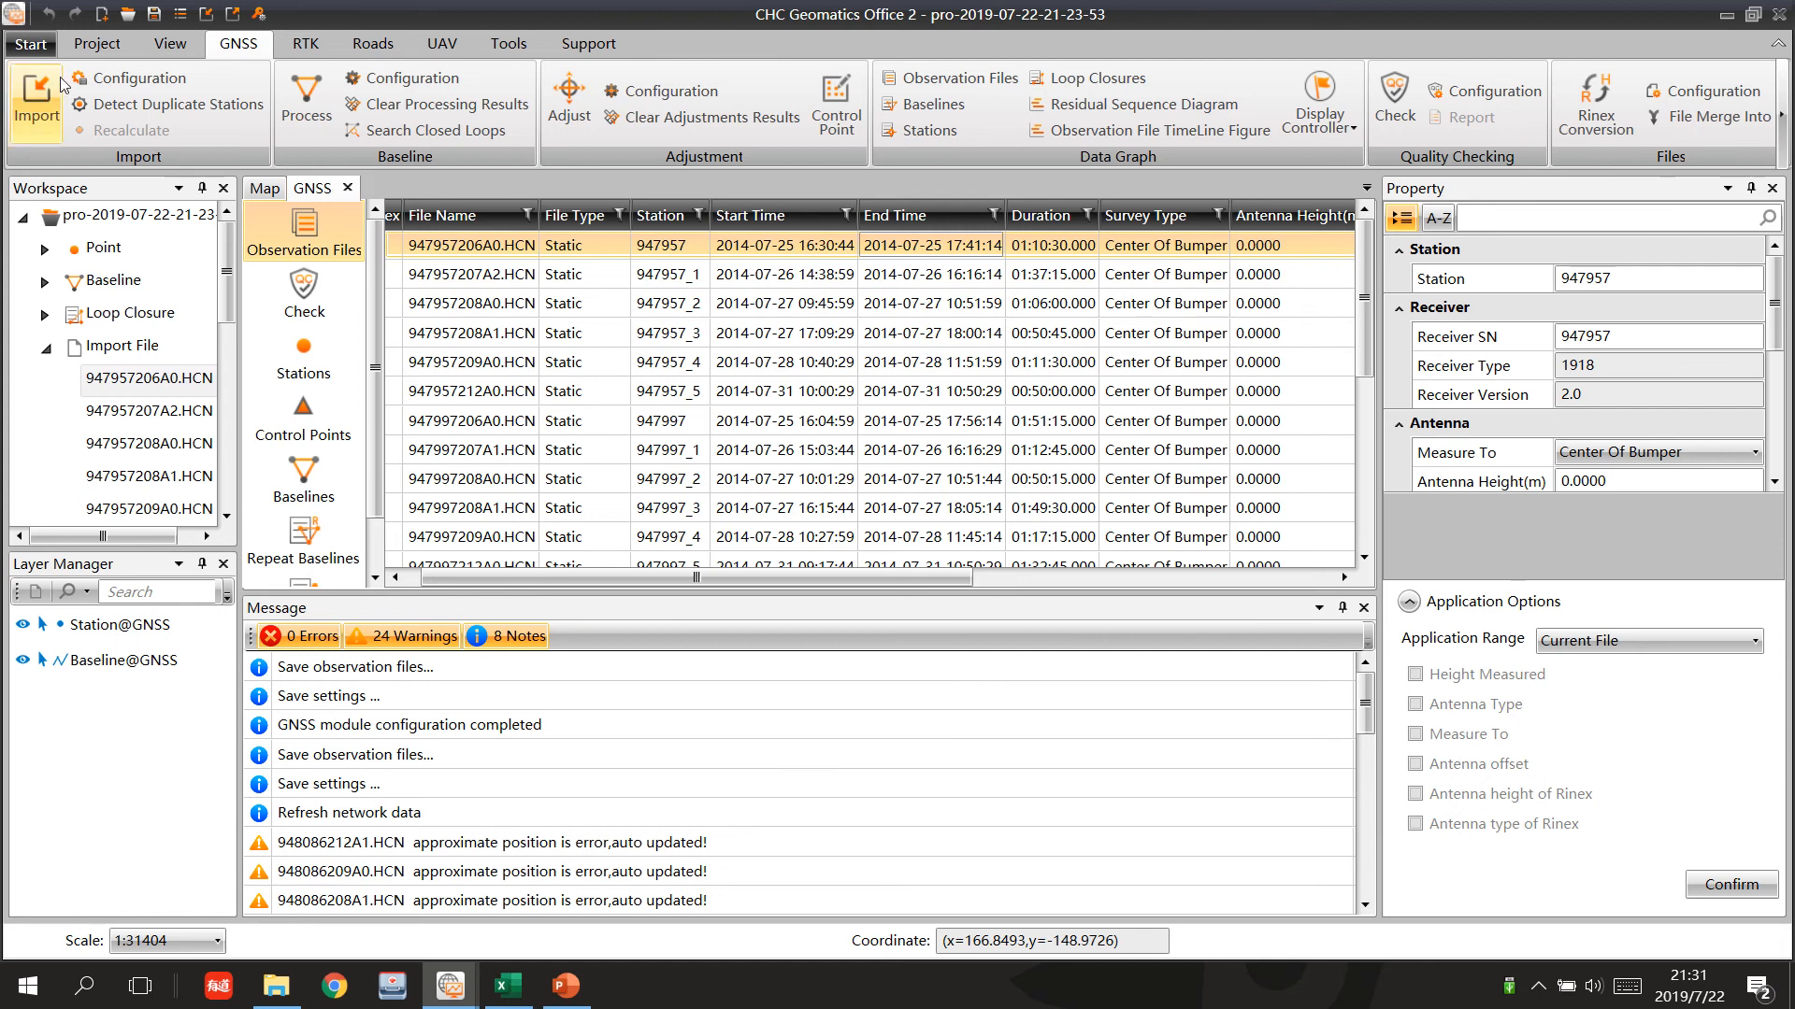
Change the local zone in the GNSS import configuration to 03:00.
click(124, 81)
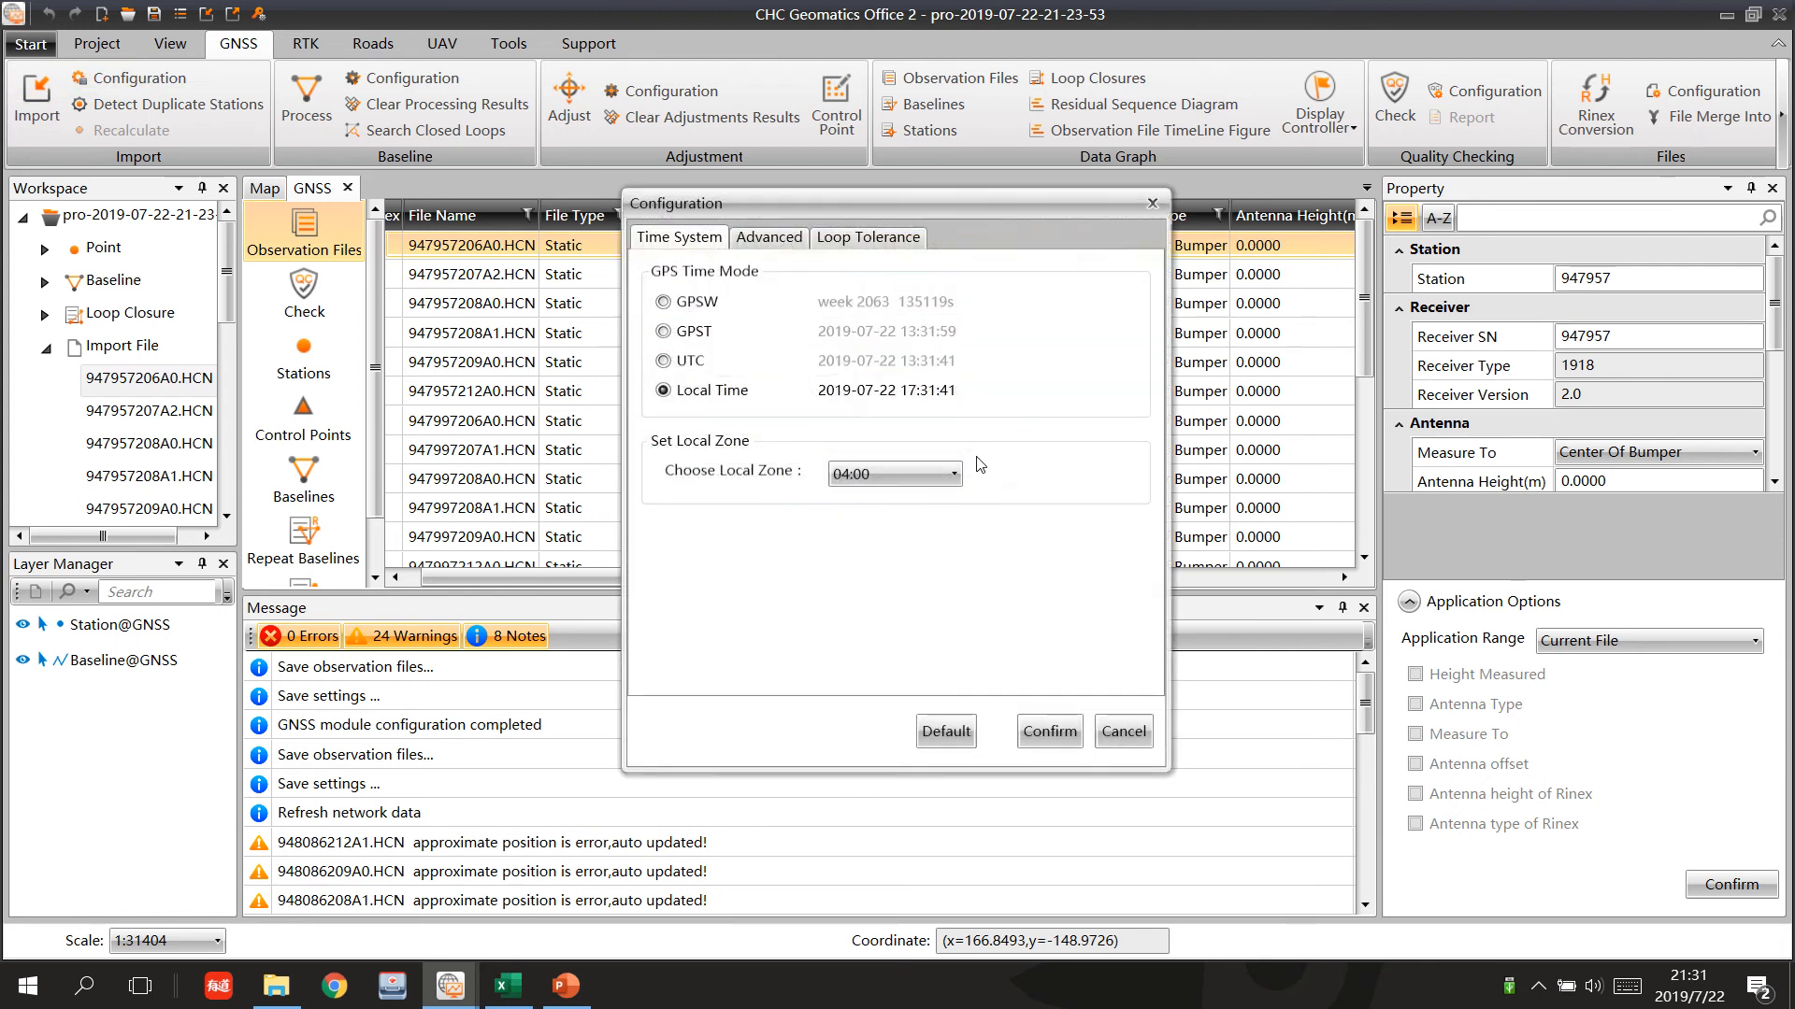
click(951, 474)
click(897, 665)
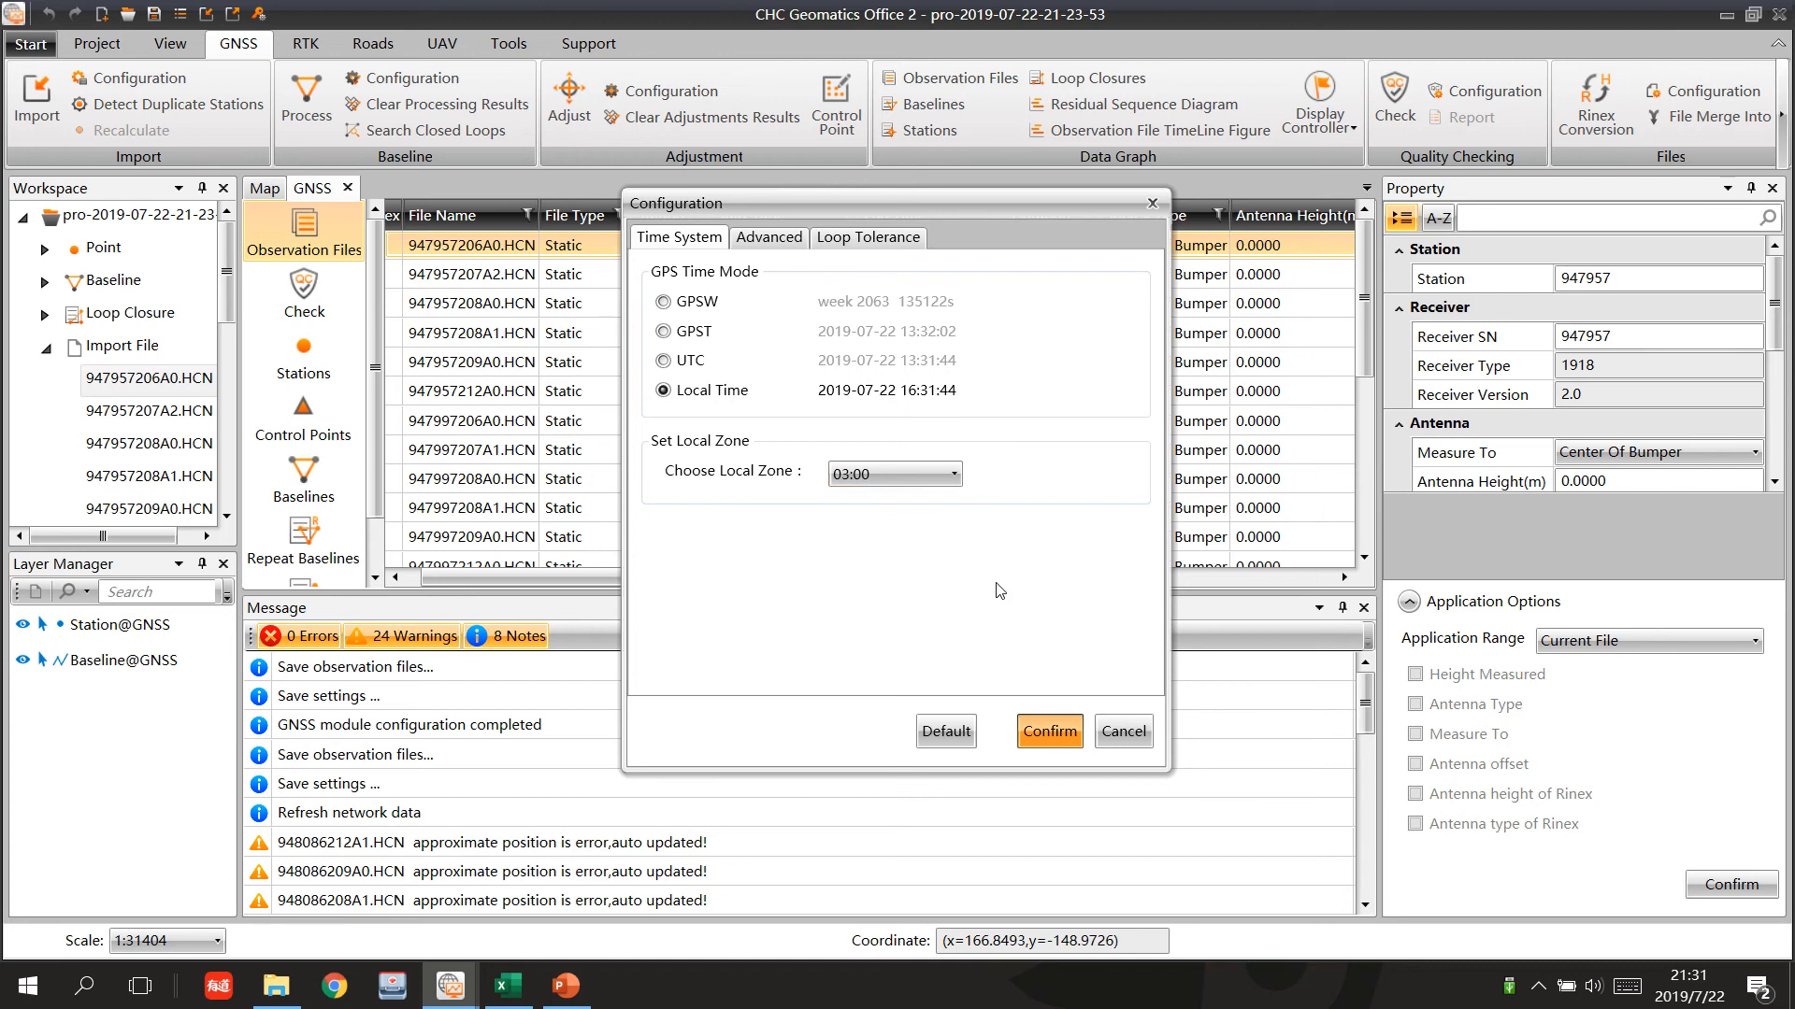
key(Return)
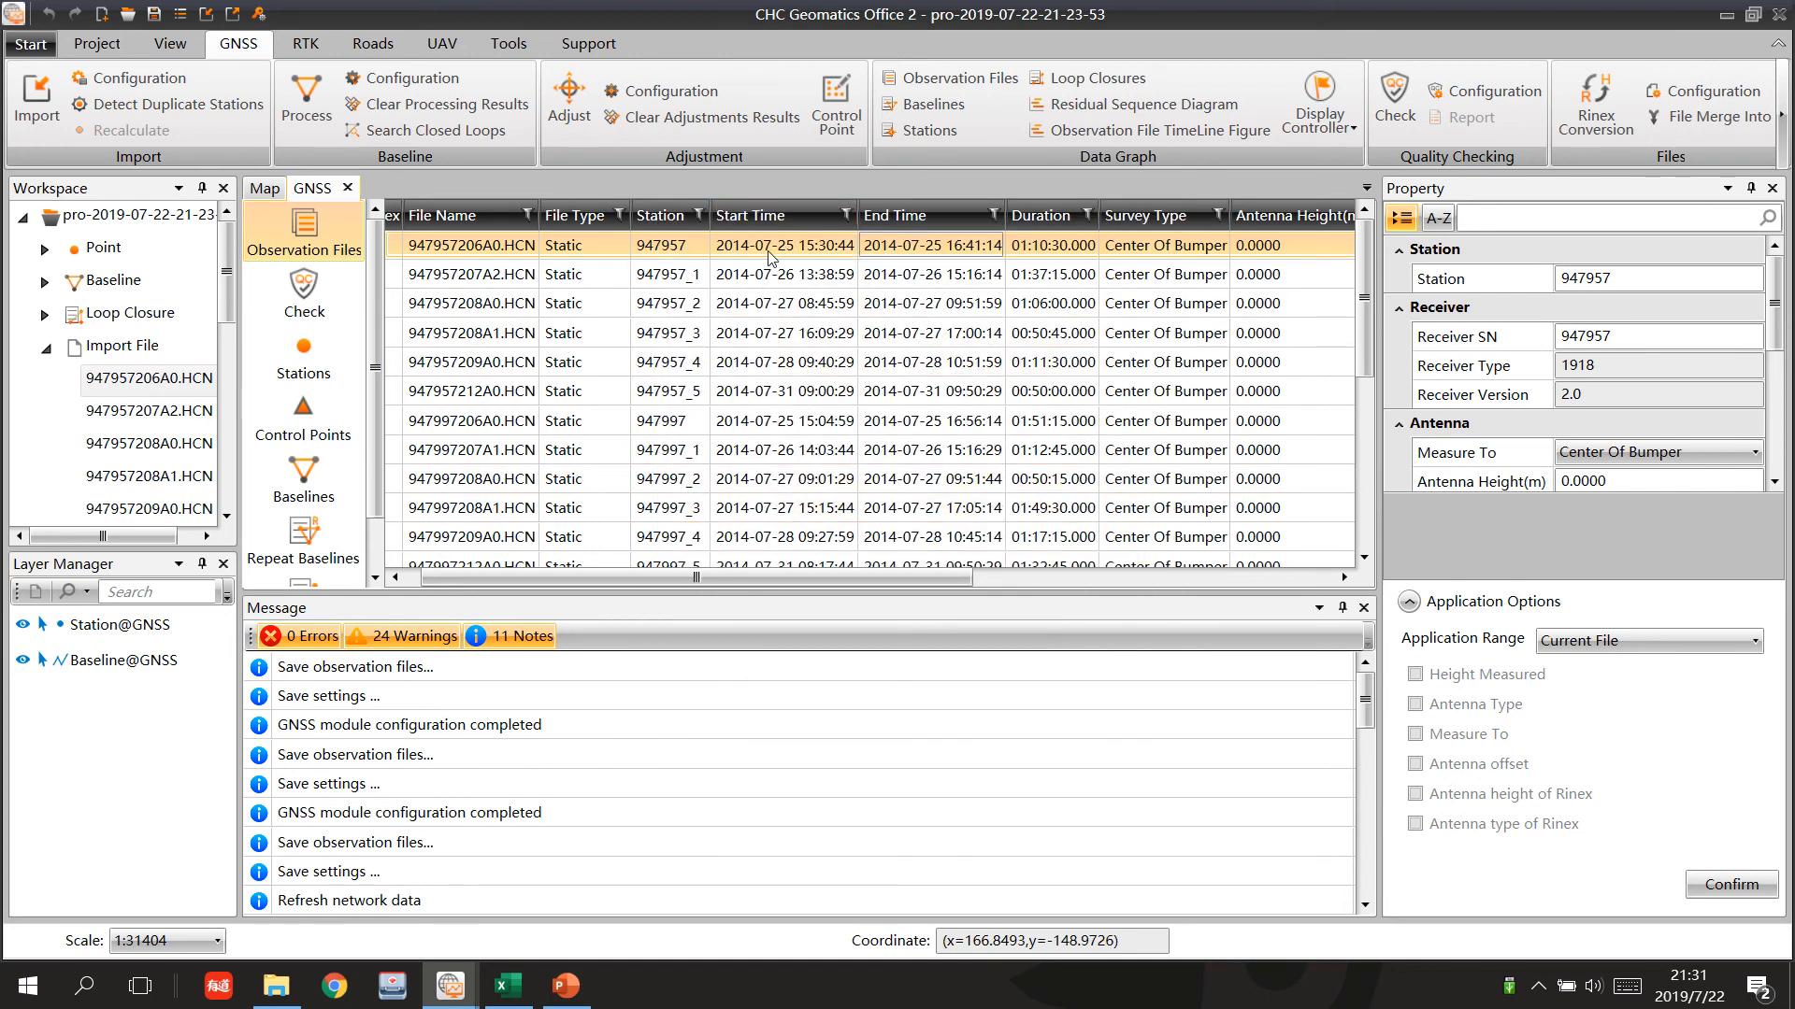
Match observation file 947957206A0.HCN by its number and times to the Excel records, and select the GF6 record in row 4.
scroll(610, 575, left, 1)
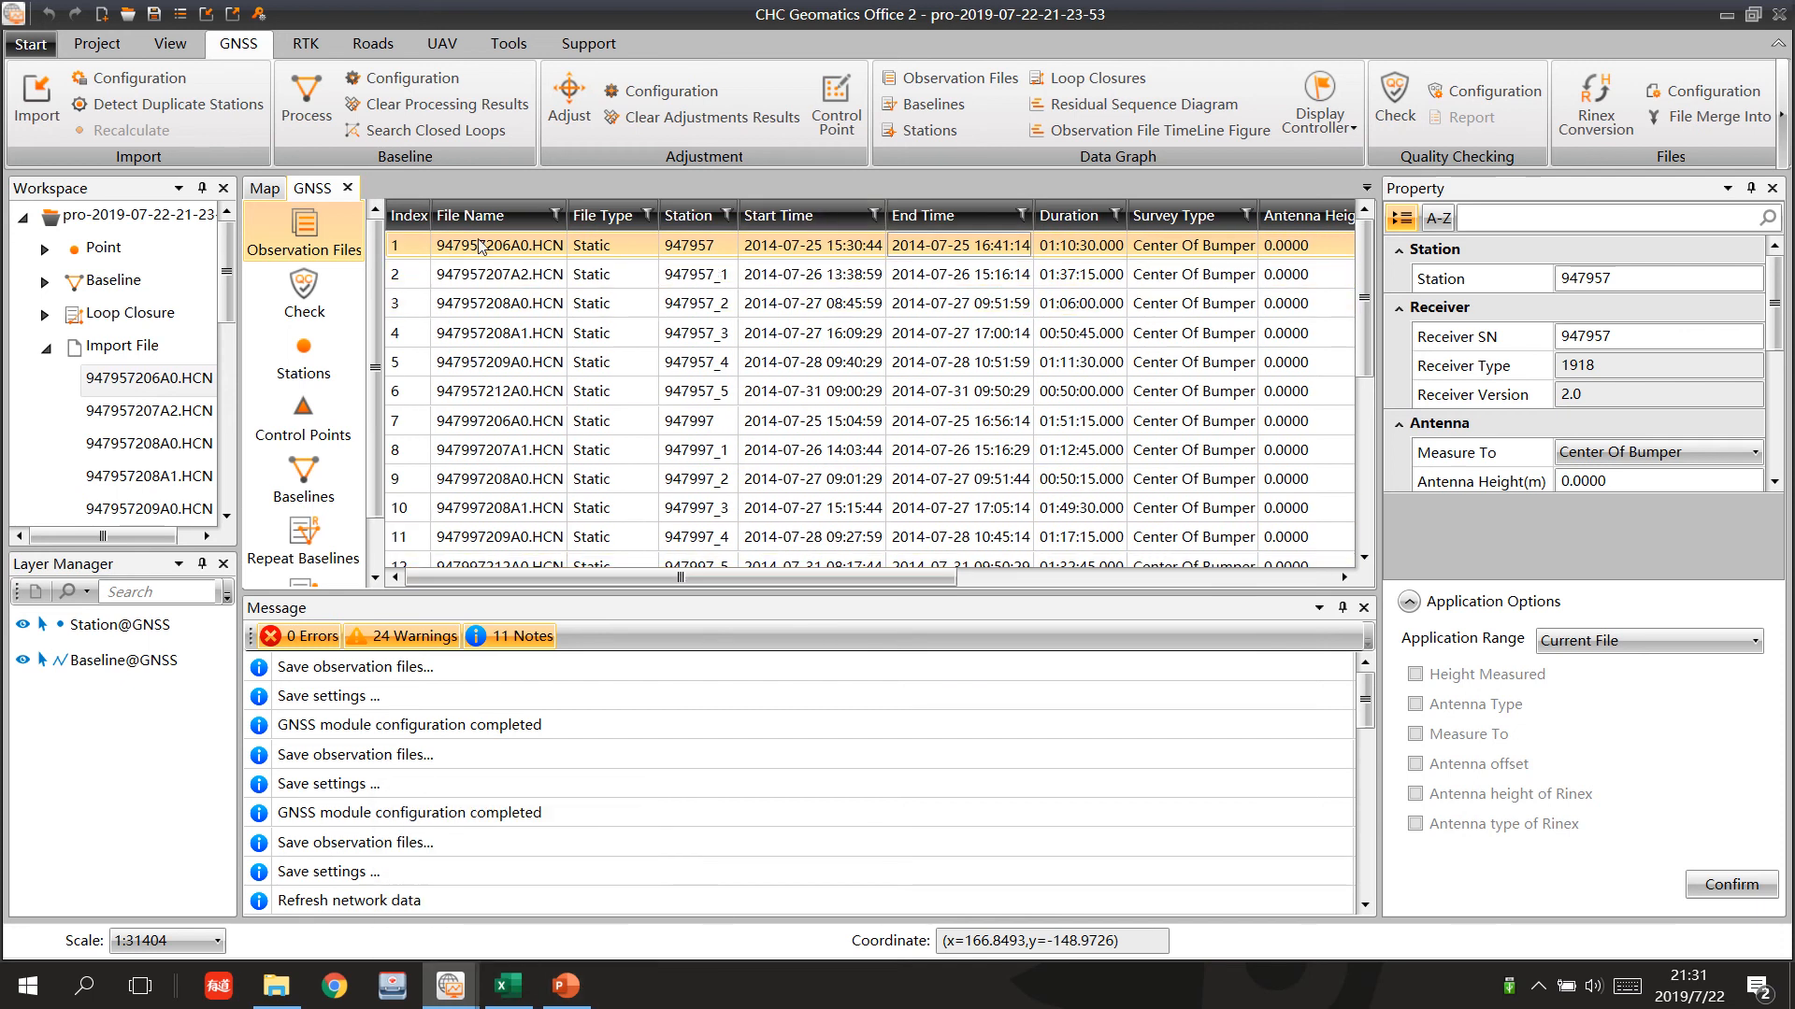
key(Home)
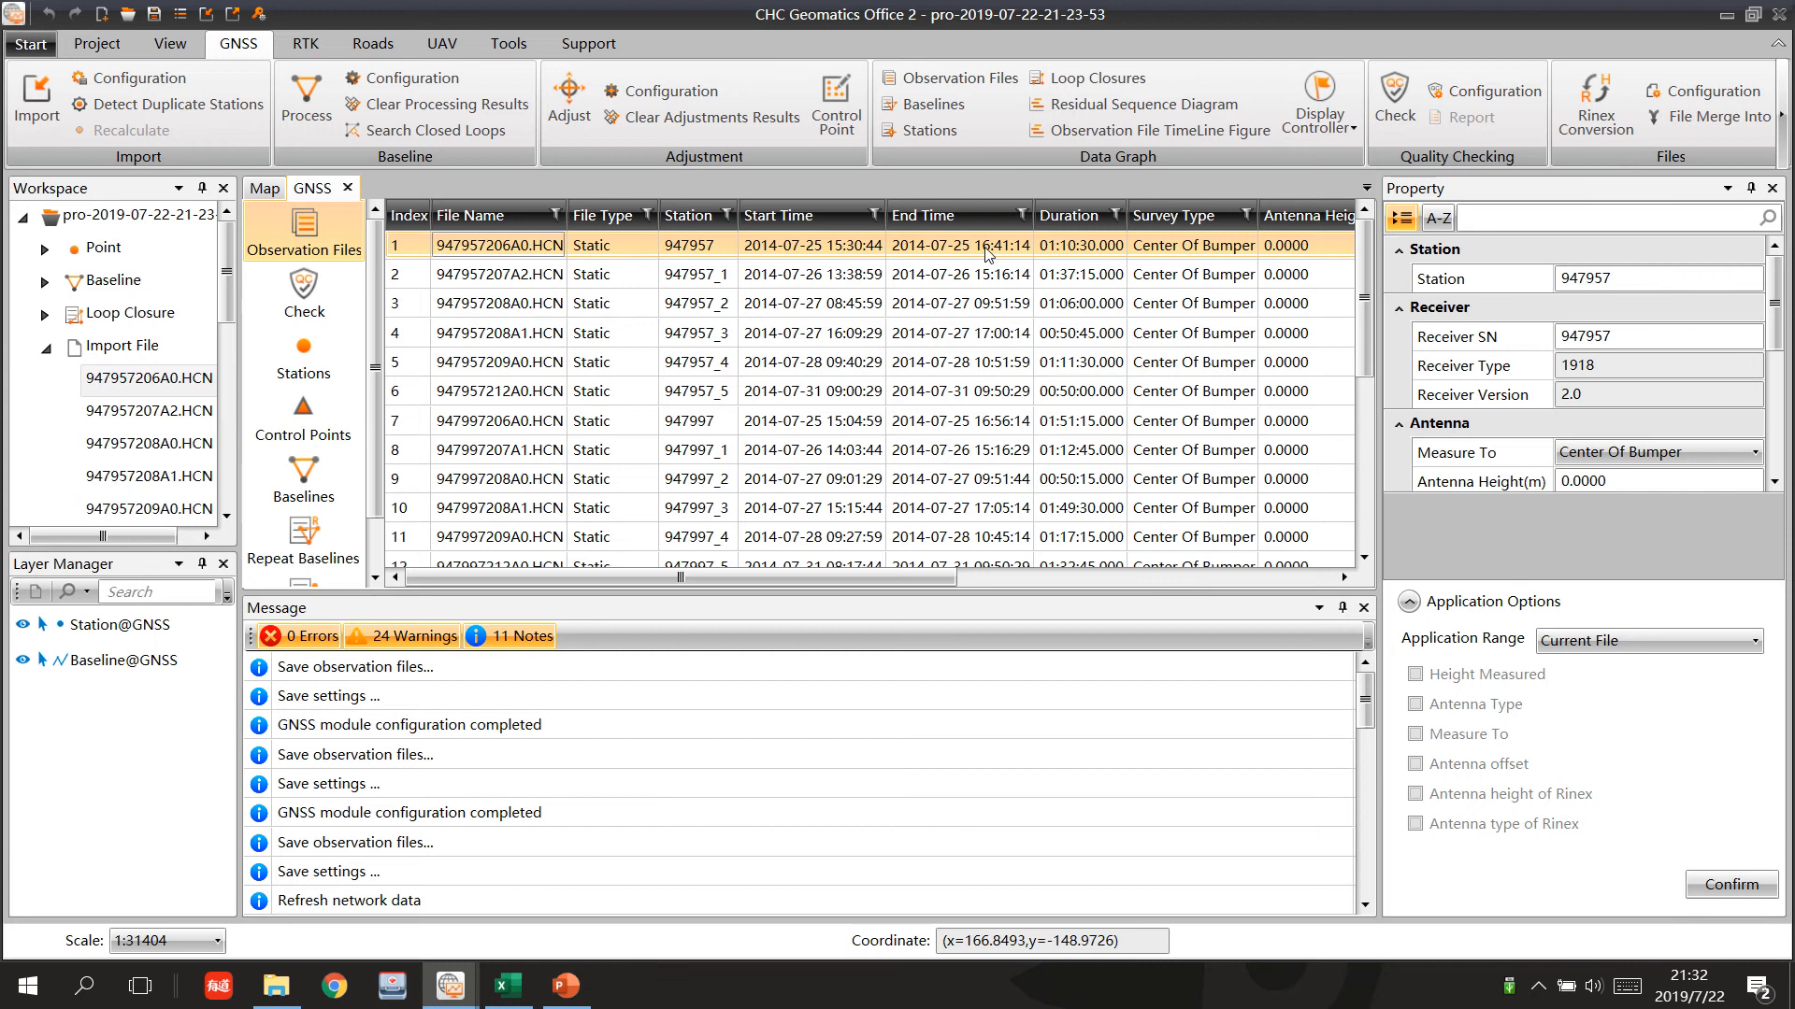
click(510, 985)
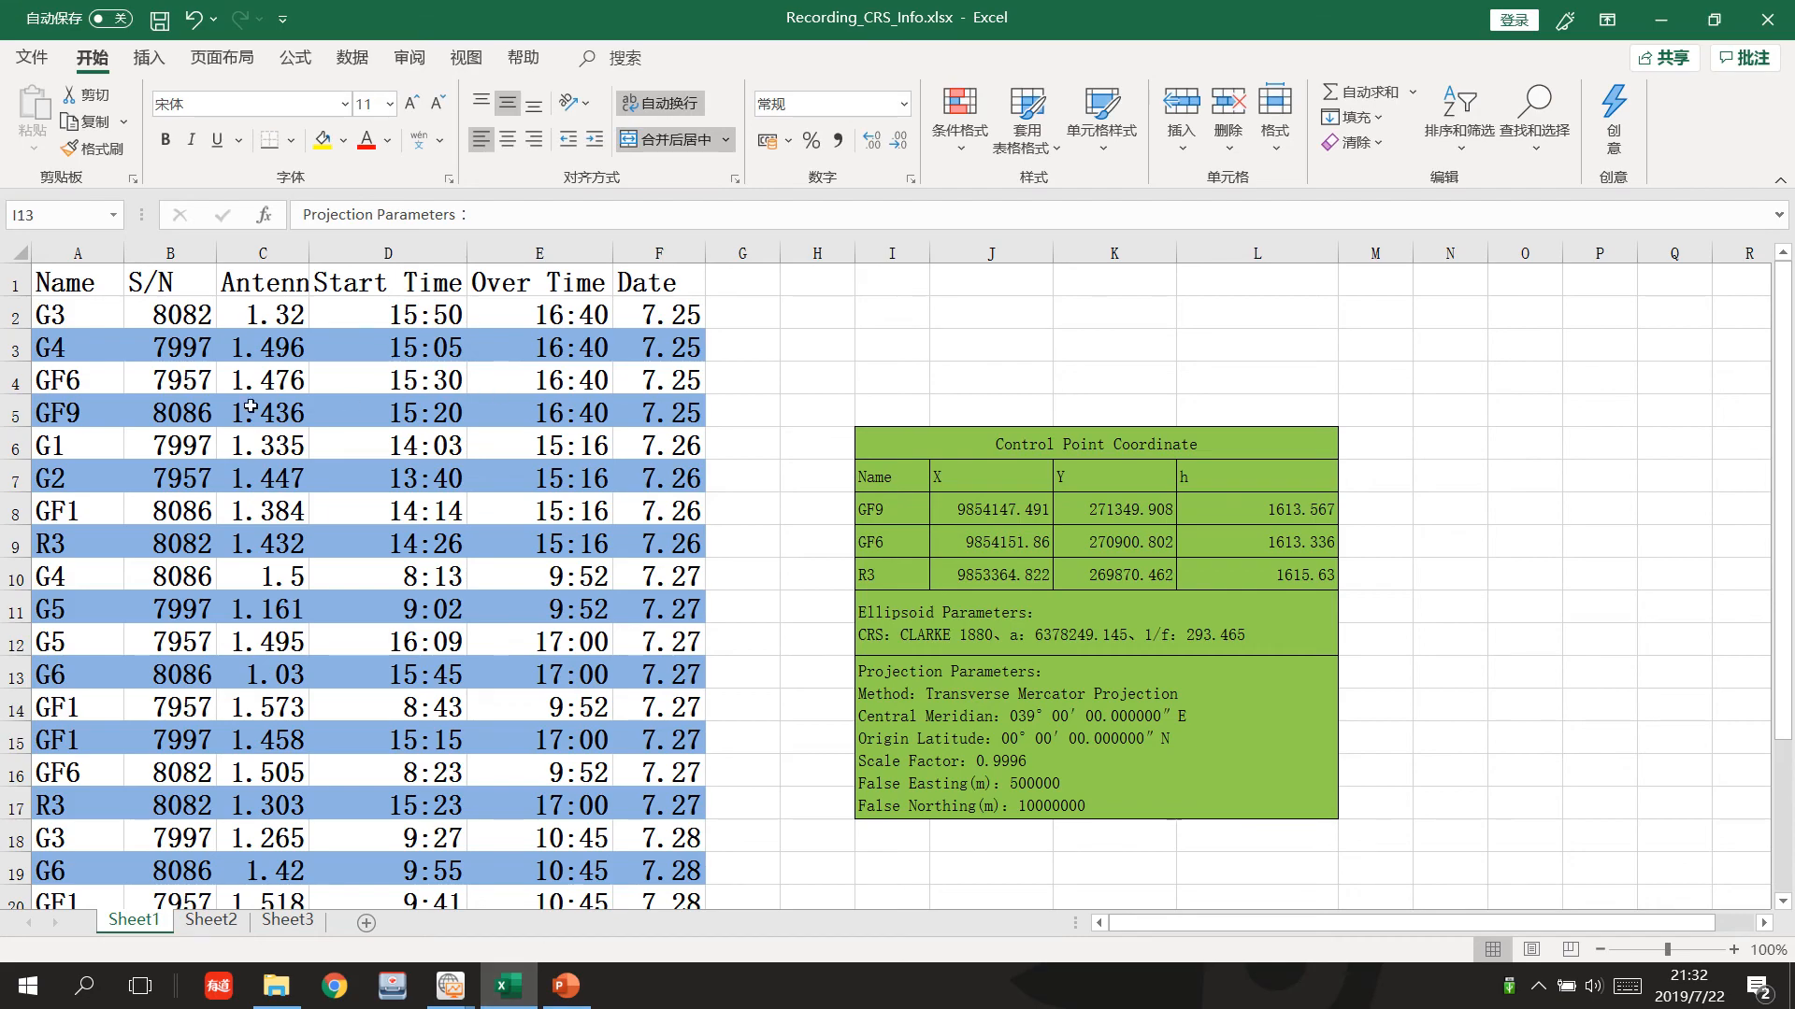
click(16, 380)
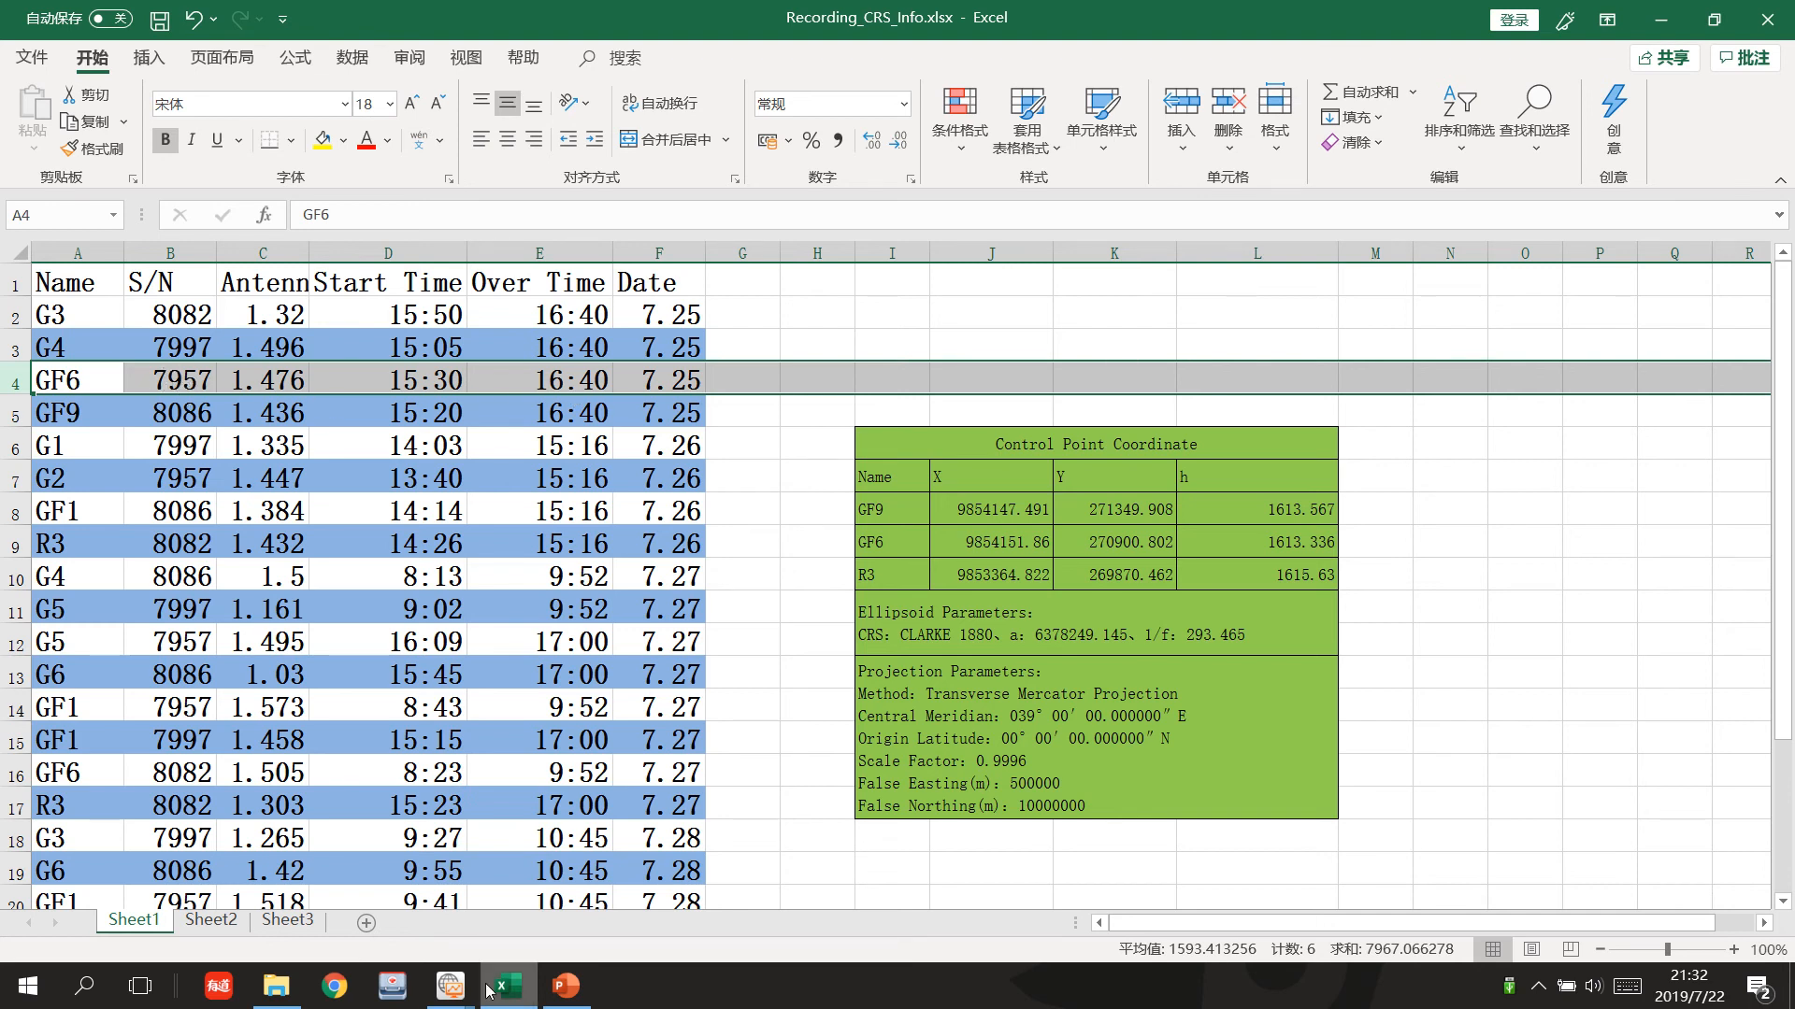
mouse_move(450, 986)
click(509, 925)
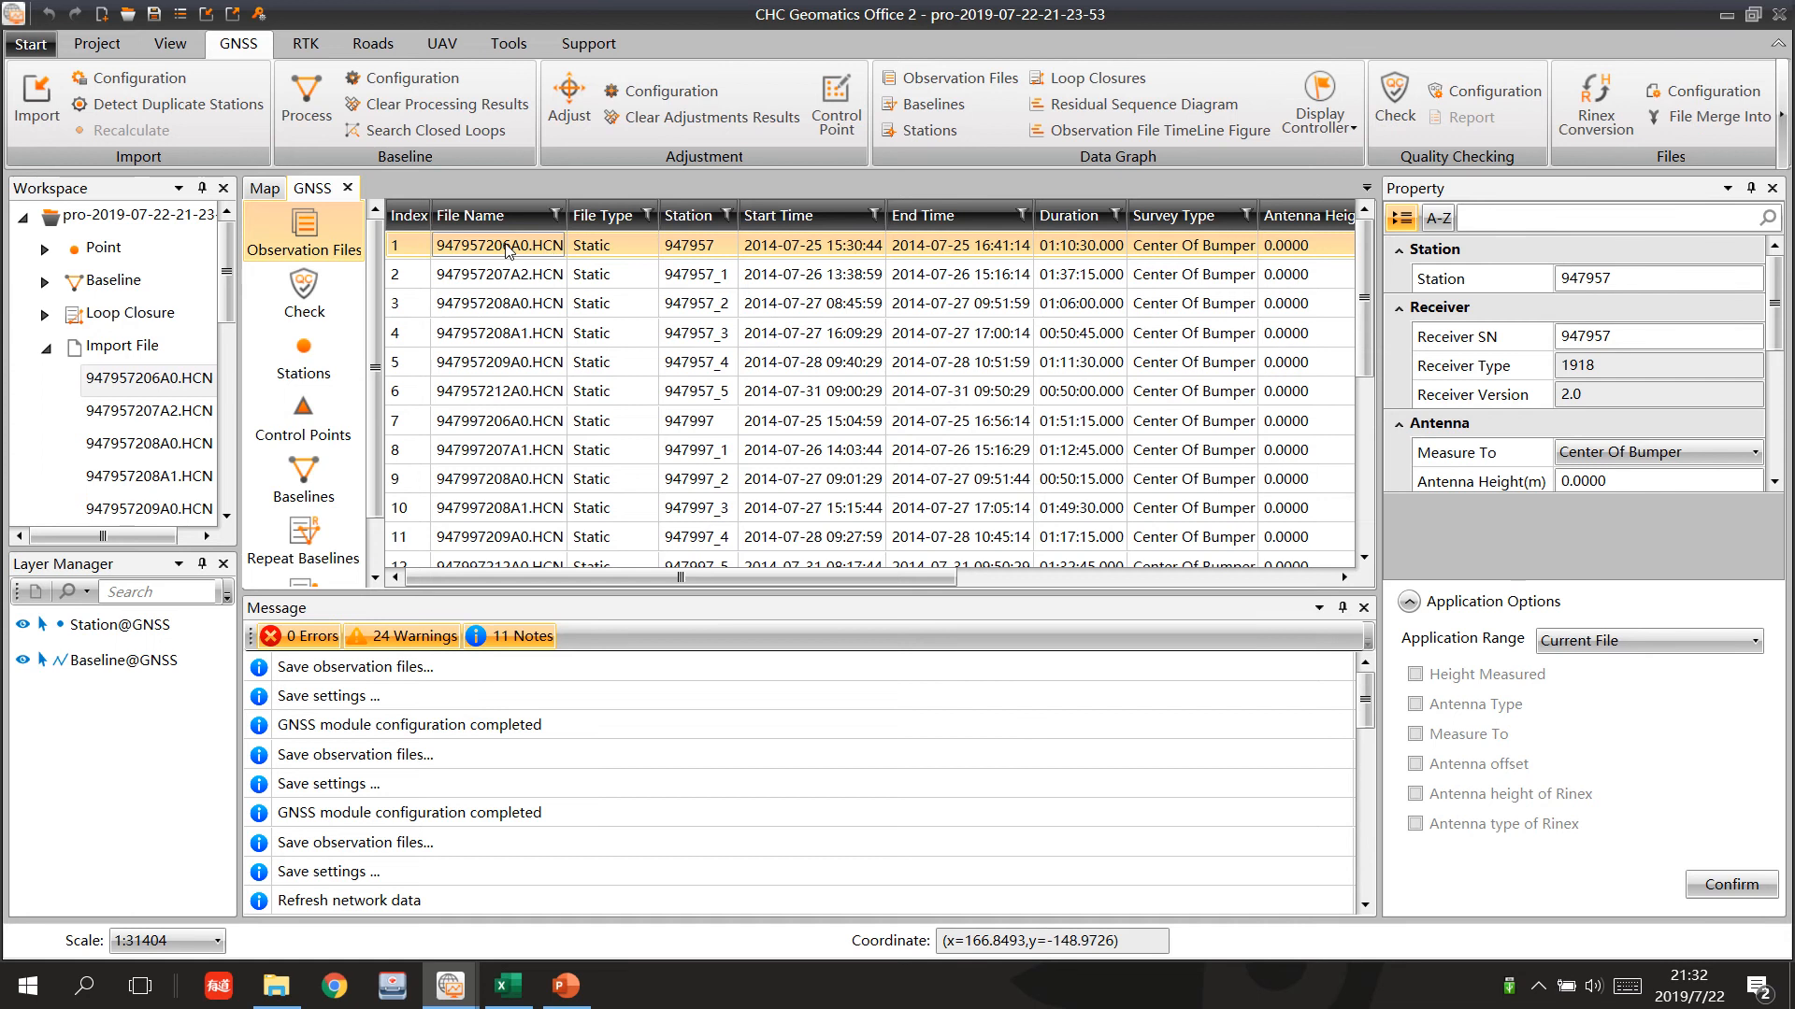
mouse_move(508, 986)
click(524, 926)
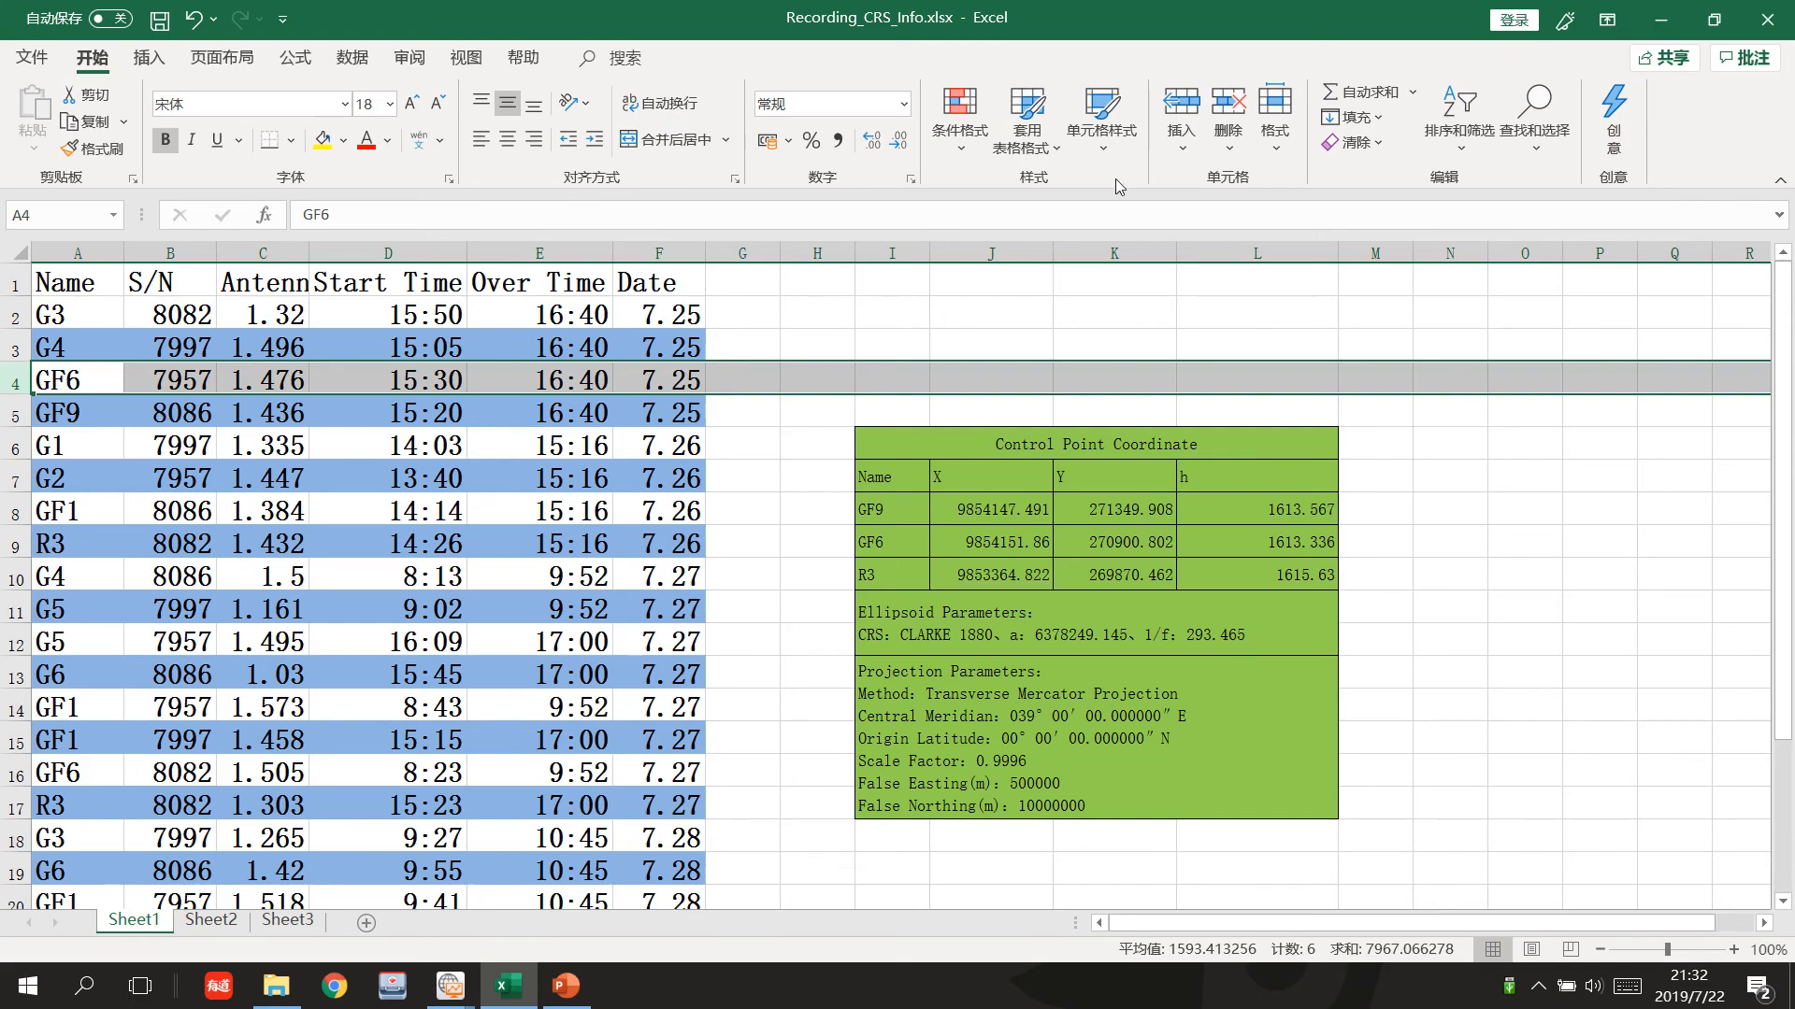
Return to CHC Geomatics Office 2 and enter GF6 as the station name of observation file 947957206A0.HCN.
click(1661, 20)
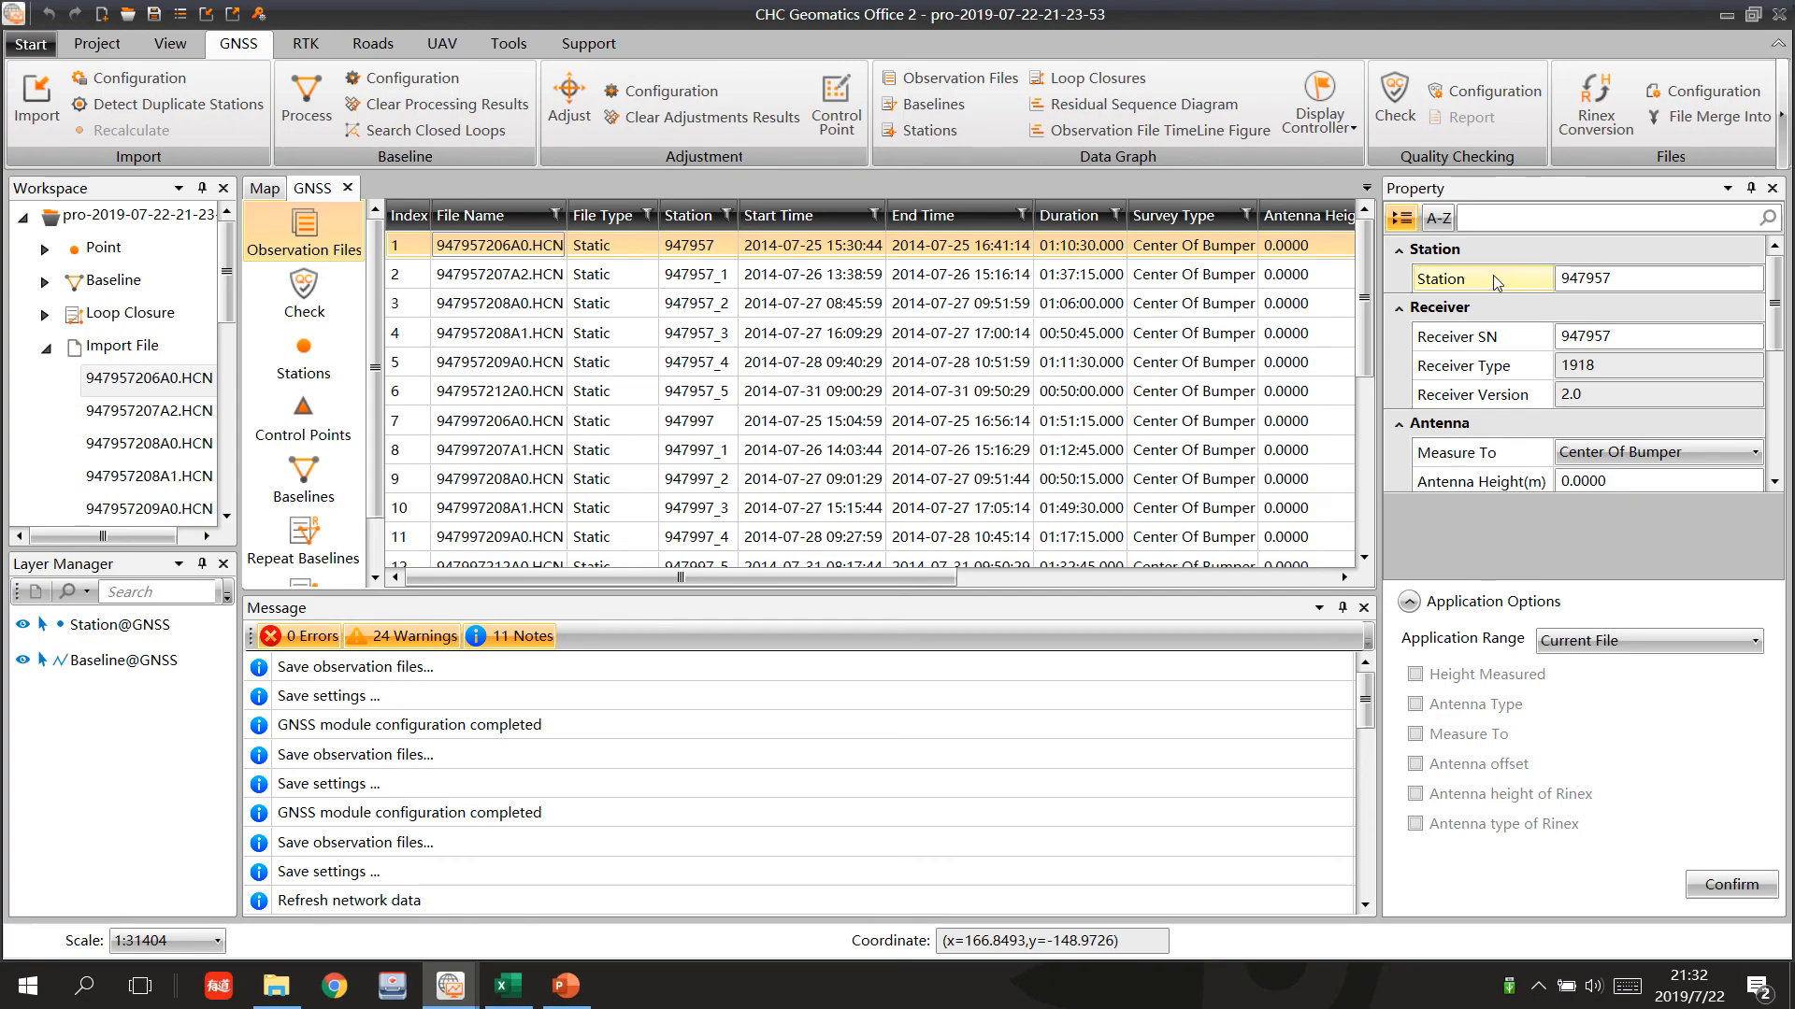
click(1628, 276)
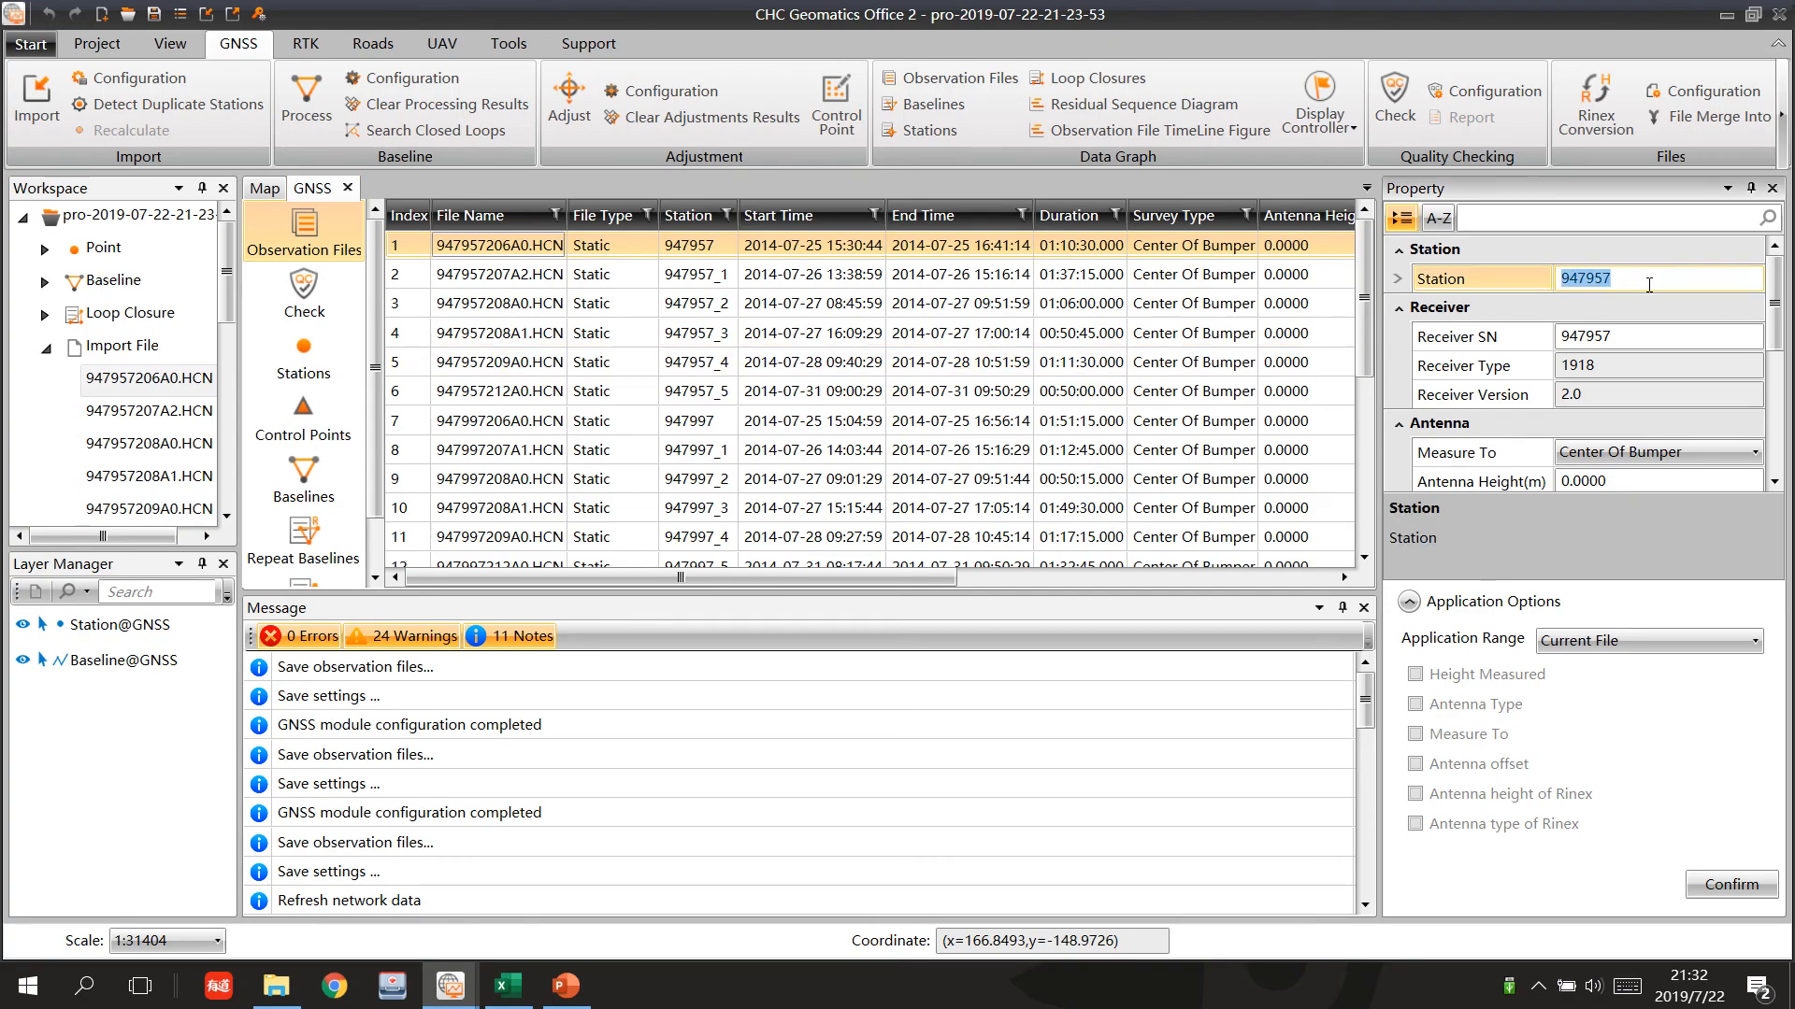
text(GF6)
Look up the GF6 antenna height in the Excel workbook and set the observation file's antenna height to 1.476 m.
drag(1778, 306, 1779, 329)
click(1575, 276)
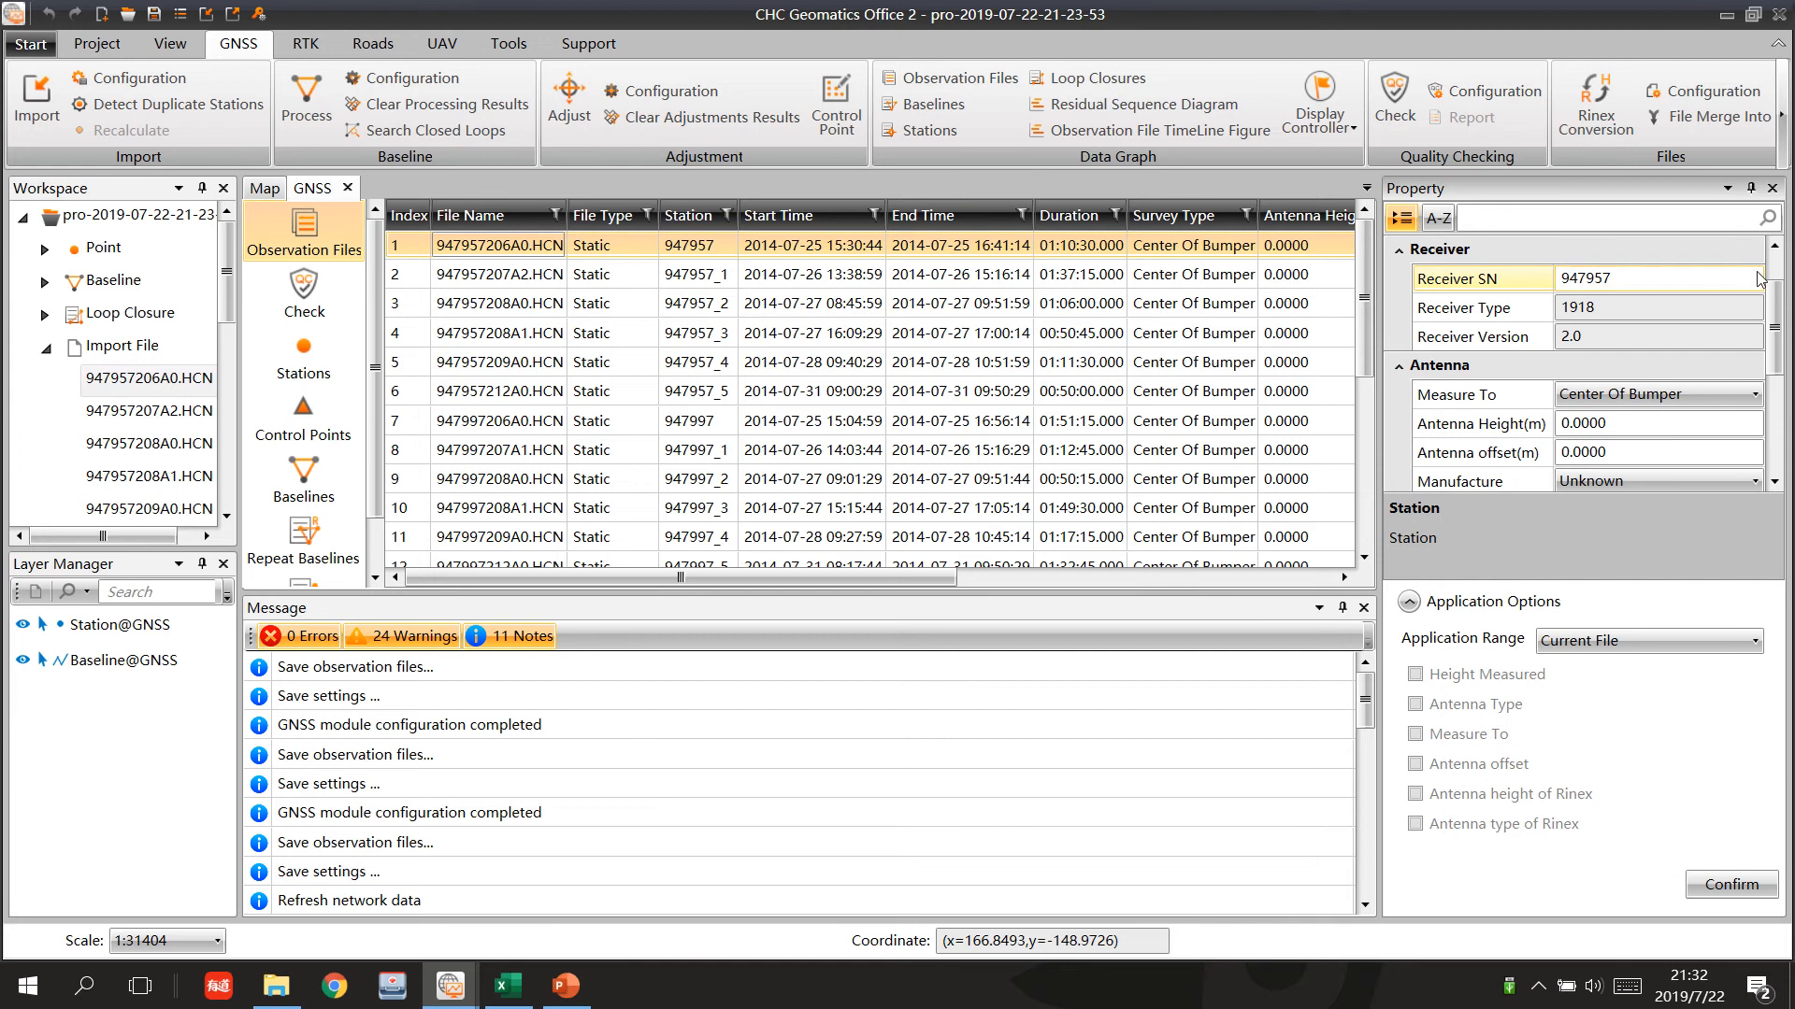
scroll(1774, 327, down, 1)
click(1536, 334)
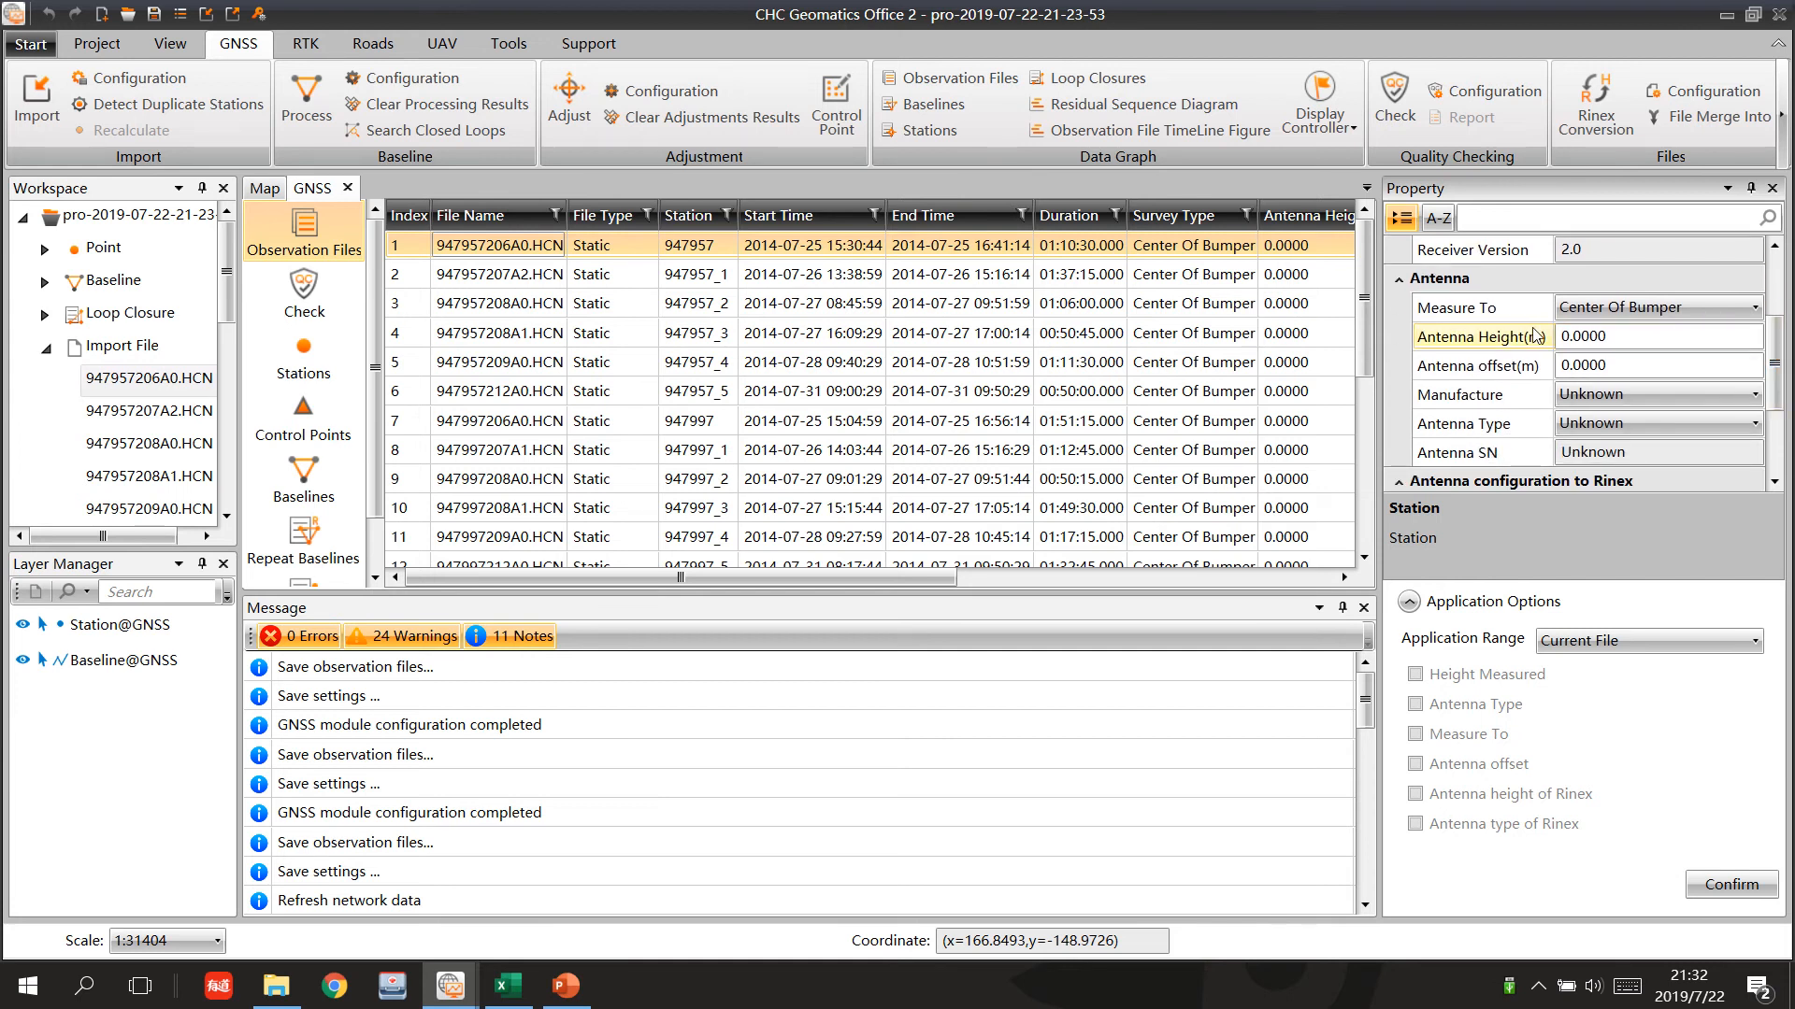
click(1627, 316)
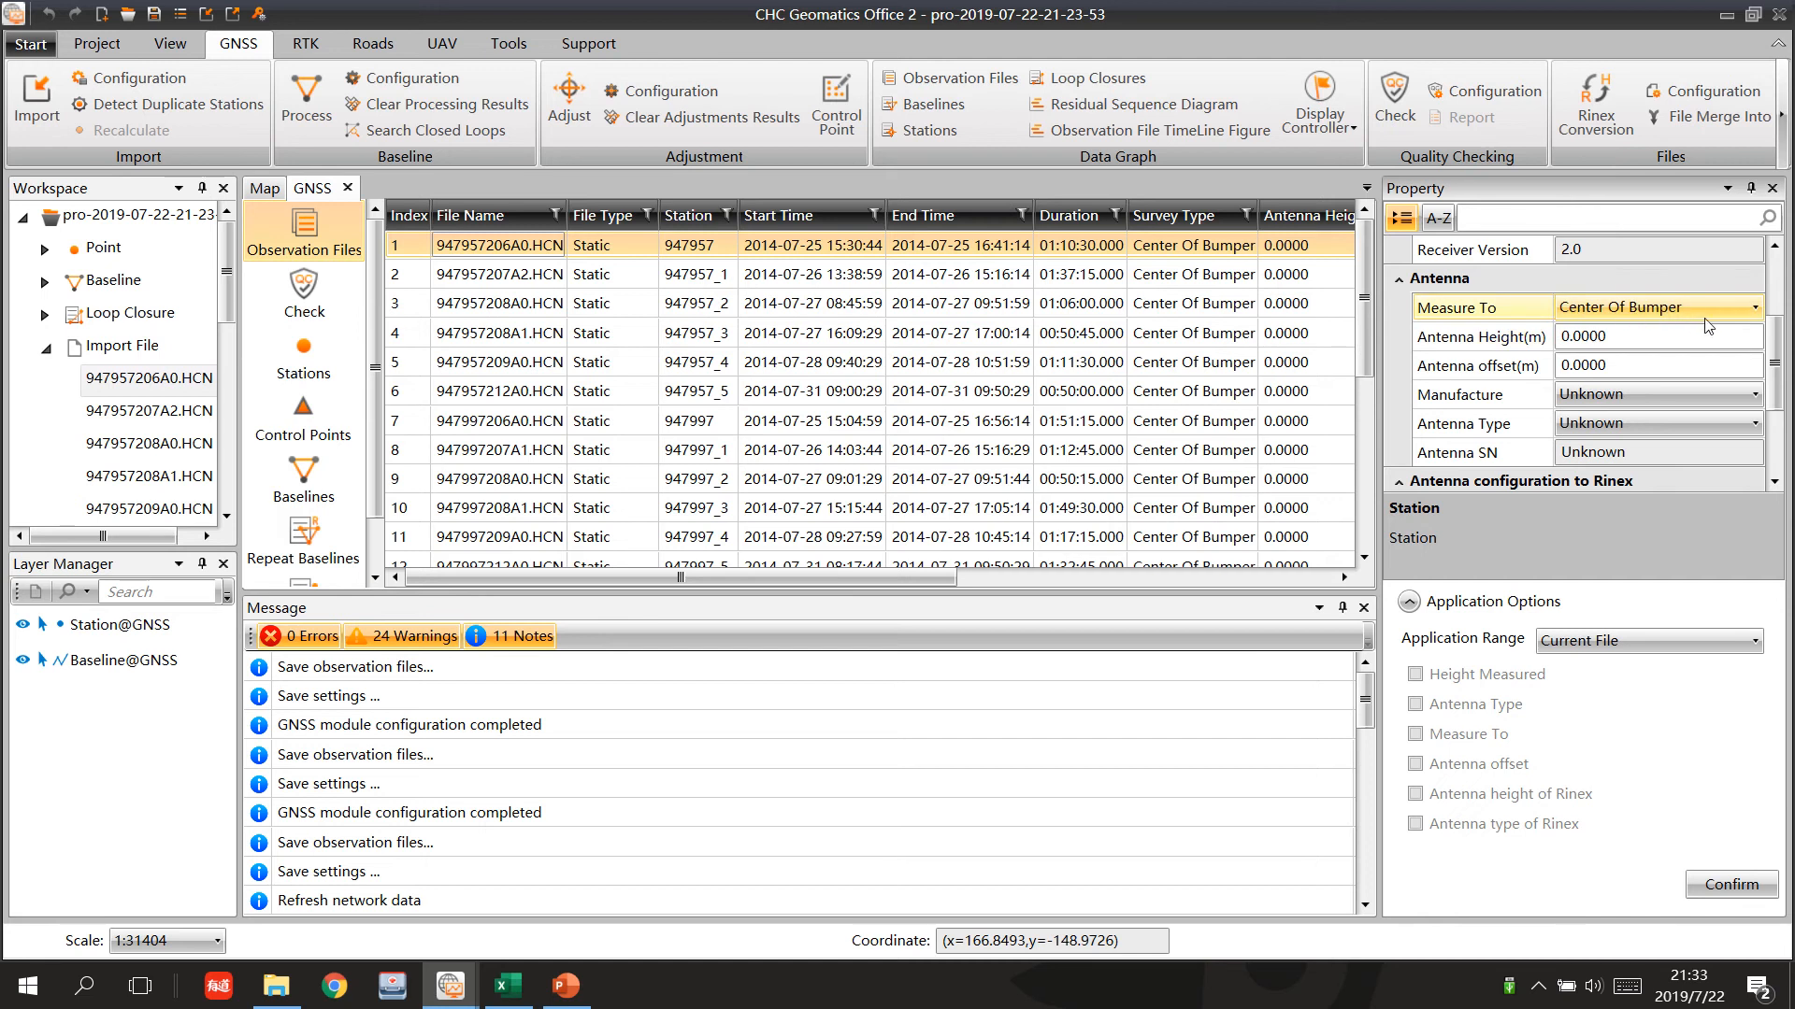
click(1683, 335)
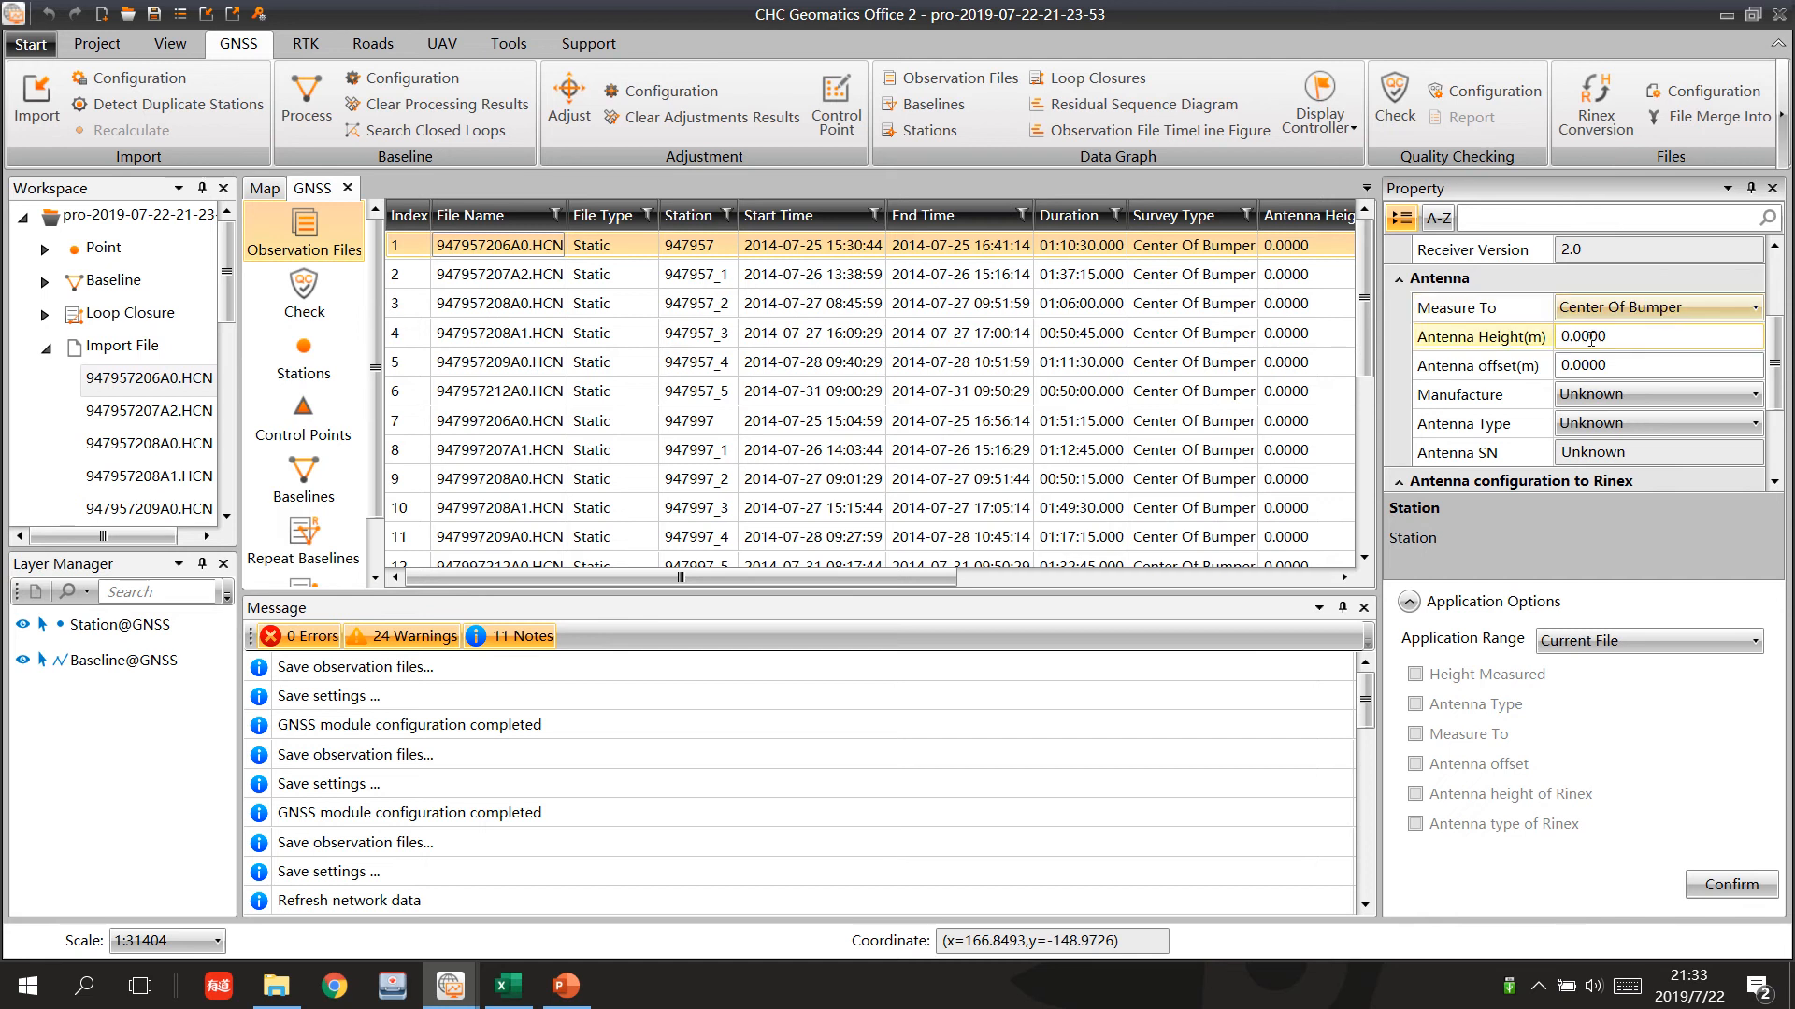
click(521, 995)
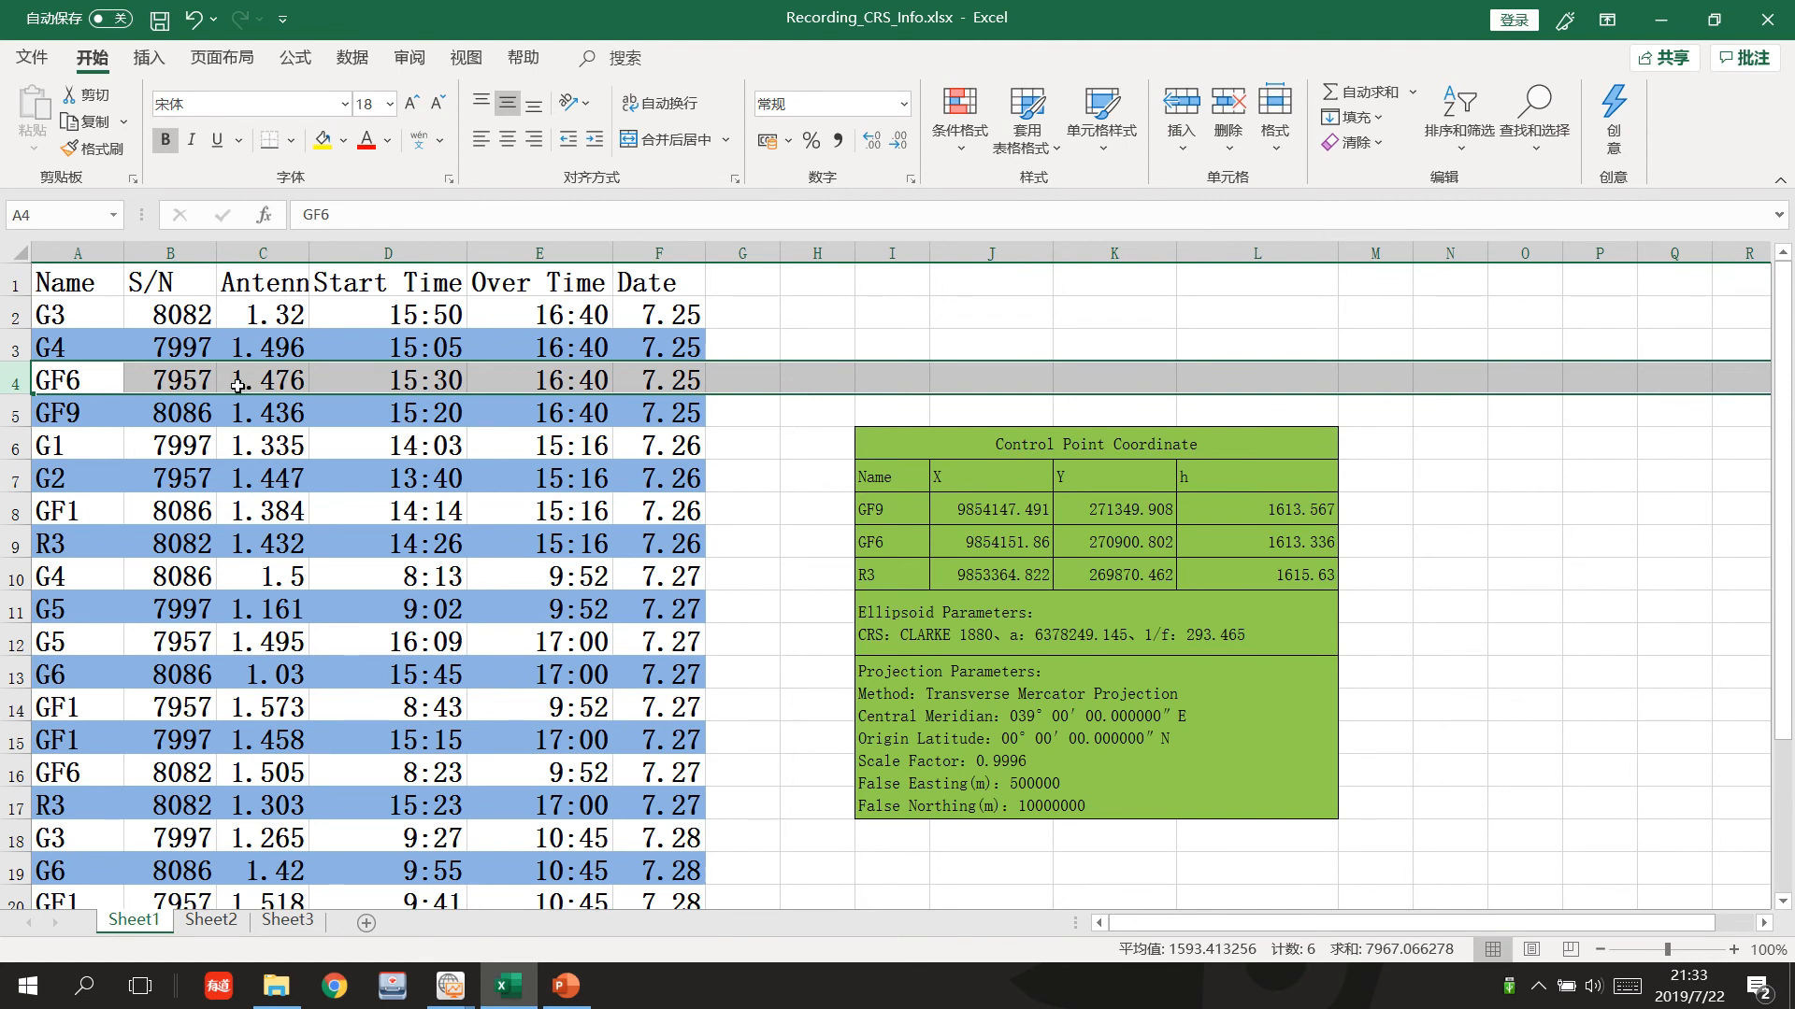
click(1661, 19)
drag(1618, 346, 1465, 363)
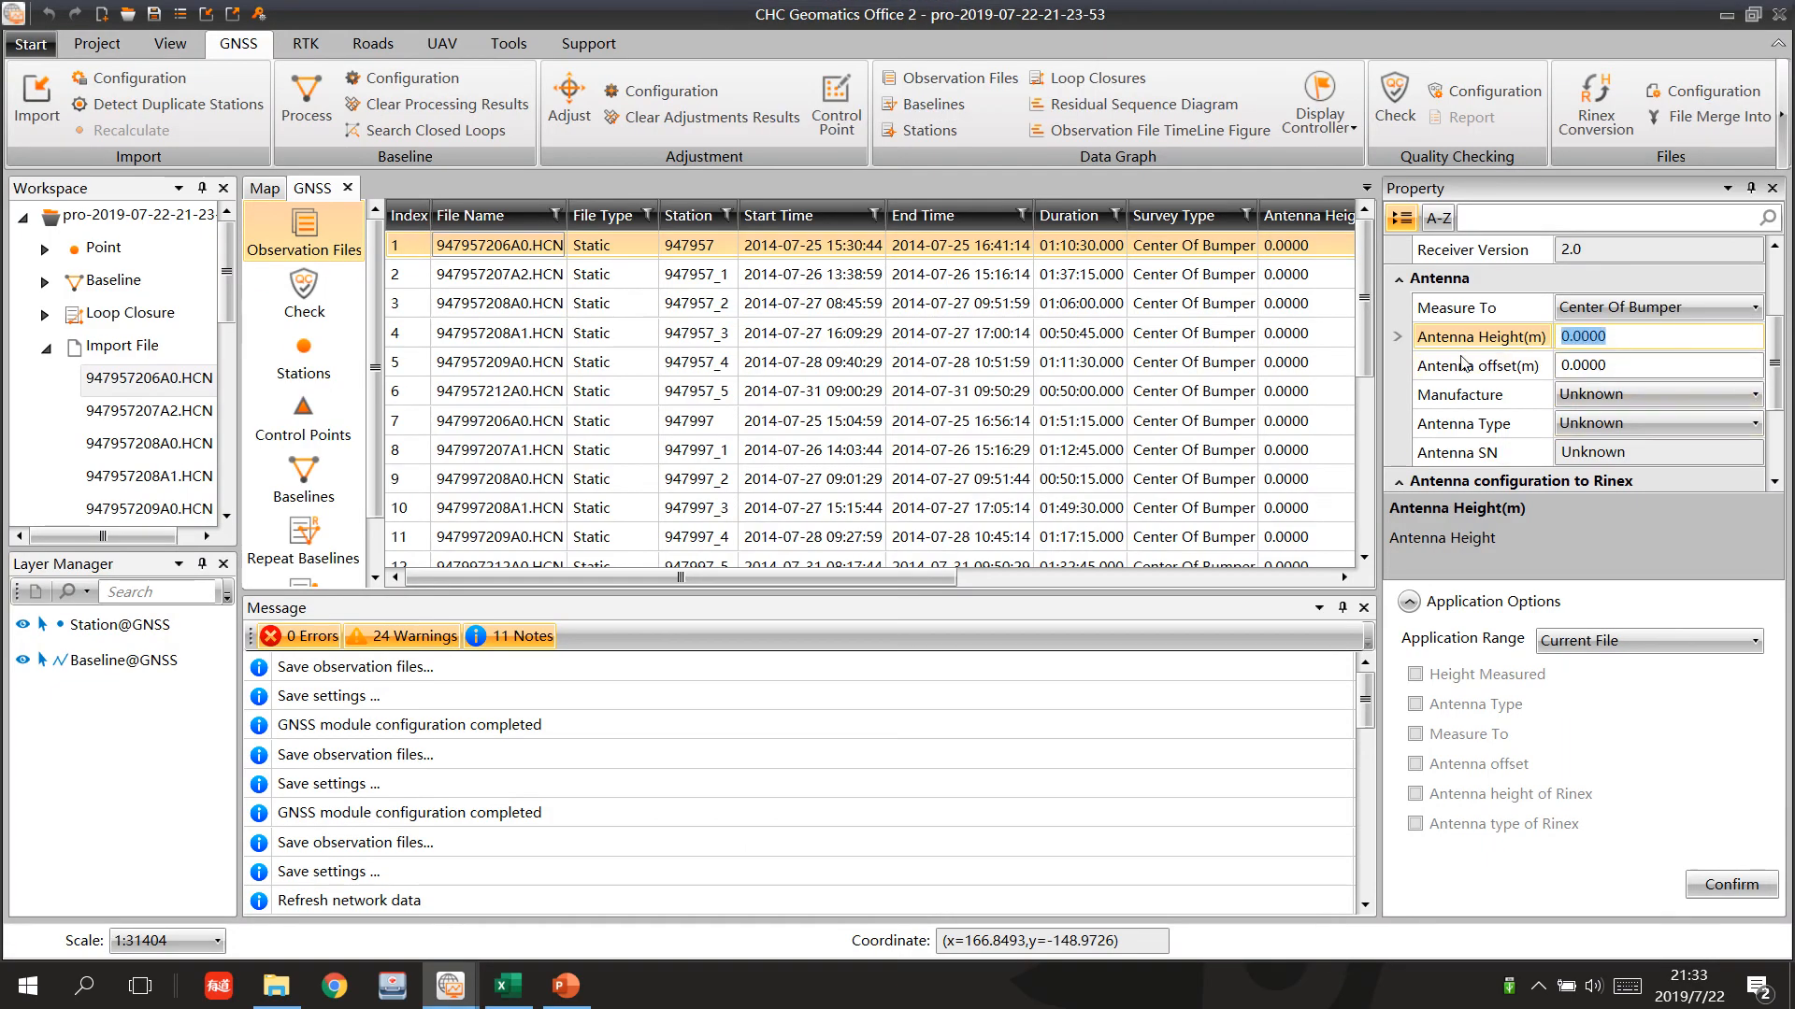
text(1.)
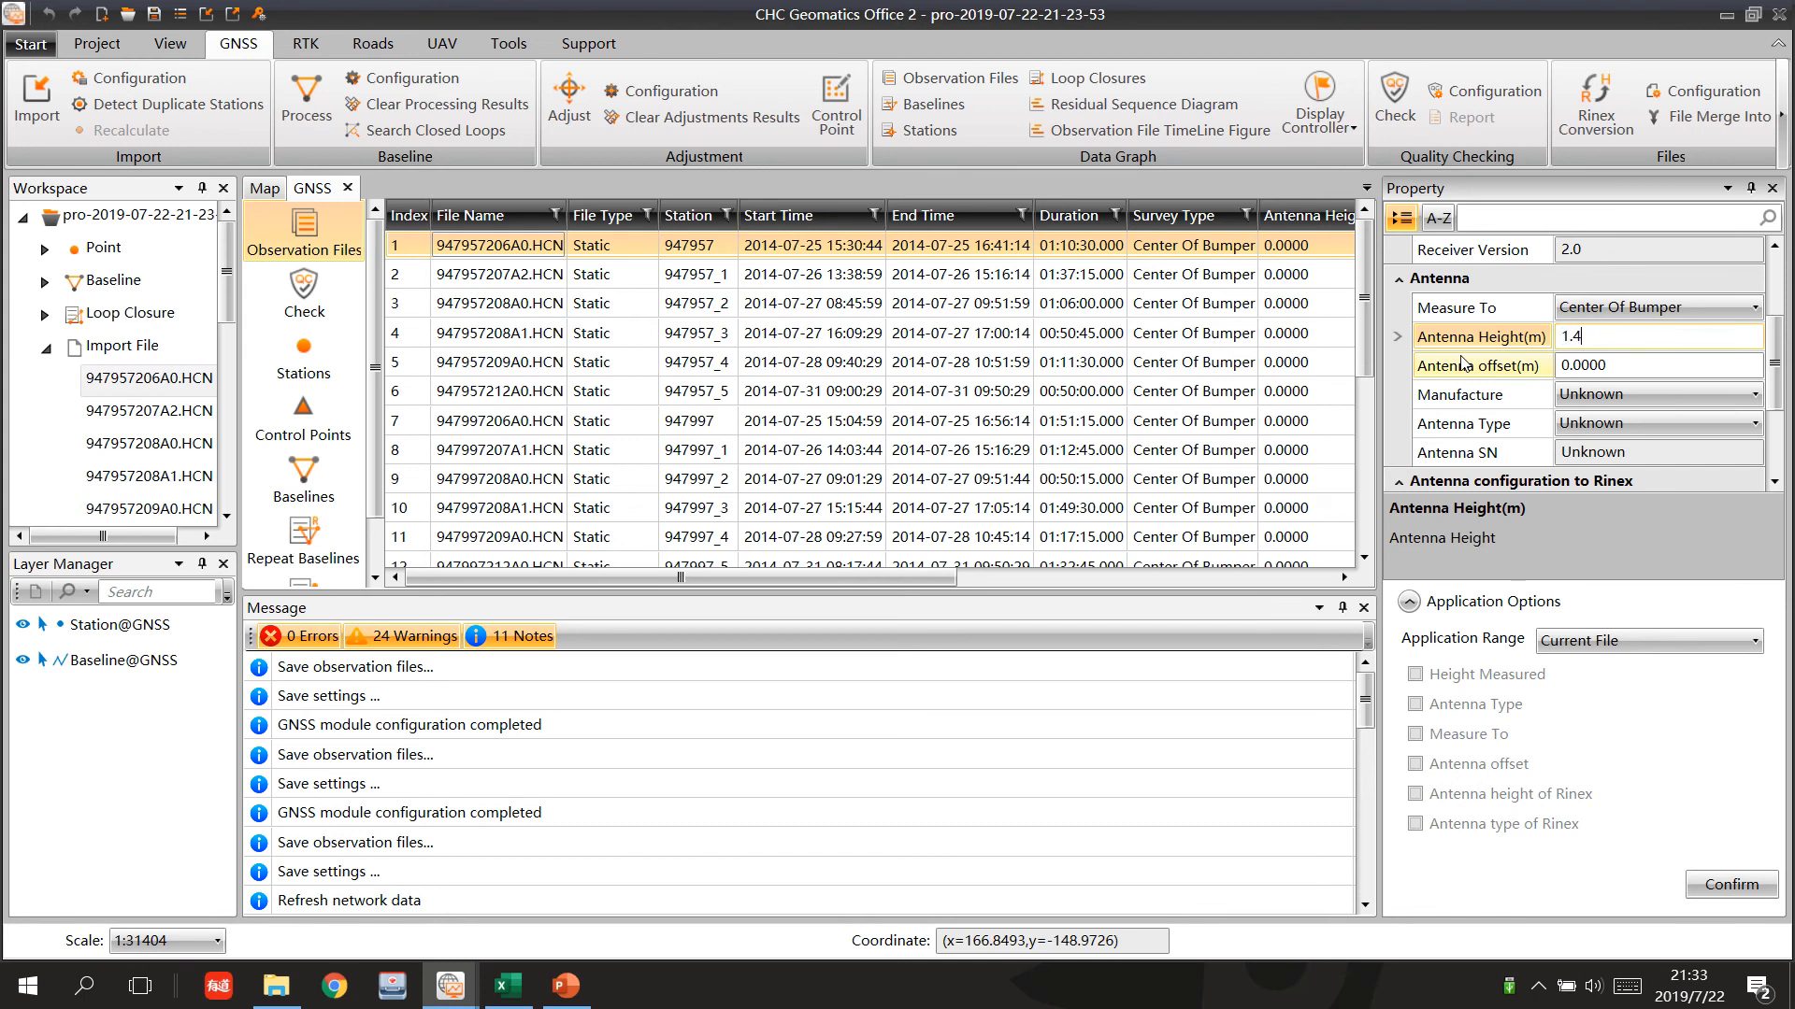
text(476)
click(1617, 365)
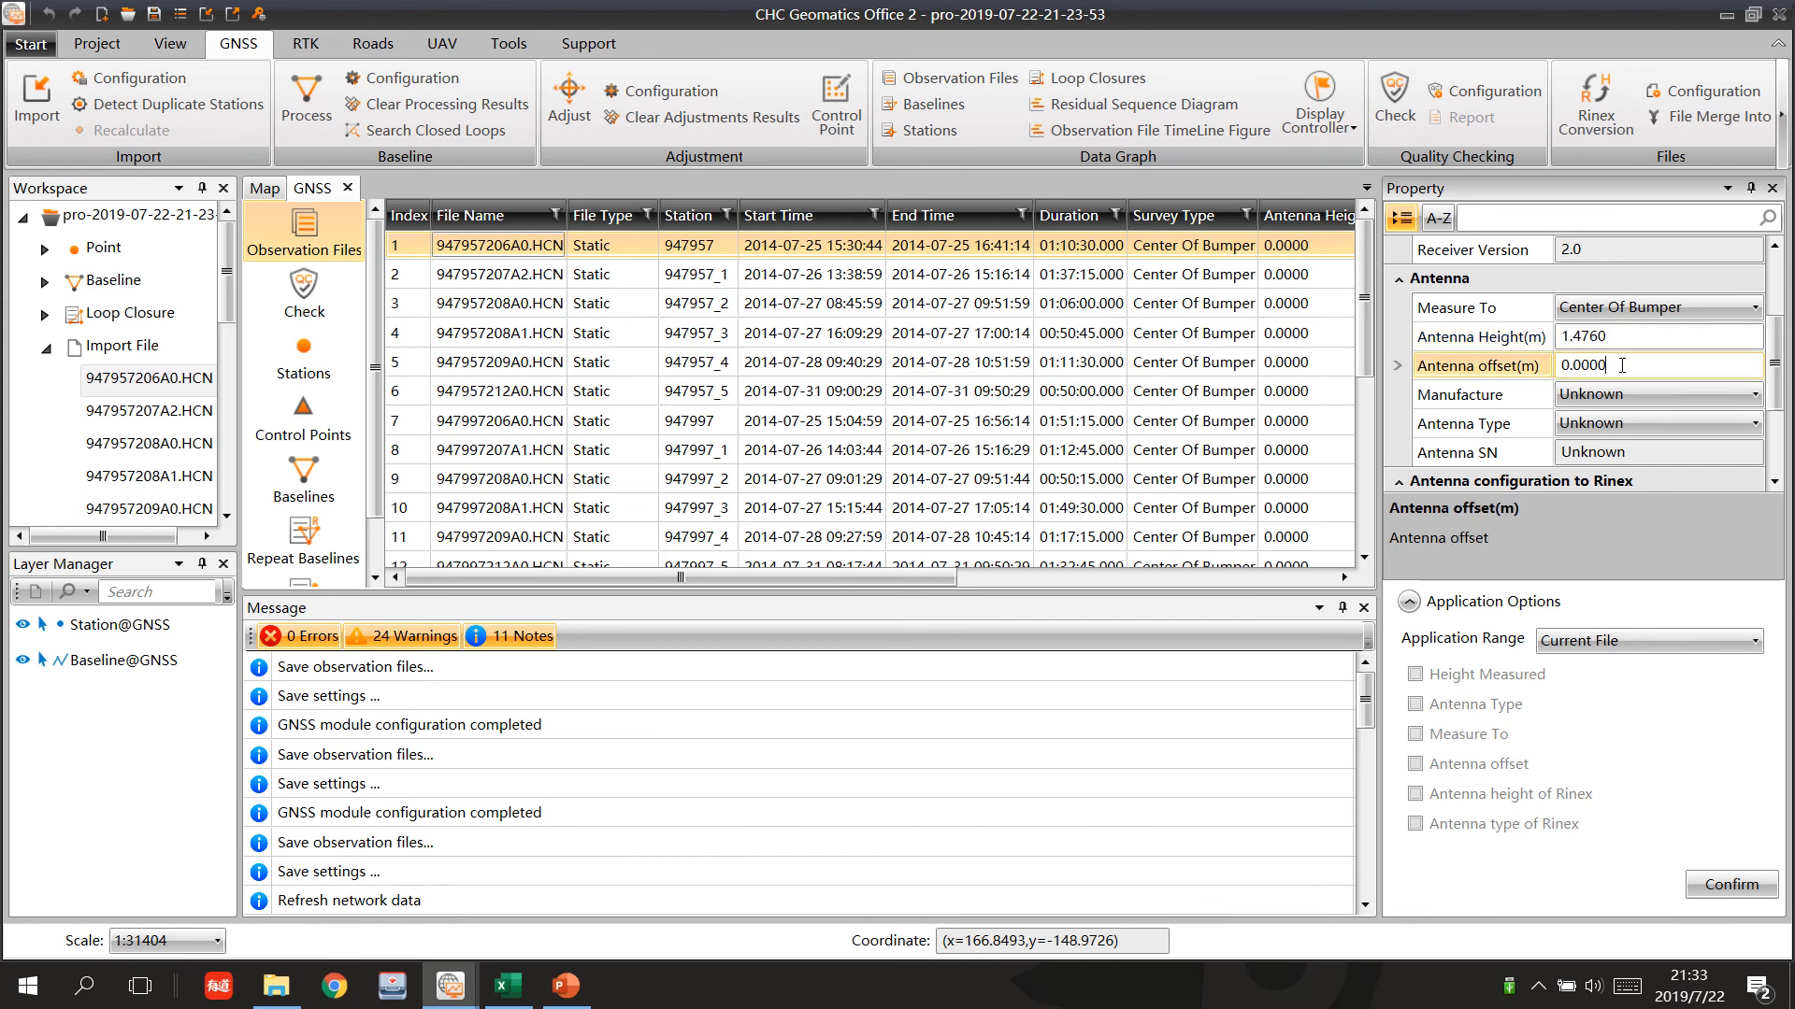
Set the antenna manufacturer of observation file 947957206A0.HCN to CHCNav and its antenna type to CHC-T5.
click(1636, 396)
drag(1783, 440, 1784, 468)
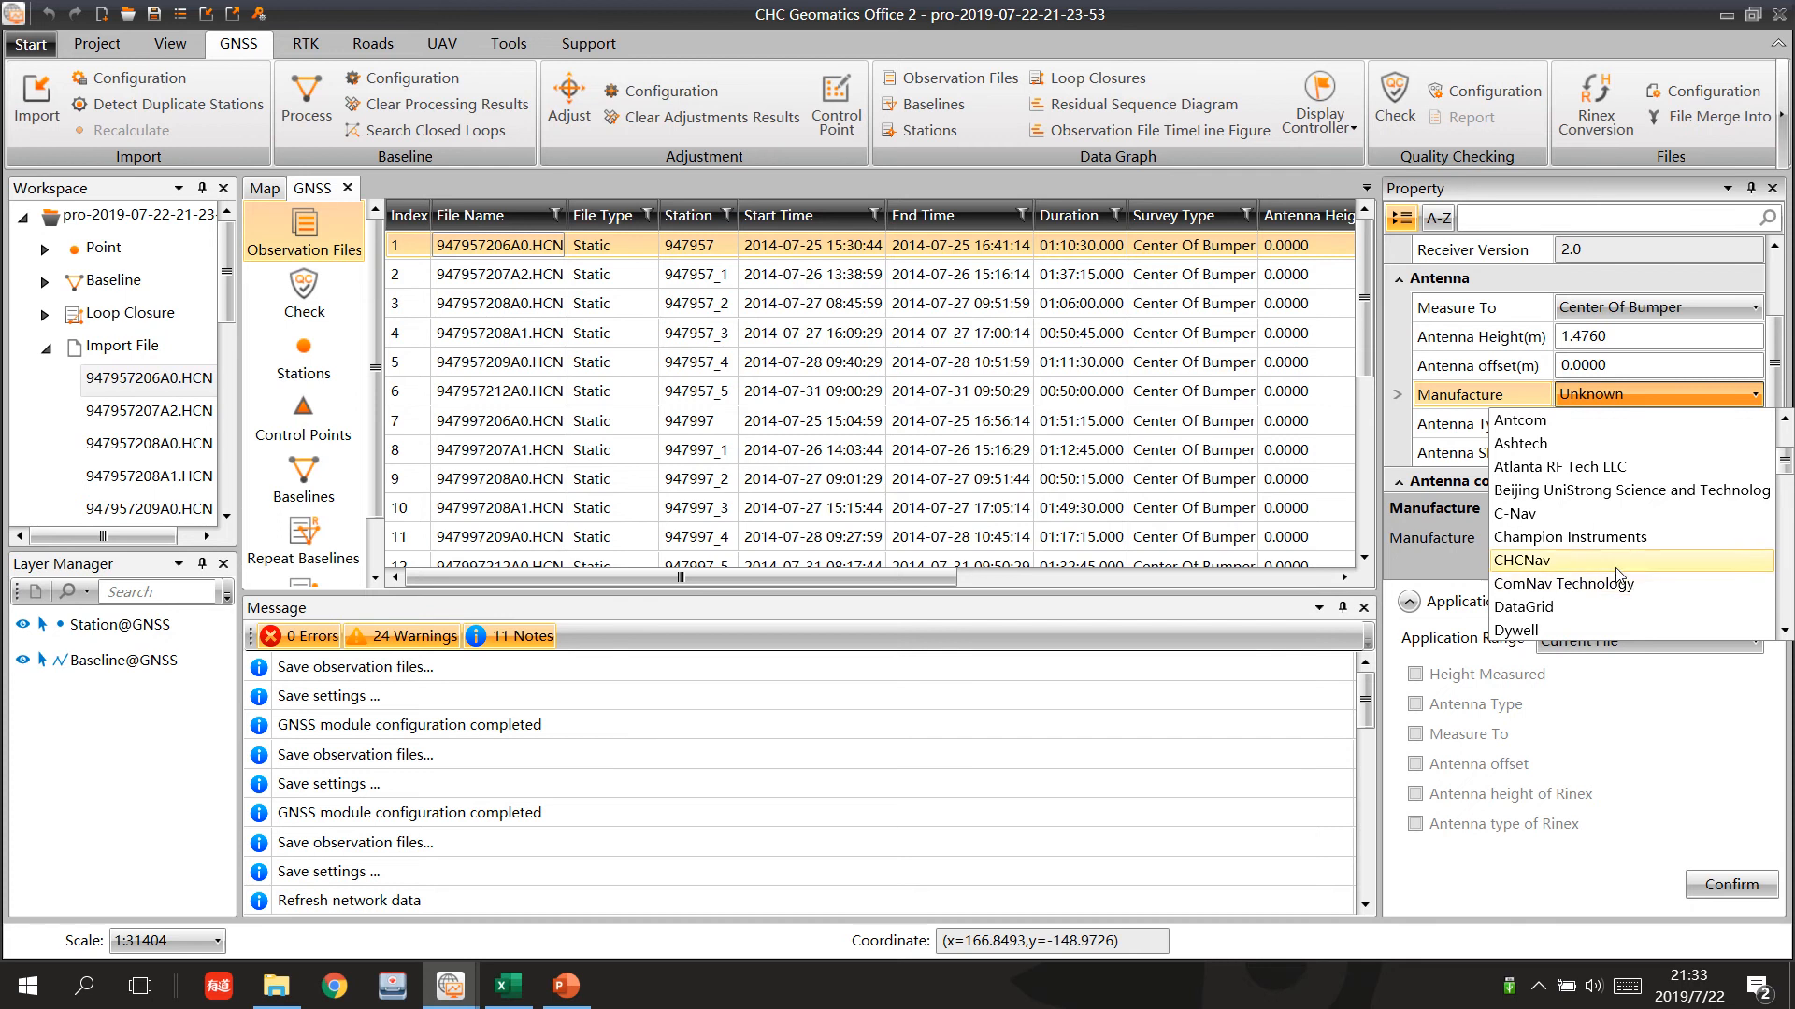
click(1617, 581)
click(1655, 423)
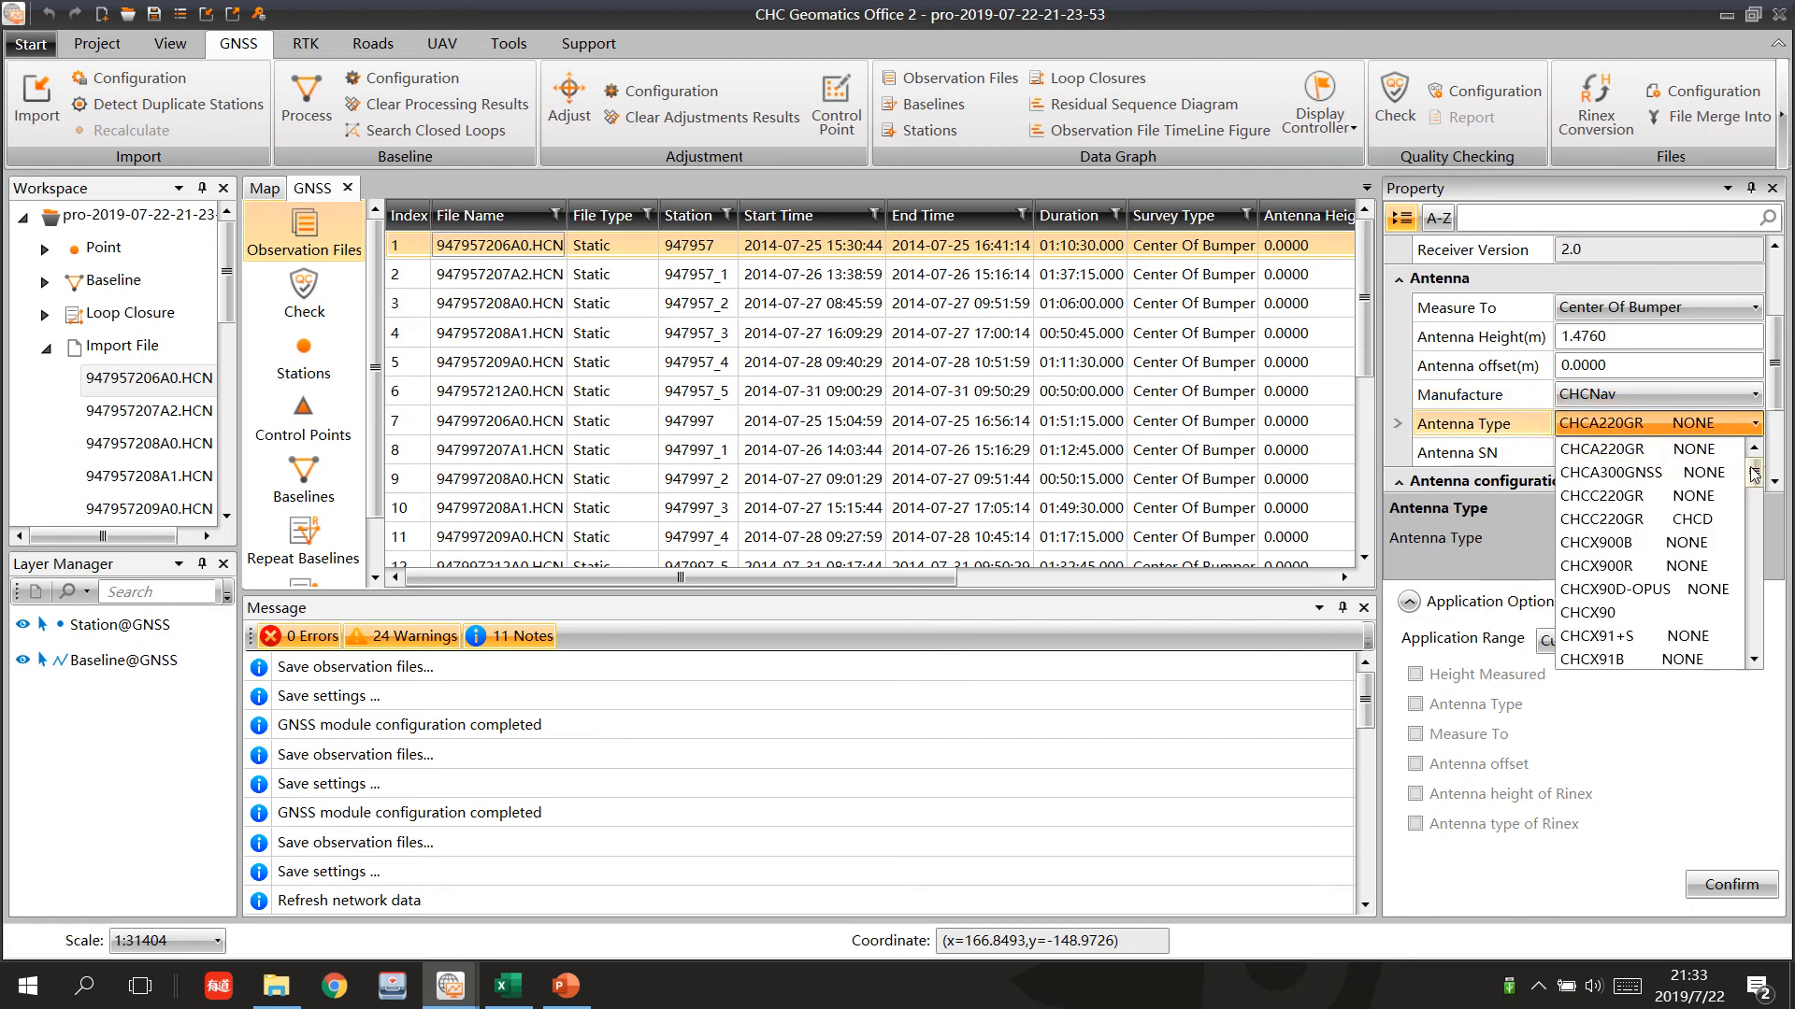
drag(1754, 482, 1756, 492)
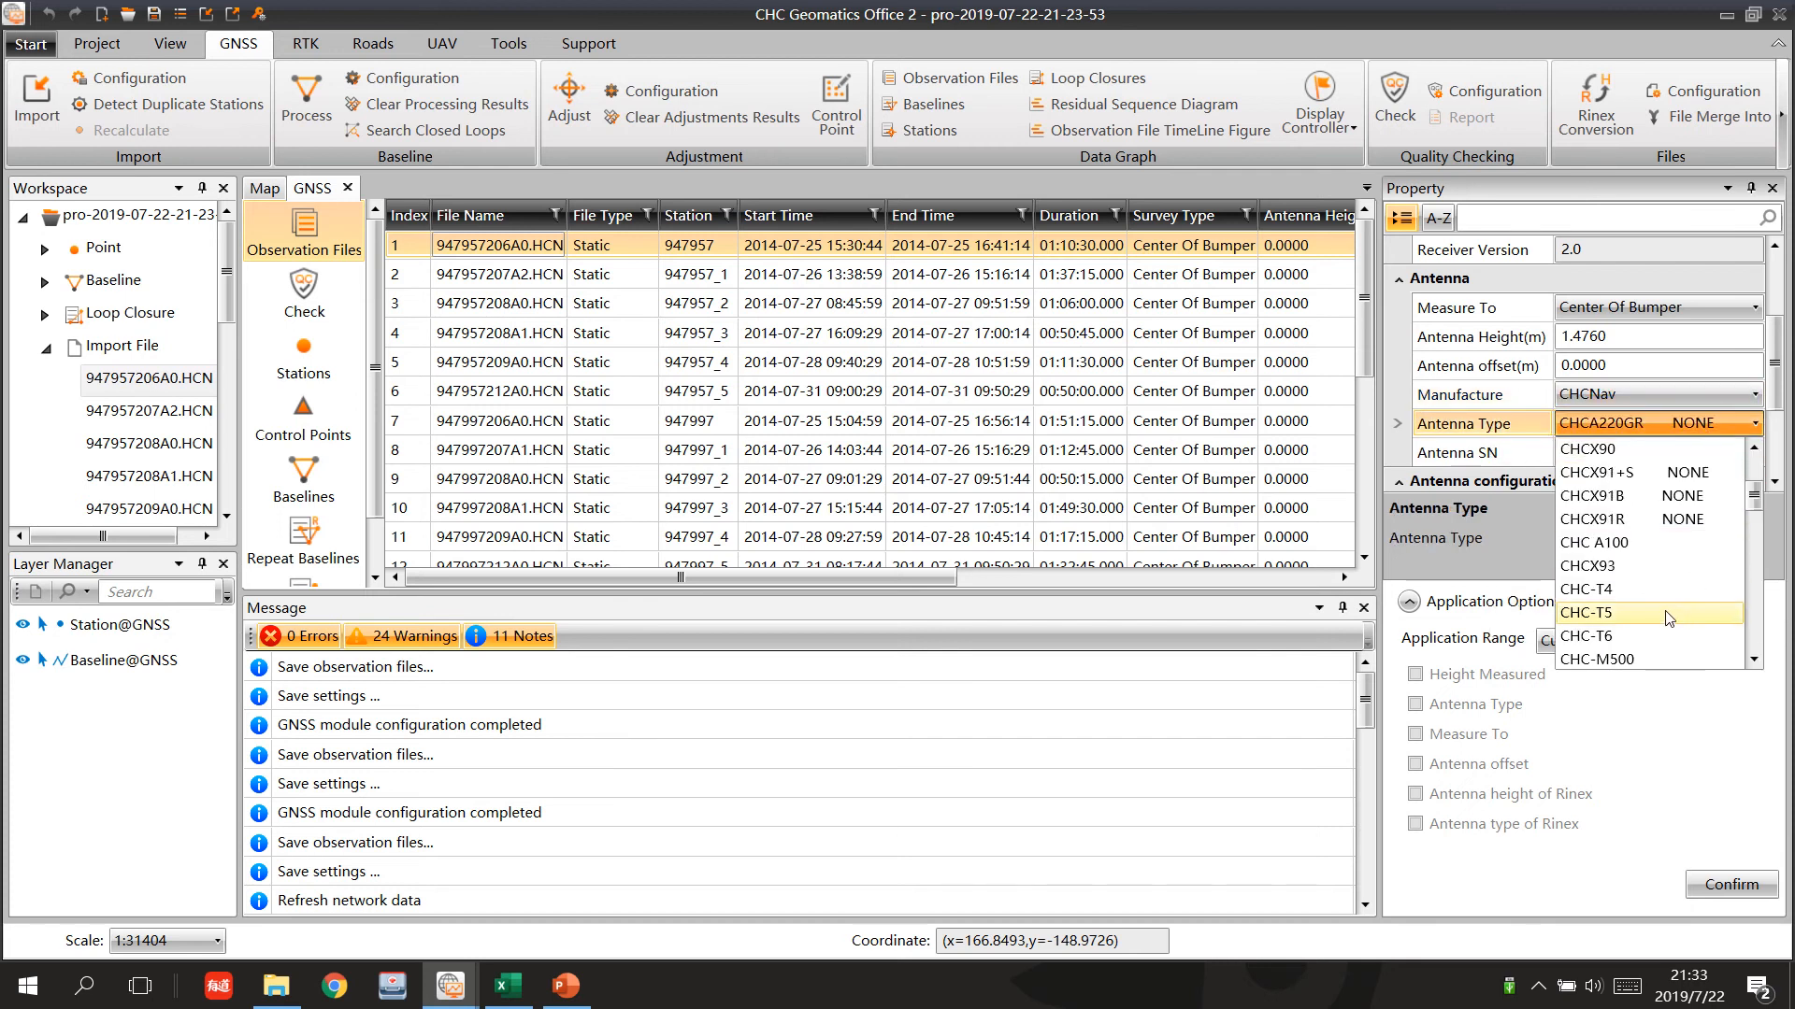
click(1587, 612)
Review the file's station, antenna and Rinex antenna properties, and apply the edits to observation file 947957206A0.HCN.
scroll(1764, 427, down, 1)
scroll(1761, 439, down, 1)
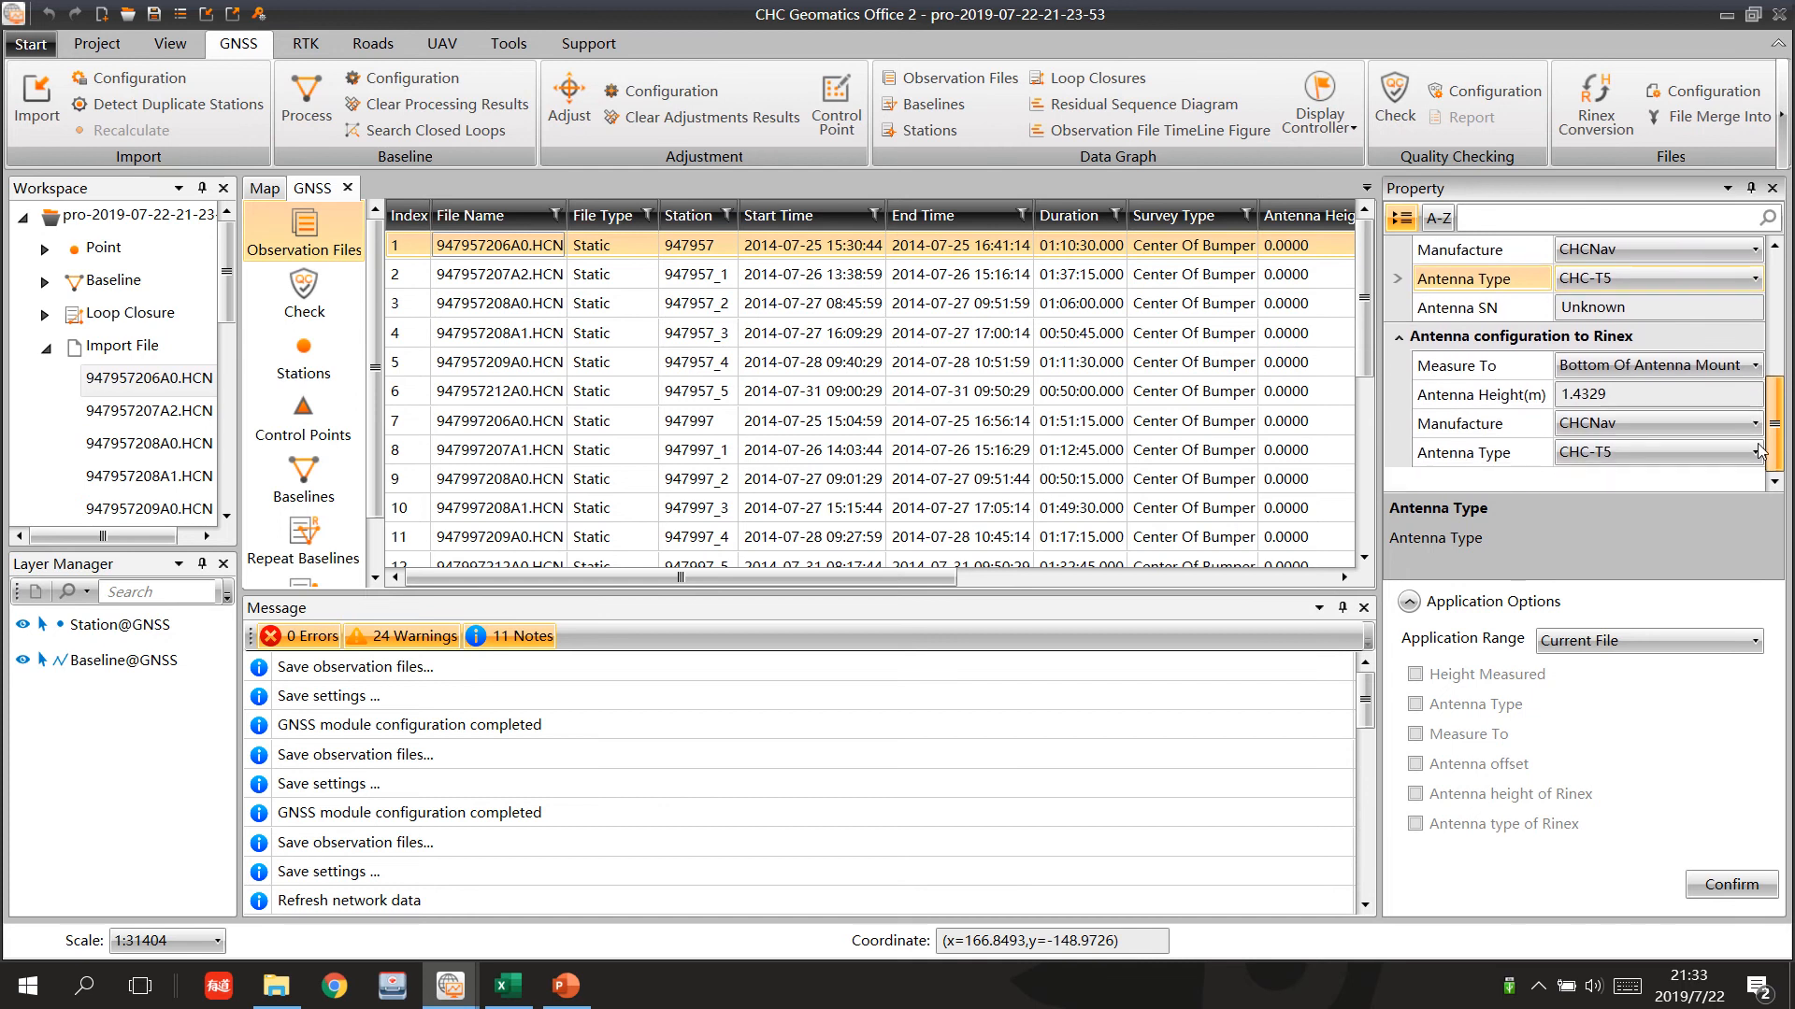
scroll(1759, 454, up, 2)
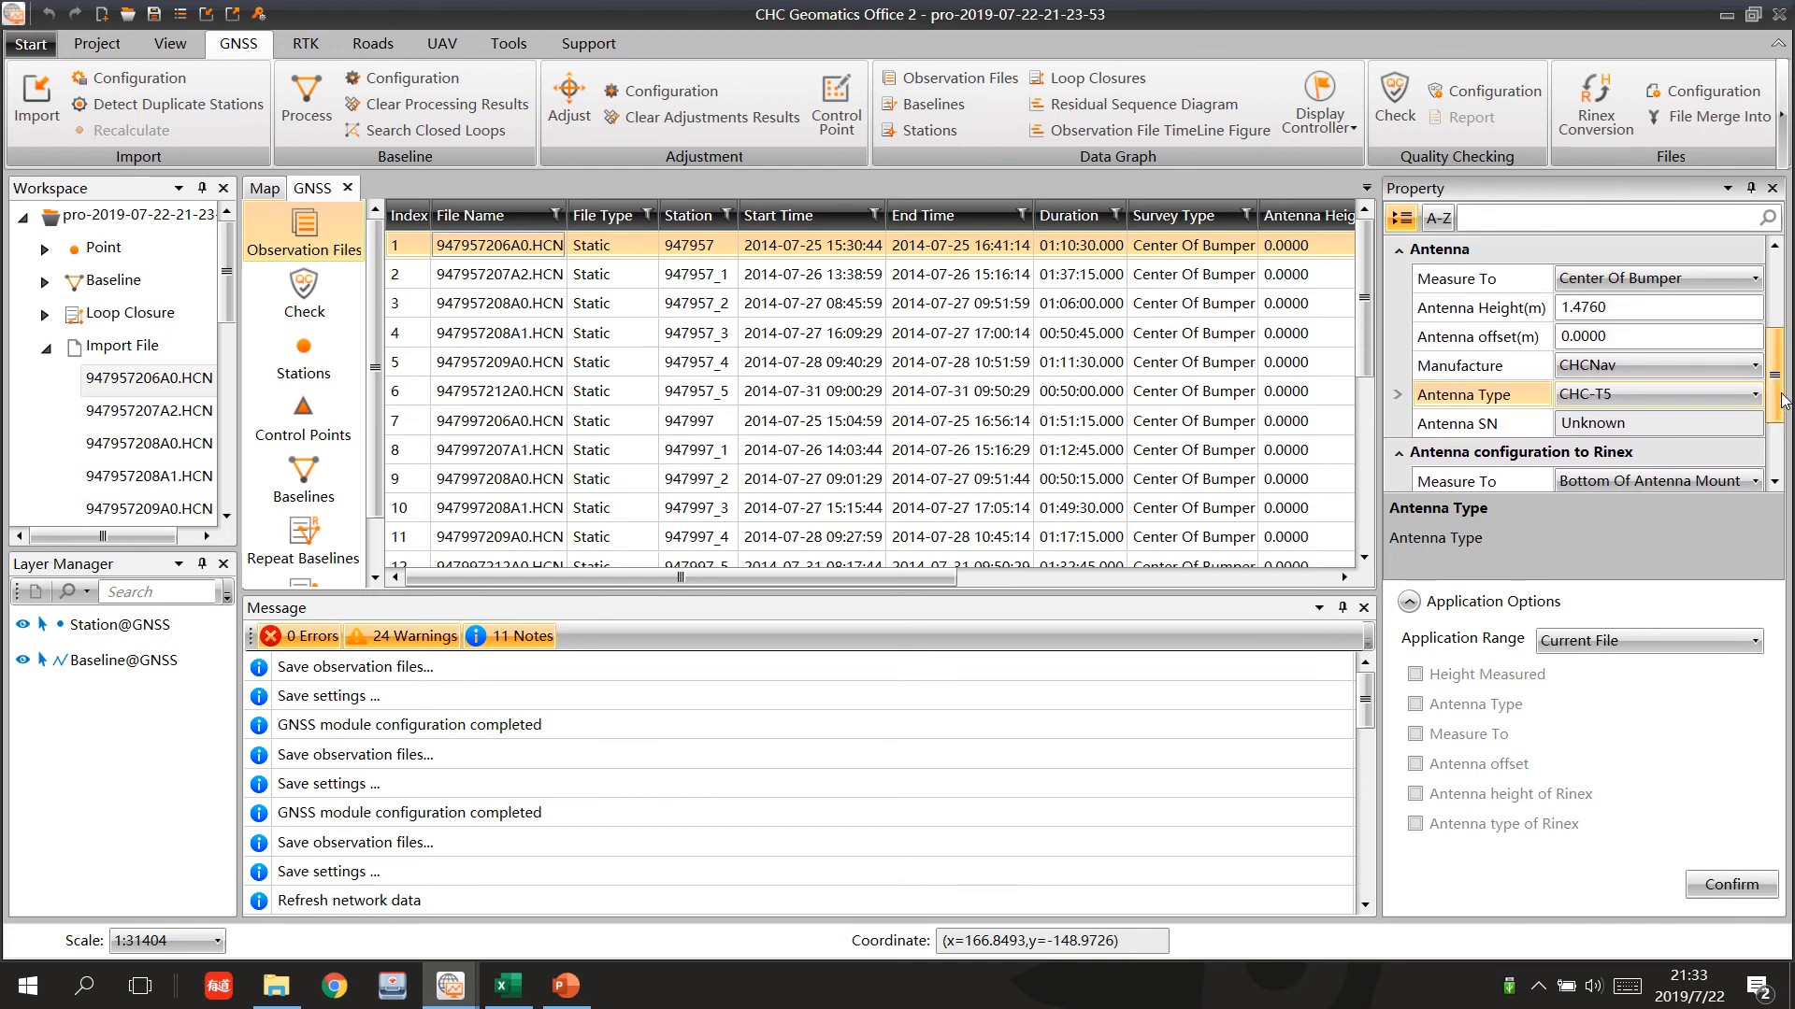
scroll(1594, 350, down, 1)
drag(1774, 397, 1786, 301)
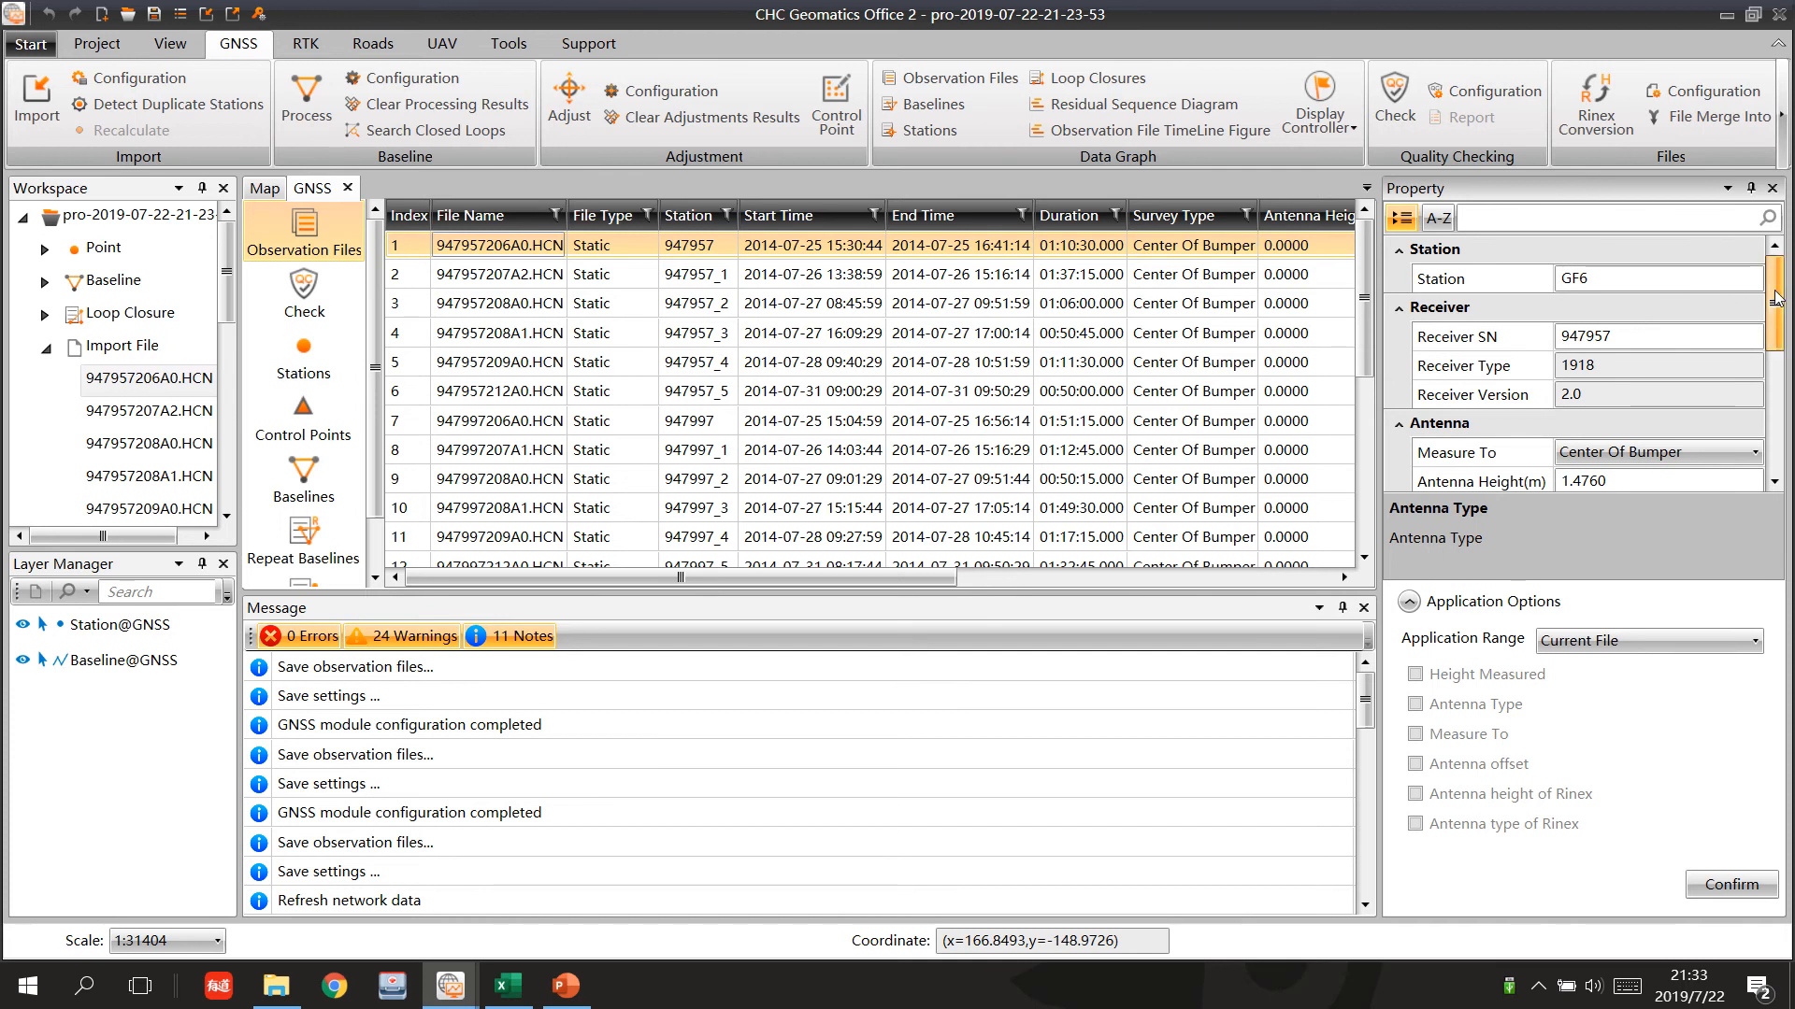
click(1744, 893)
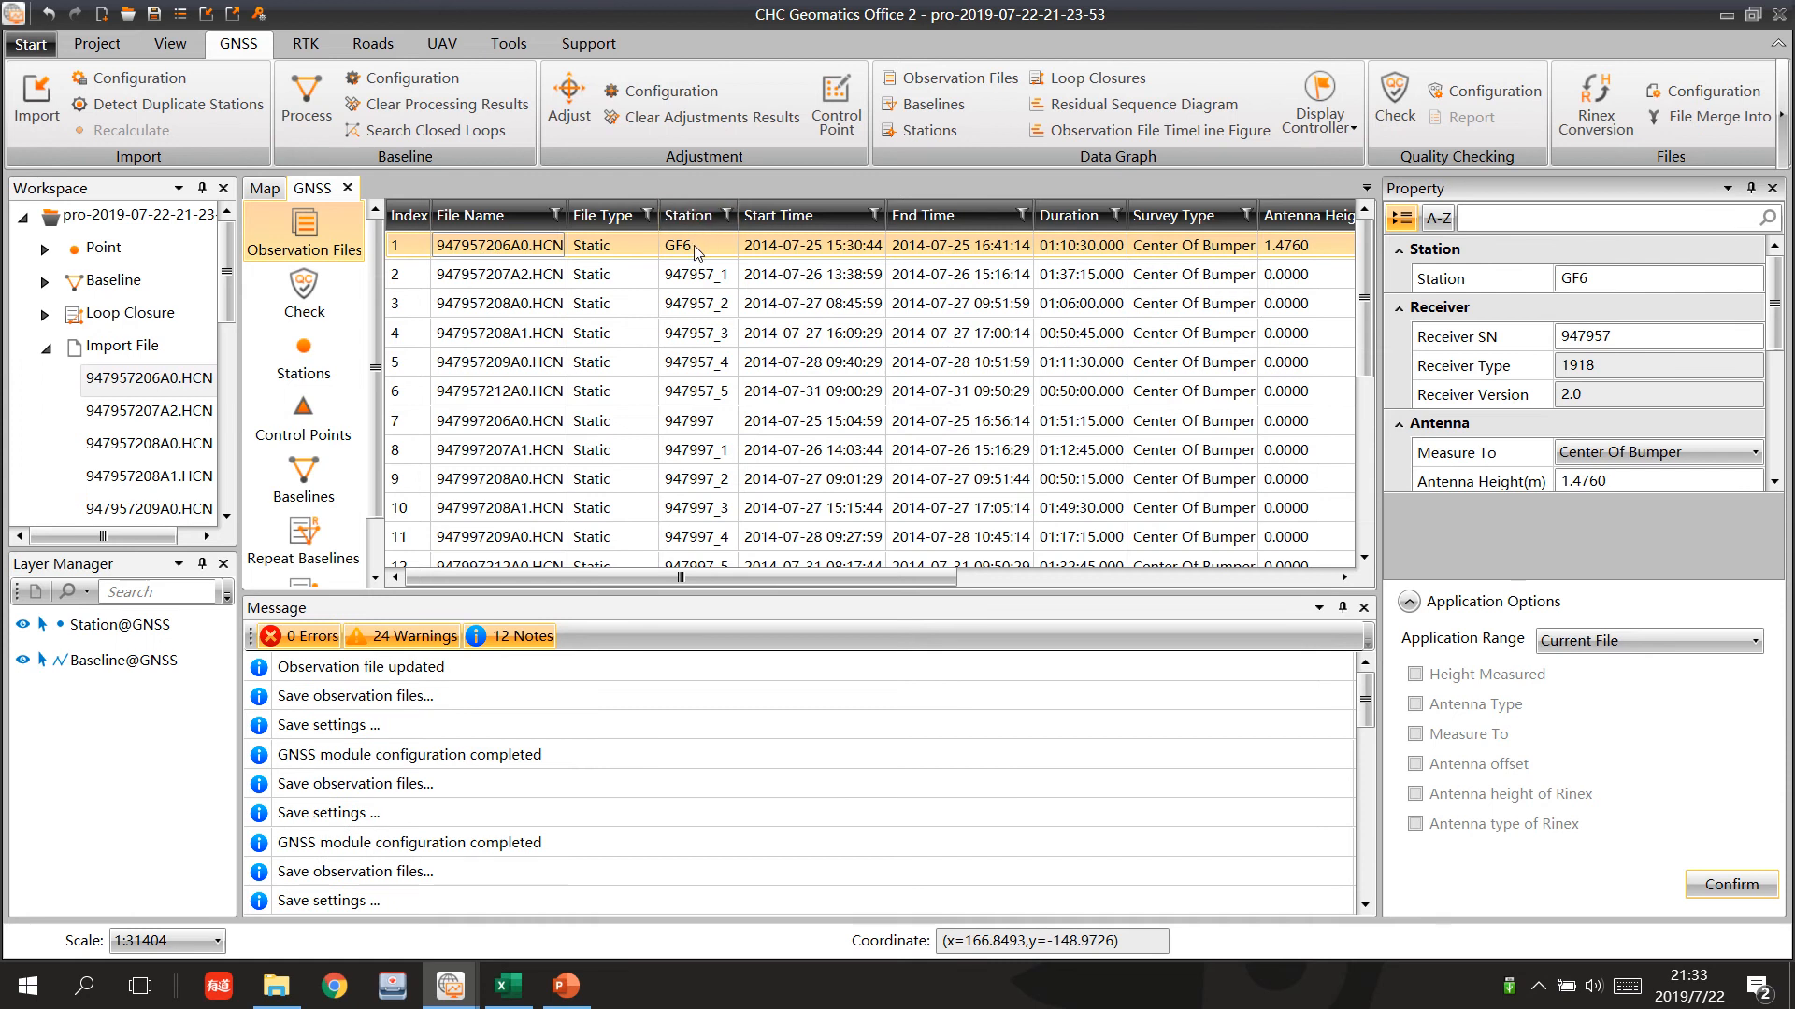
Select observation file 947957207A2.HCN and mark its matching G2 record in row 7 of the Excel workbook.
drag(945, 580, 744, 580)
click(720, 278)
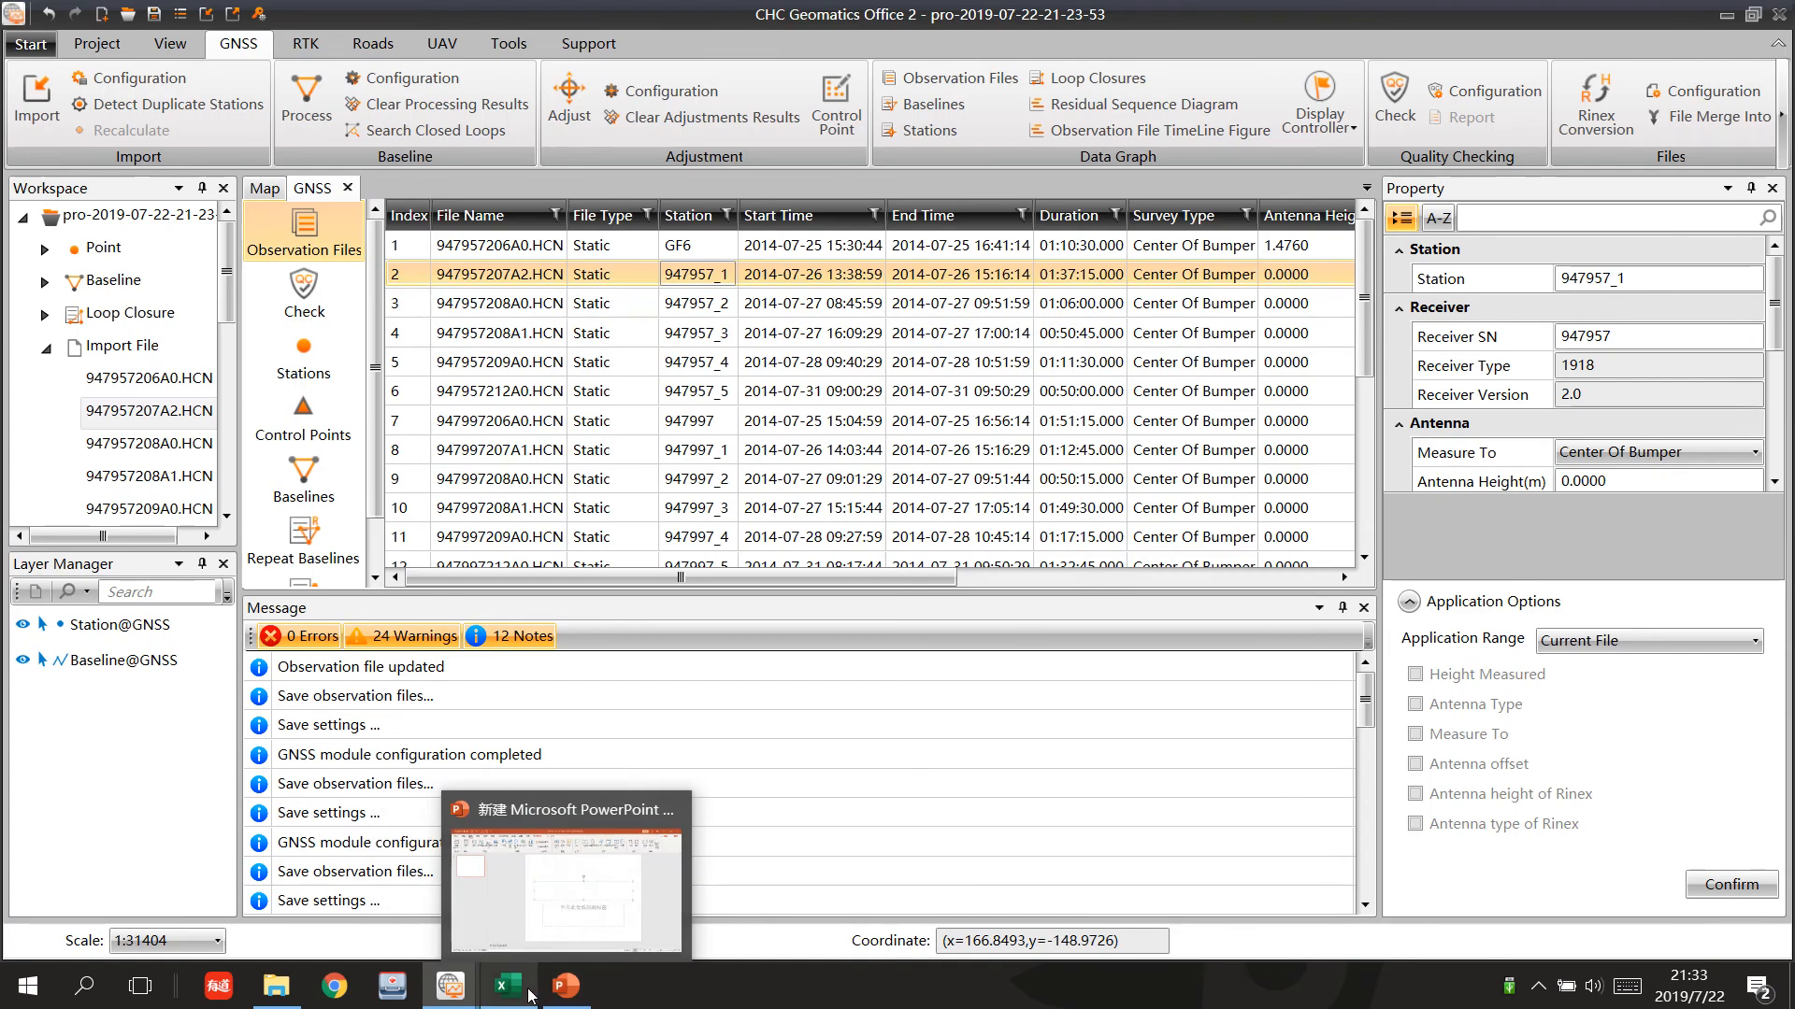
click(516, 989)
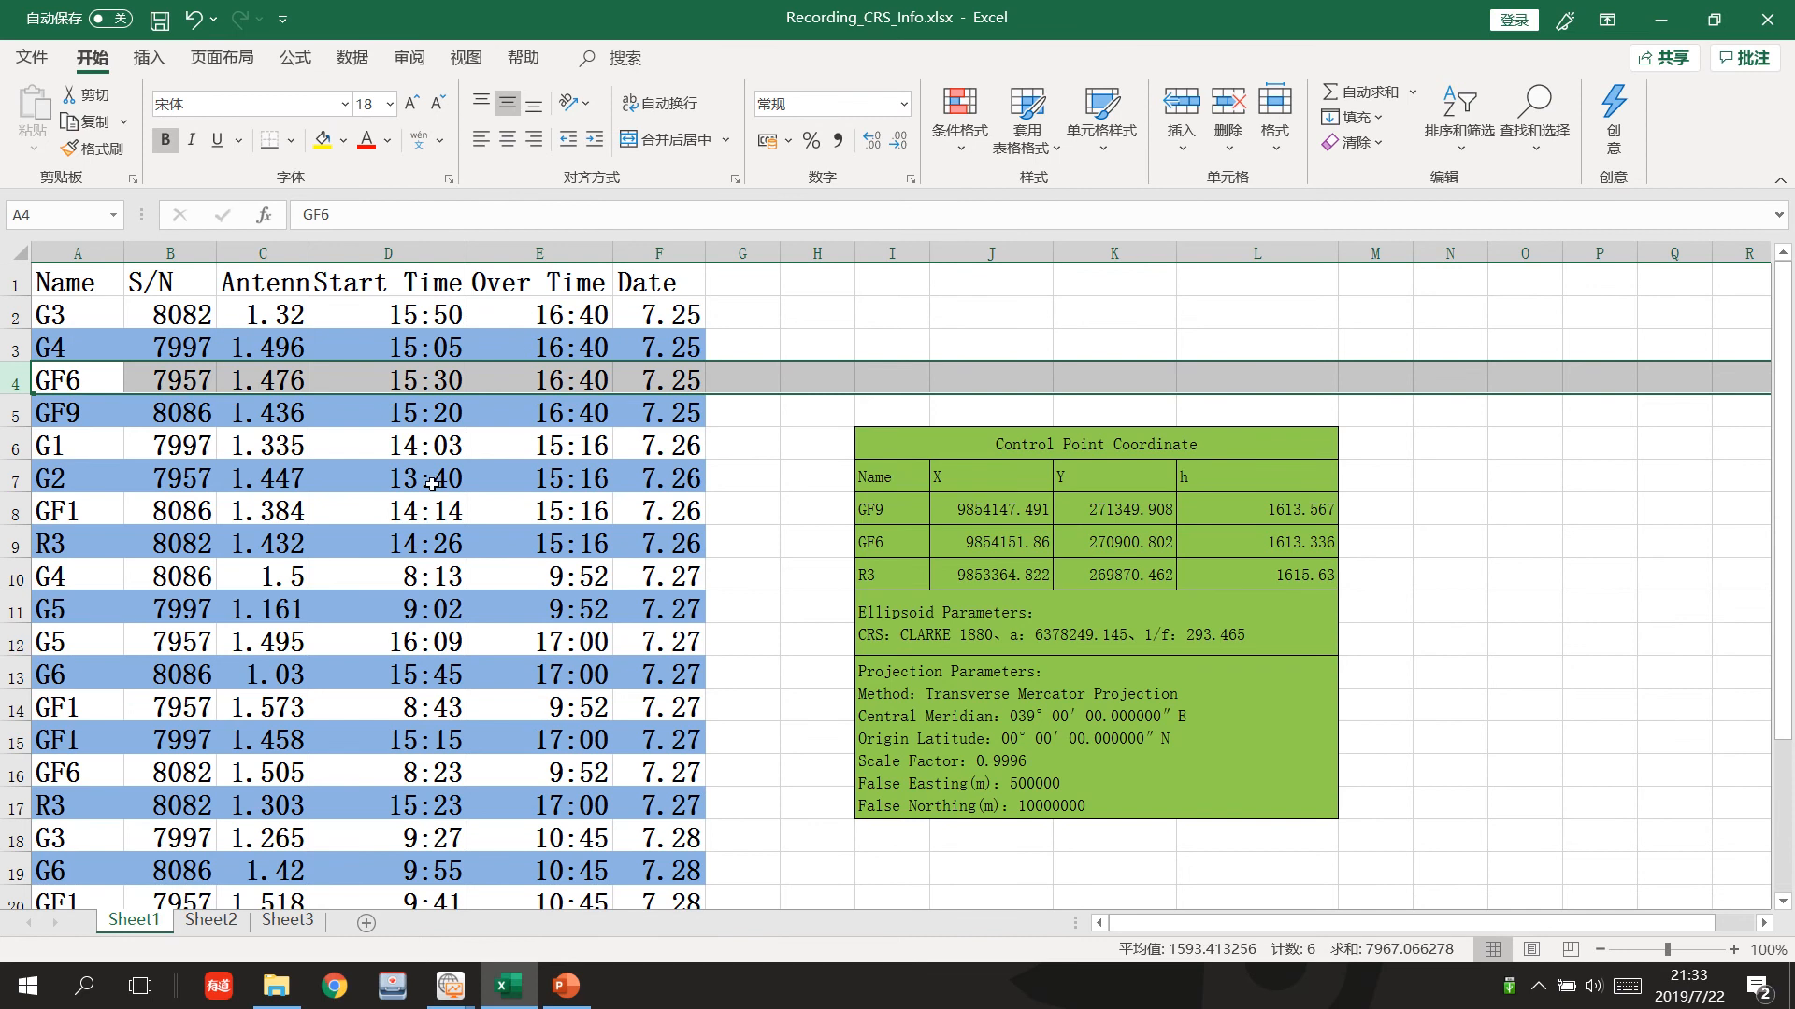
click(372, 484)
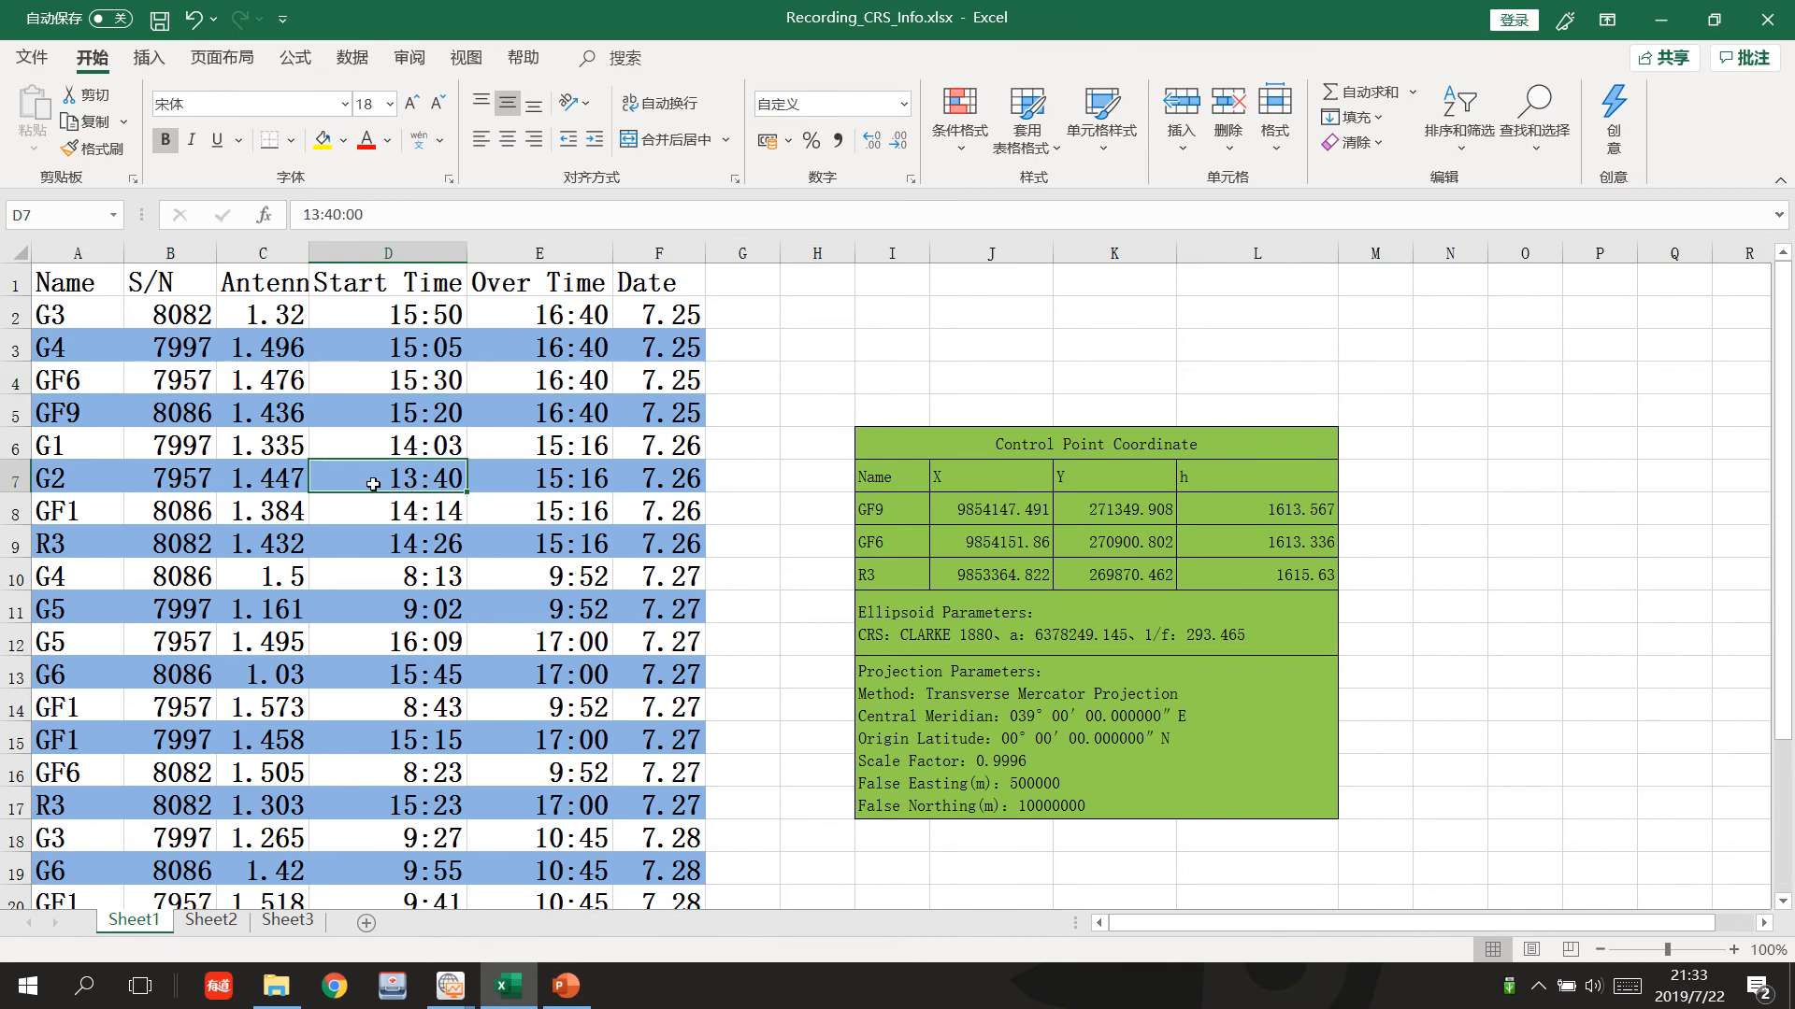
click(10, 478)
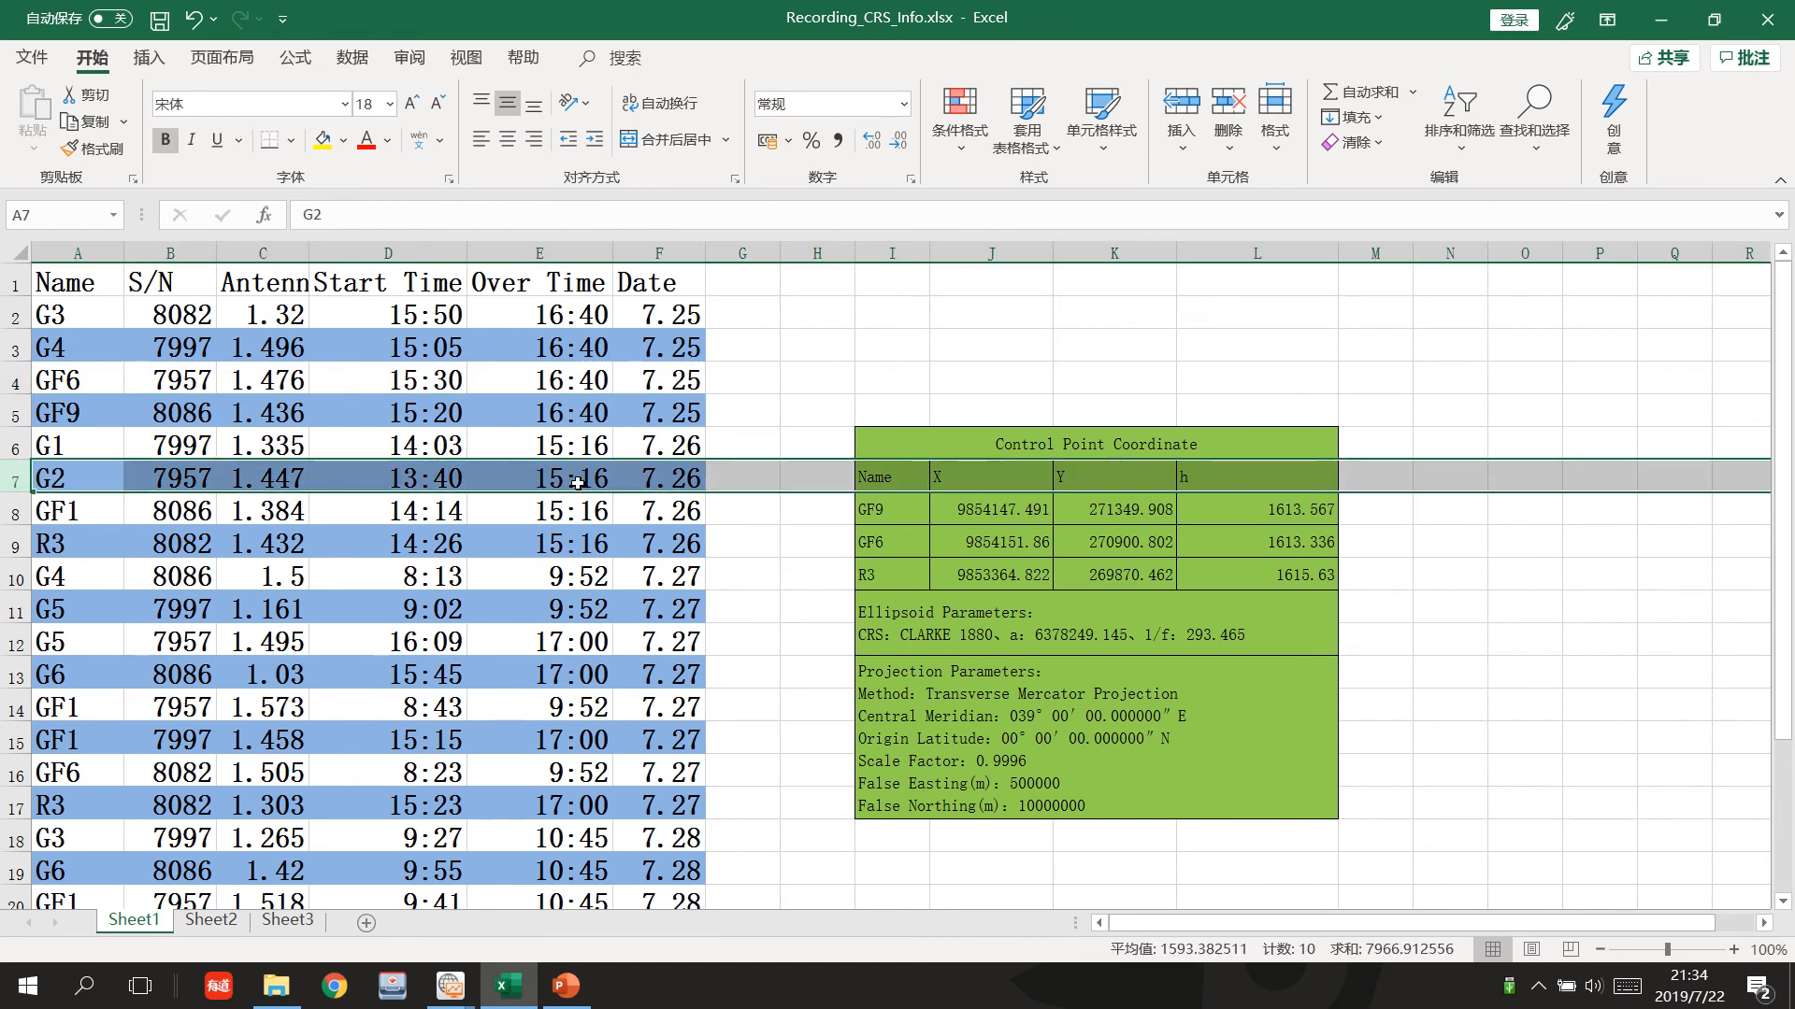
Recheck the G2 record against observation file 947957207A2.HCN, and enter G2 as its station name in CHC Geomatics Office 2.
mouse_move(449, 986)
mouse_move(591, 909)
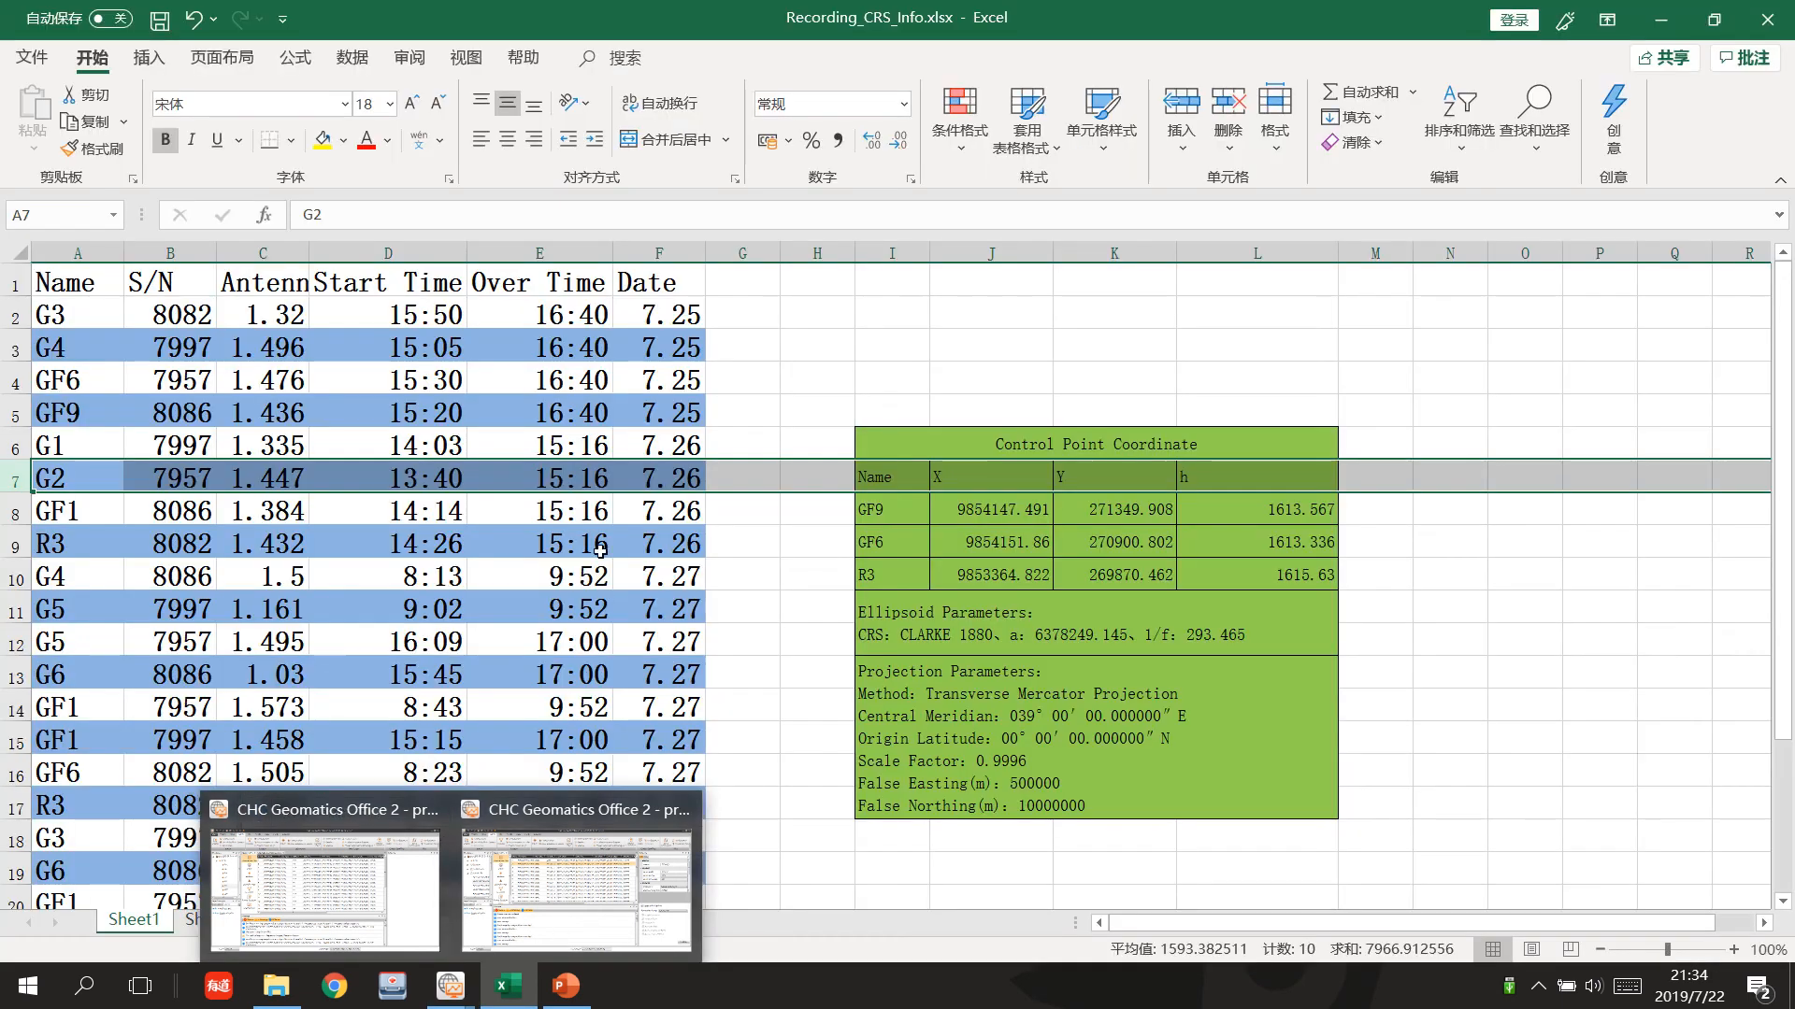
click(458, 991)
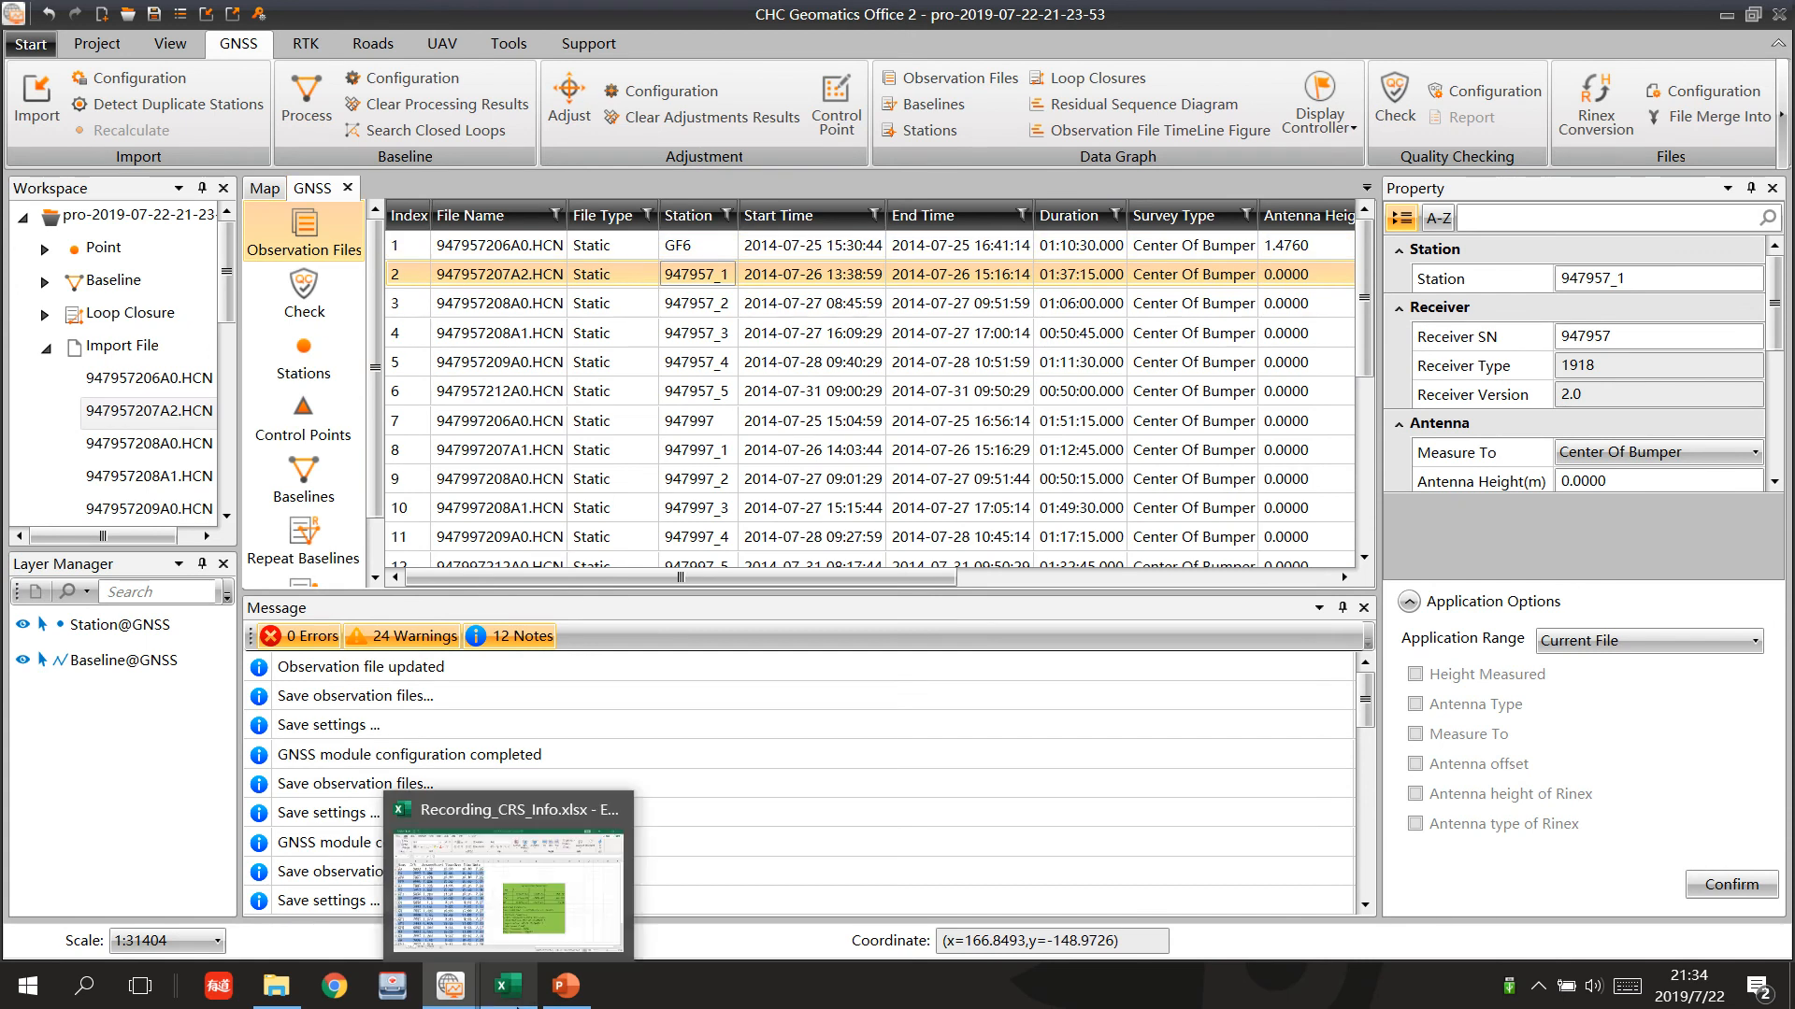
click(507, 986)
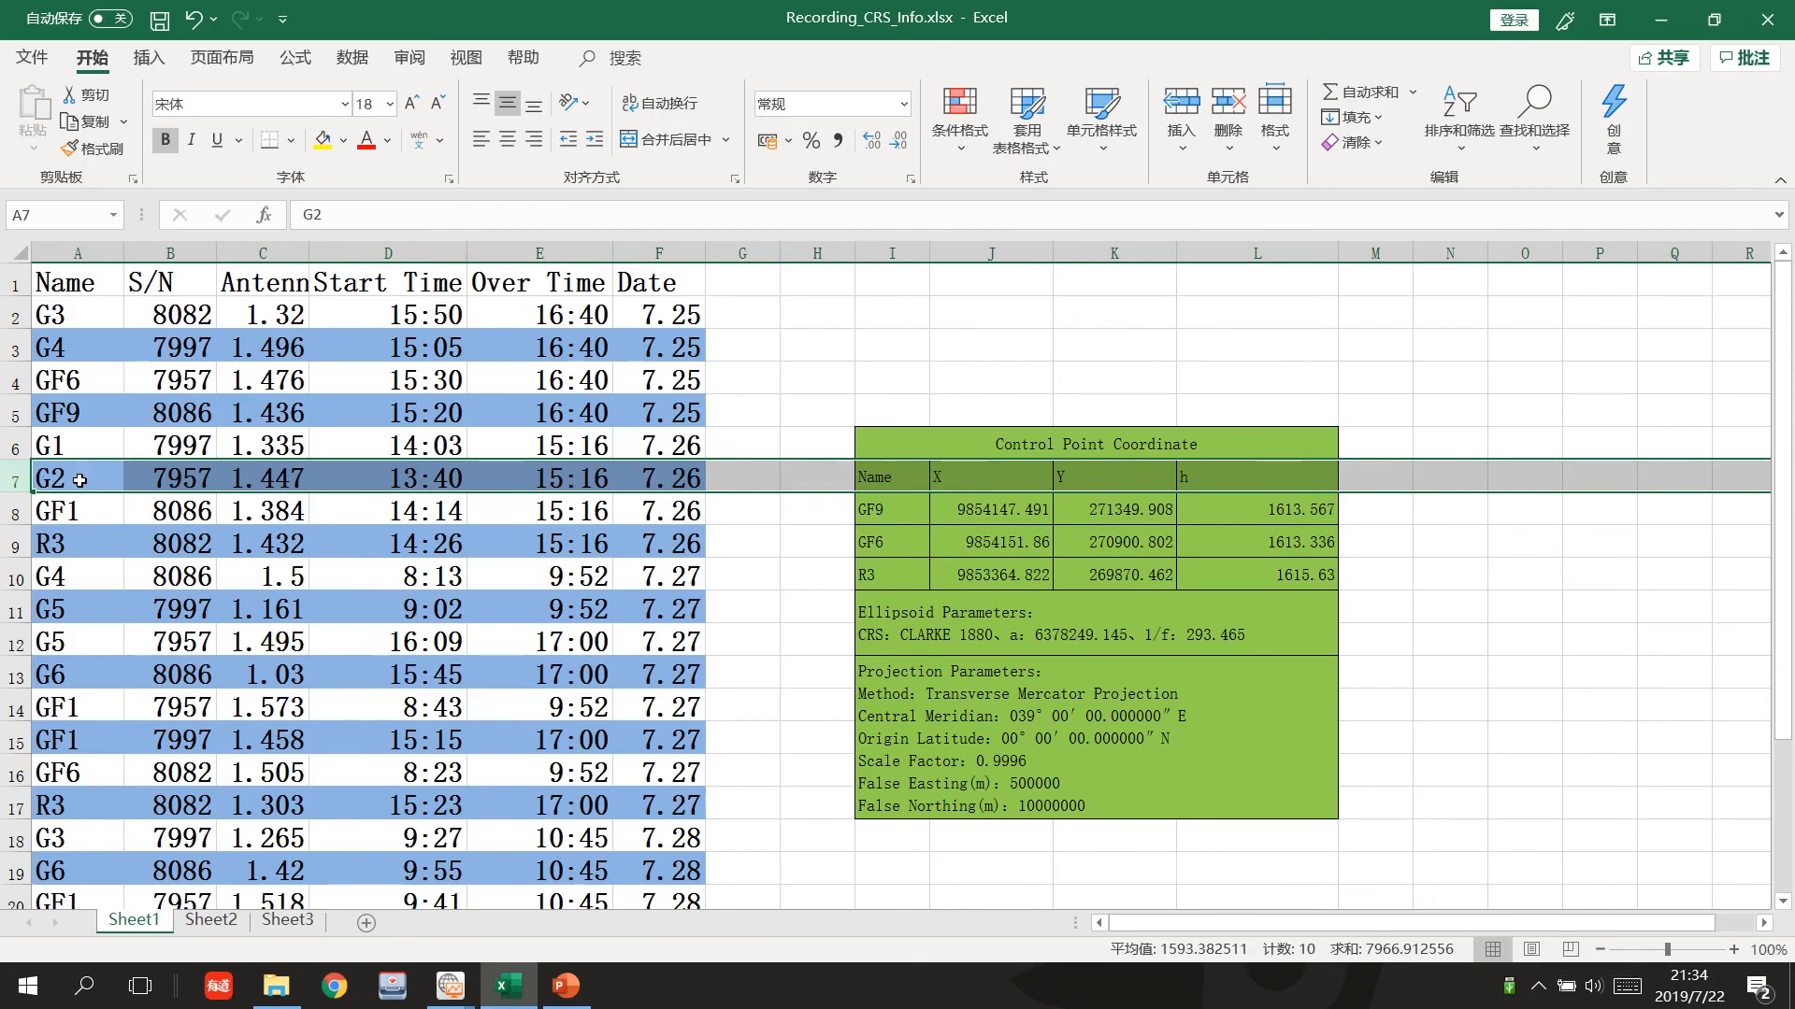
mouse_move(519, 992)
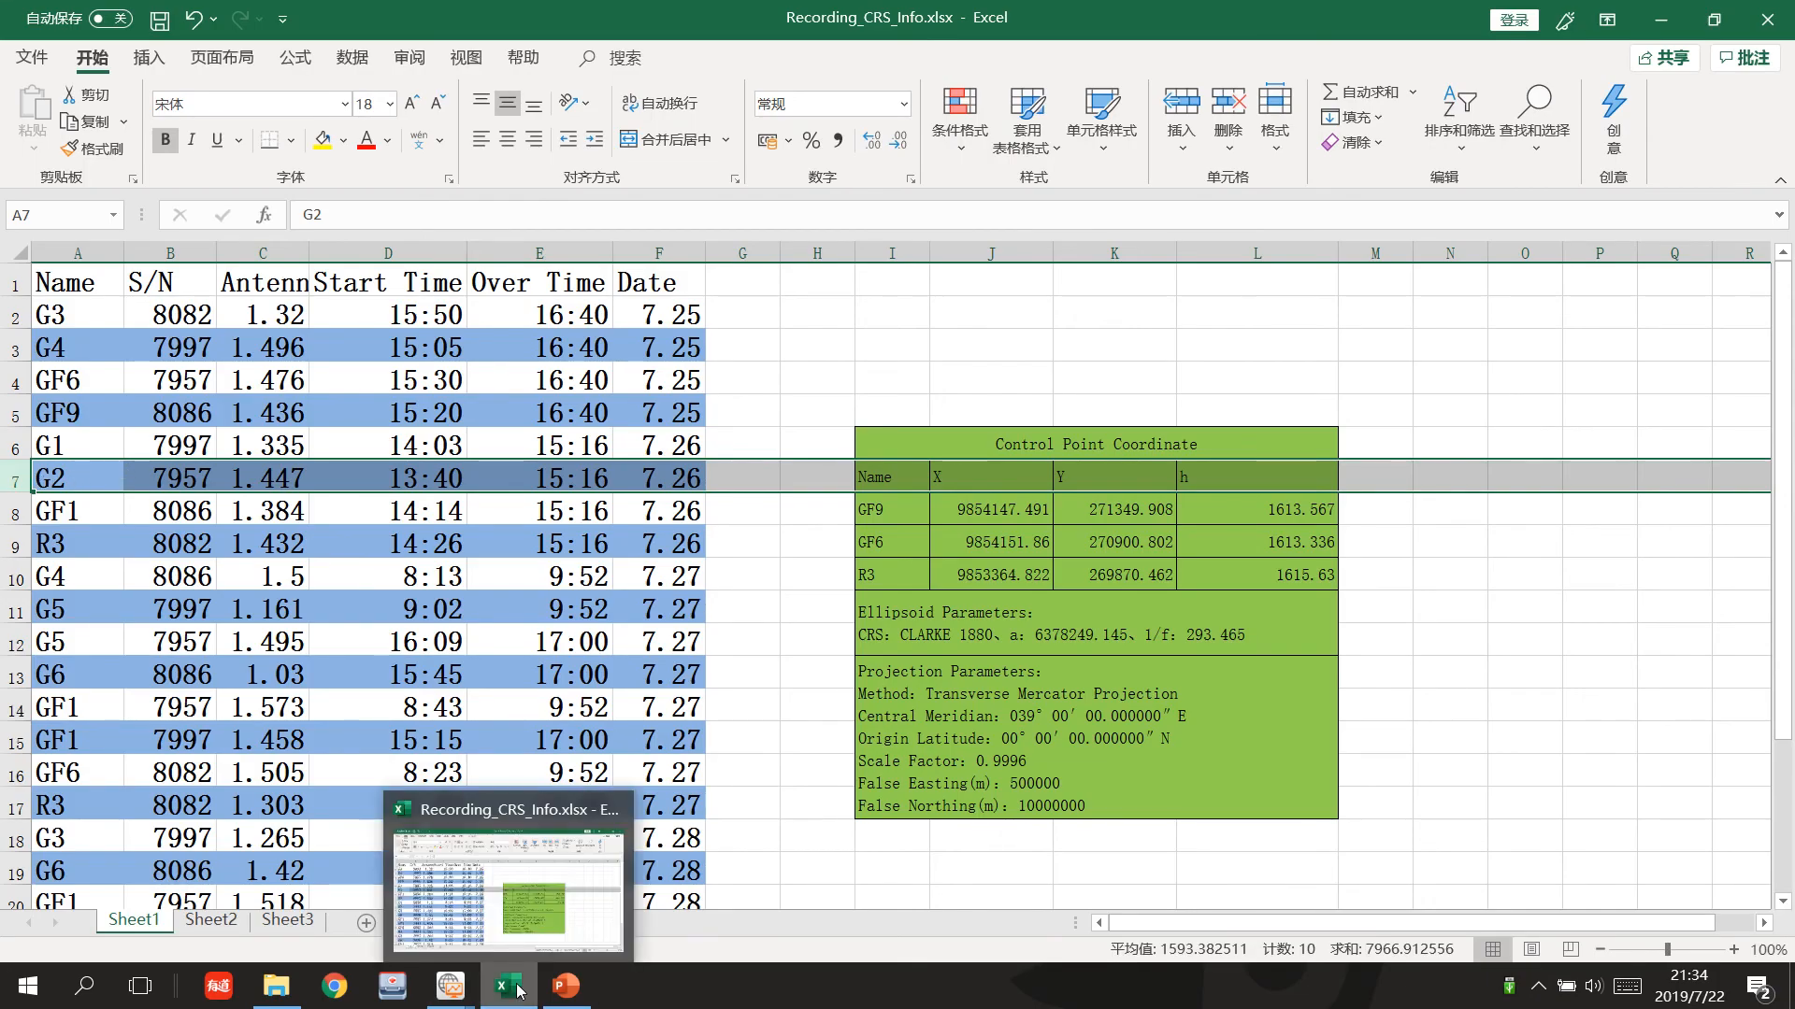
click(579, 888)
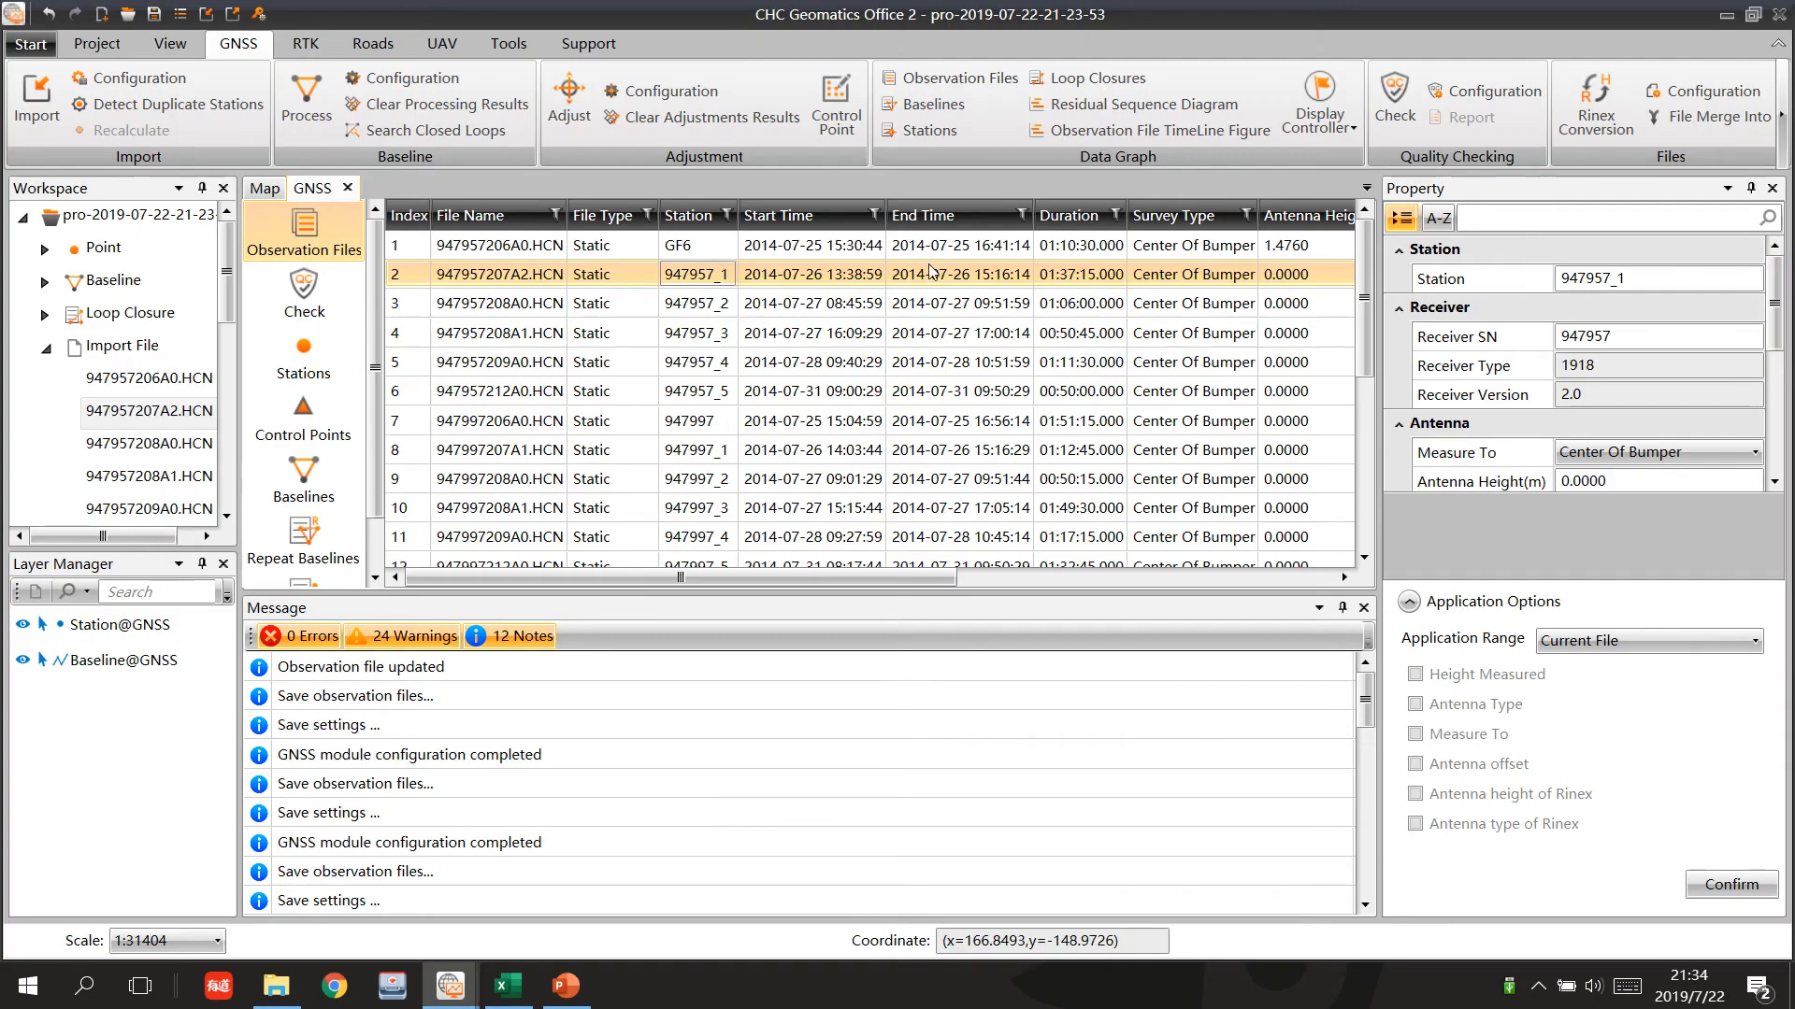
click(1471, 278)
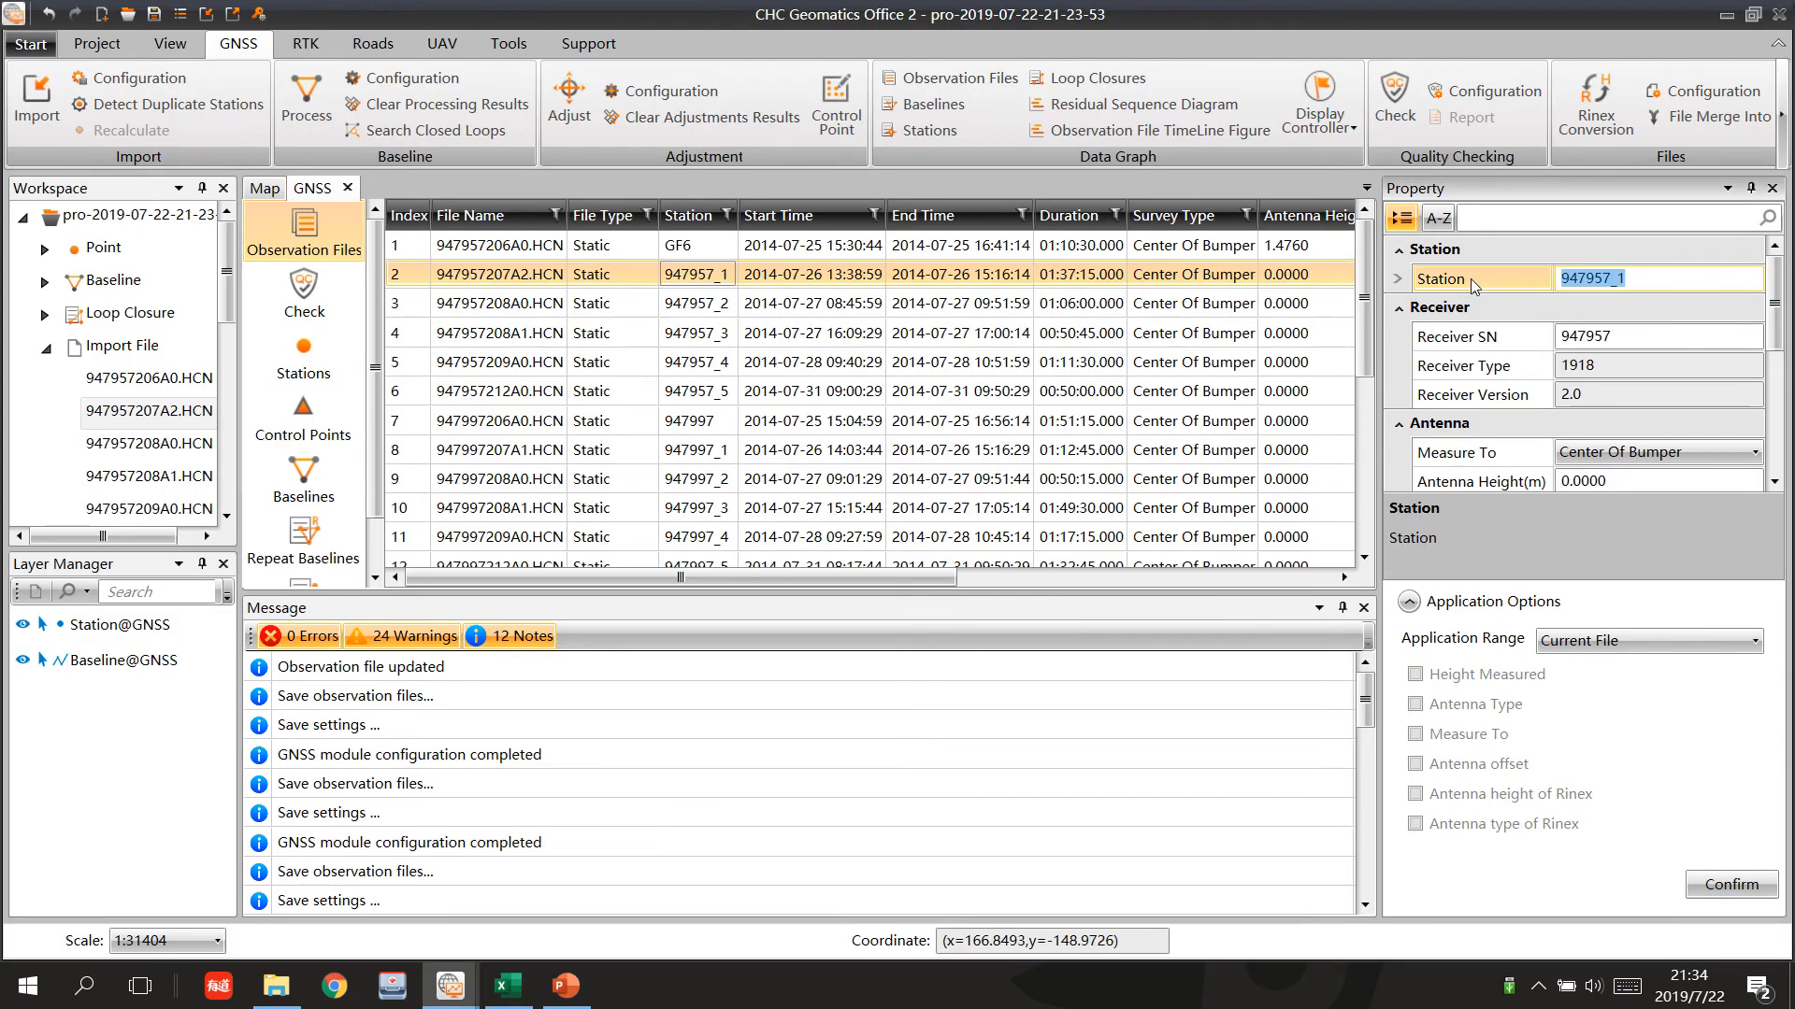
text(G2)
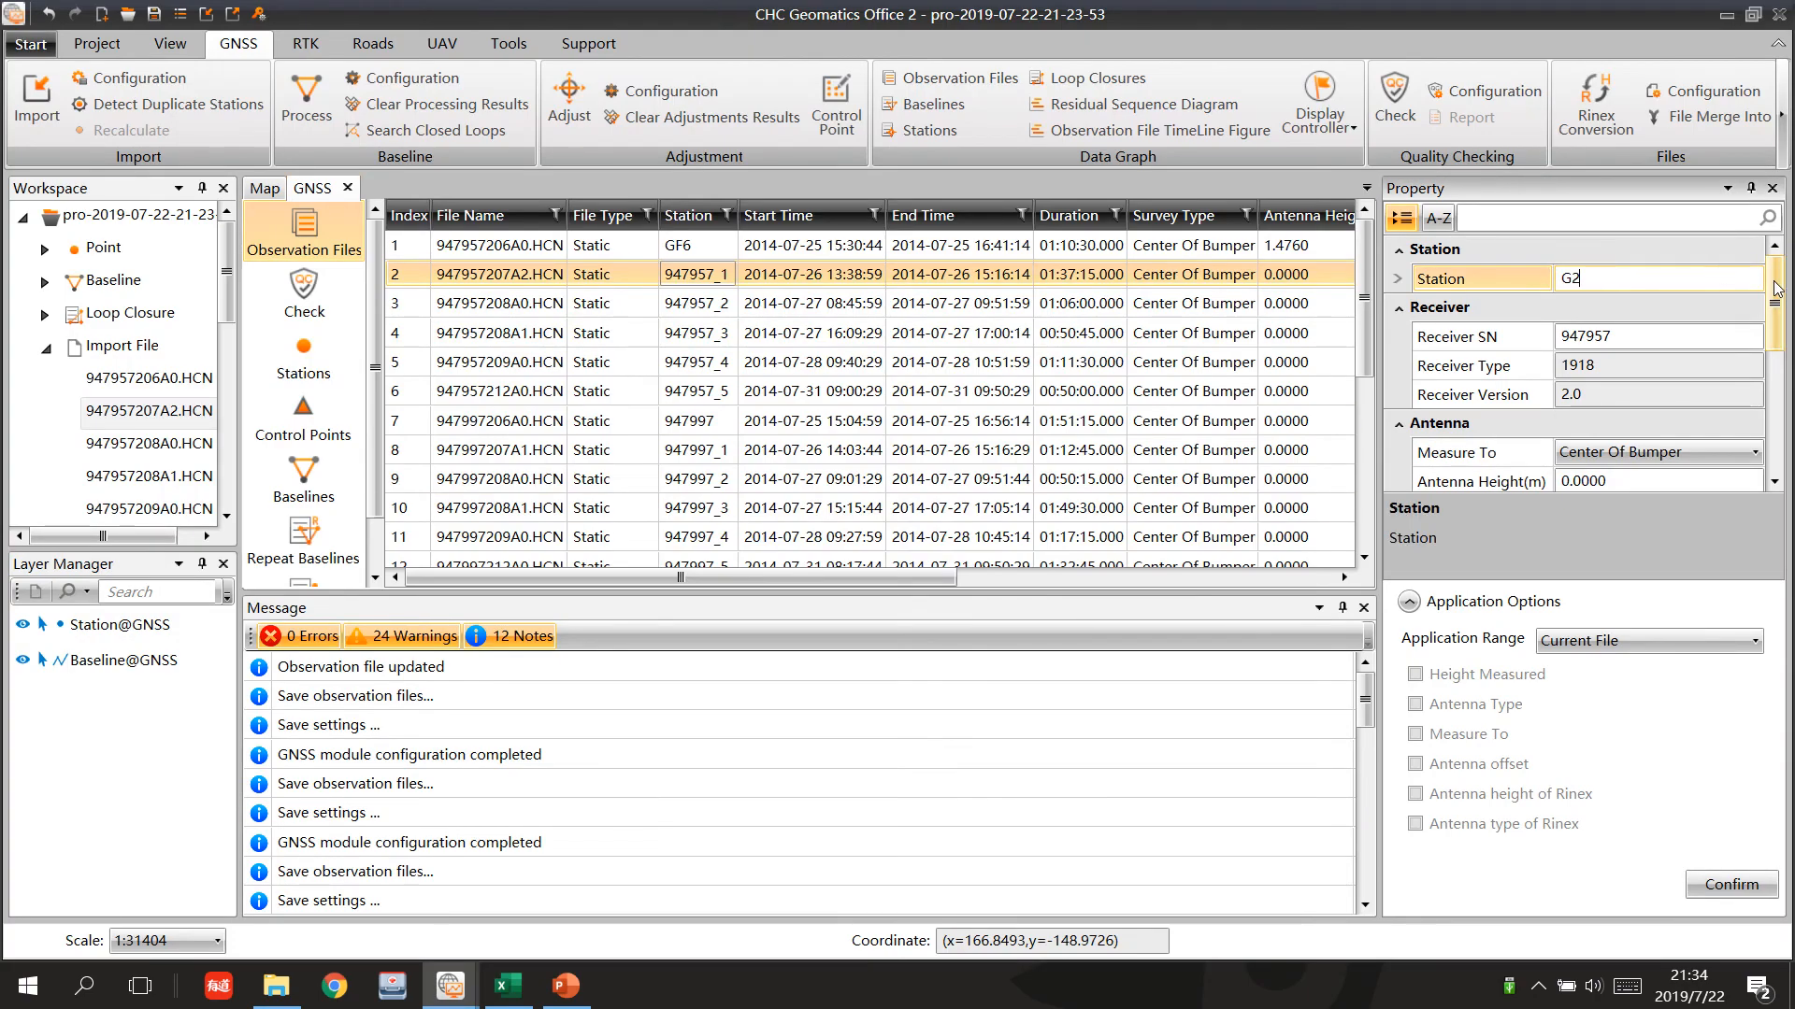
Look up the G2 antenna height in the Excel workbook and set the observation file's antenna height to 1.447 m.
scroll(1777, 289, down, 3)
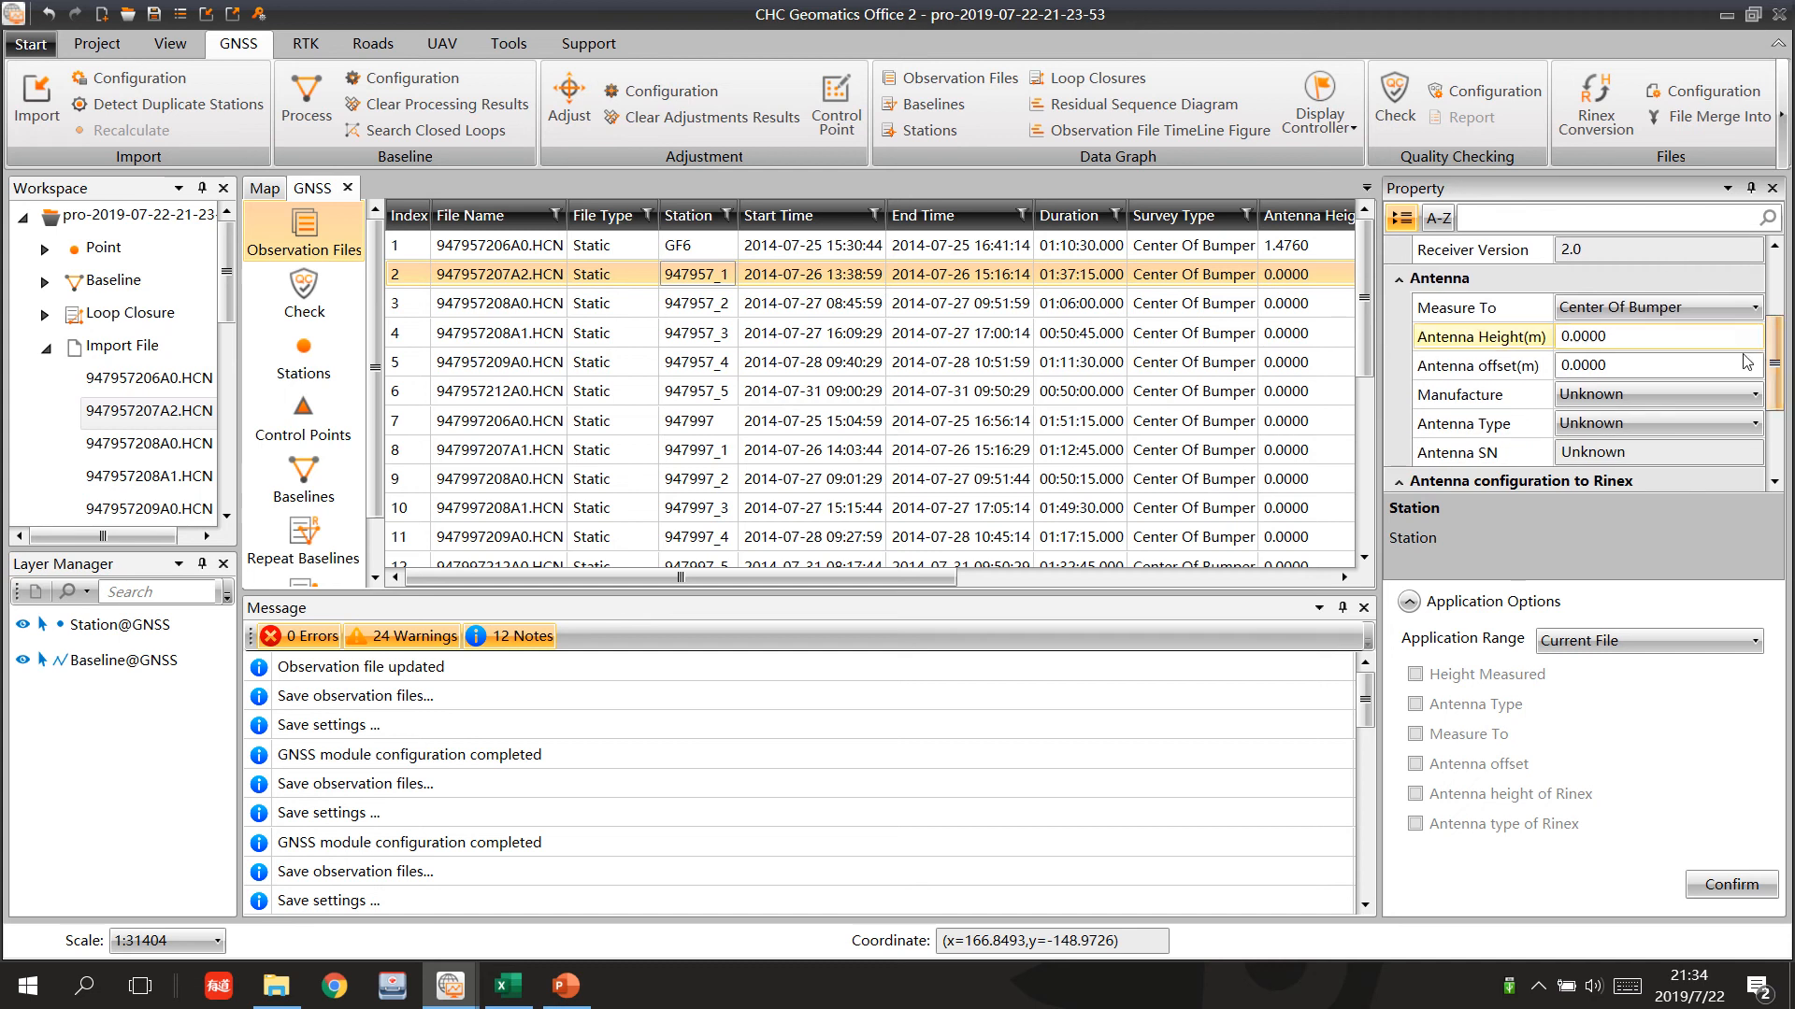
click(1626, 345)
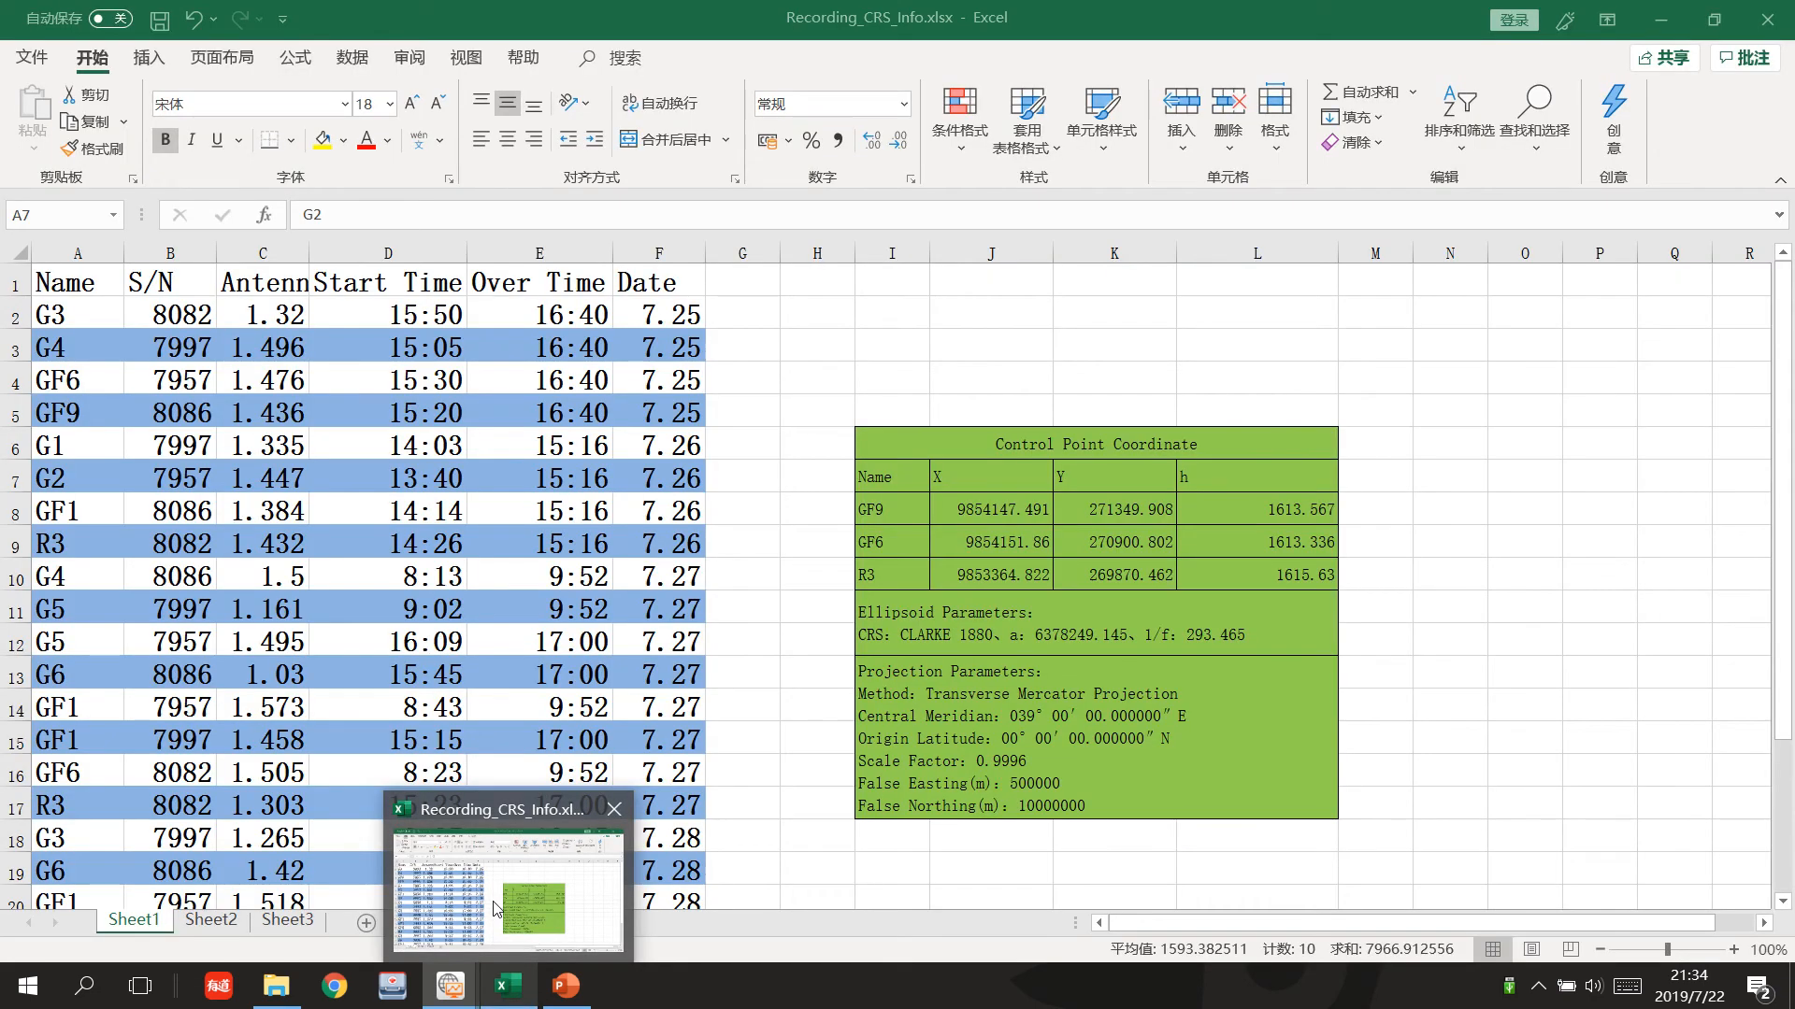
click(496, 909)
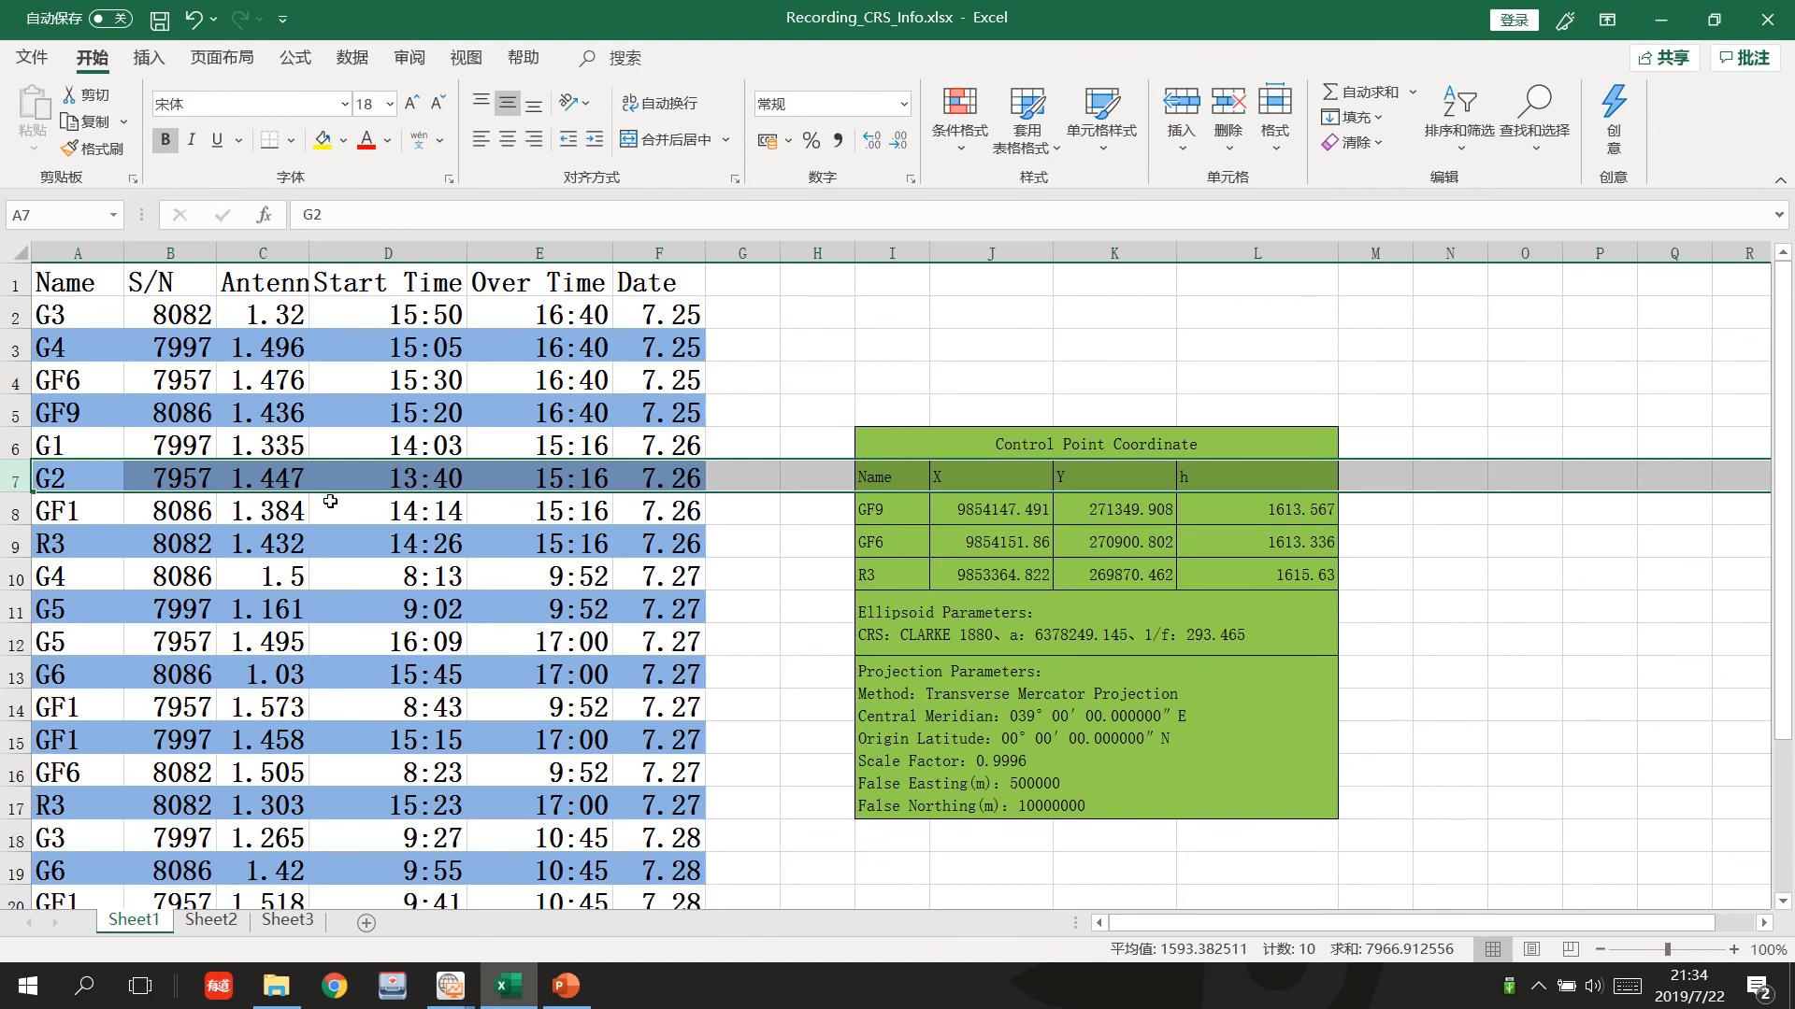
click(1661, 18)
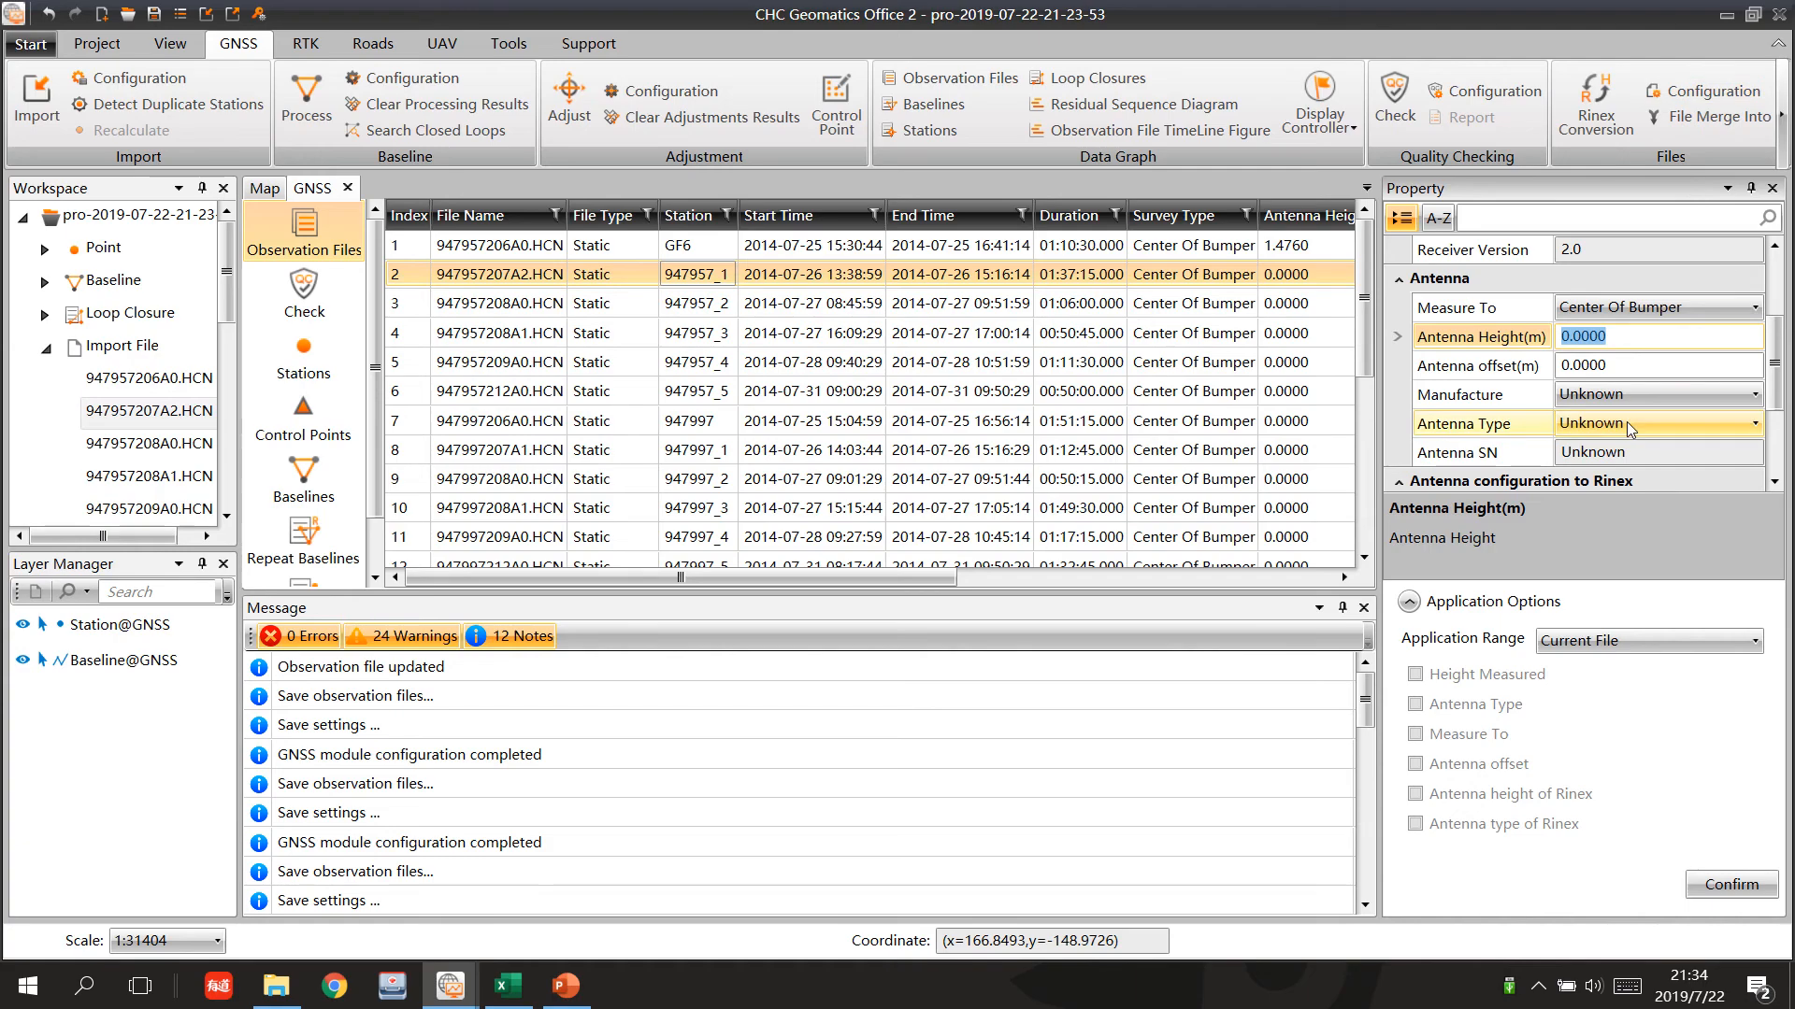
text(1.447)
Set the antenna manufacturer of observation file 947957207A2.HCN to CHCNav and the antenna type to CHC-T5.
click(1673, 398)
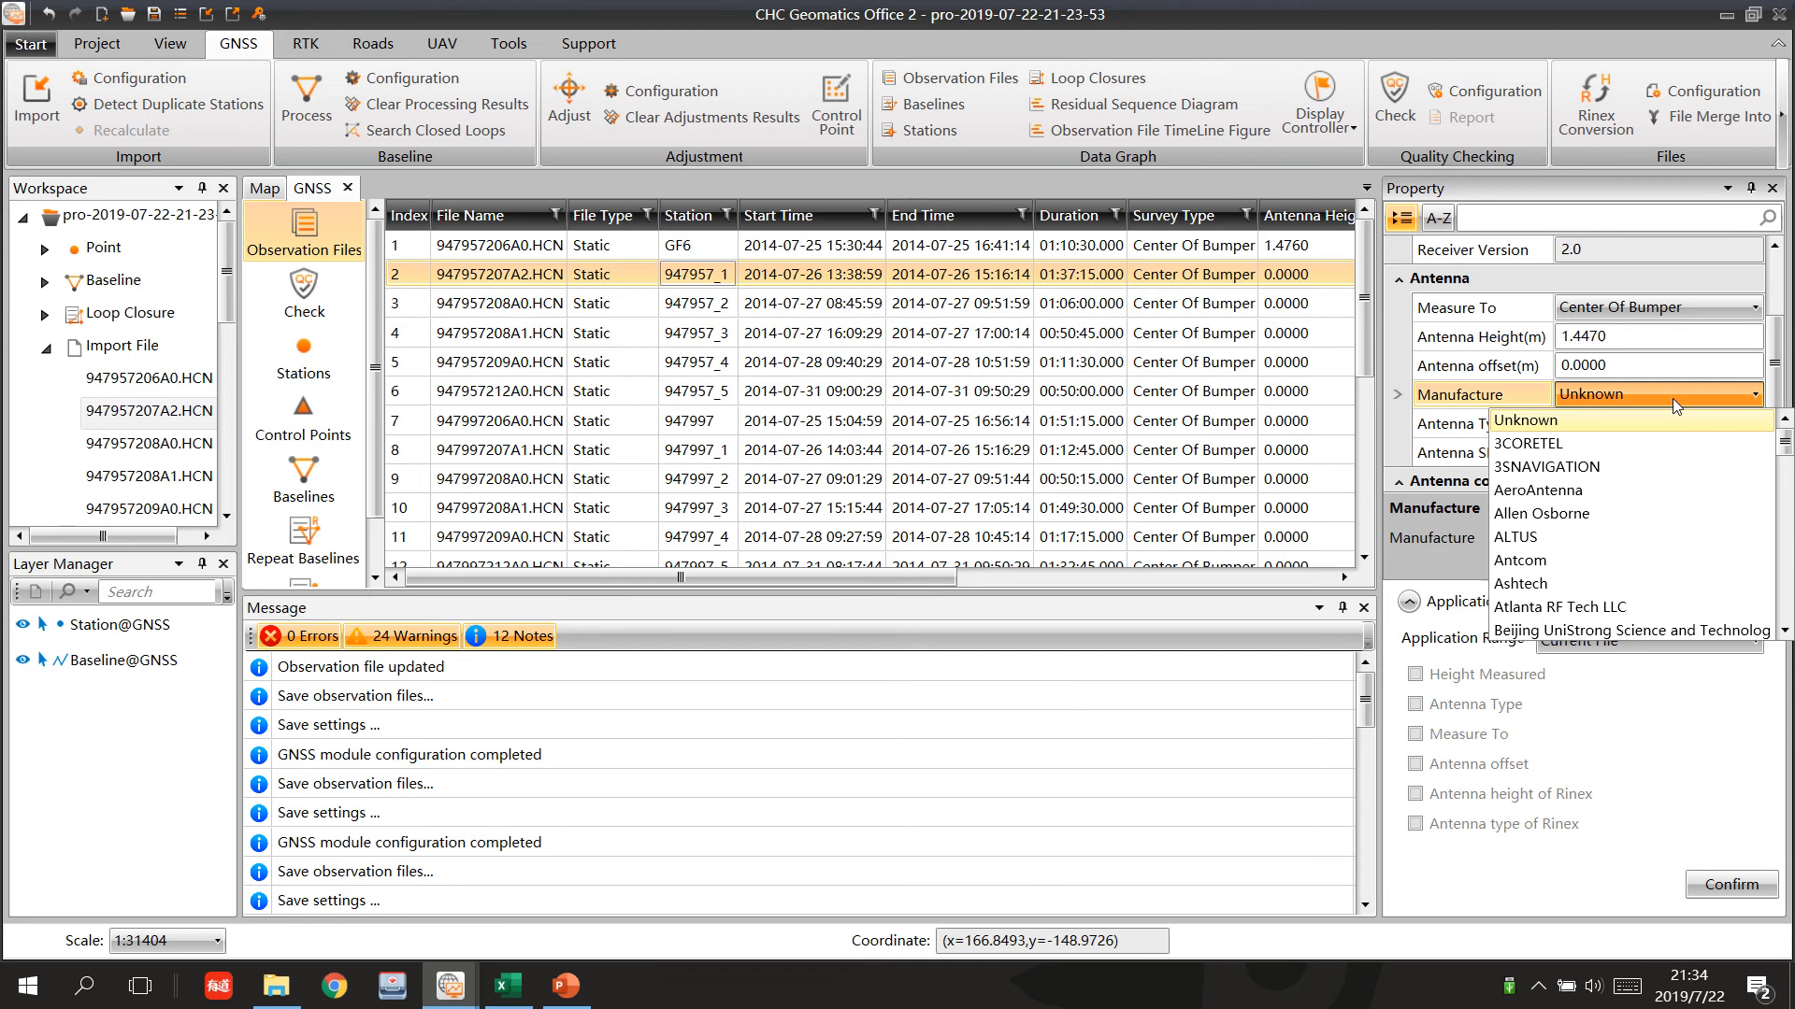
drag(1783, 447, 1784, 460)
click(1634, 561)
click(1720, 427)
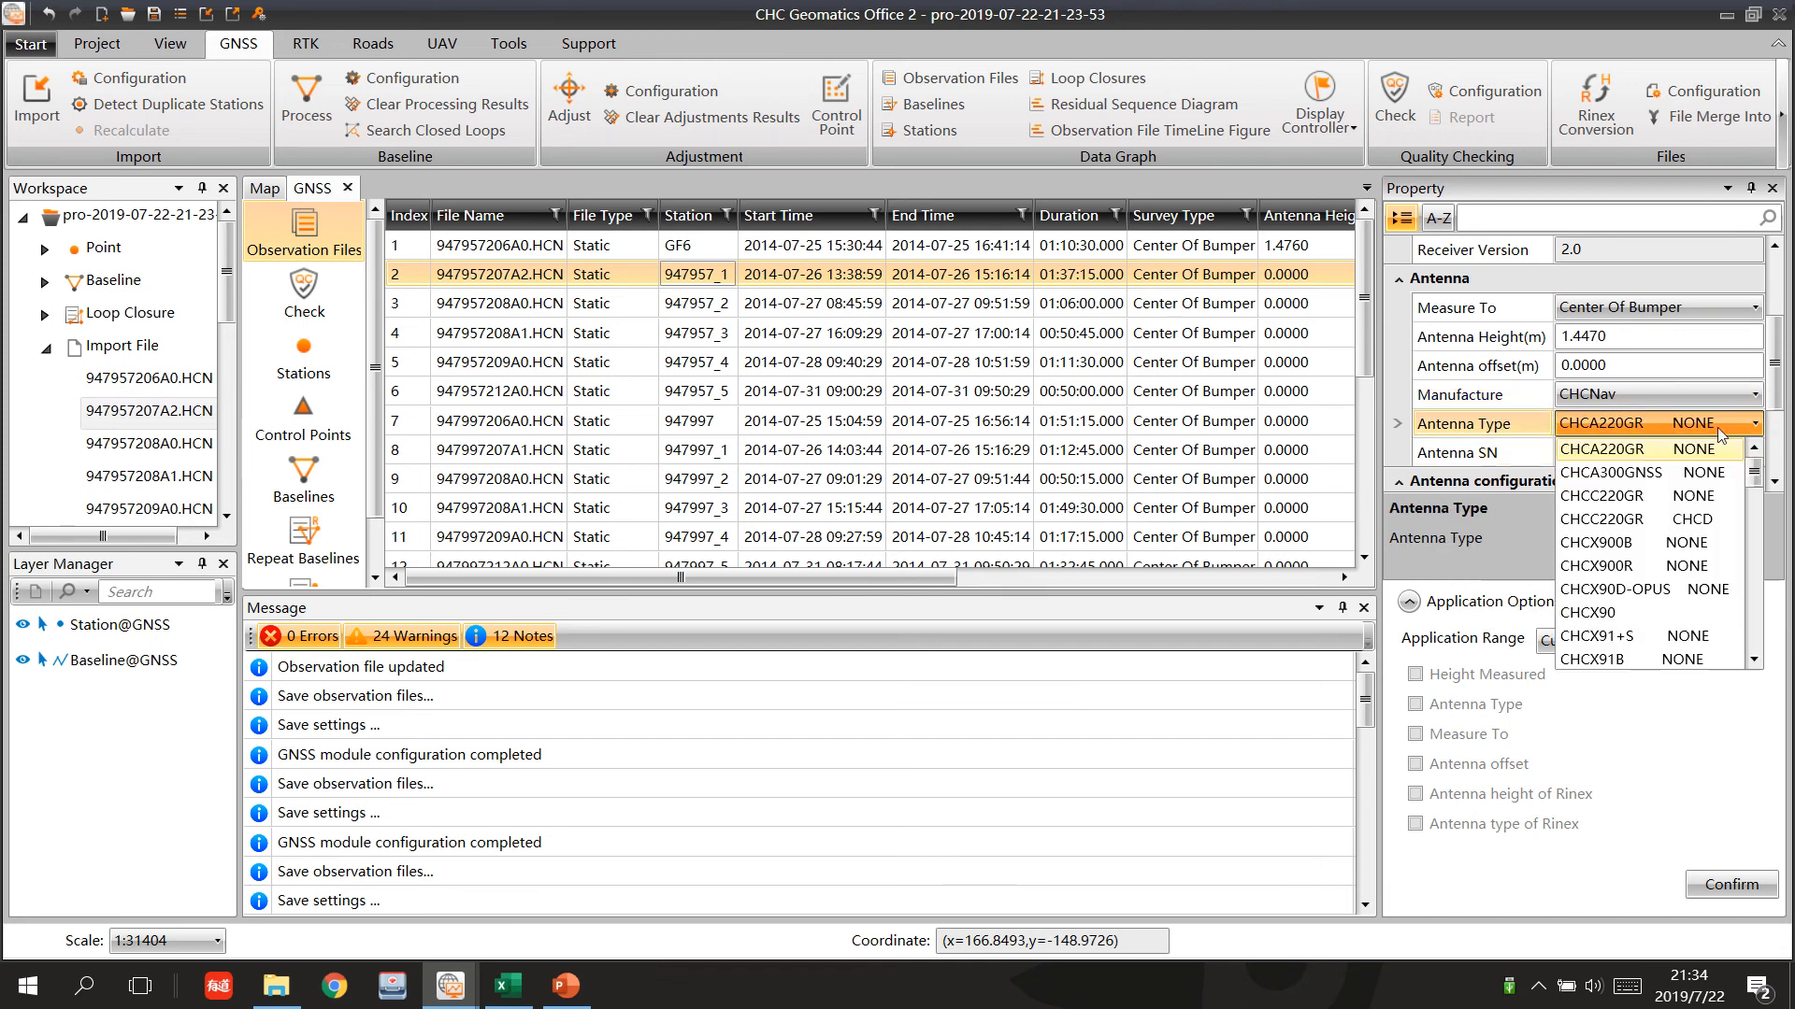
drag(1752, 487, 1749, 510)
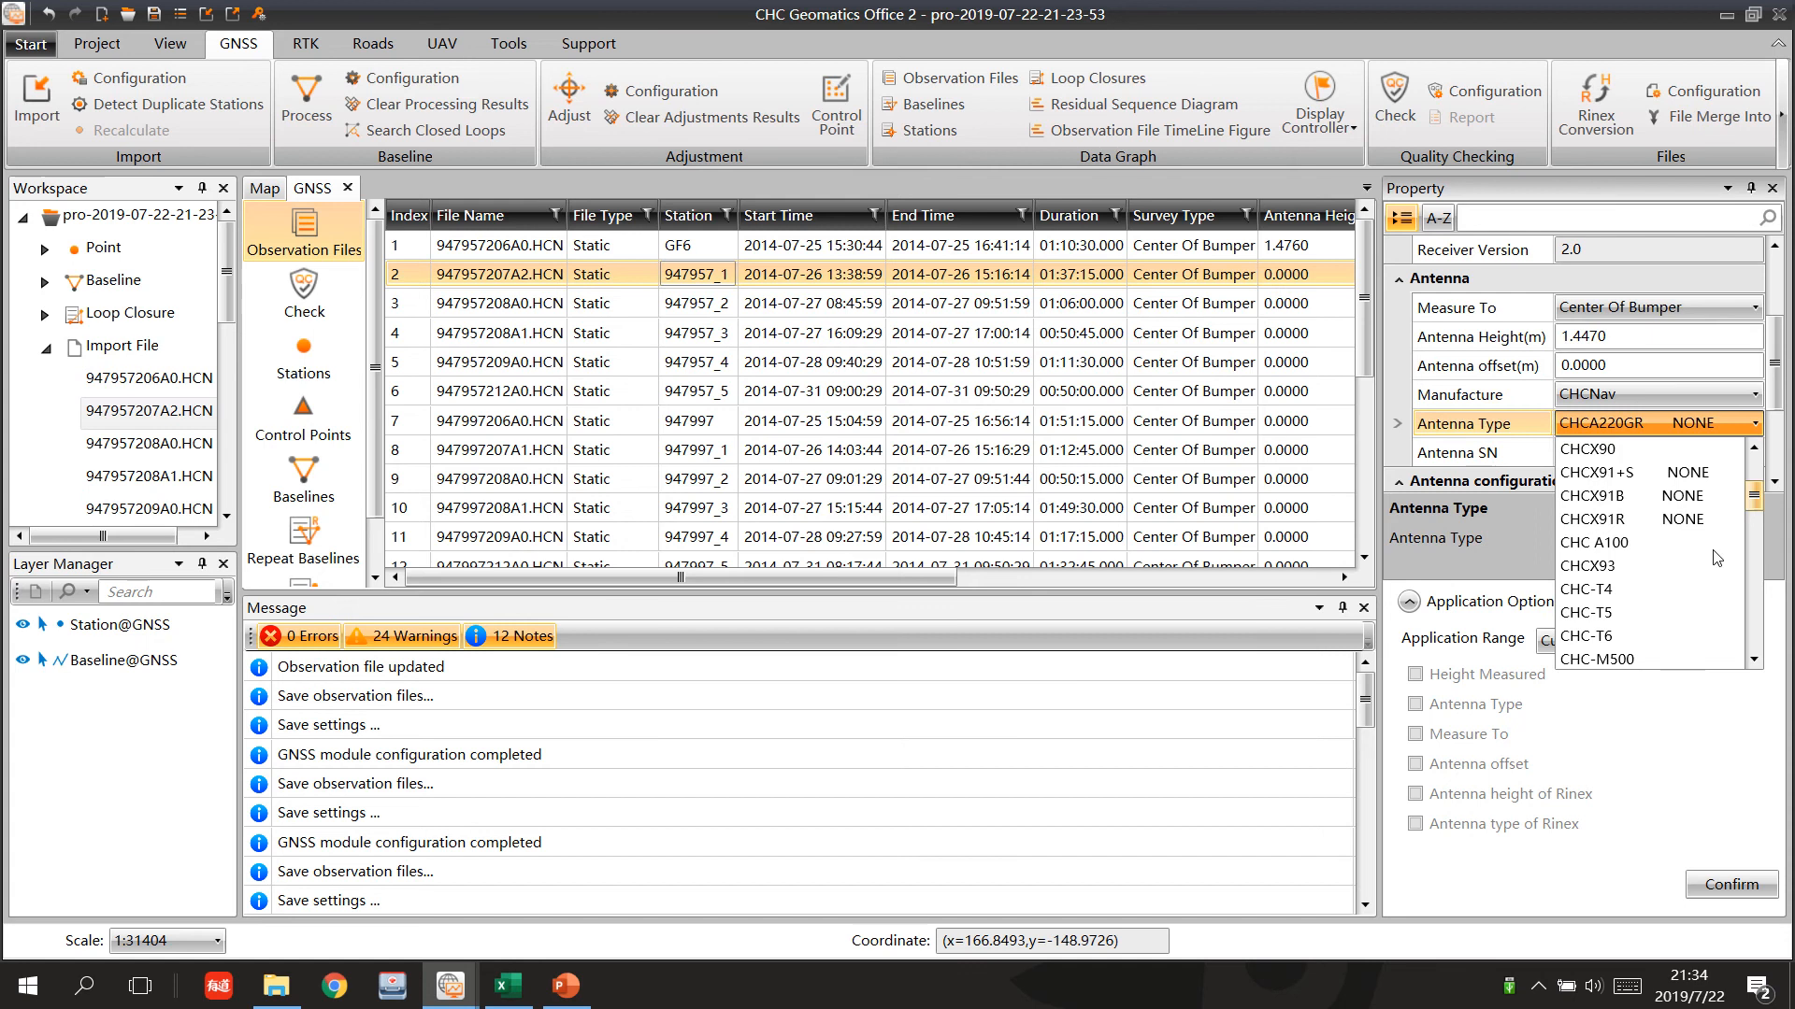
click(1666, 612)
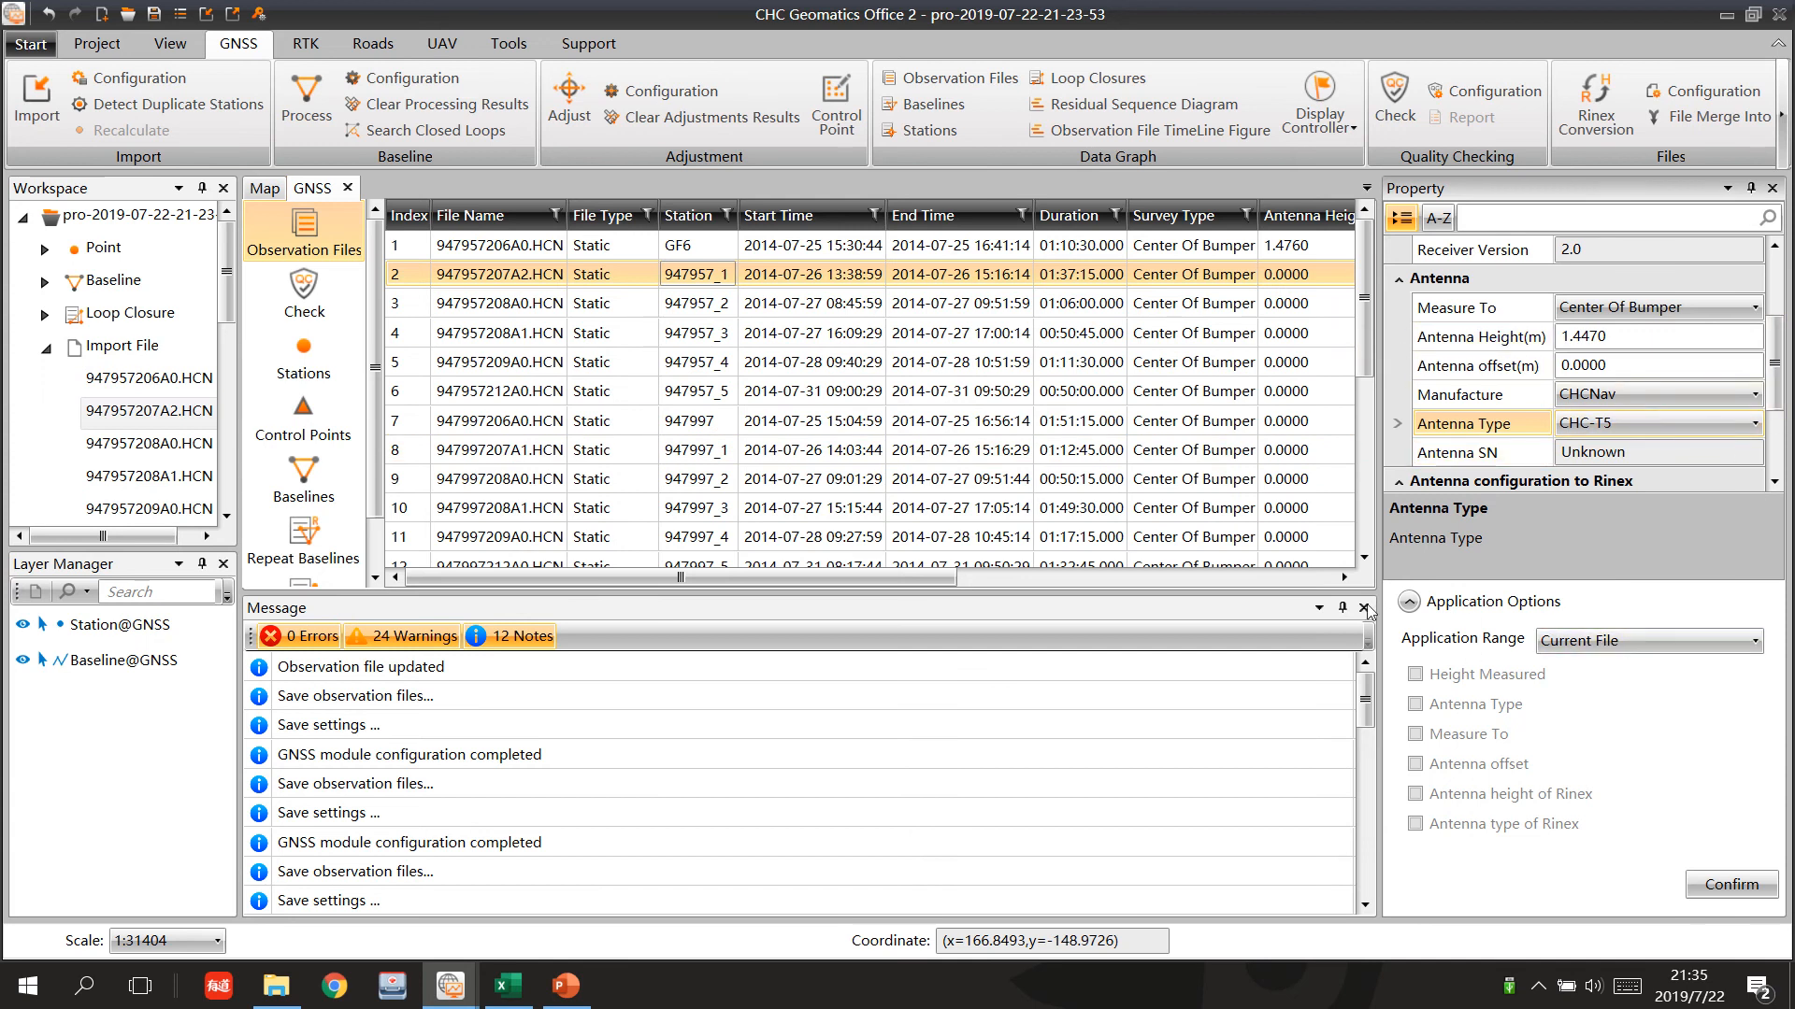
Set the application range to All files for the Antenna Type only, and apply the G2 file's properties.
click(1584, 645)
click(1580, 738)
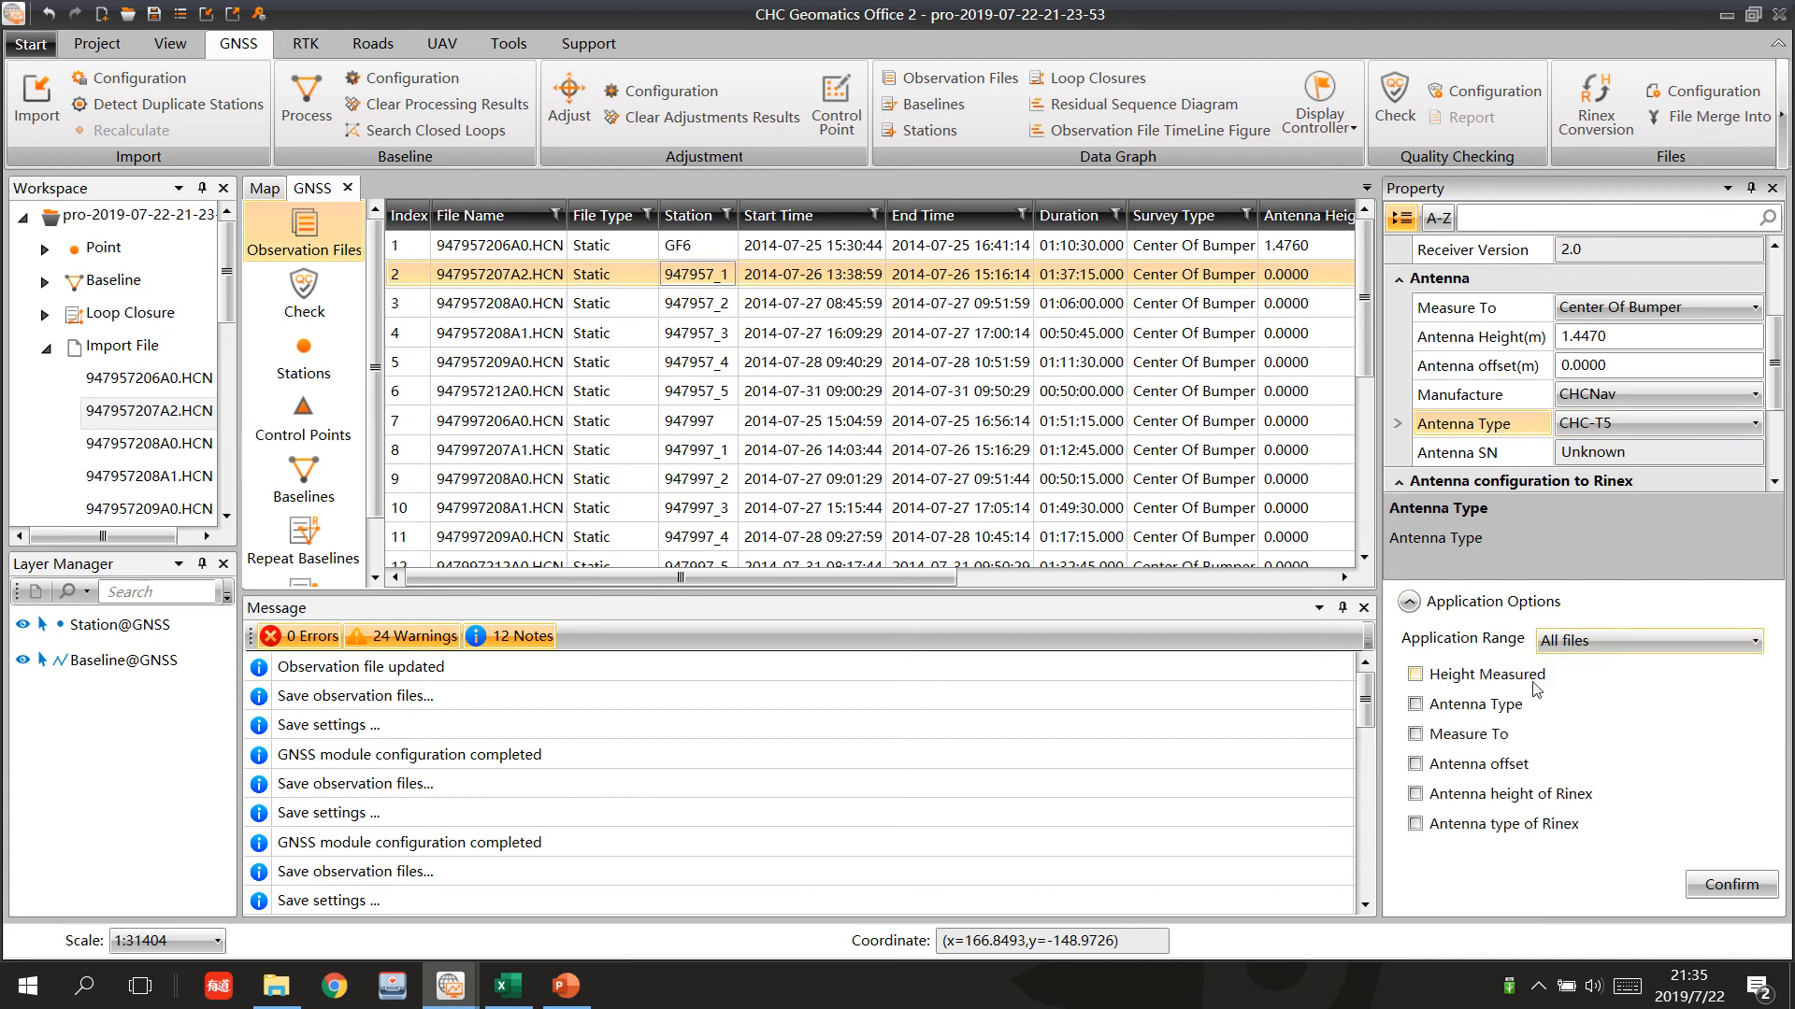
click(1415, 705)
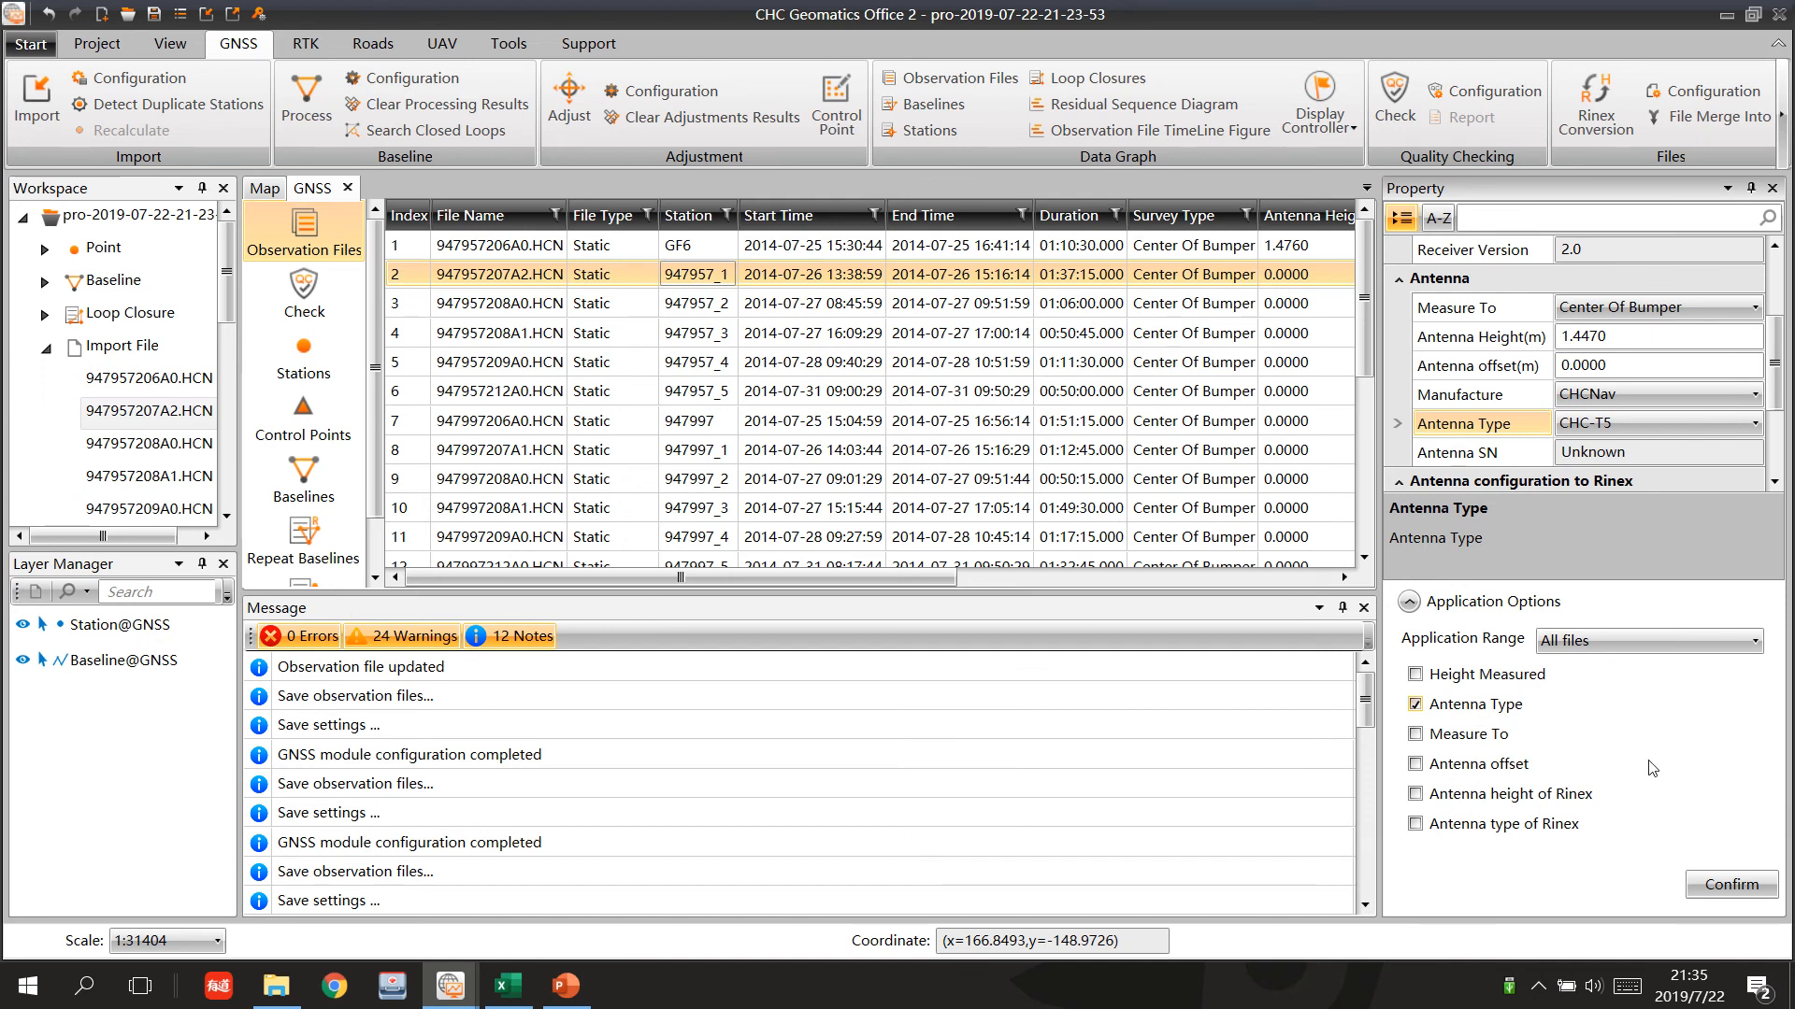
click(1720, 886)
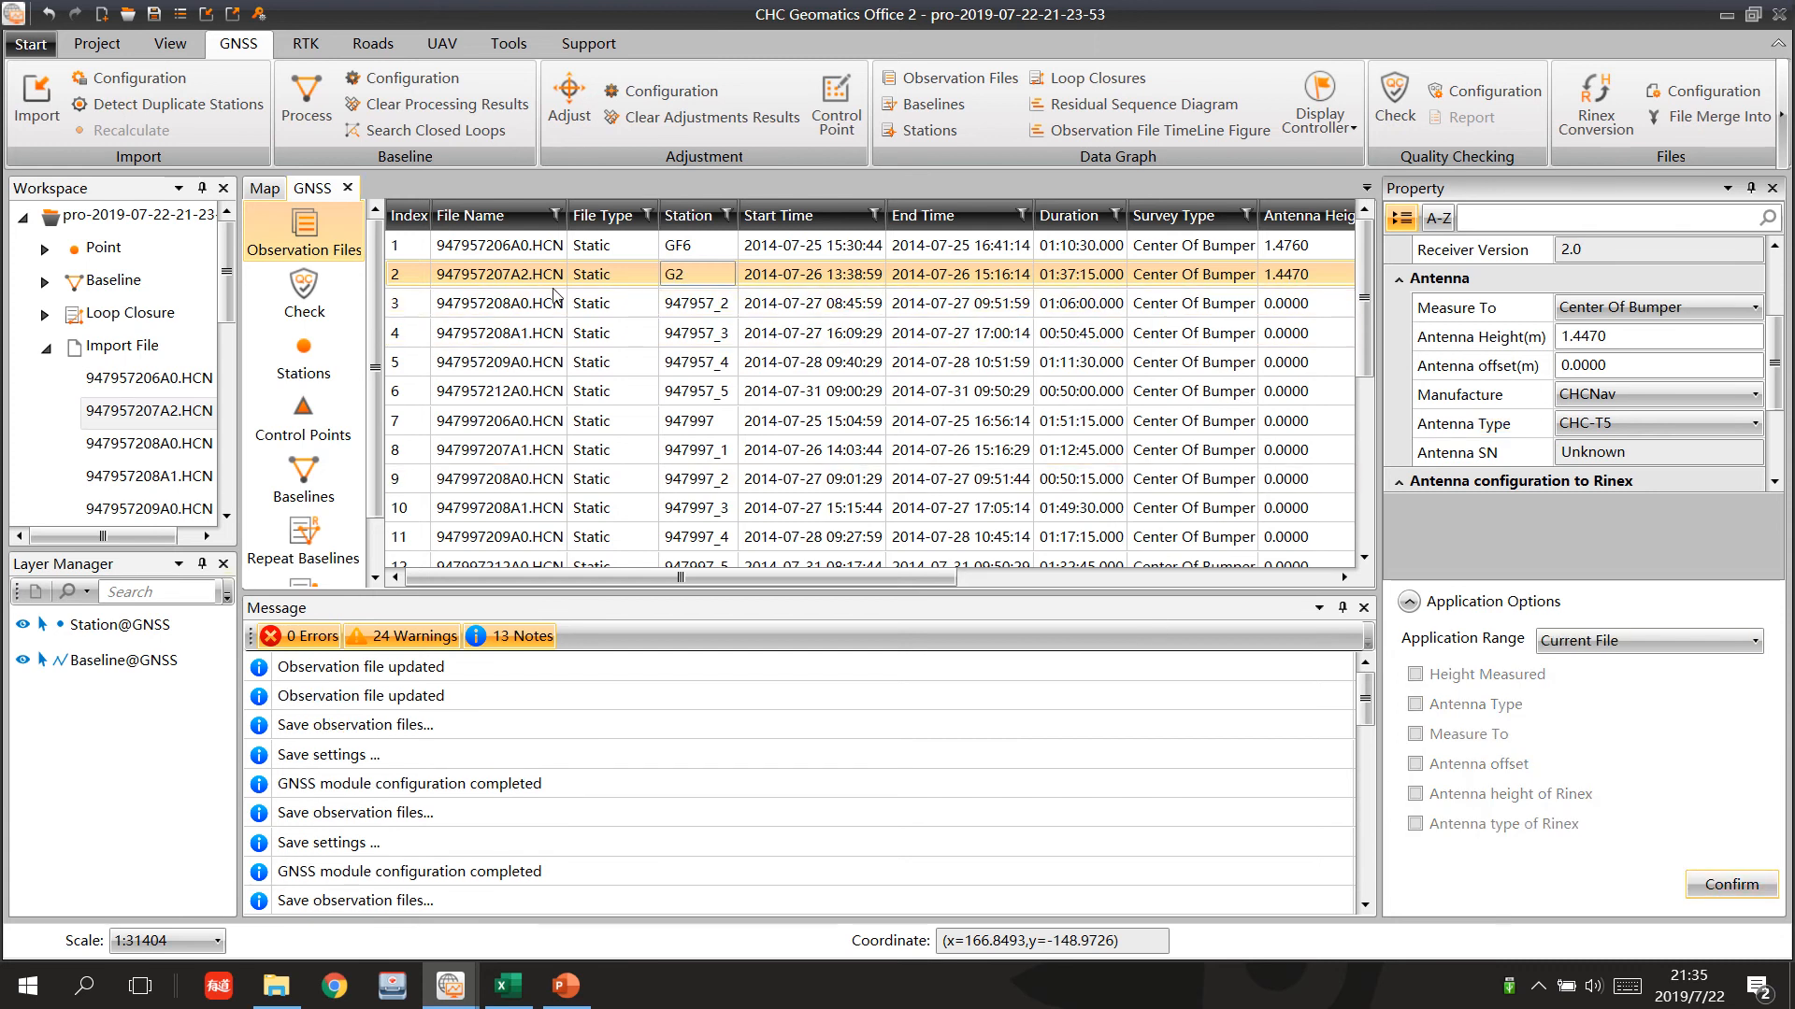
Examine the station and antenna properties of observation files 947957208A0.HCN and 947957208A1.HCN, and look through the remaining file list.
click(474, 305)
scroll(1589, 374, down, 4)
scroll(1580, 383, up, 3)
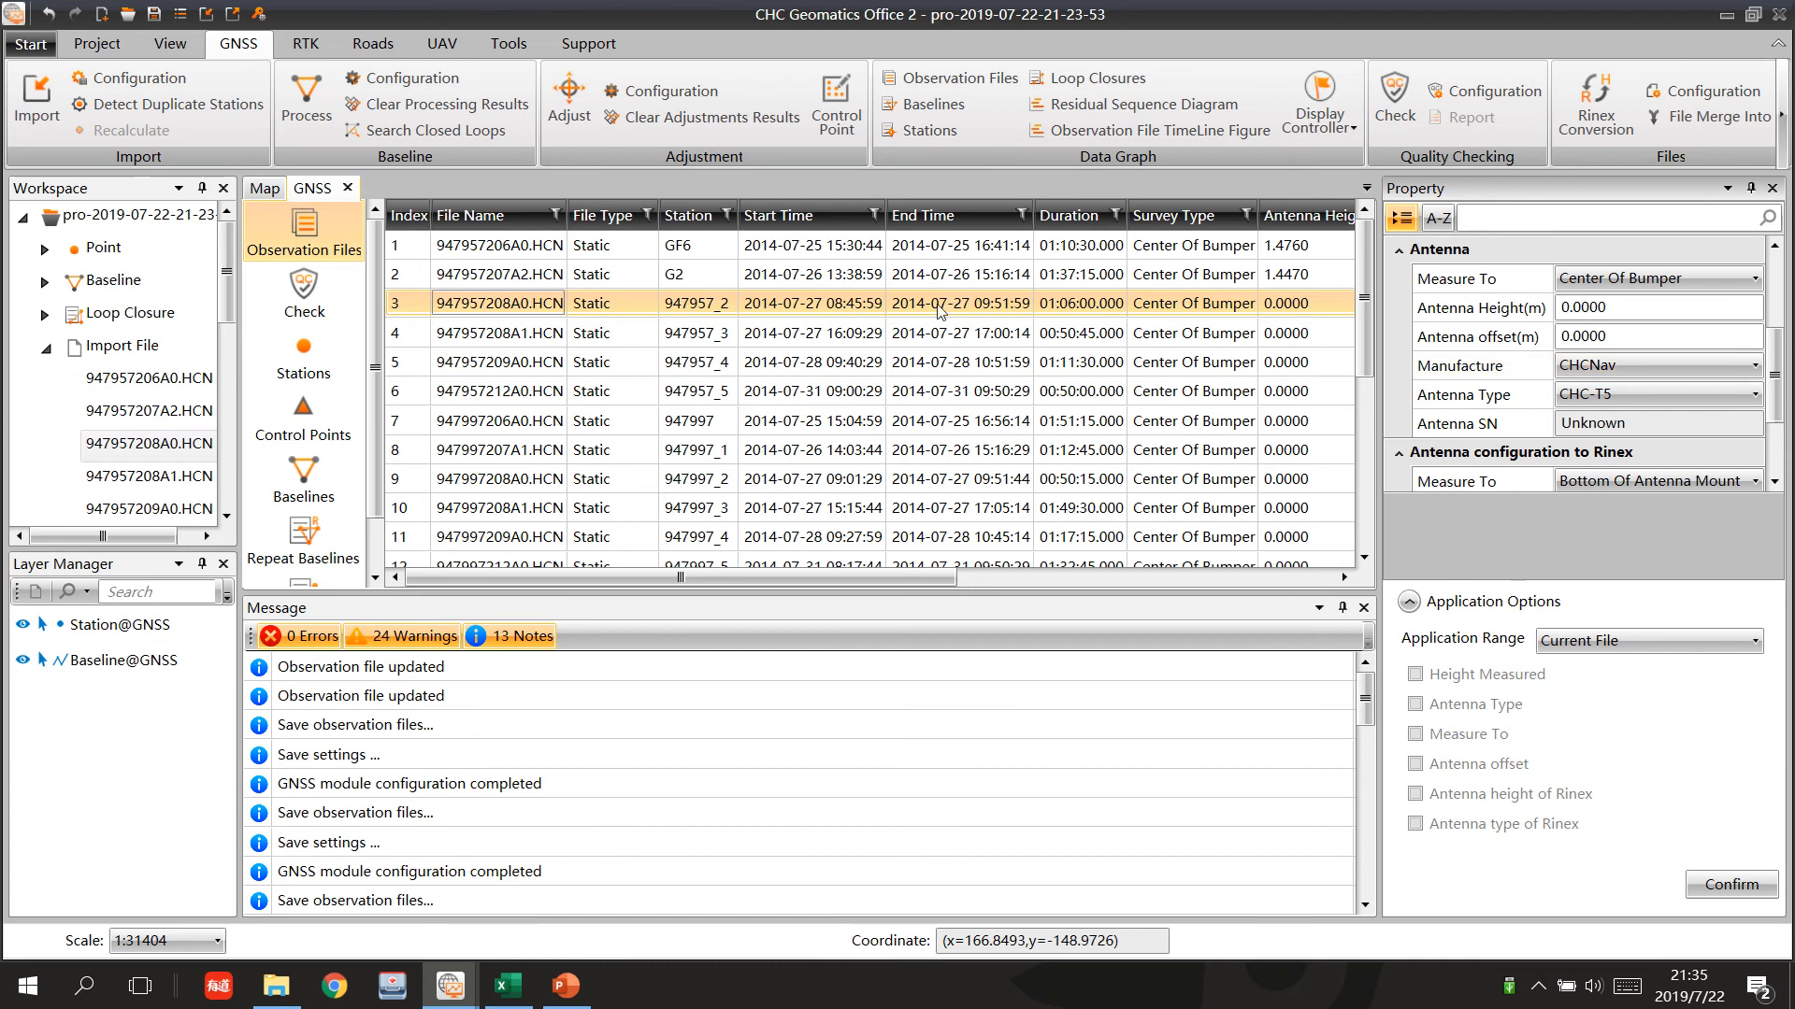
key(Down)
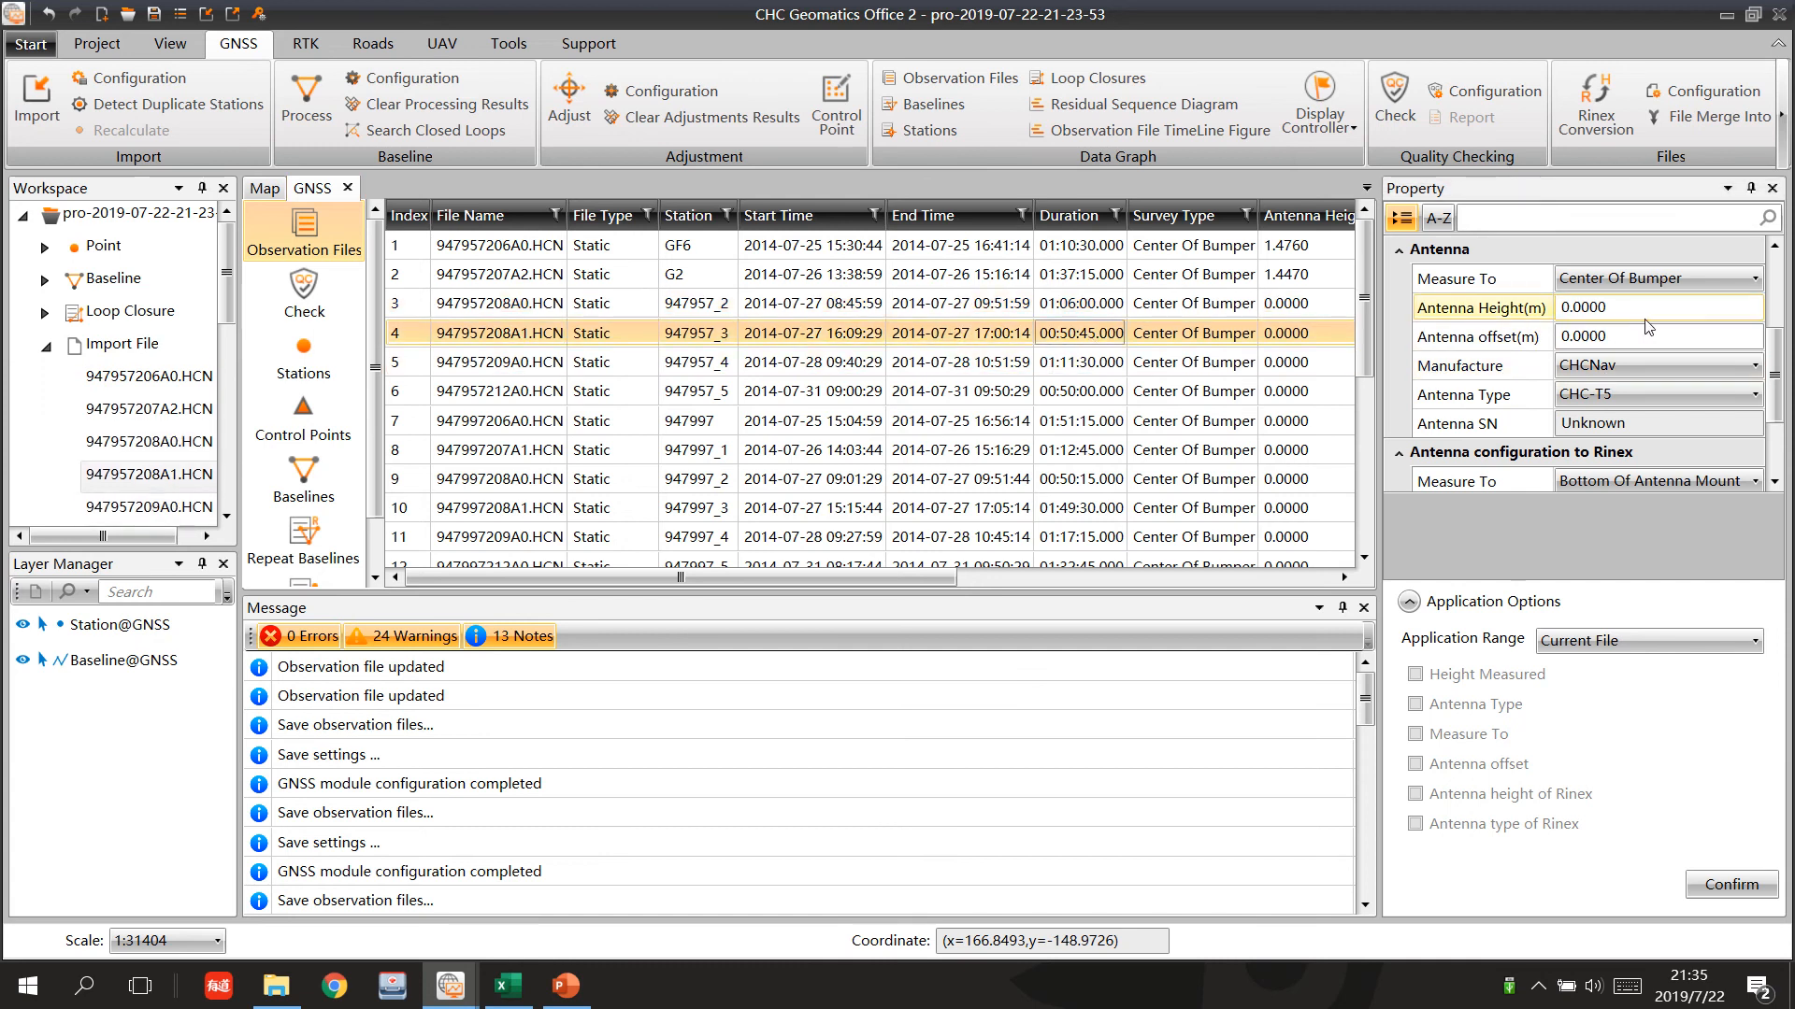
scroll(1650, 318, up, 1)
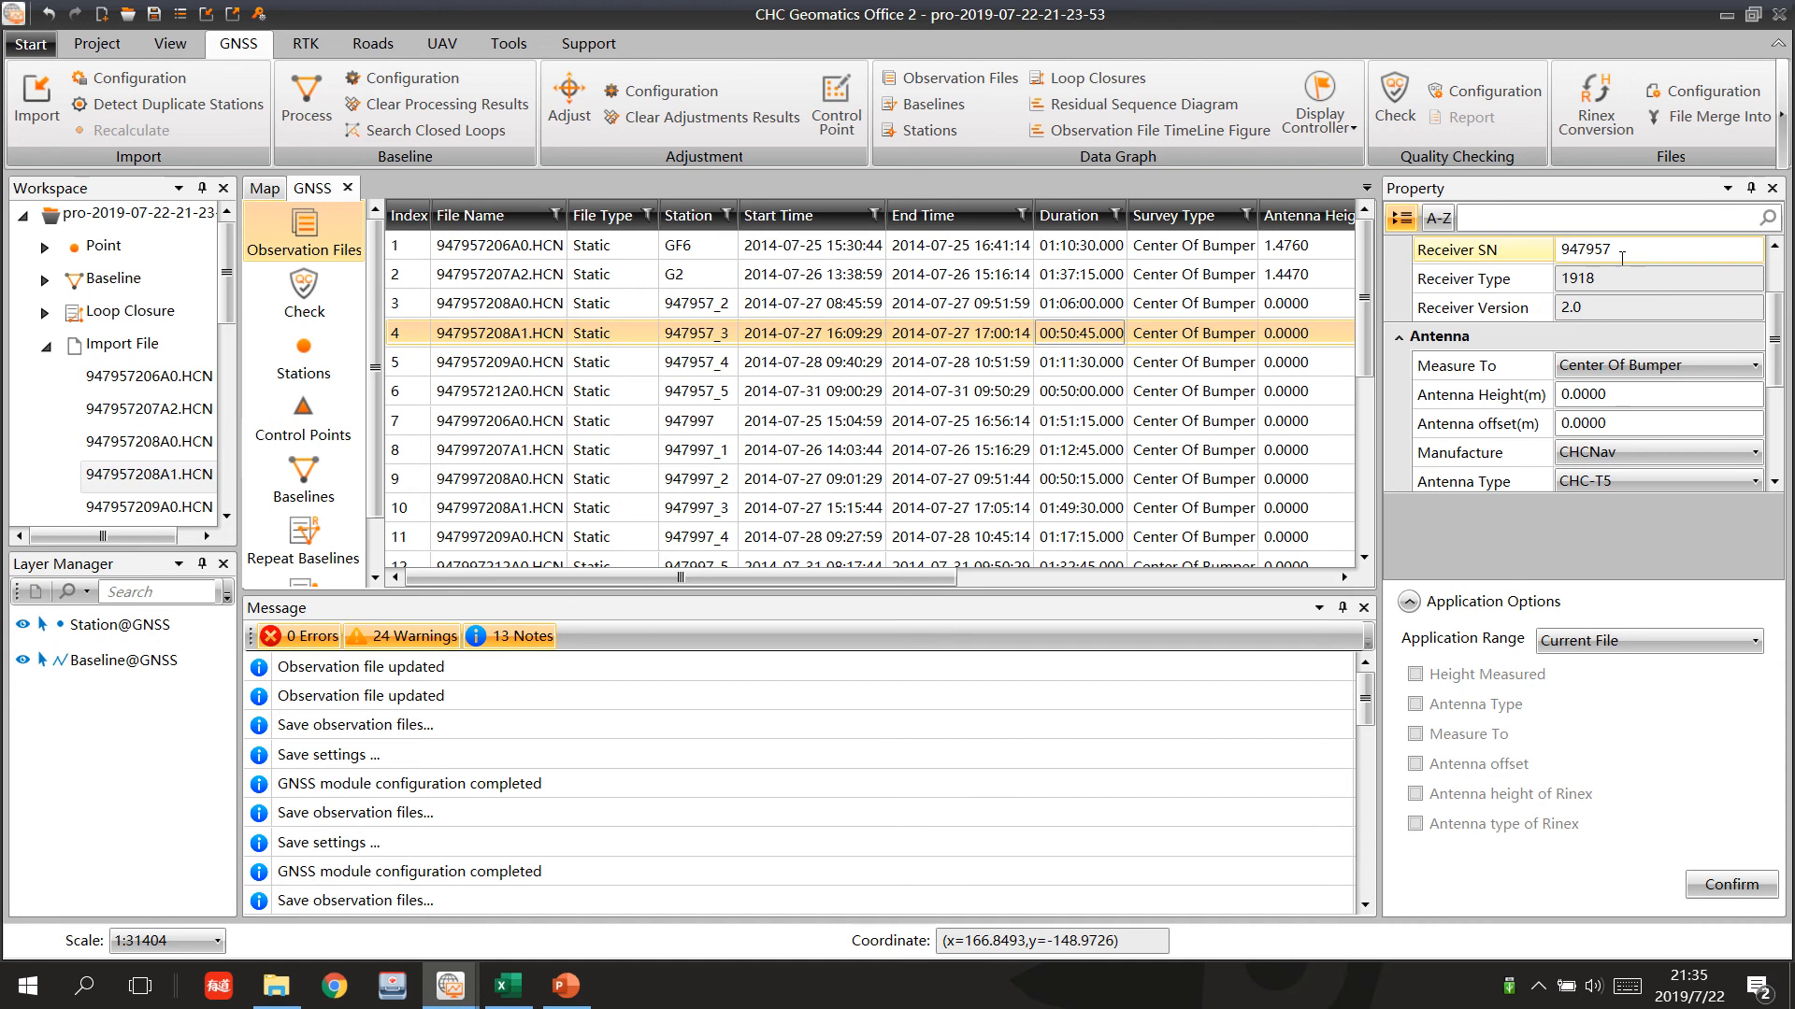
scroll(1589, 290, up, 1)
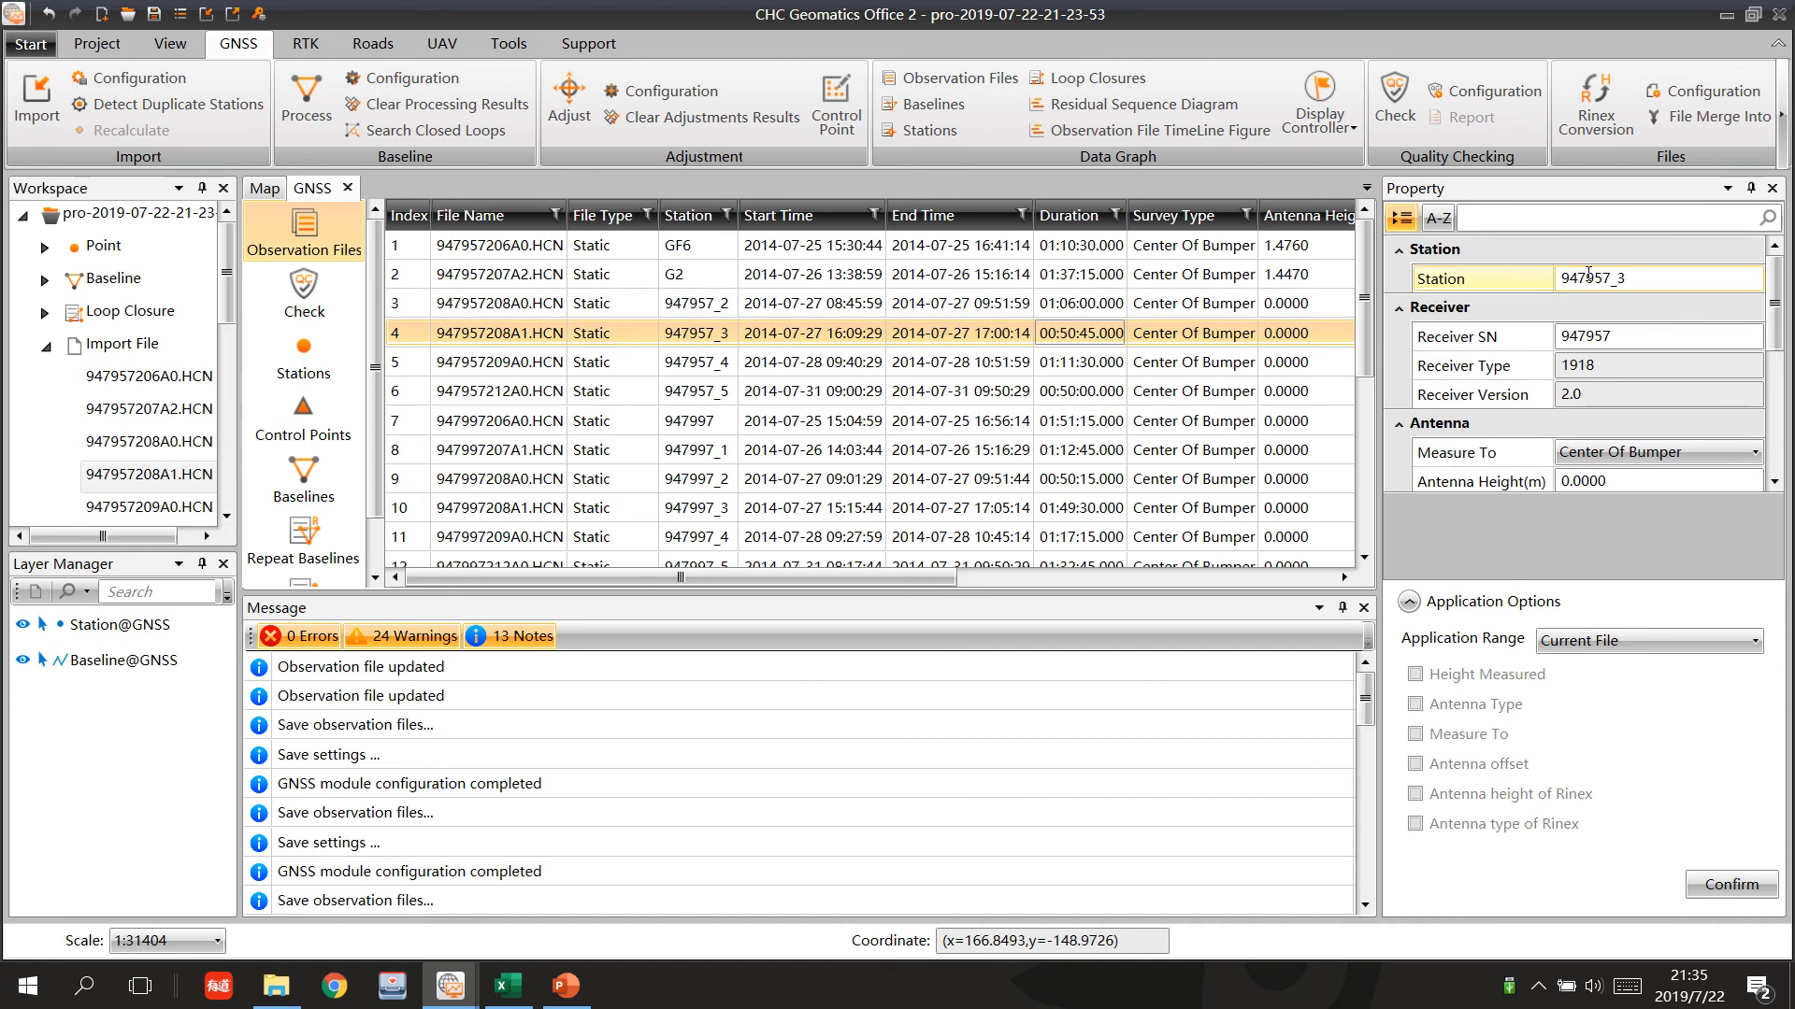
scroll(1588, 273, down, 1)
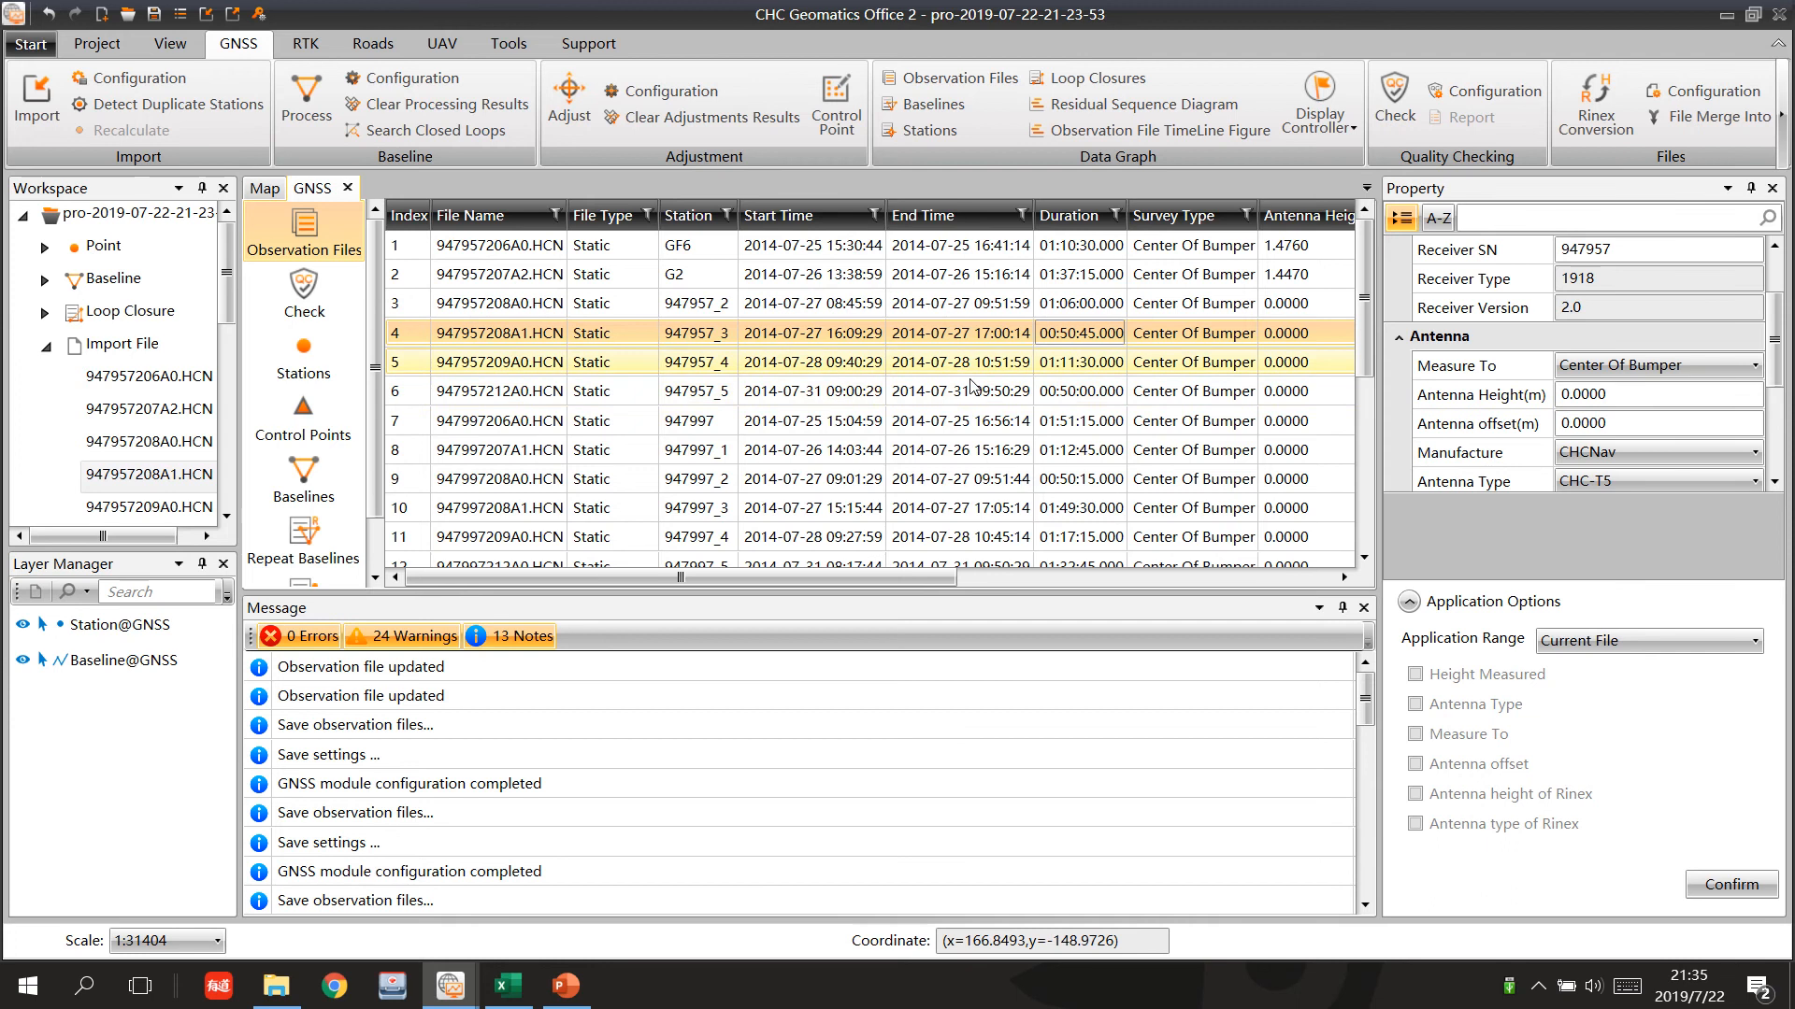
drag(1357, 323, 1353, 505)
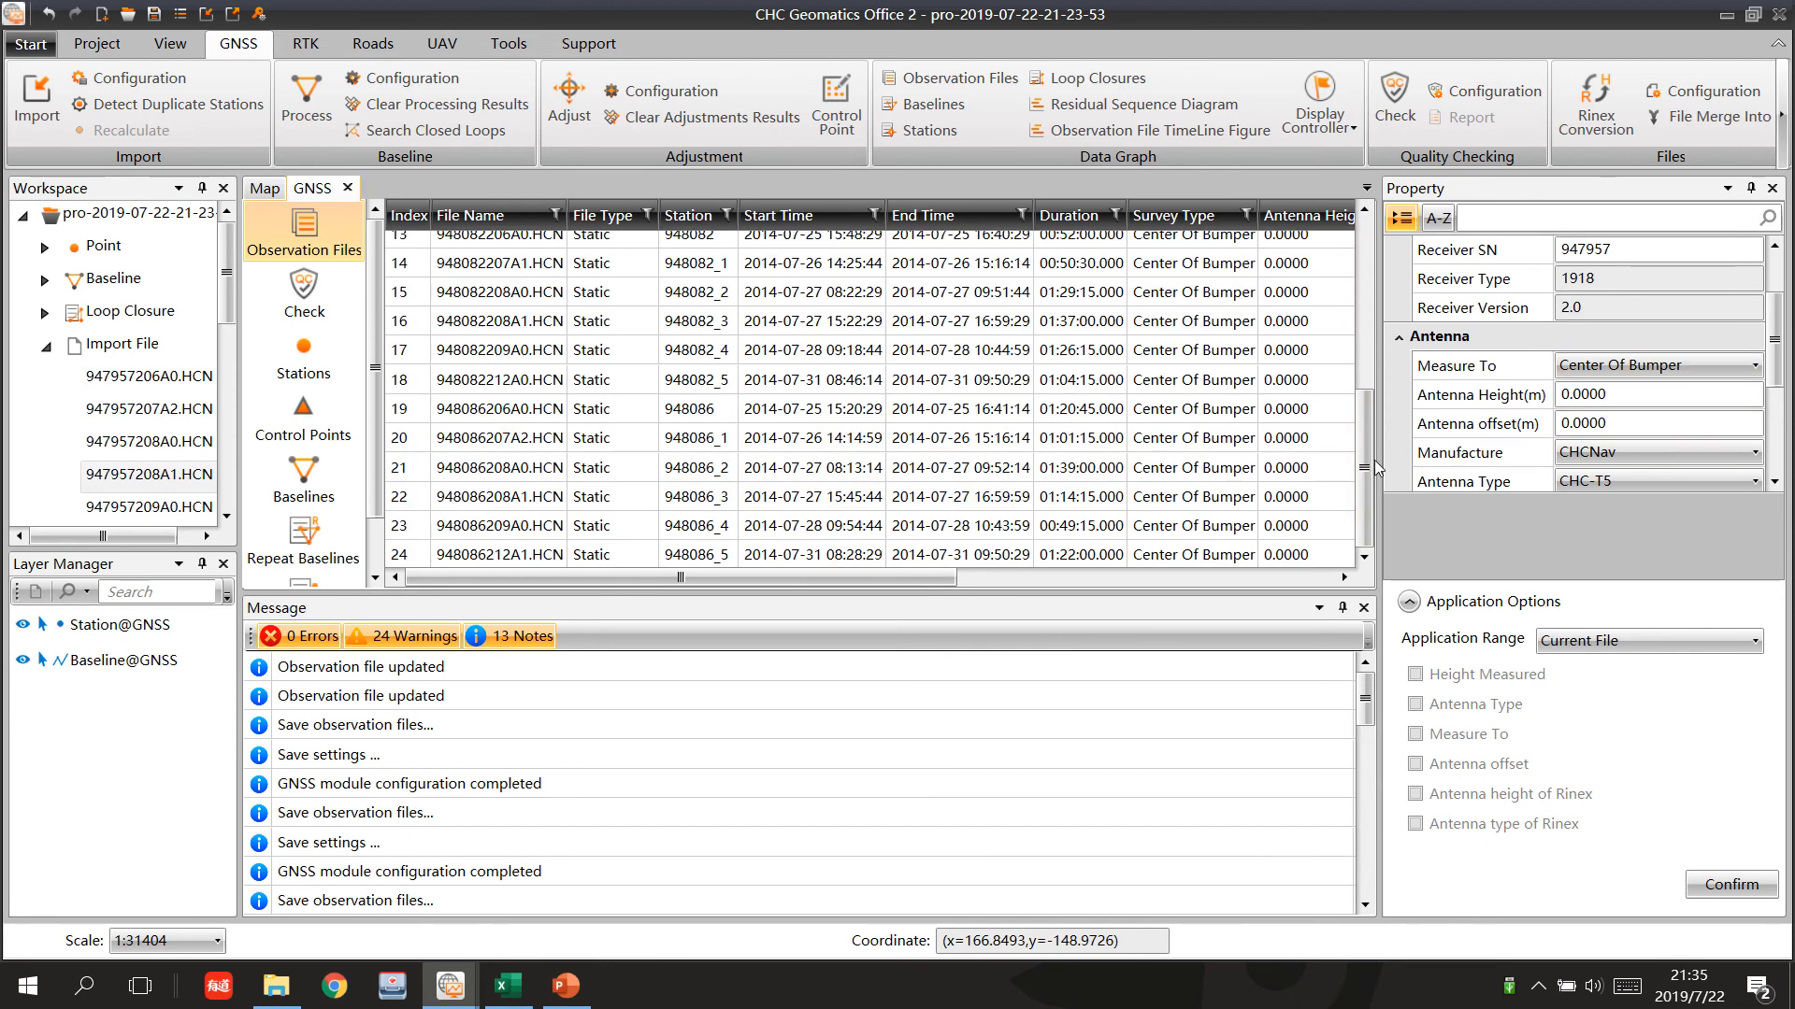
drag(1374, 466, 1376, 260)
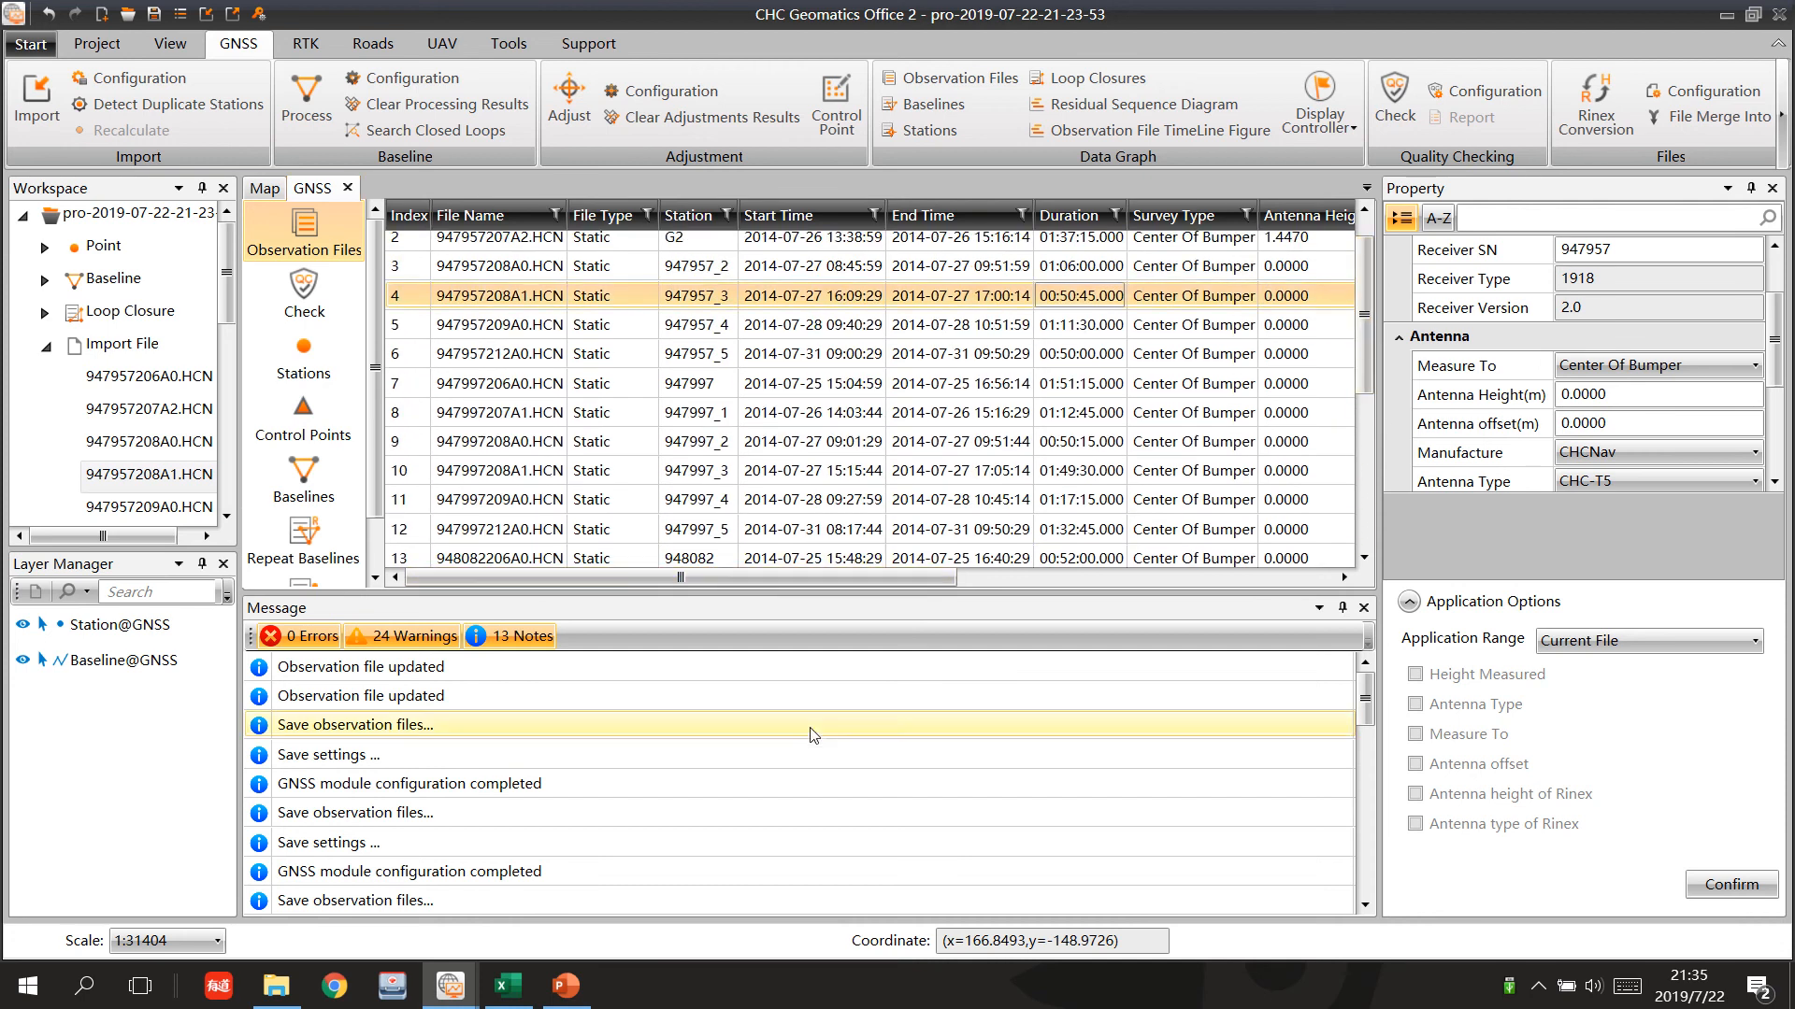
mouse_move(466, 993)
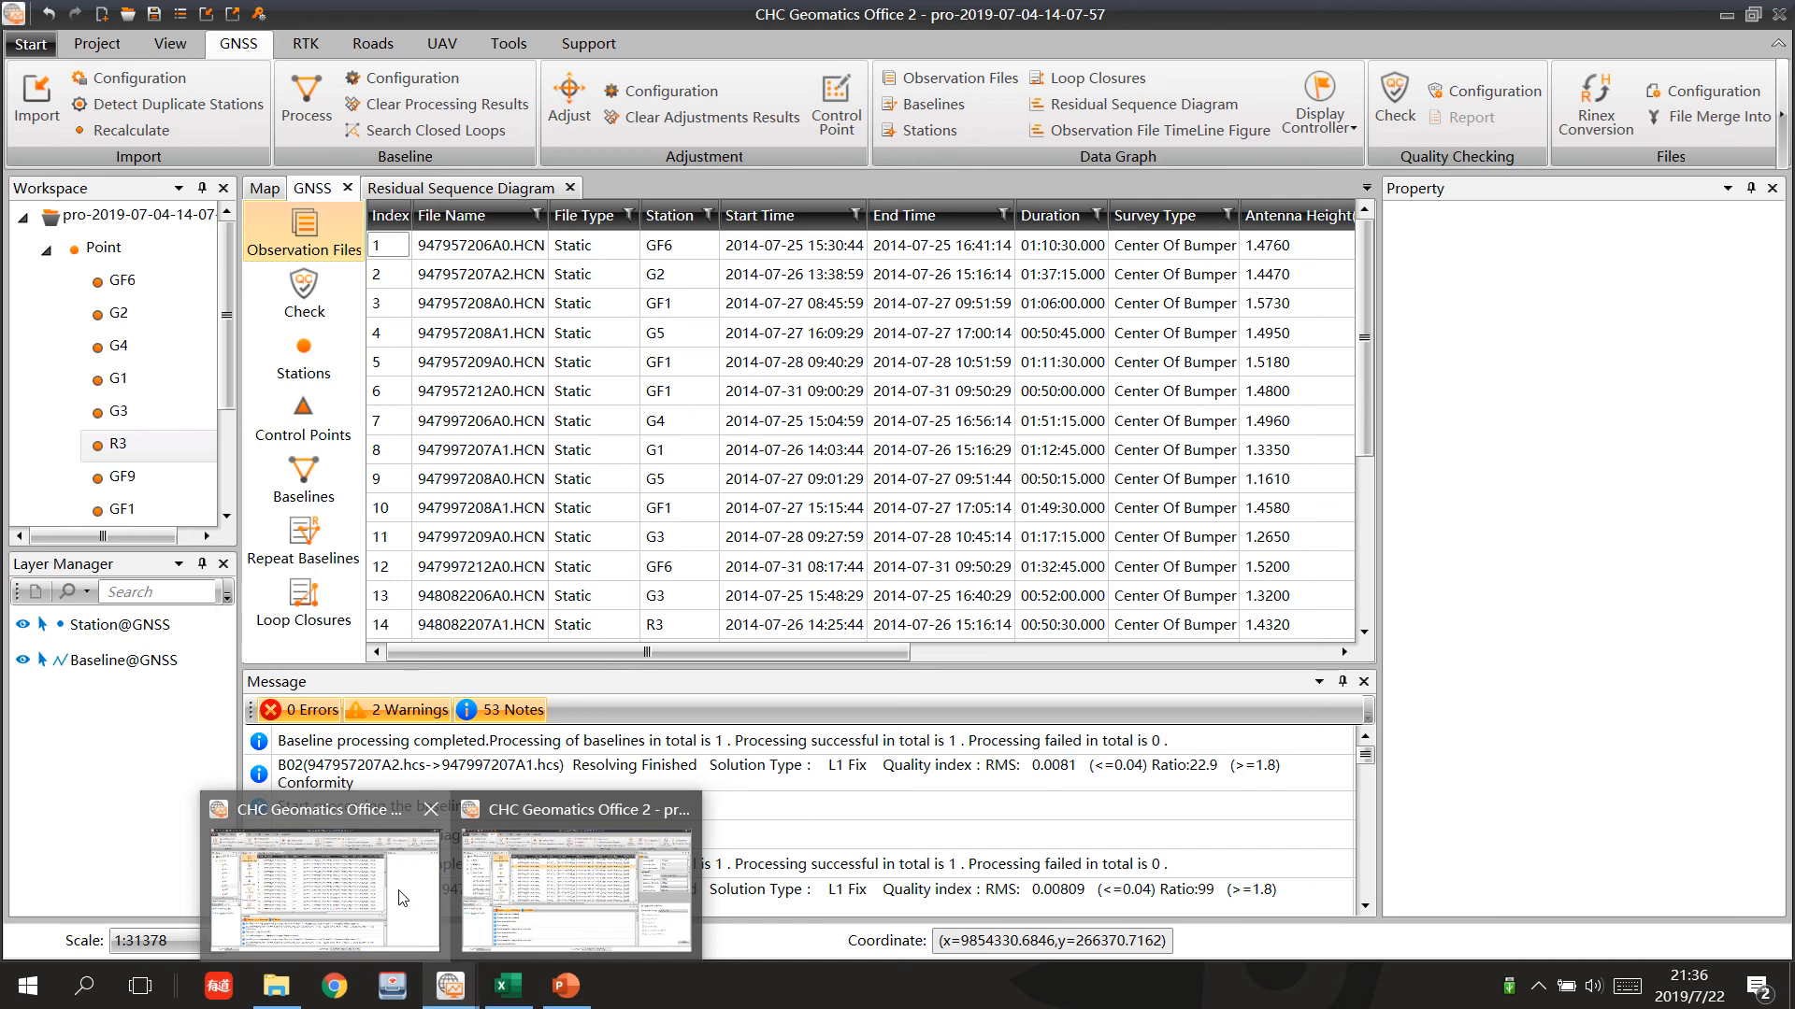
click(404, 892)
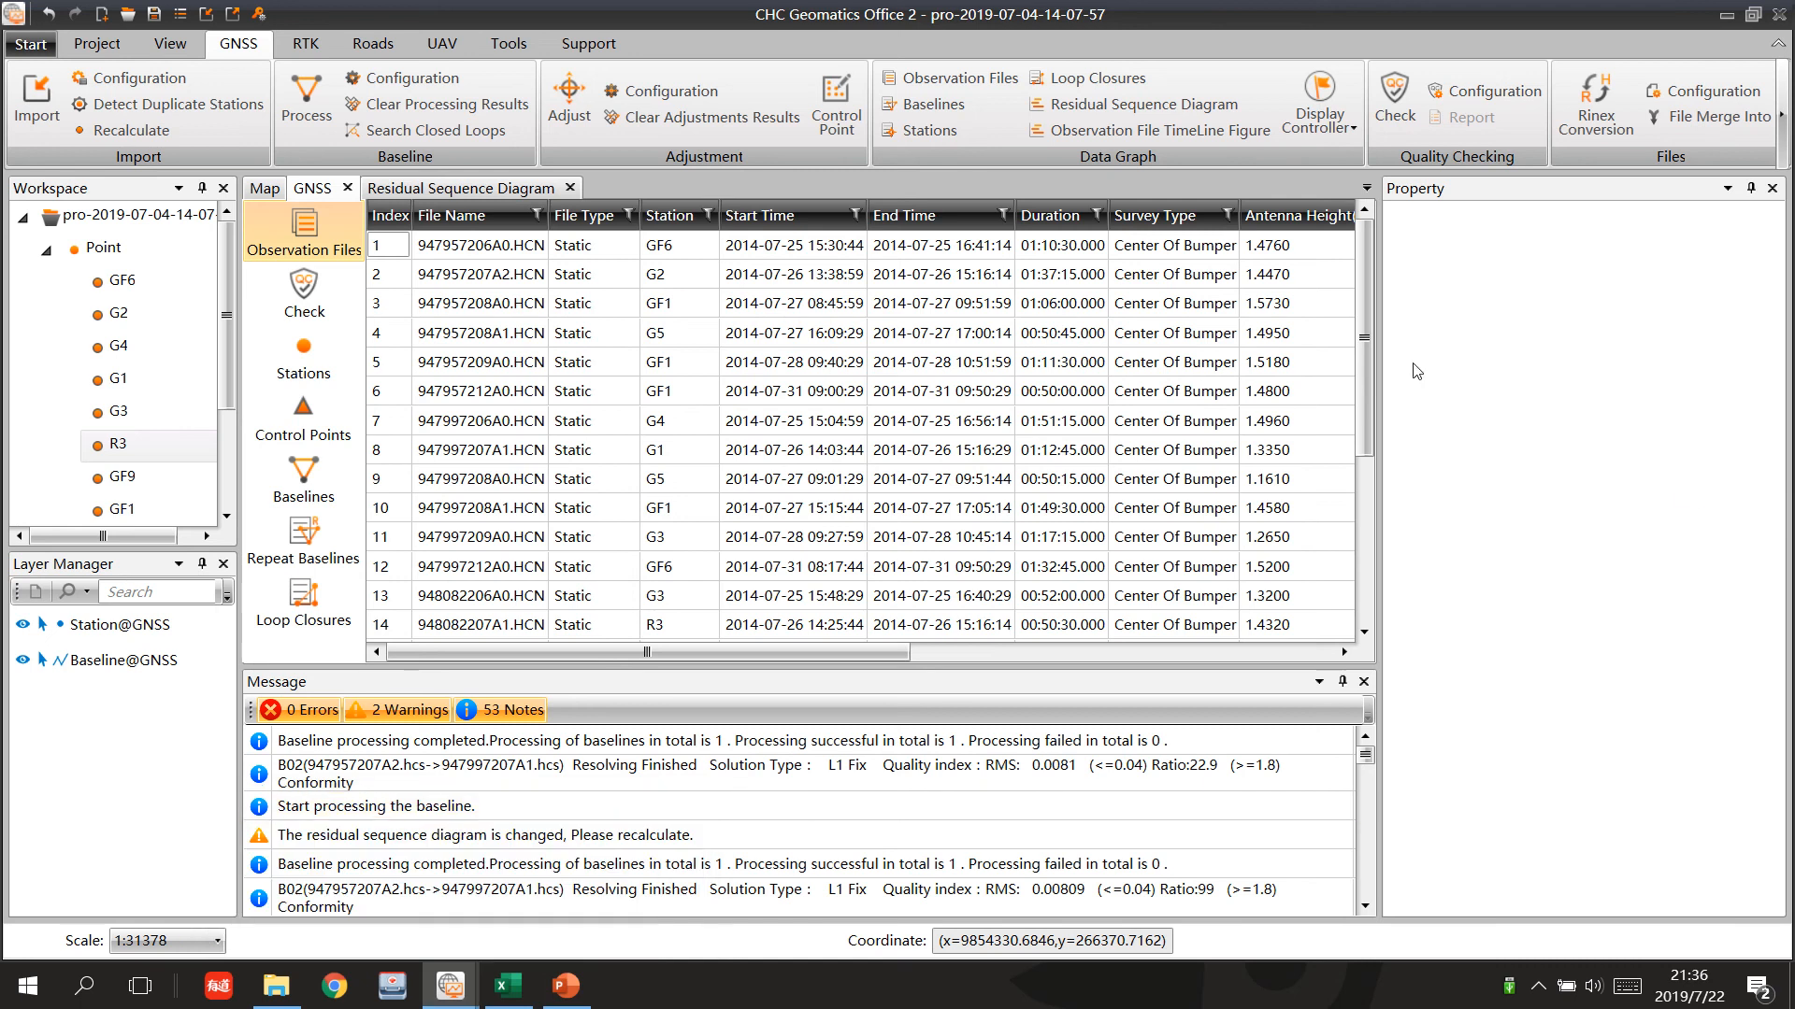
Clear the message log and process all baselines of the project.
right_click(609, 774)
click(663, 813)
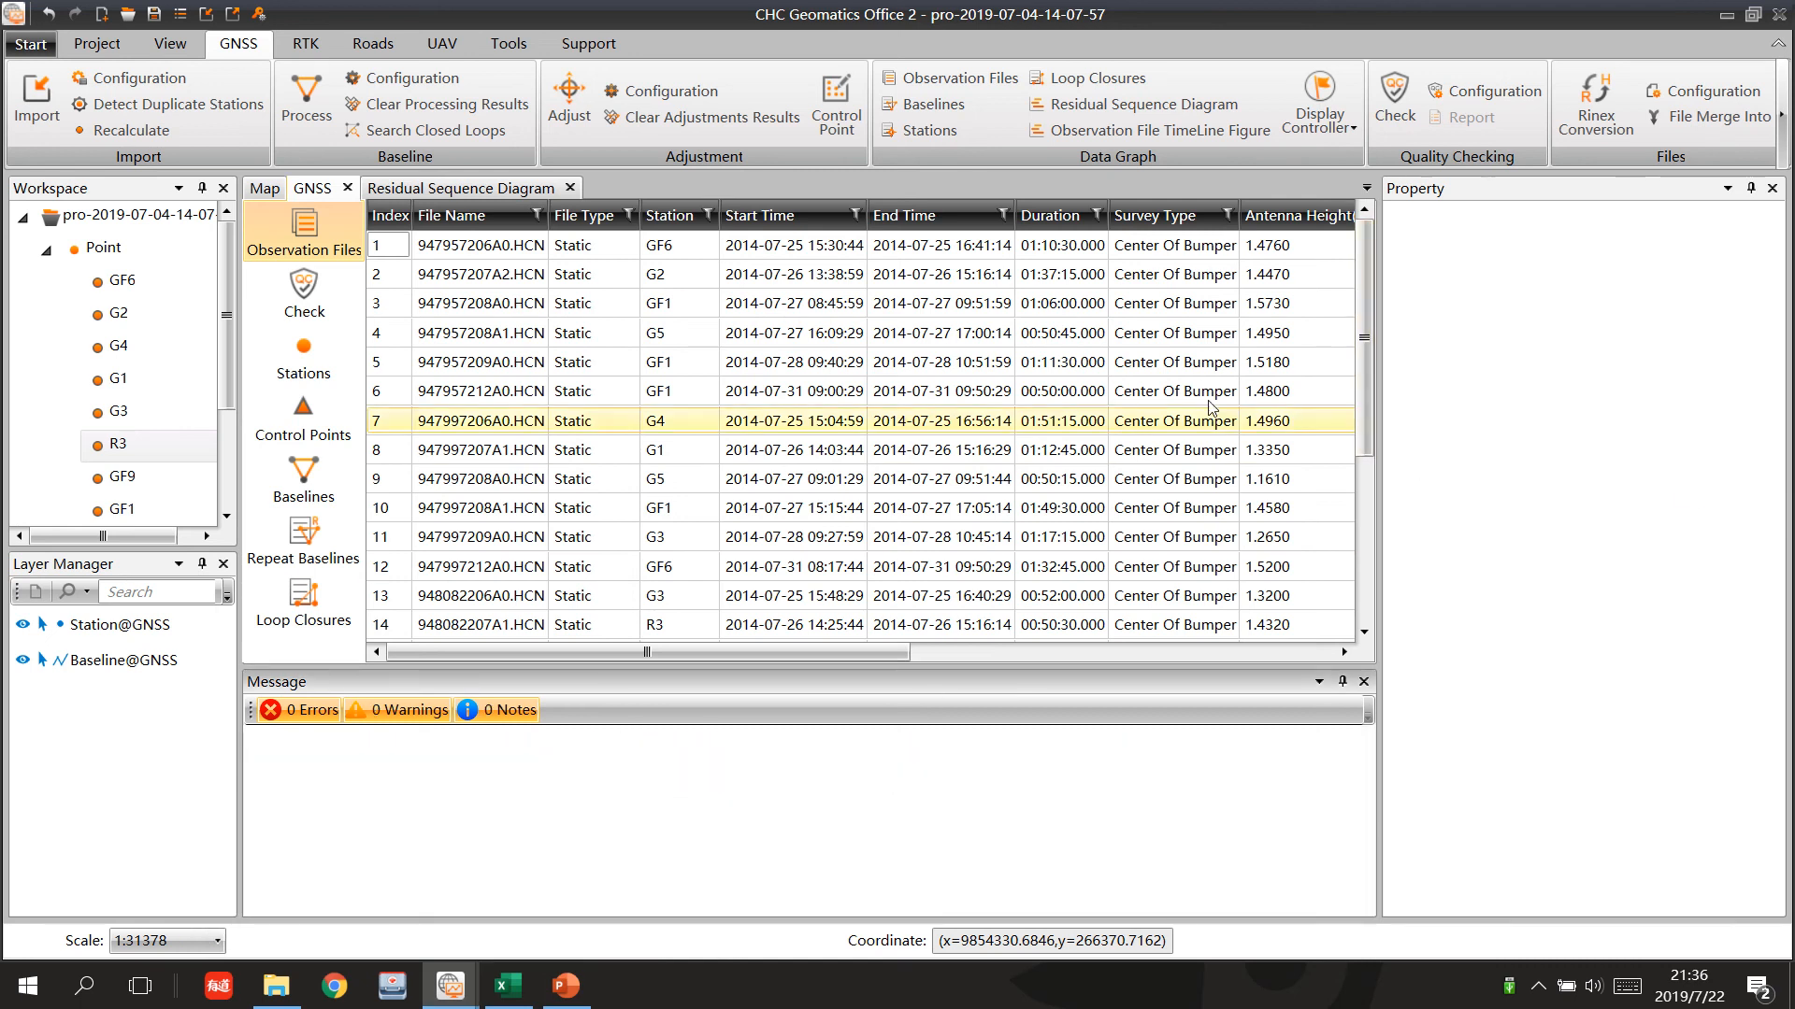
mouse_move(1369, 250)
mouse_down()
mouse_move(1349, 427)
mouse_move(1371, 245)
mouse_up()
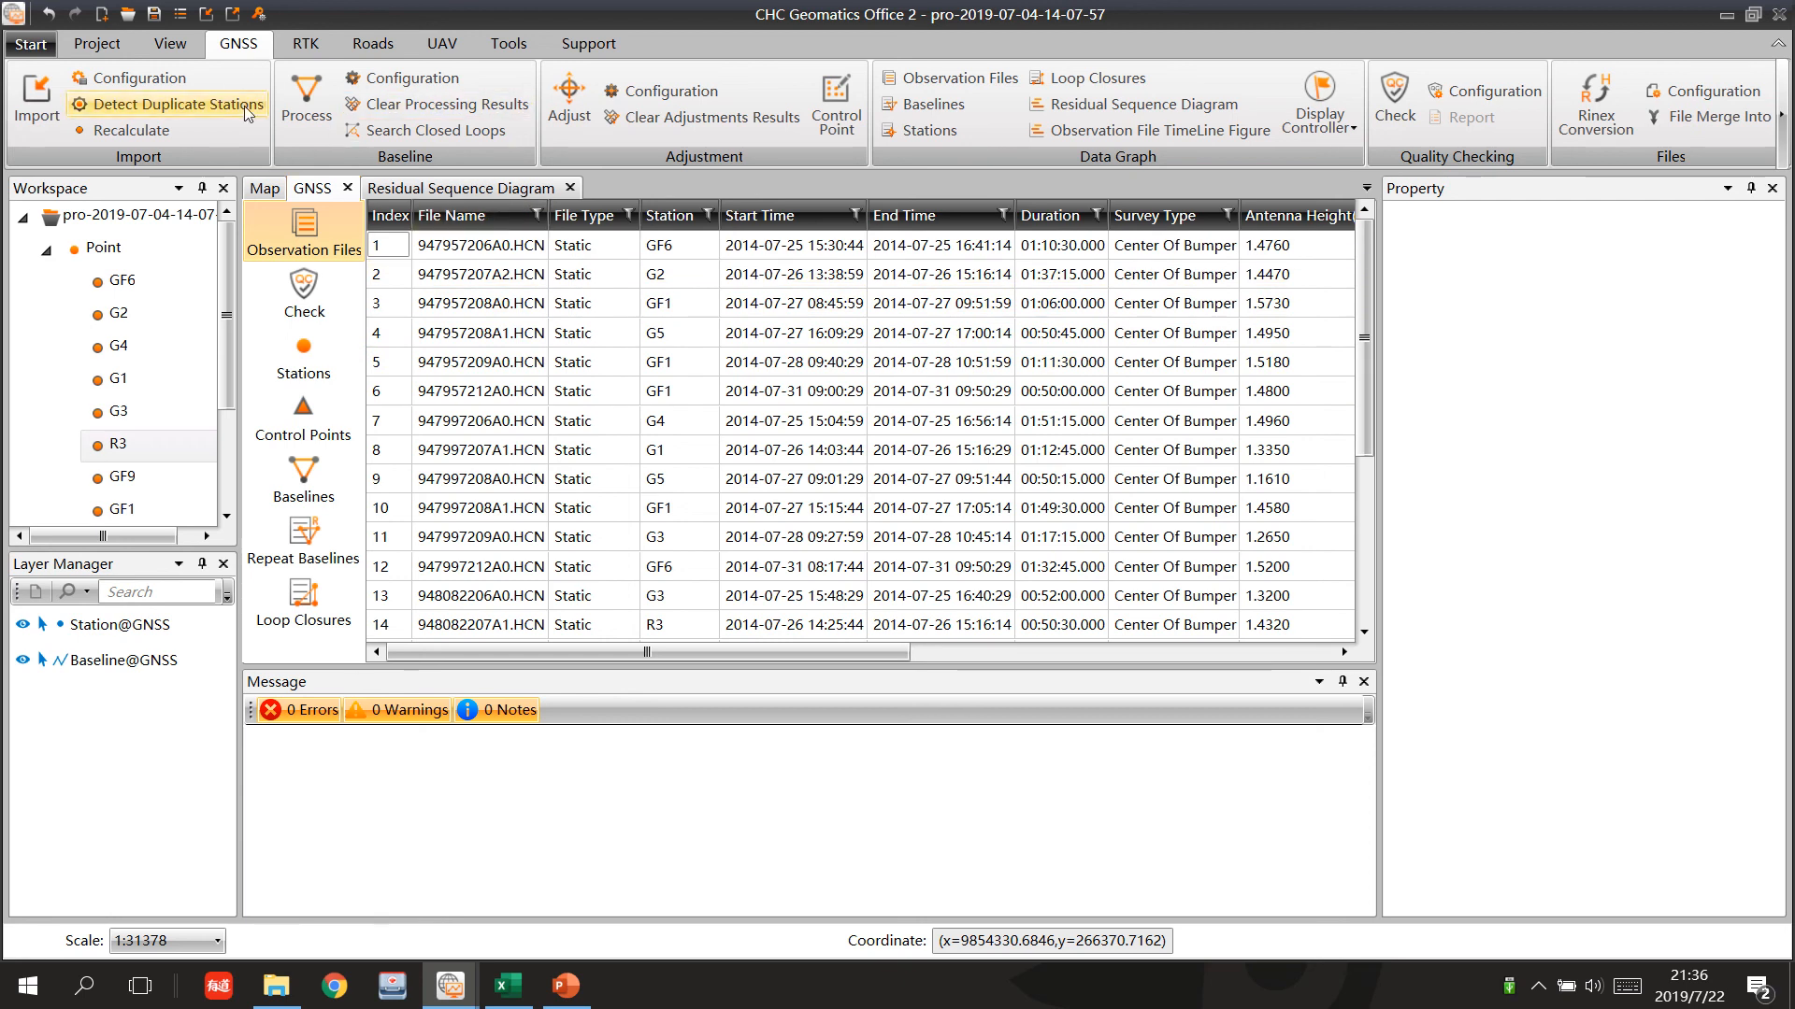
click(318, 119)
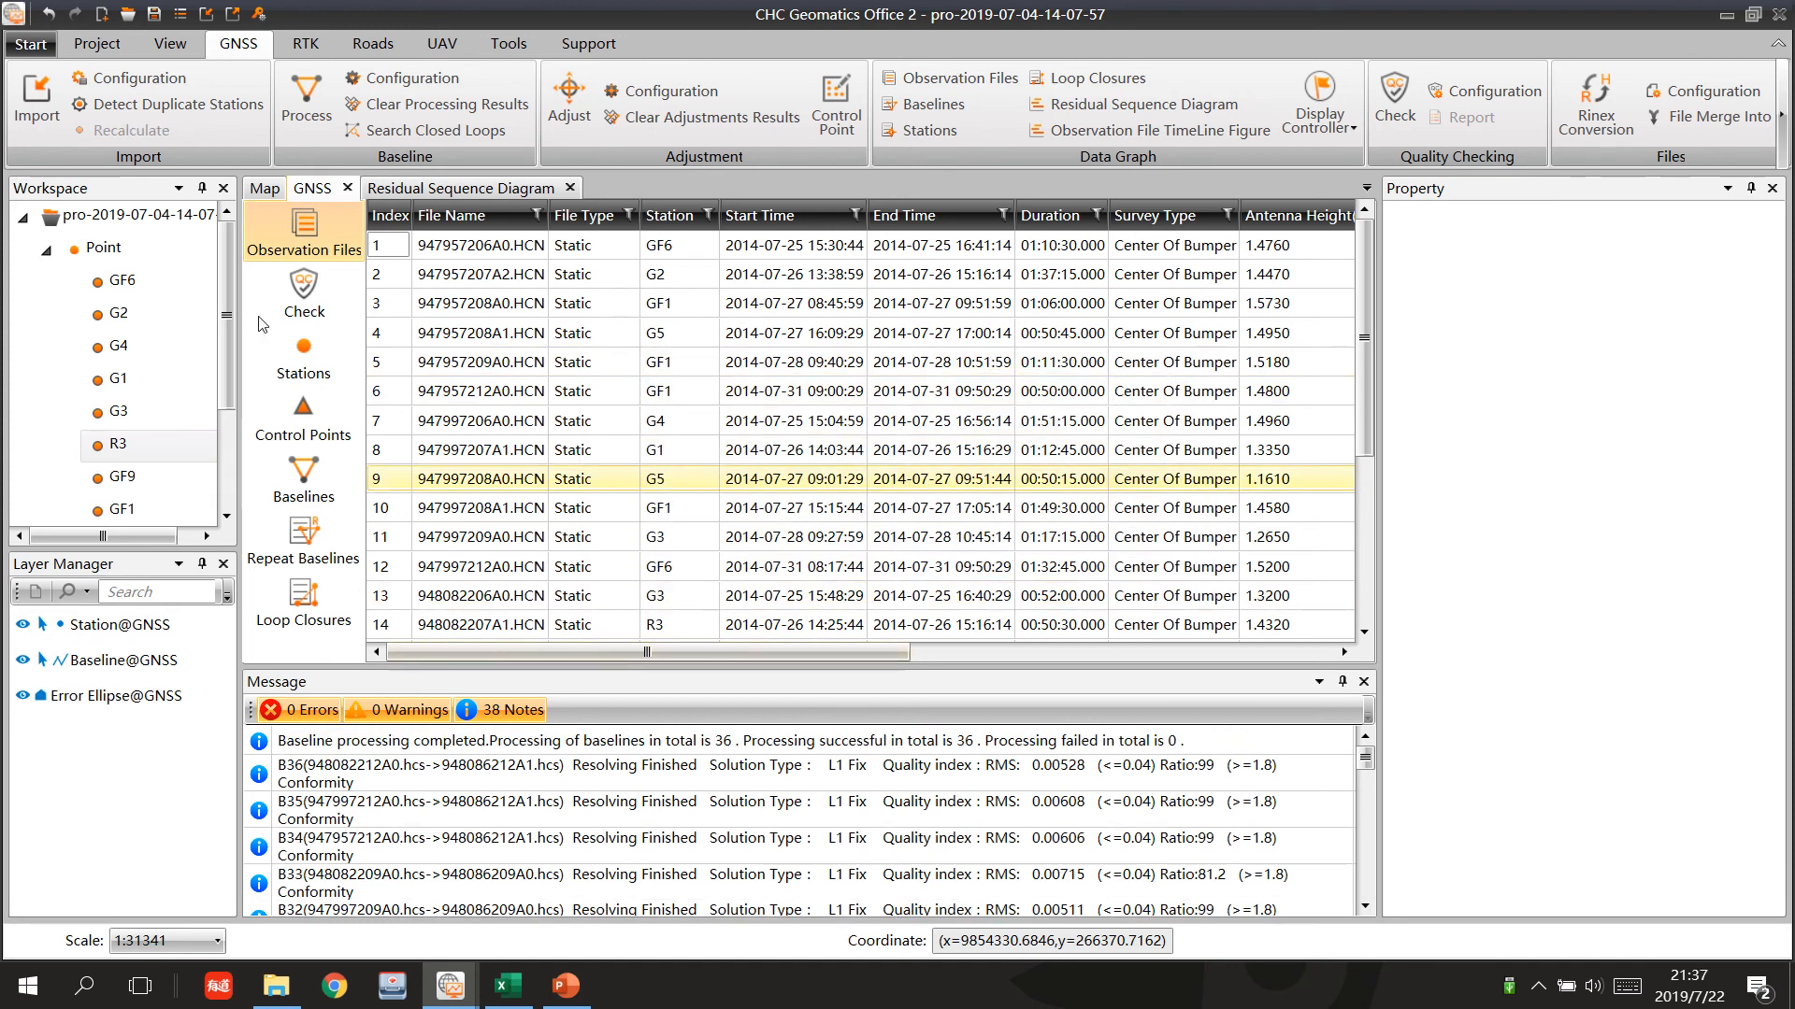
Look through the list of processed baselines and sort it by the Qualified column.
click(302, 497)
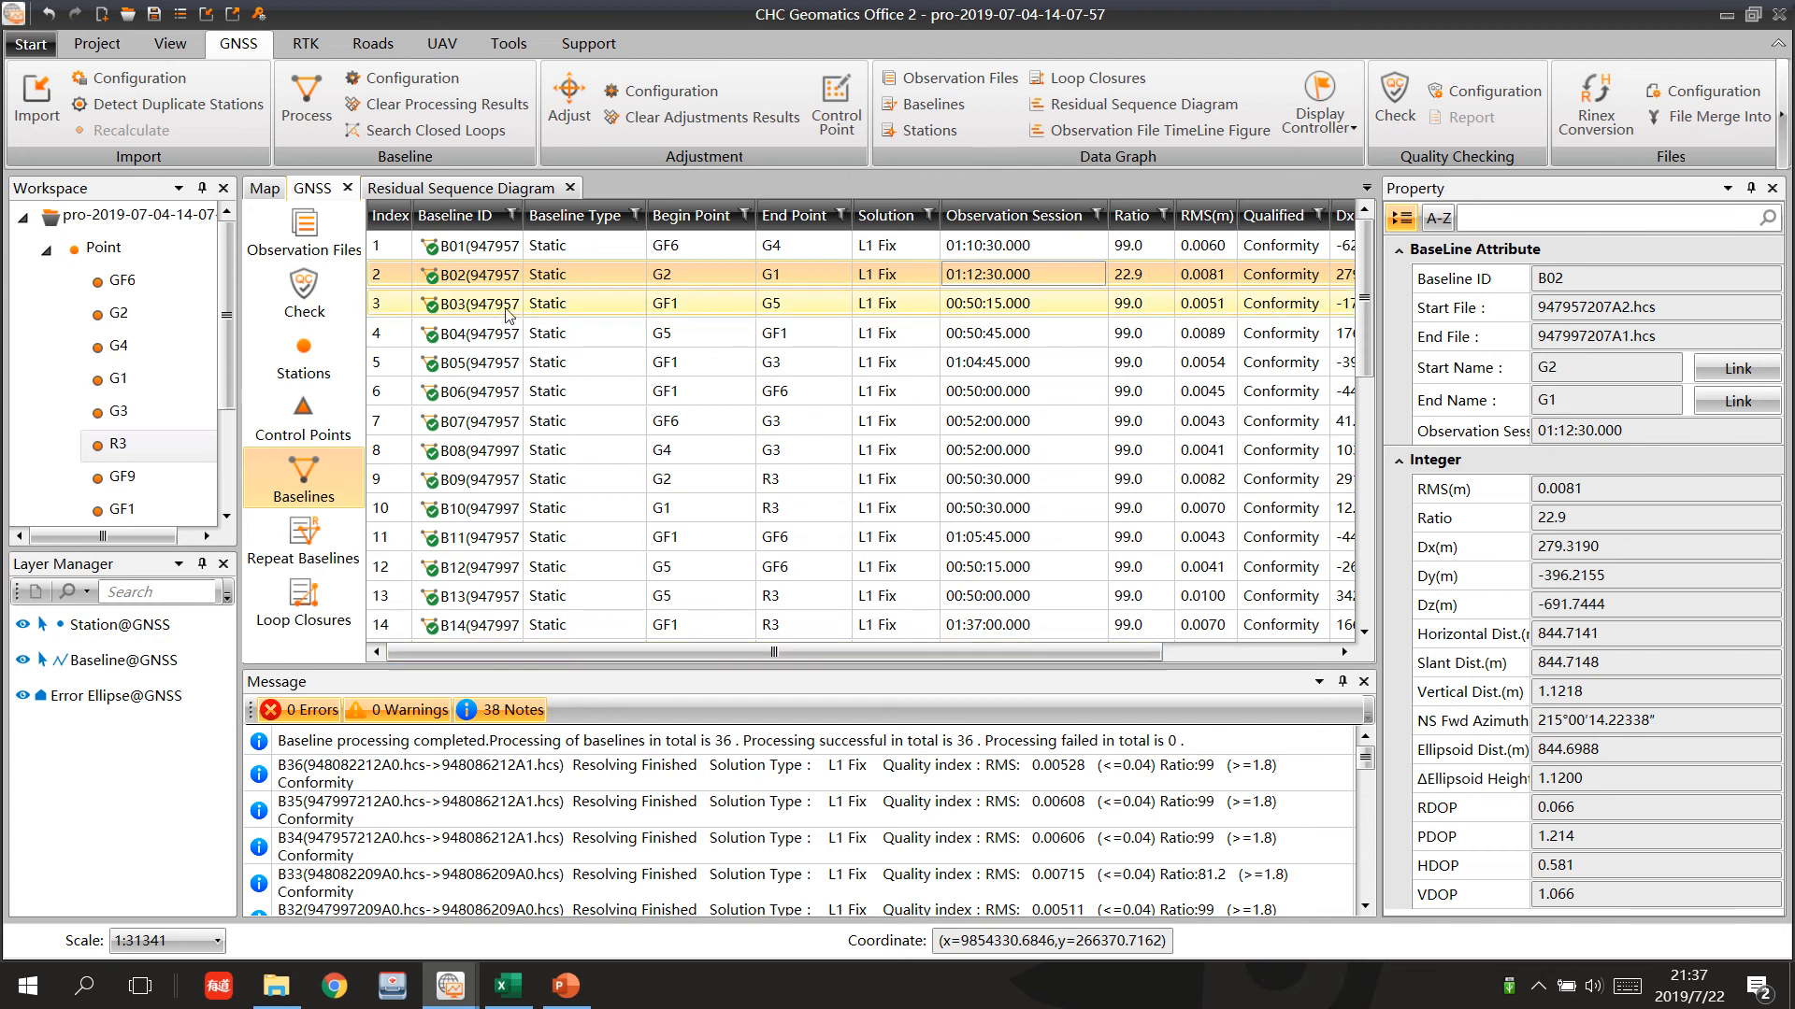
drag(1367, 293, 1372, 529)
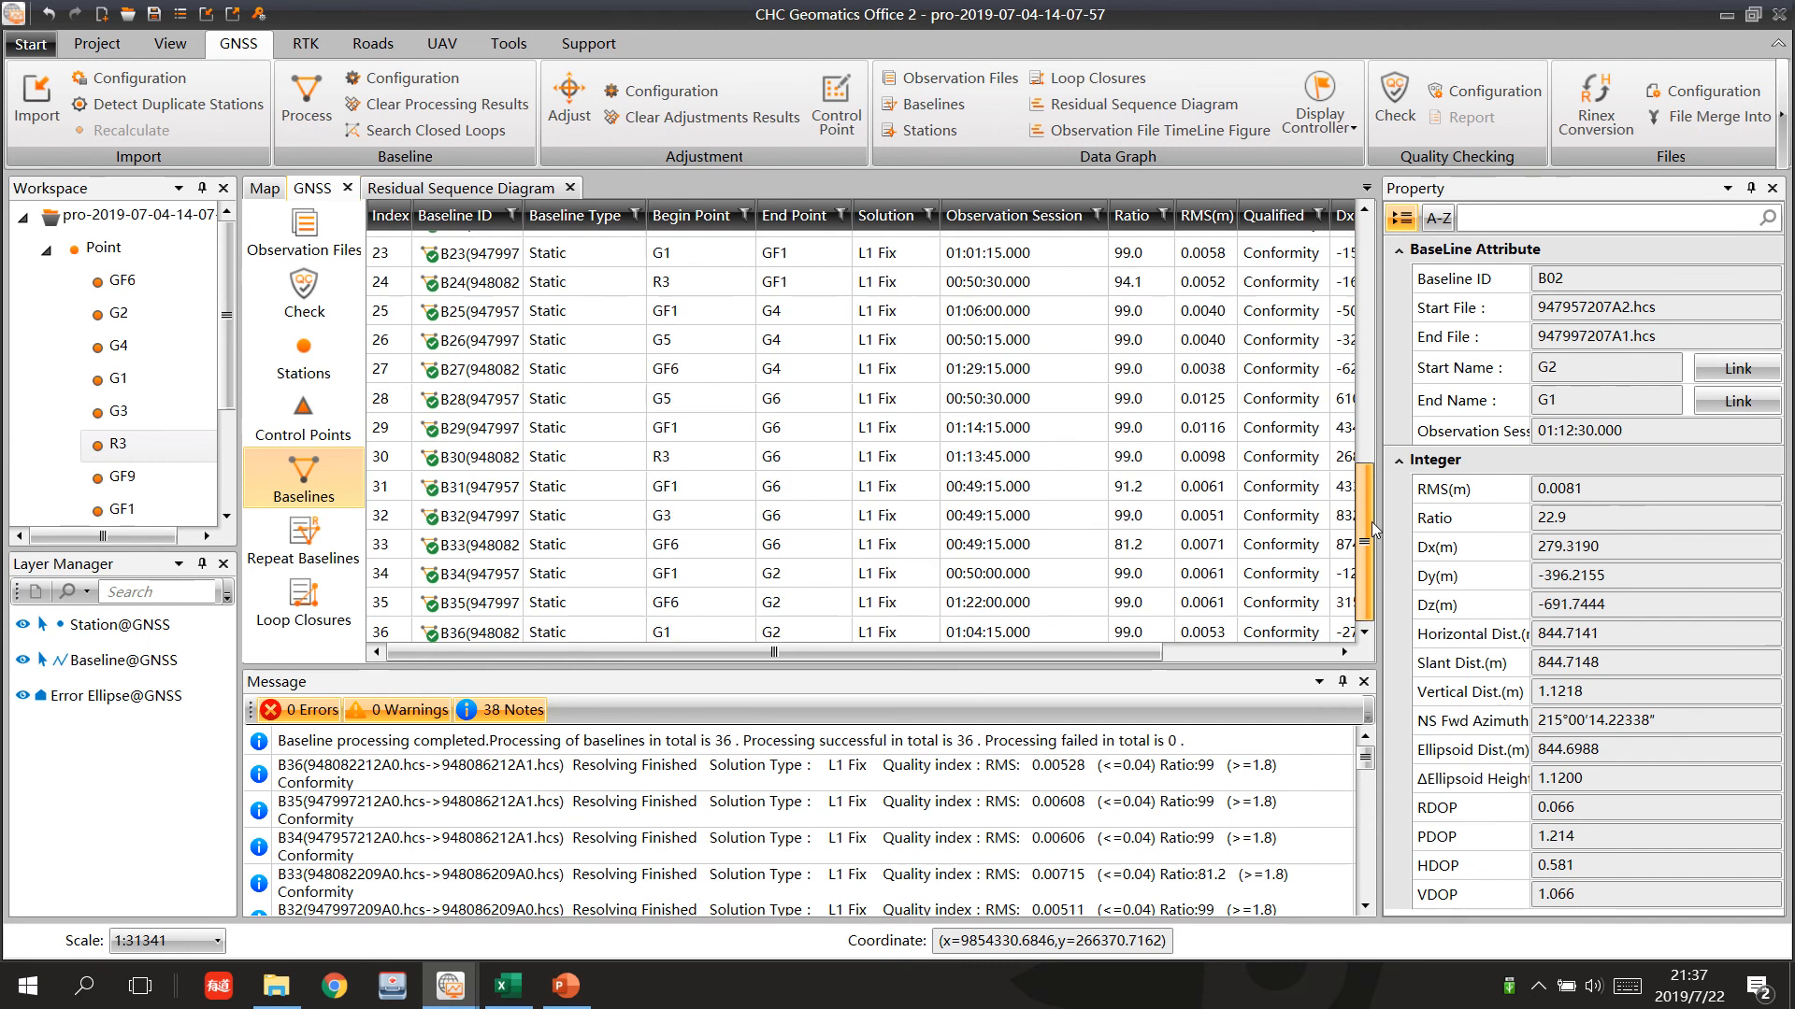
scroll(1074, 458, up, 7)
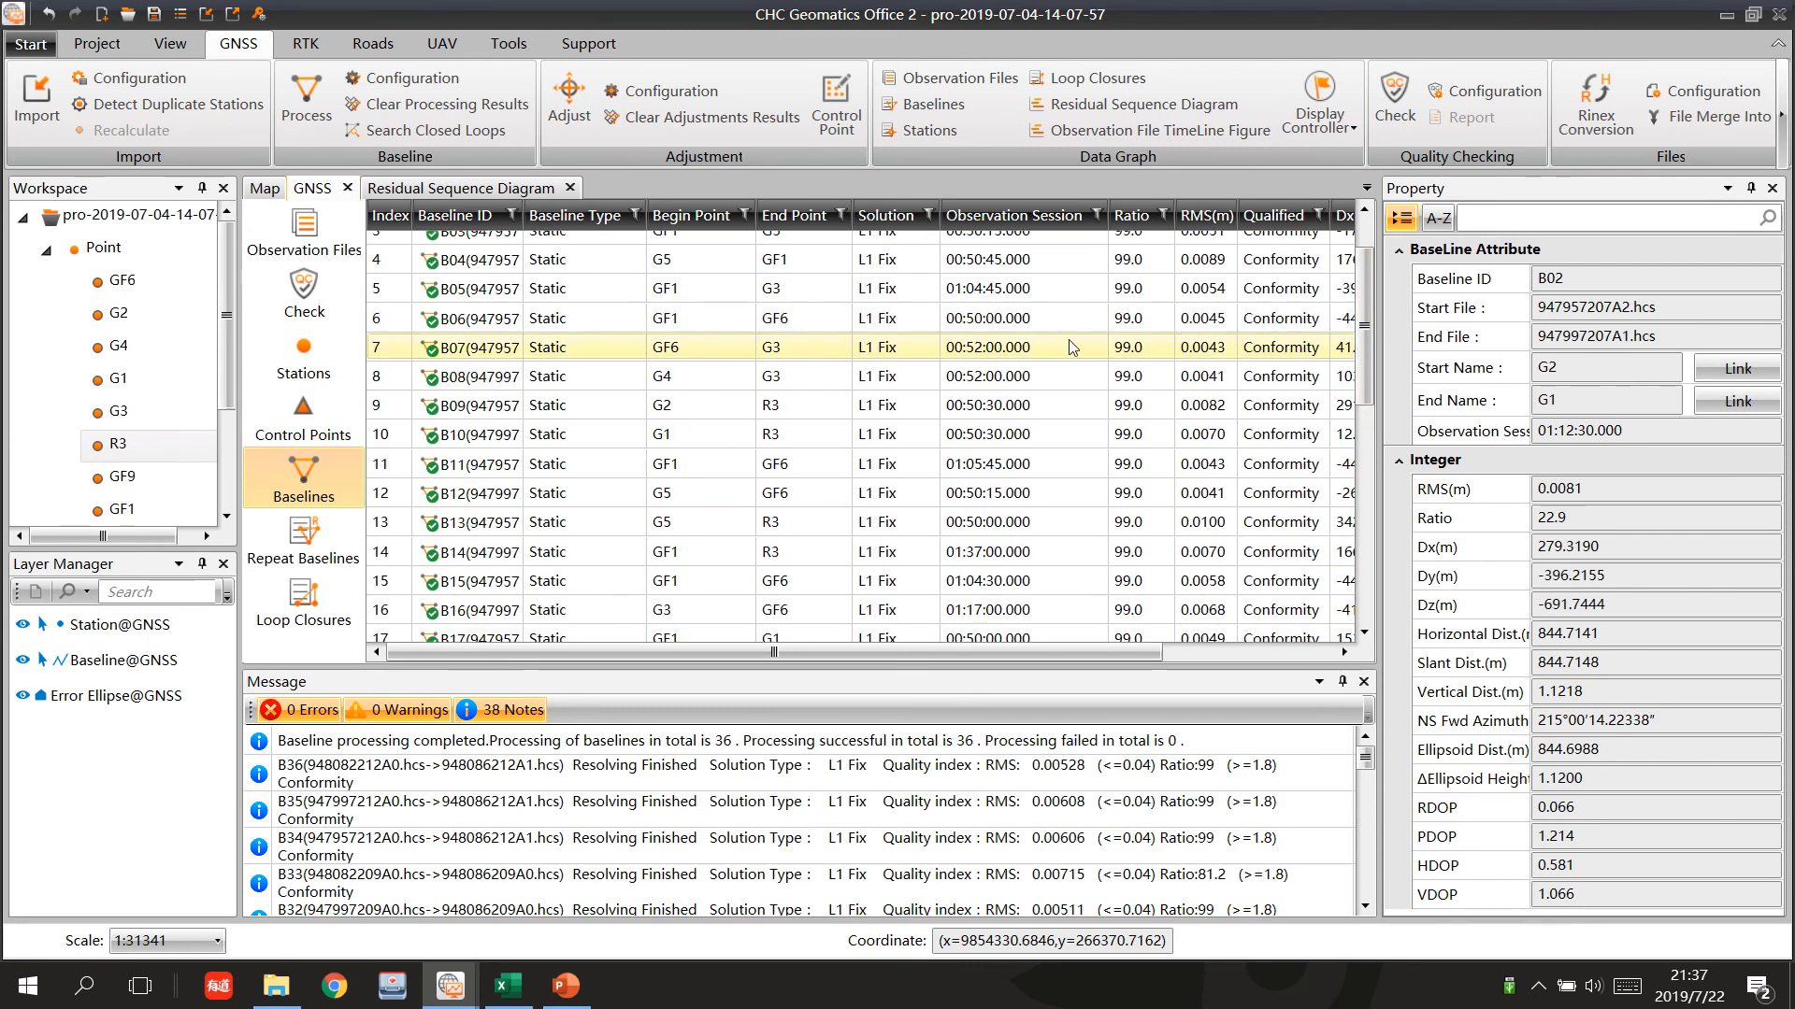
scroll(1178, 383, up, 1)
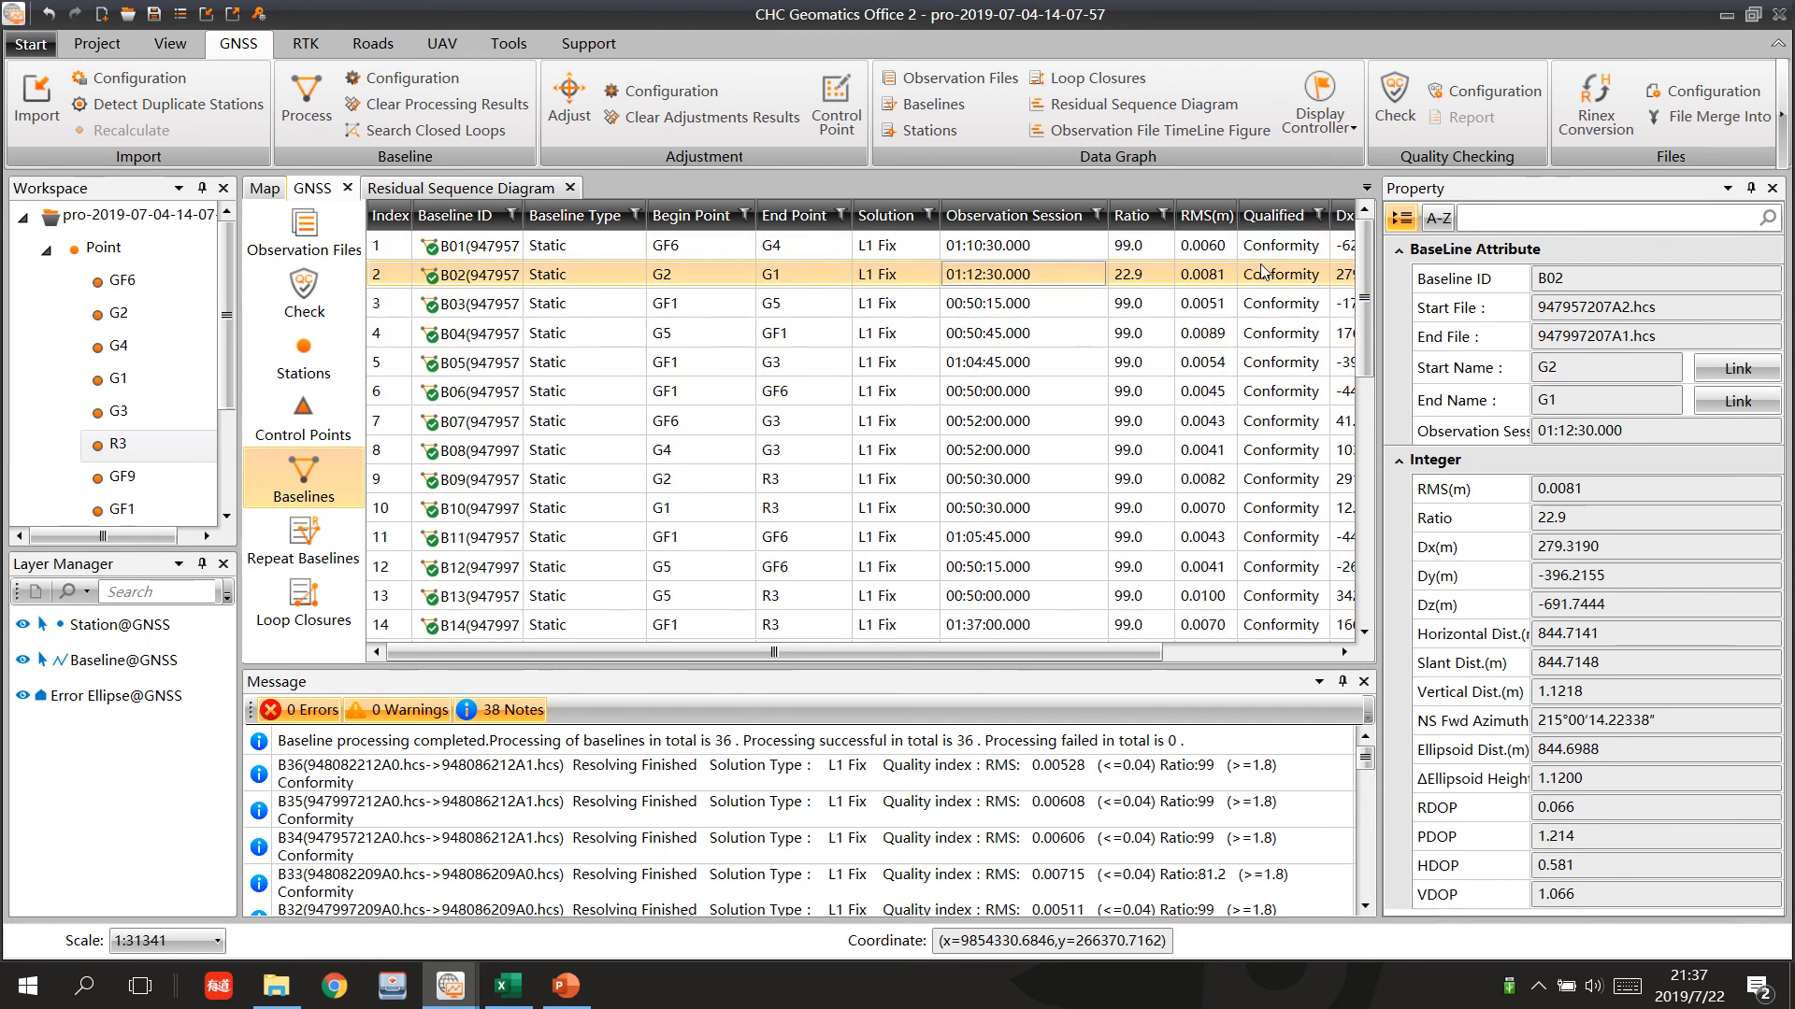
click(1277, 215)
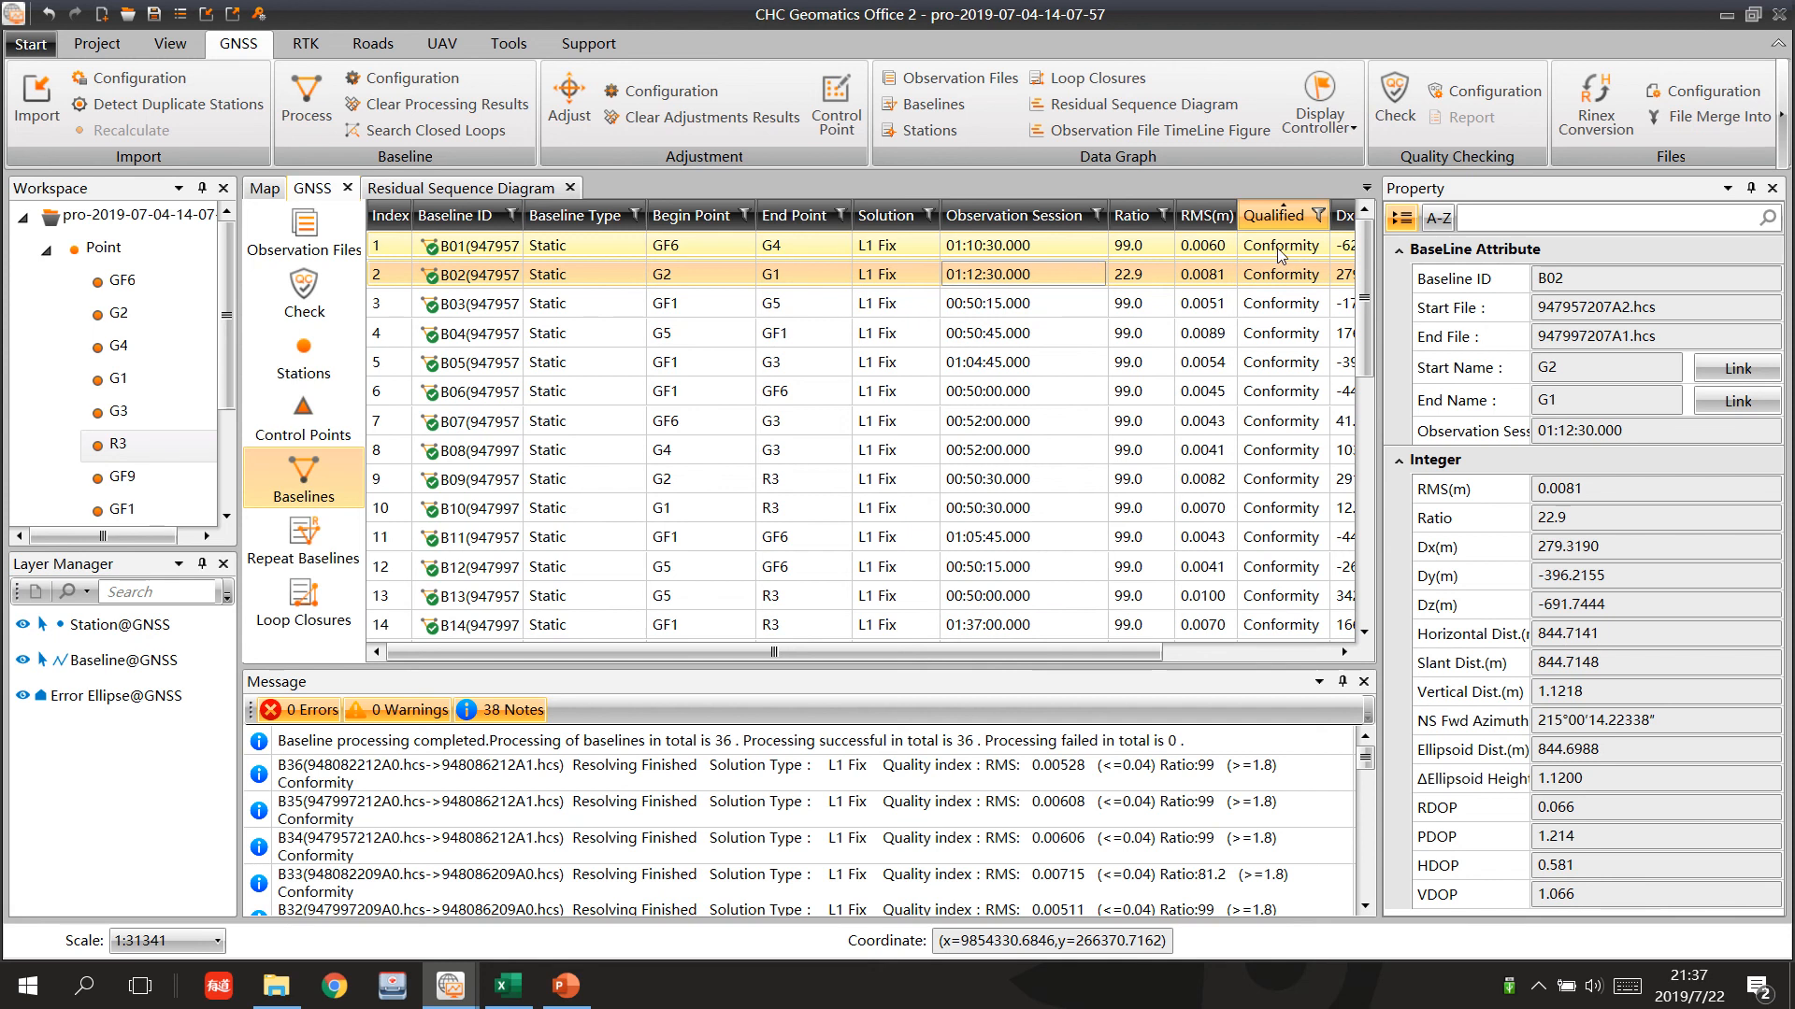
drag(1365, 268, 1418, 246)
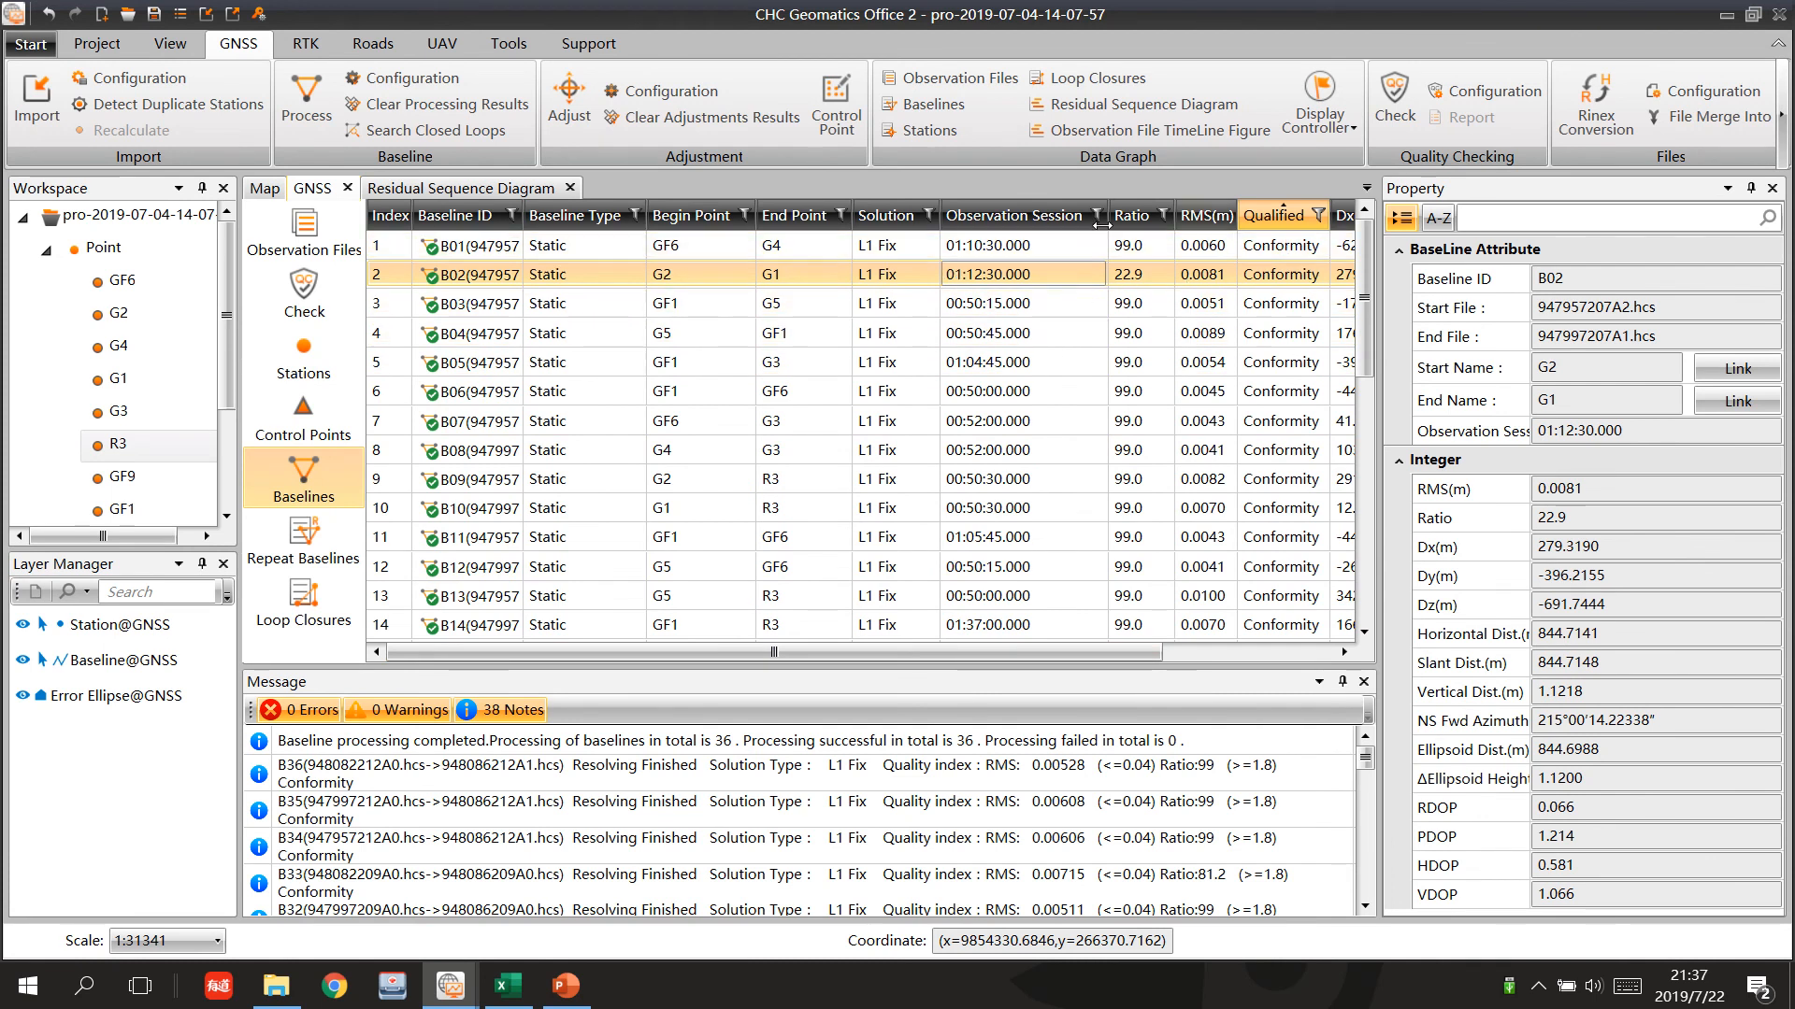
Examine the observation session, ratio, RMS and other properties of individual baselines, including B06 and B07.
click(482, 245)
click(1266, 277)
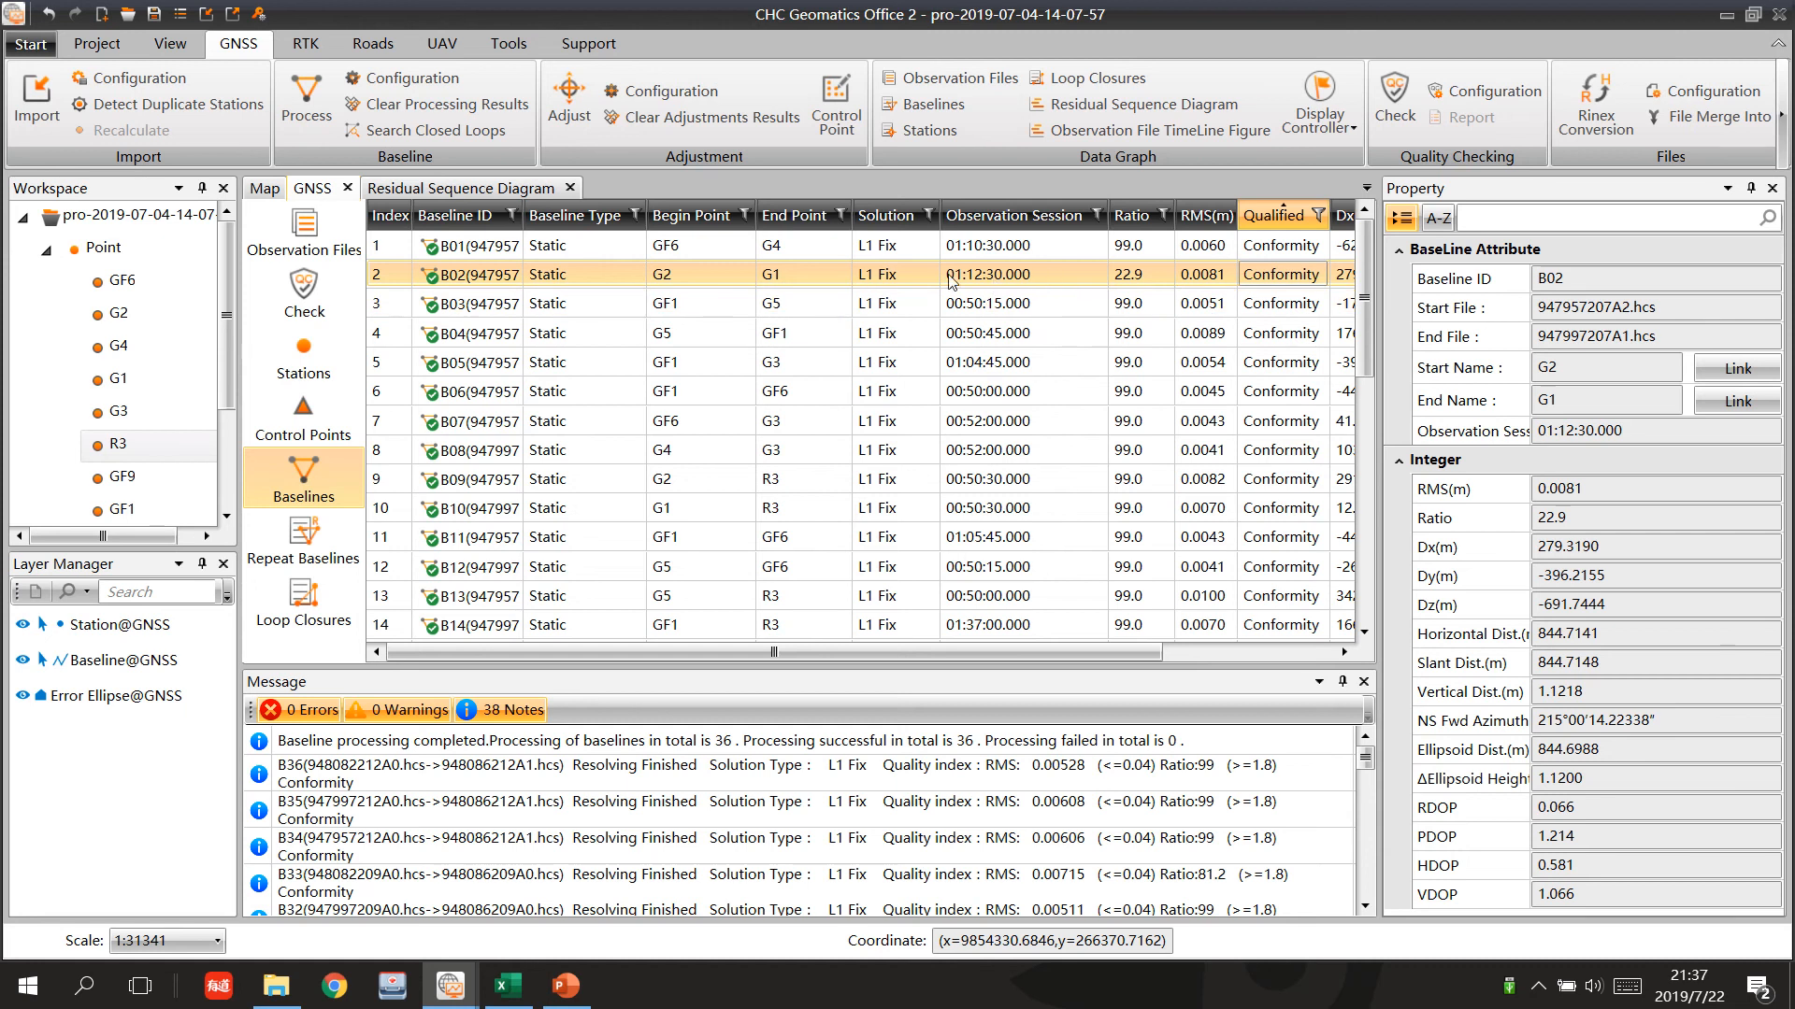
click(699, 391)
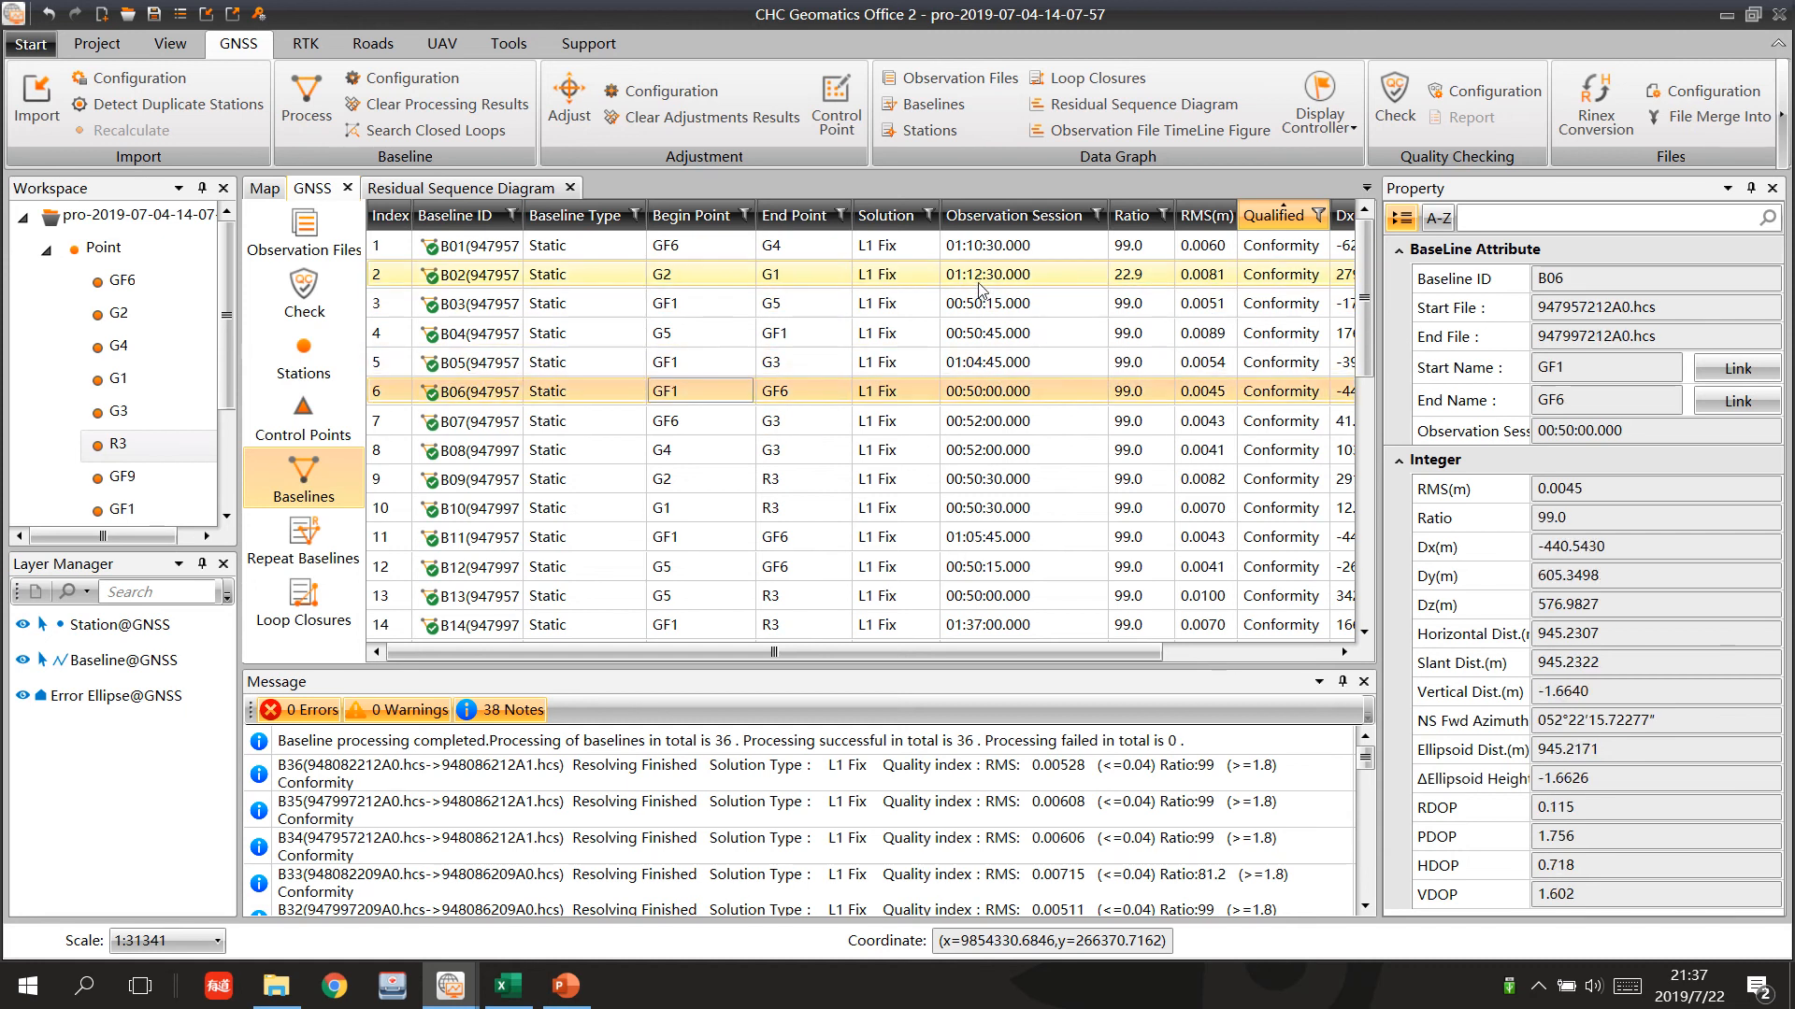
click(896, 421)
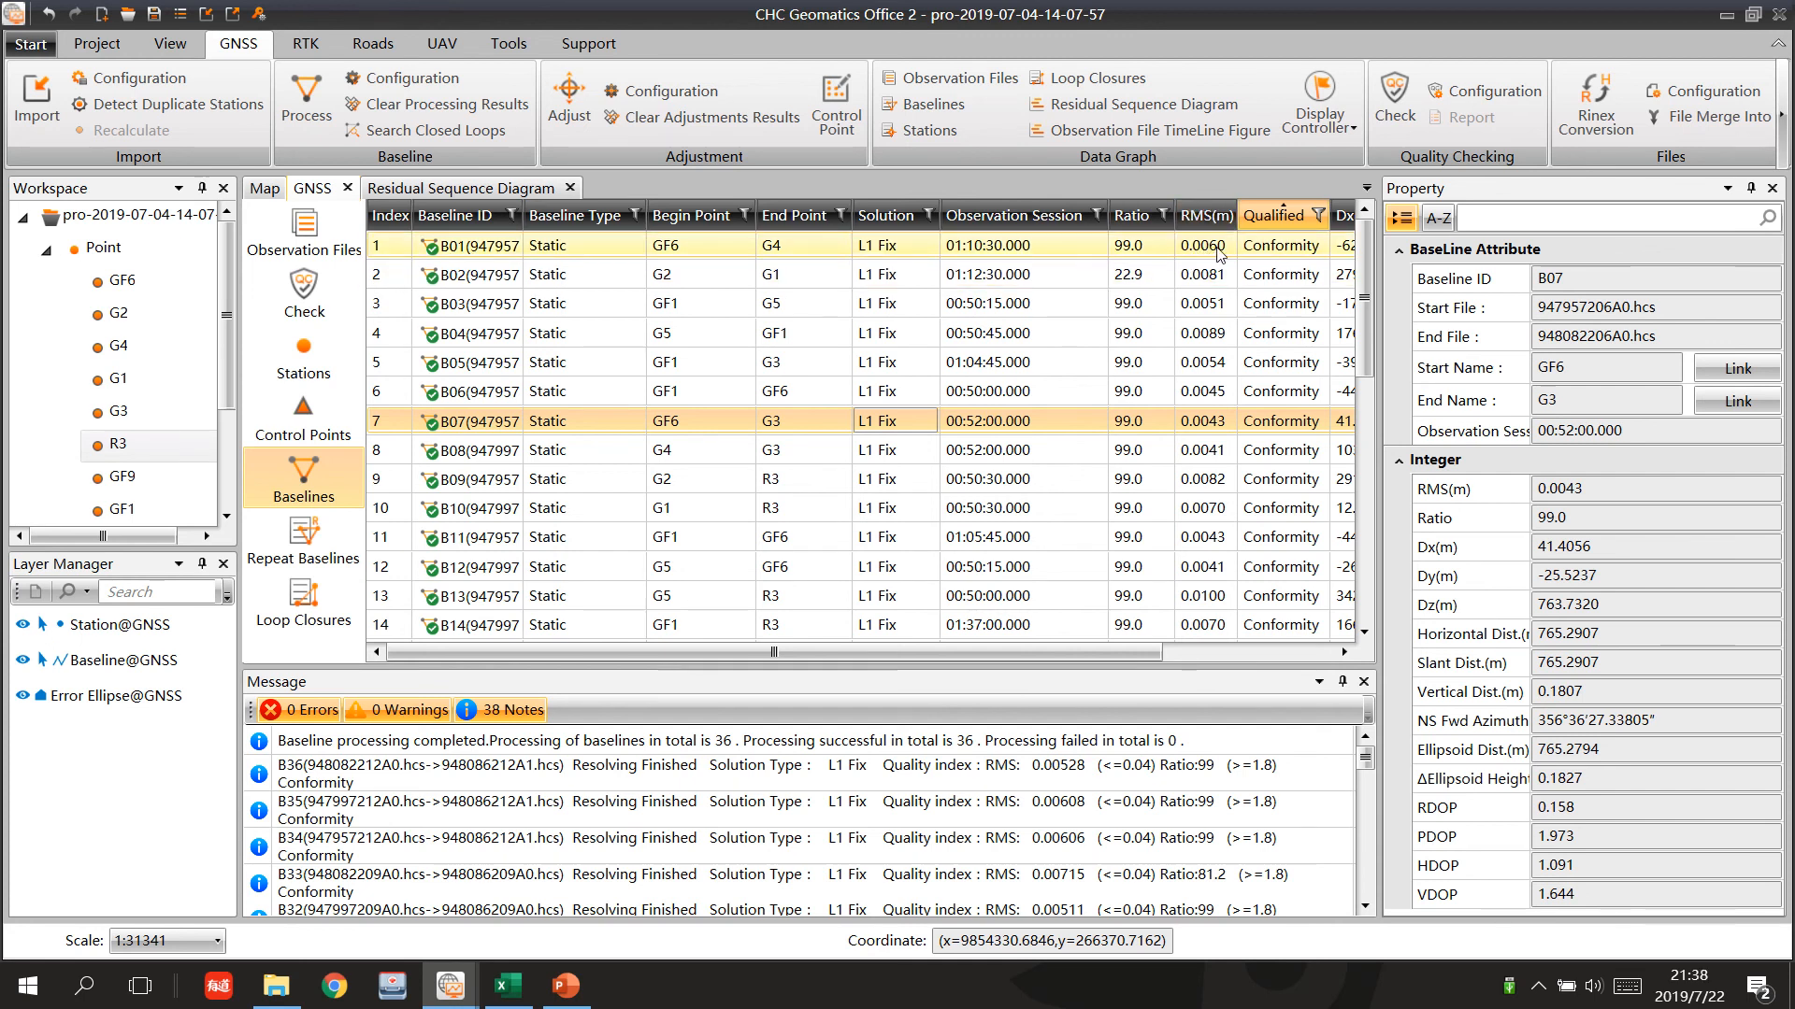
drag(1362, 254, 1363, 254)
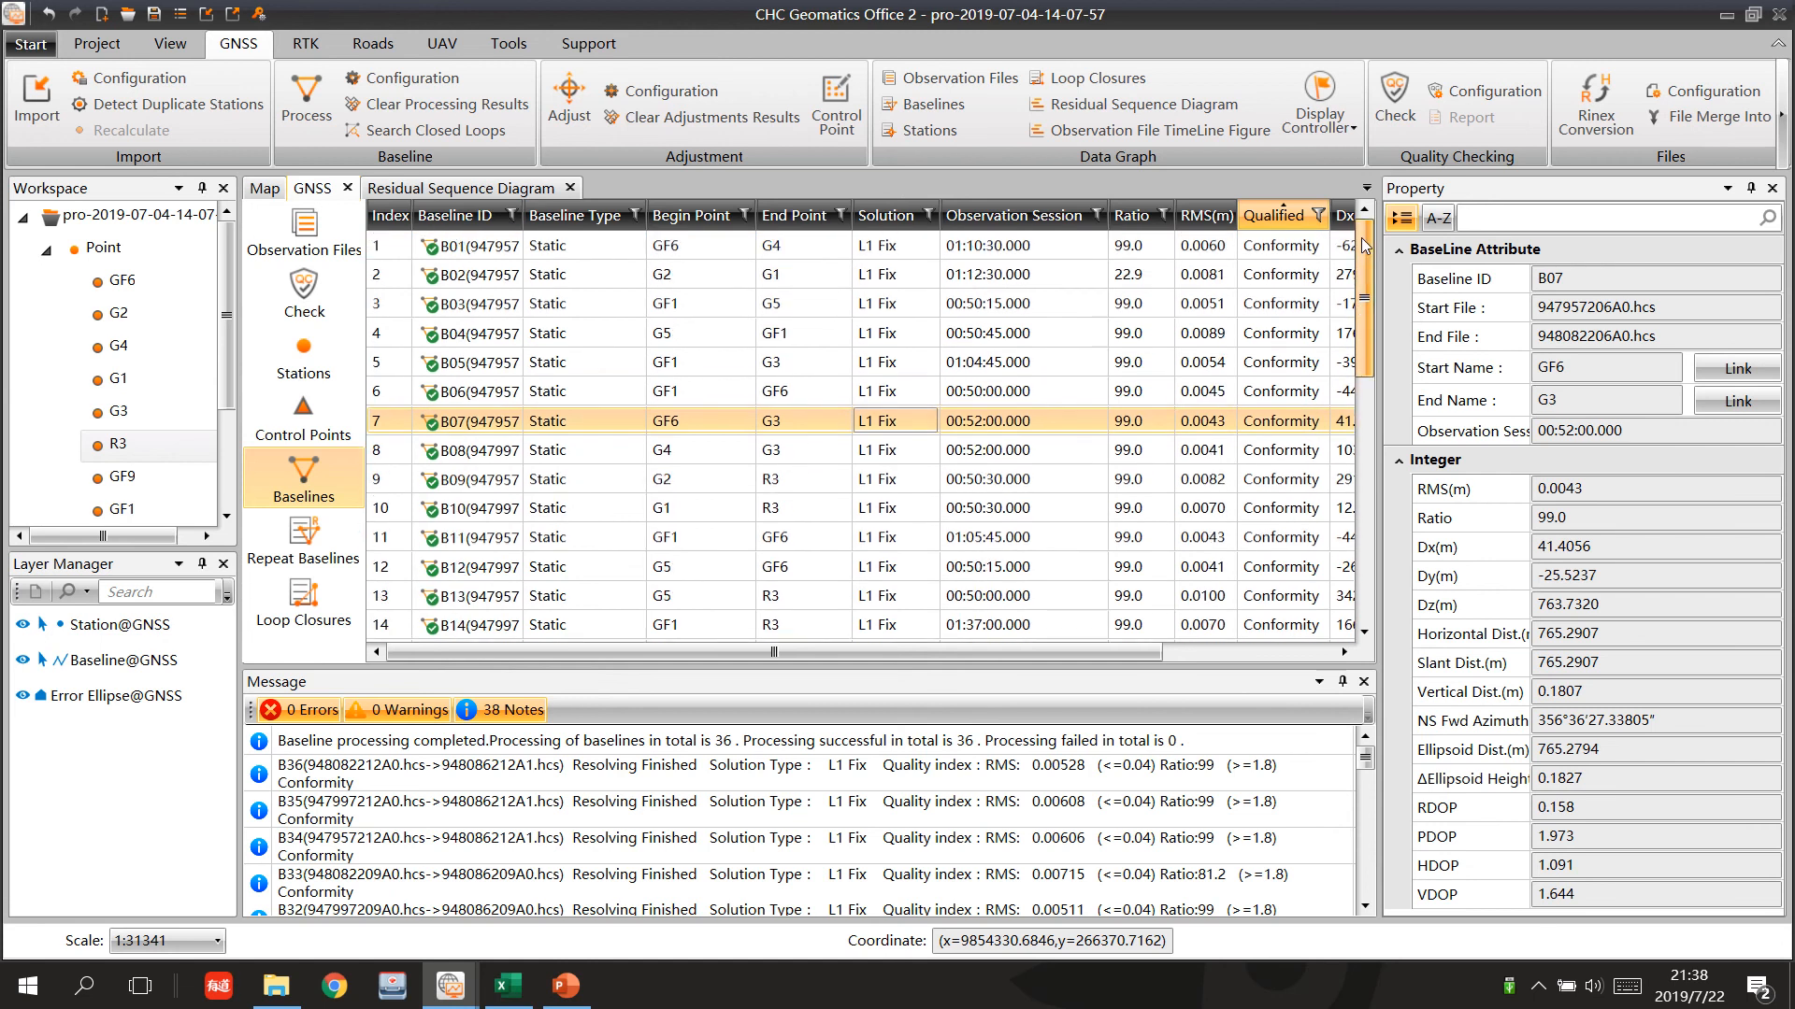
Display the residual sequence diagram of baseline B02 from G2 to G1.
click(457, 284)
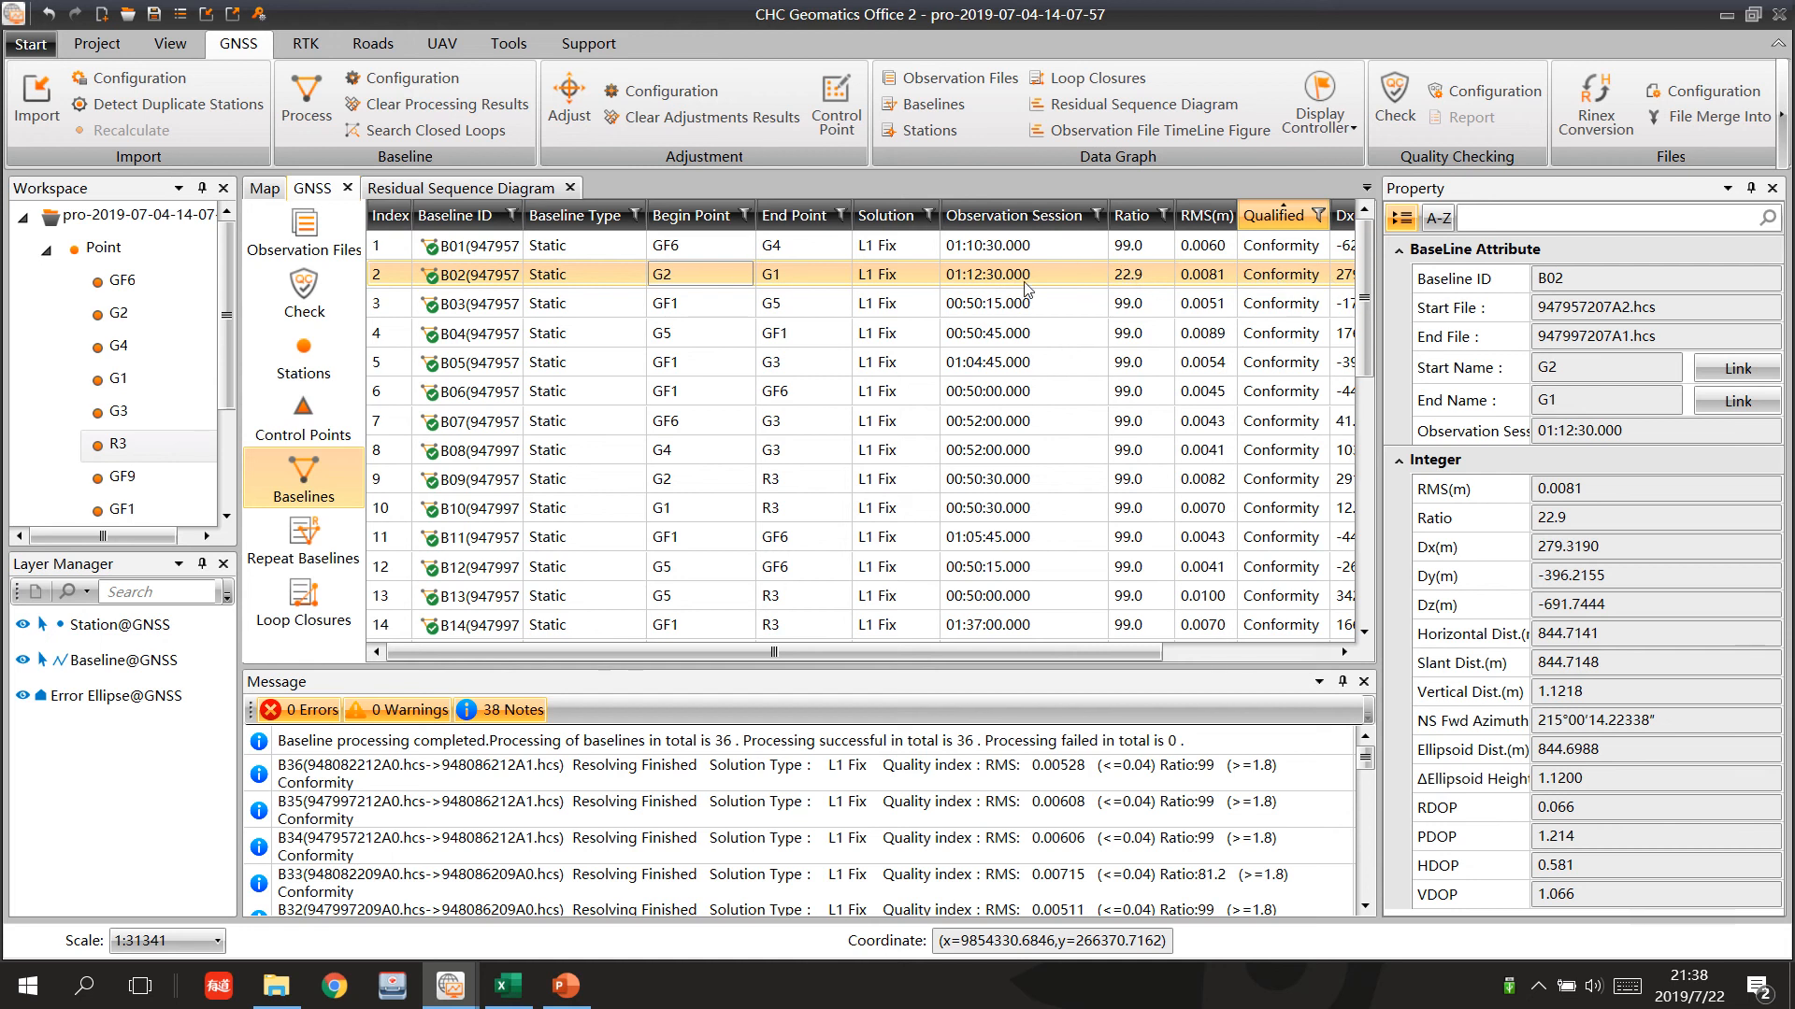
right_click(918, 269)
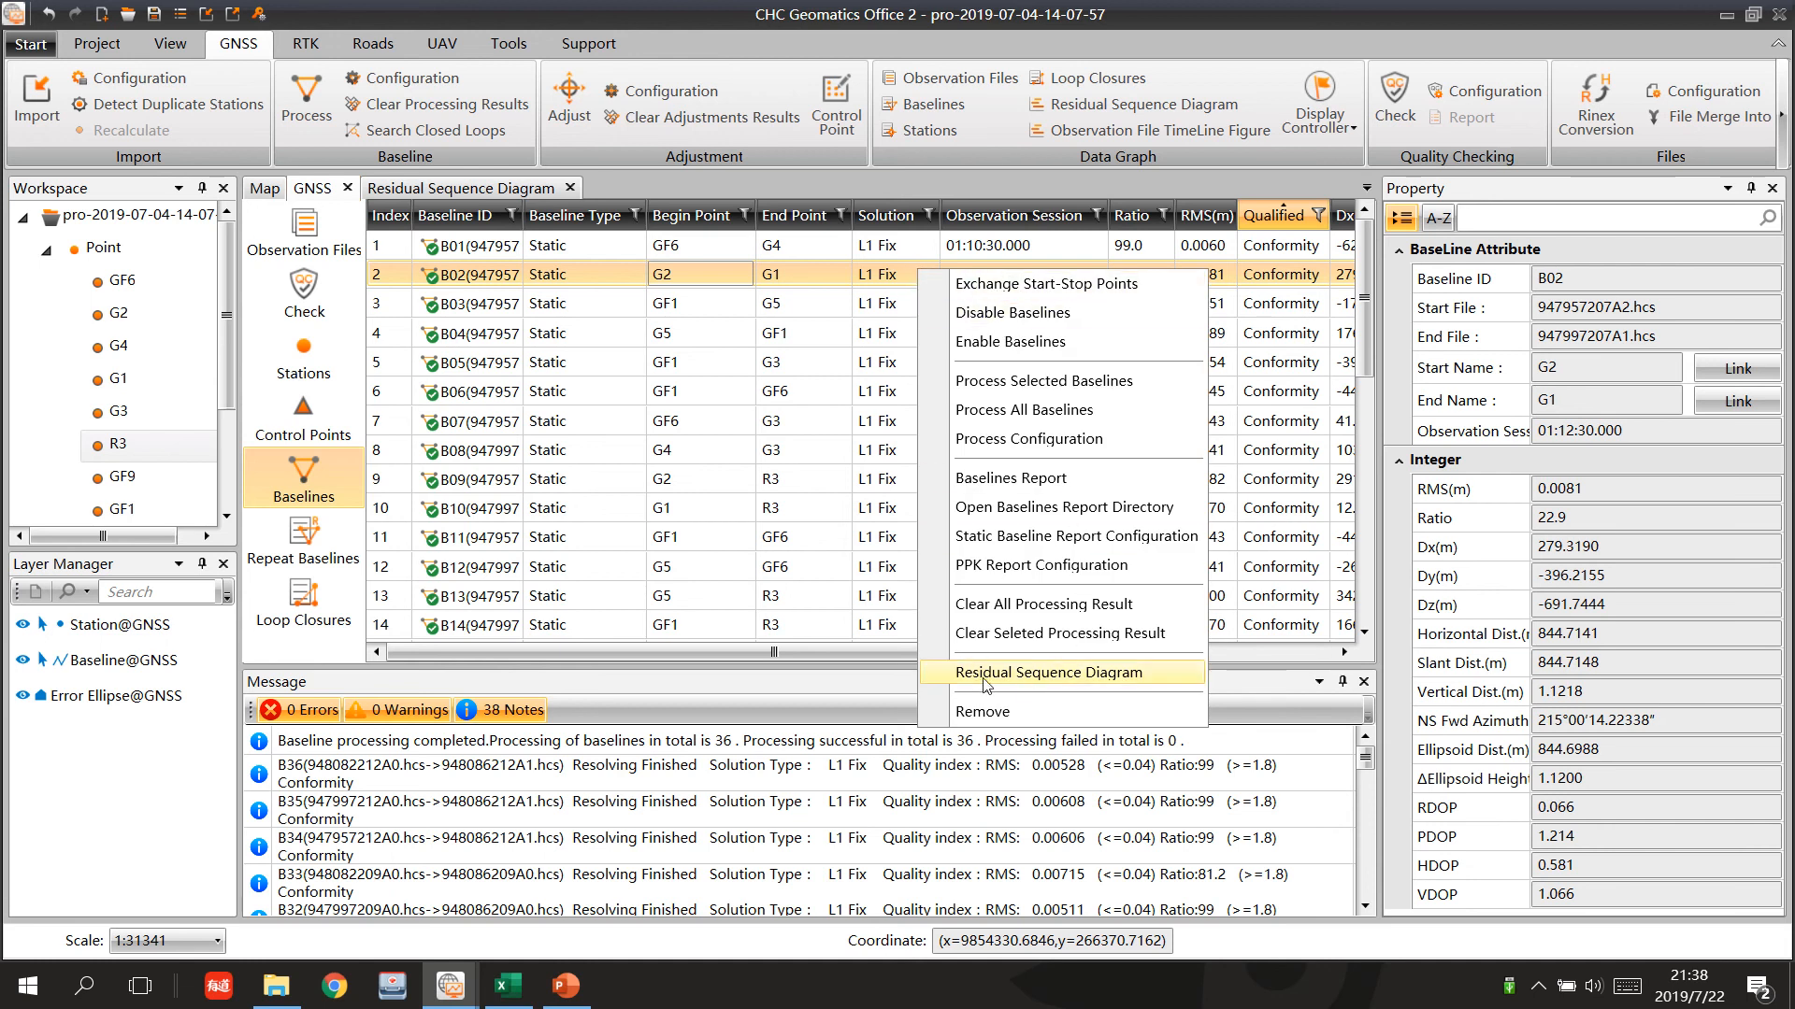
click(1091, 674)
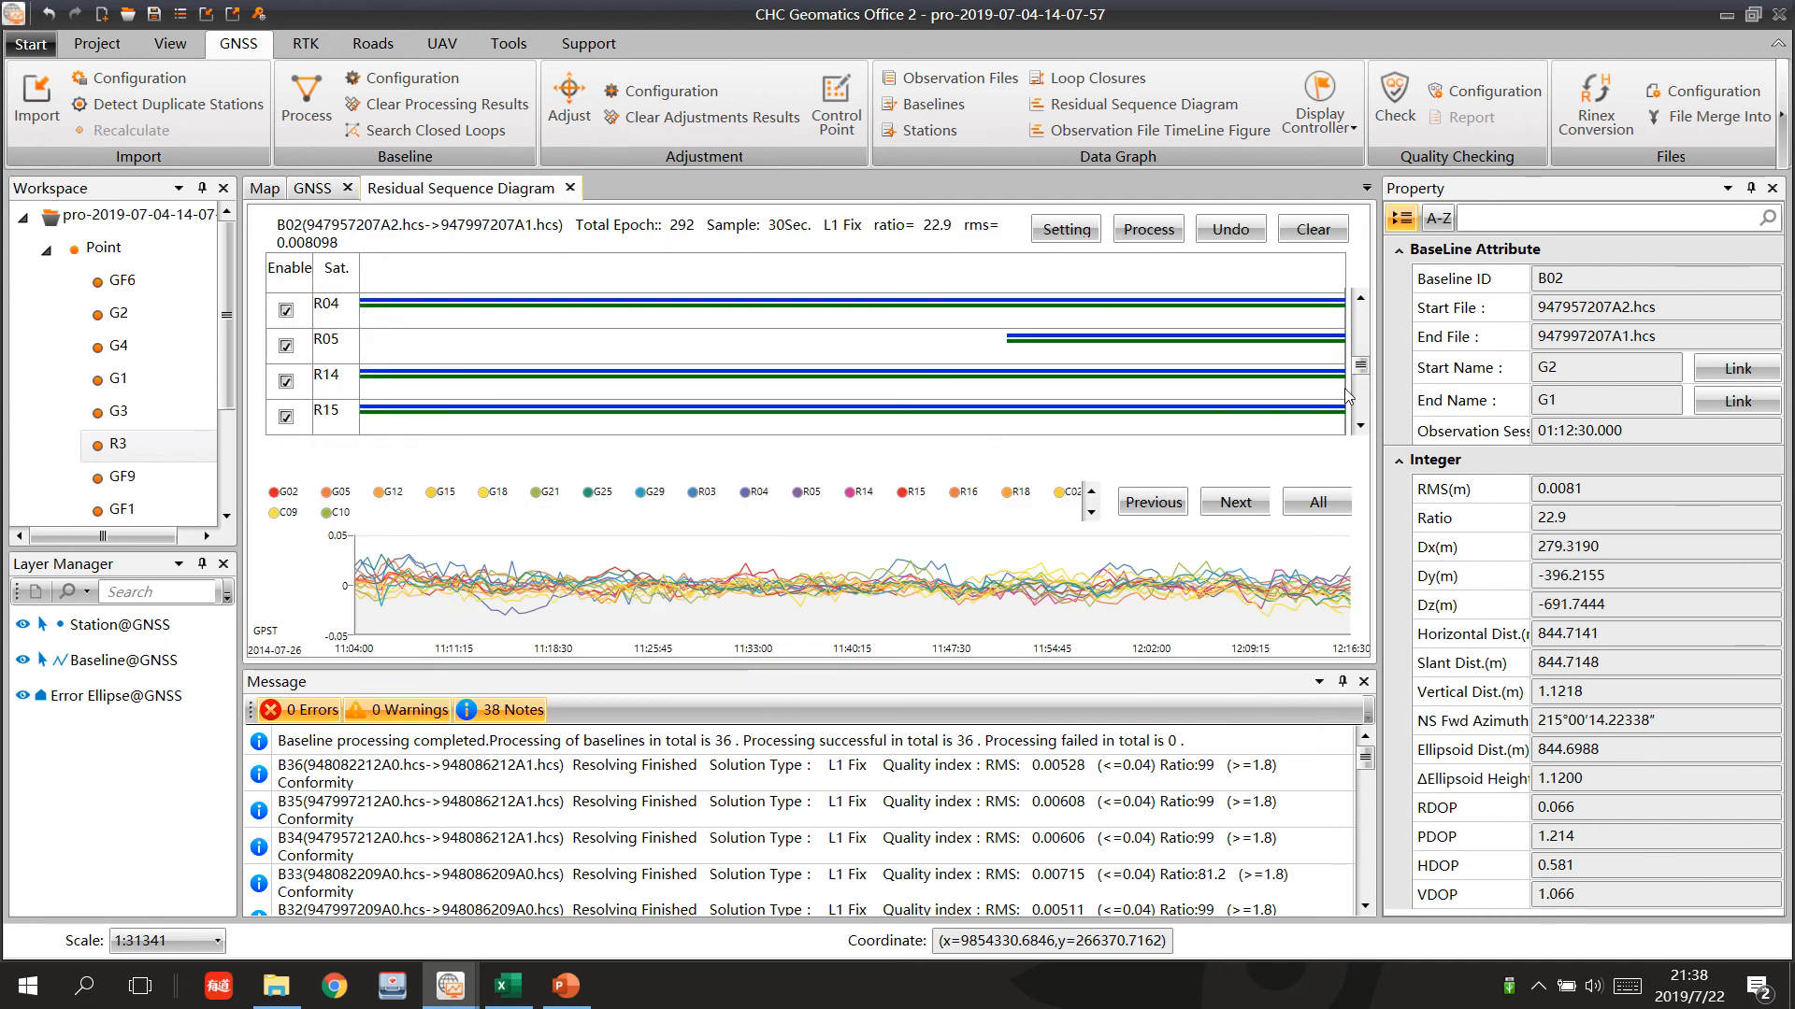
Examine the satellite tracking lines of baseline B02 for GPS, GLONASS and BeiDou satellites.
drag(1360, 369, 1380, 321)
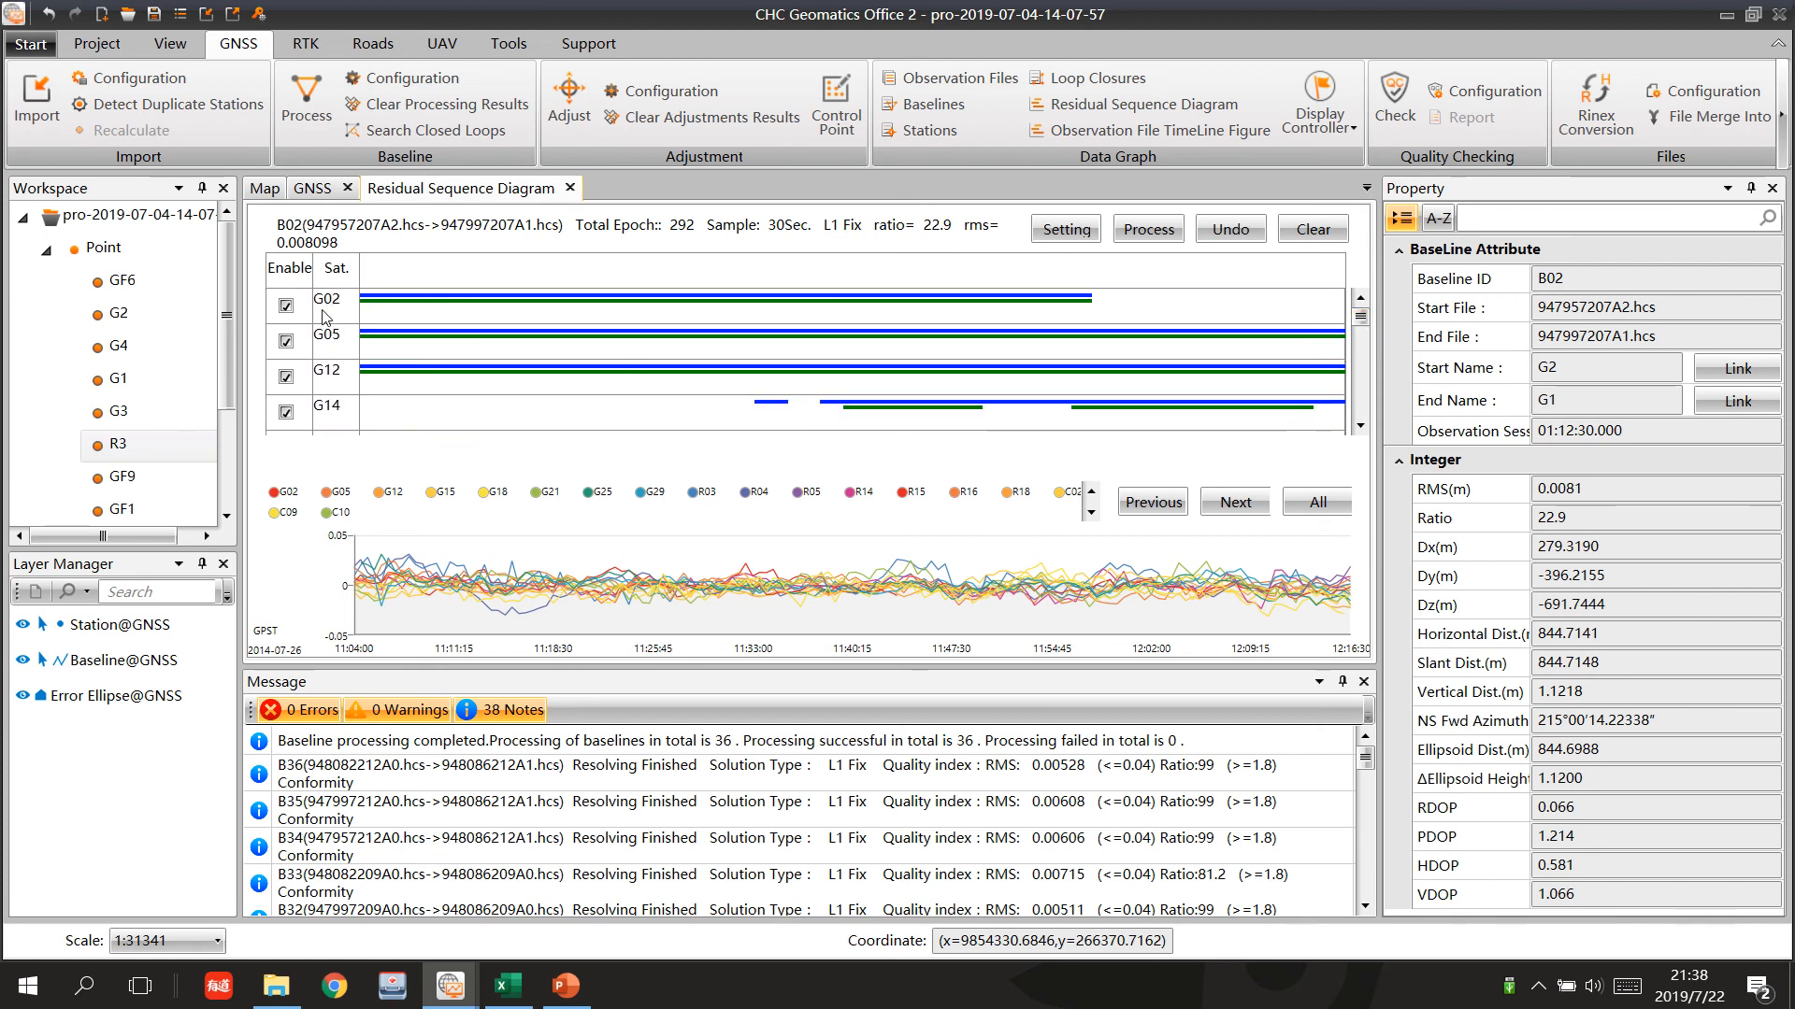
drag(1361, 317, 1359, 370)
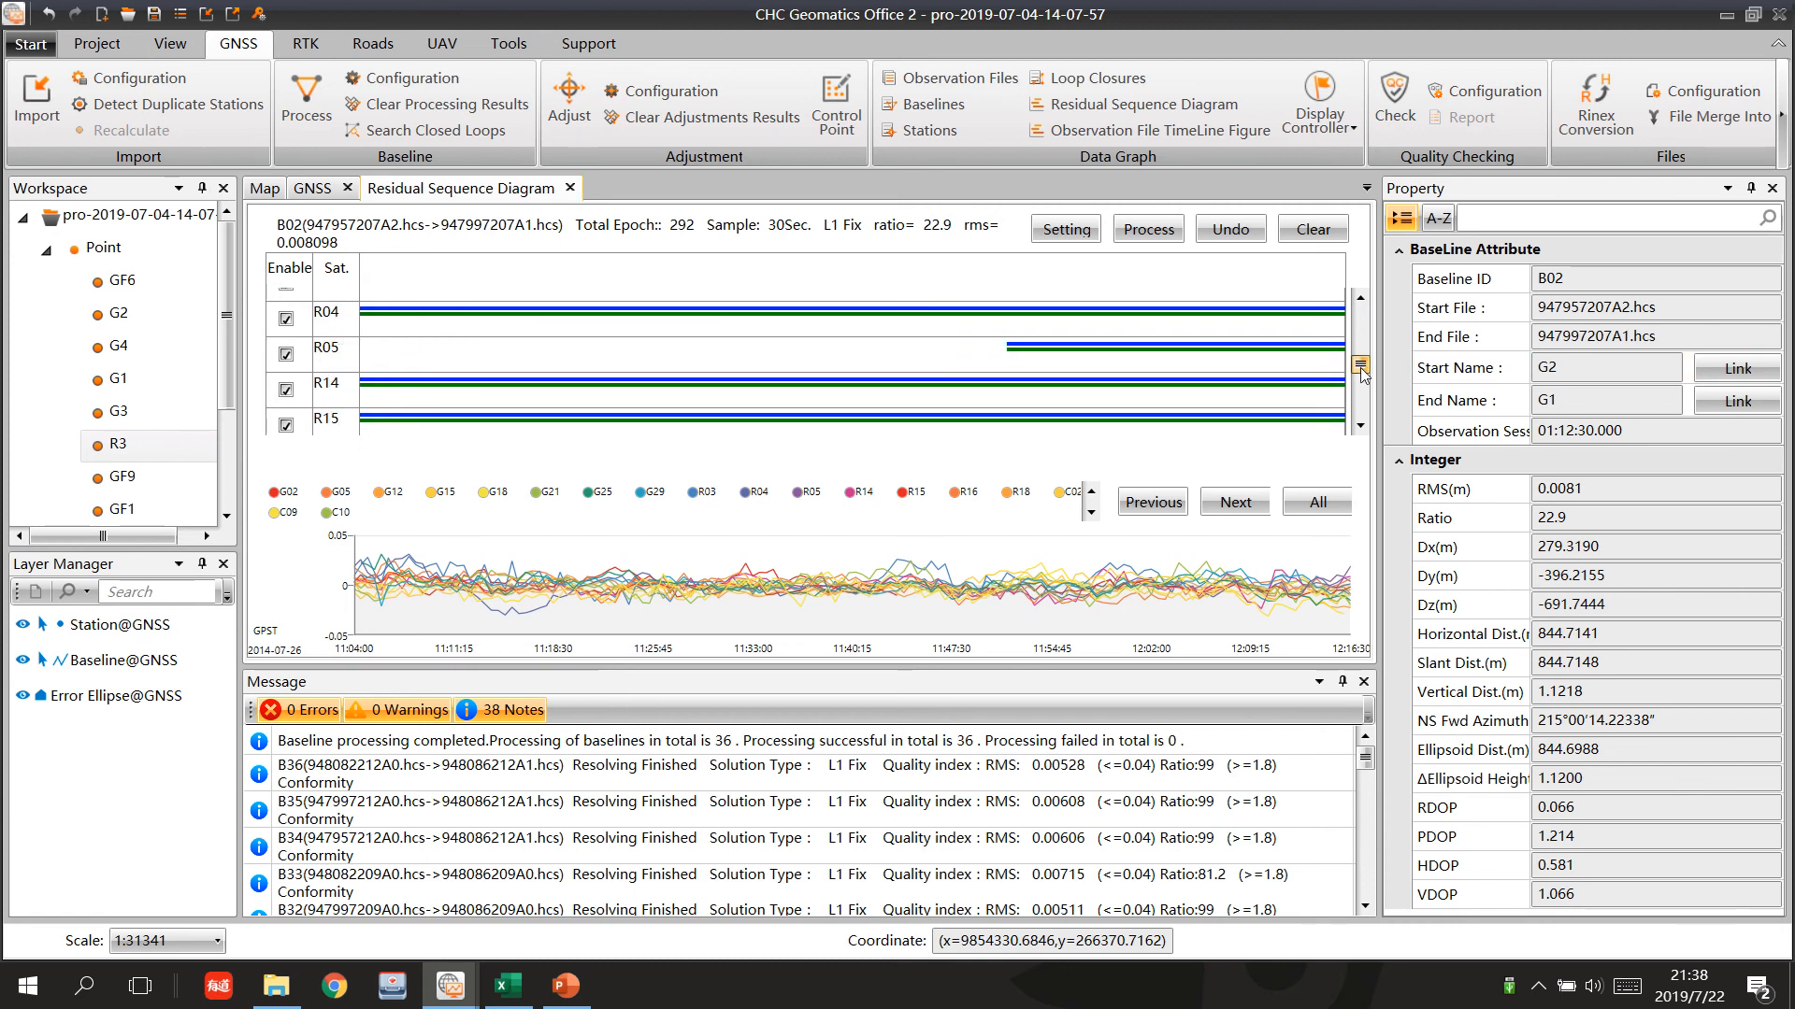
drag(1360, 369, 1361, 396)
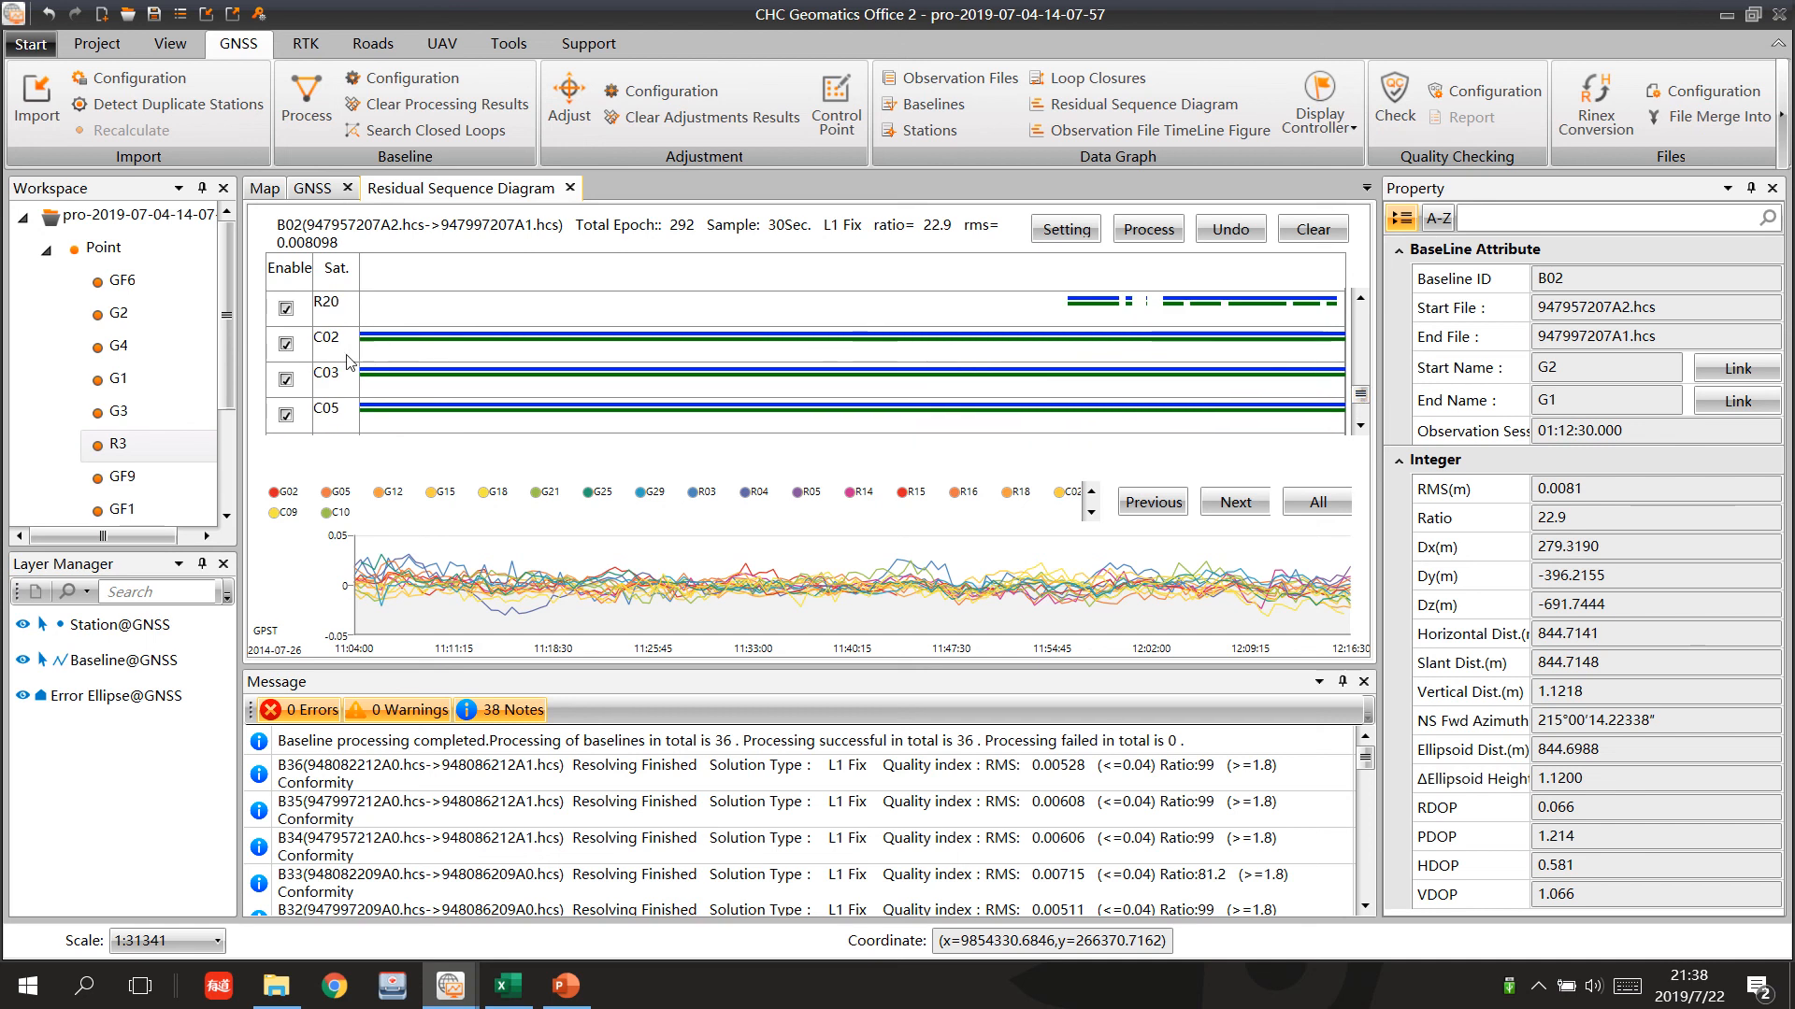
scroll(1356, 428, down, 1)
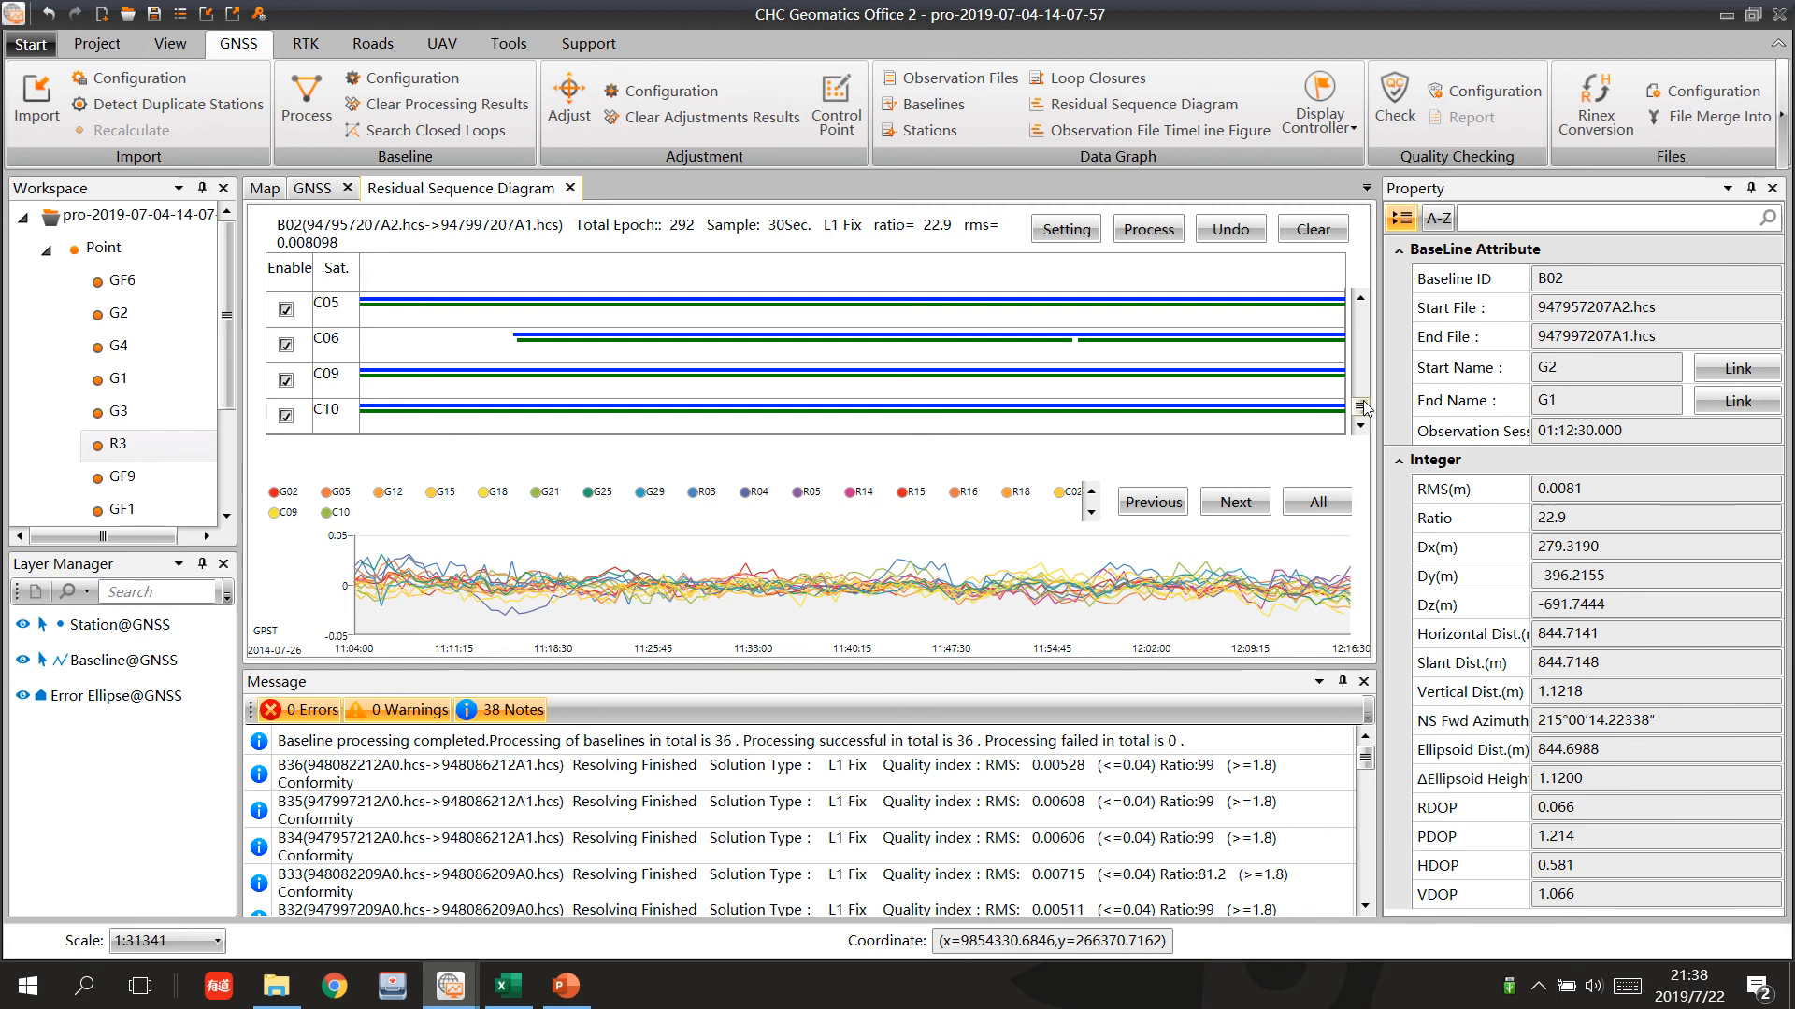
drag(1362, 407, 1361, 316)
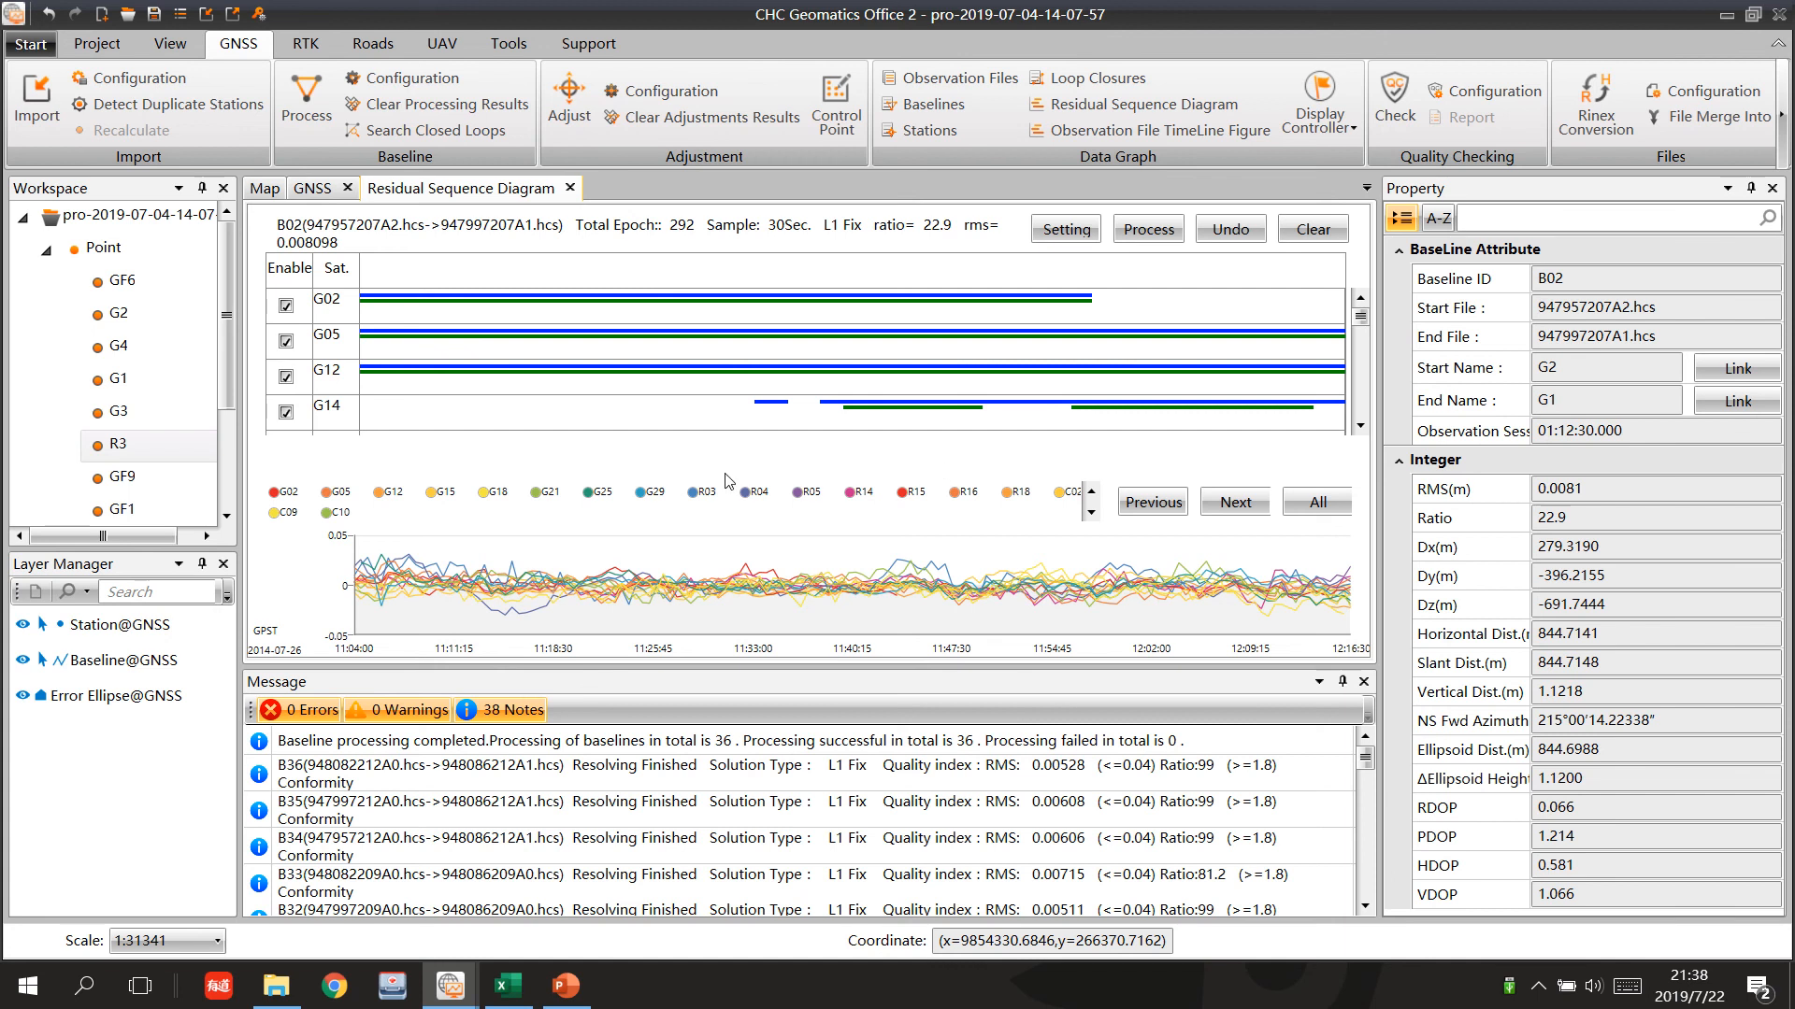
Examine the individual residual curves of baseline B02 one satellite at a time, from G02 to G18.
click(289, 493)
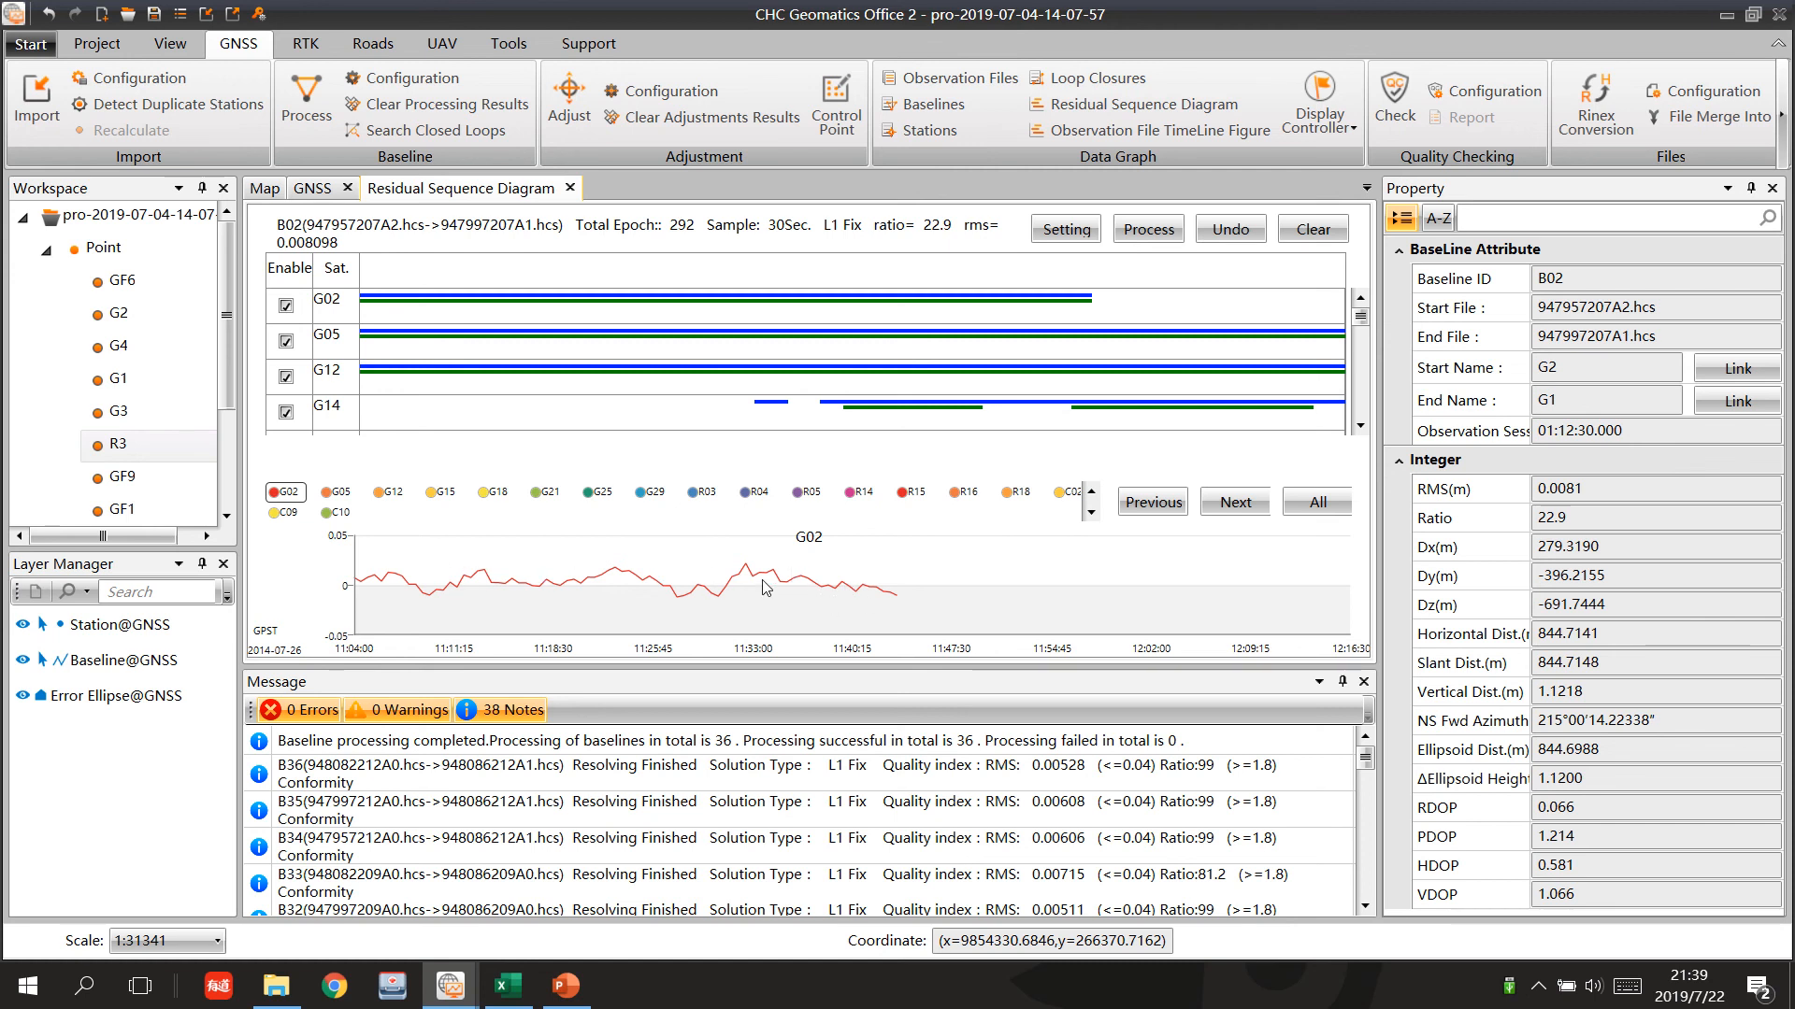
click(1220, 505)
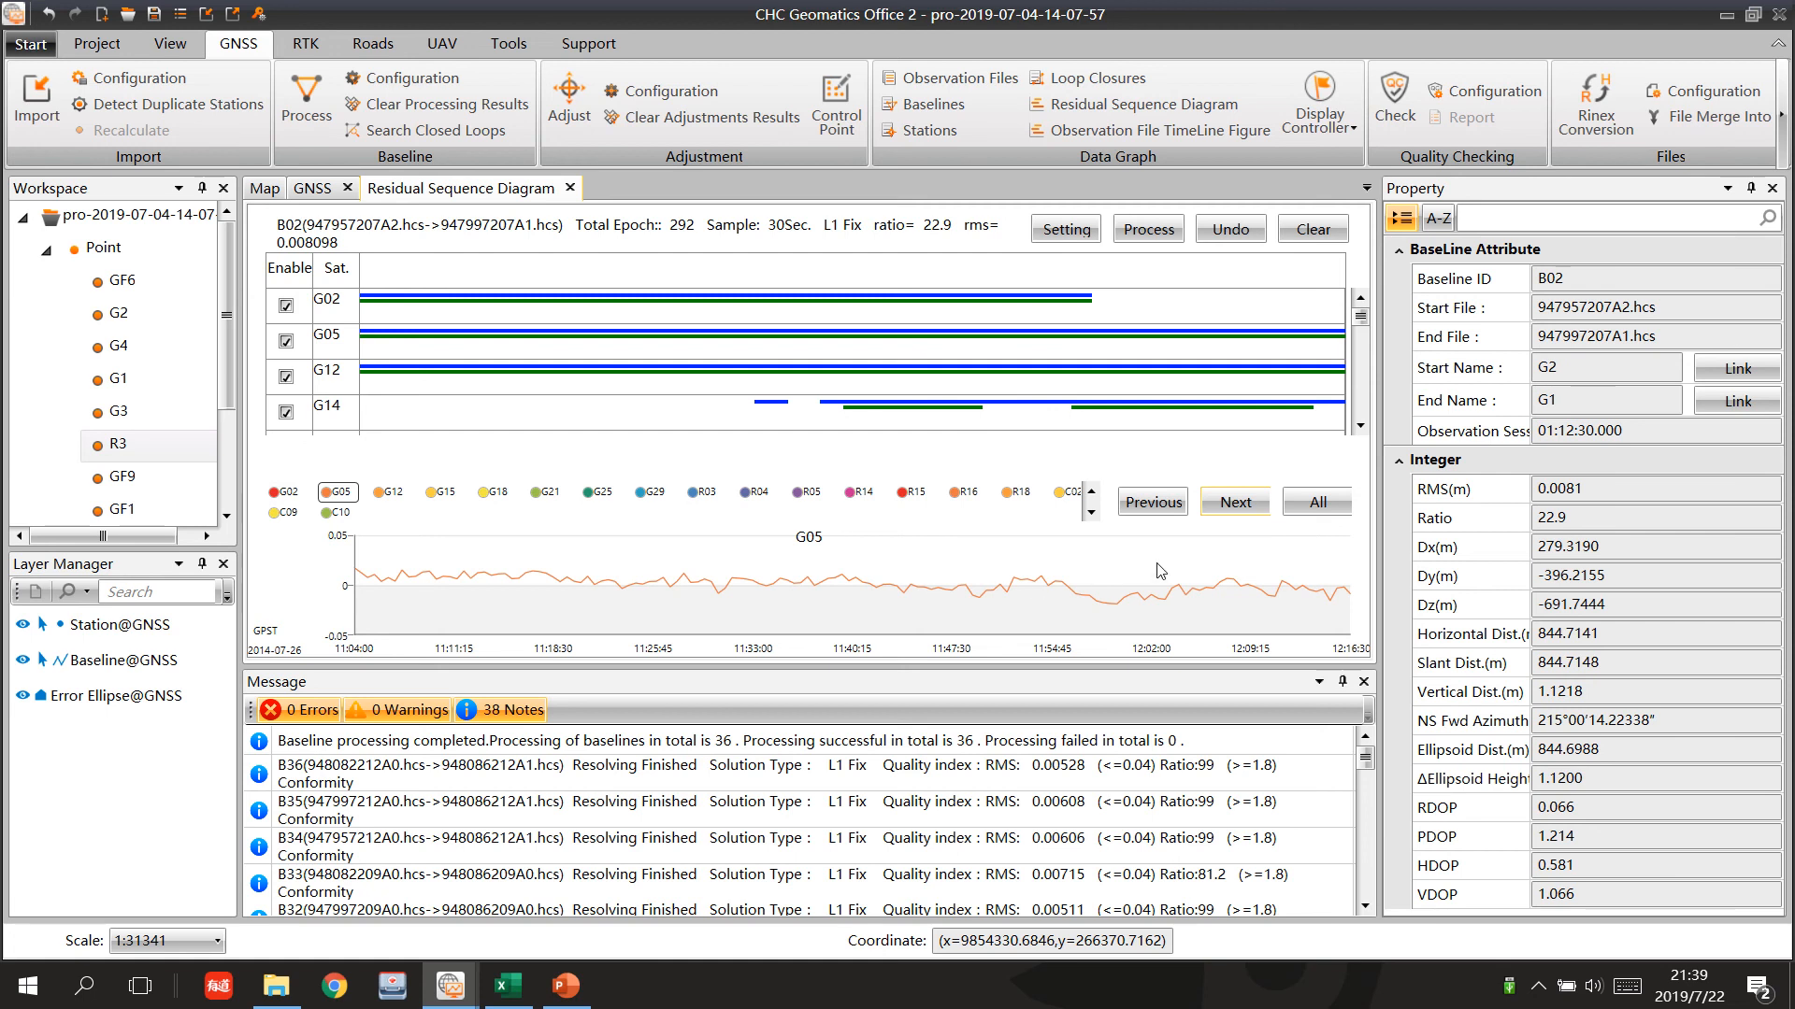
click(1229, 506)
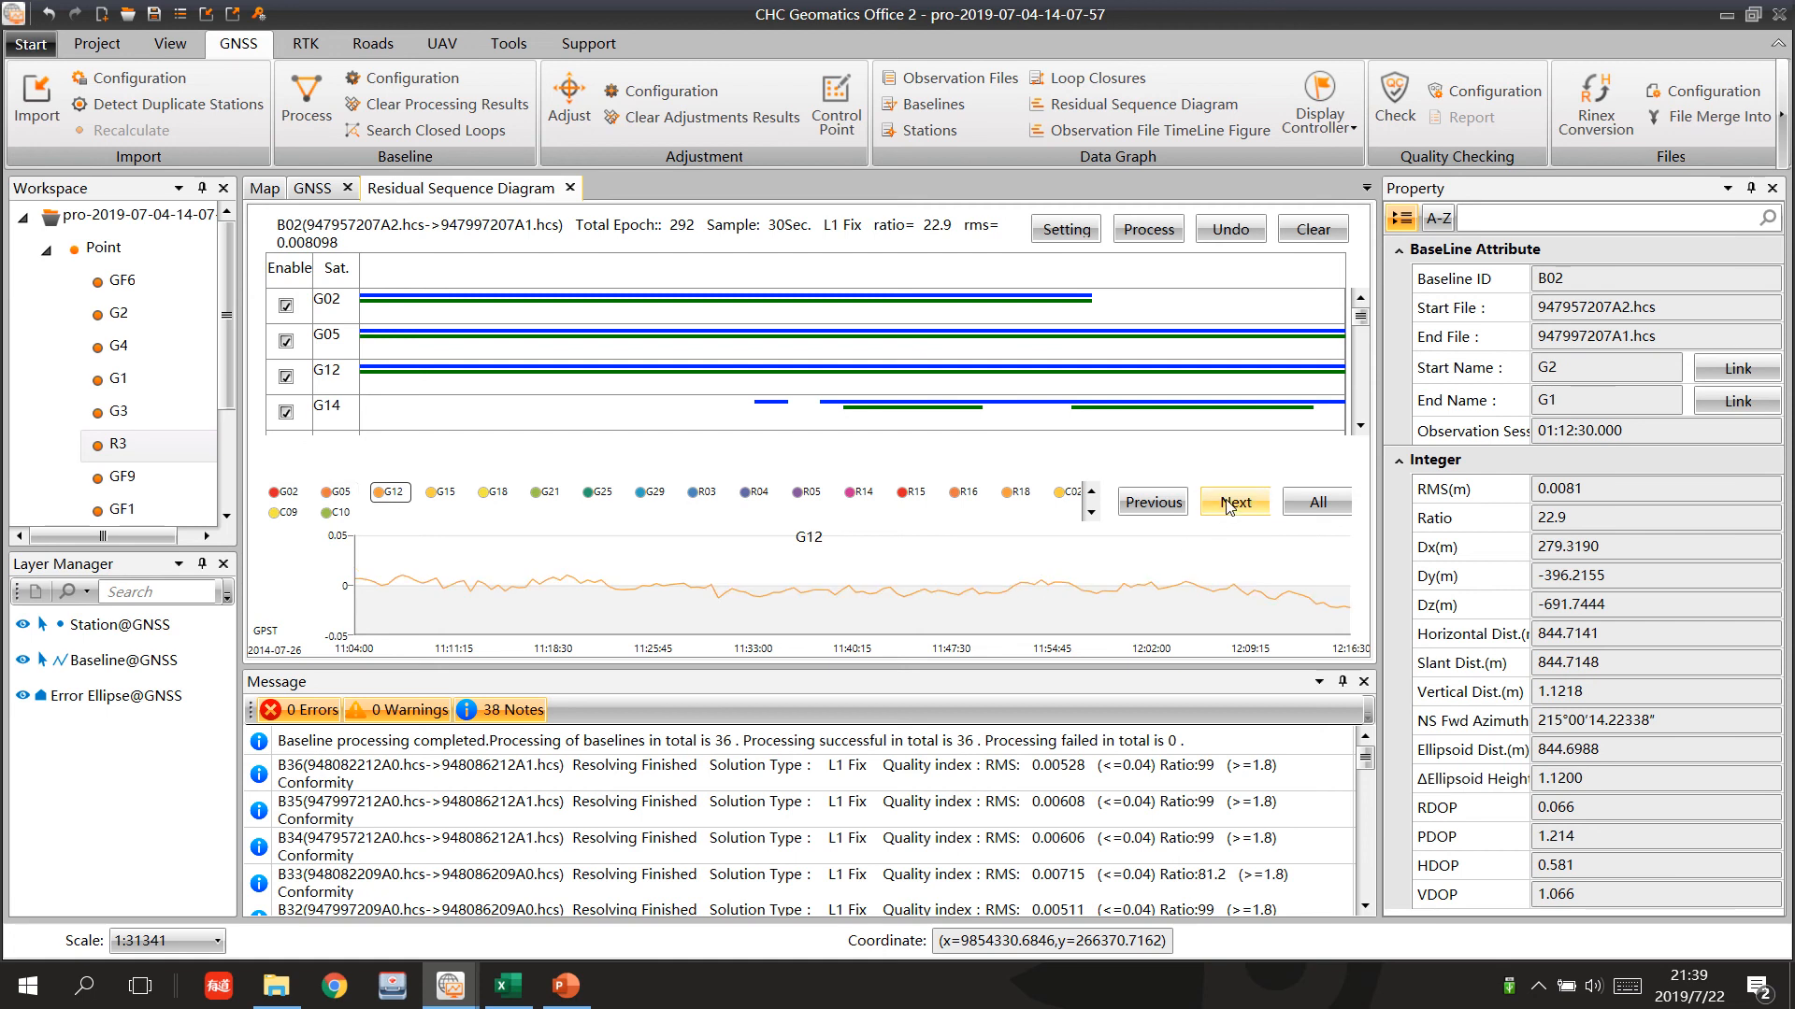
click(1228, 505)
click(1228, 505)
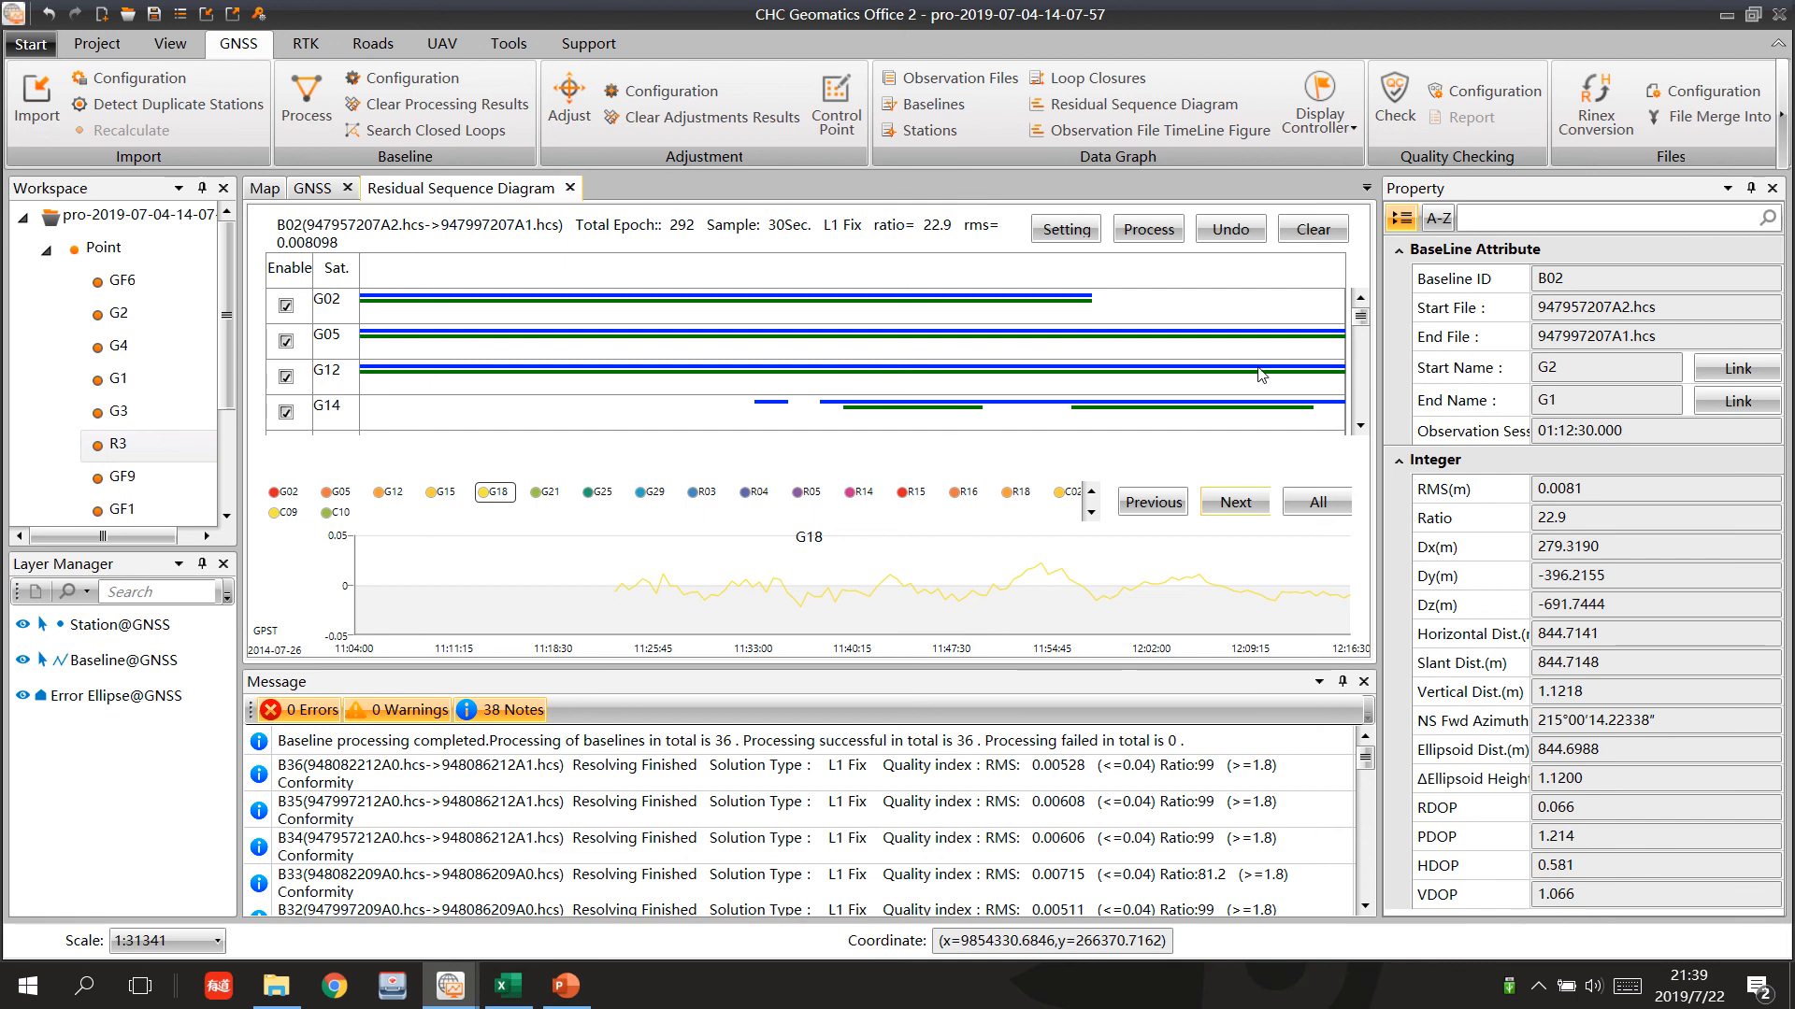
Exclude satellite G18 from baseline B02 and reprocess the baseline.
scroll(1360, 425, down, 3)
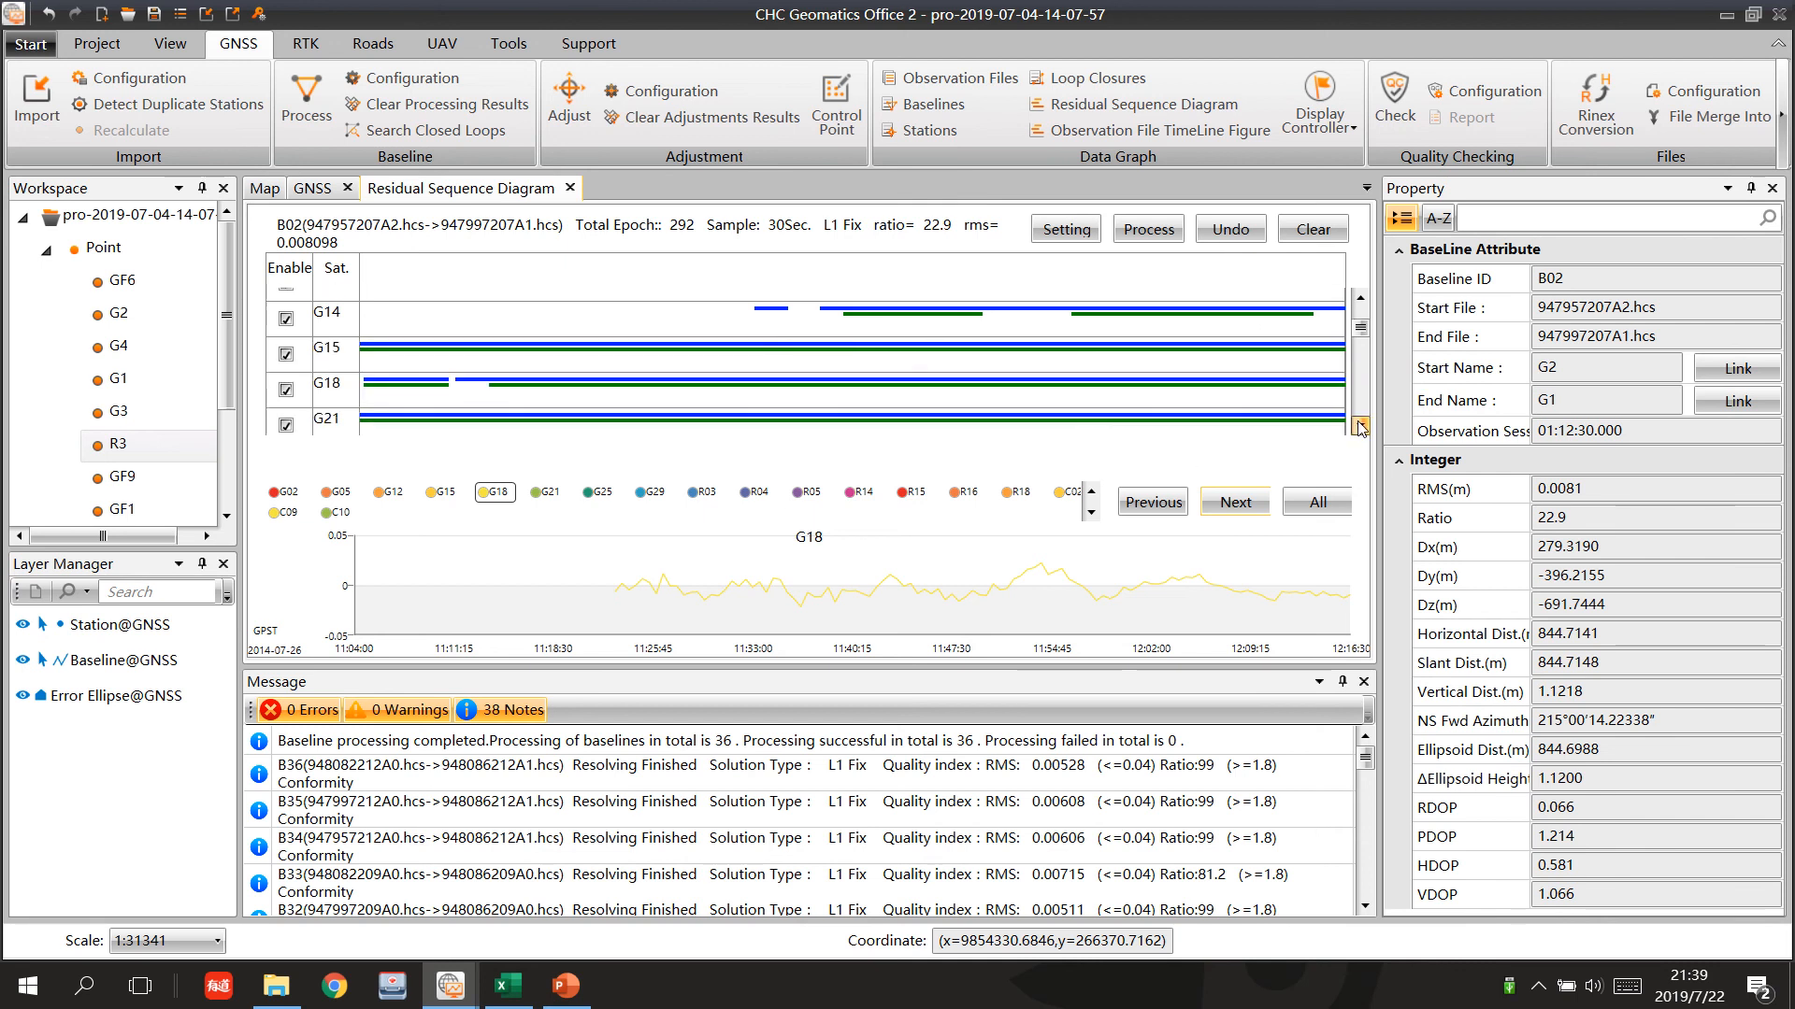
click(286, 389)
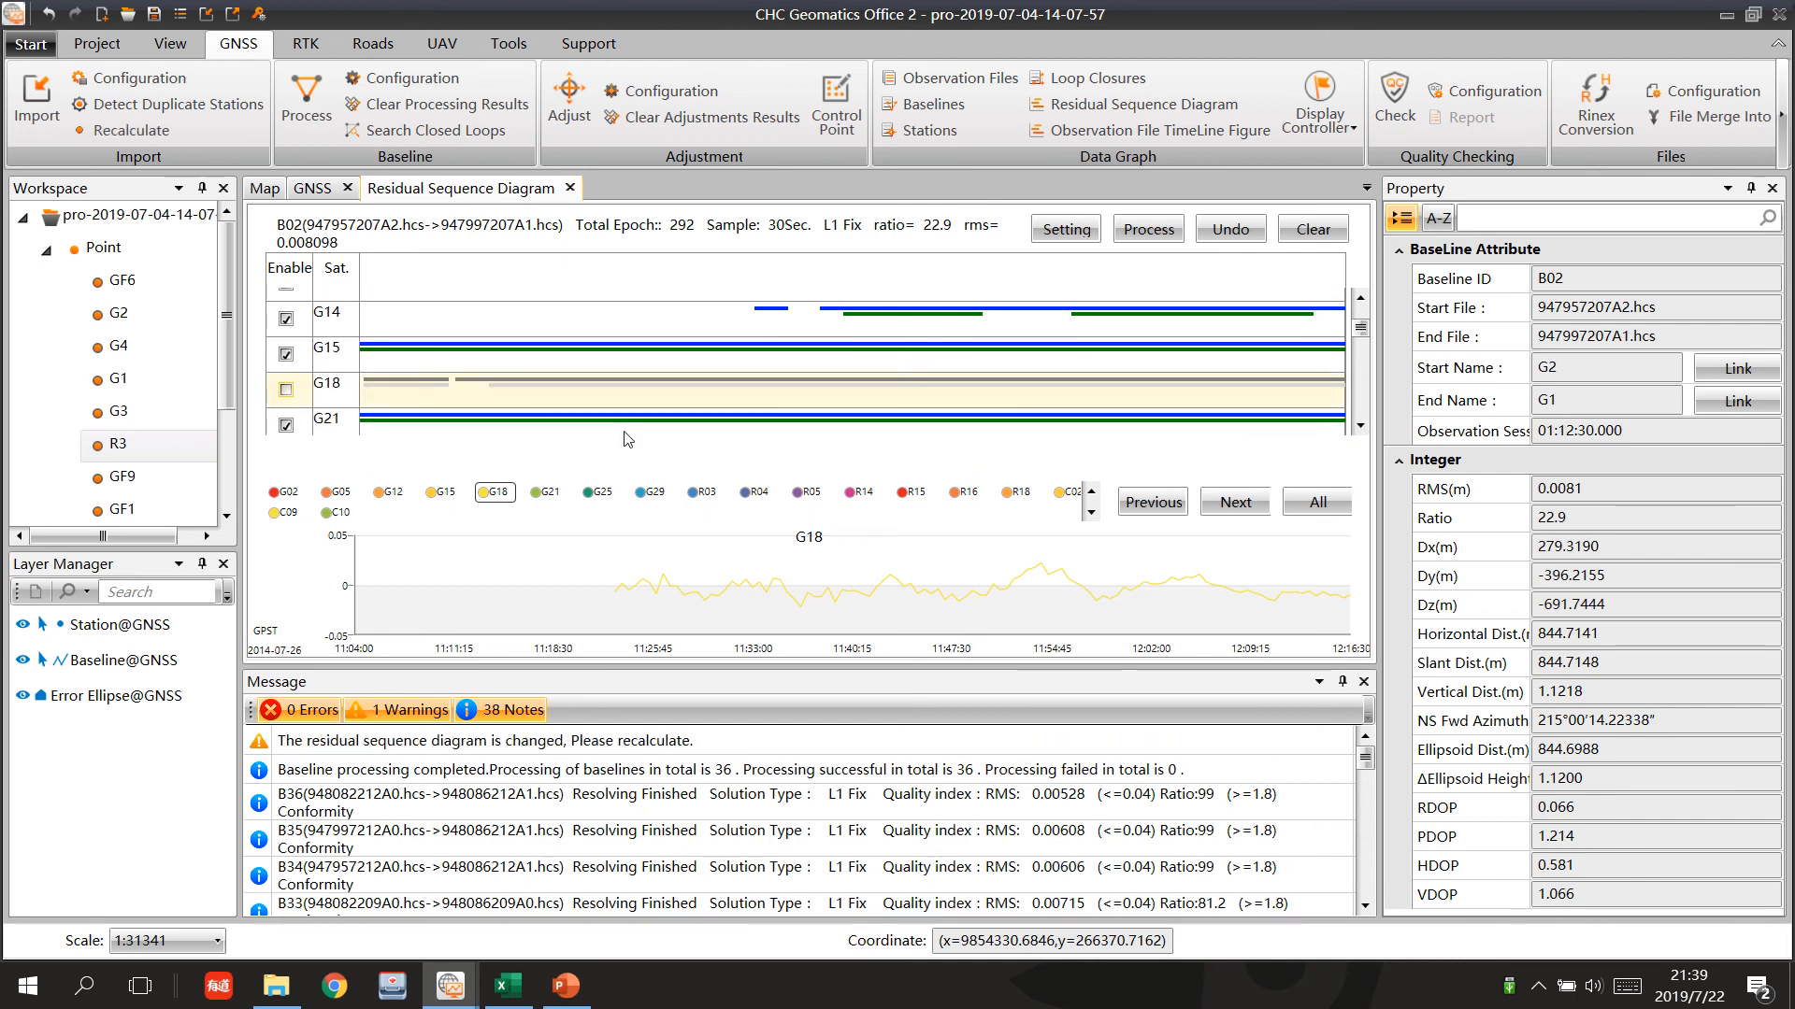
click(1148, 229)
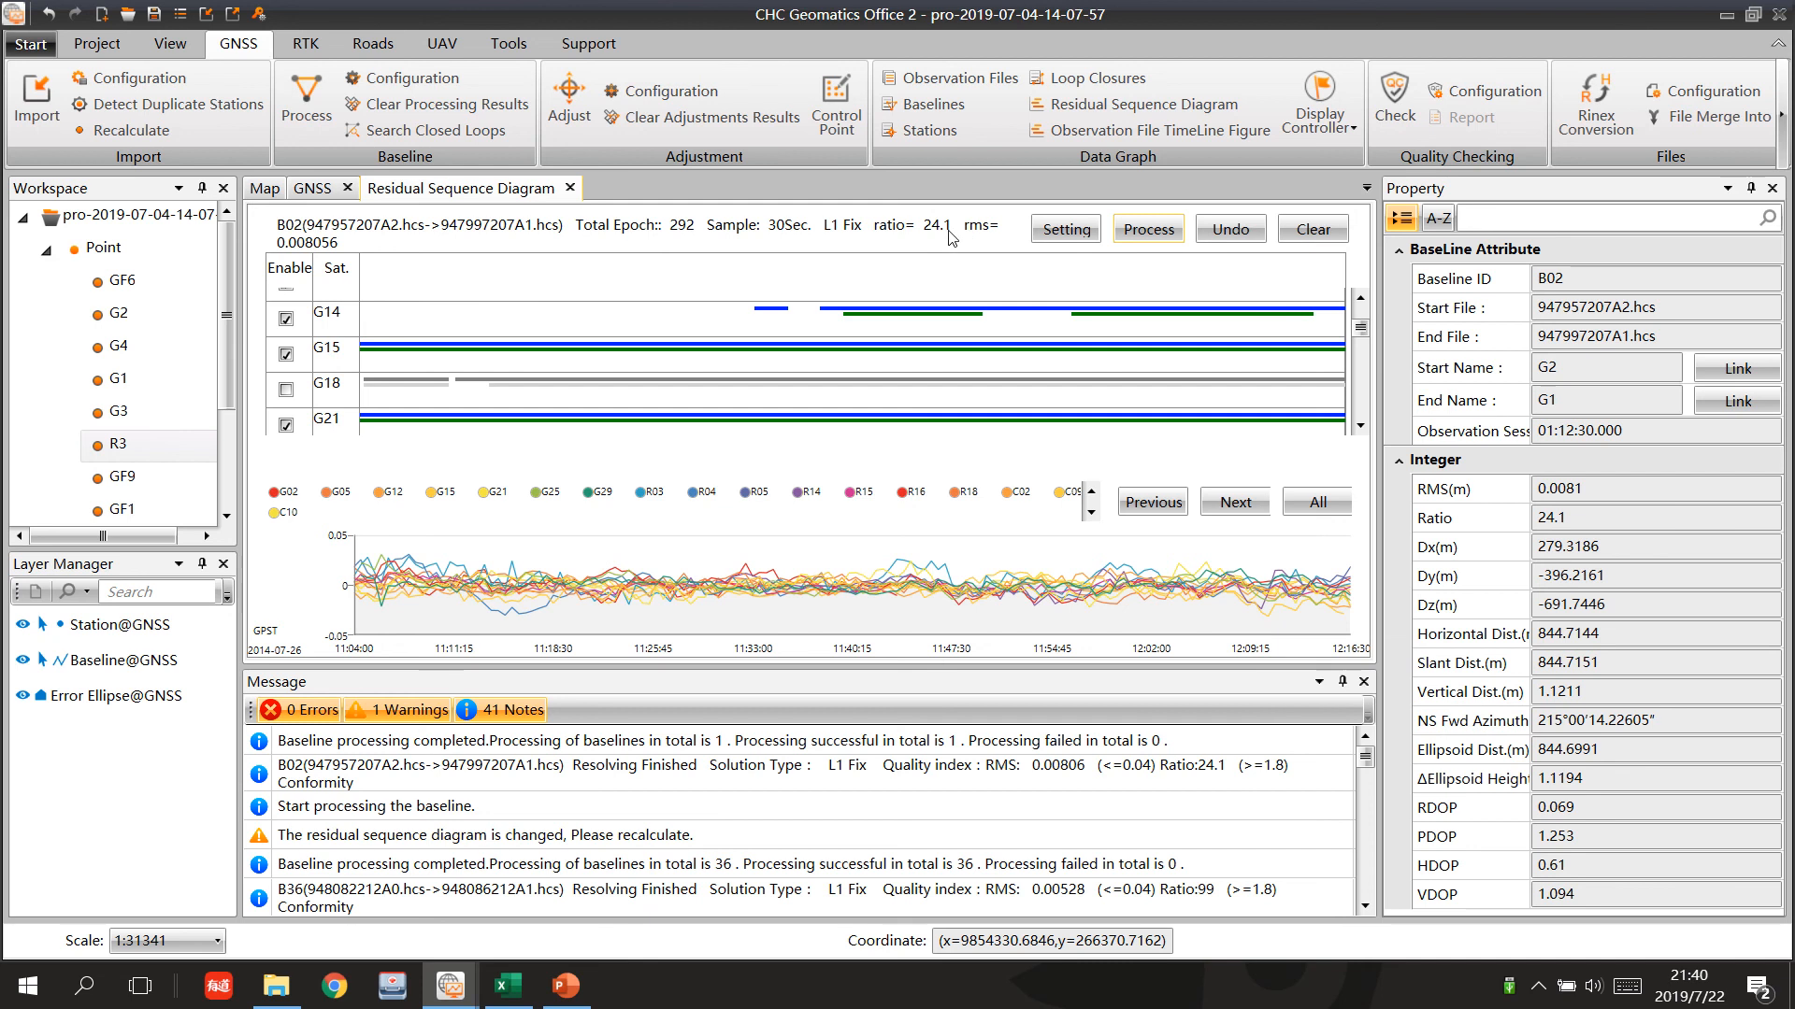
Examine the recalculated residual curves of baseline B02 satellite by satellite, from G02 to G25.
click(1255, 504)
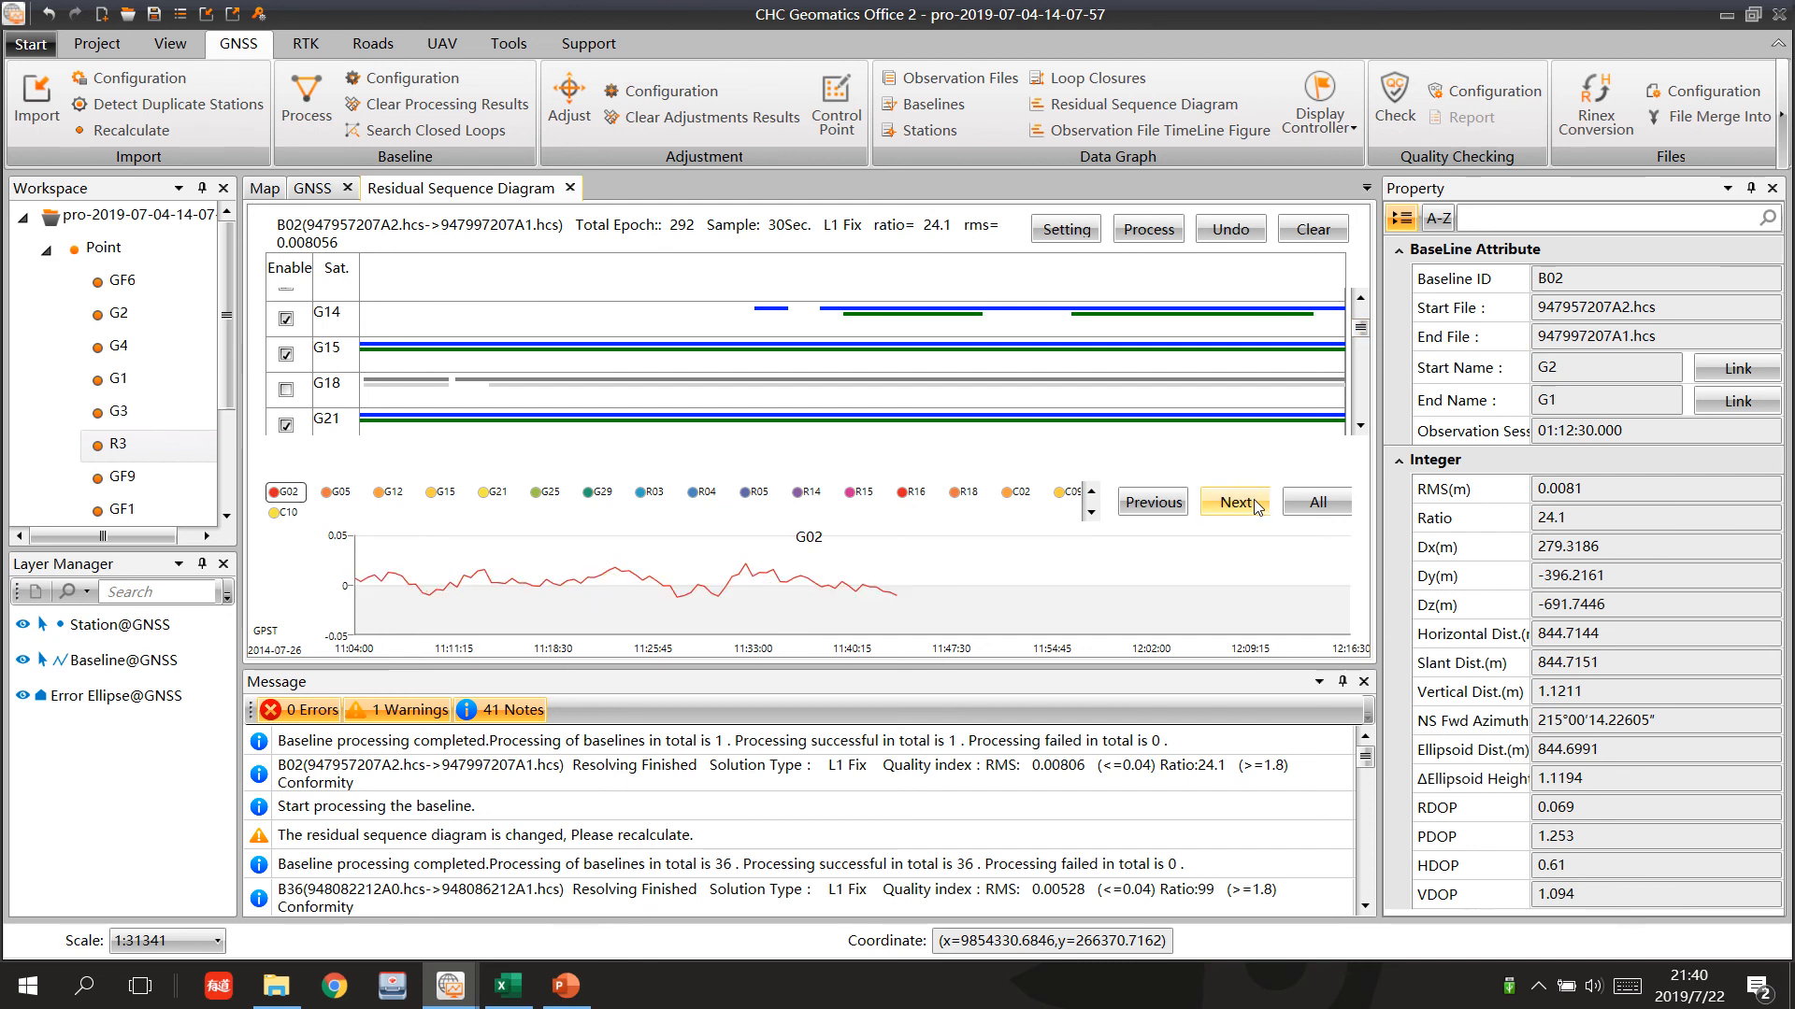
click(1255, 505)
click(1256, 505)
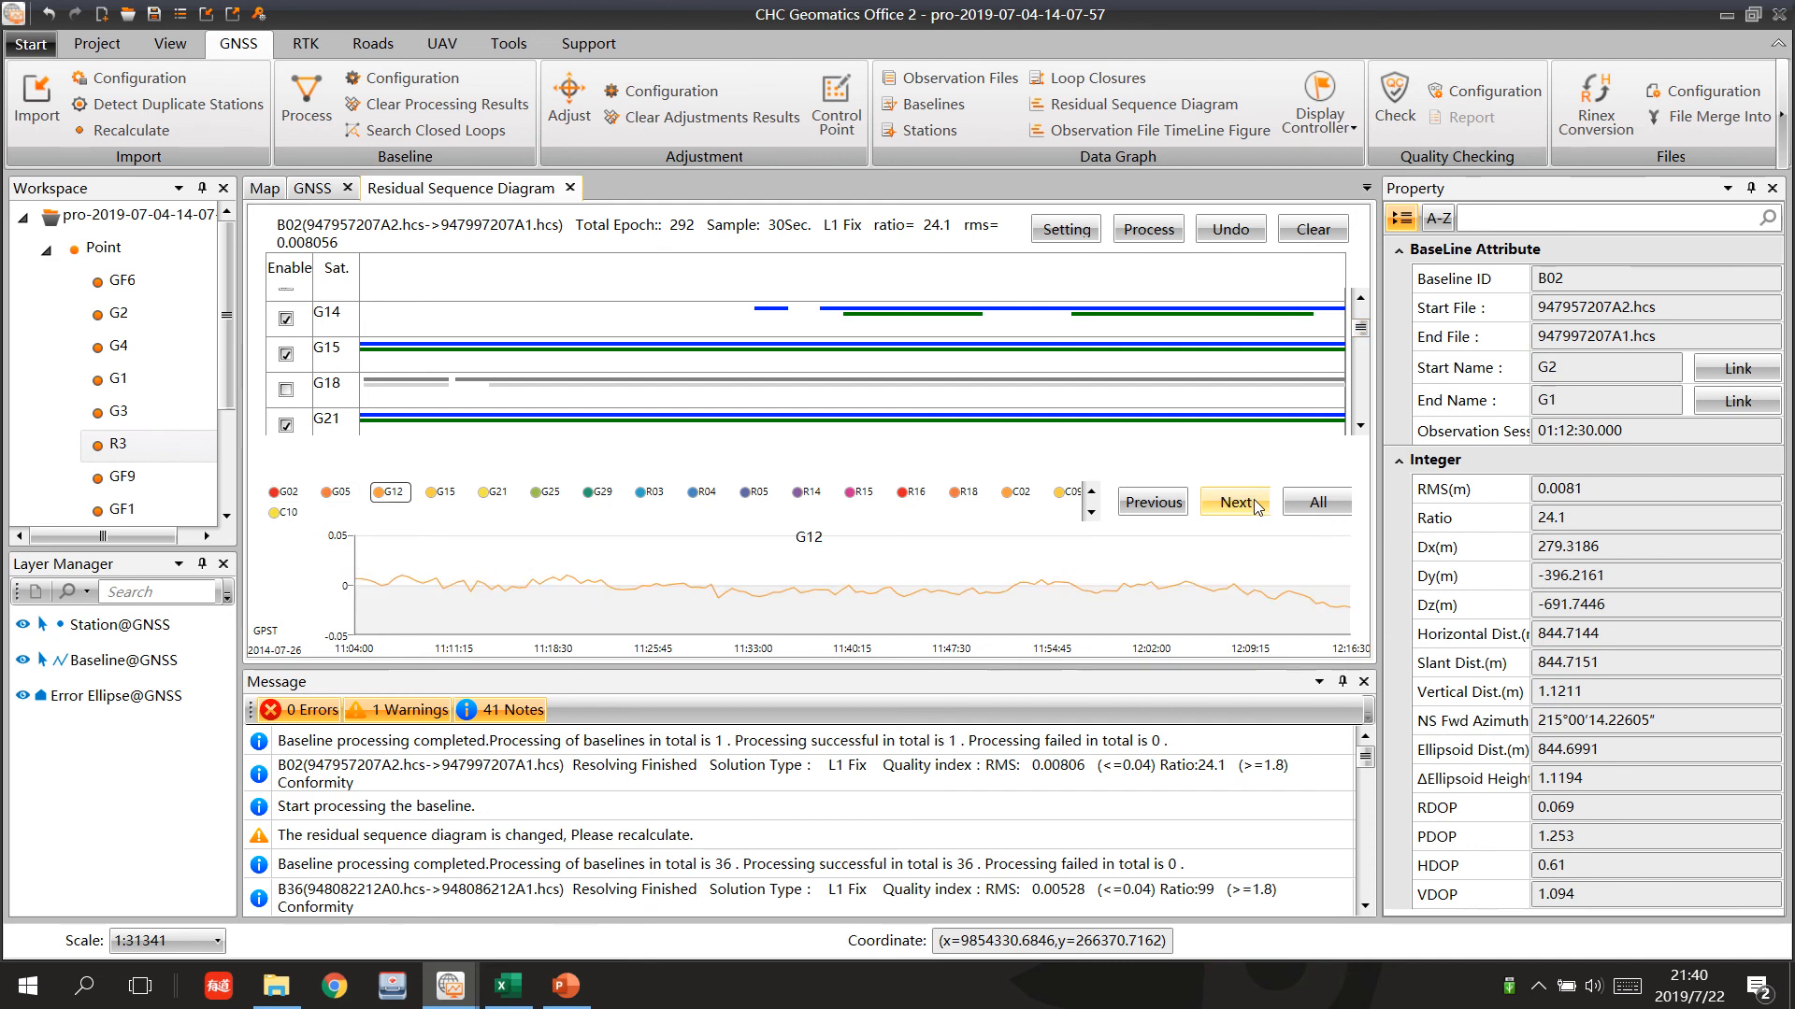
click(1256, 505)
click(1255, 505)
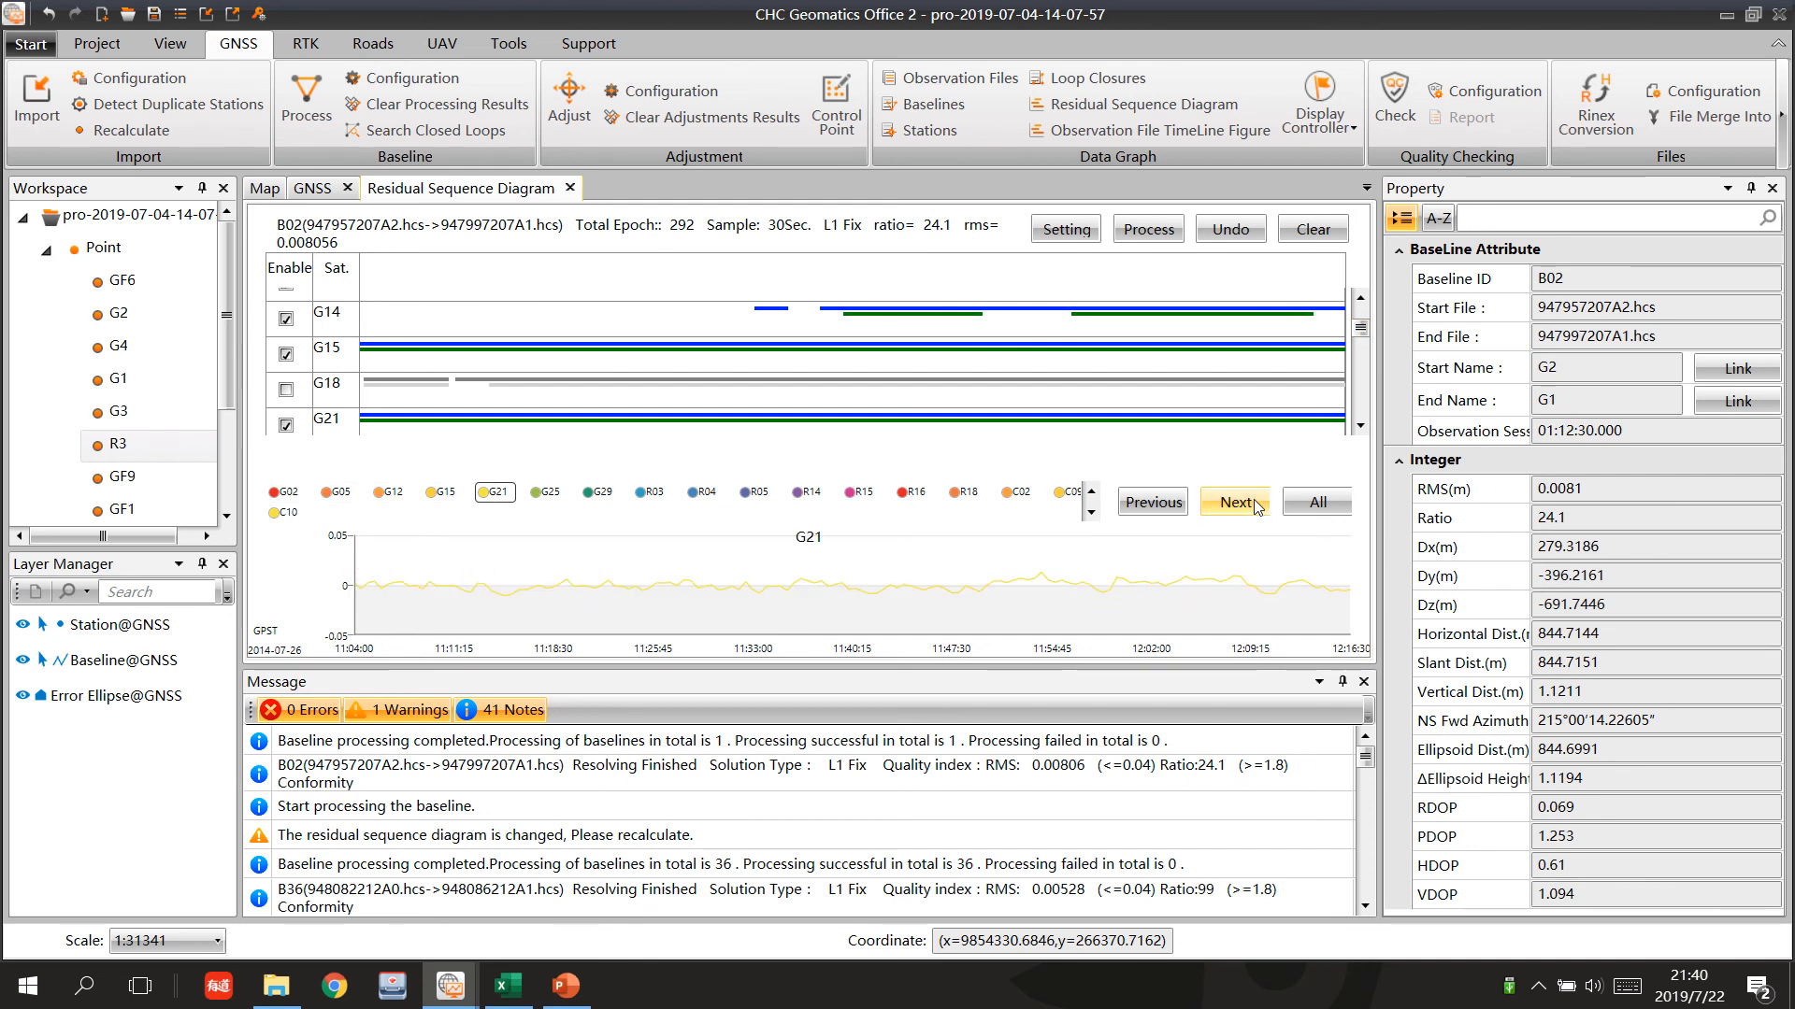
click(1255, 505)
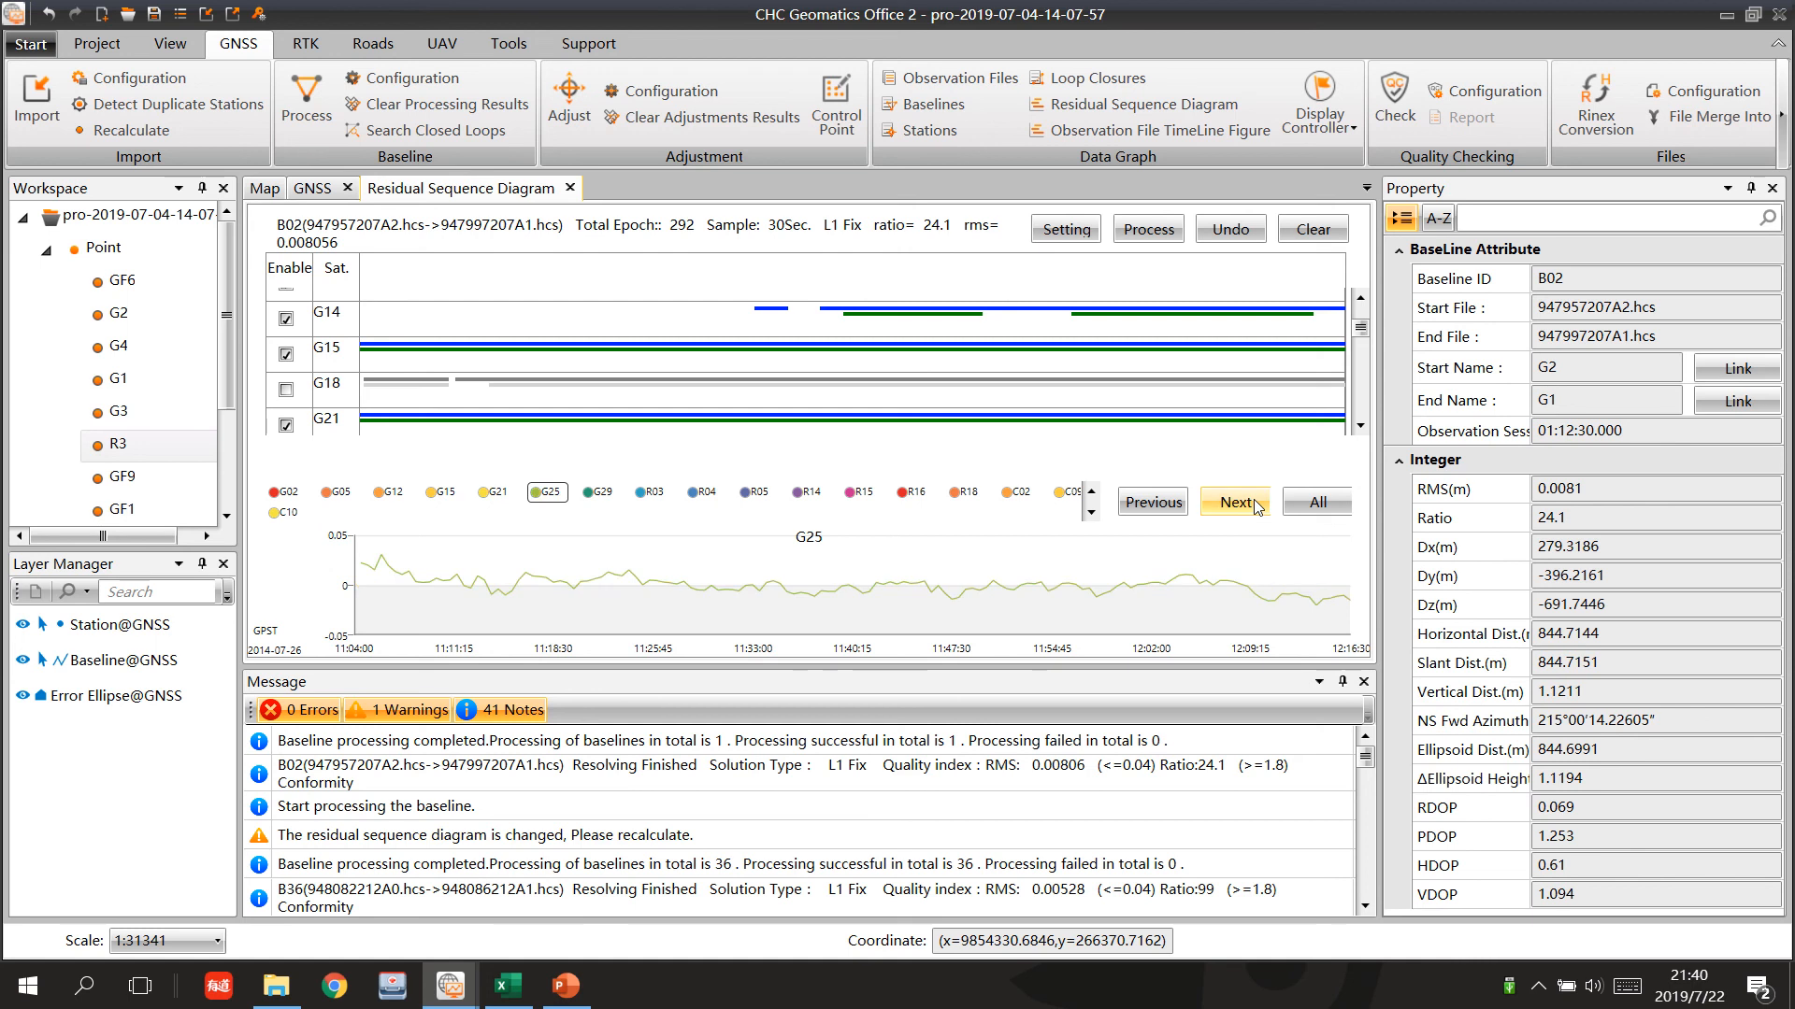
Examine the residual curves of baseline B02 satellite by satellite, from G29 to R14.
click(1255, 504)
click(1255, 504)
click(1255, 505)
click(1255, 505)
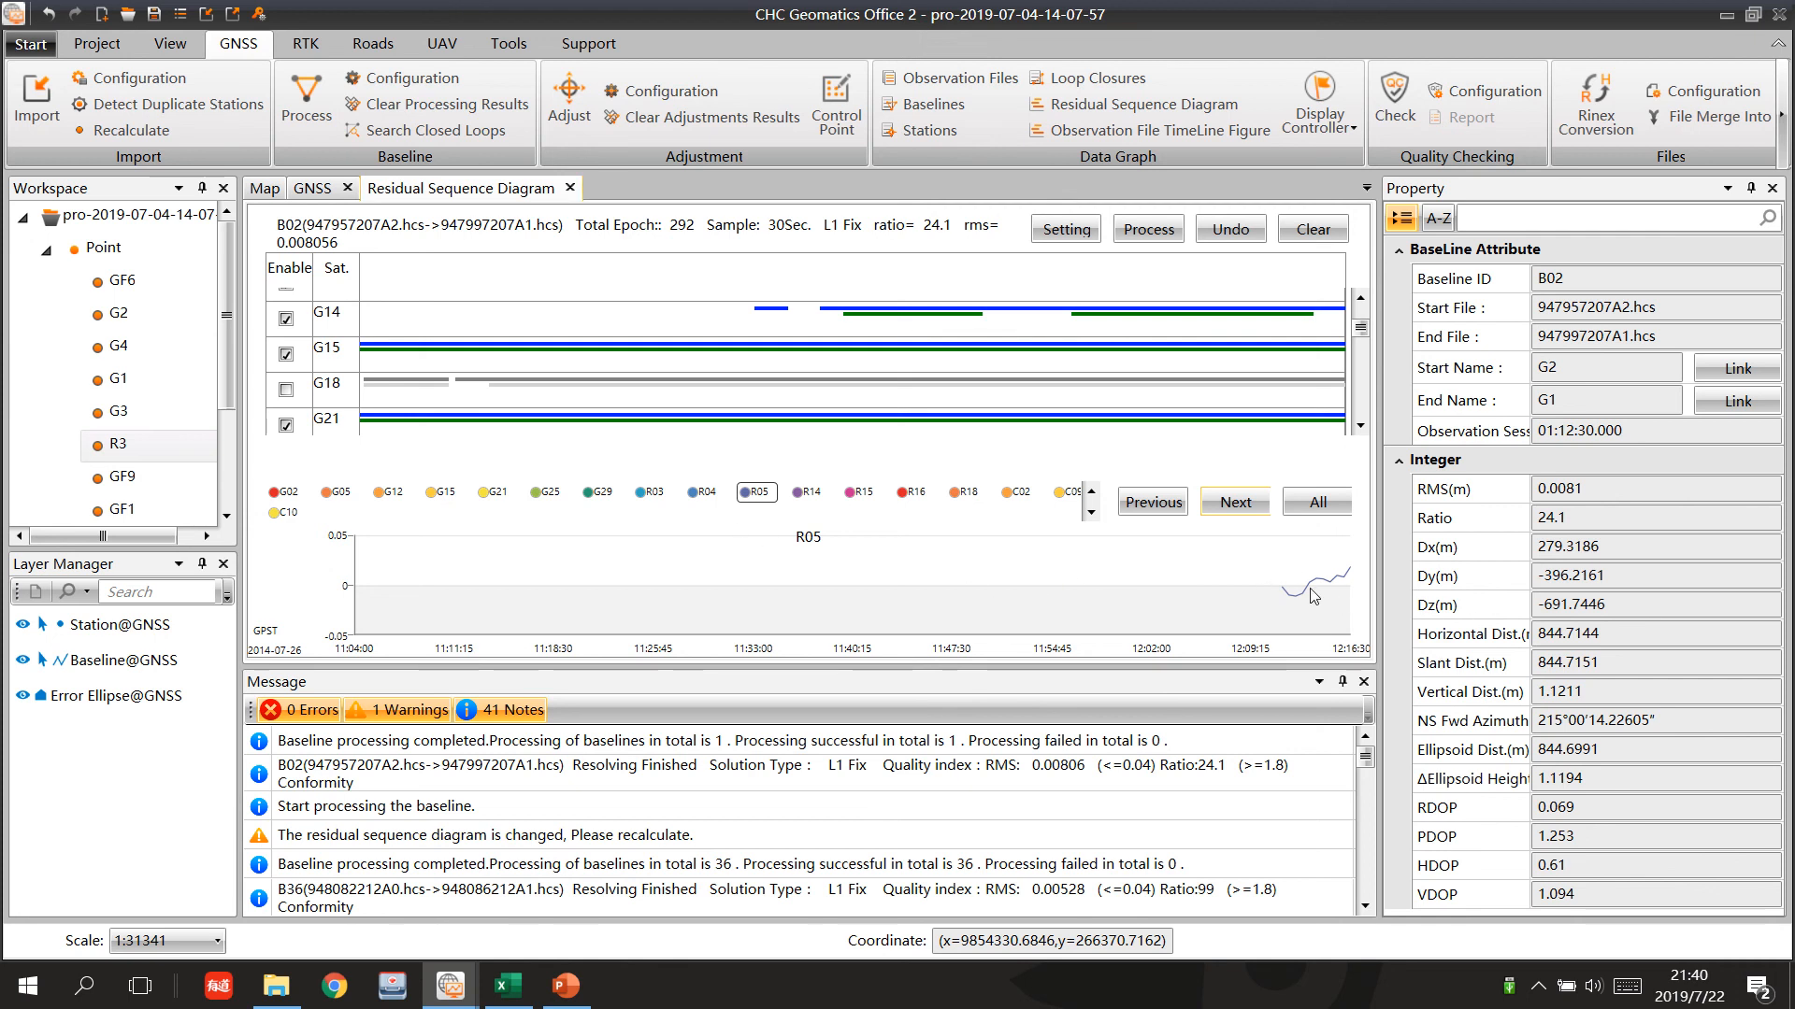
click(1216, 507)
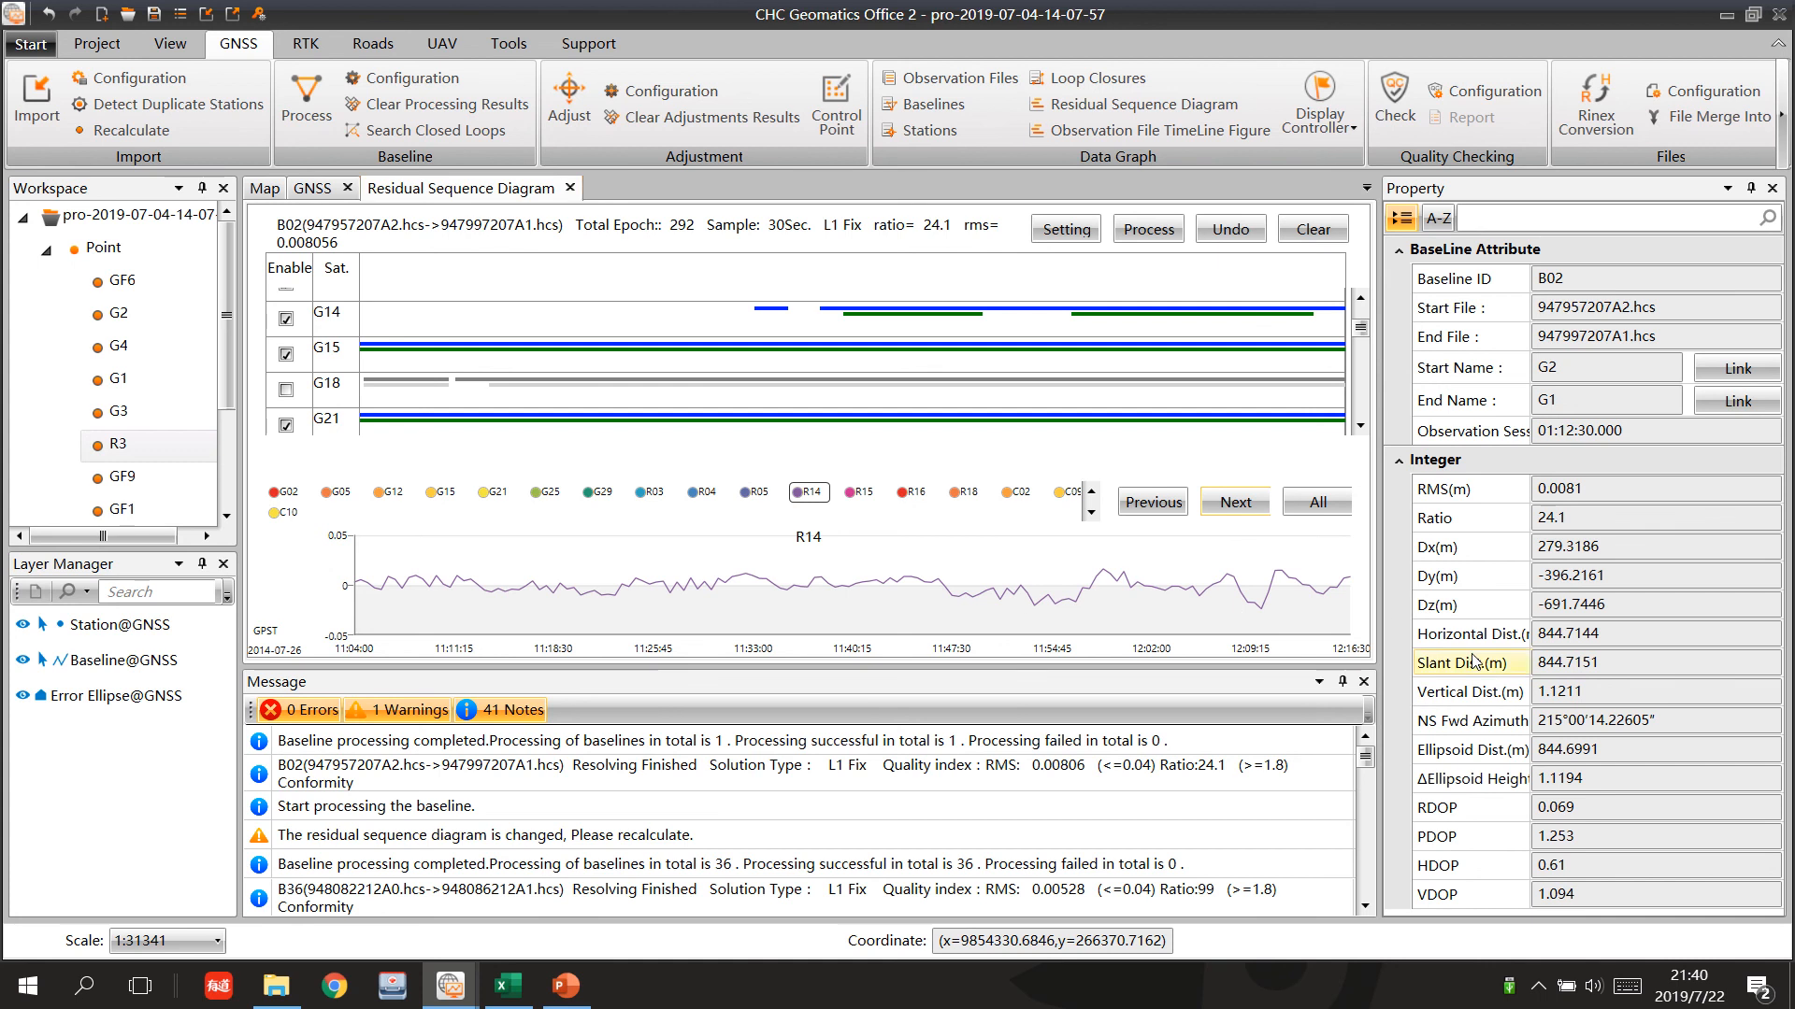
Exclude satellite R05 from baseline B02 and reprocess the baseline.
drag(1361, 327, 1367, 375)
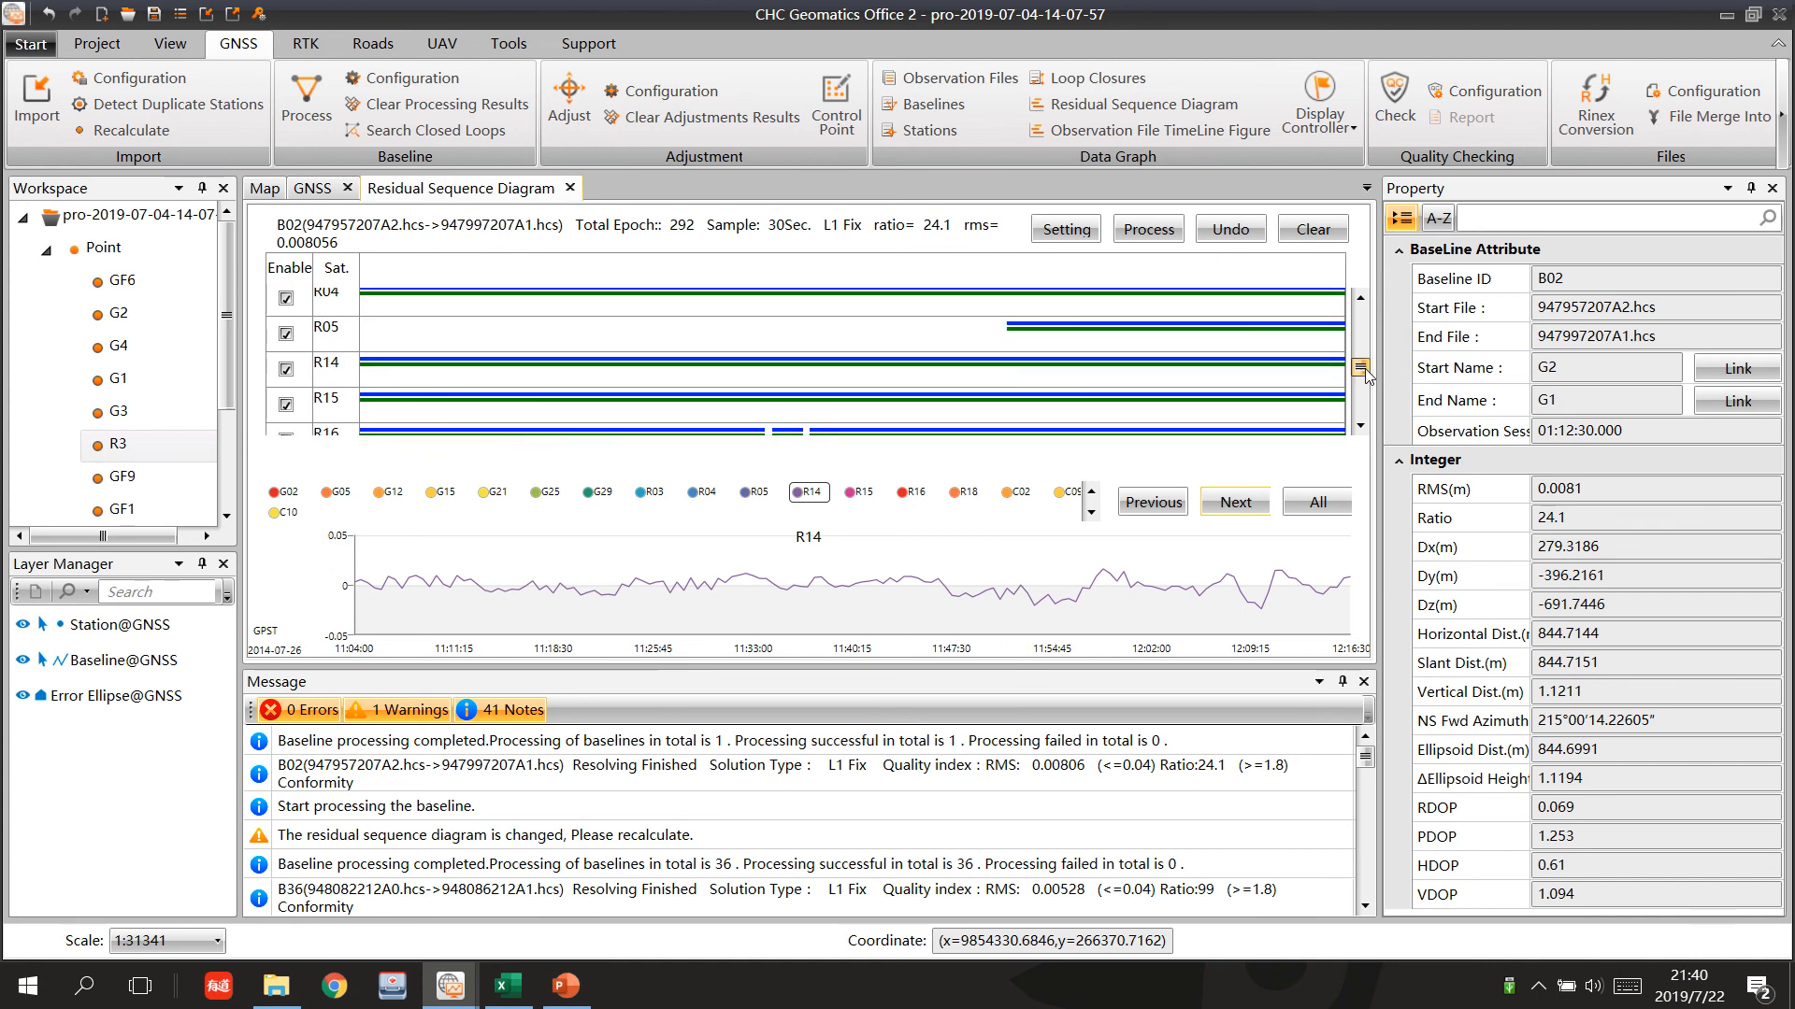
click(754, 490)
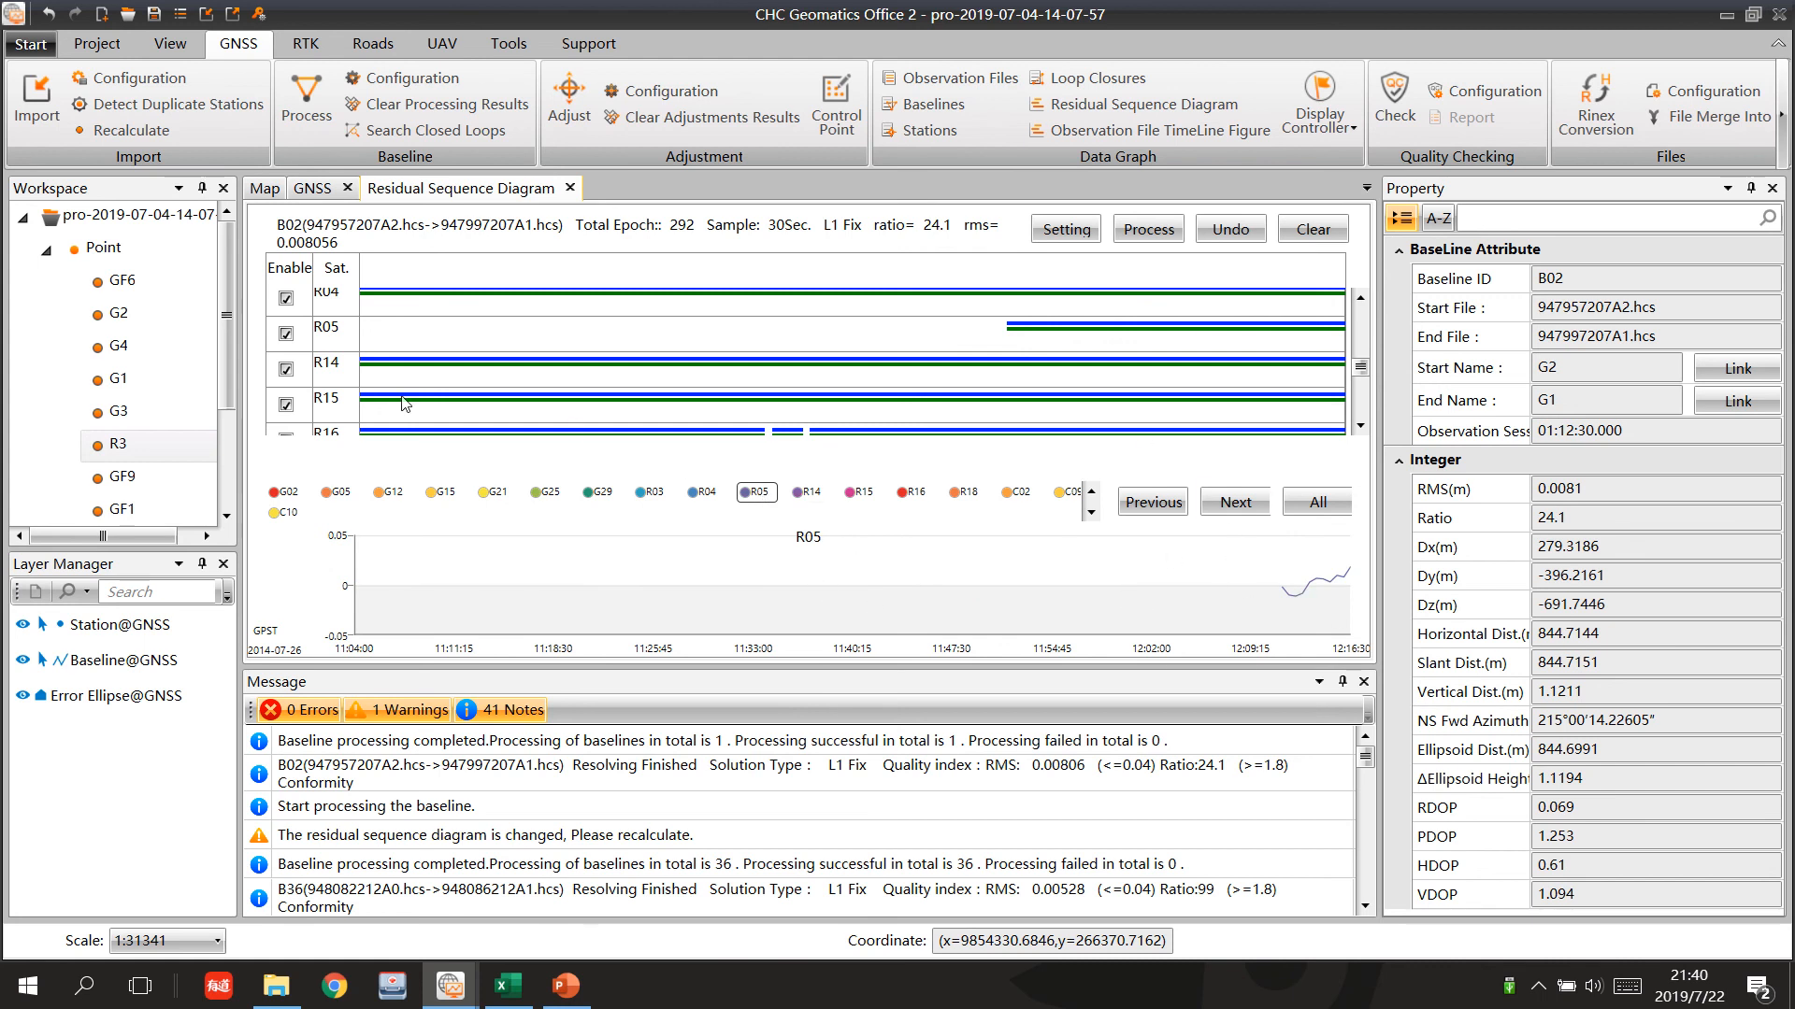
click(286, 333)
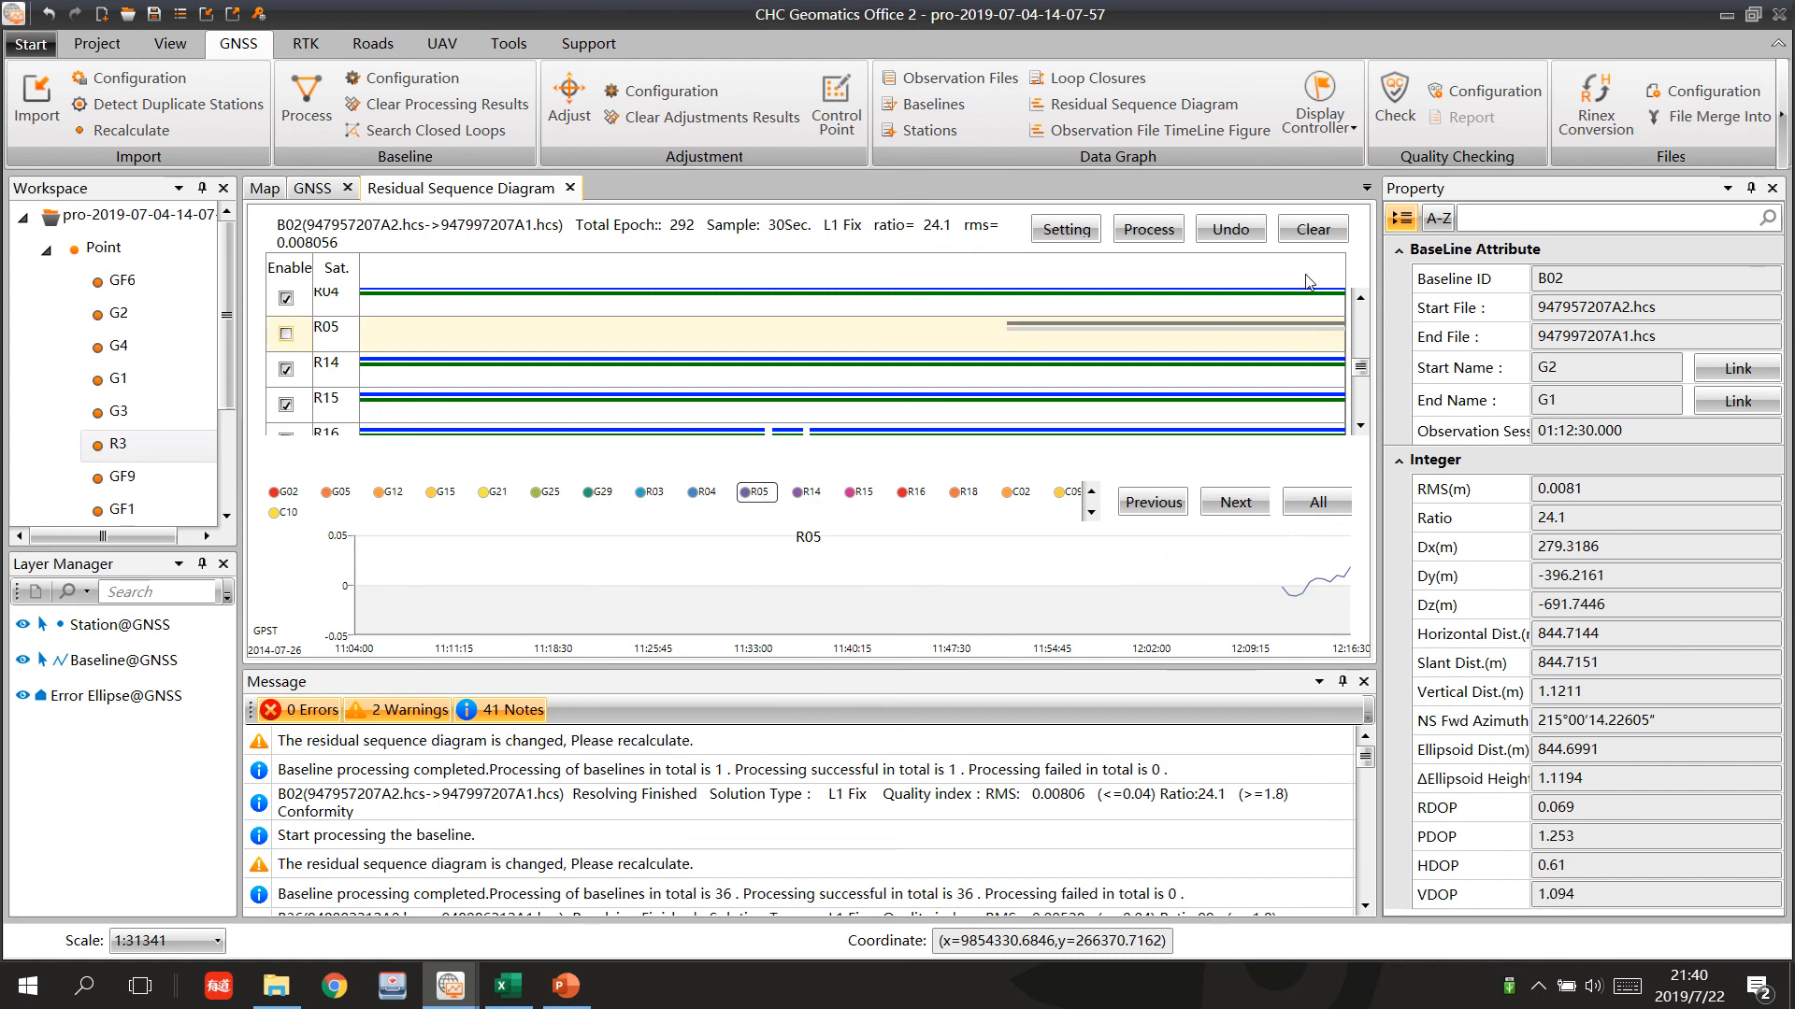
click(1149, 229)
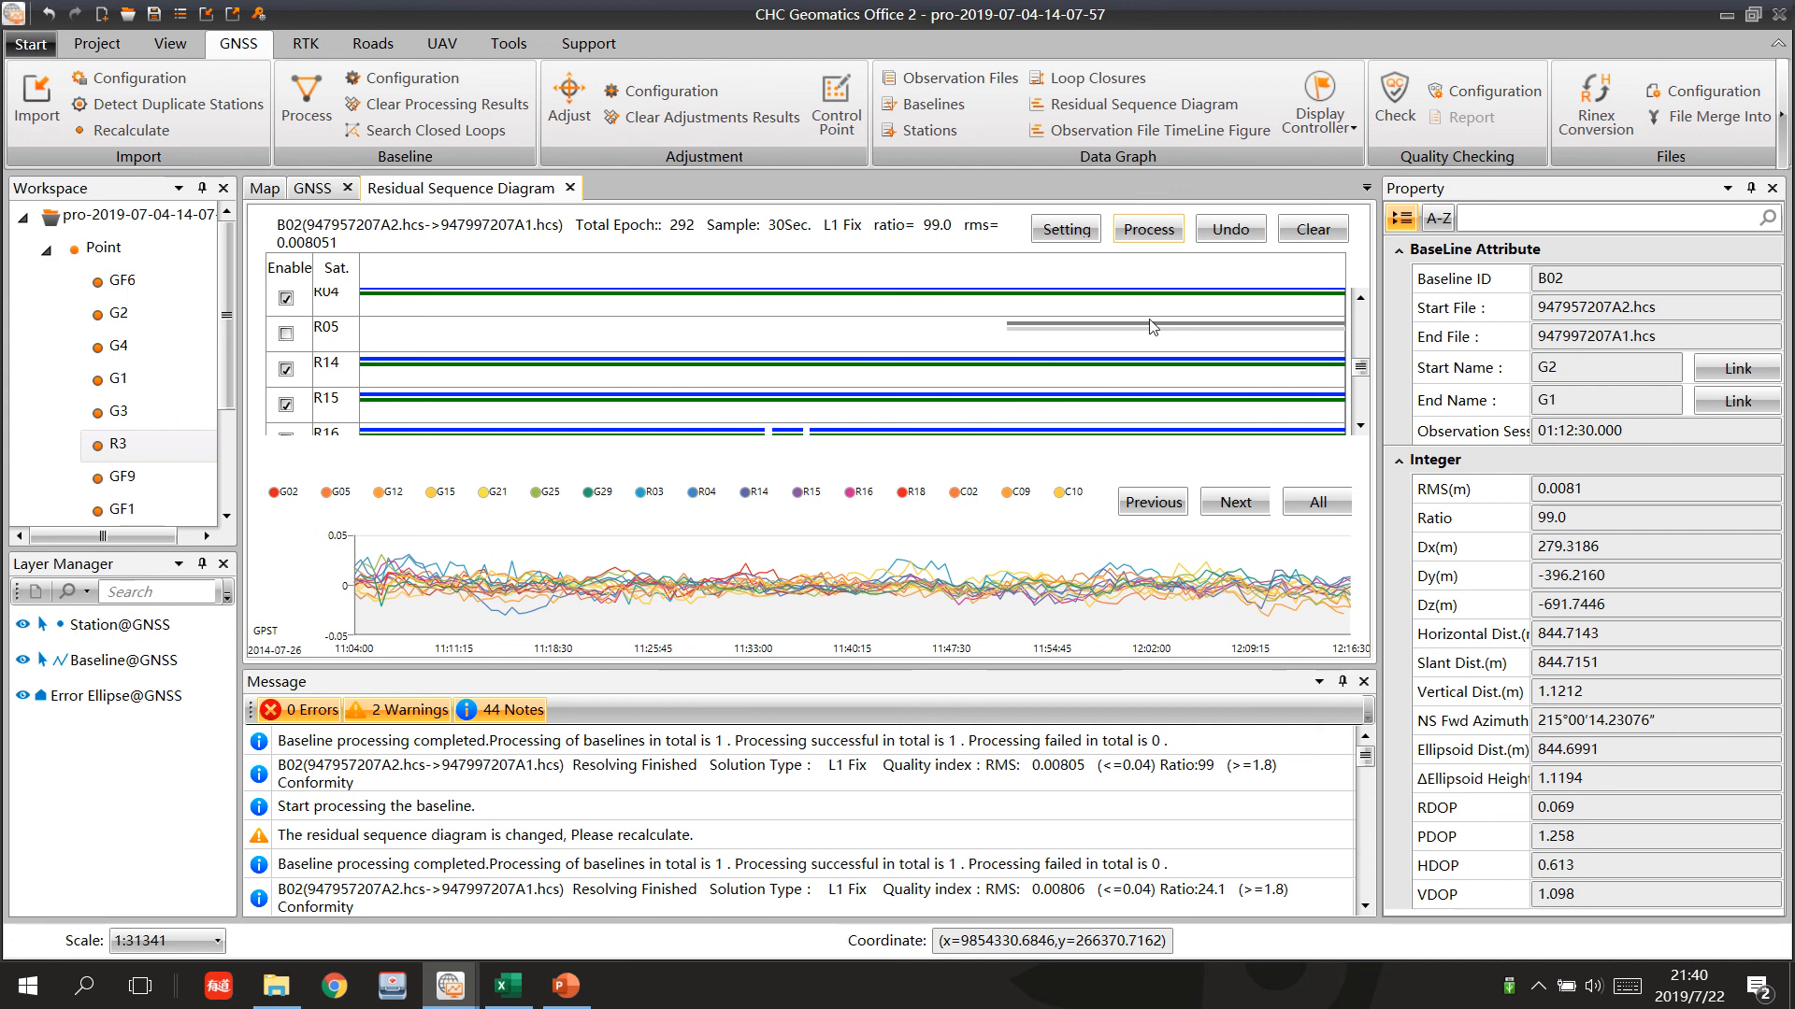
drag(1348, 366, 1374, 318)
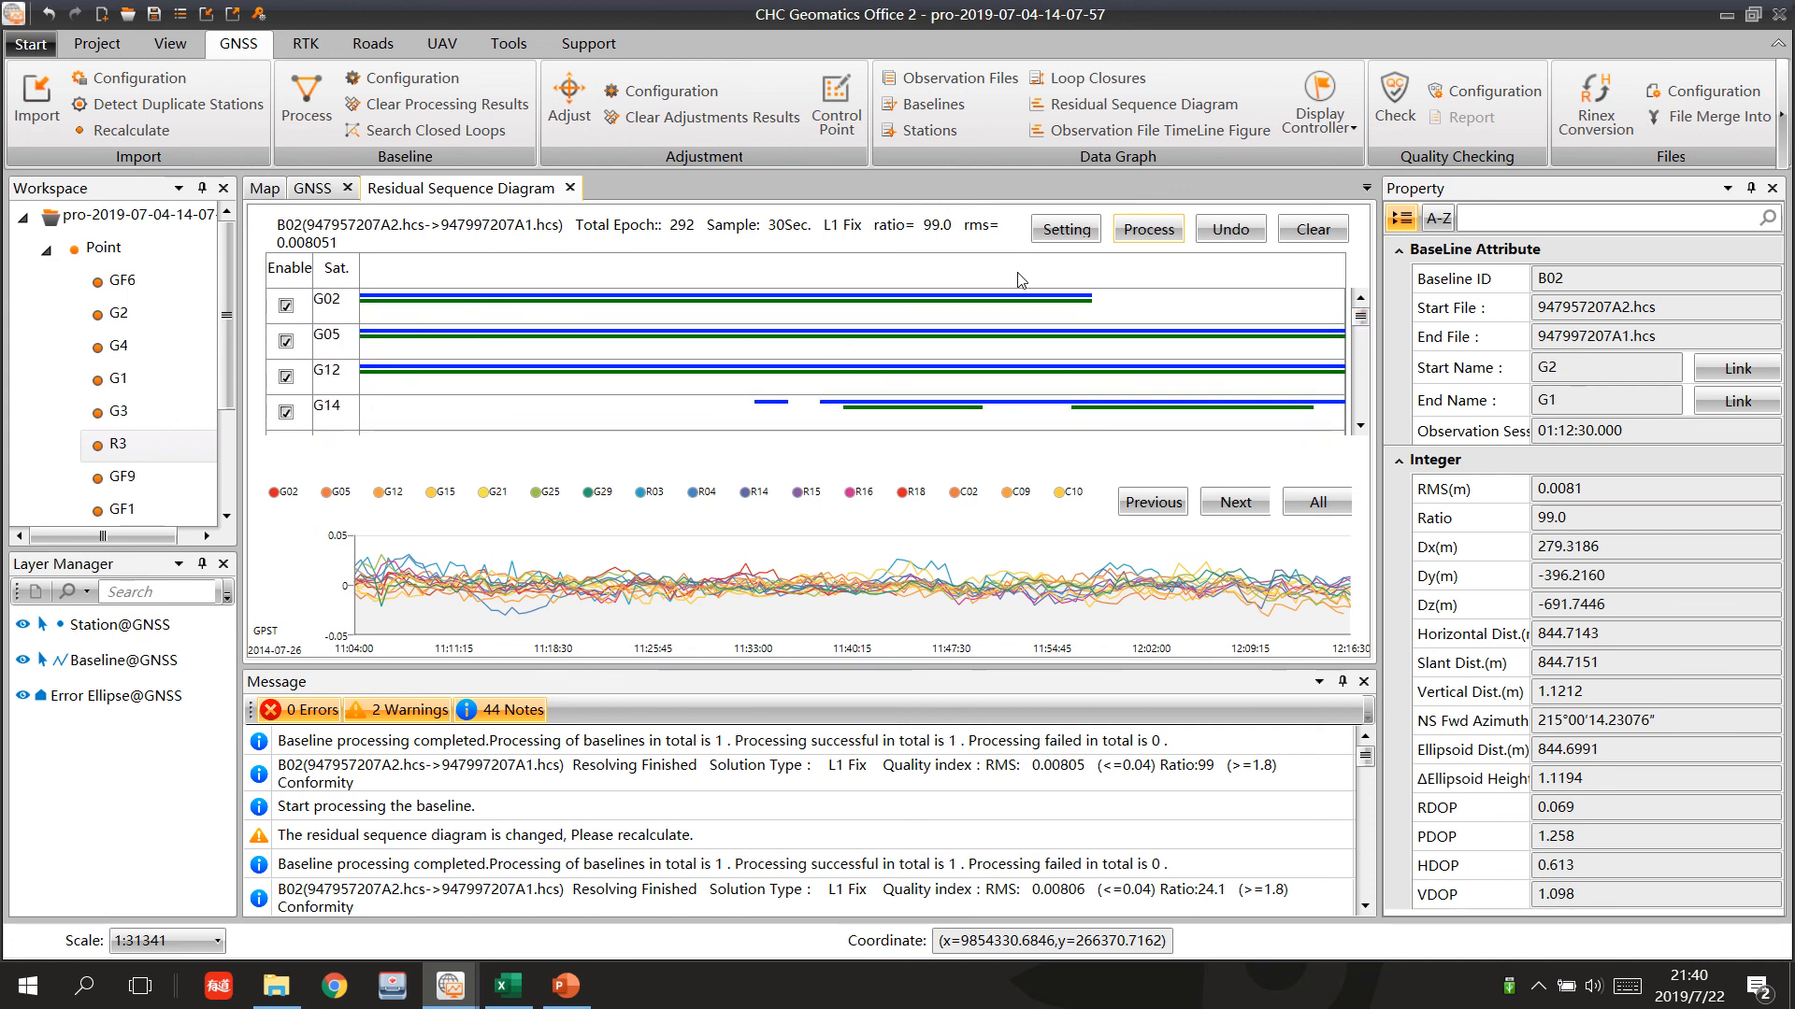
Close the residual sequence diagram and review the ratio, RMS and qualification of all baselines in the list.
click(569, 188)
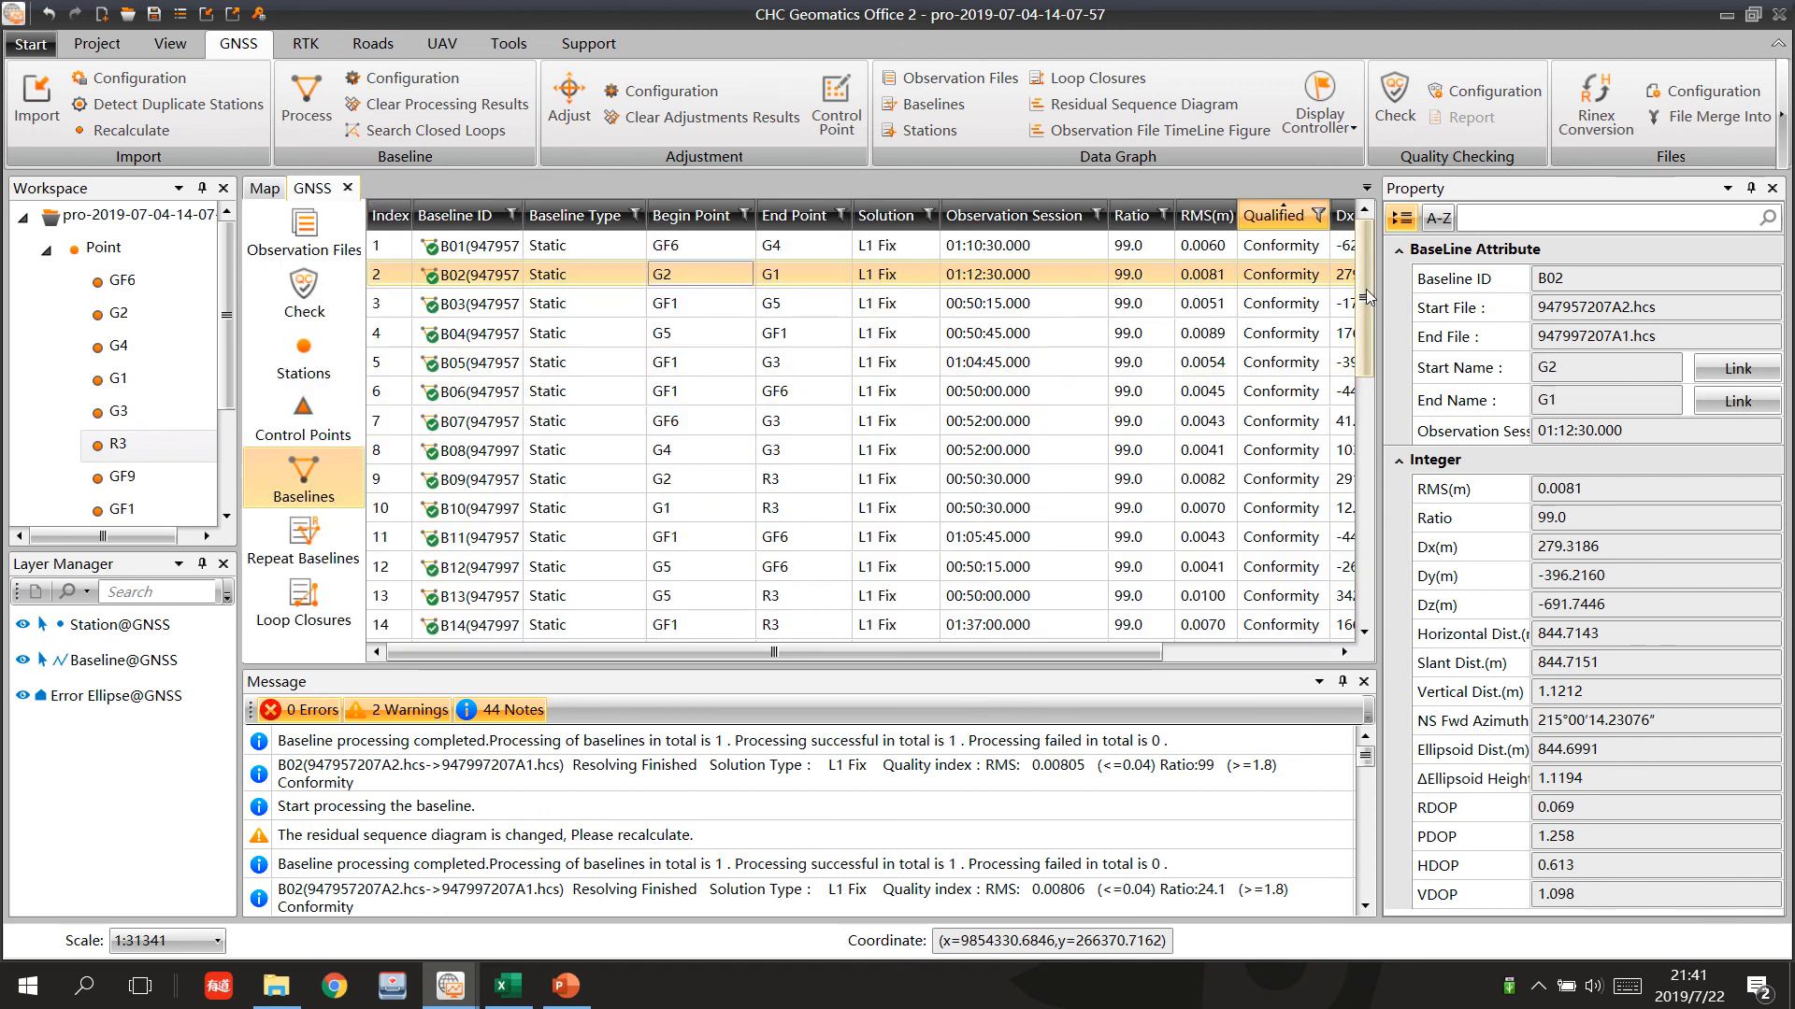
drag(1365, 295, 1365, 315)
scroll(1365, 316, down, 6)
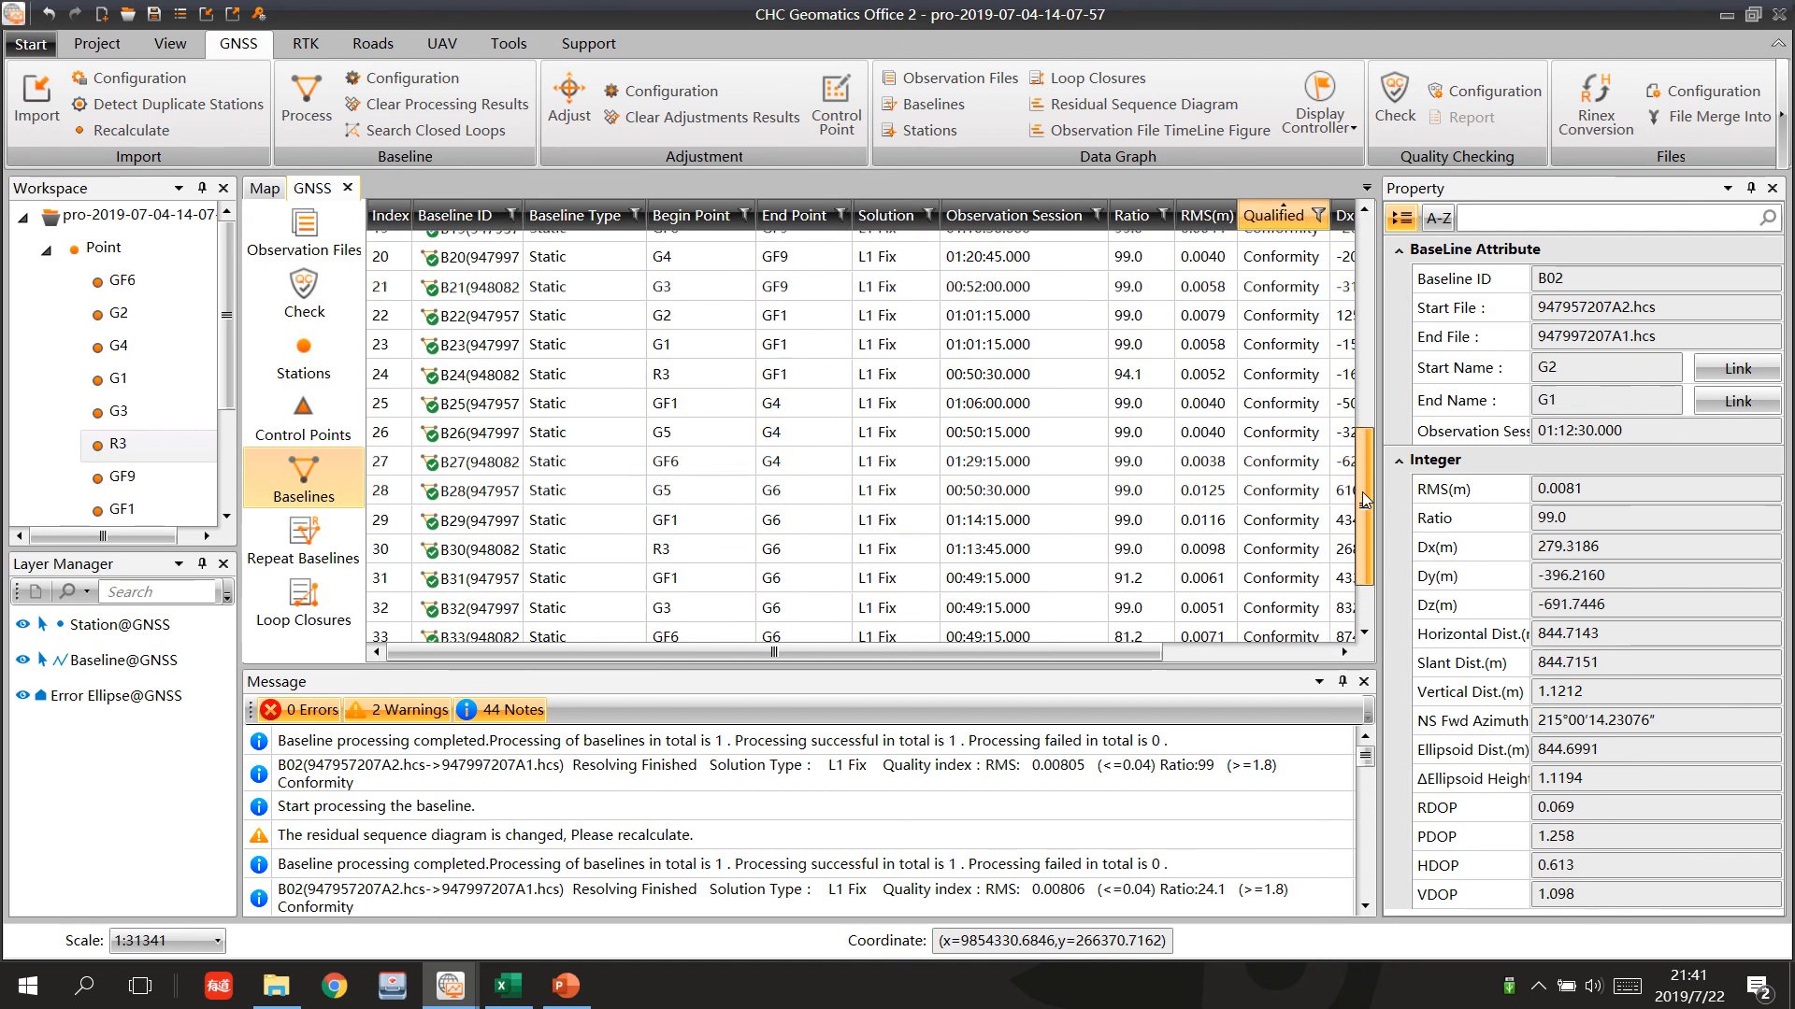
scroll(1365, 477, down, 1)
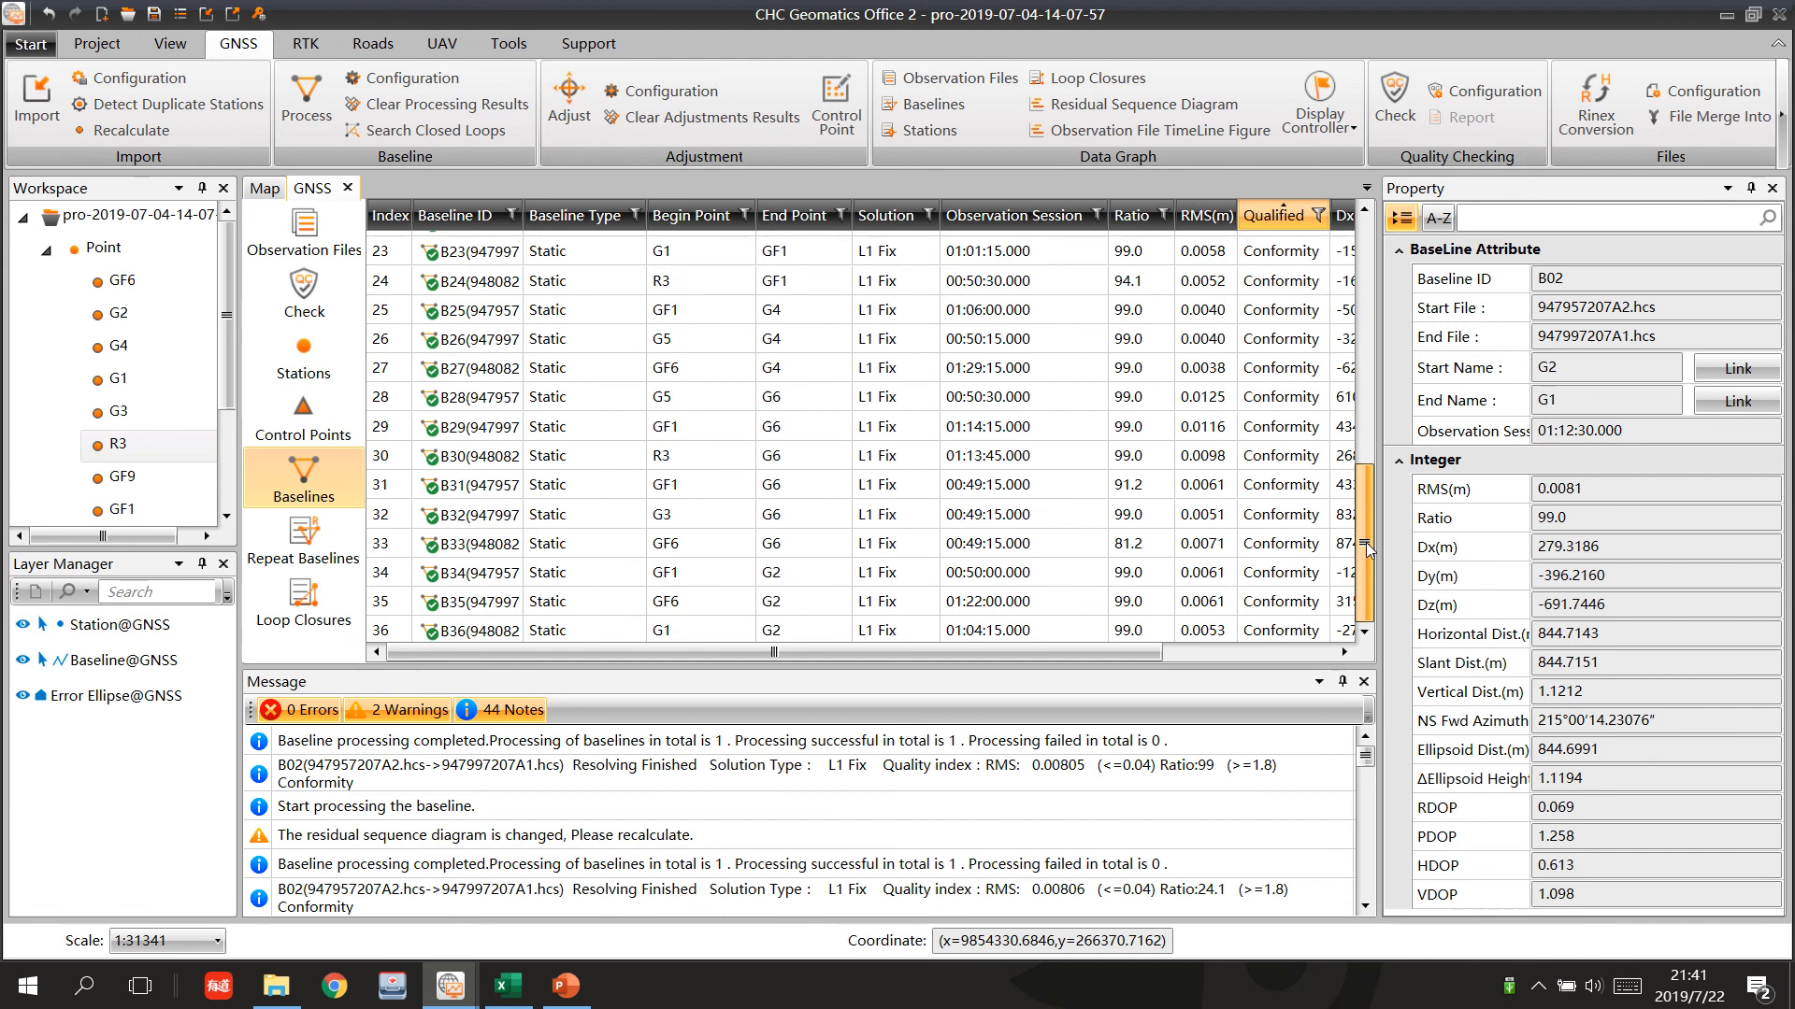
scroll(540, 376, up, 7)
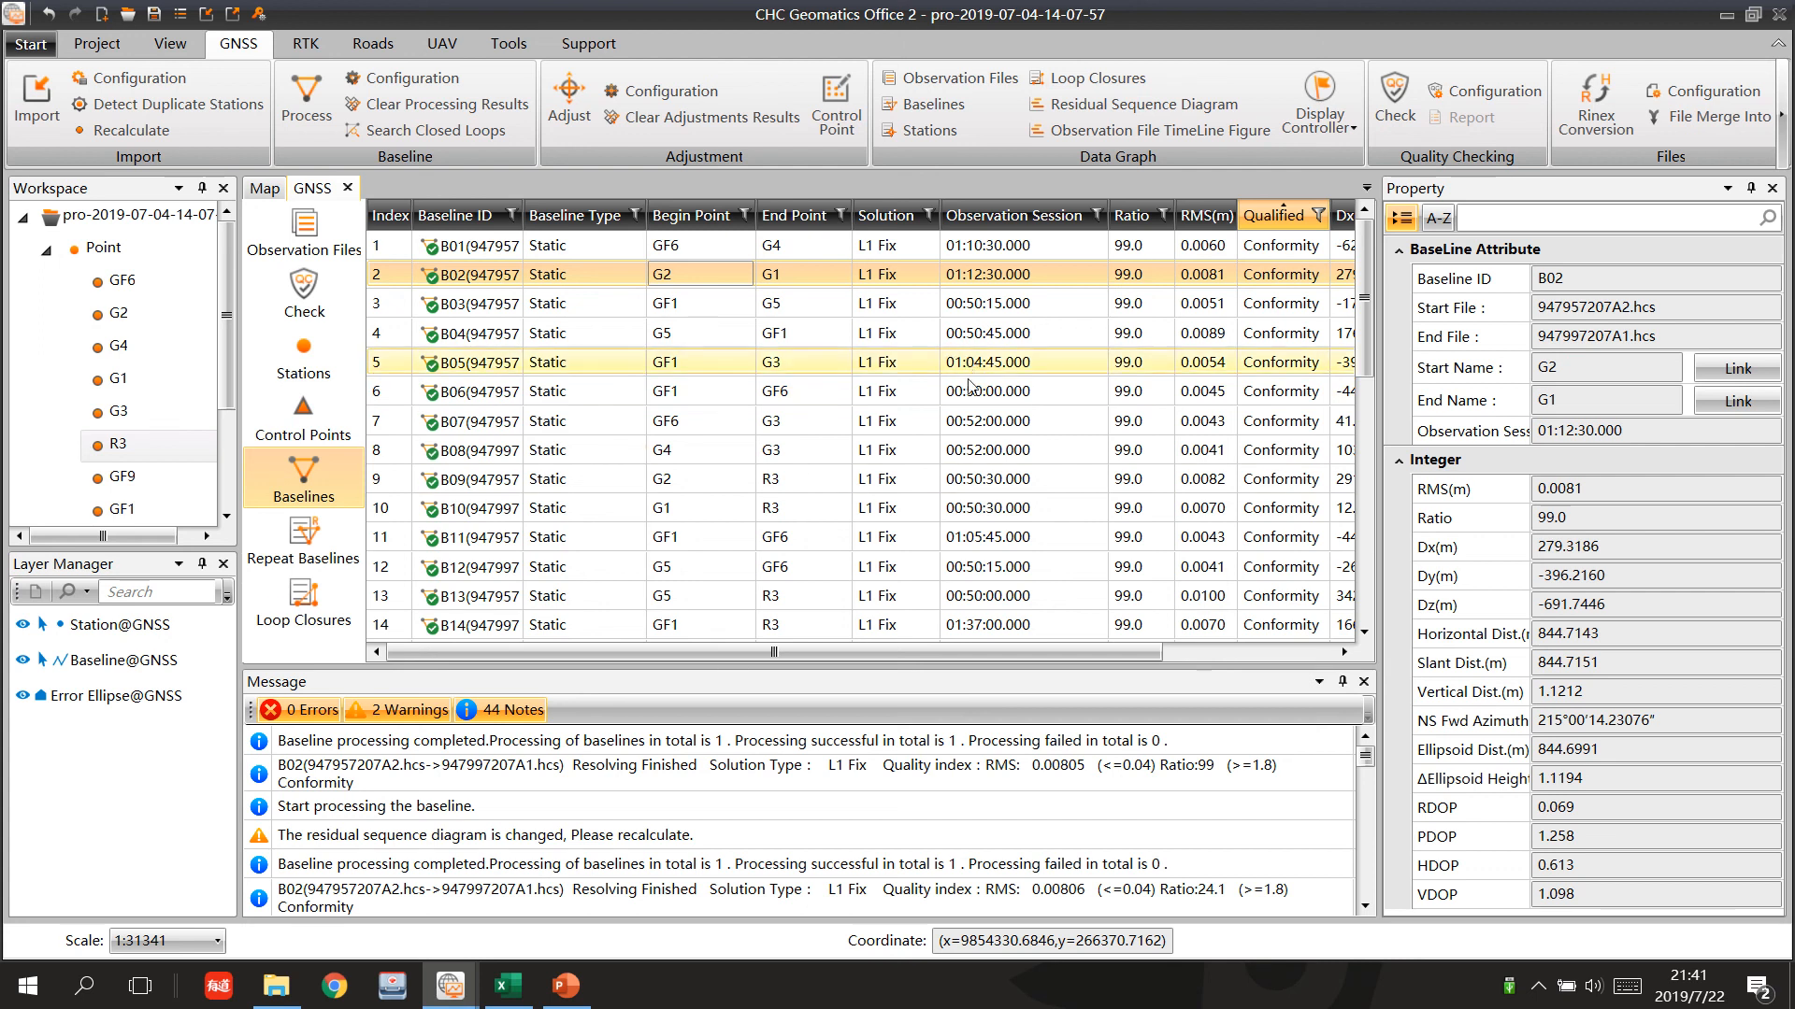
Switch to Excel to check the known X, Y and h coordinates of control point GF9, and return to CHC Geomatics Office.
click(509, 986)
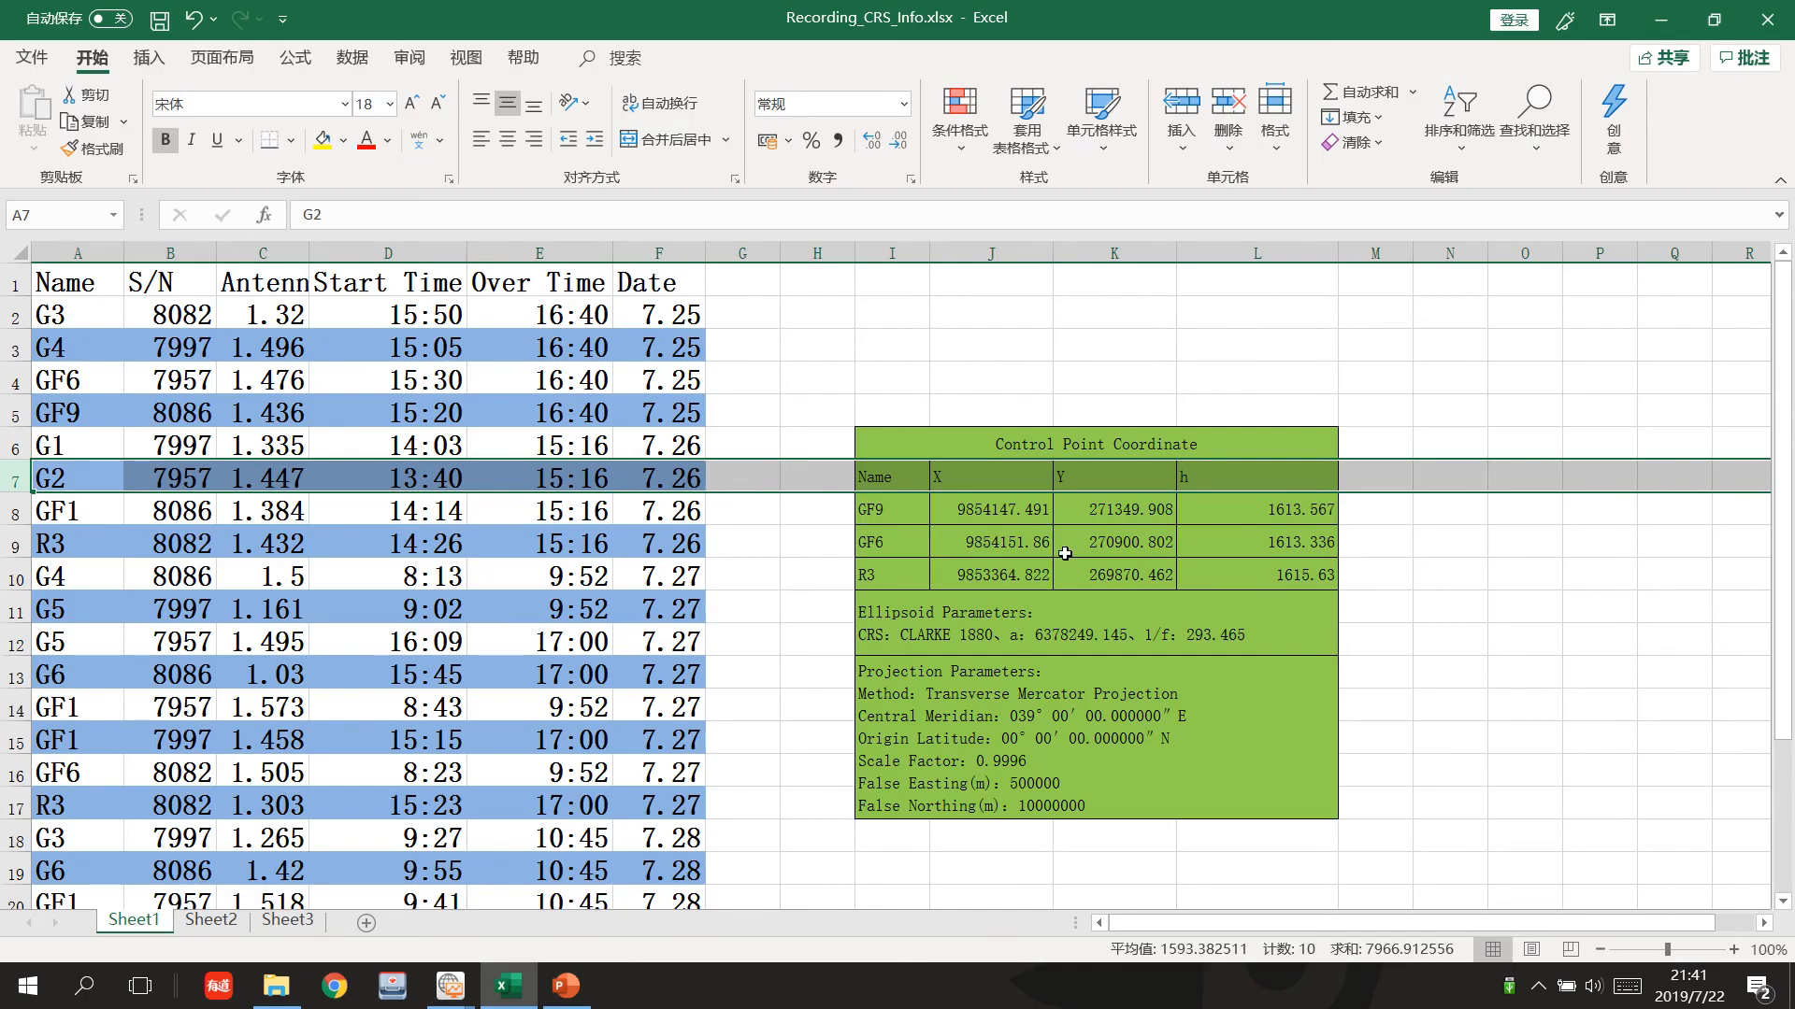
click(992, 524)
click(1126, 505)
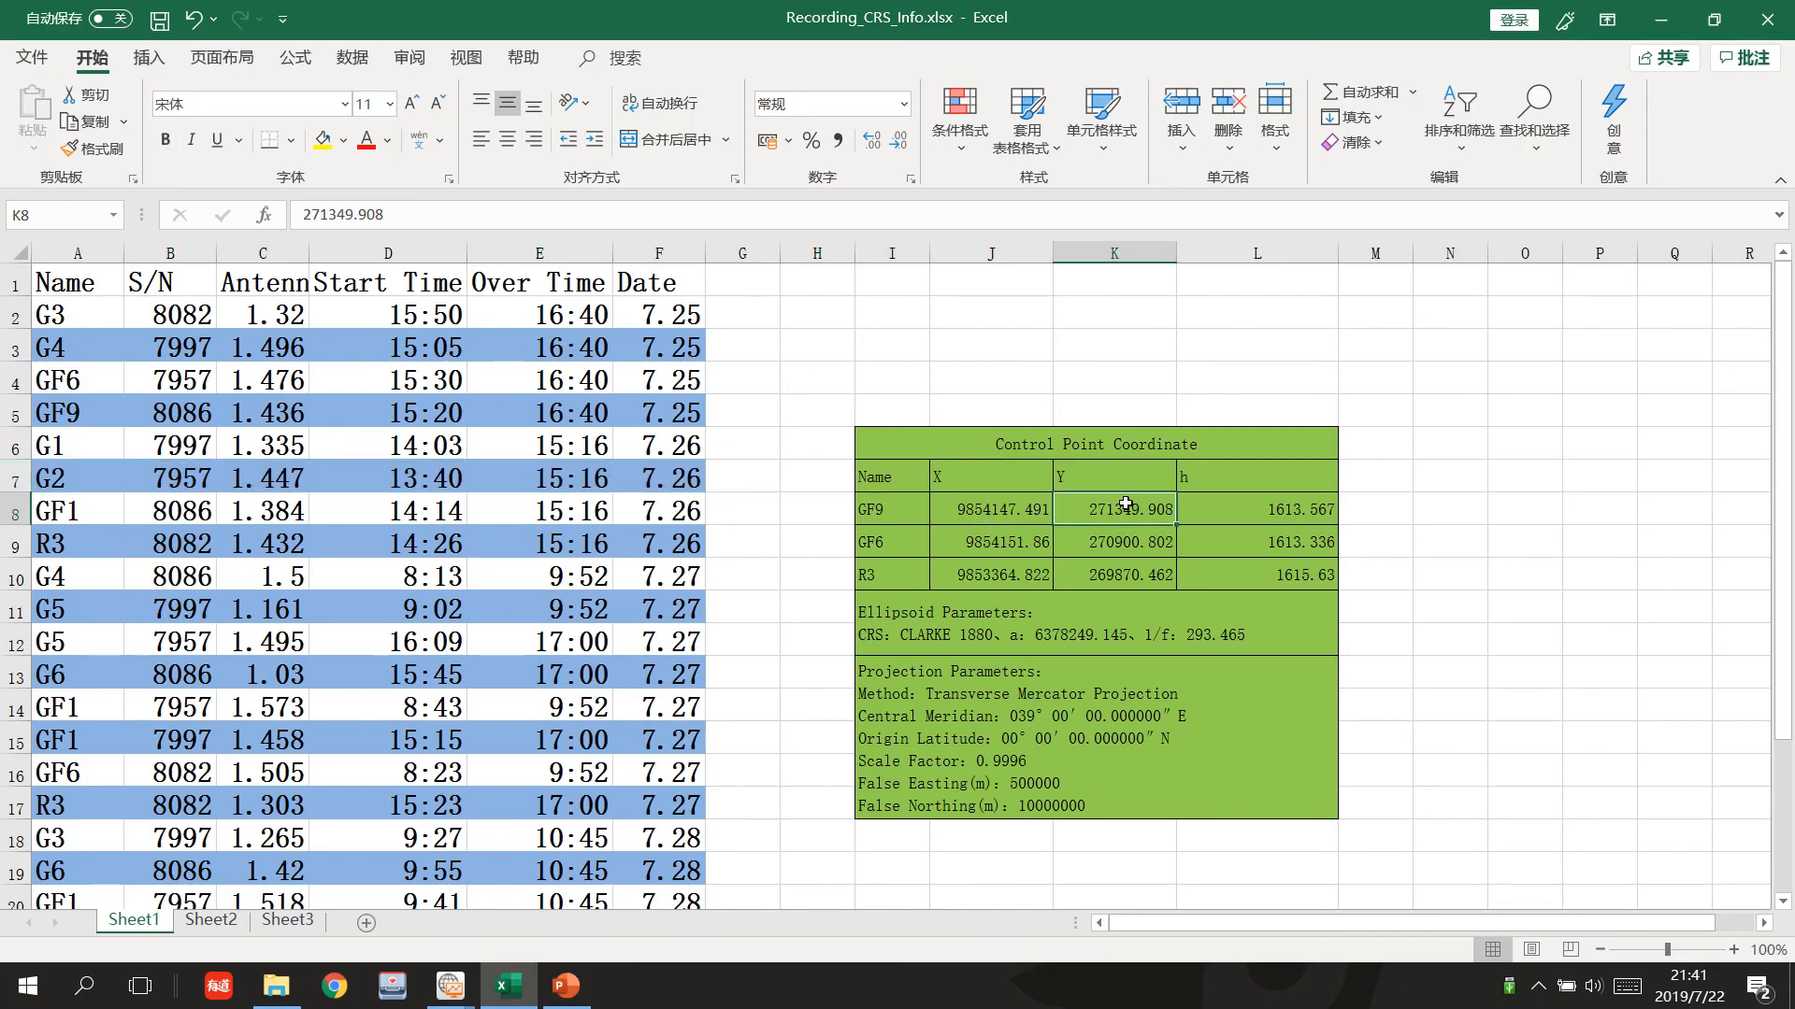
click(903, 523)
click(1206, 543)
click(1281, 509)
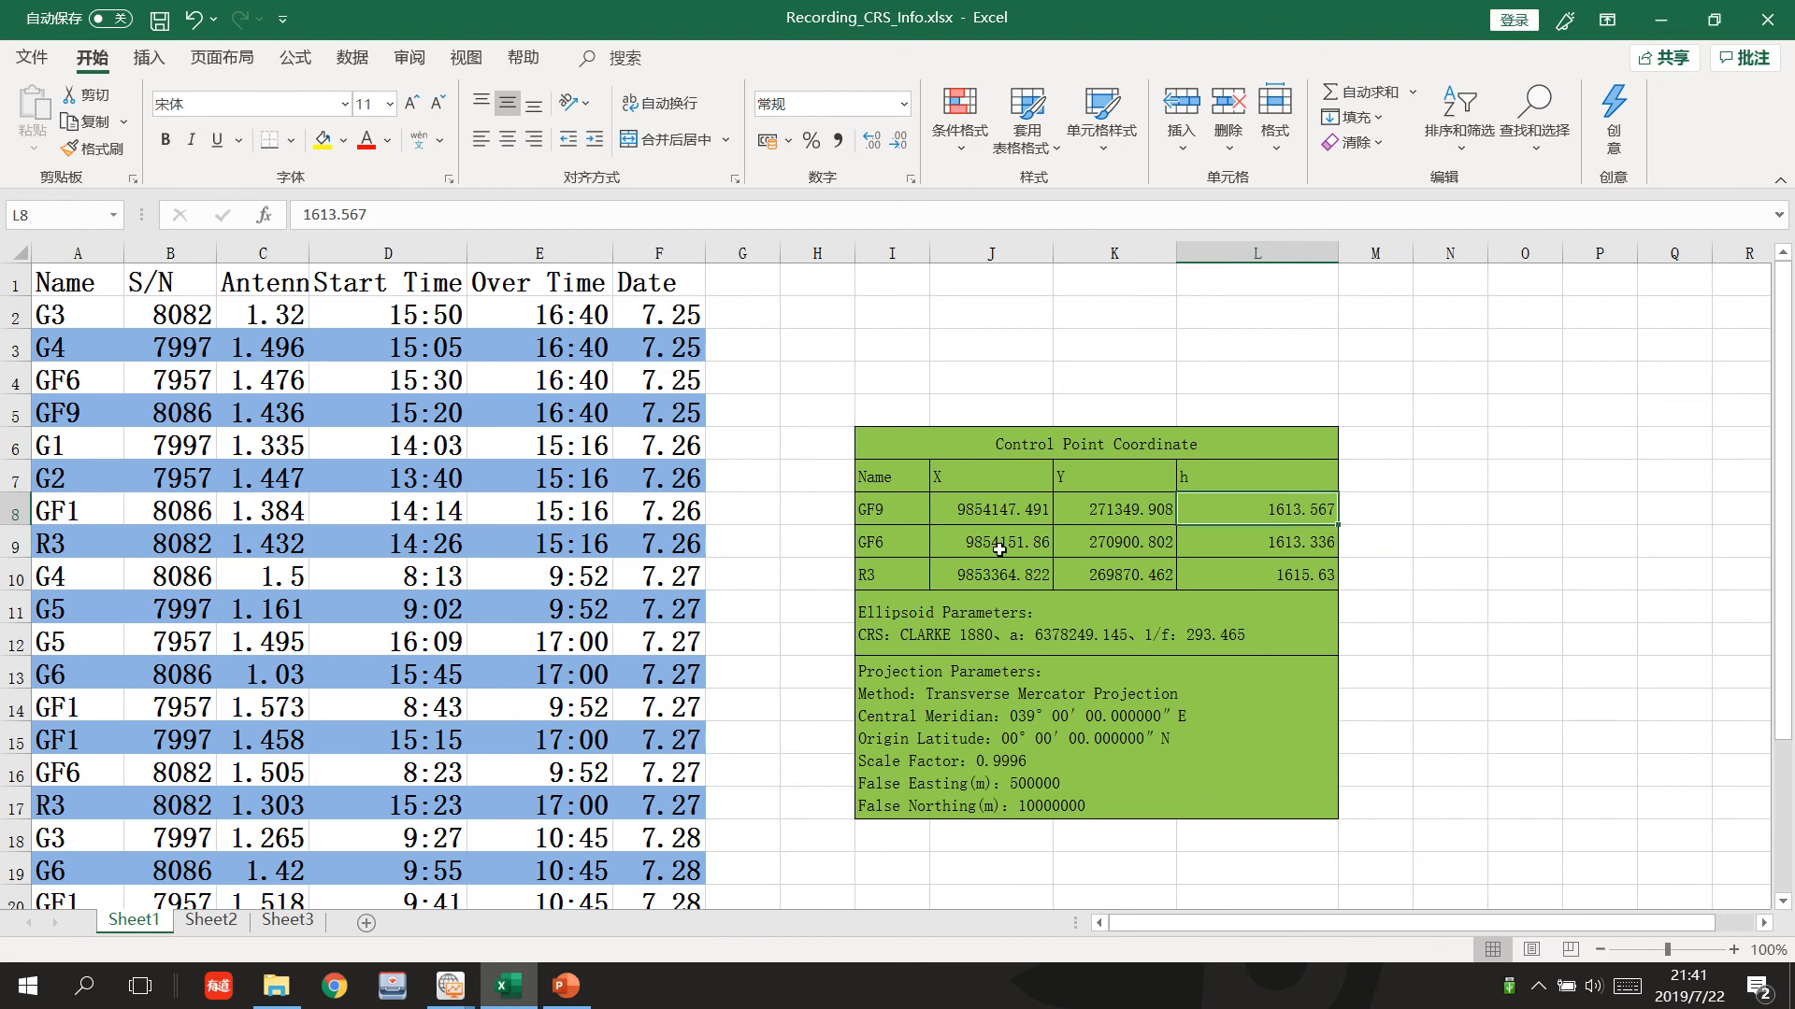
click(874, 516)
click(1660, 18)
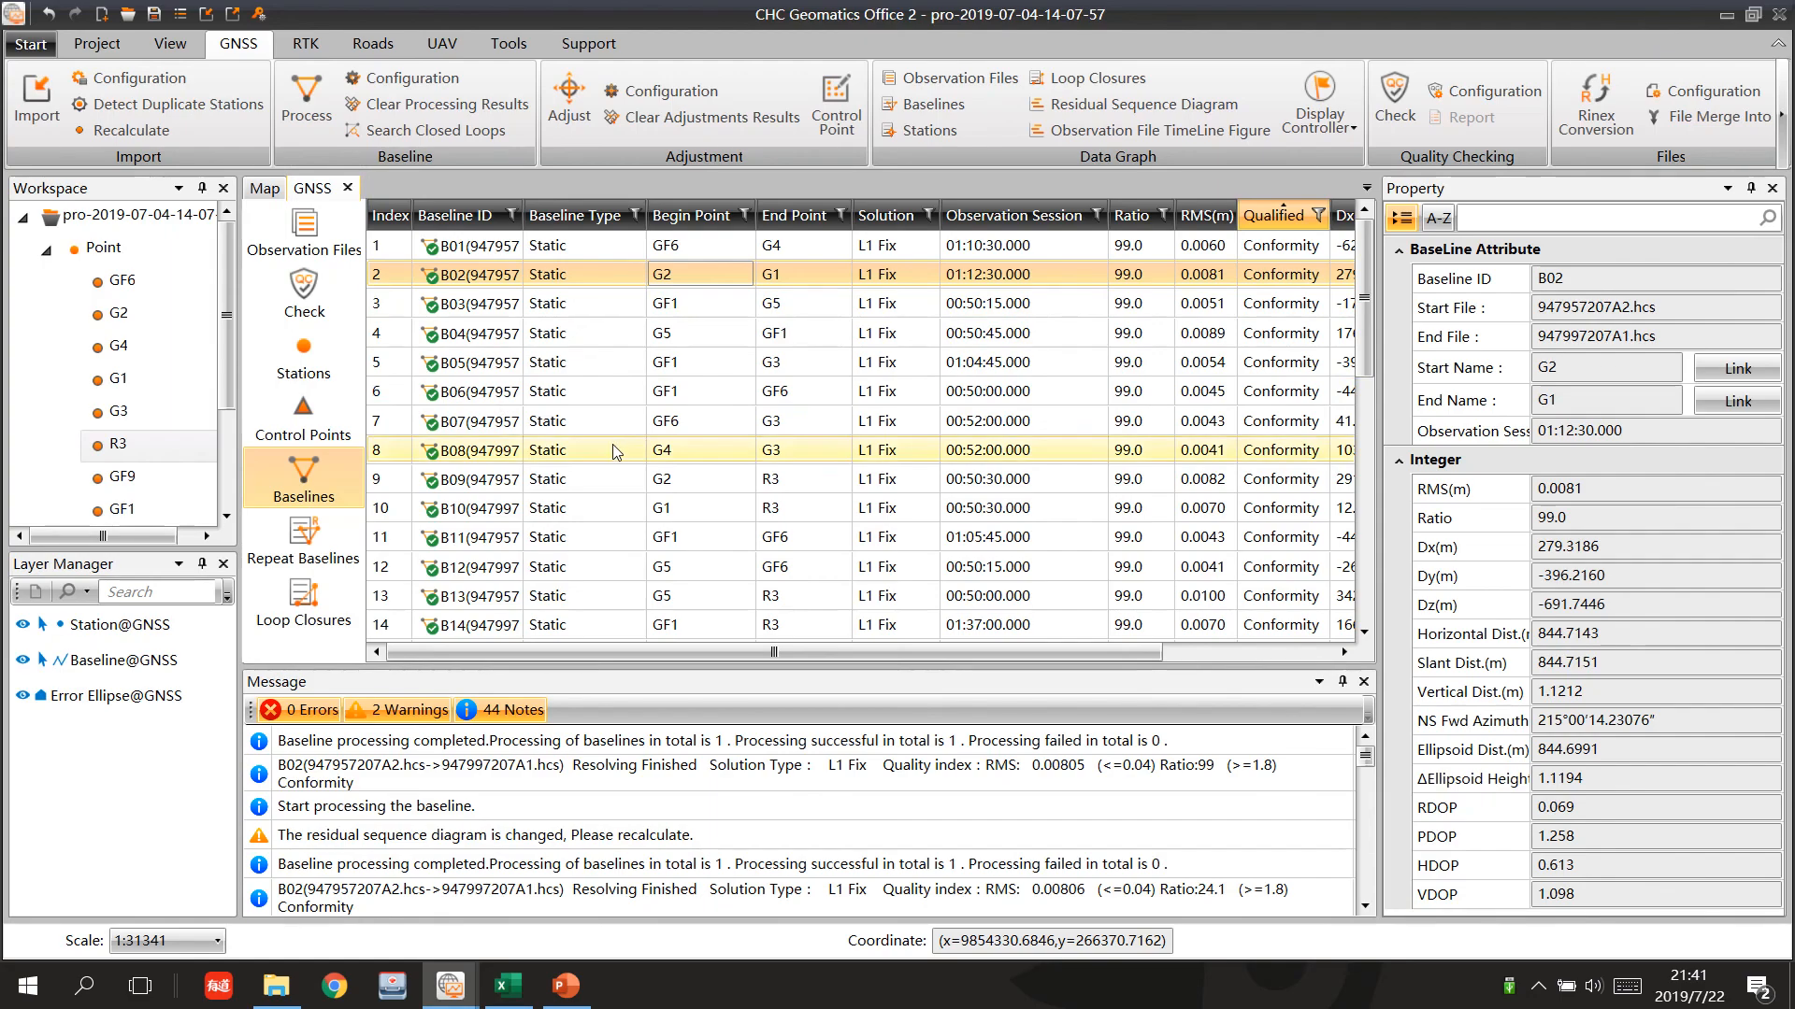
Show the project's station list and compare it with control points GF9, GF6 and R3 in the Excel workbook.
click(358, 374)
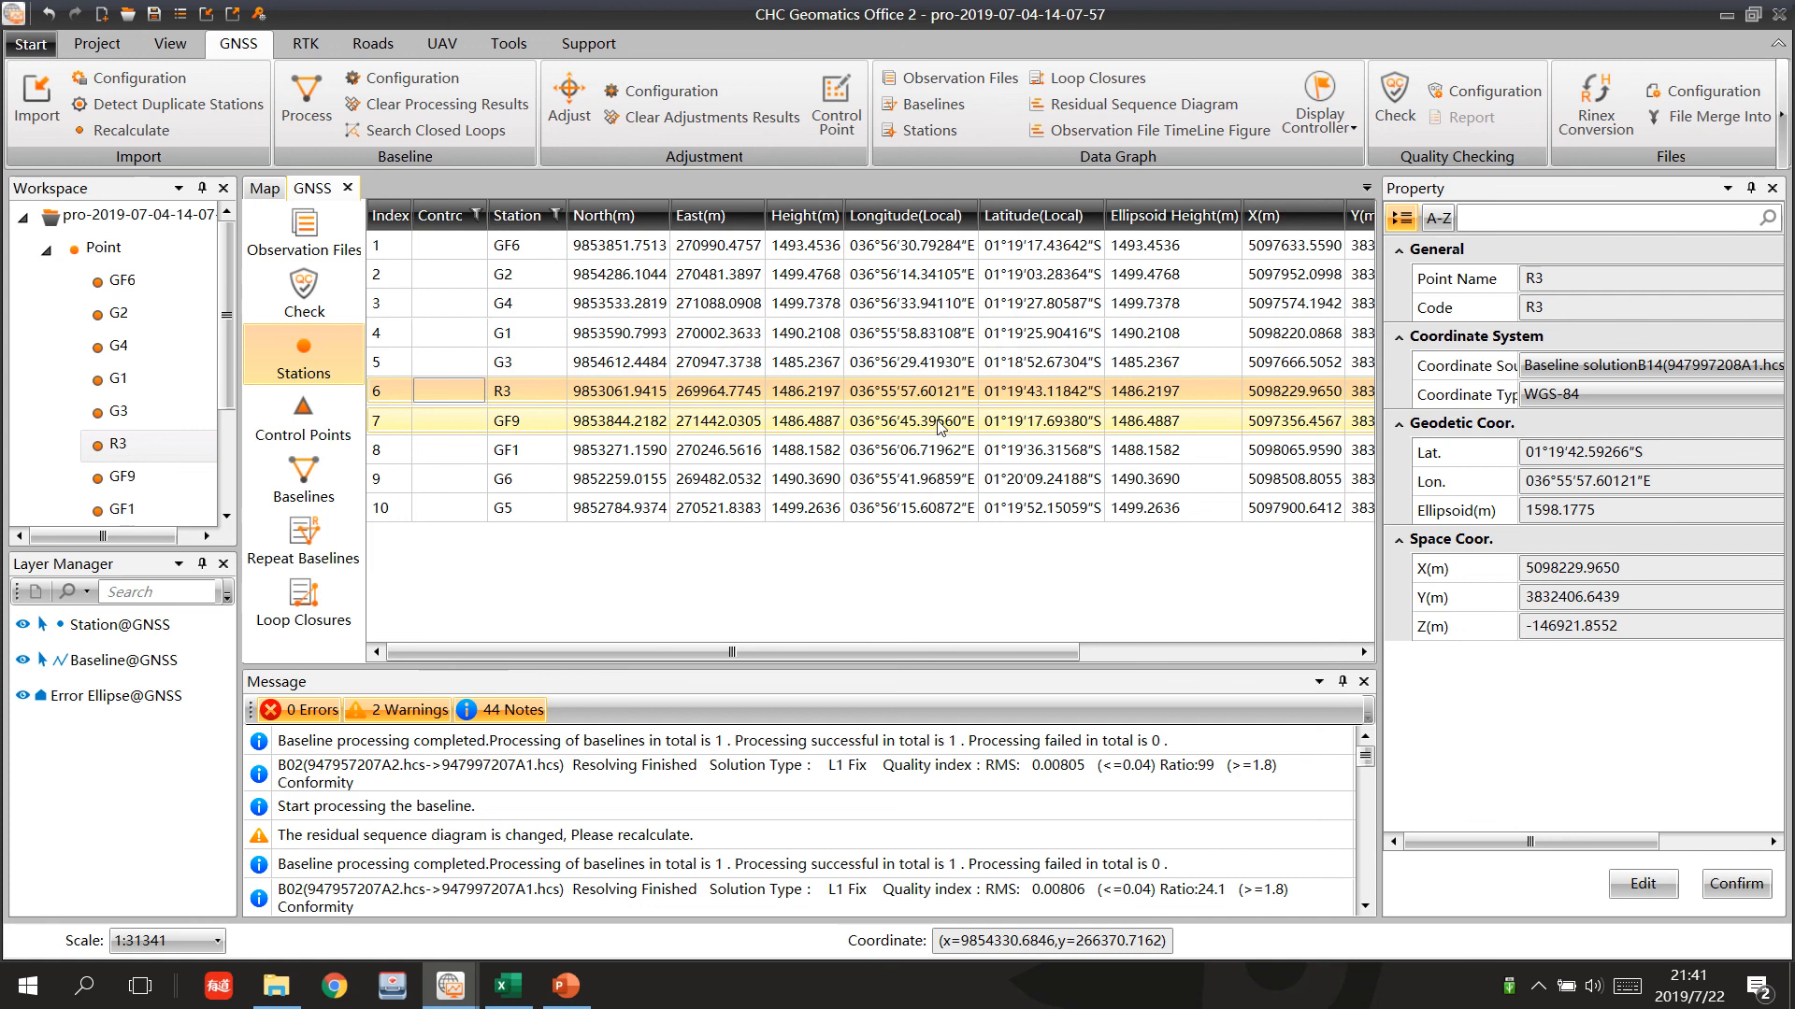
click(507, 985)
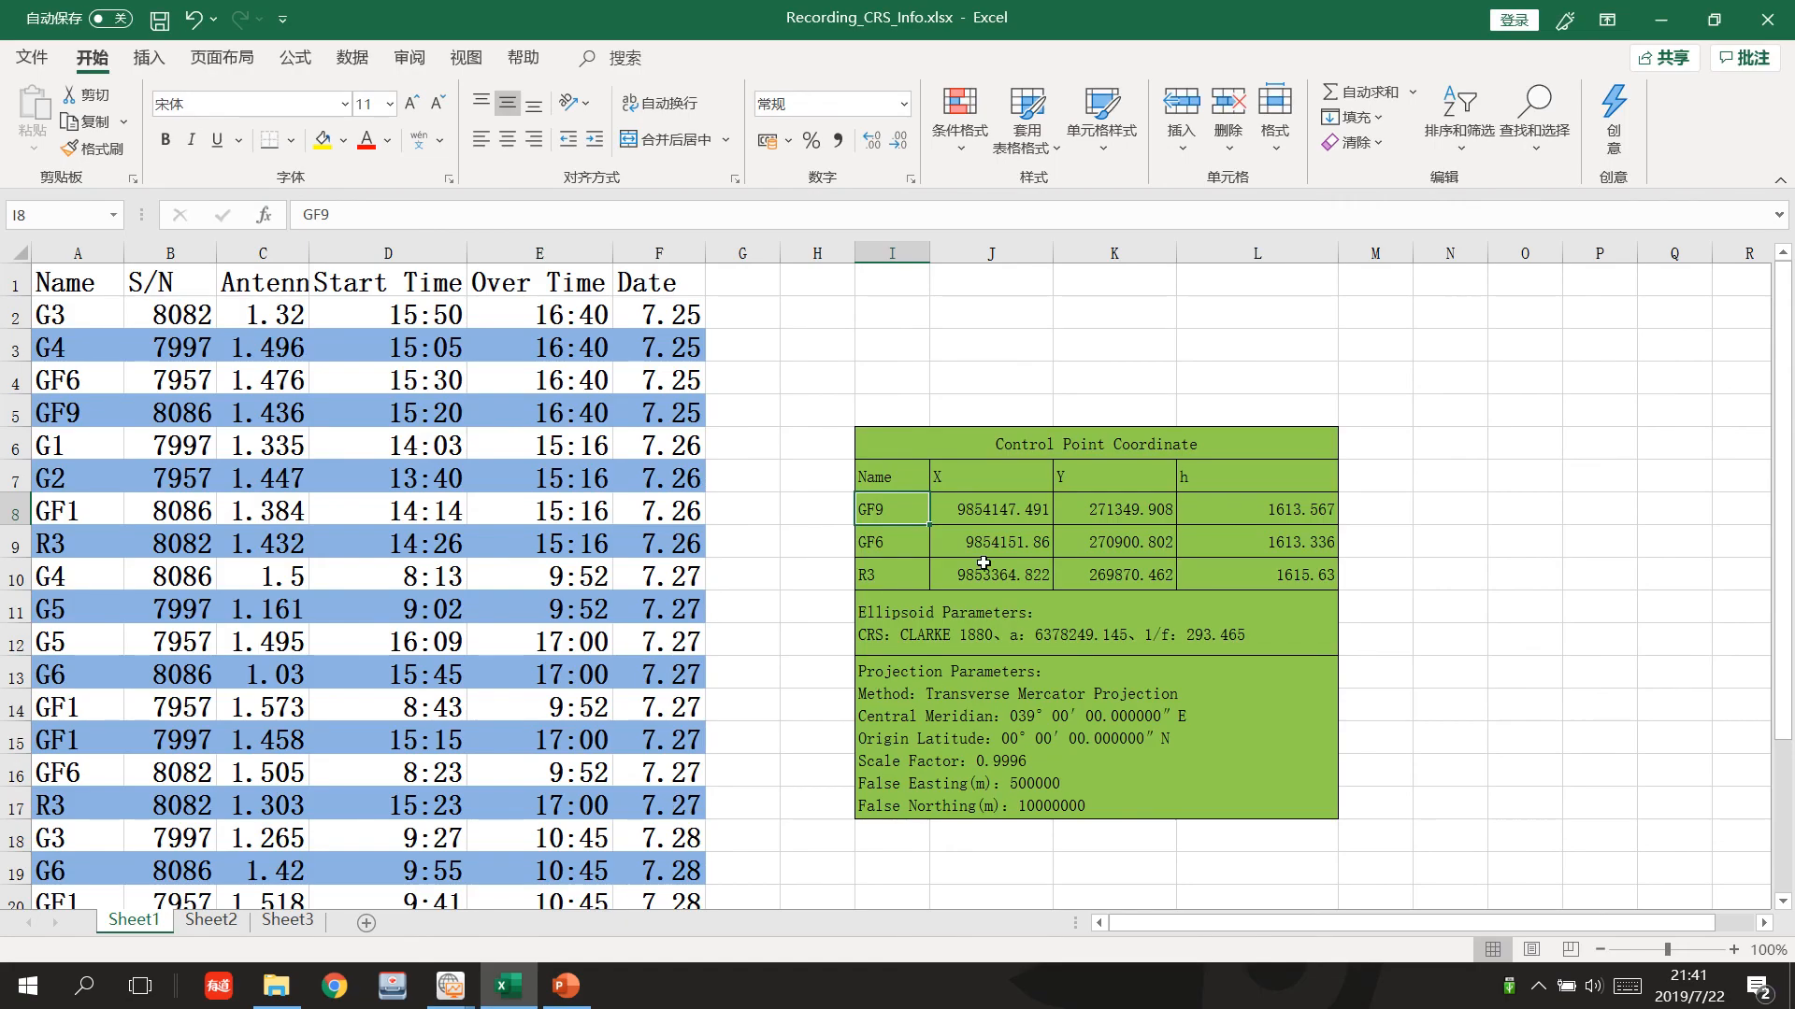
click(899, 538)
click(902, 571)
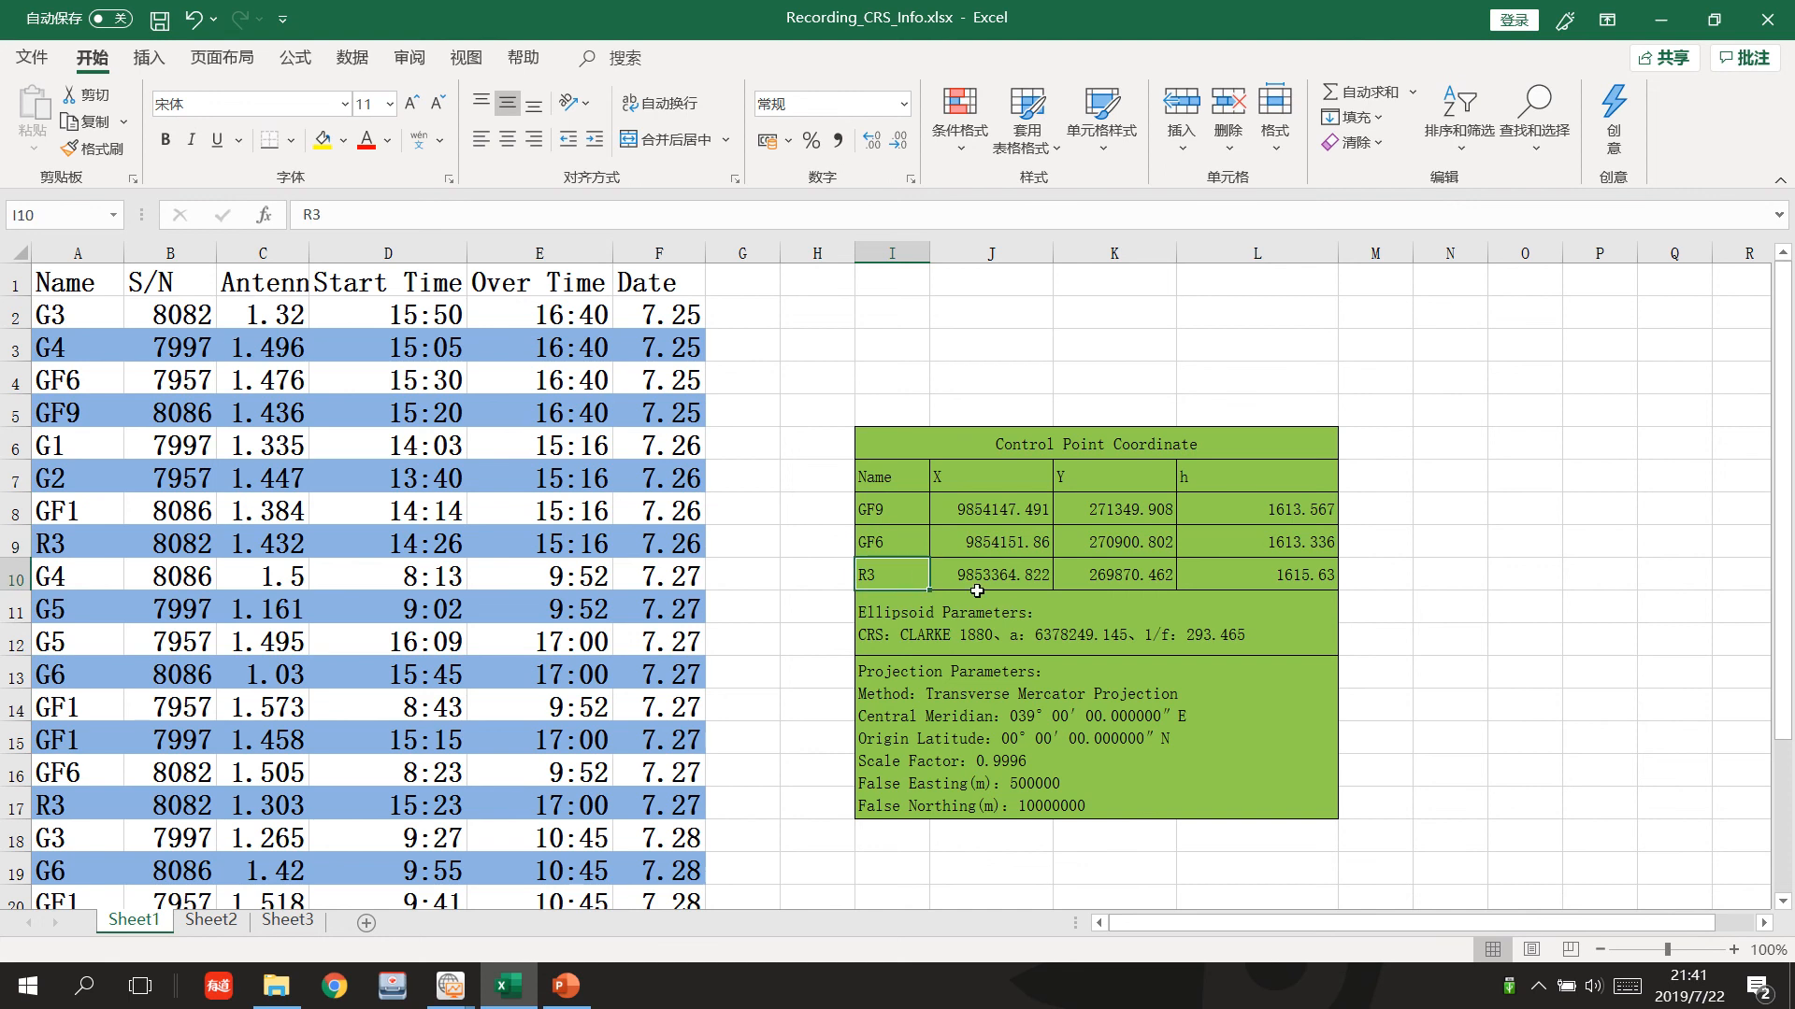
click(890, 542)
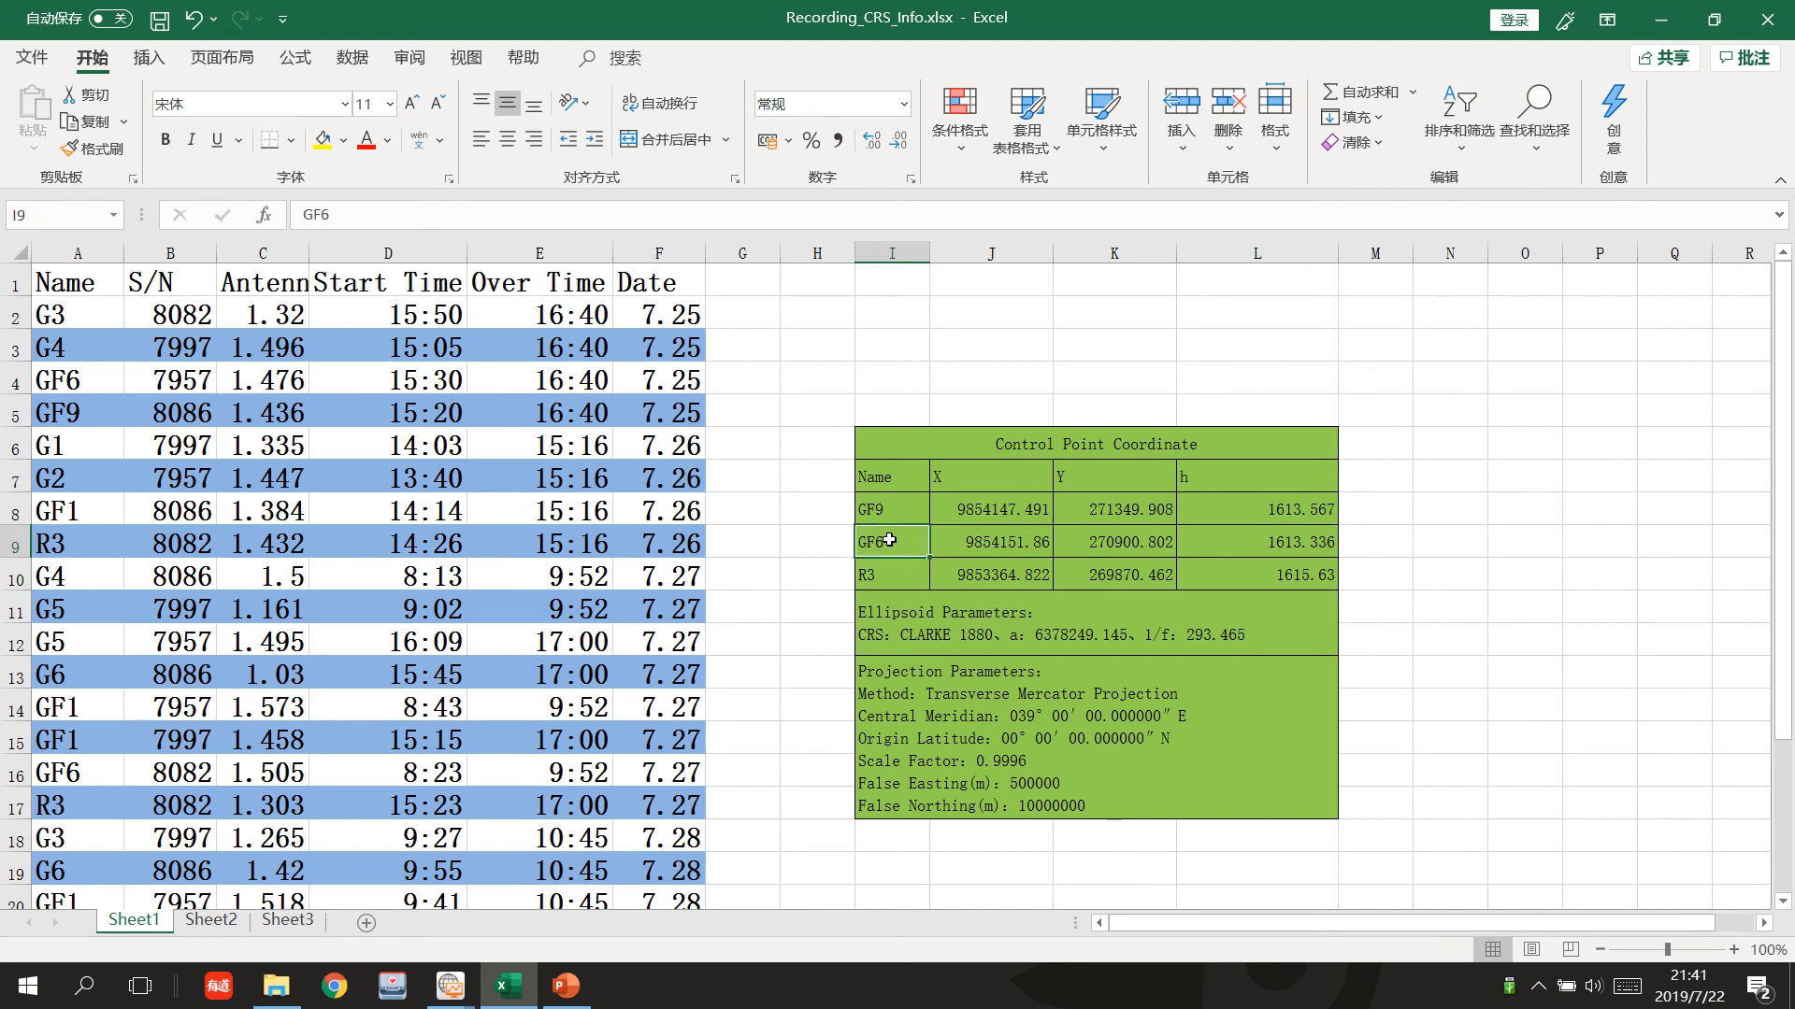
click(893, 570)
click(911, 549)
click(934, 581)
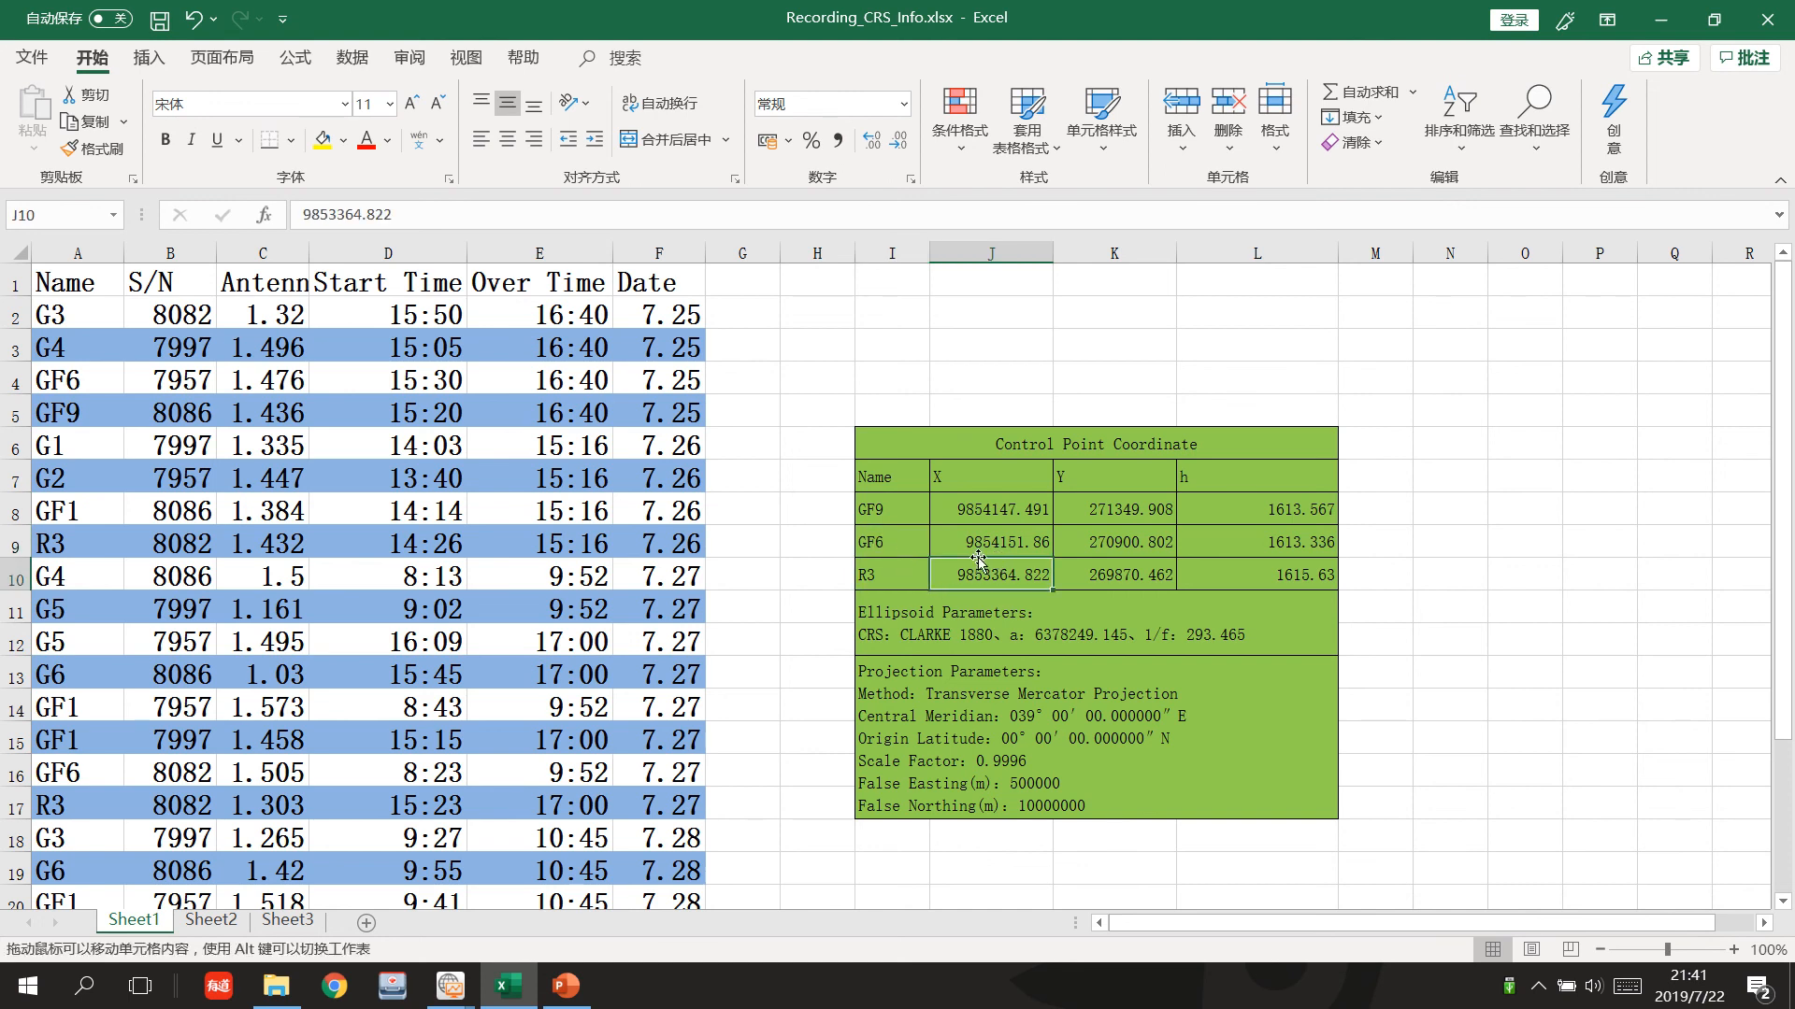
click(921, 549)
click(934, 547)
click(920, 580)
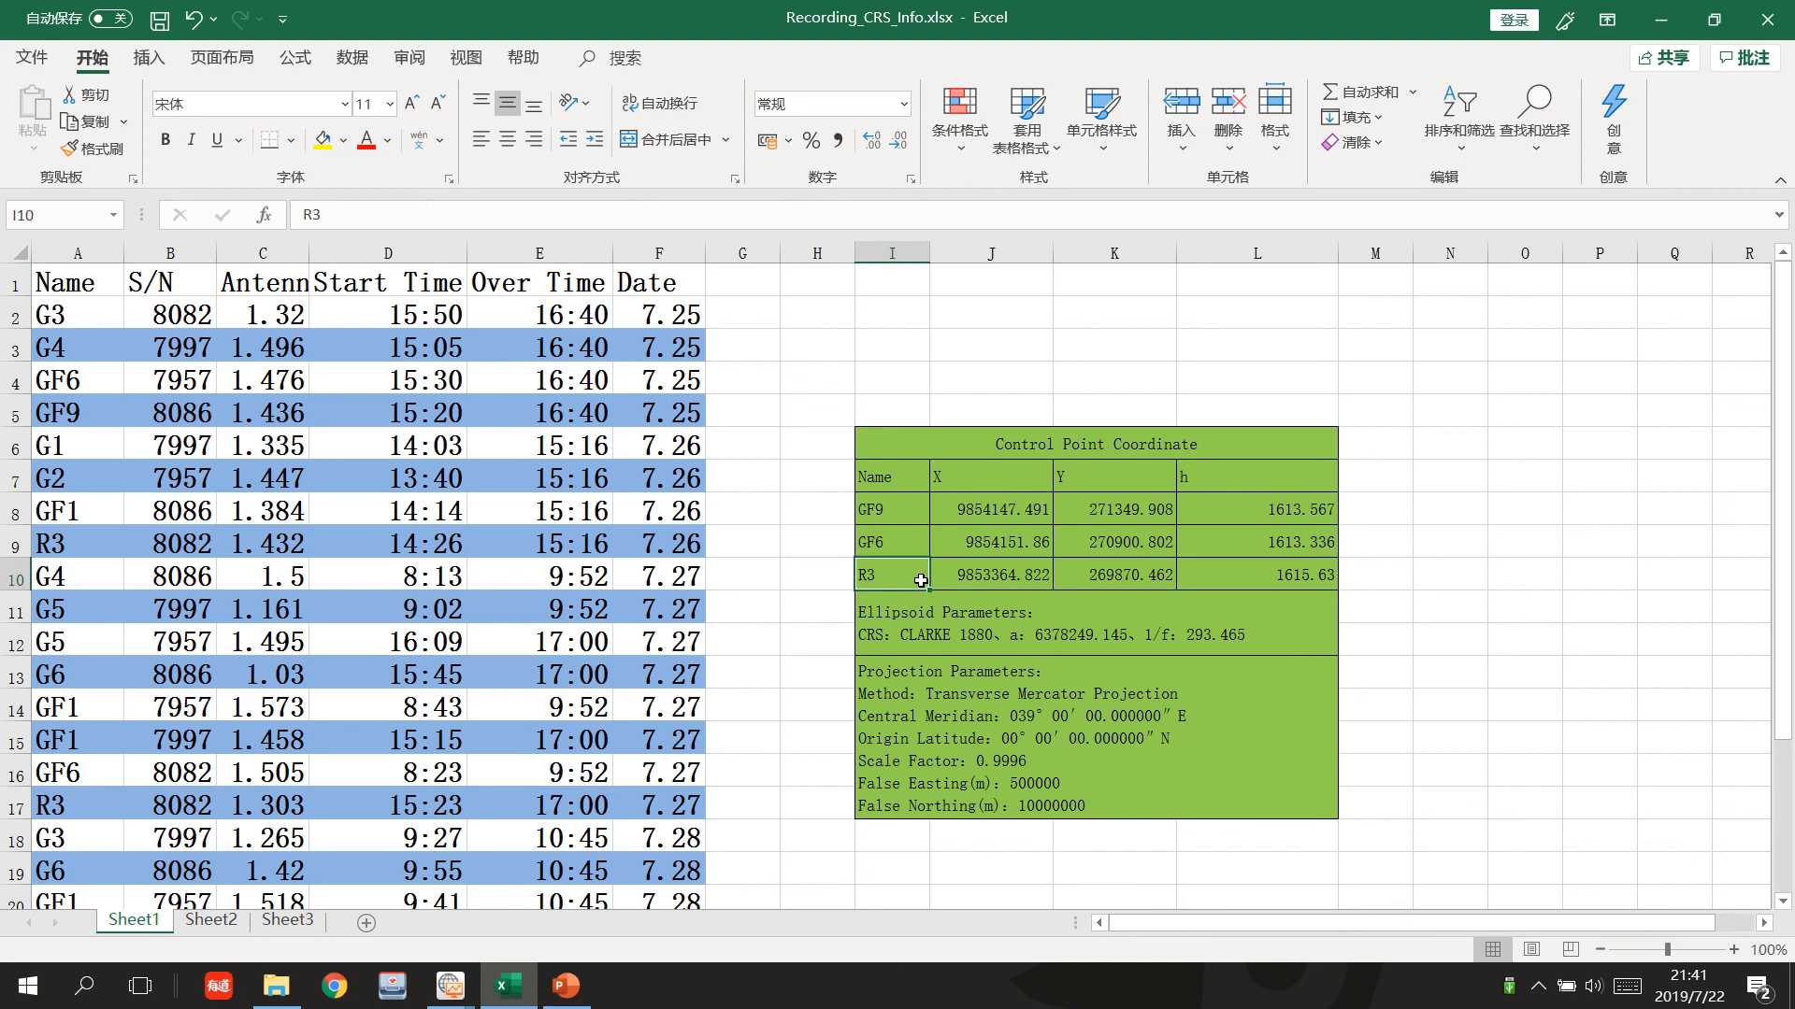
click(903, 512)
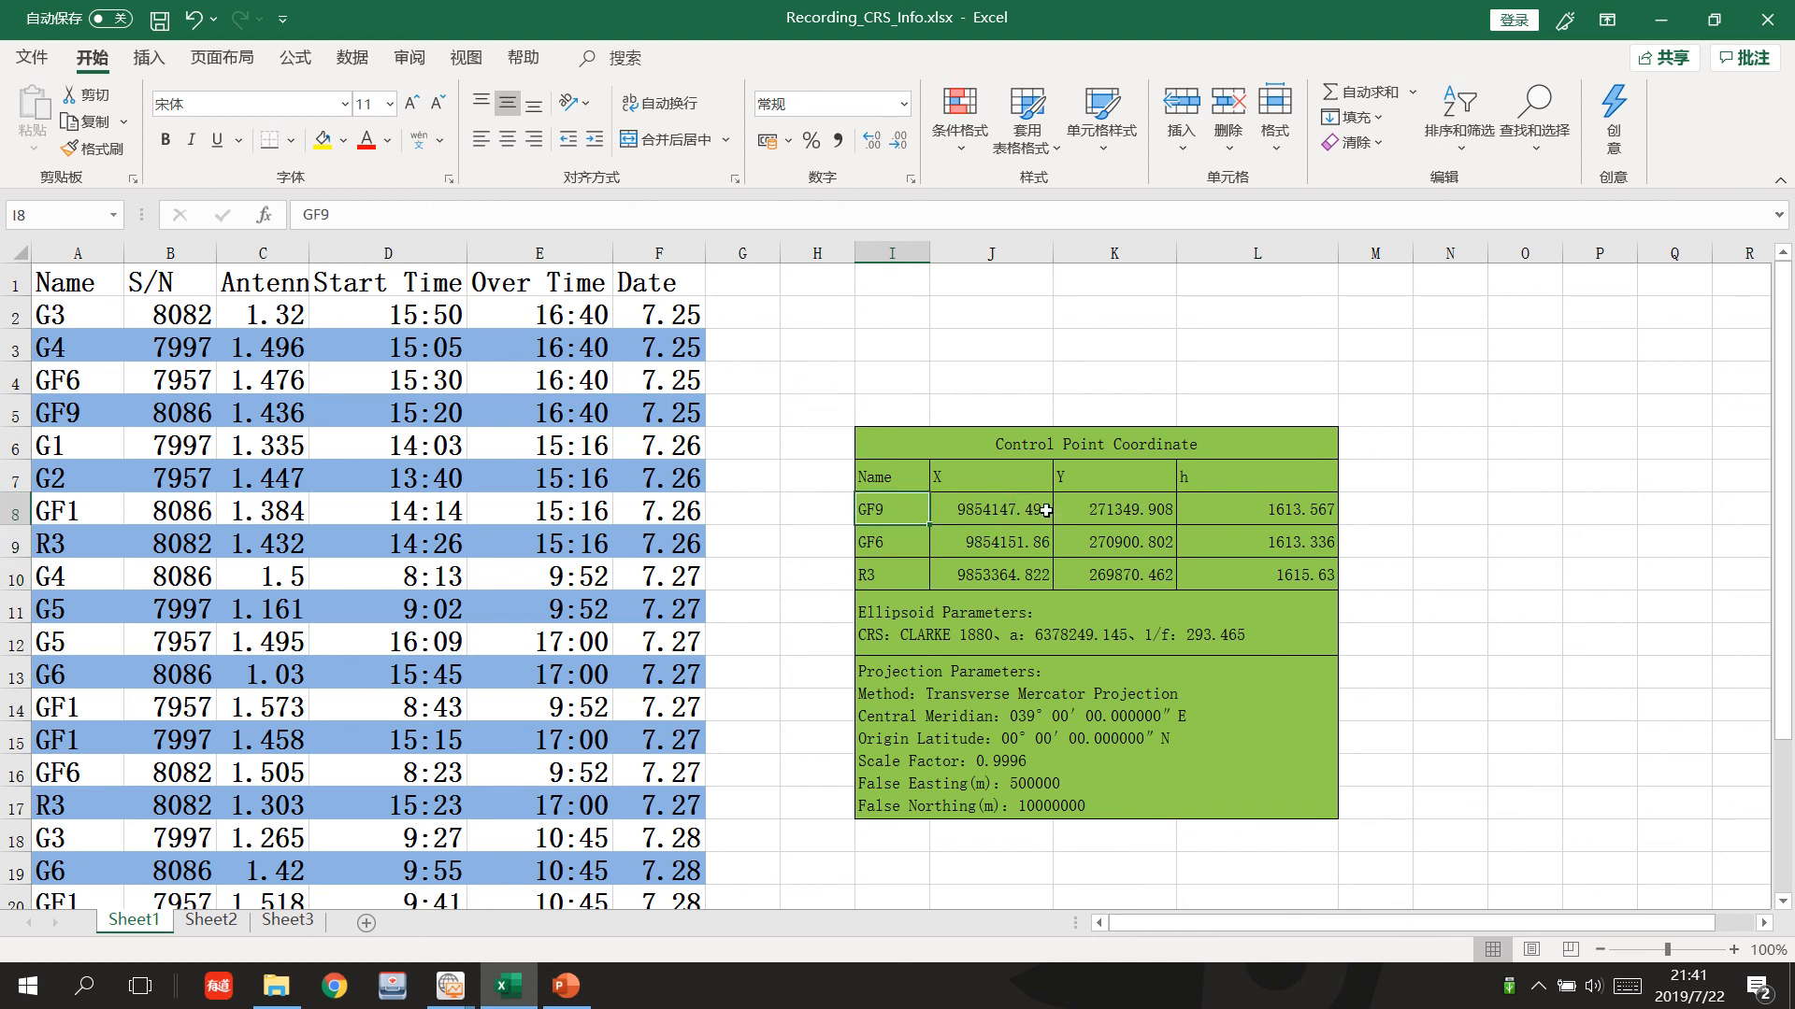
click(900, 542)
click(905, 579)
click(894, 550)
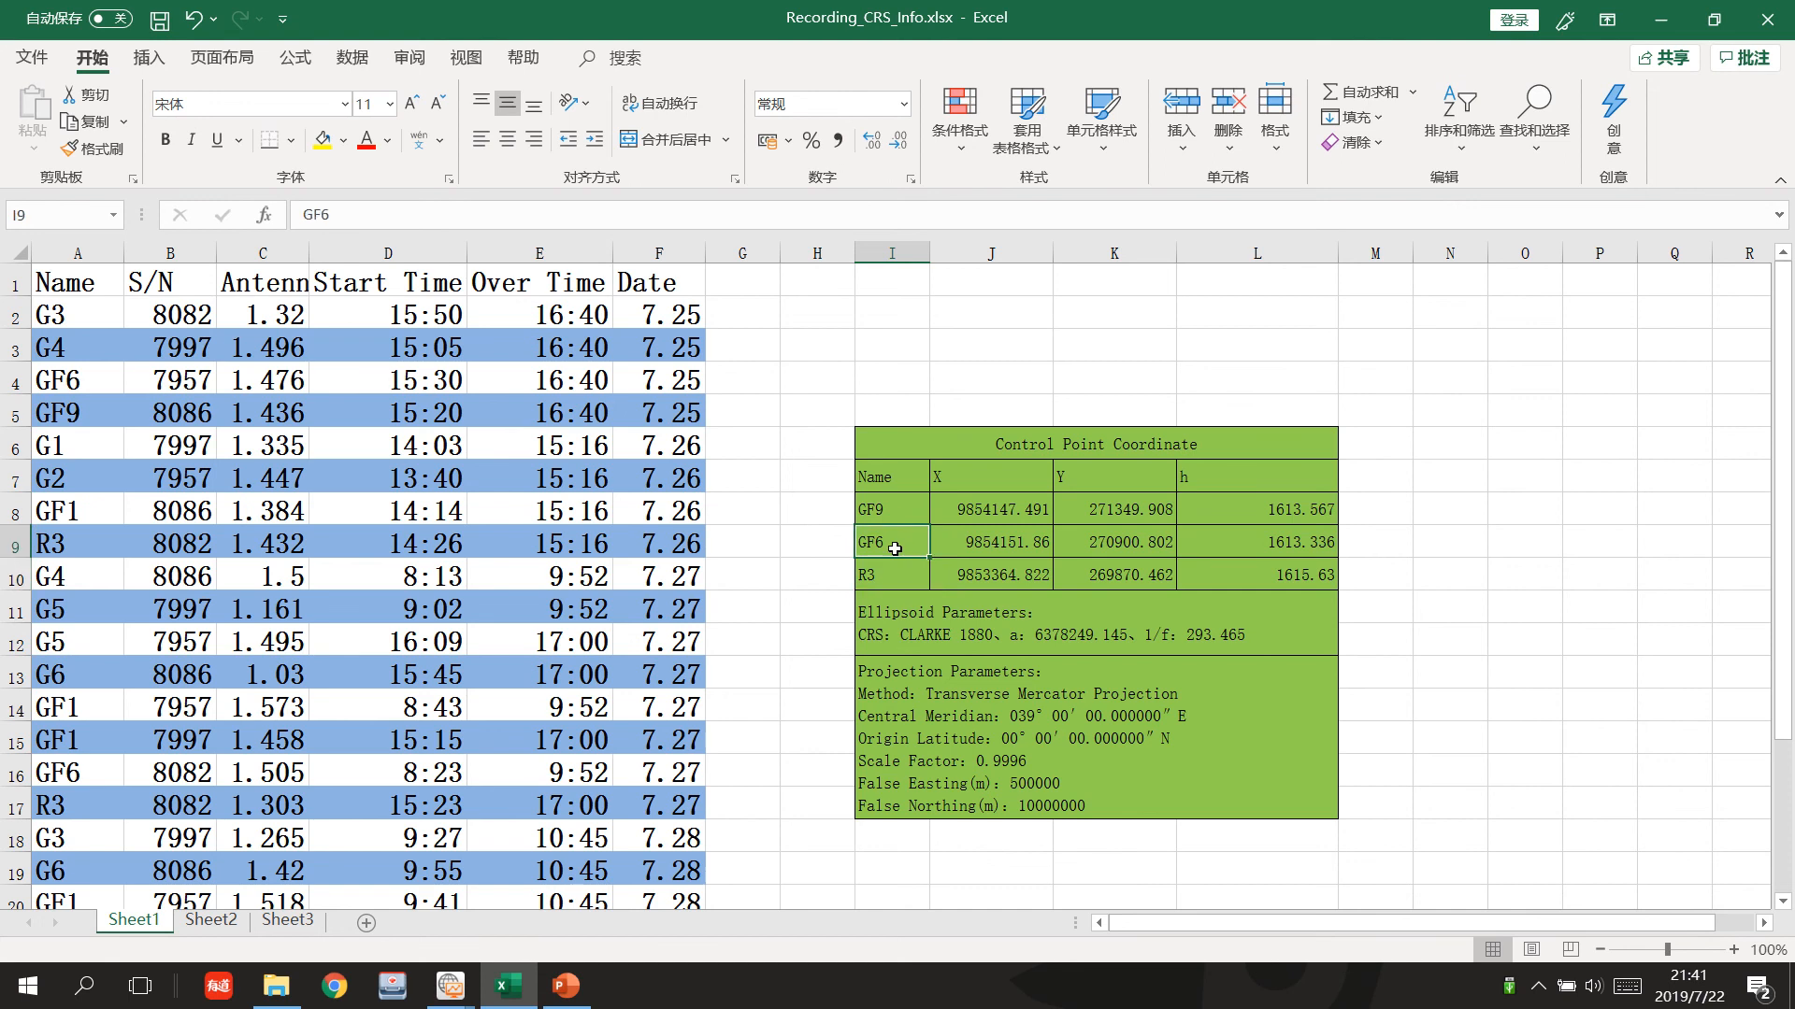
click(898, 576)
click(894, 550)
click(889, 574)
click(896, 550)
click(896, 571)
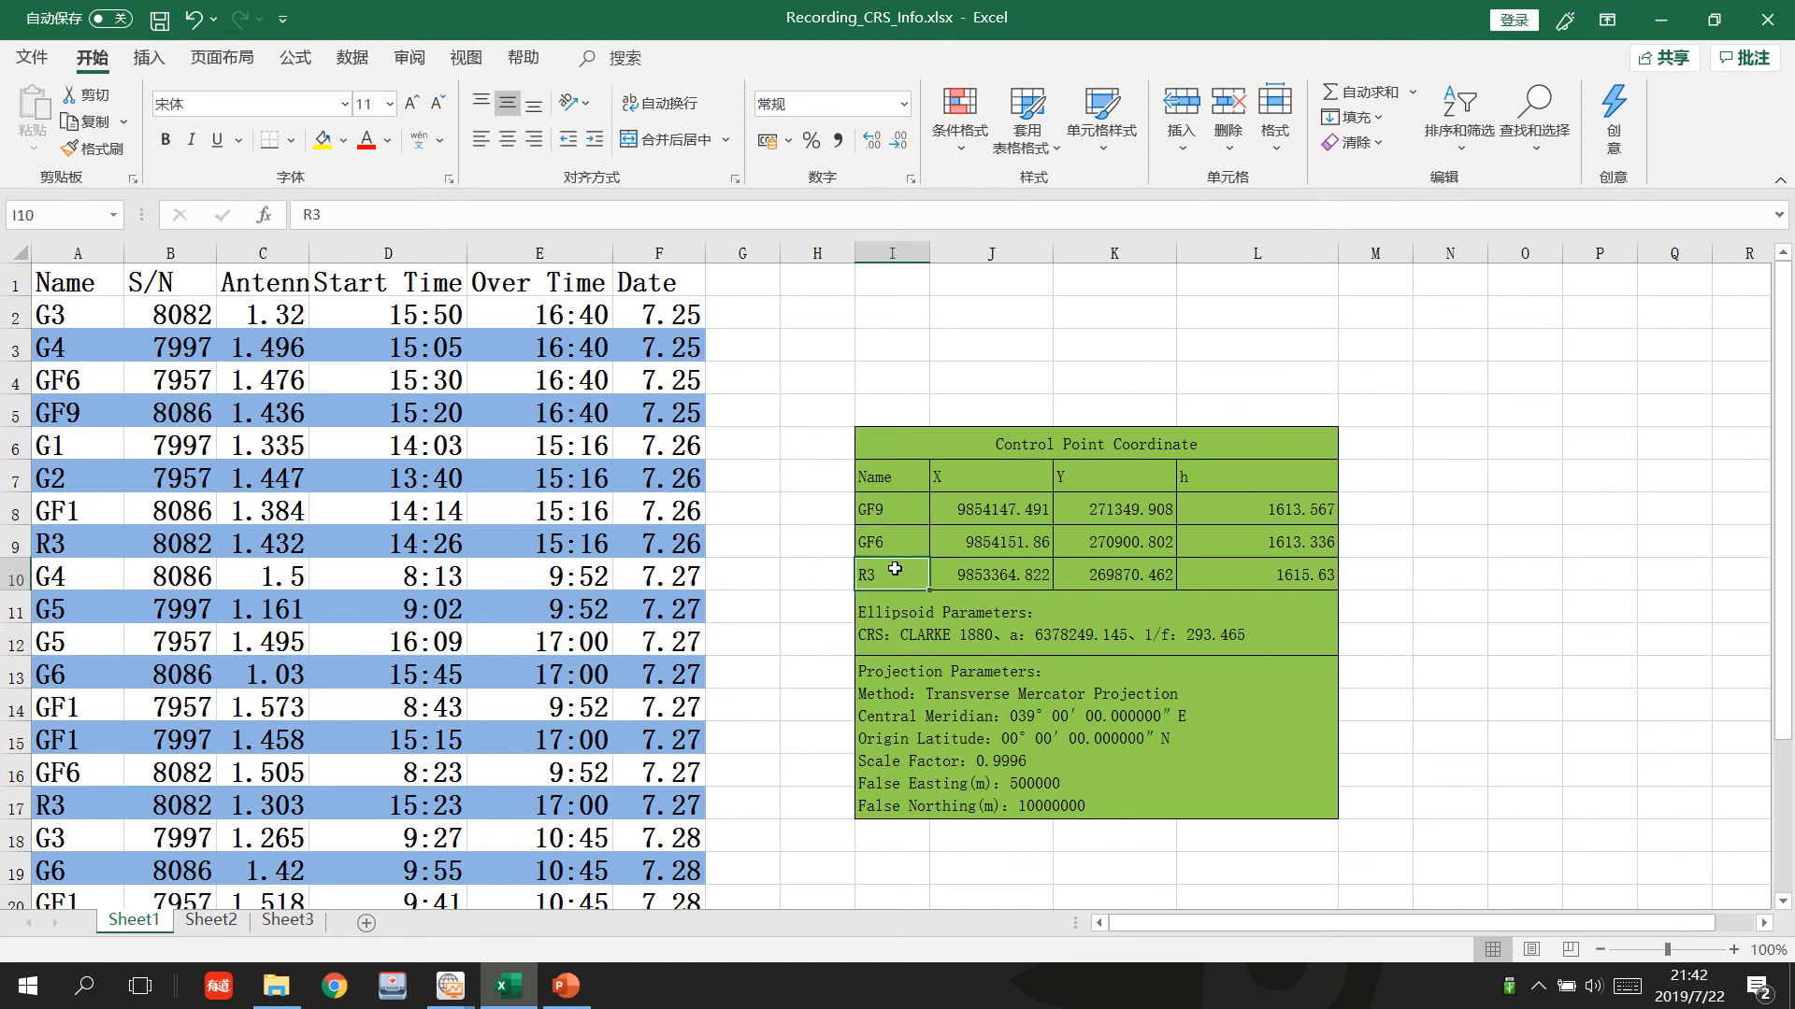
click(901, 546)
click(896, 581)
click(901, 543)
click(879, 574)
click(880, 548)
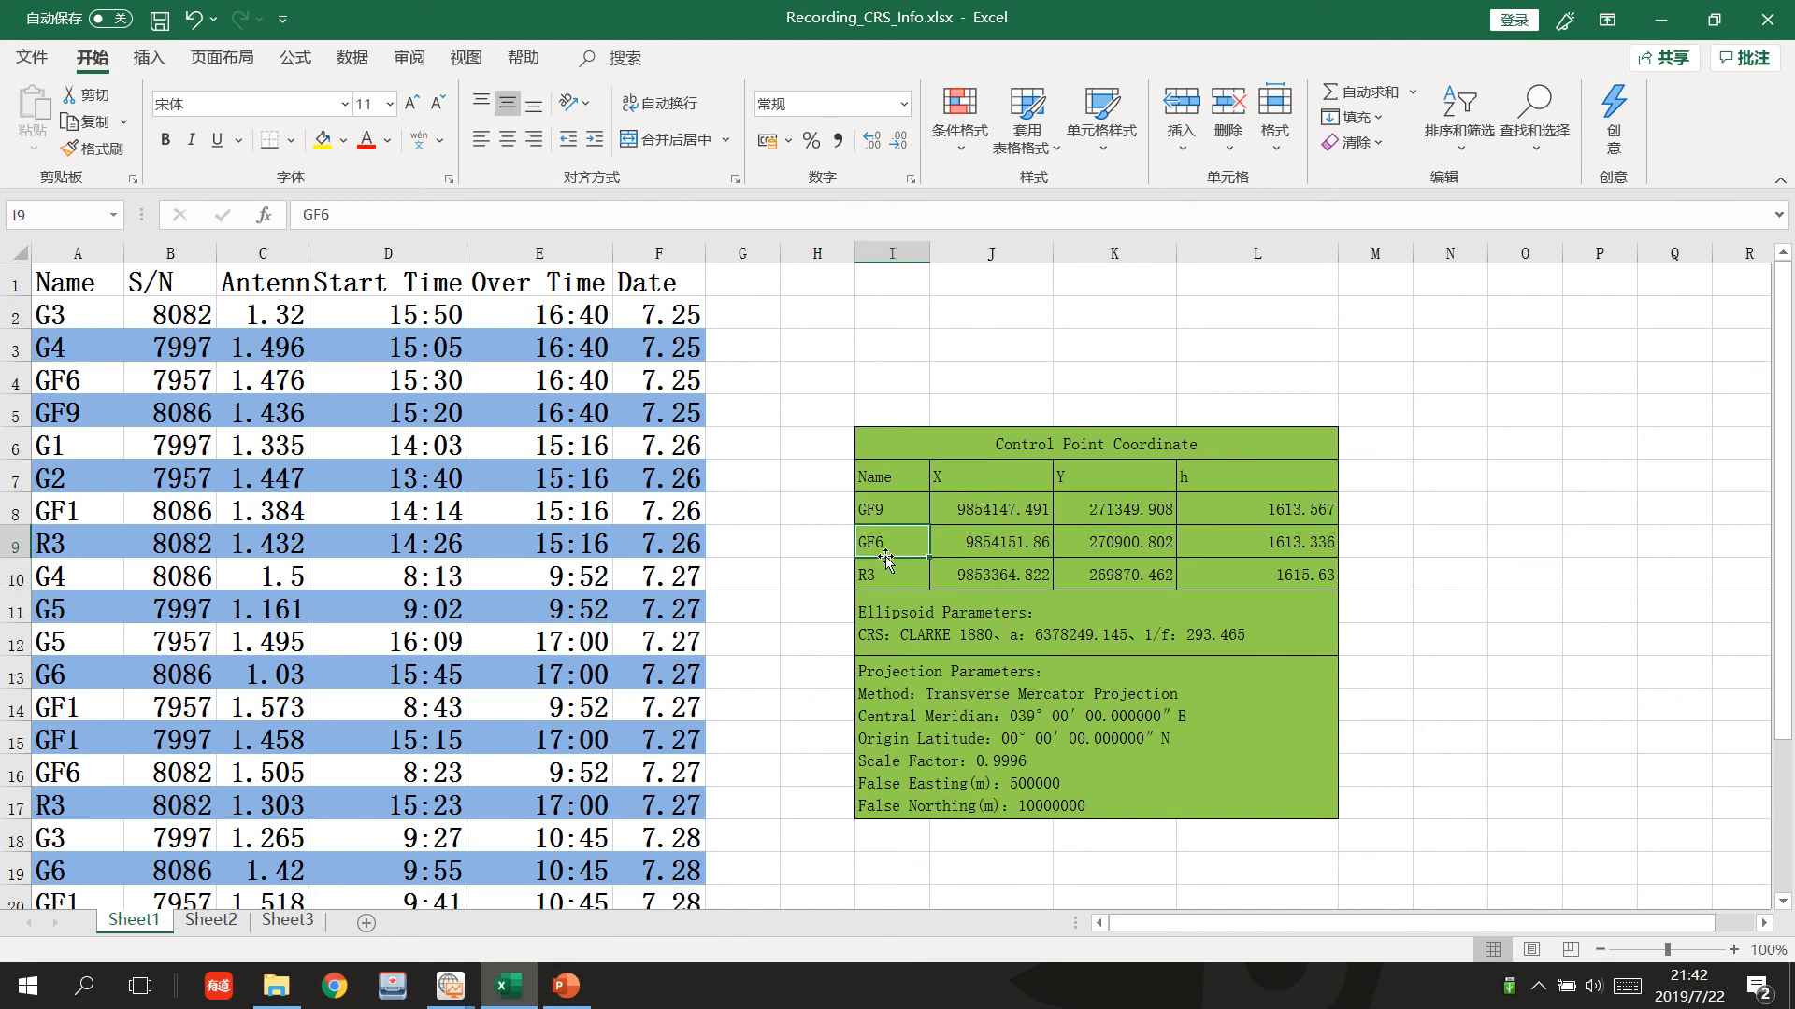
click(1660, 19)
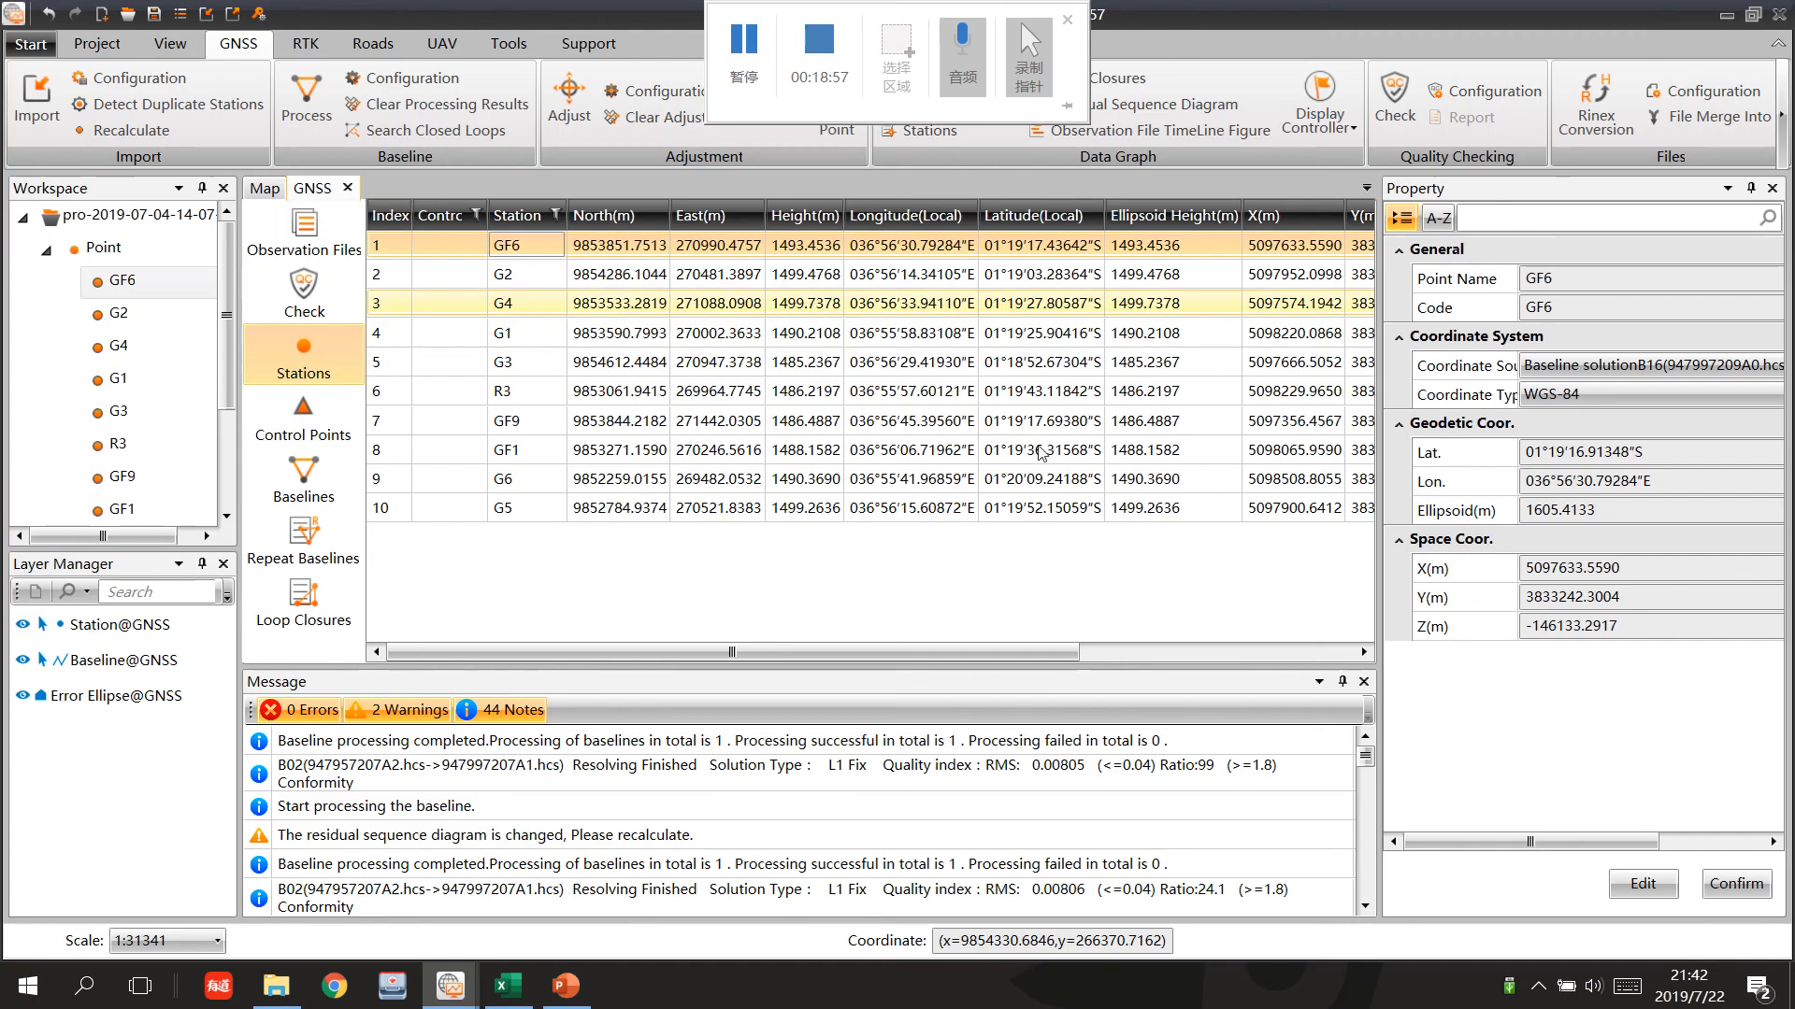
Convert stations GF6 and R3 to control points and show the control point list.
right_click(474, 252)
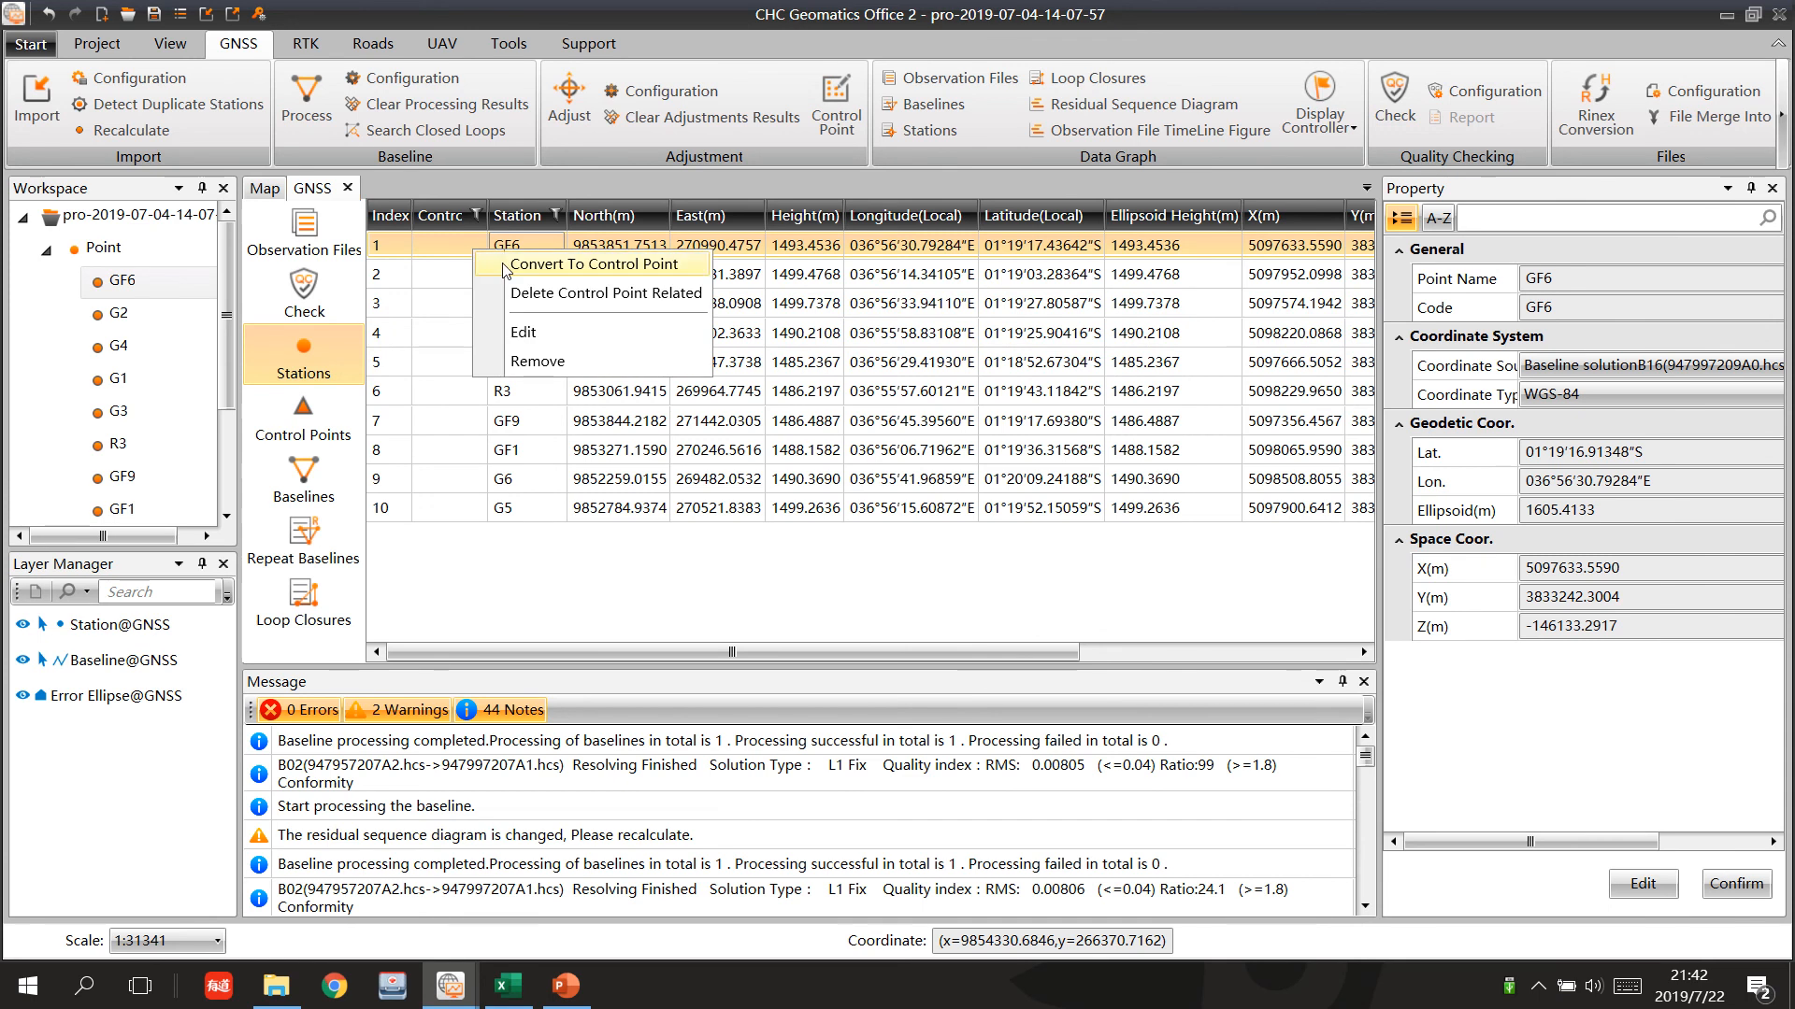
click(632, 266)
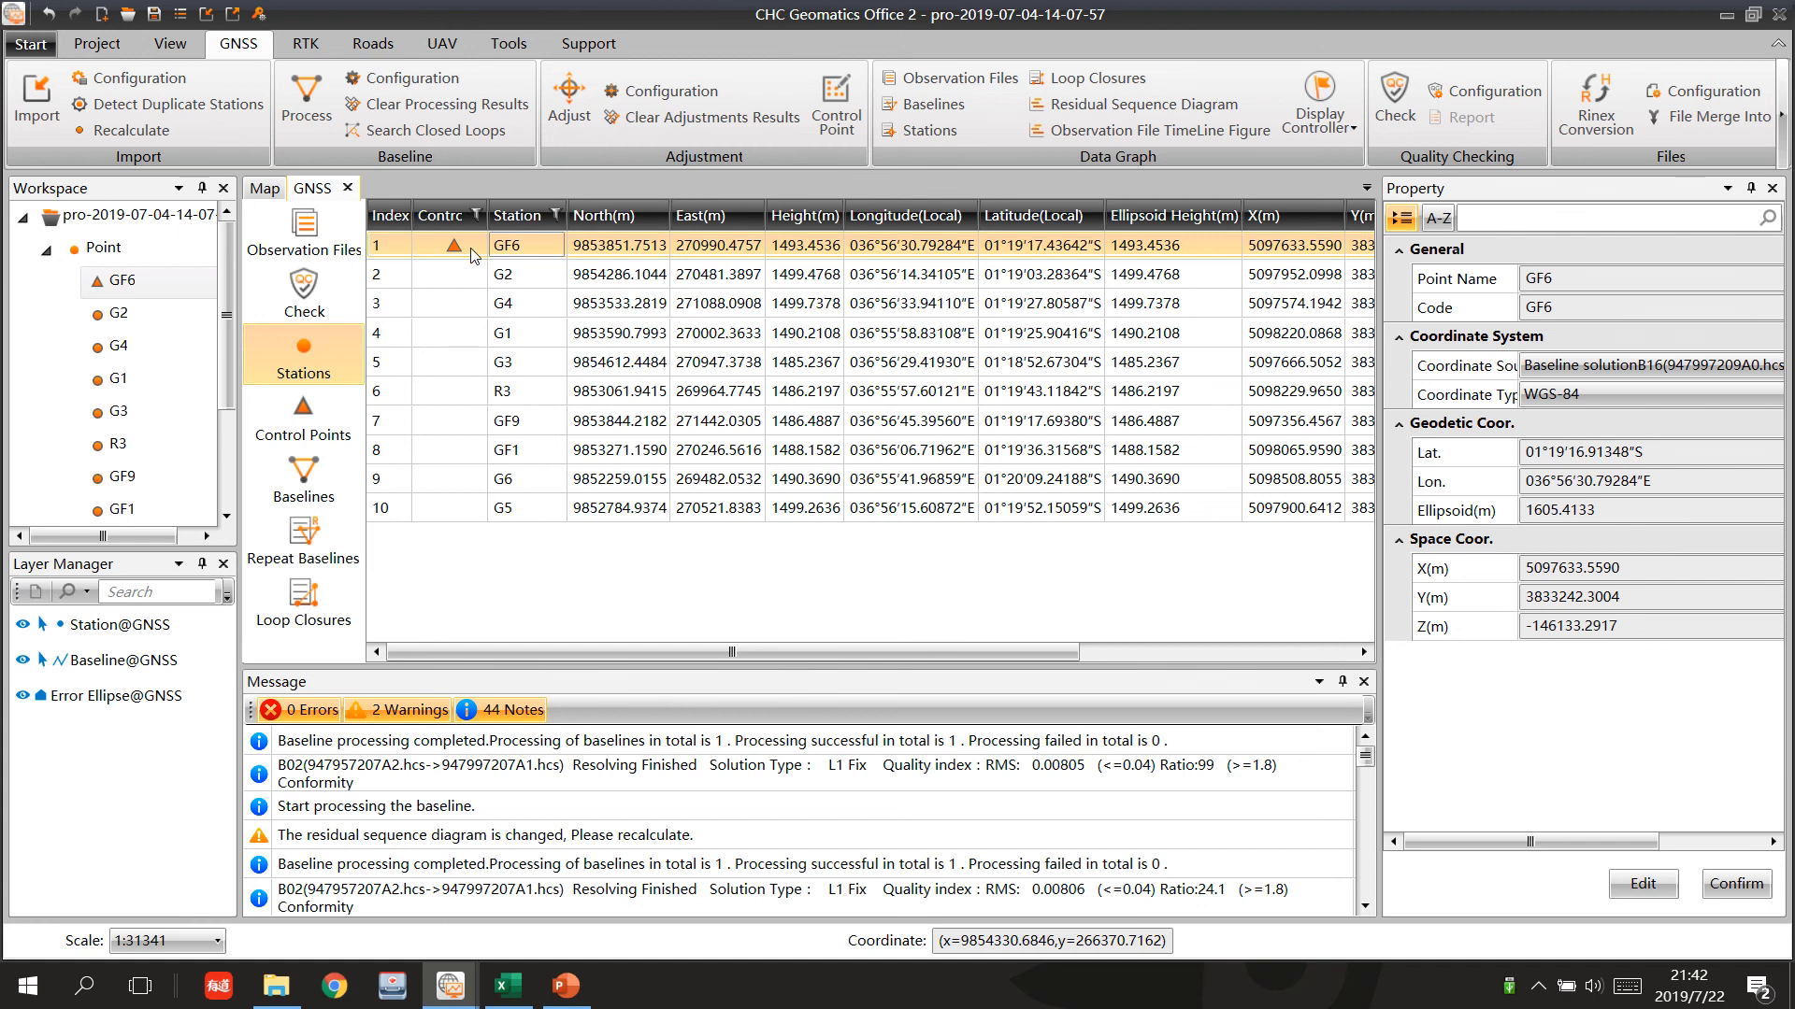
click(507, 986)
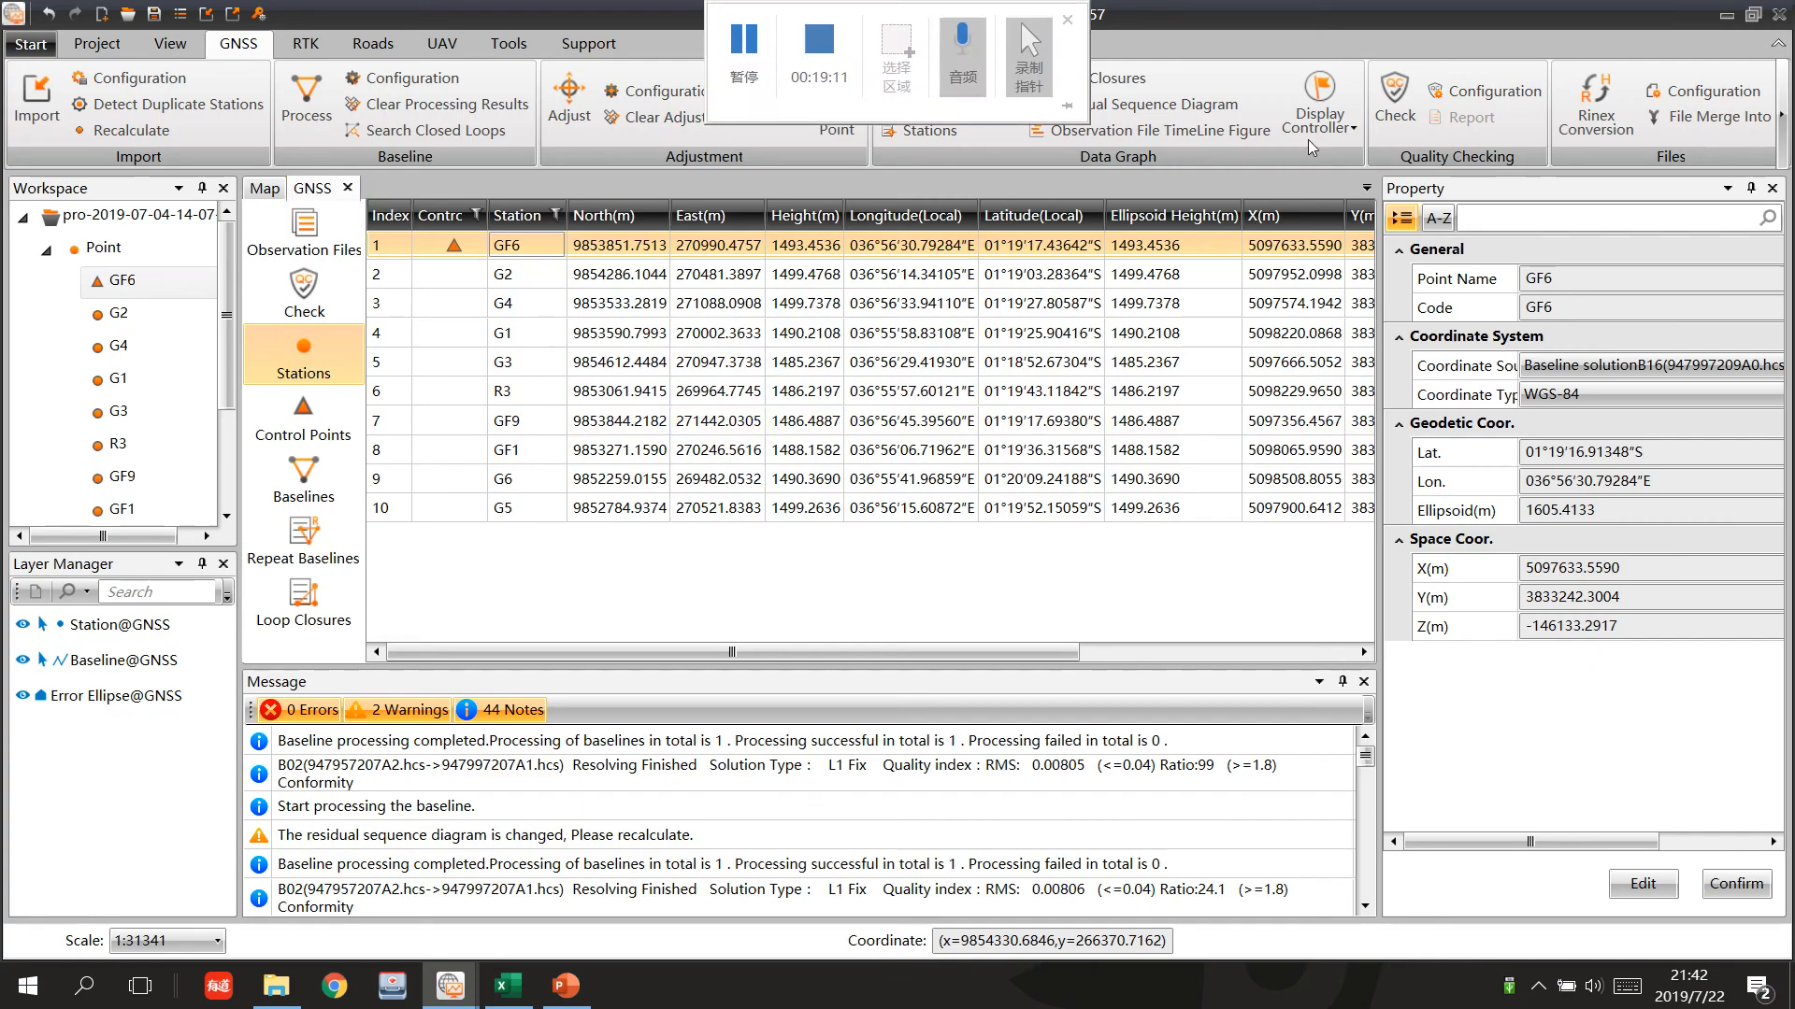
right_click(502, 398)
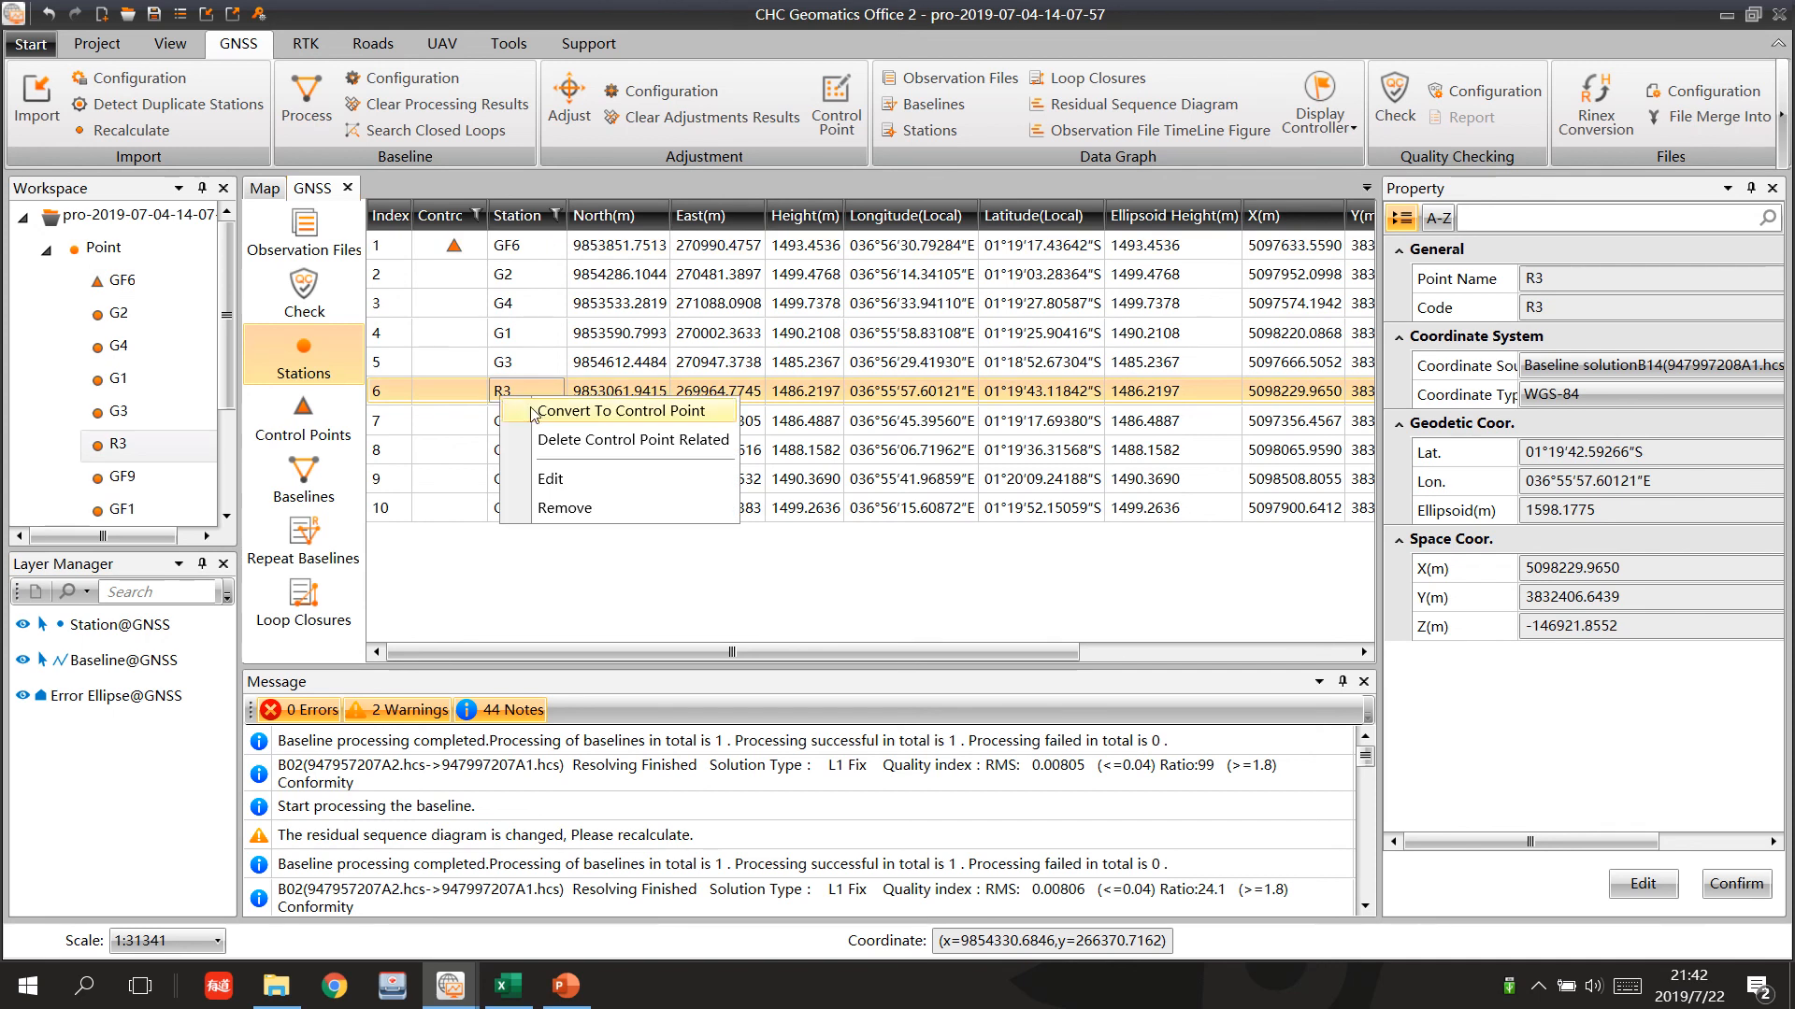
click(534, 413)
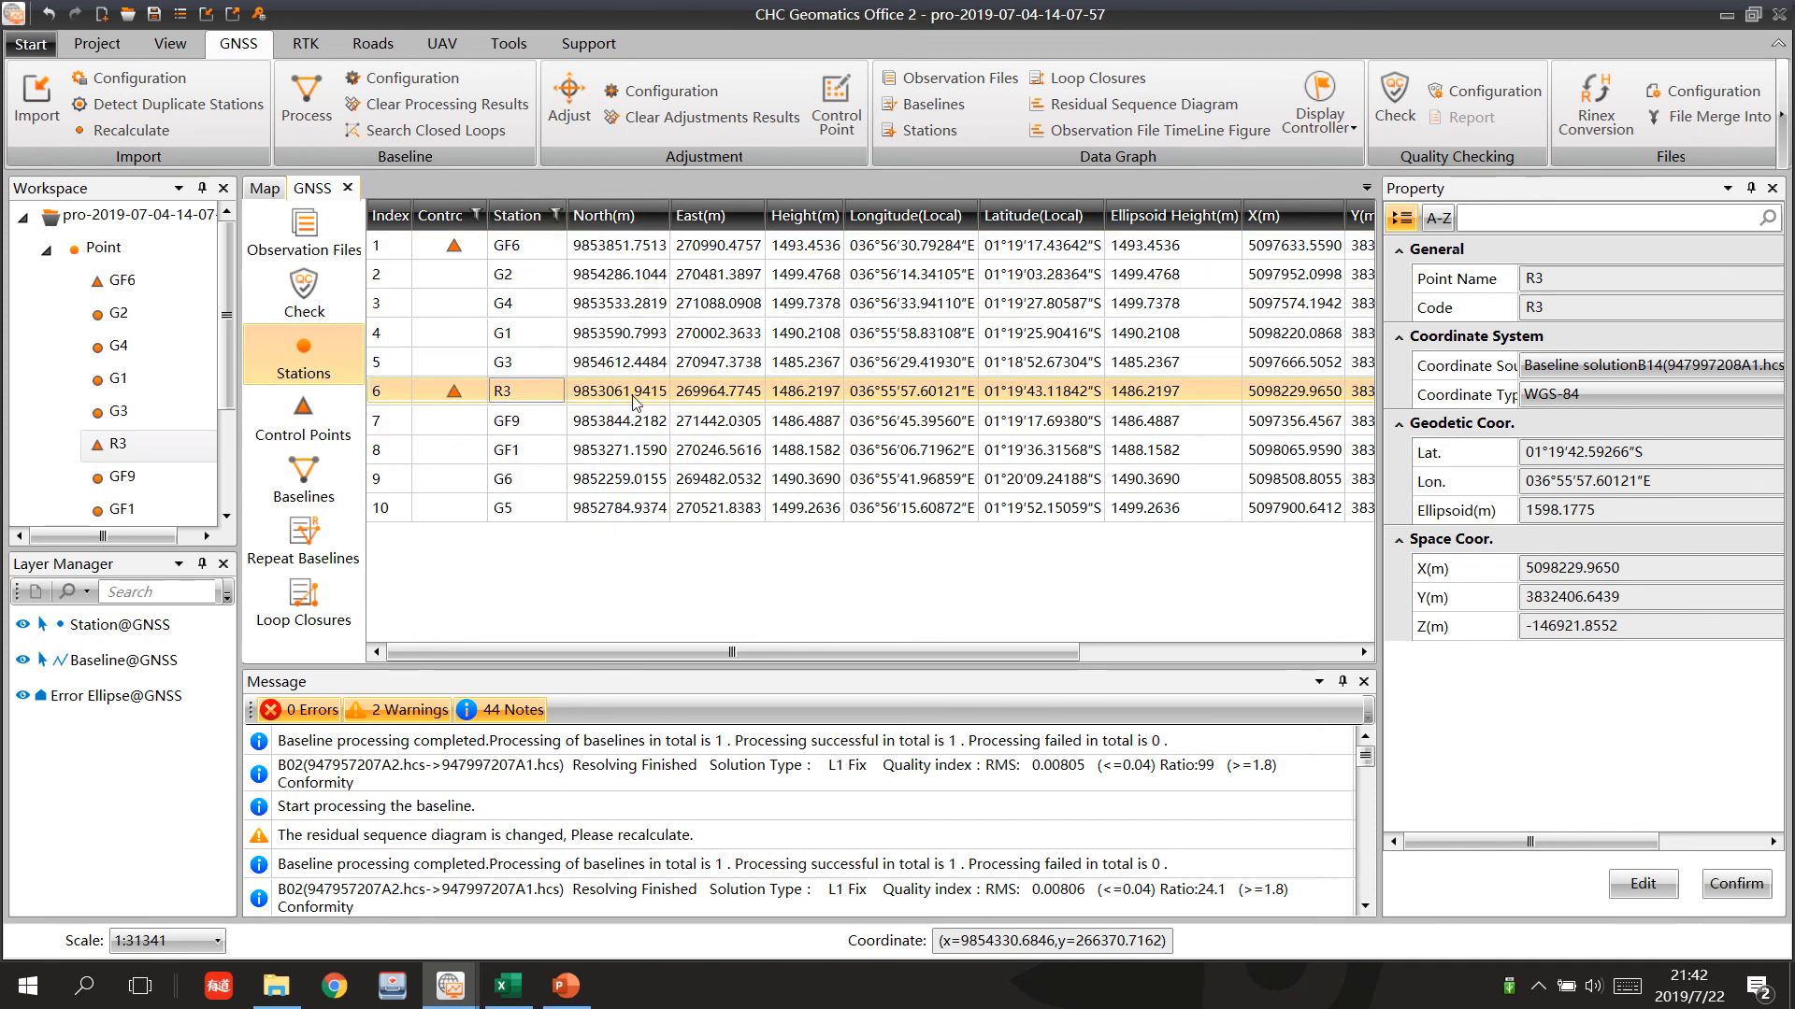
click(307, 416)
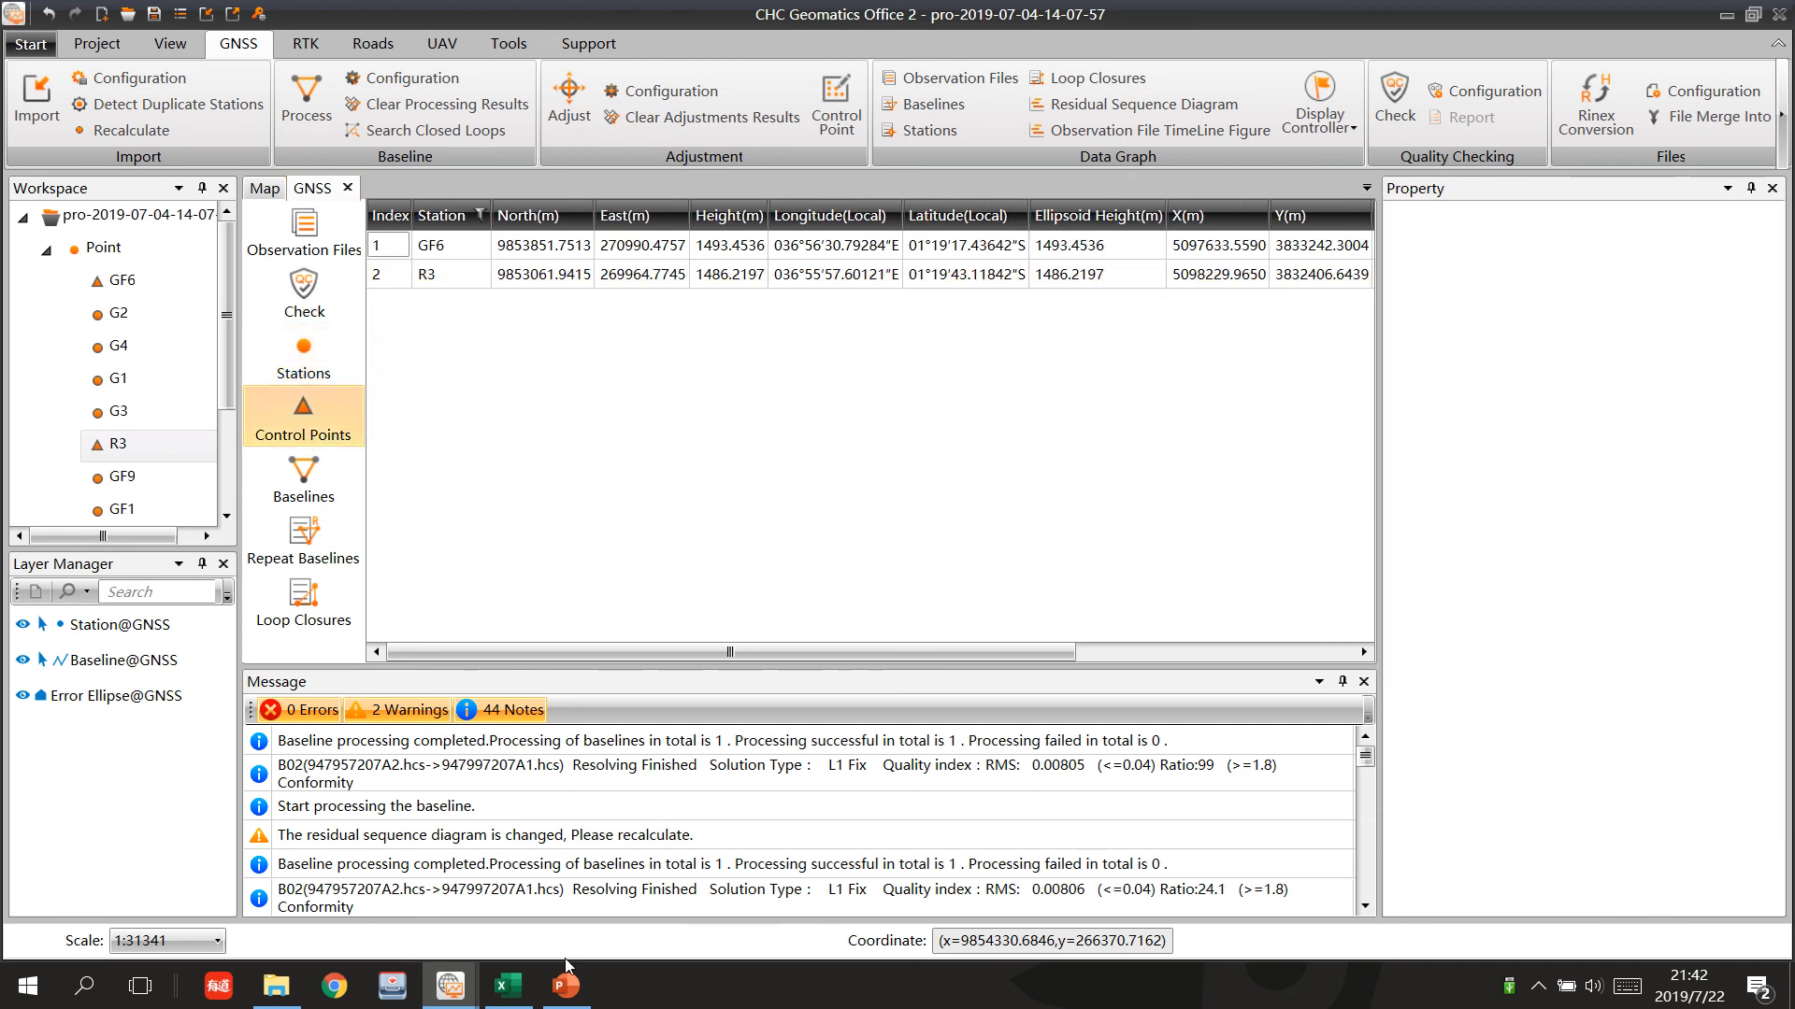
Switch to Excel and look up the known X, Y and h coordinates of control point GF6.
click(507, 985)
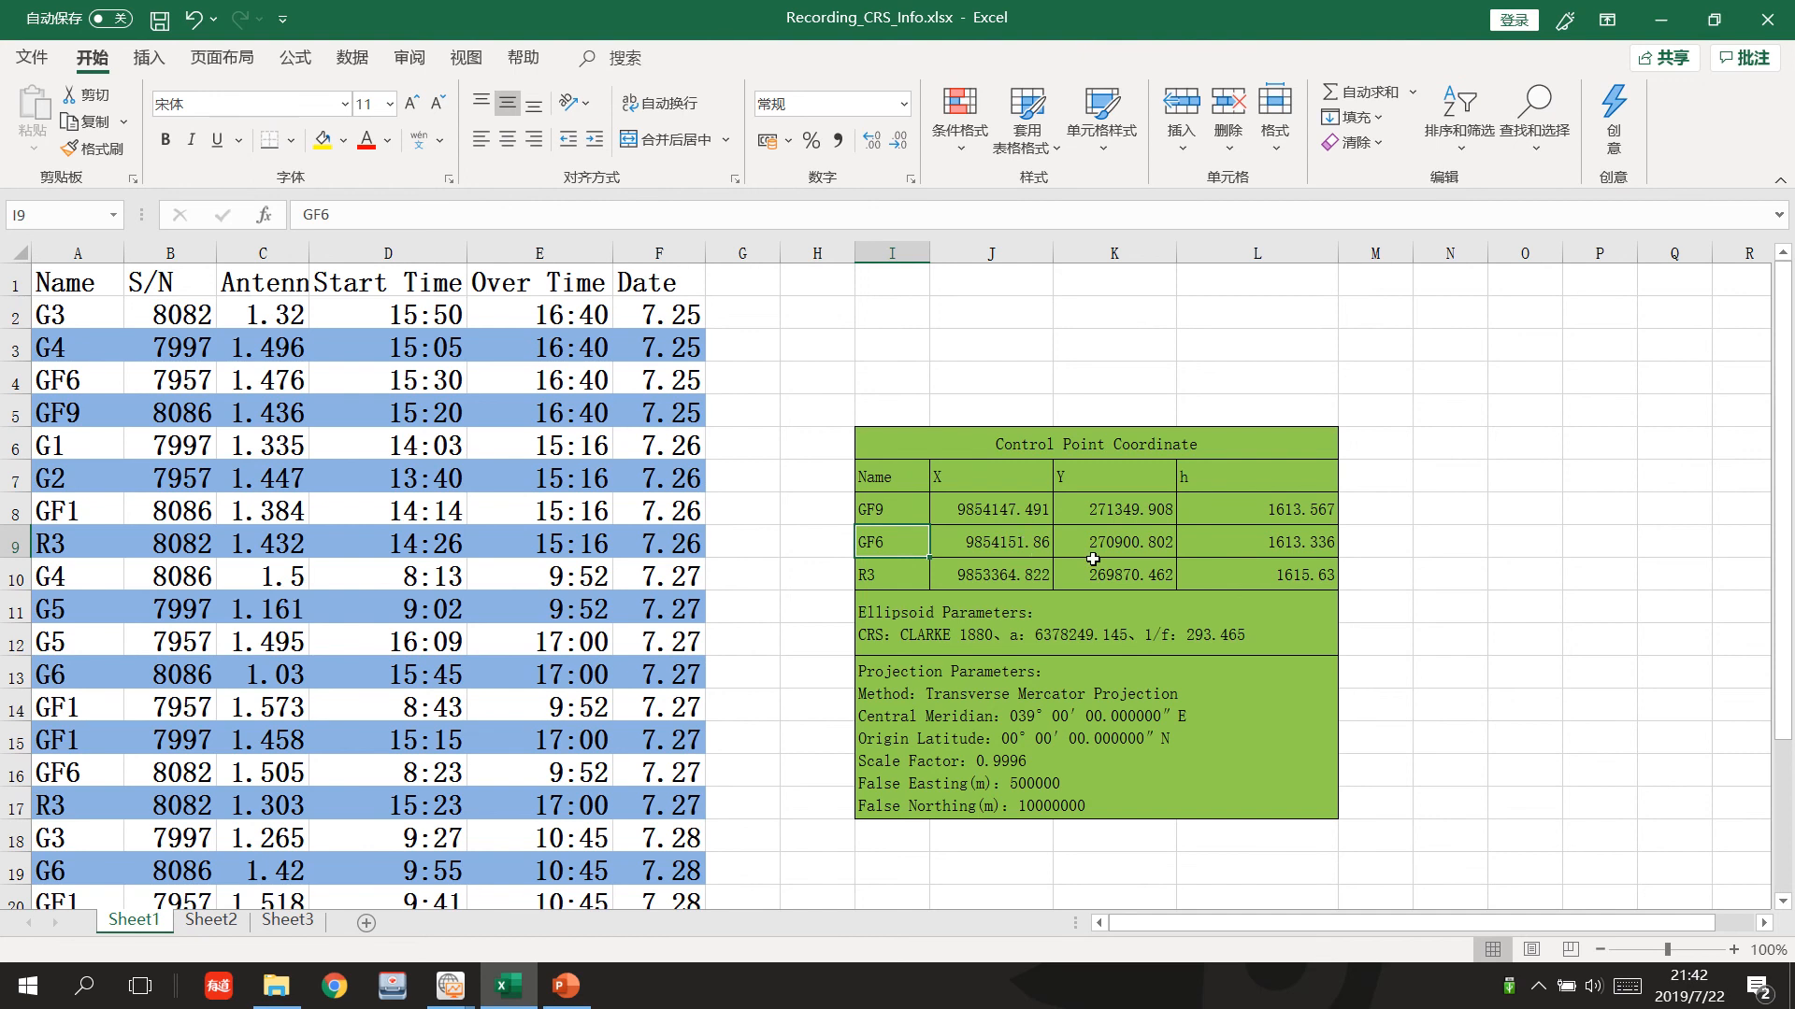
click(1028, 551)
click(1220, 547)
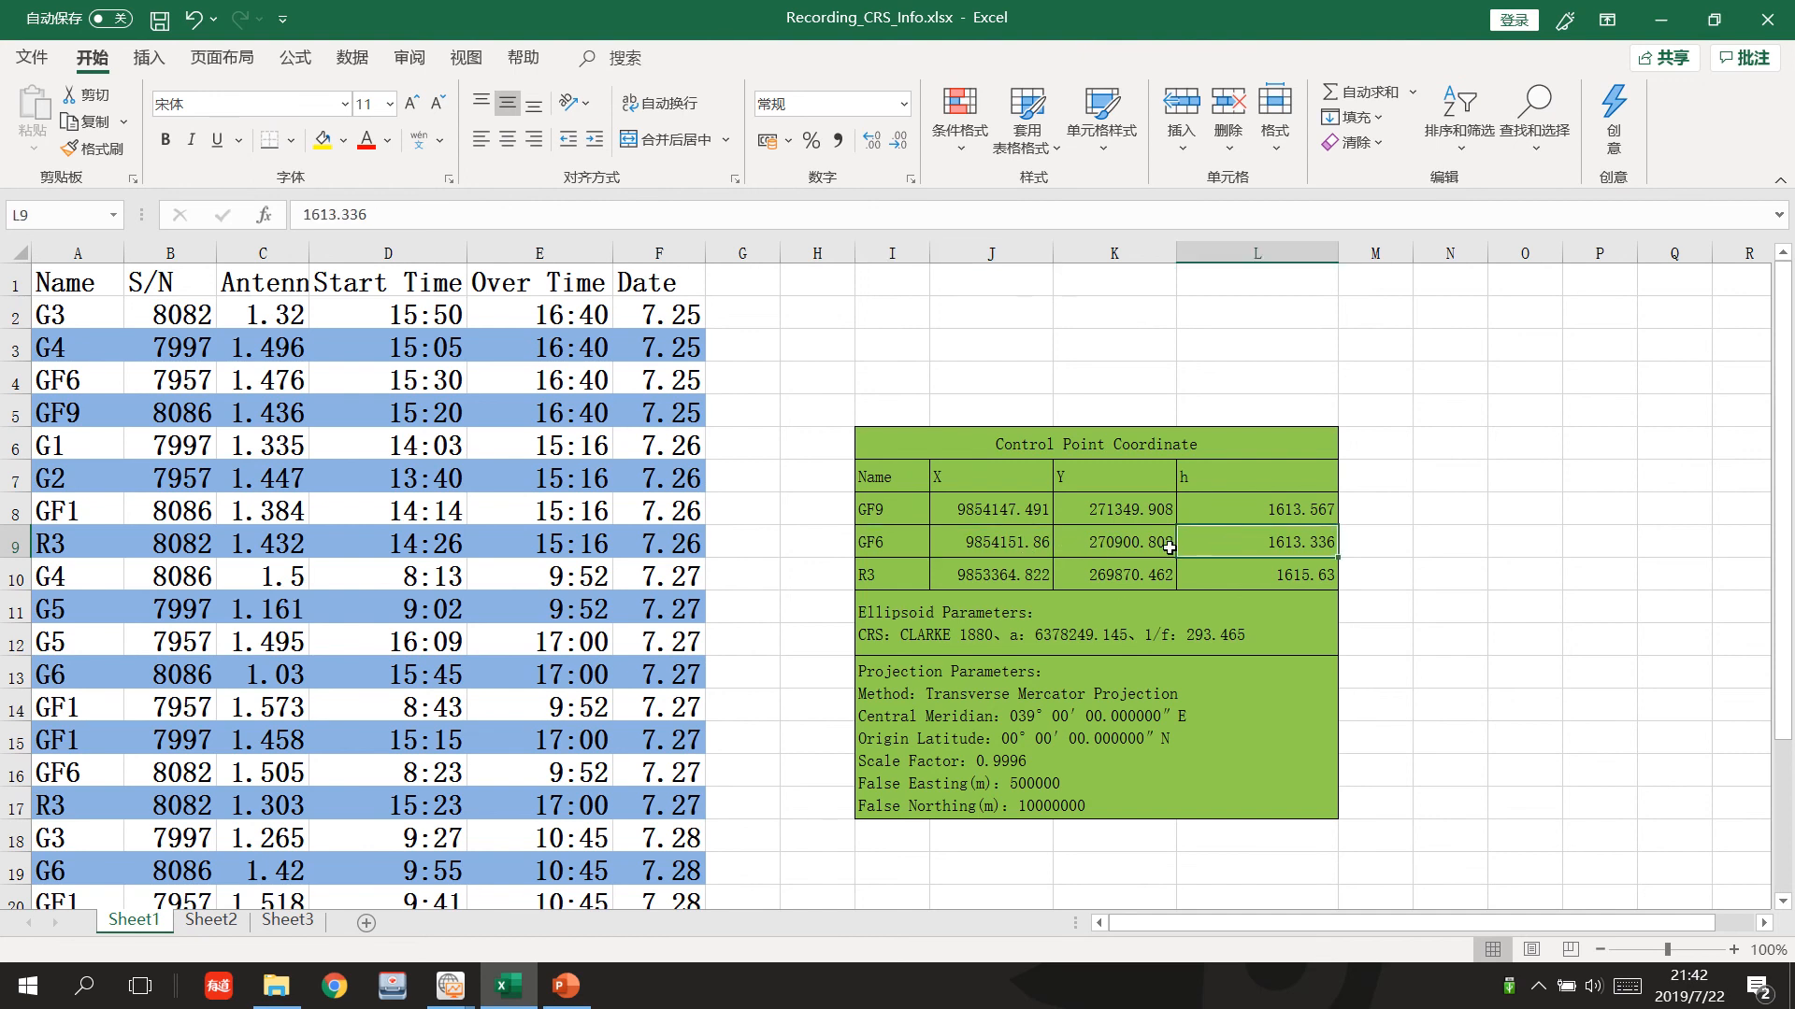
click(1023, 550)
click(1073, 537)
click(1026, 541)
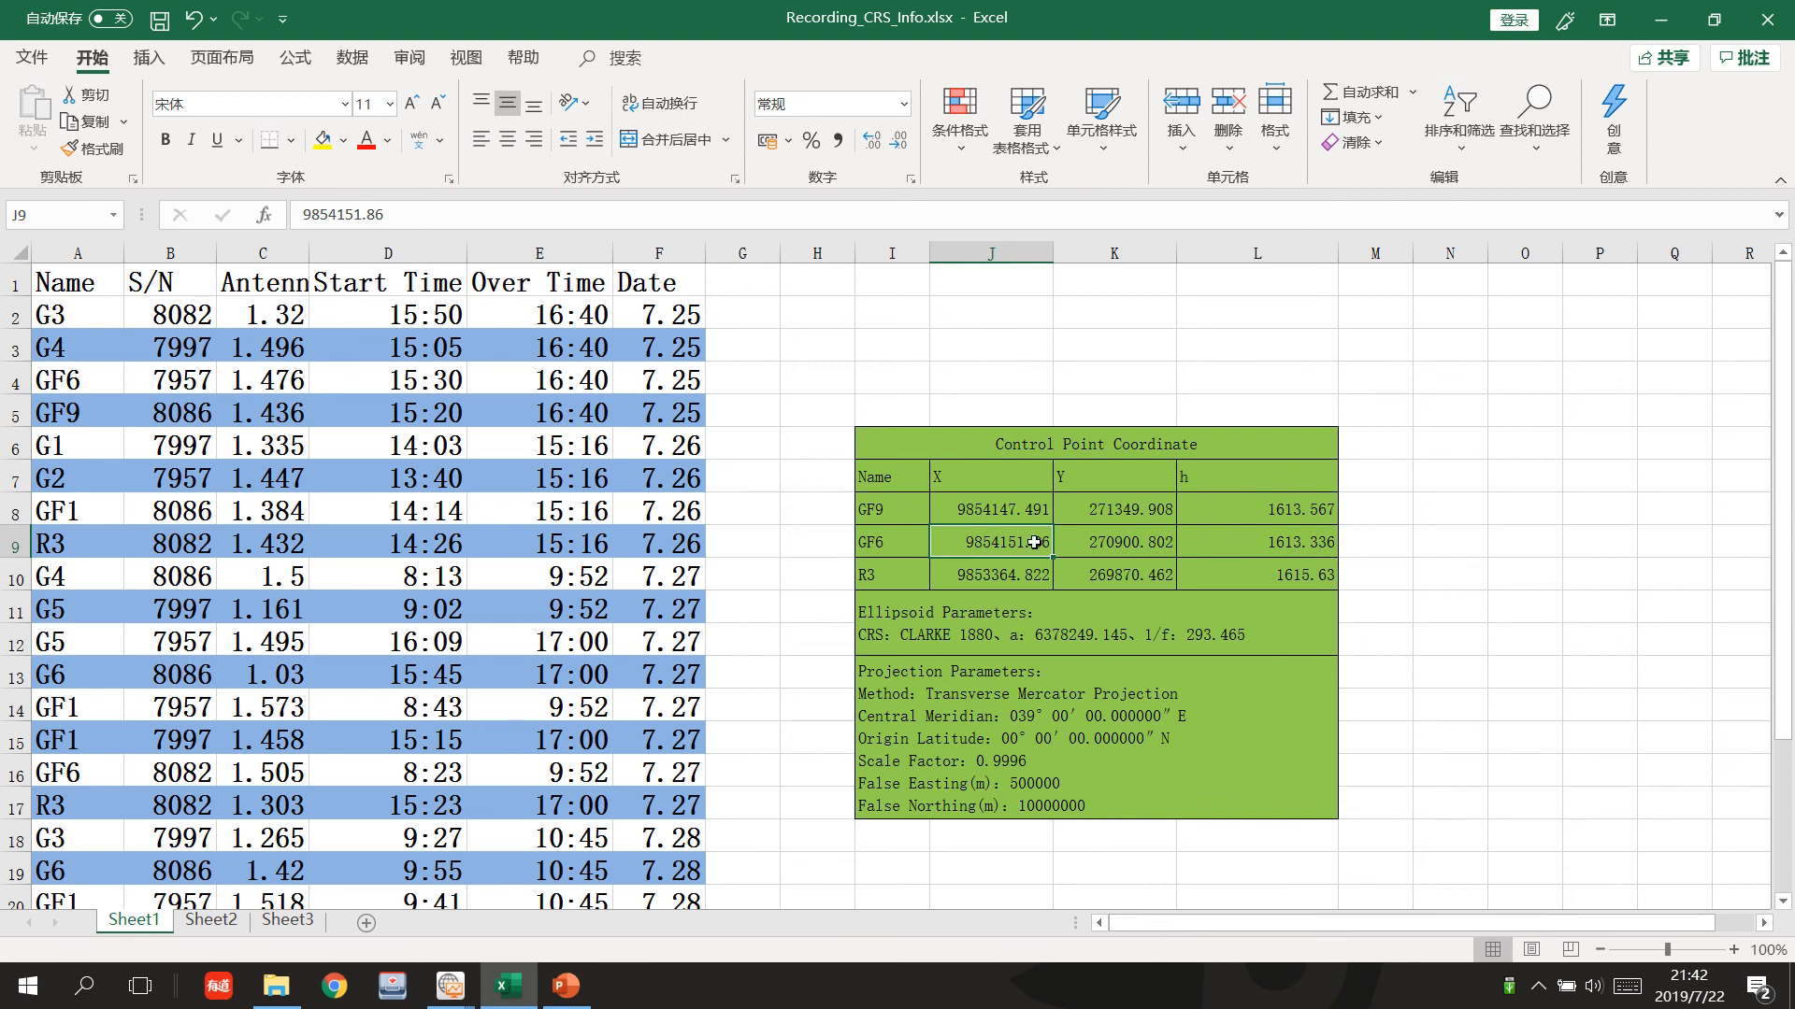
Copy GF6's X coordinate from Excel and set control point GF6's local North to 9854151.86 in CHC Geomatics Office.
key(ctrl+c)
click(1682, 28)
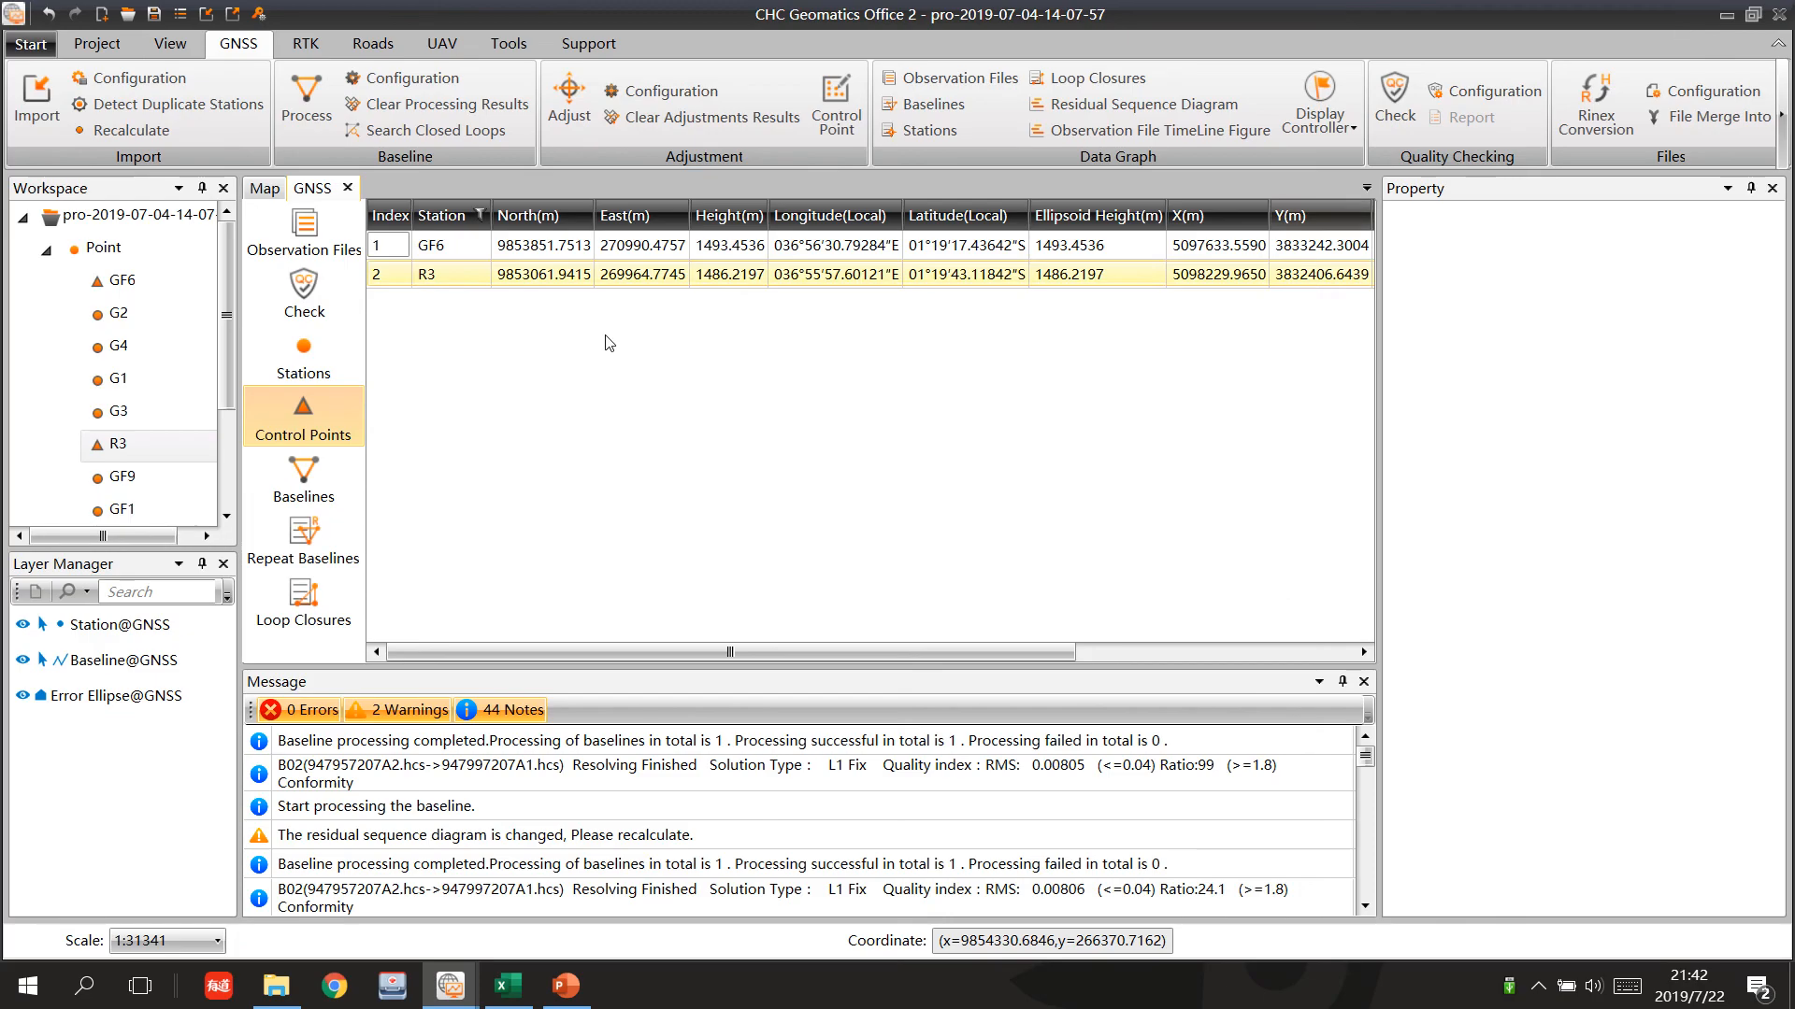
click(562, 252)
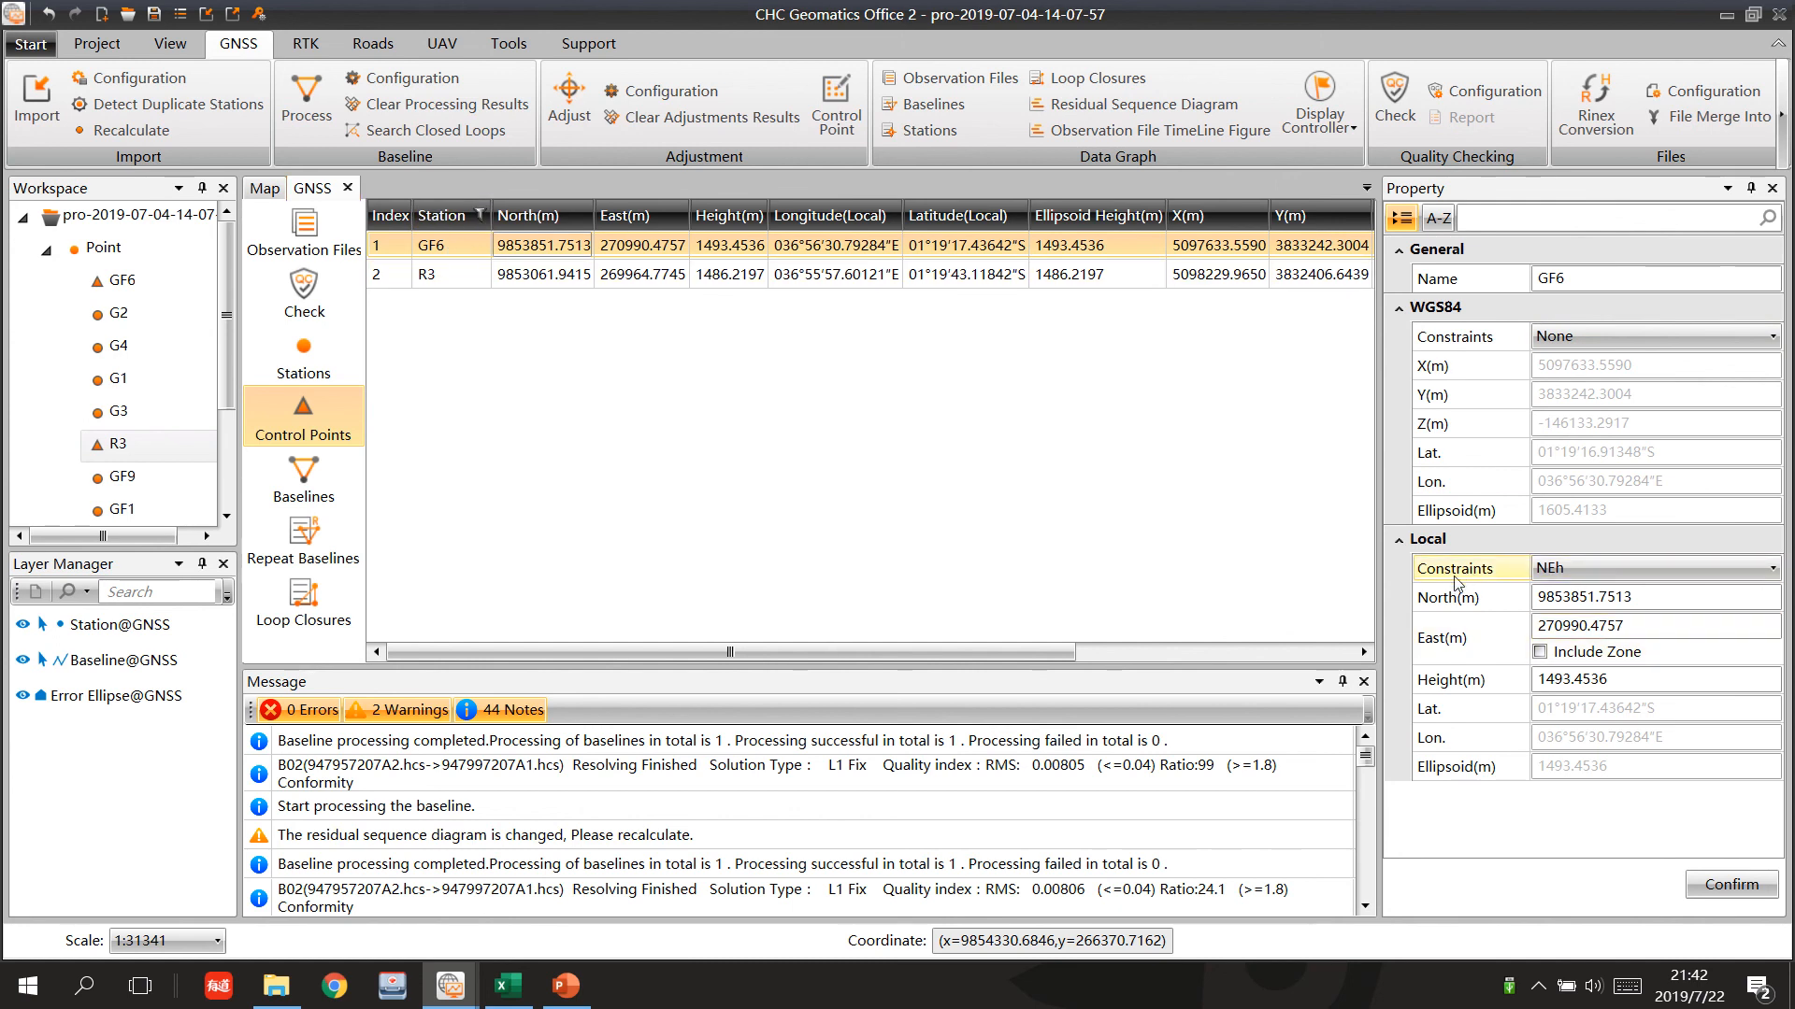
click(1631, 599)
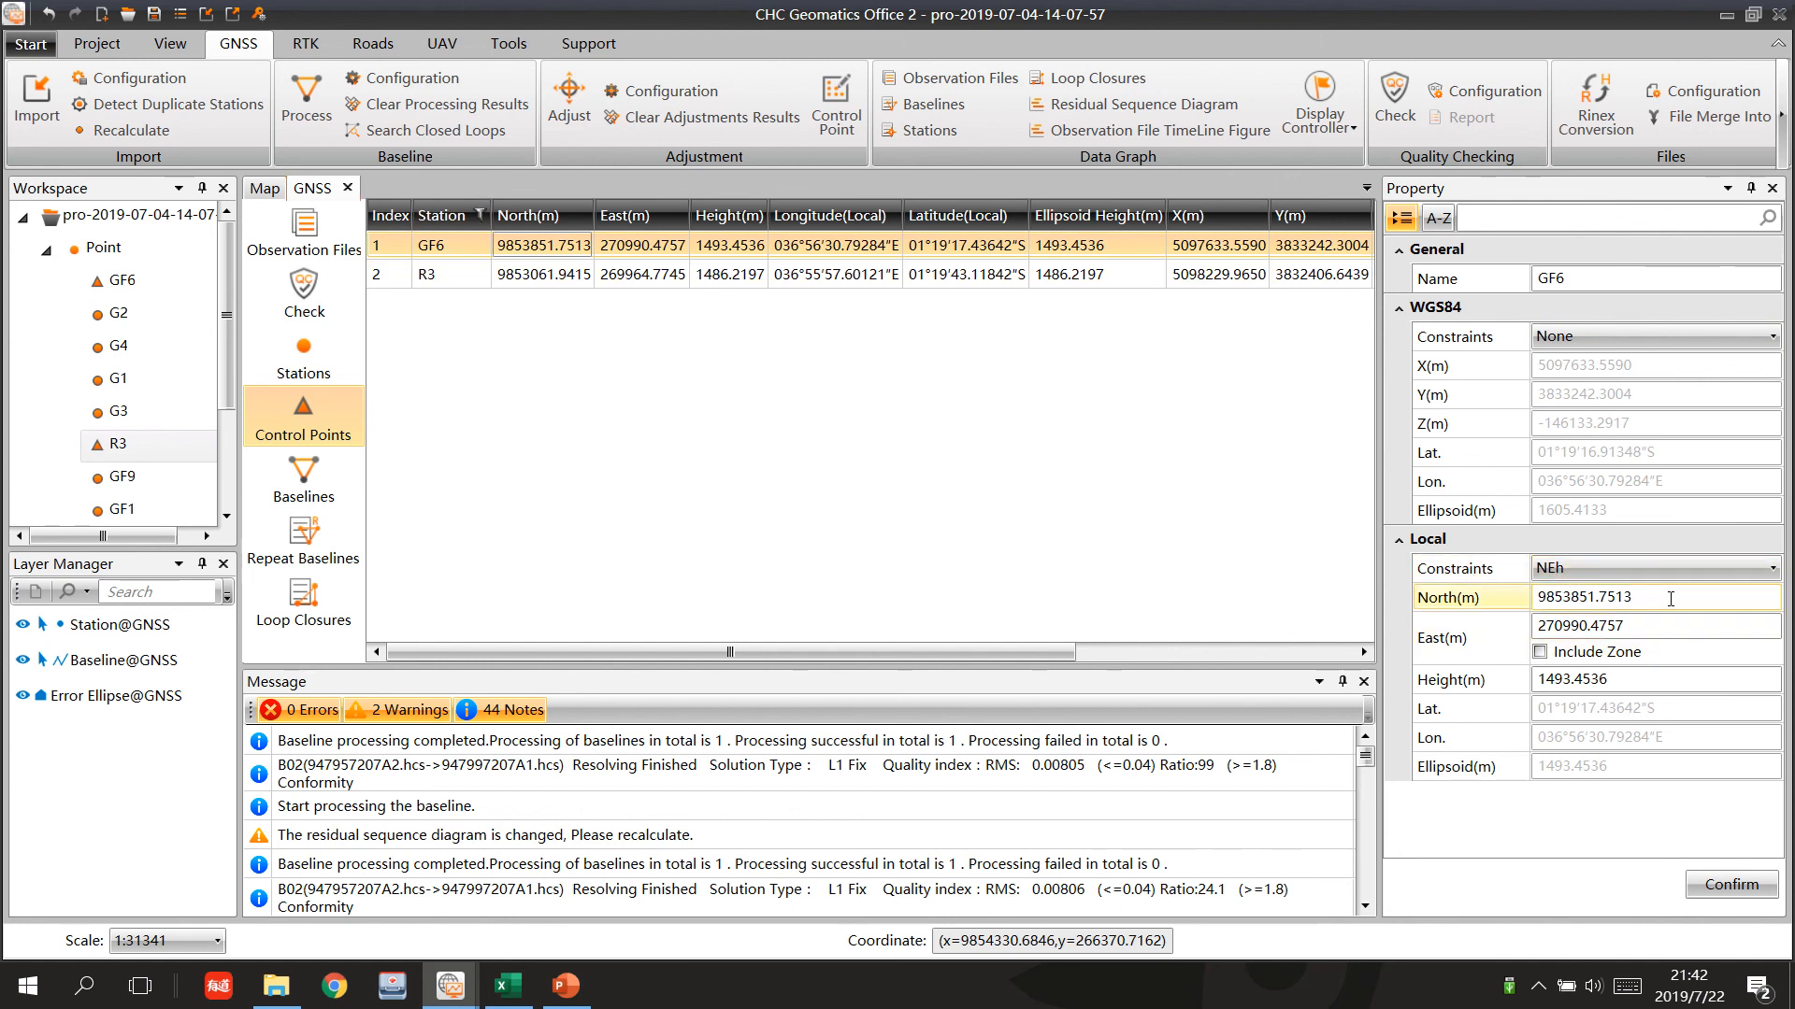
double_click(1631, 598)
text(9854151.86)
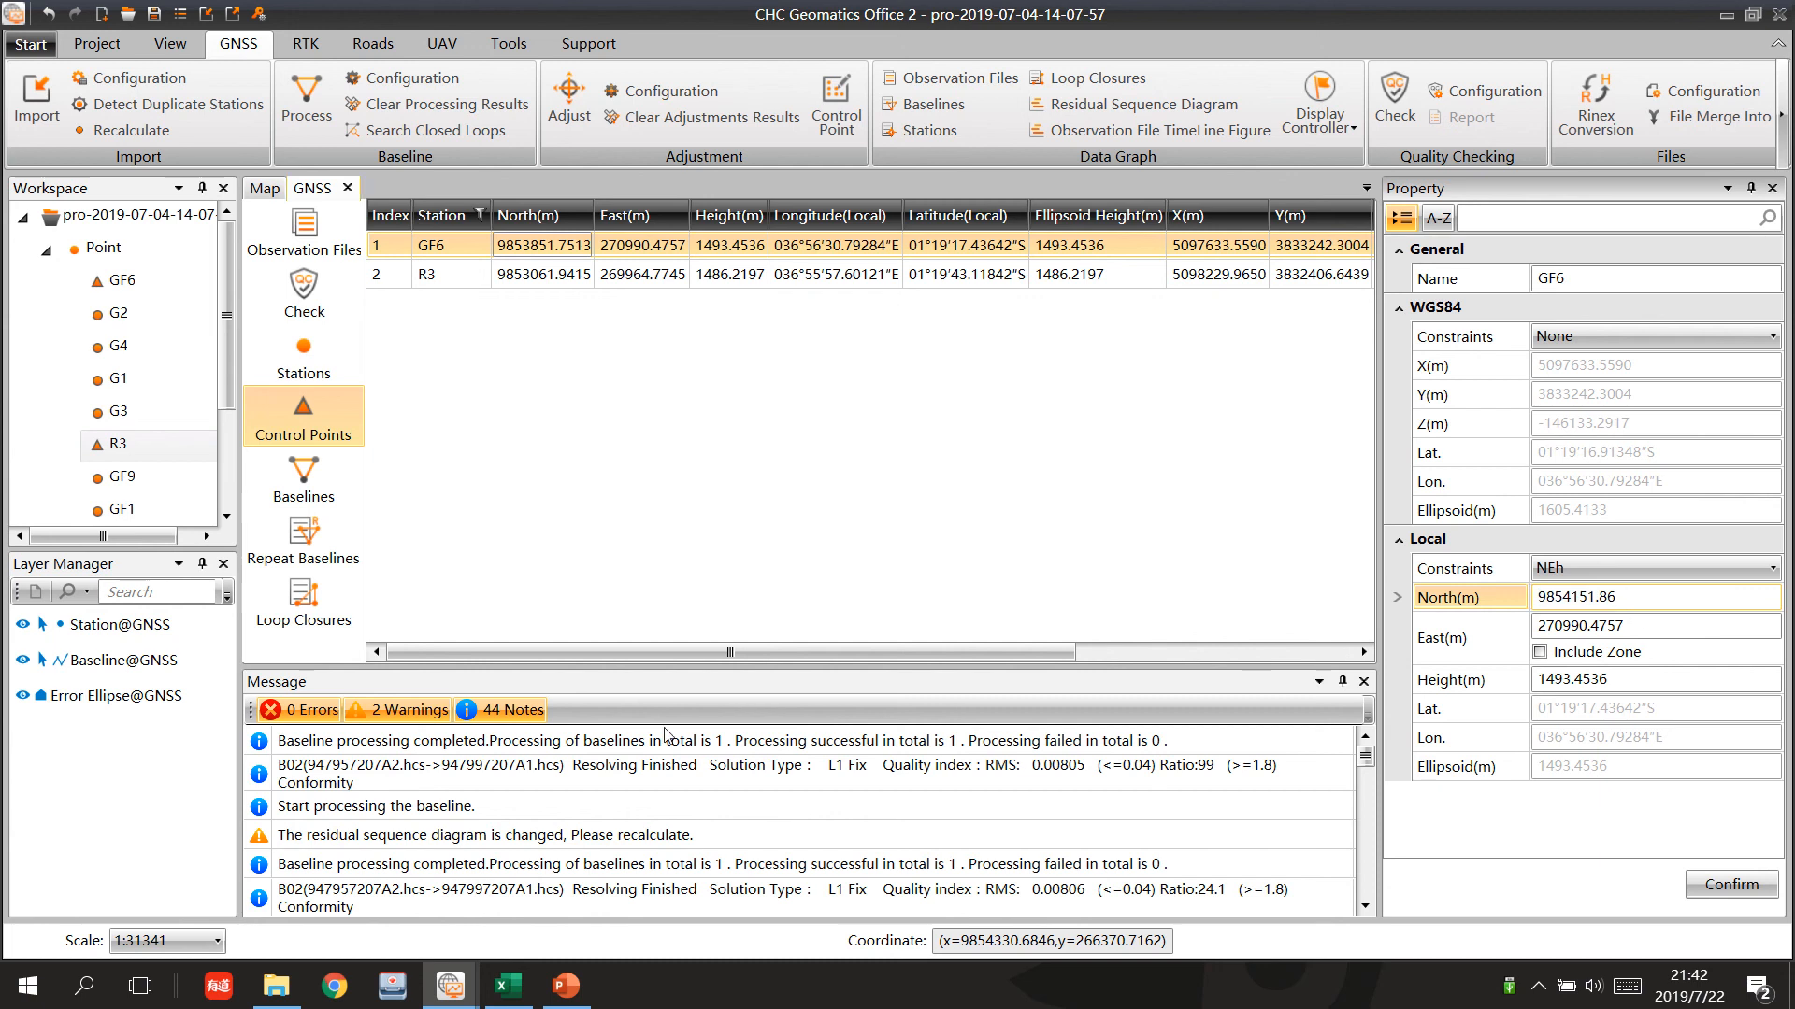
Copy GF6's Y coordinate from Excel and set the control point's local East to 270900.802 in CHC Geomatics Office.
click(508, 985)
click(1102, 538)
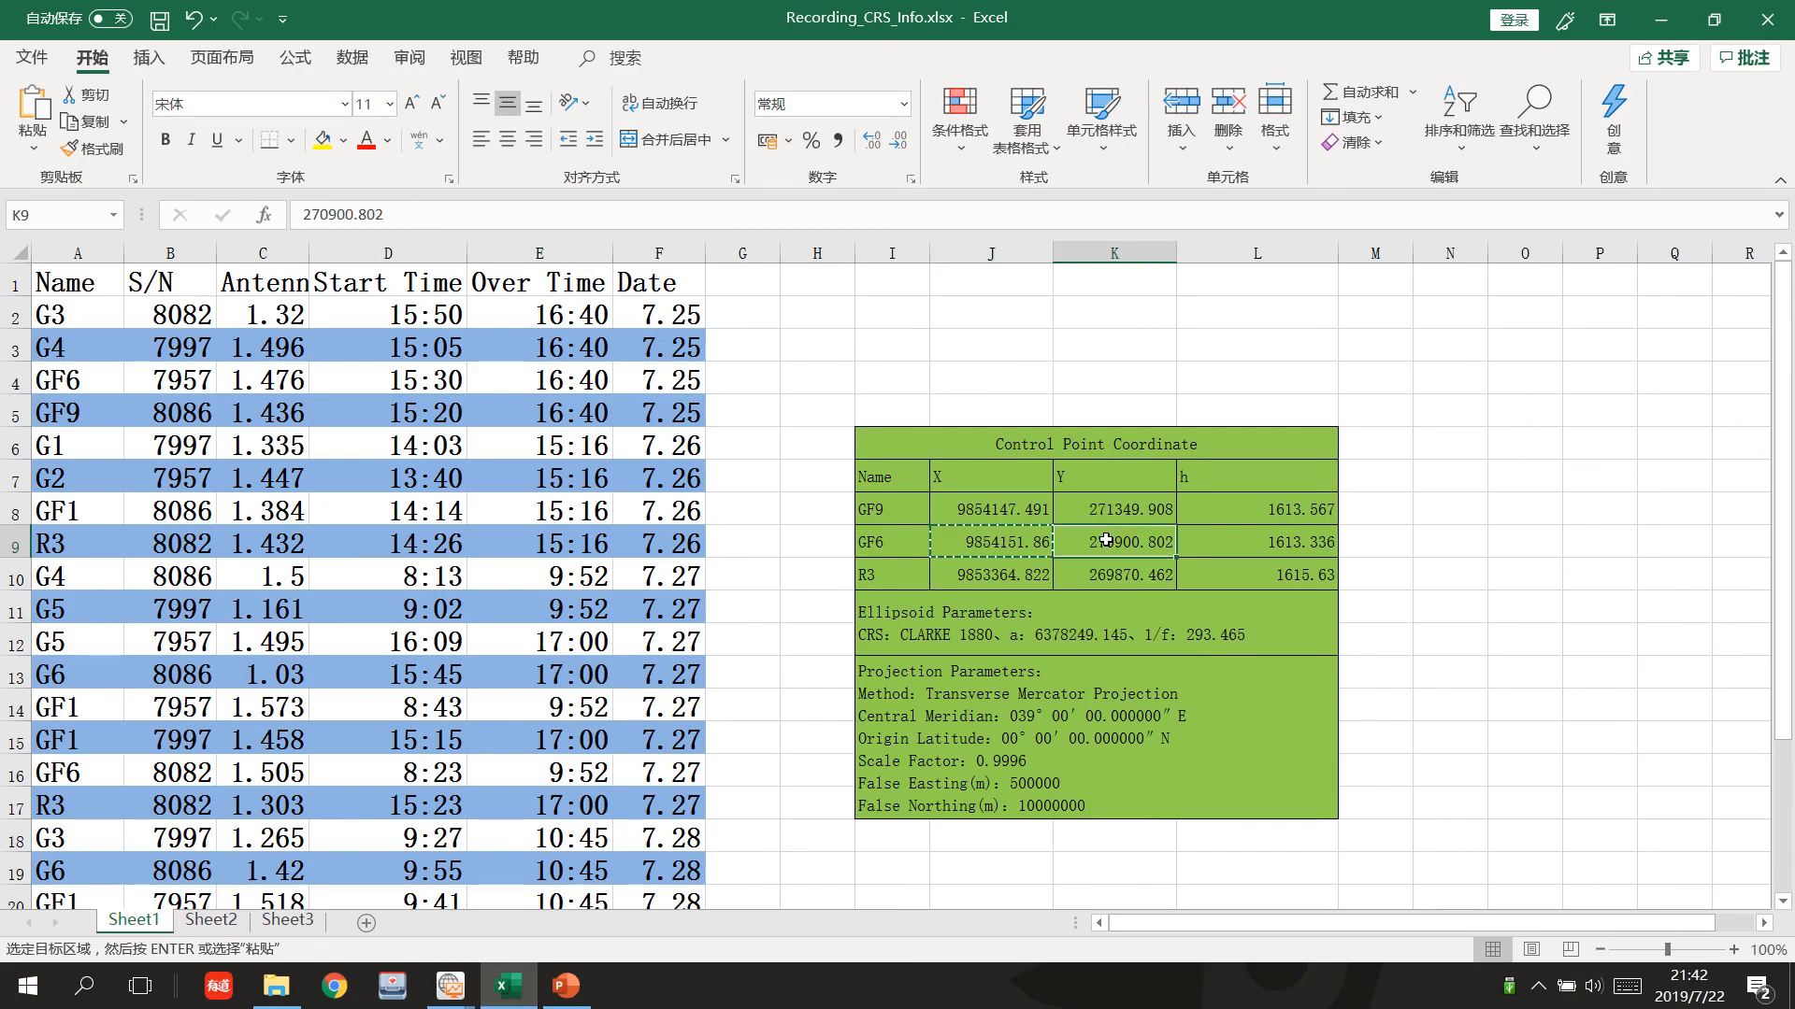
key(ctrl+c)
click(1661, 19)
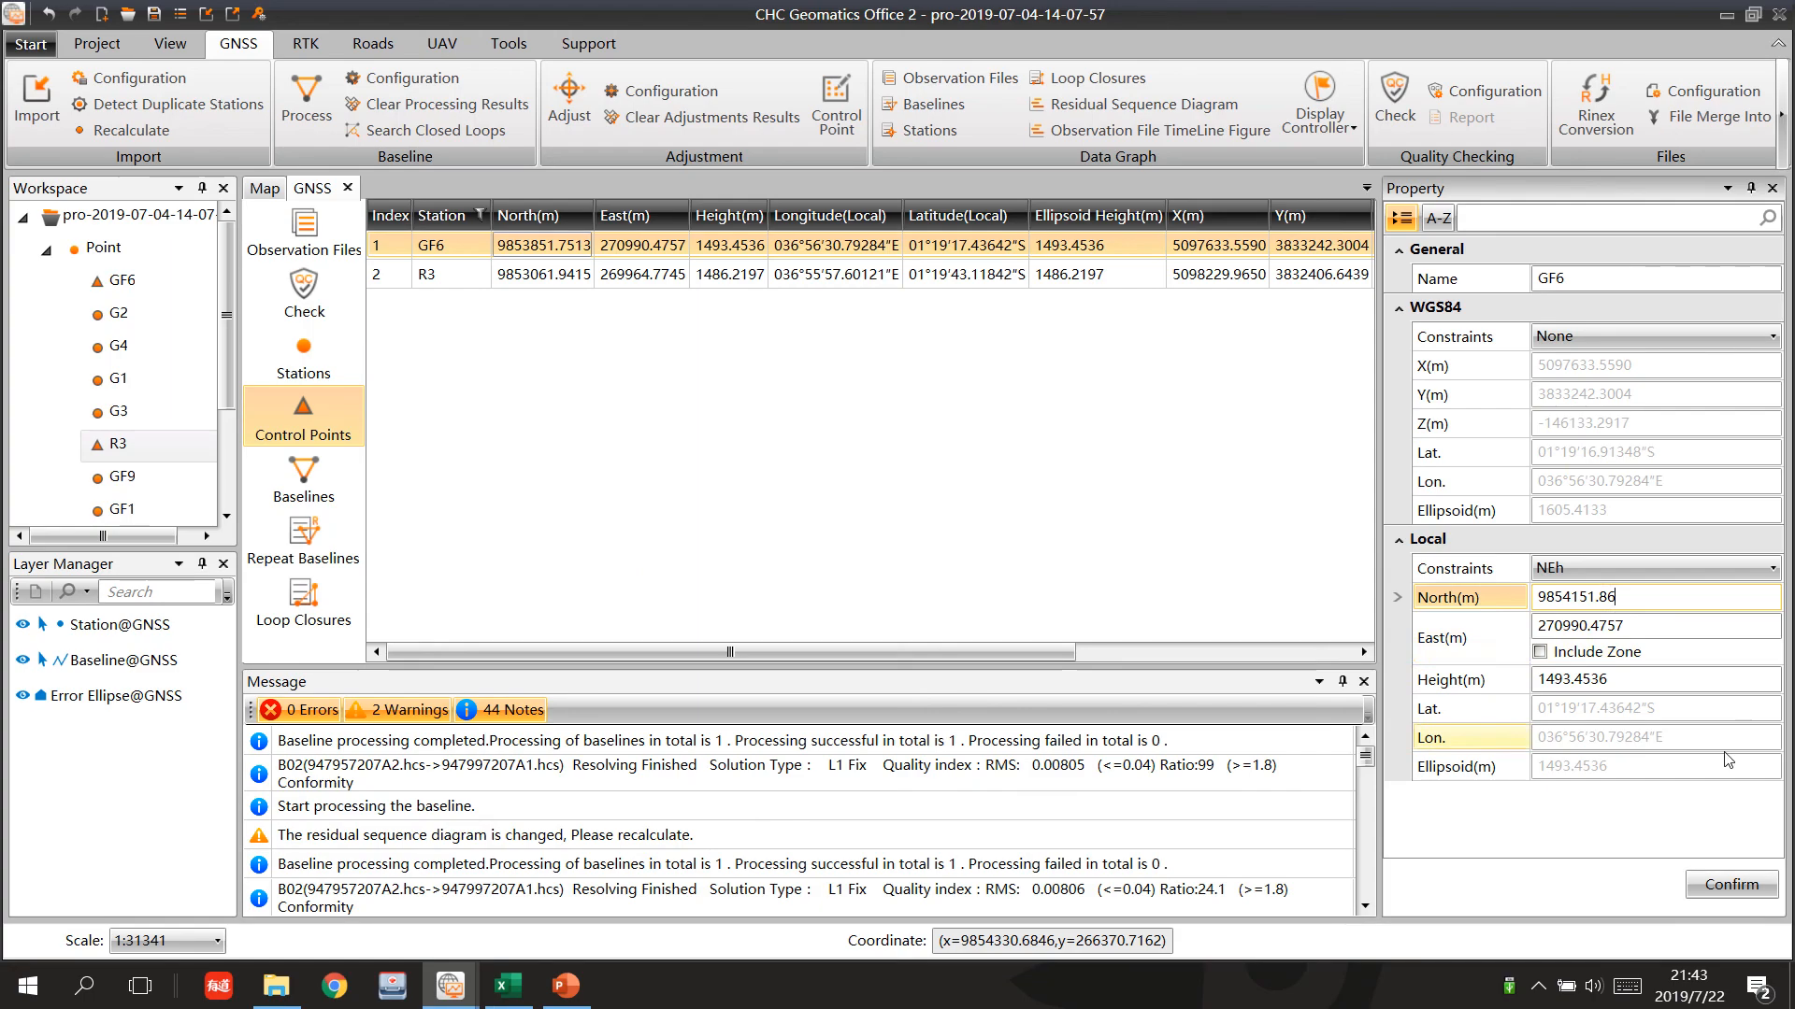
click(1647, 632)
key(ctrl+v)
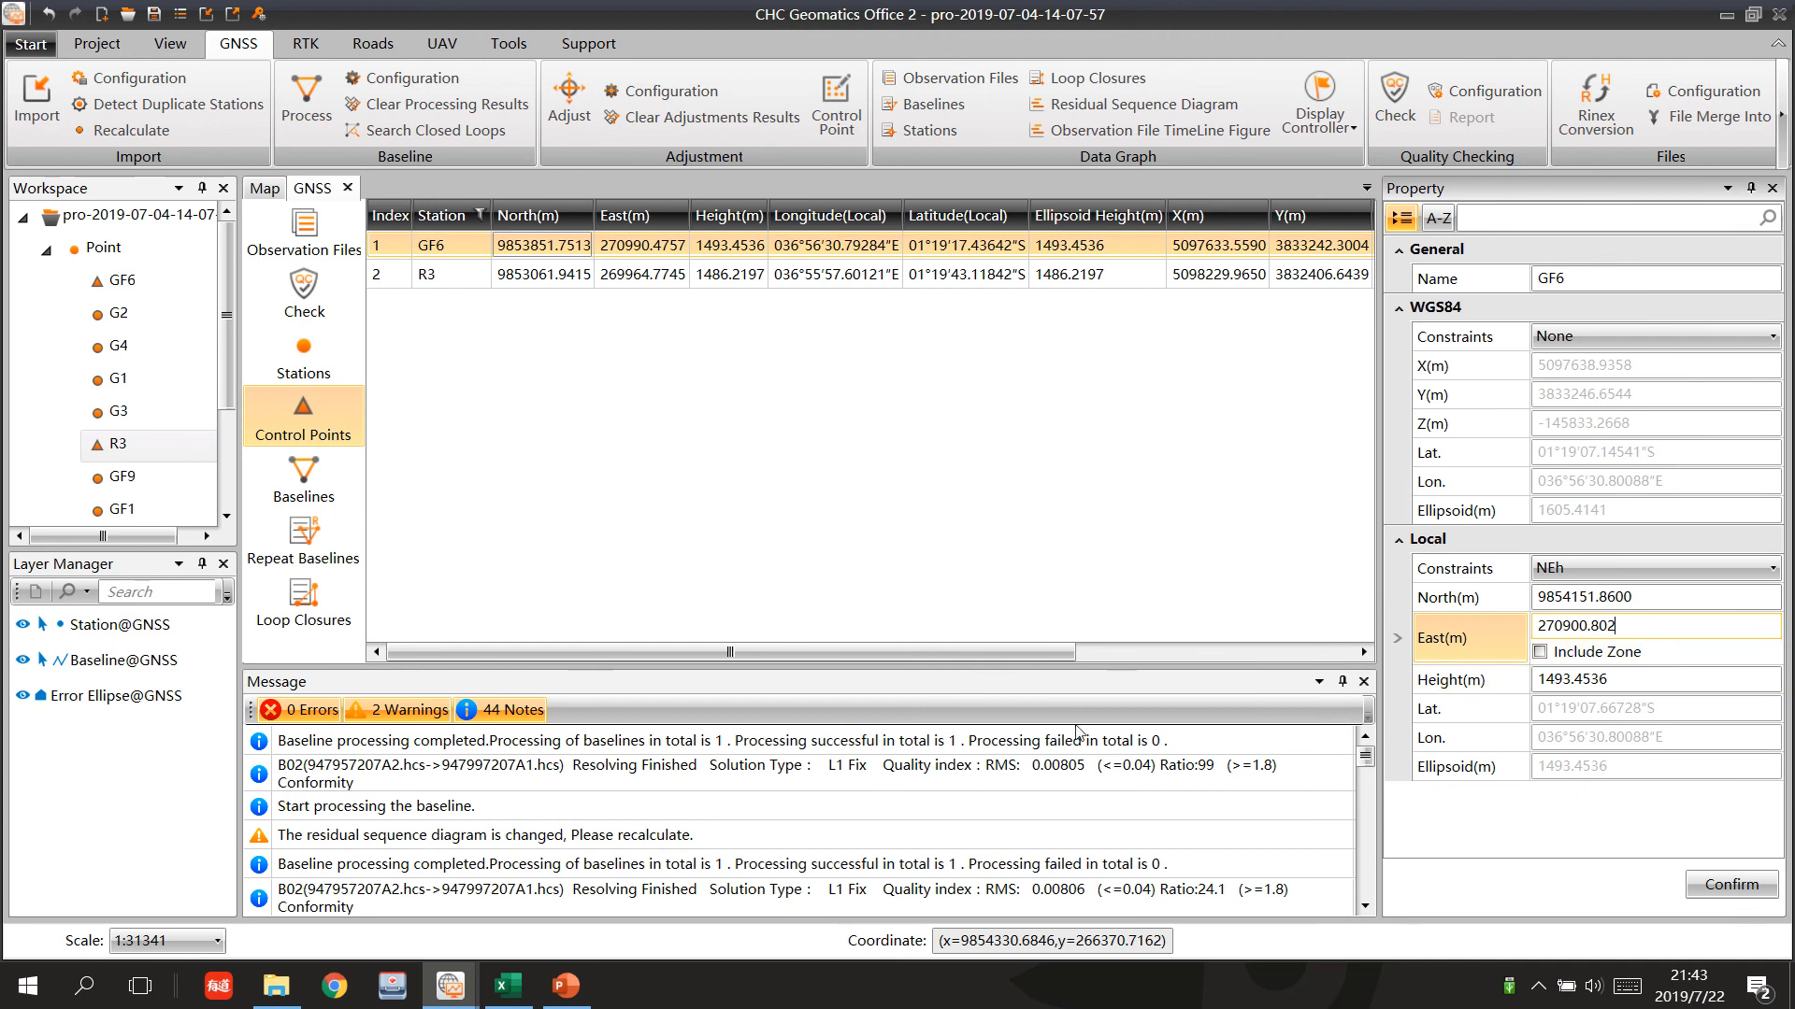
Copy GF6's h value from Excel, set its local Height to 1613.336 in CHC Geomatics Office and apply the new coordinates.
click(508, 985)
click(1283, 542)
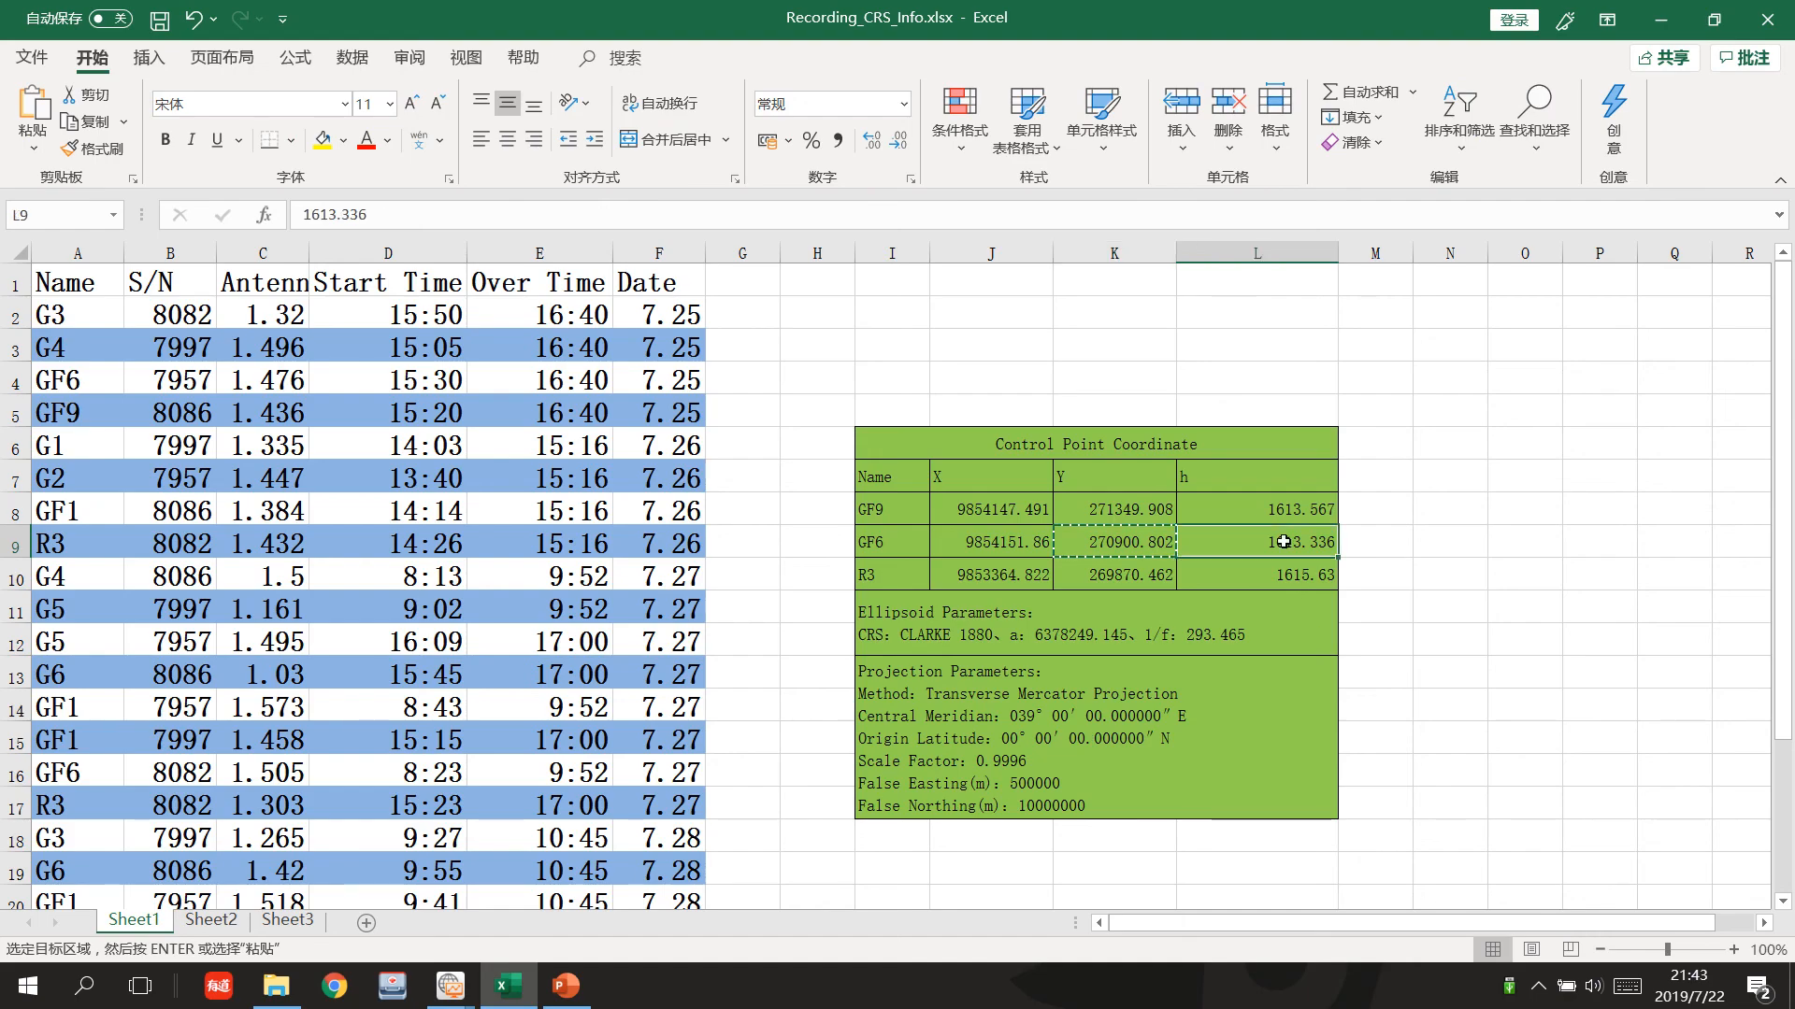
key(ctrl+c)
click(1661, 19)
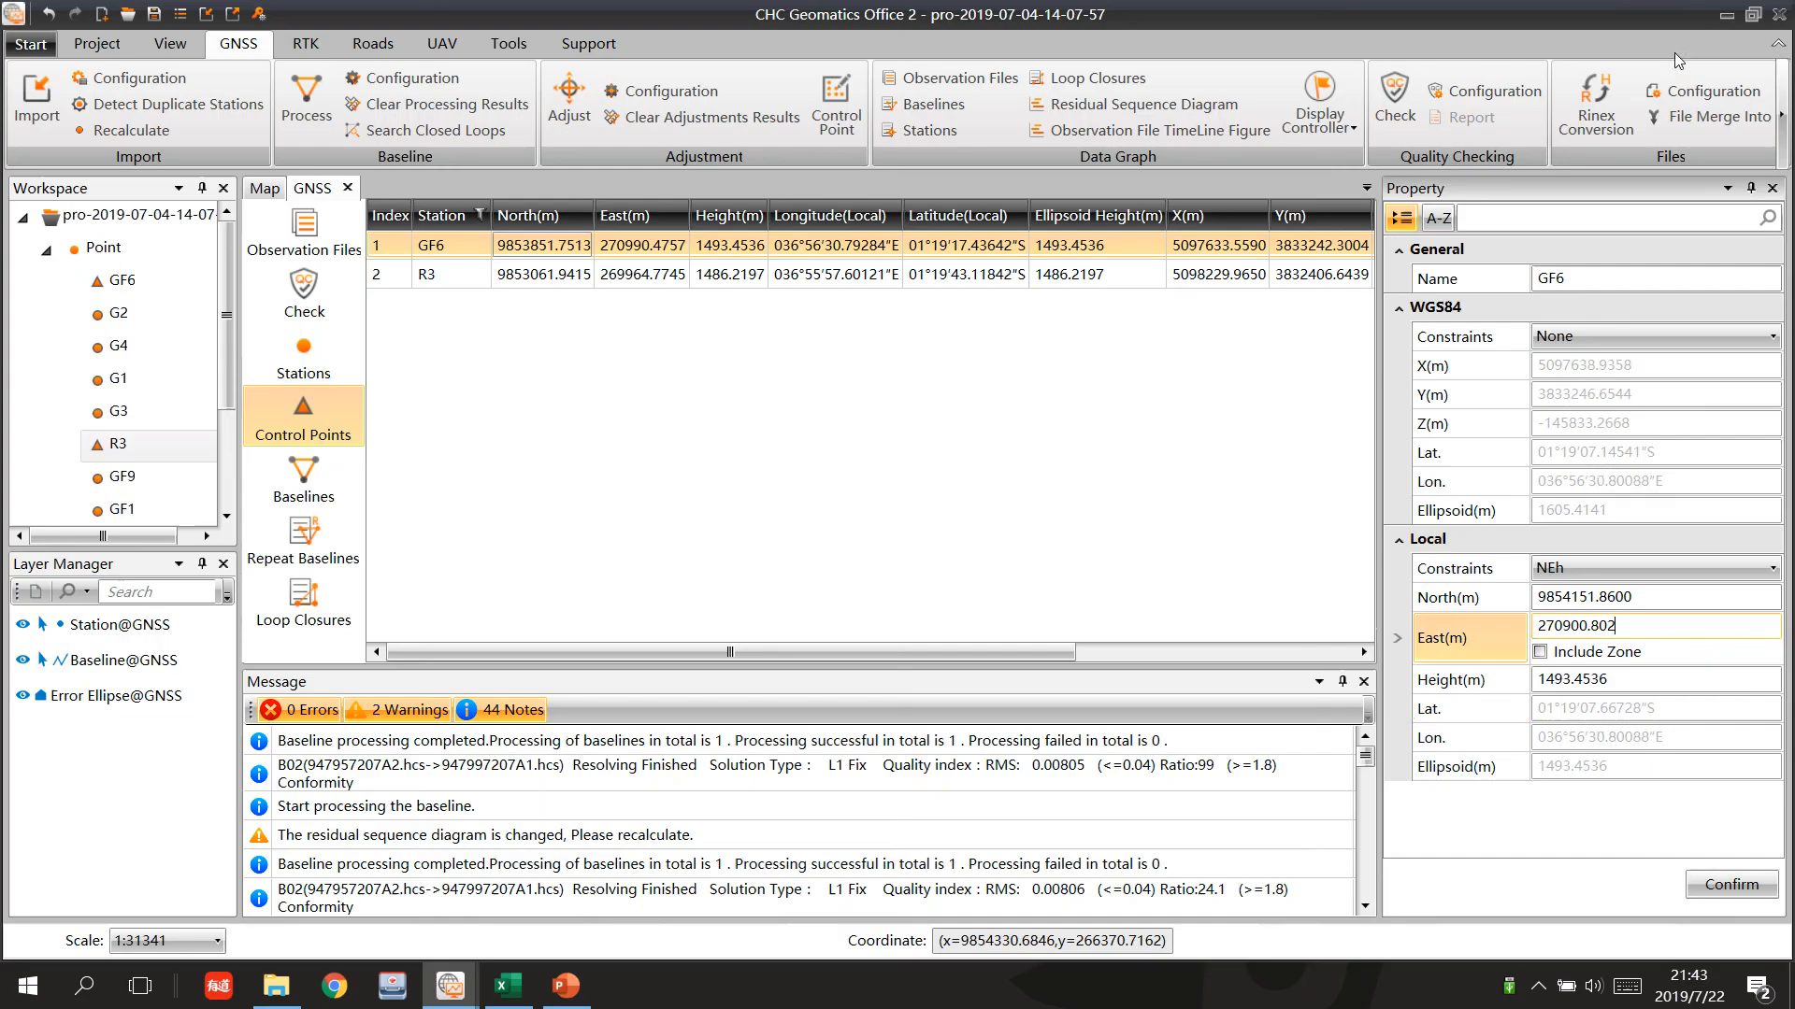
click(1661, 680)
key(ctrl+v)
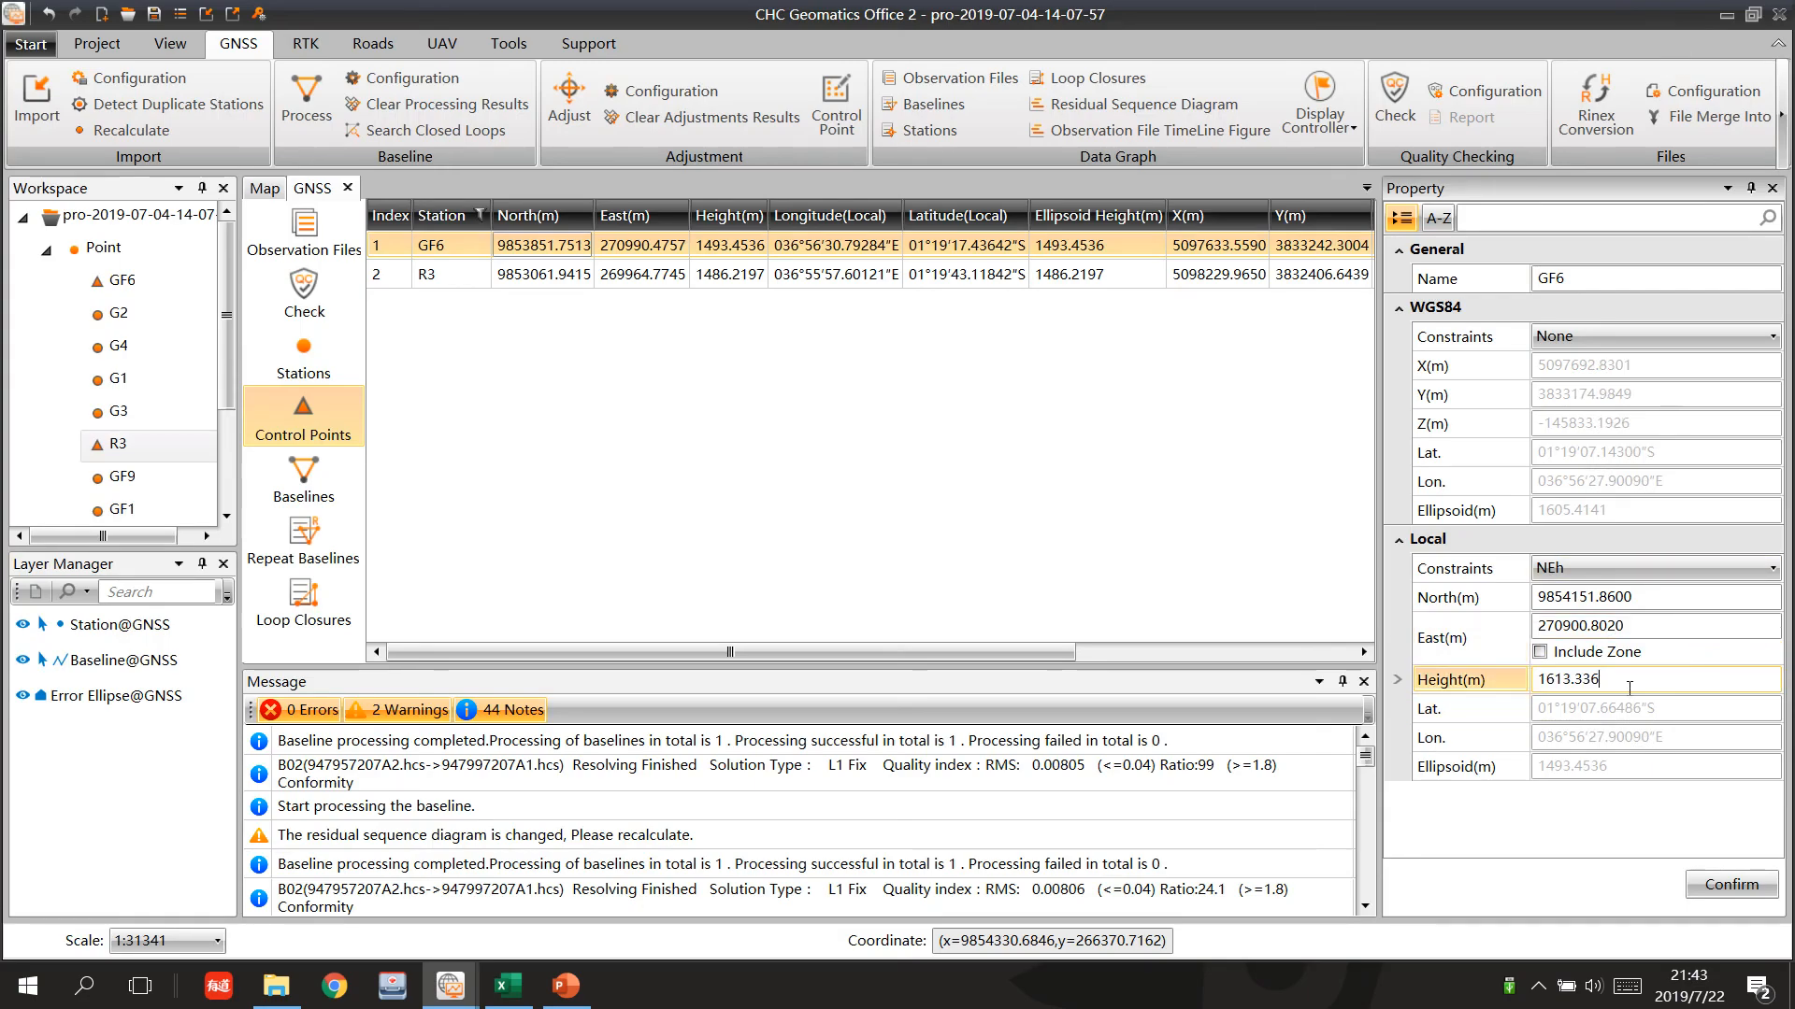
click(1732, 884)
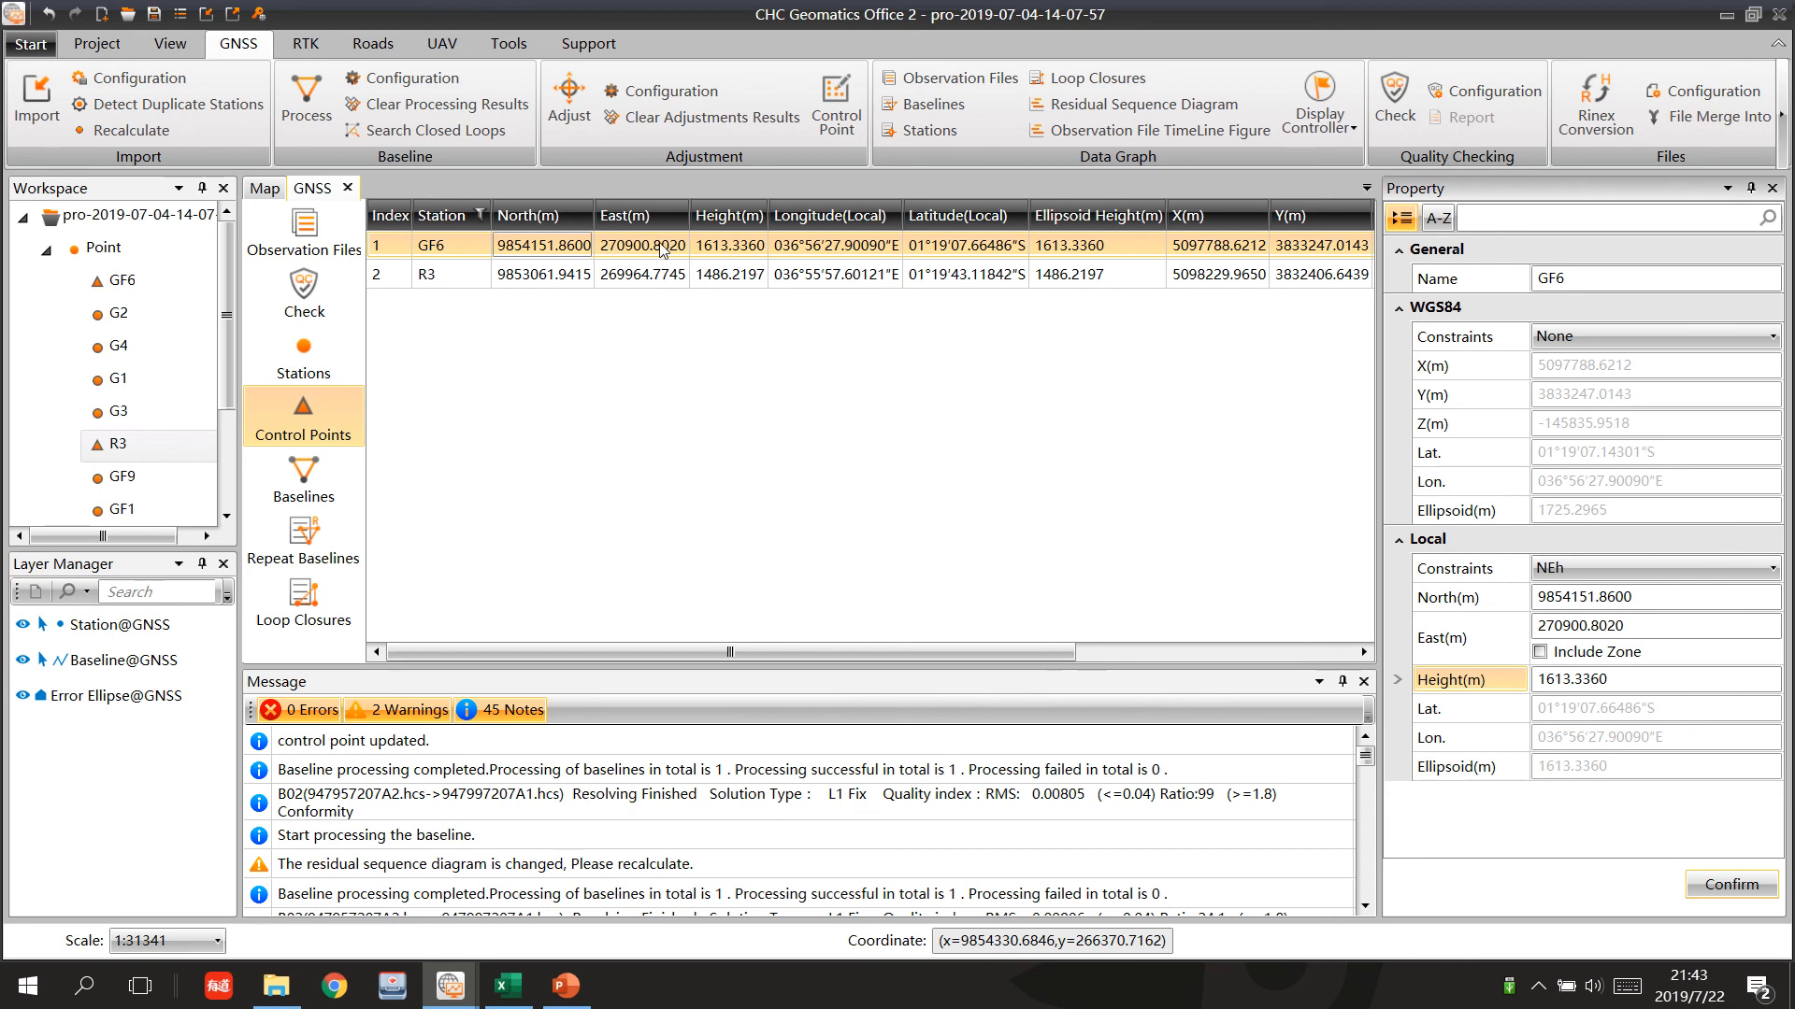
Copy R3's X coordinate from Excel and set control point R3's local North to 9853364.822 in CHC Geomatics Office.
click(447, 274)
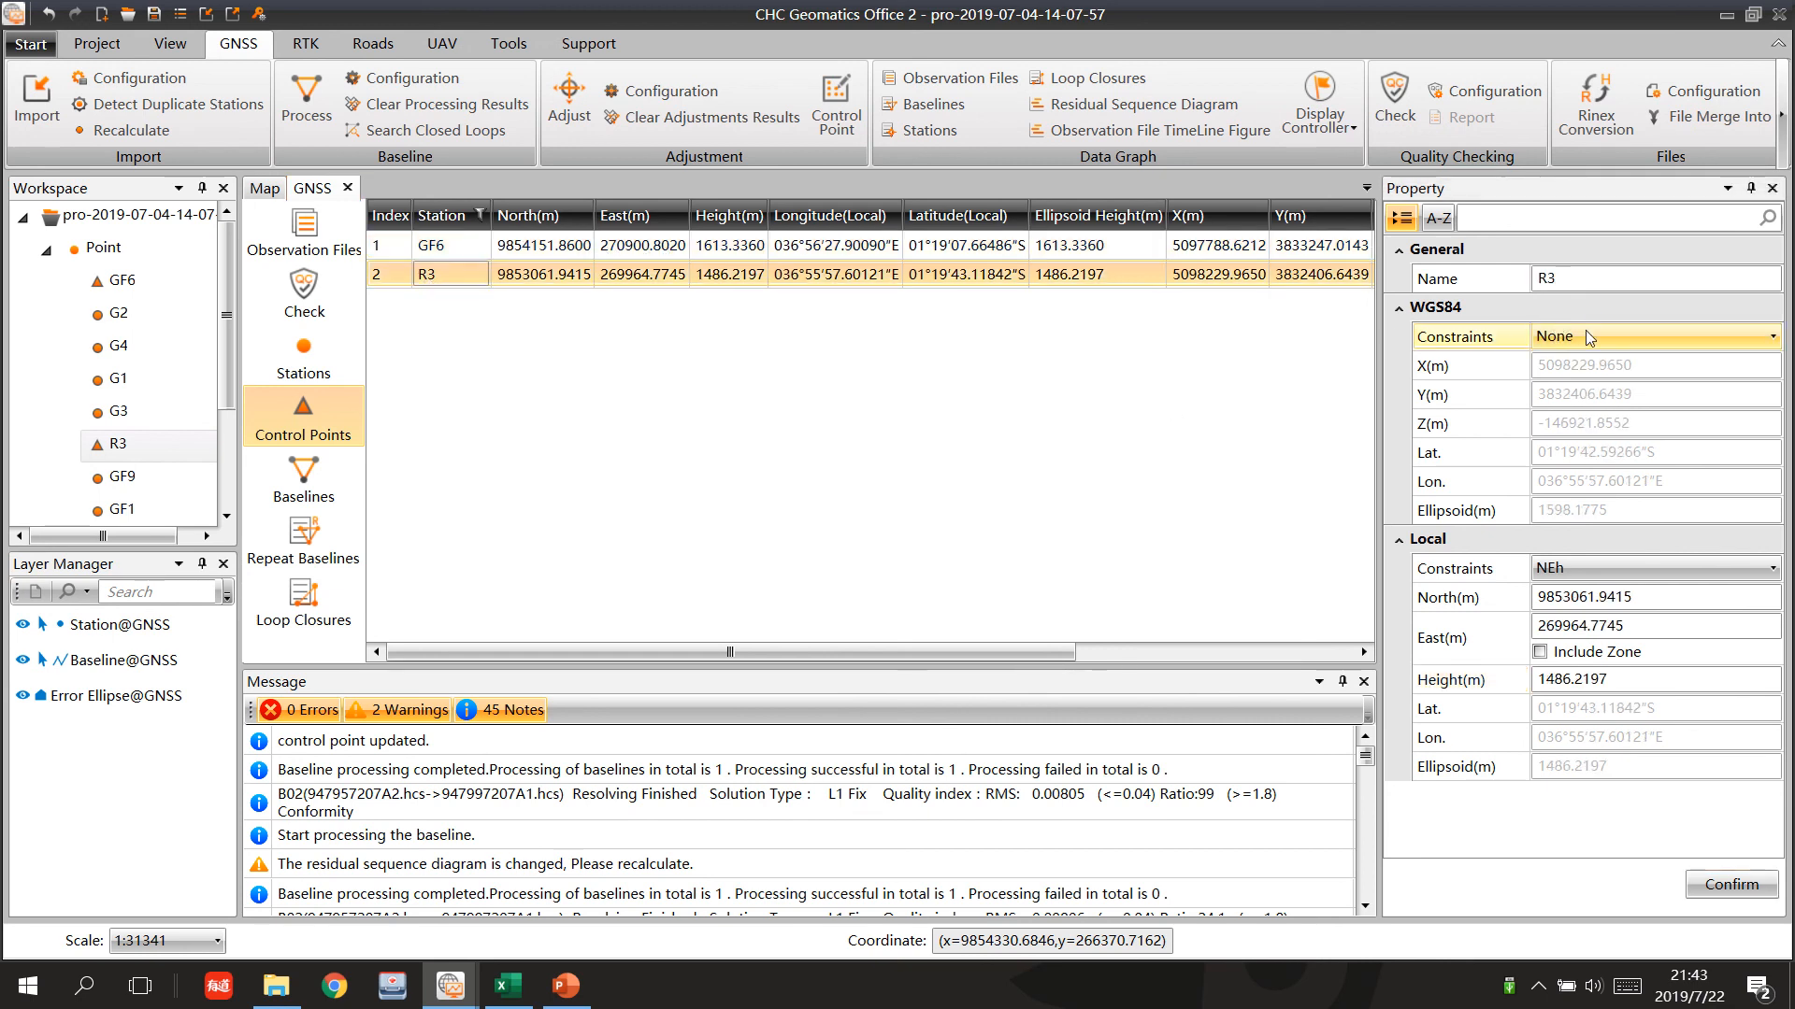
key(Tab)
key(Tab)
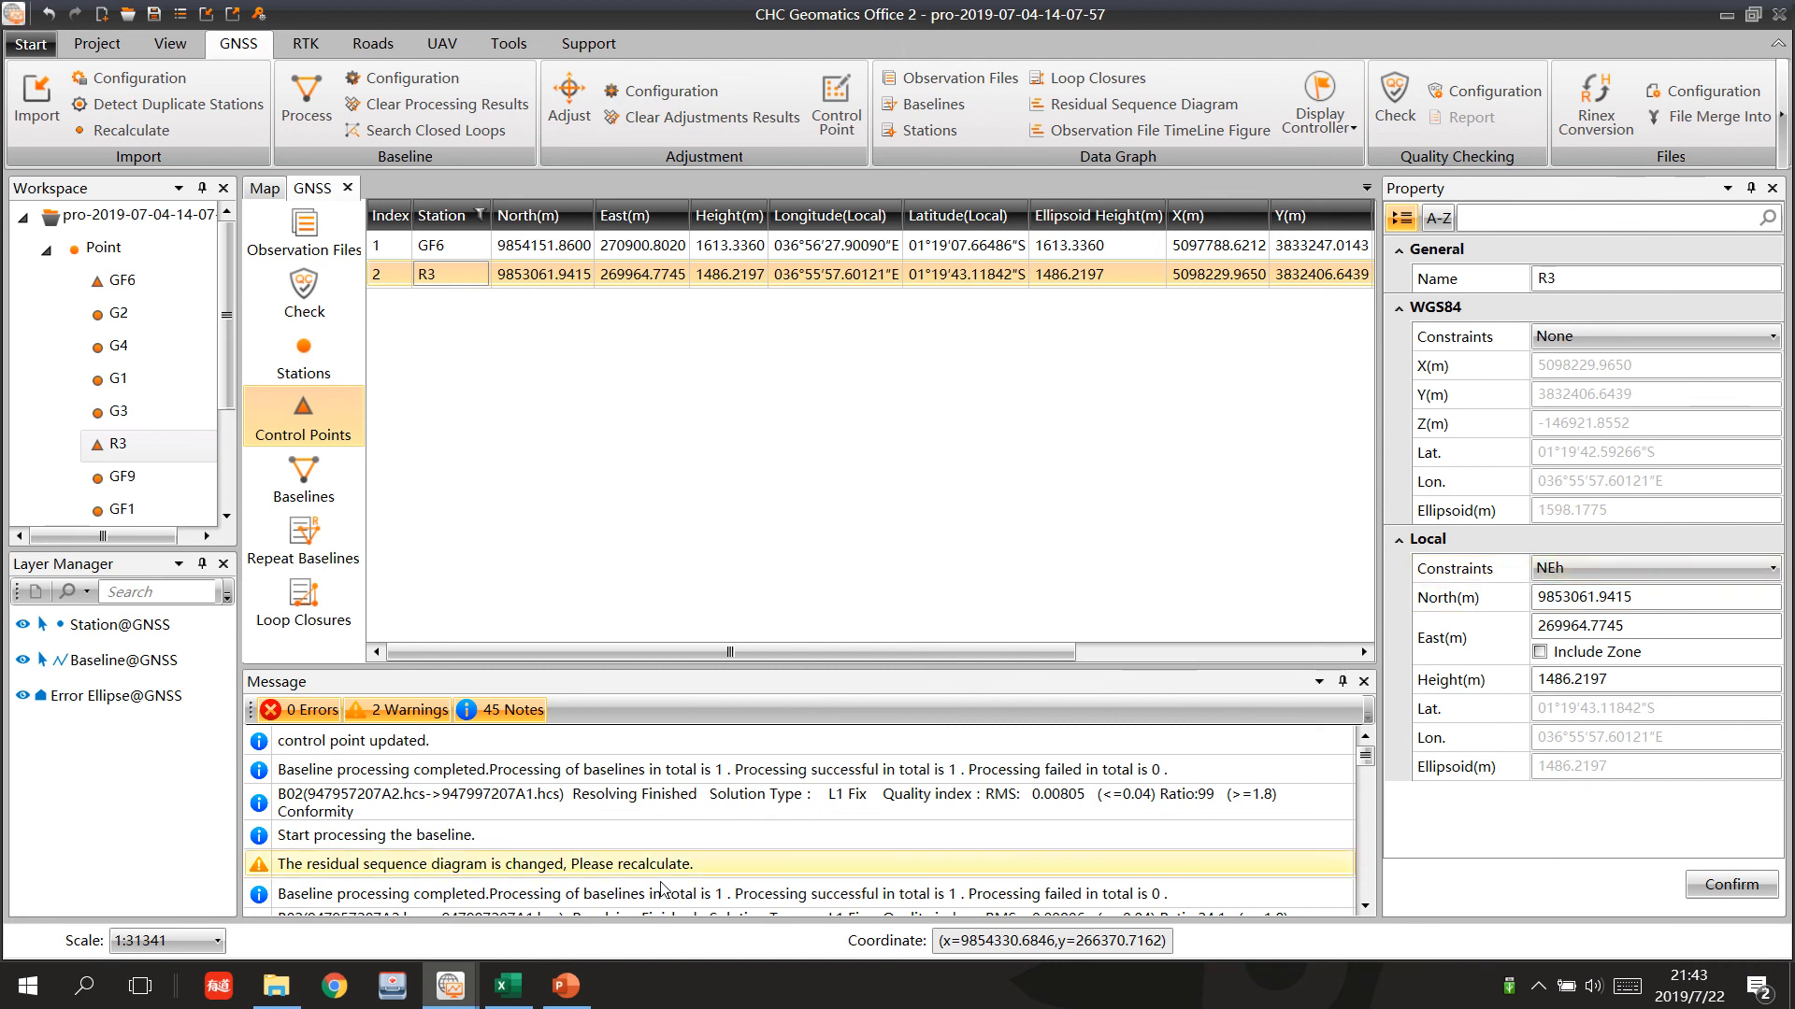
mouse_move(508, 986)
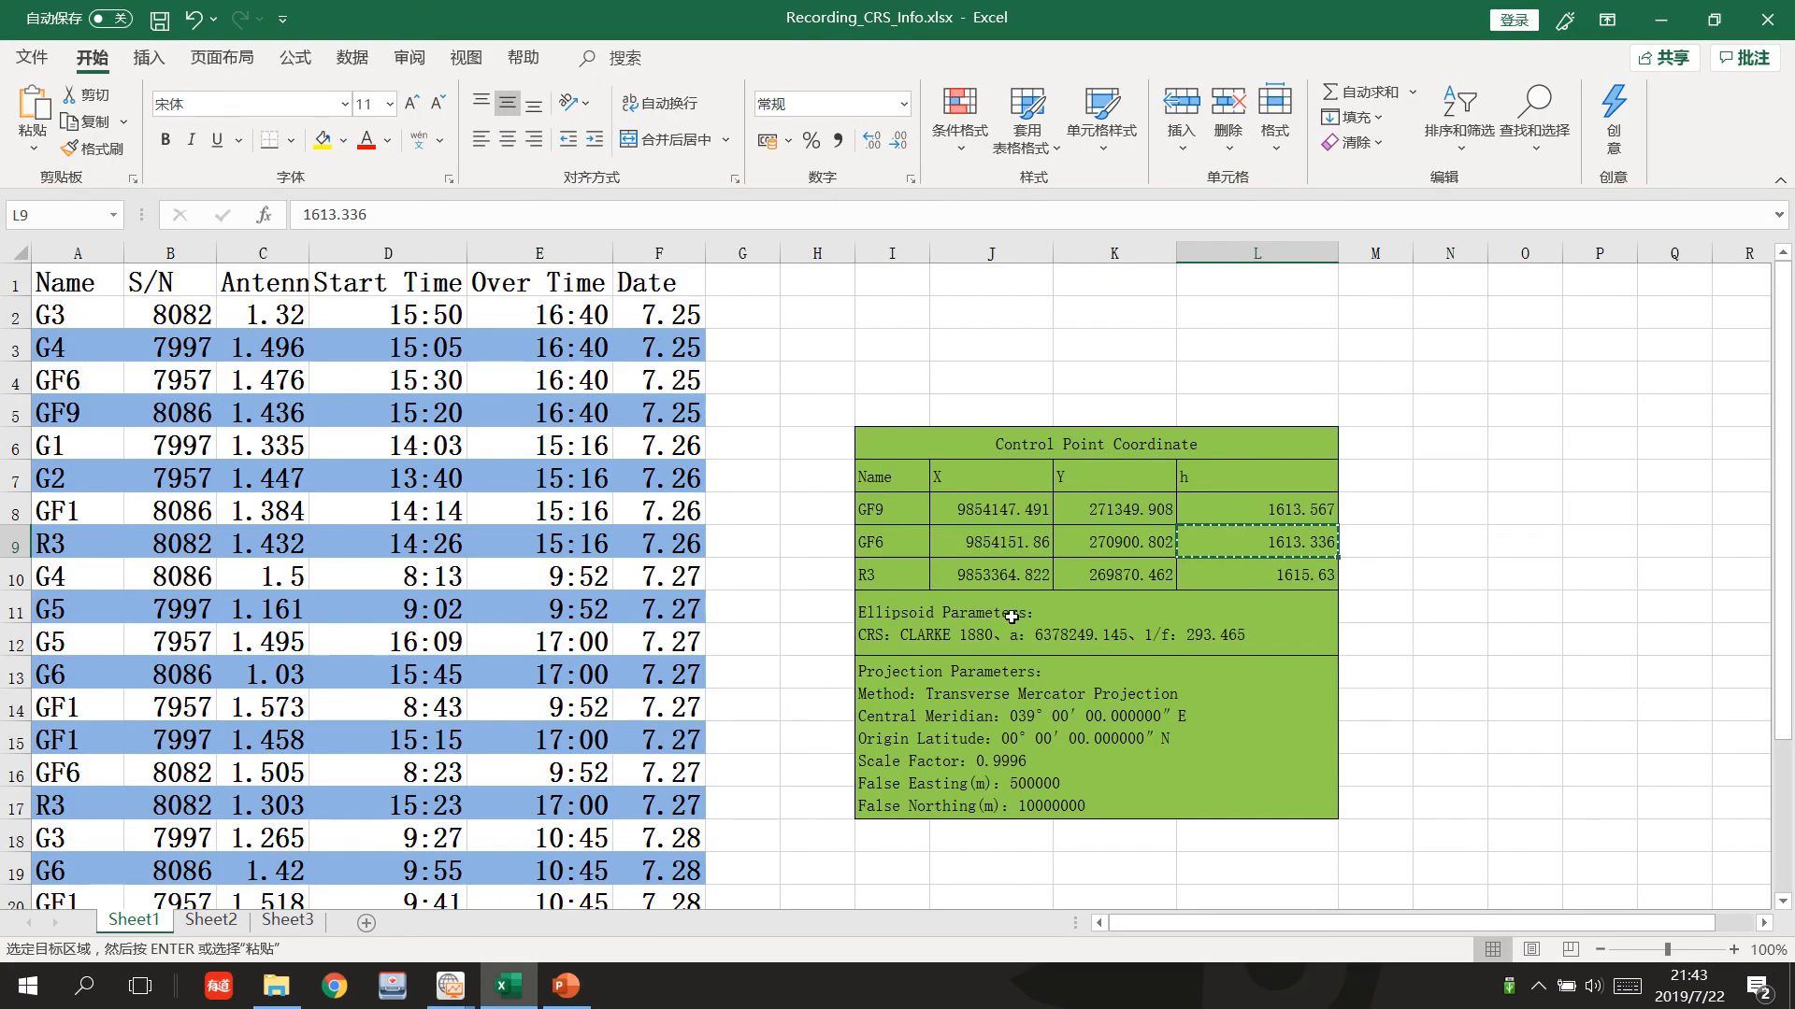
click(1008, 579)
key(ctrl+c)
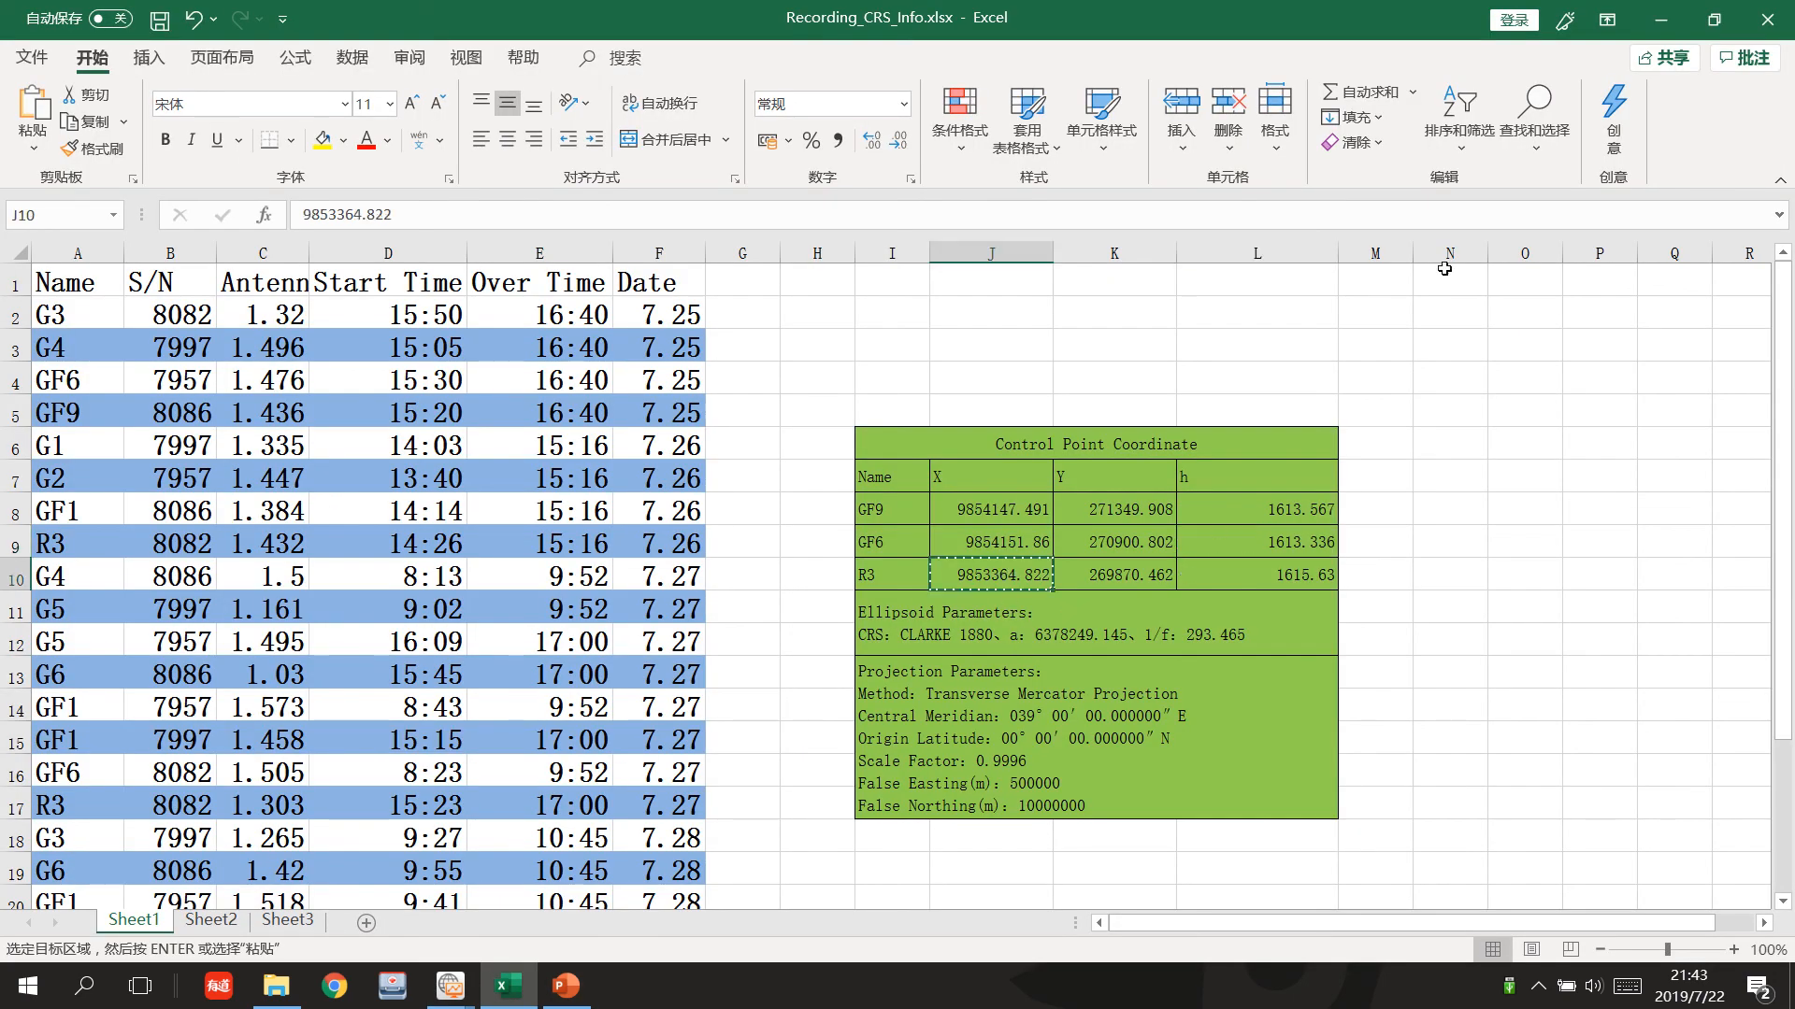
click(1661, 19)
double_click(1622, 596)
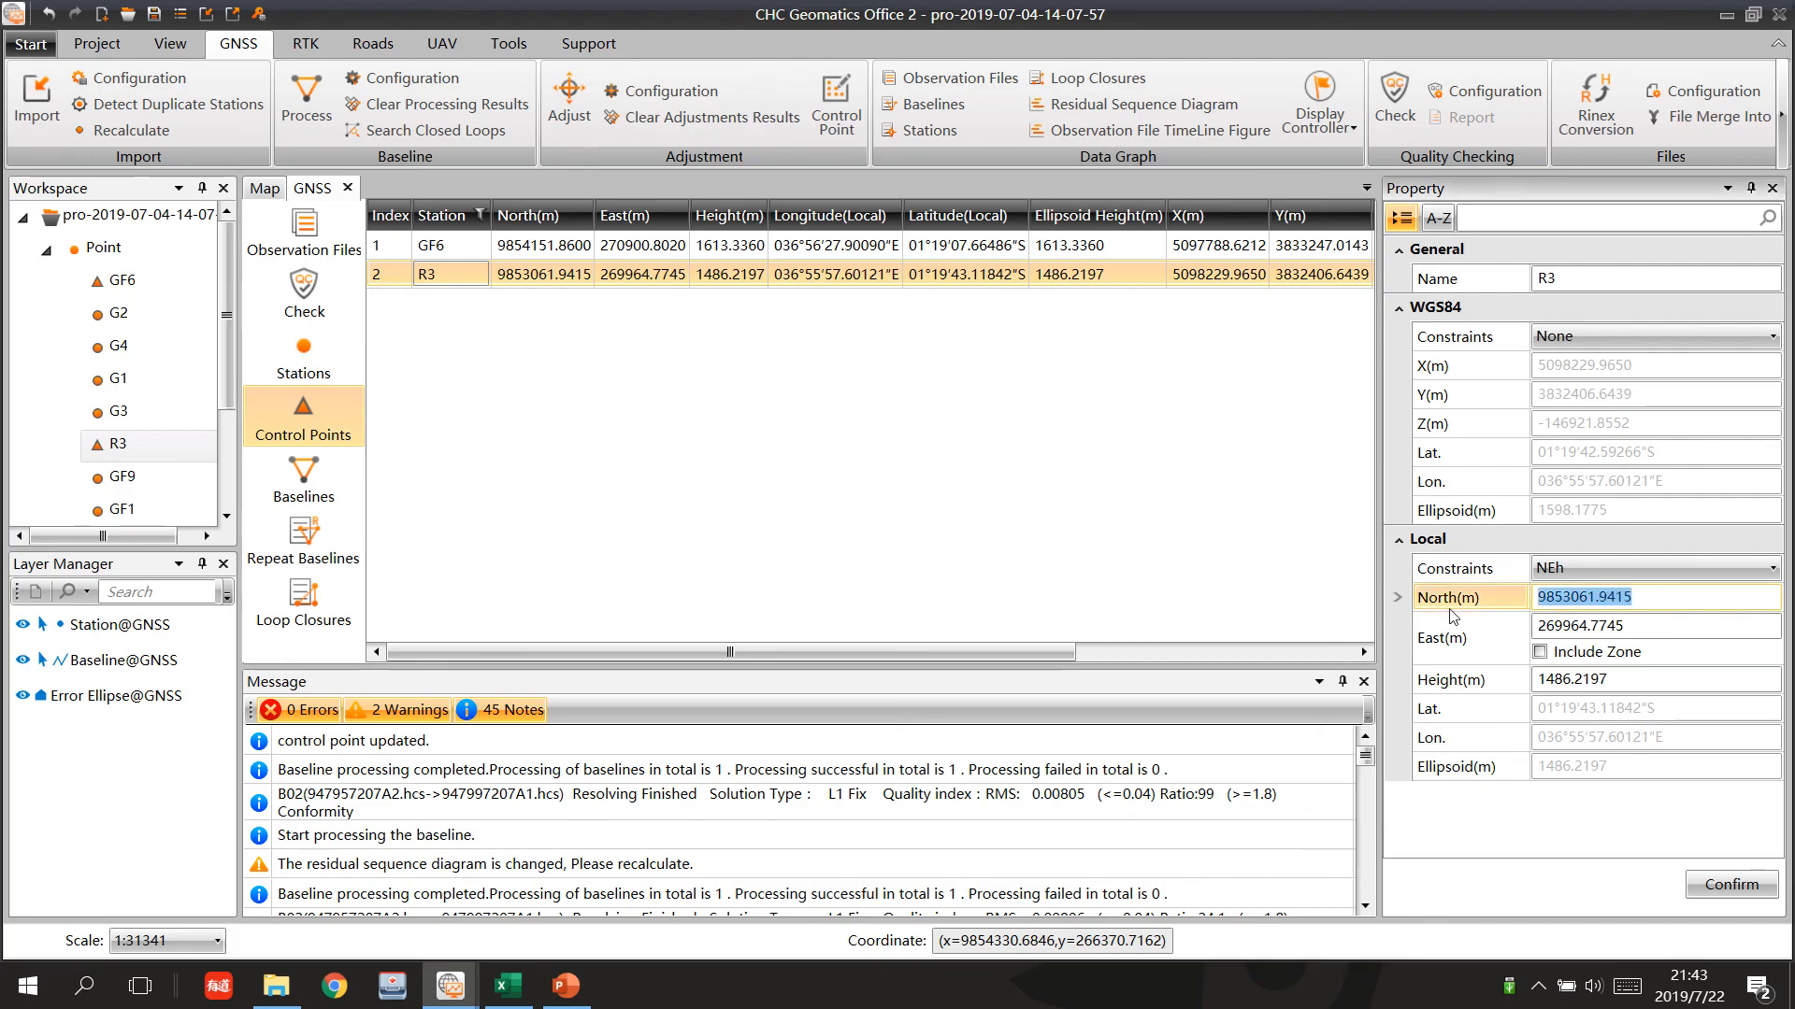
key(ctrl+v)
Copy R3's Y coordinate from Excel and set the control point's local East to 269870.462 in CHC Geomatics Office.
click(508, 986)
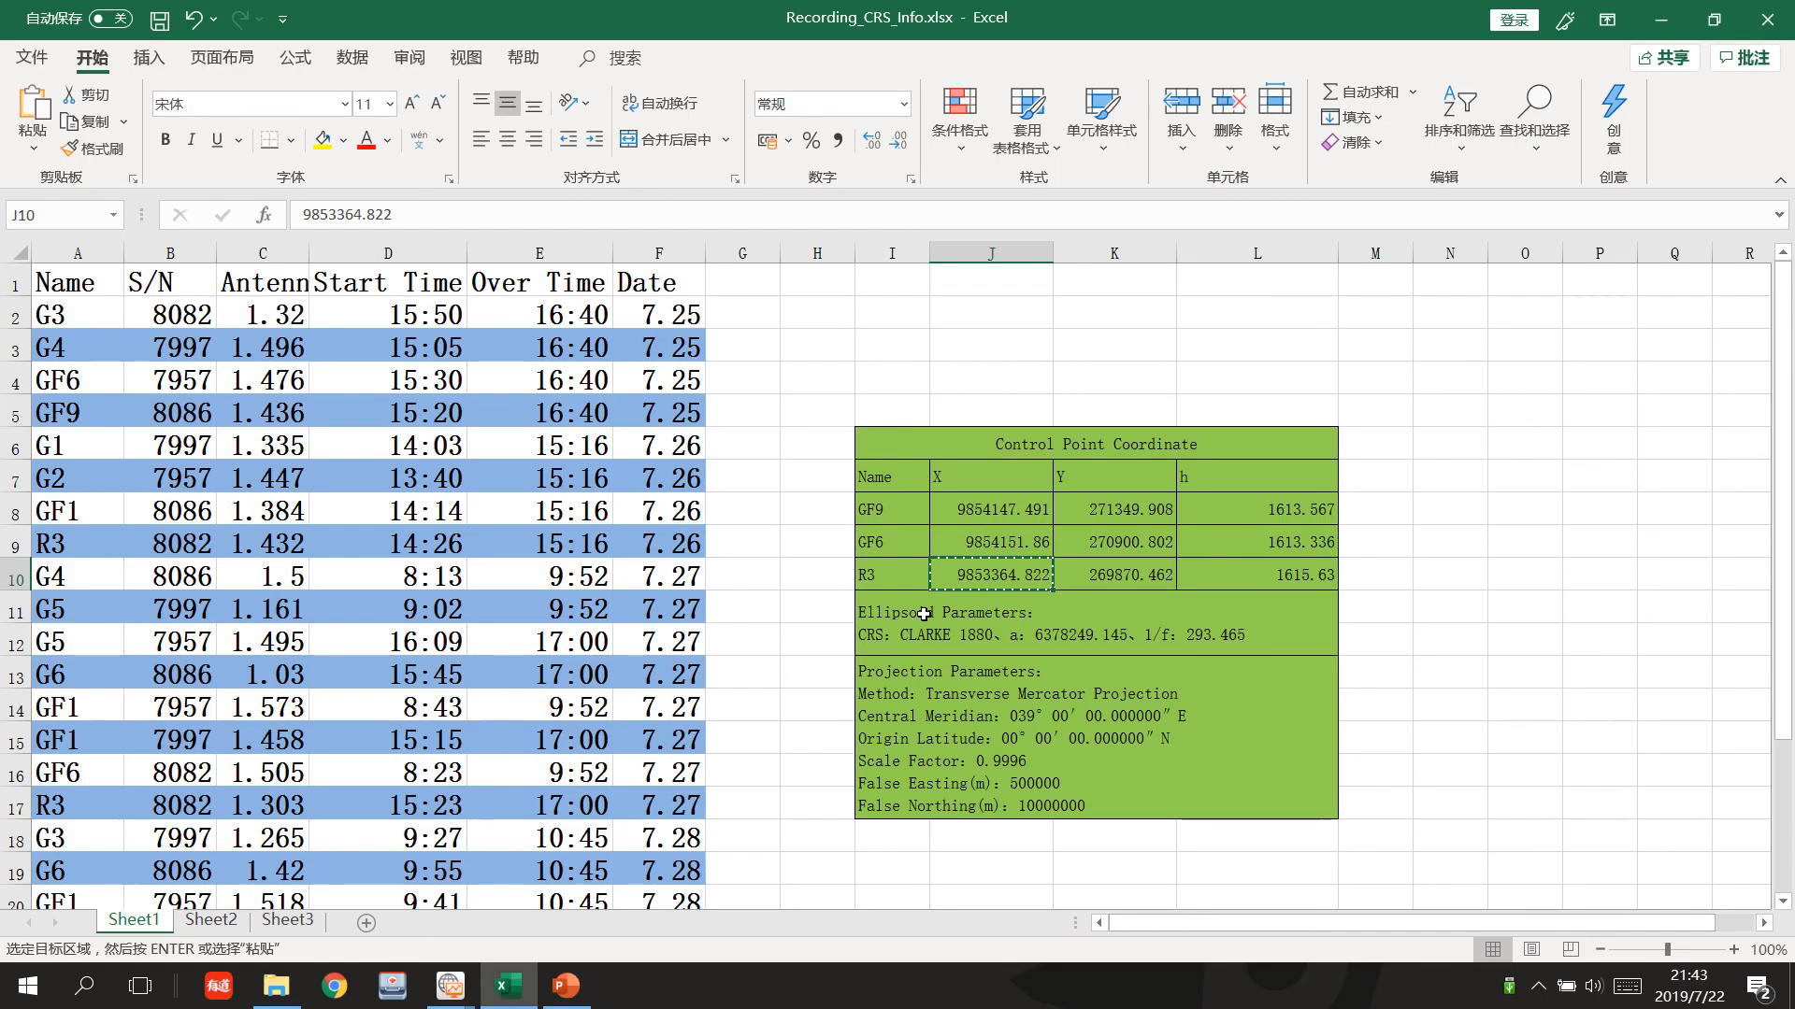
click(1117, 573)
key(ctrl+c)
click(1696, 21)
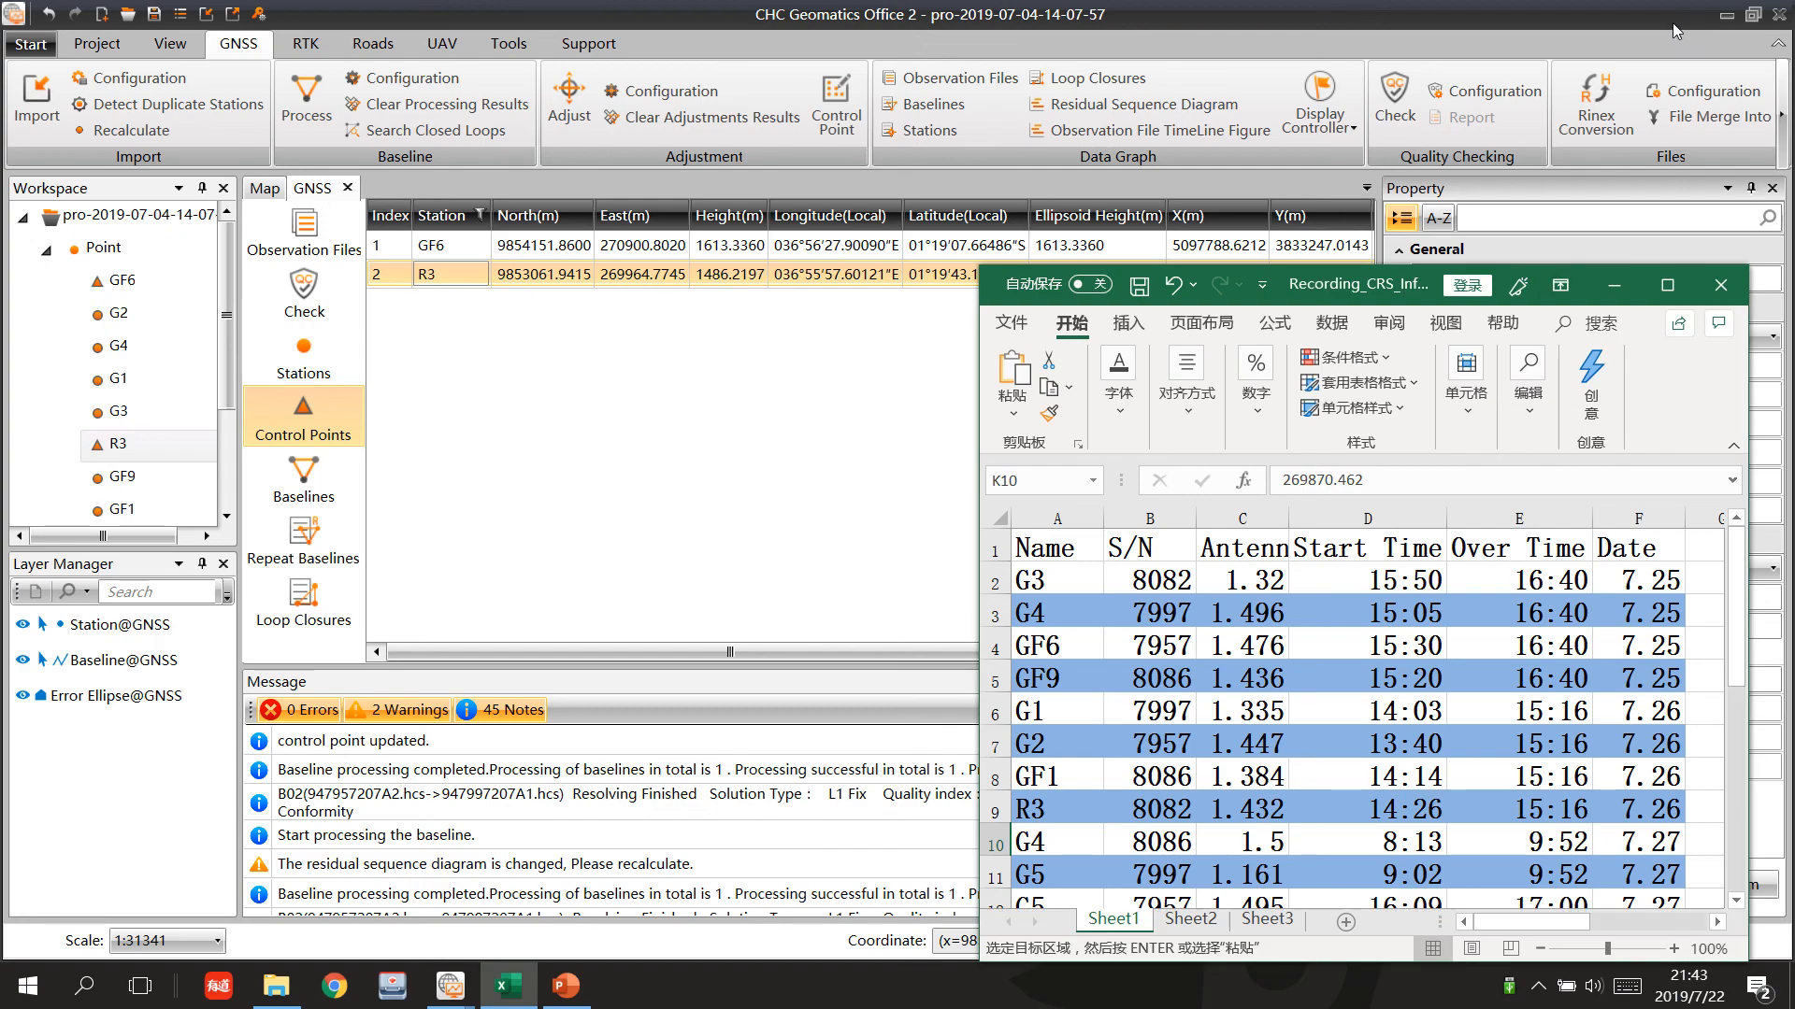
click(1628, 272)
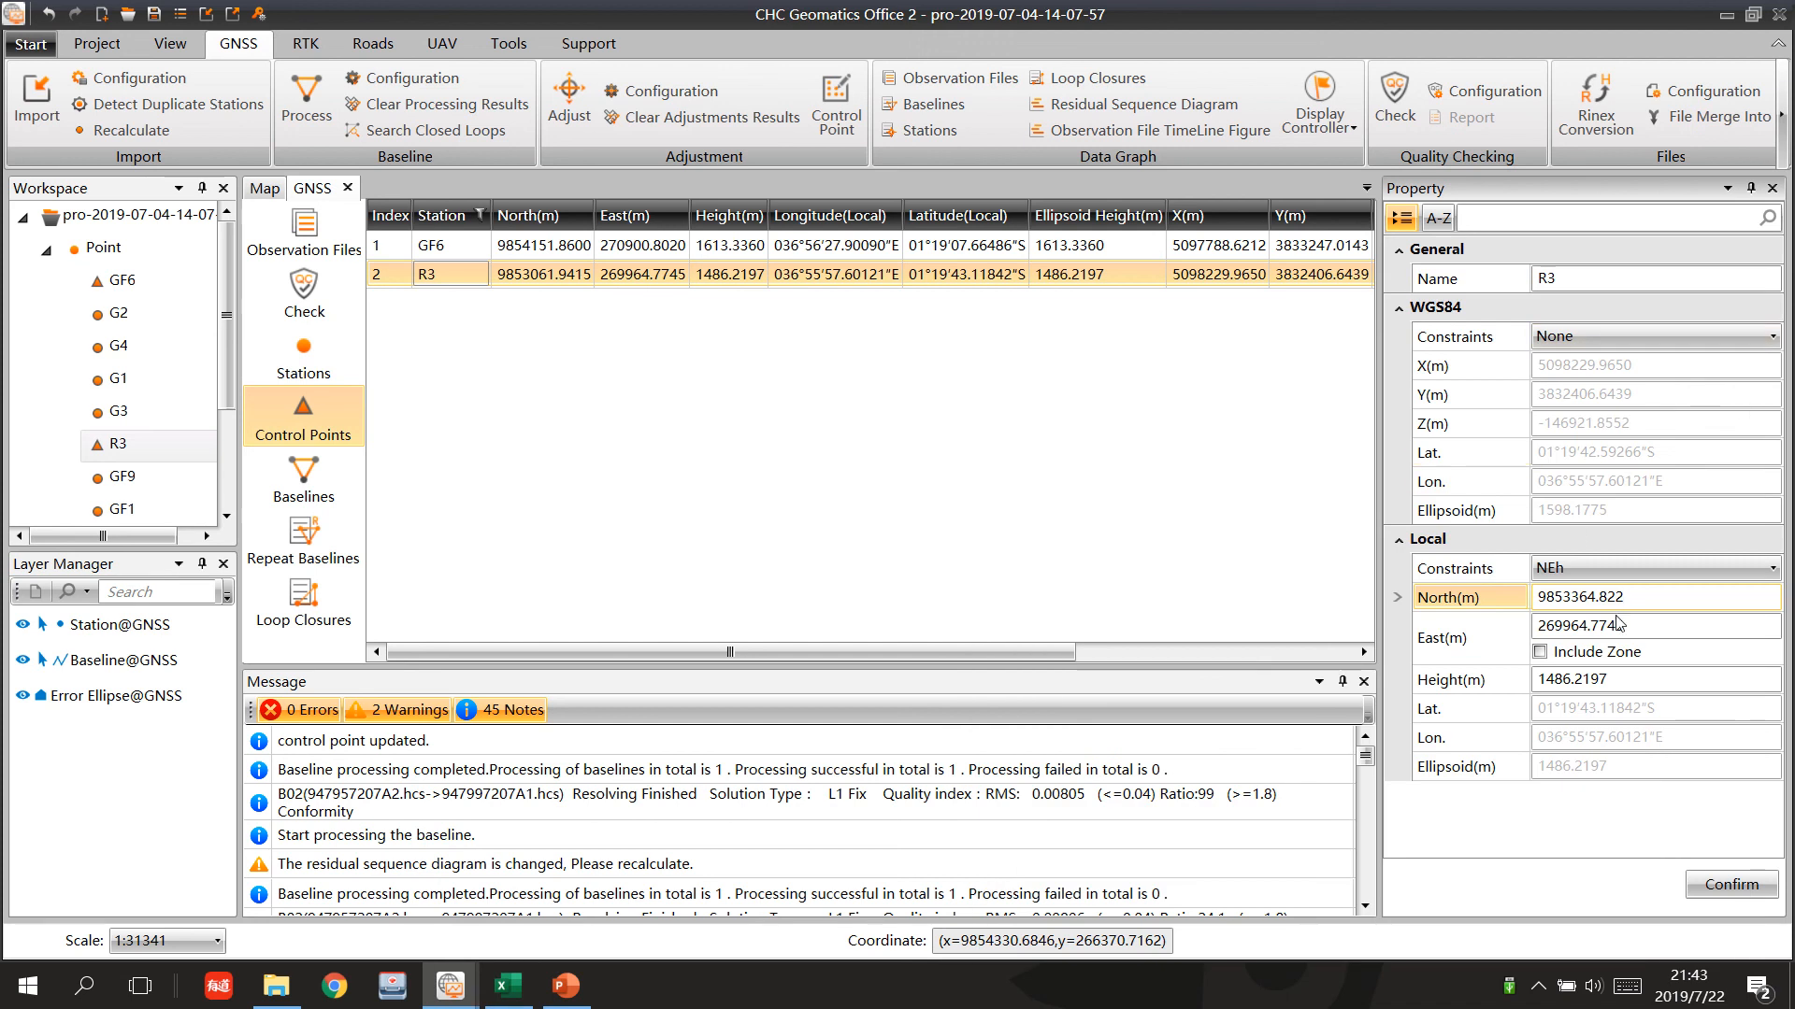
double_click(1589, 626)
key(ctrl+v)
Copy R3's h value from Excel, set its local Height to 1615.63 in CHC Geomatics Office and apply the new coordinates.
click(507, 985)
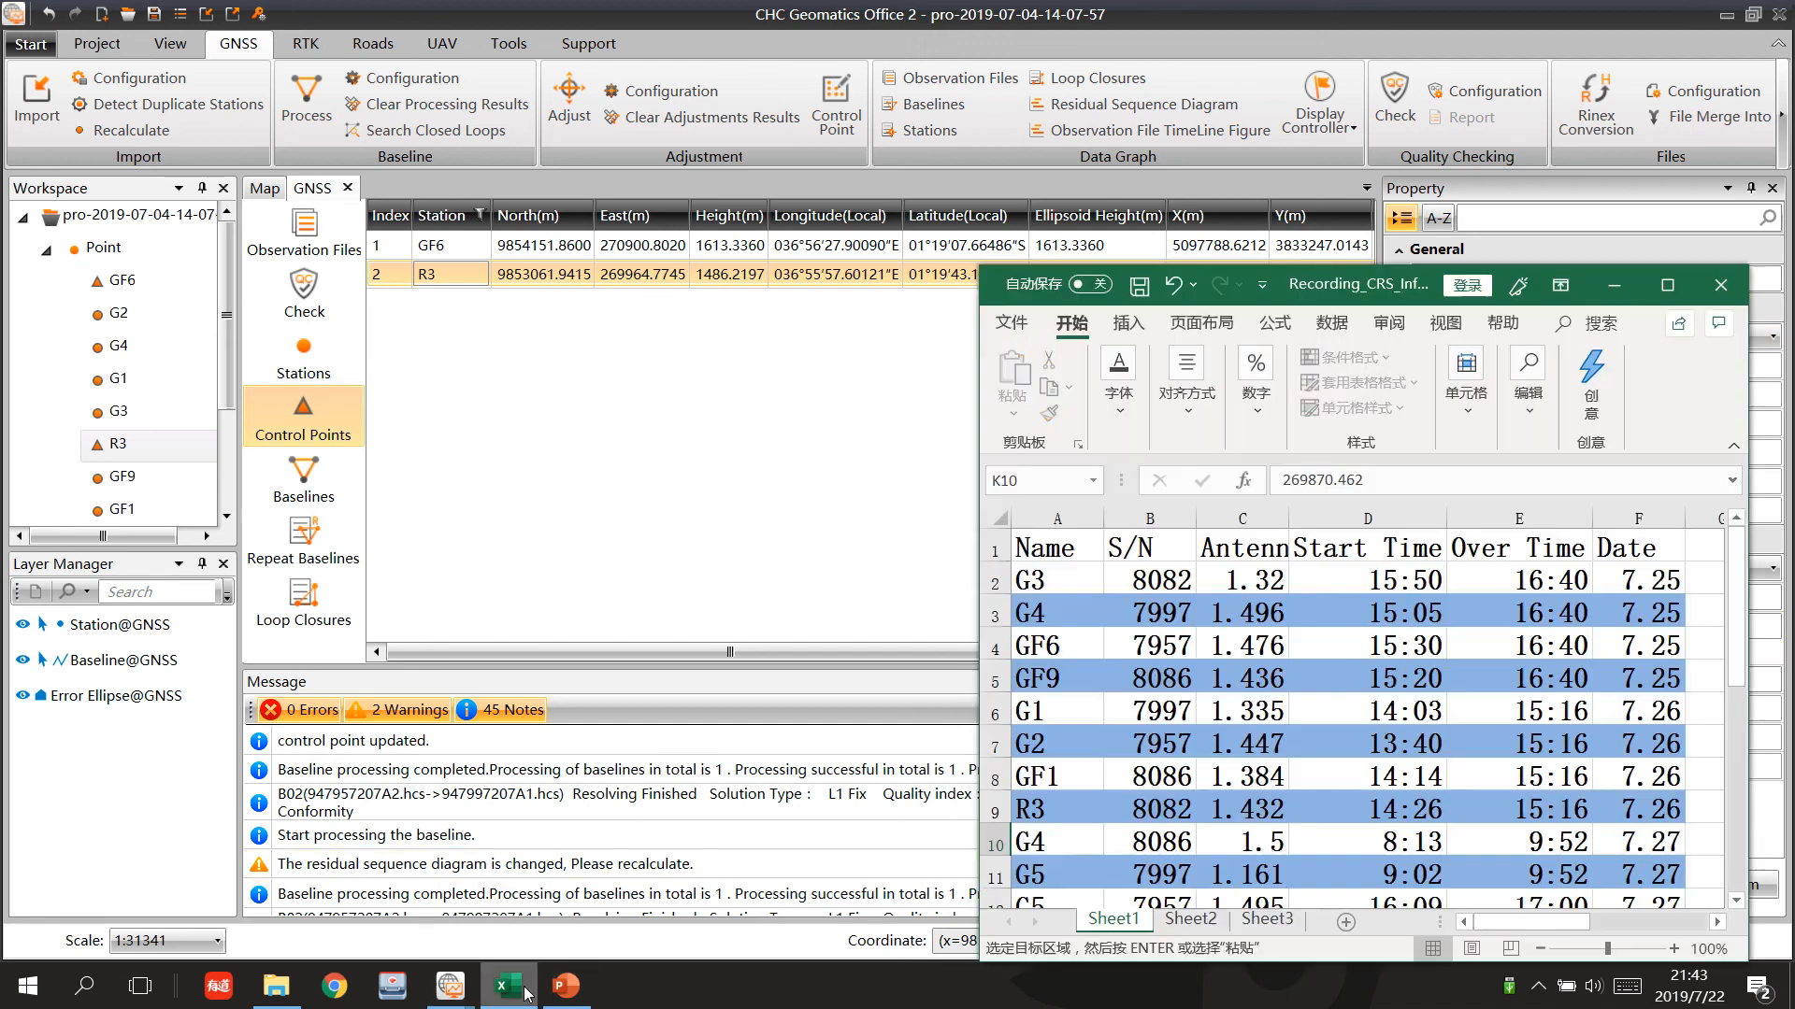
click(1670, 283)
click(1321, 576)
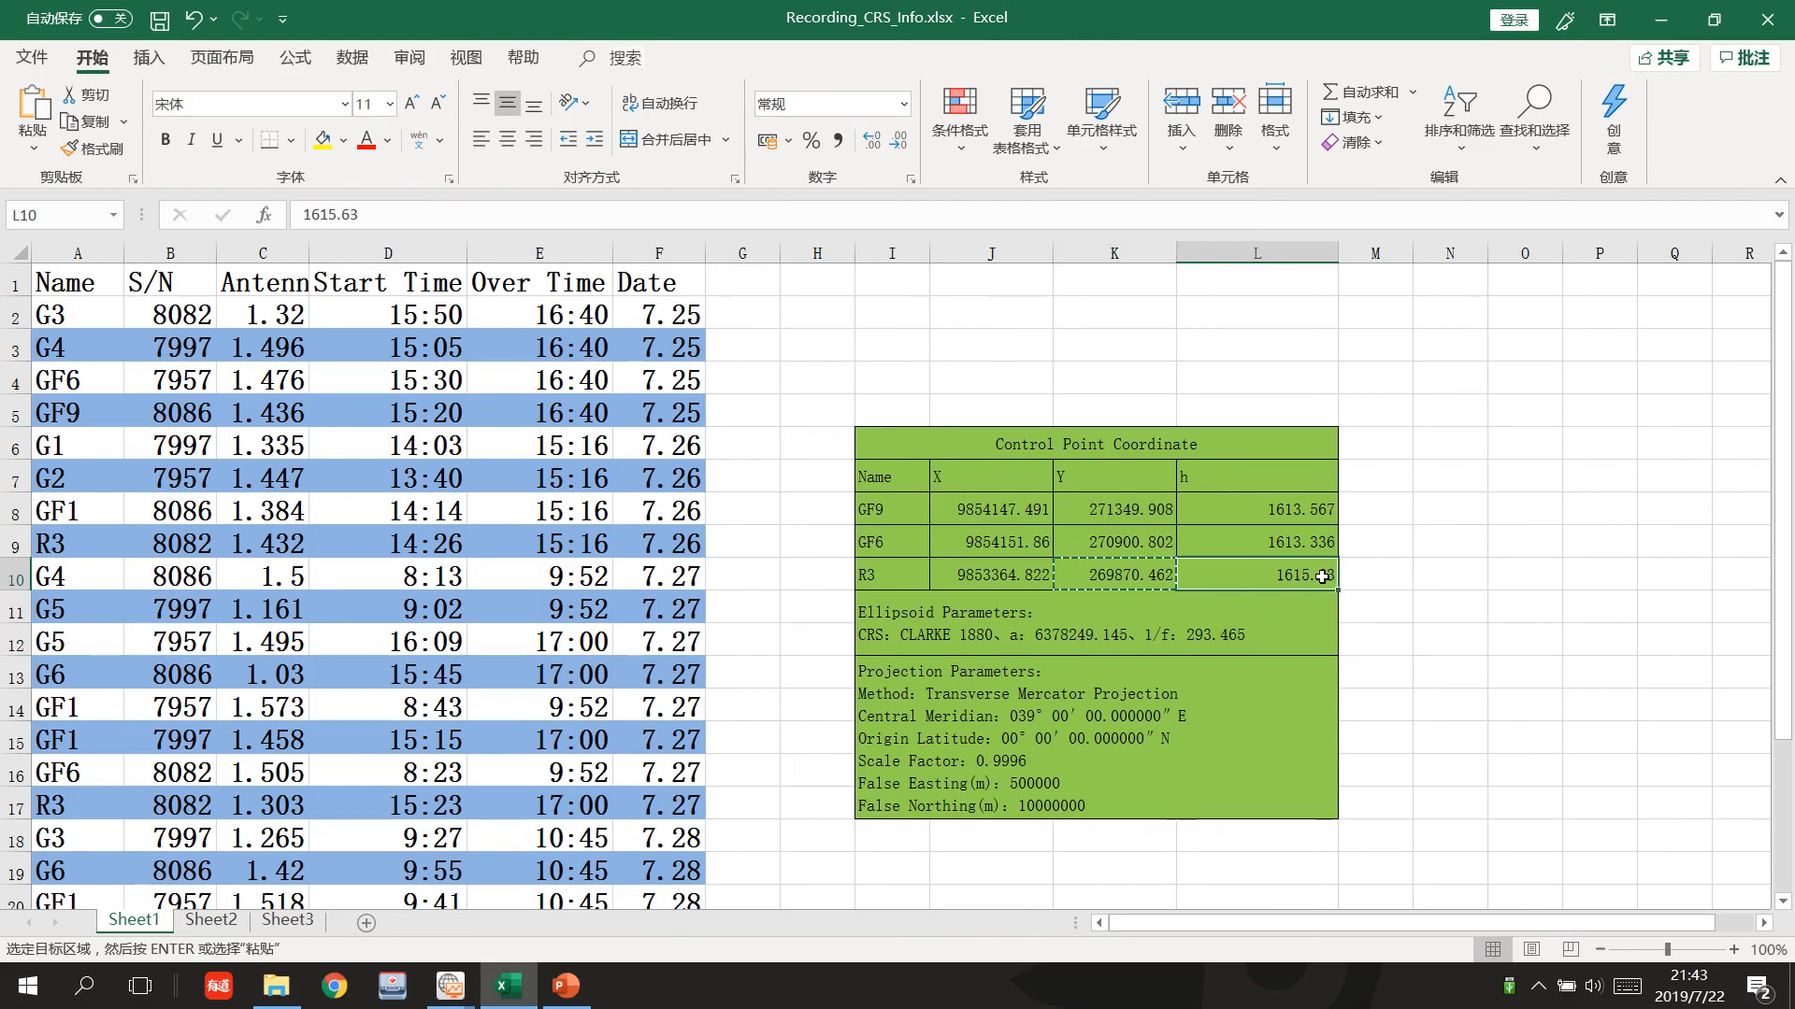
key(ctrl+c)
key(alt+Tab)
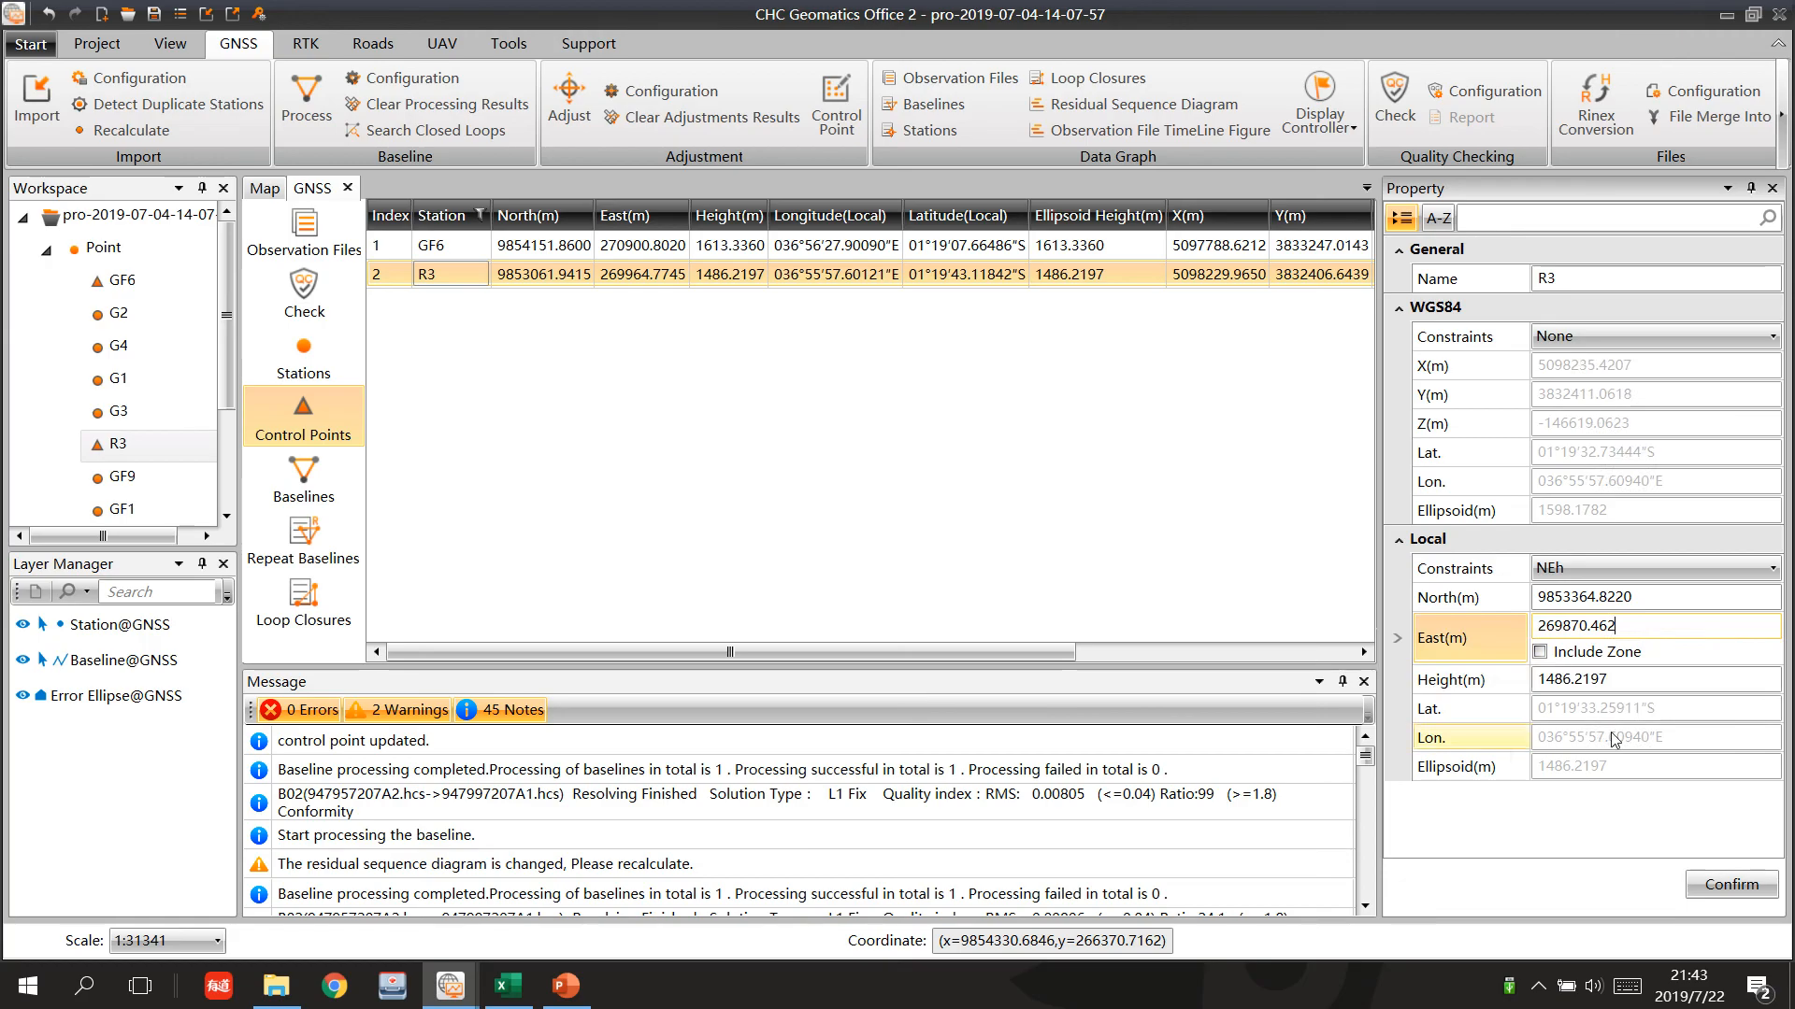
double_click(1578, 680)
key(ctrl+a)
key(ctrl+v)
key(Return)
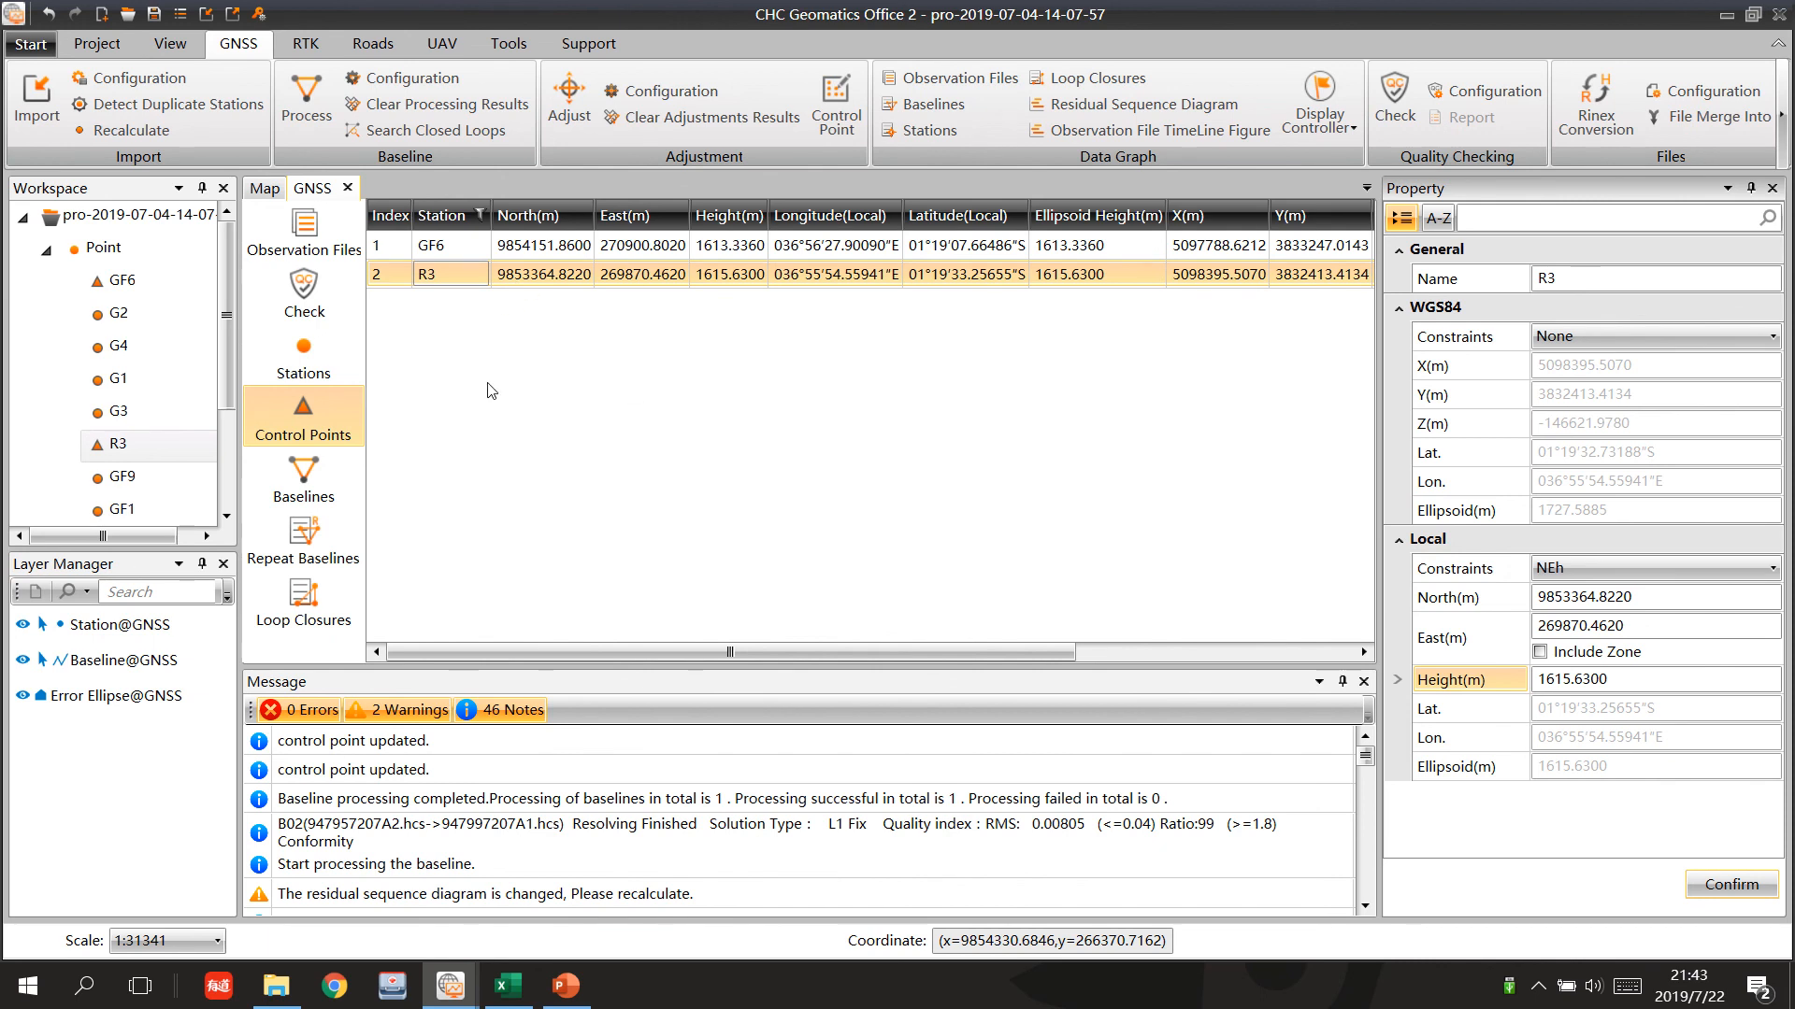
Compare the coordinates of GF6 and R3 in the station list with those in the control point list.
click(329, 363)
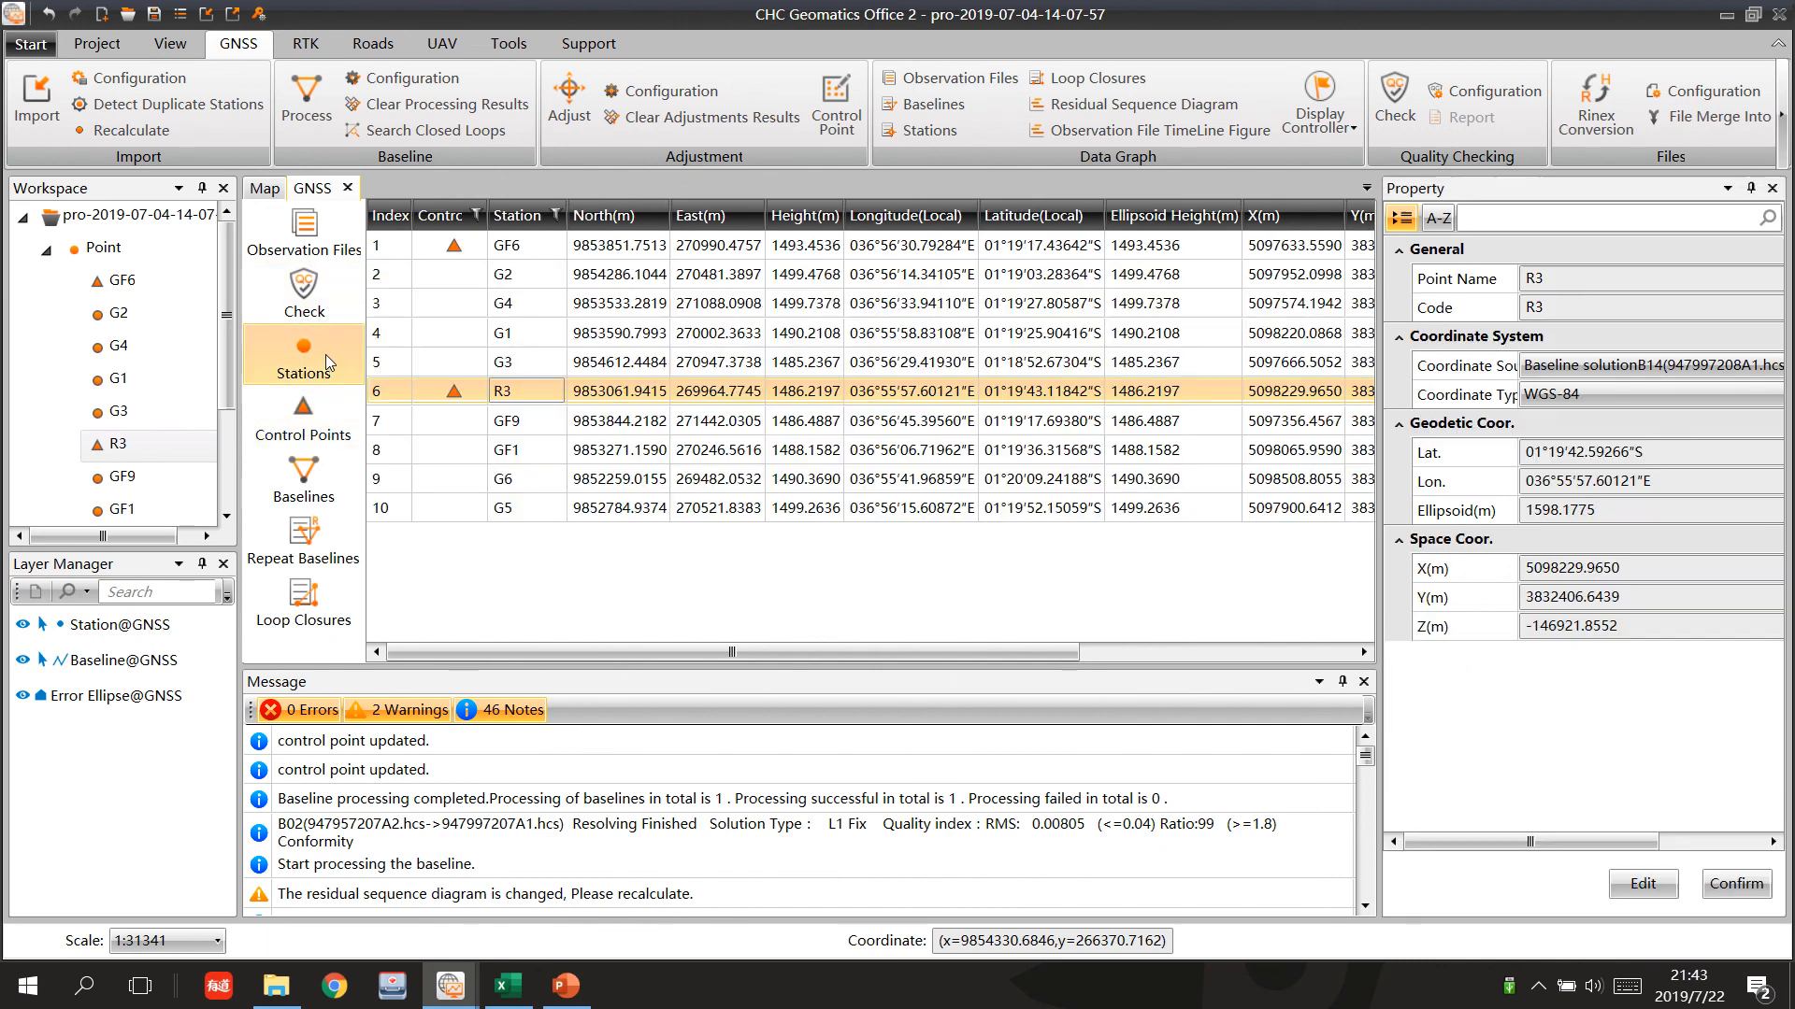
click(295, 428)
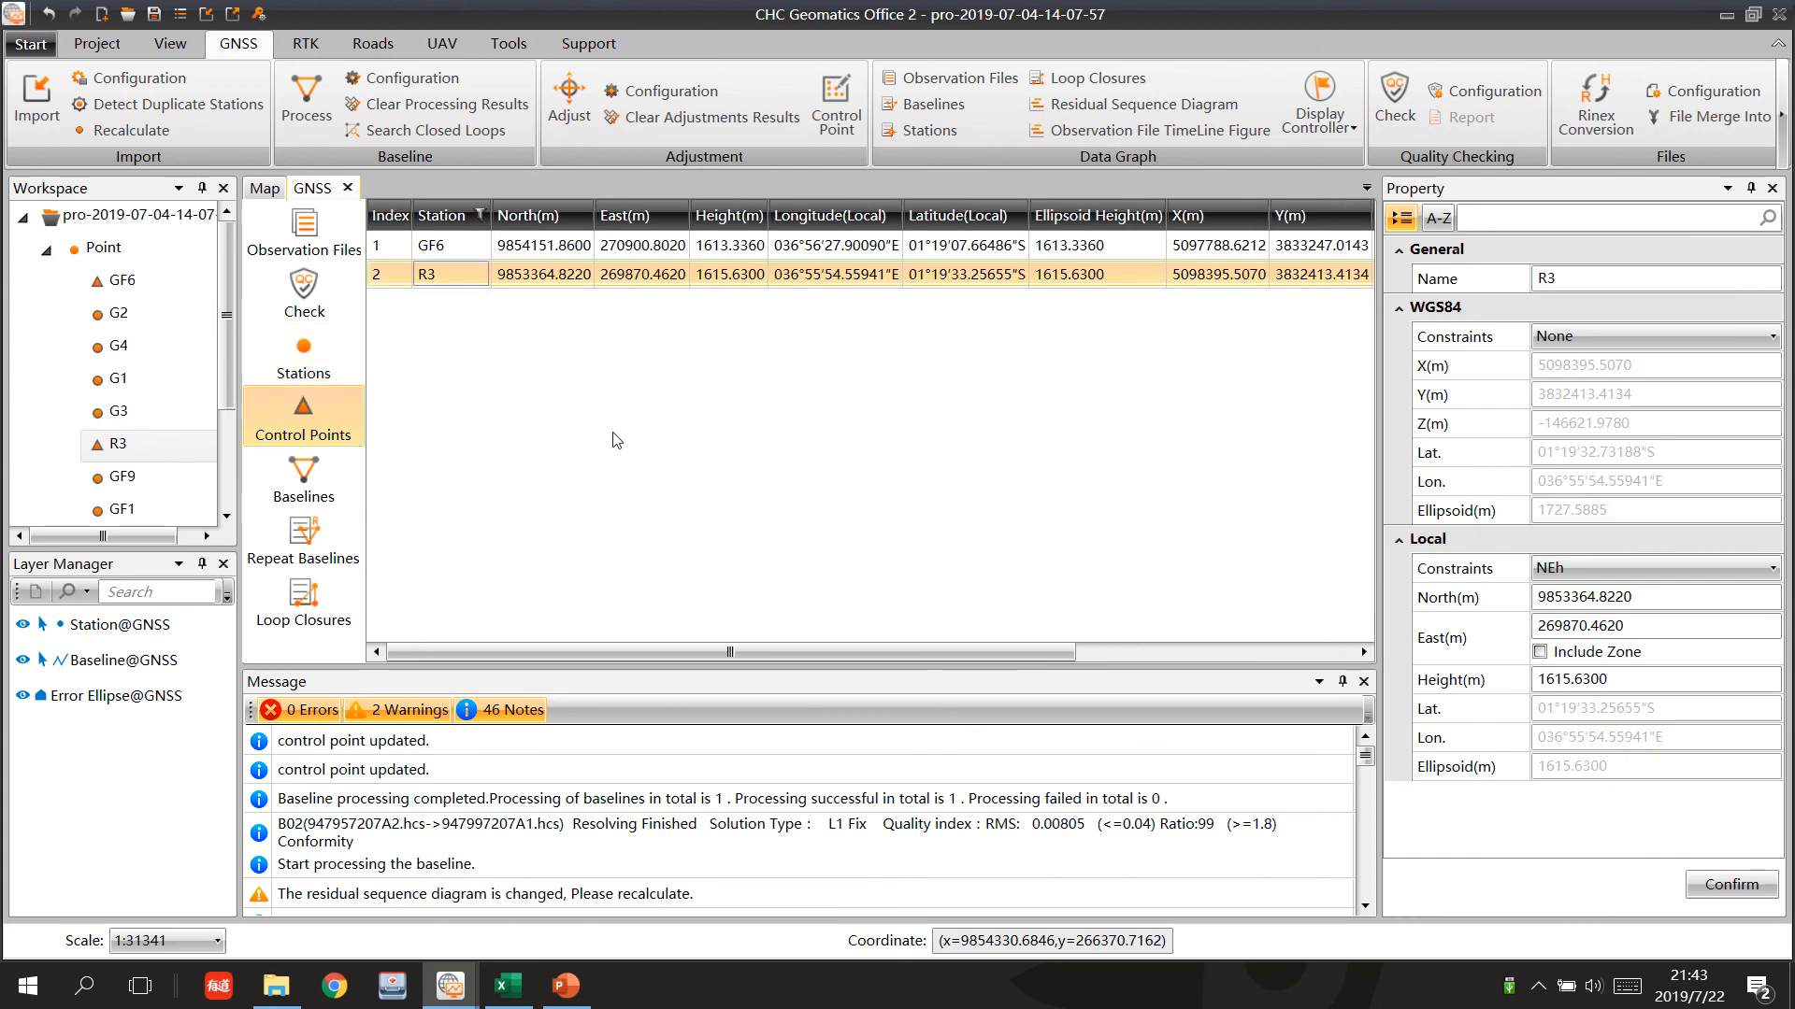
click(314, 353)
click(334, 418)
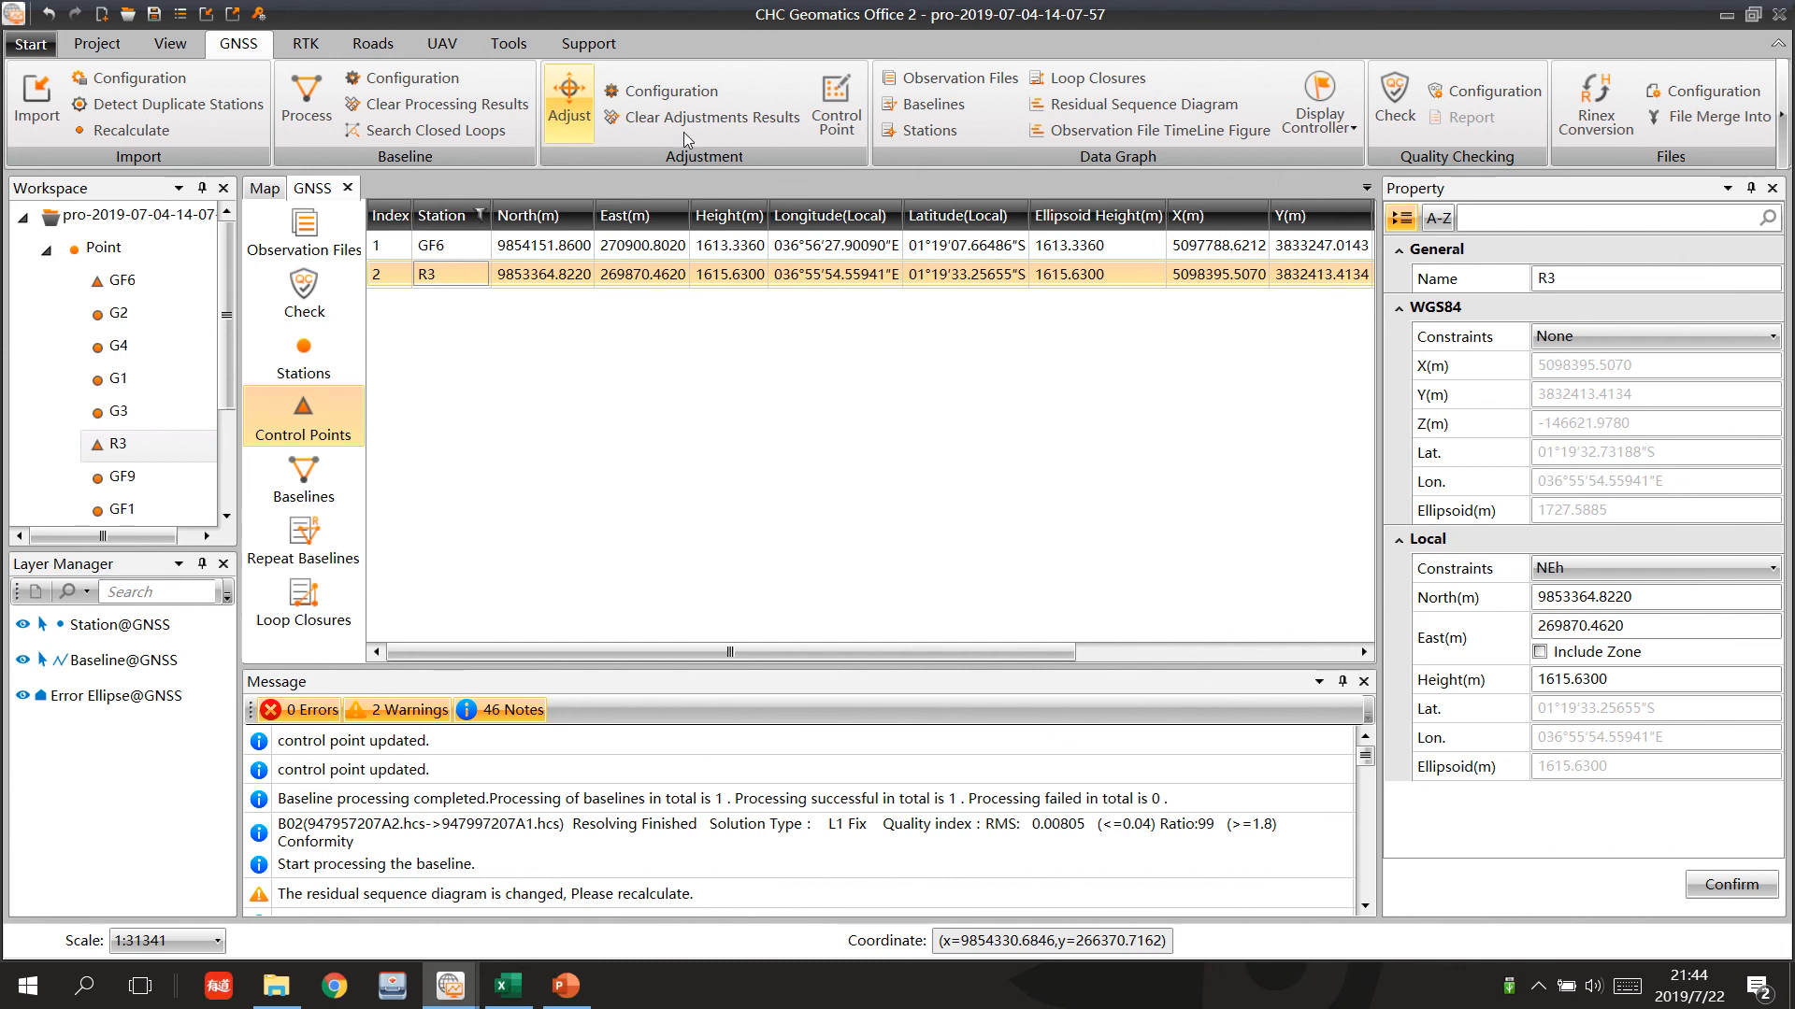
Run the network adjustment as a manual 2D constraint adjustment.
click(568, 101)
drag(750, 216, 1068, 192)
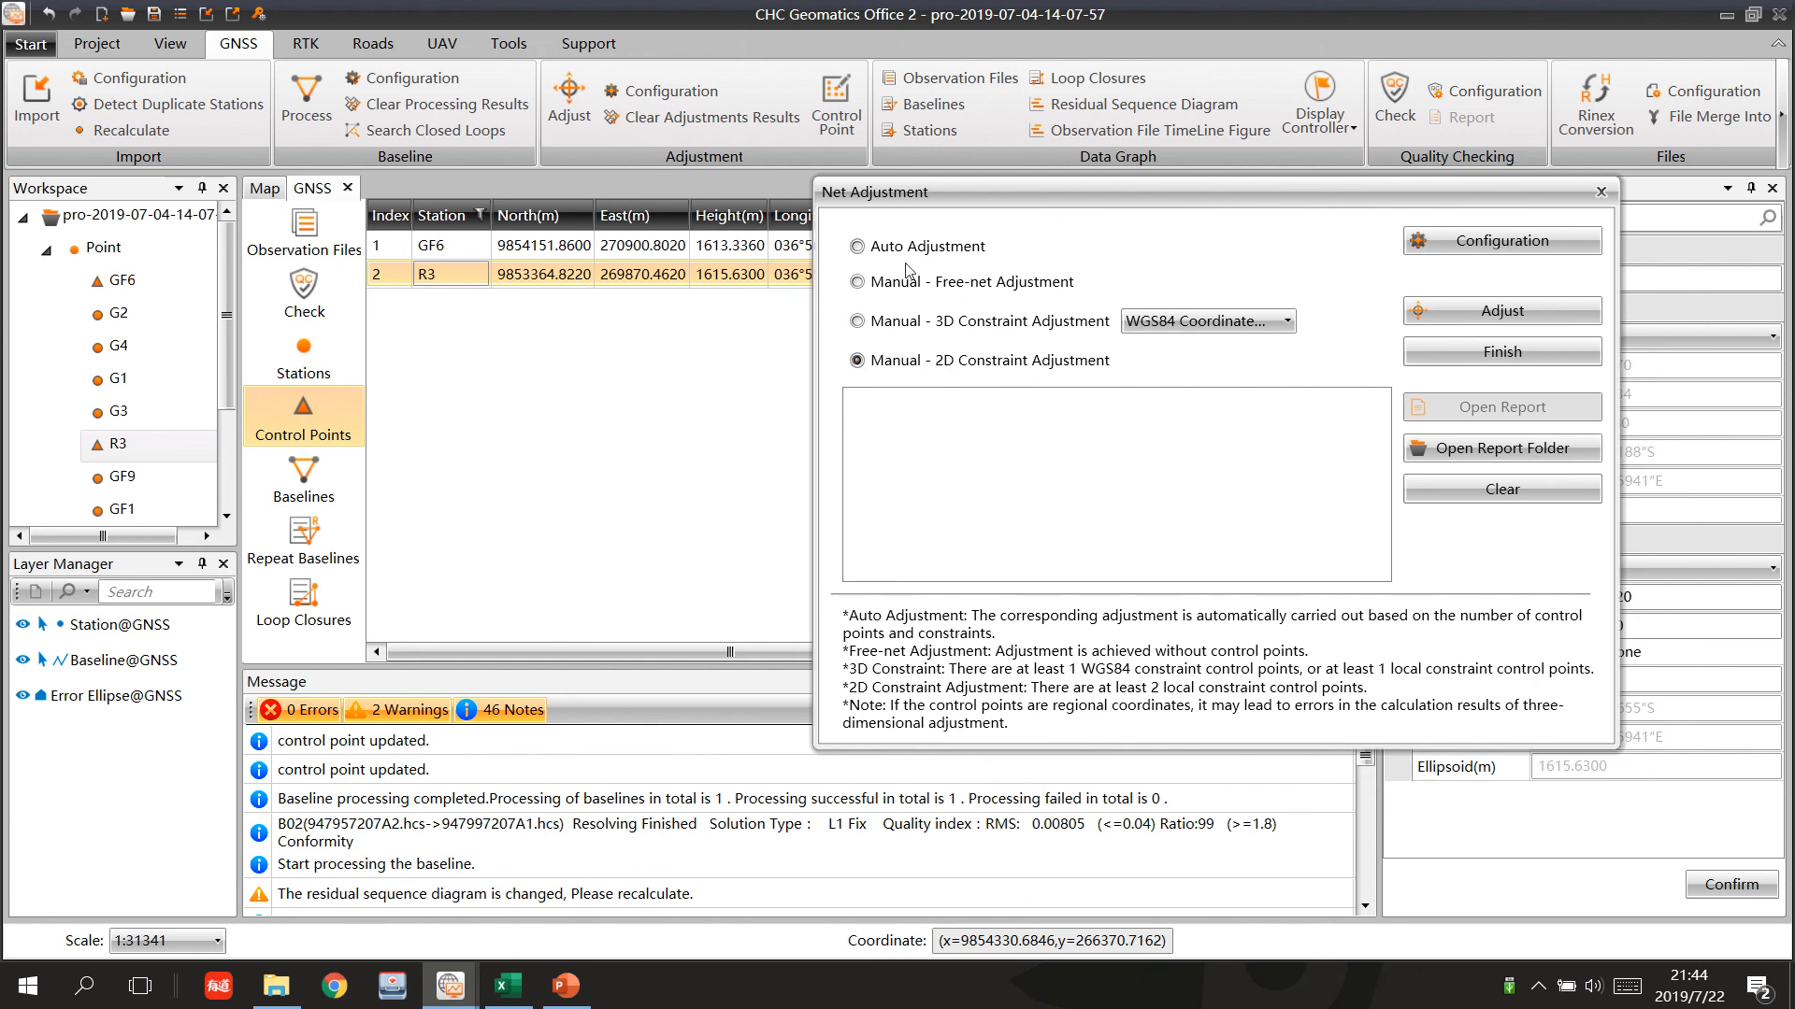
click(858, 247)
click(876, 364)
click(1444, 318)
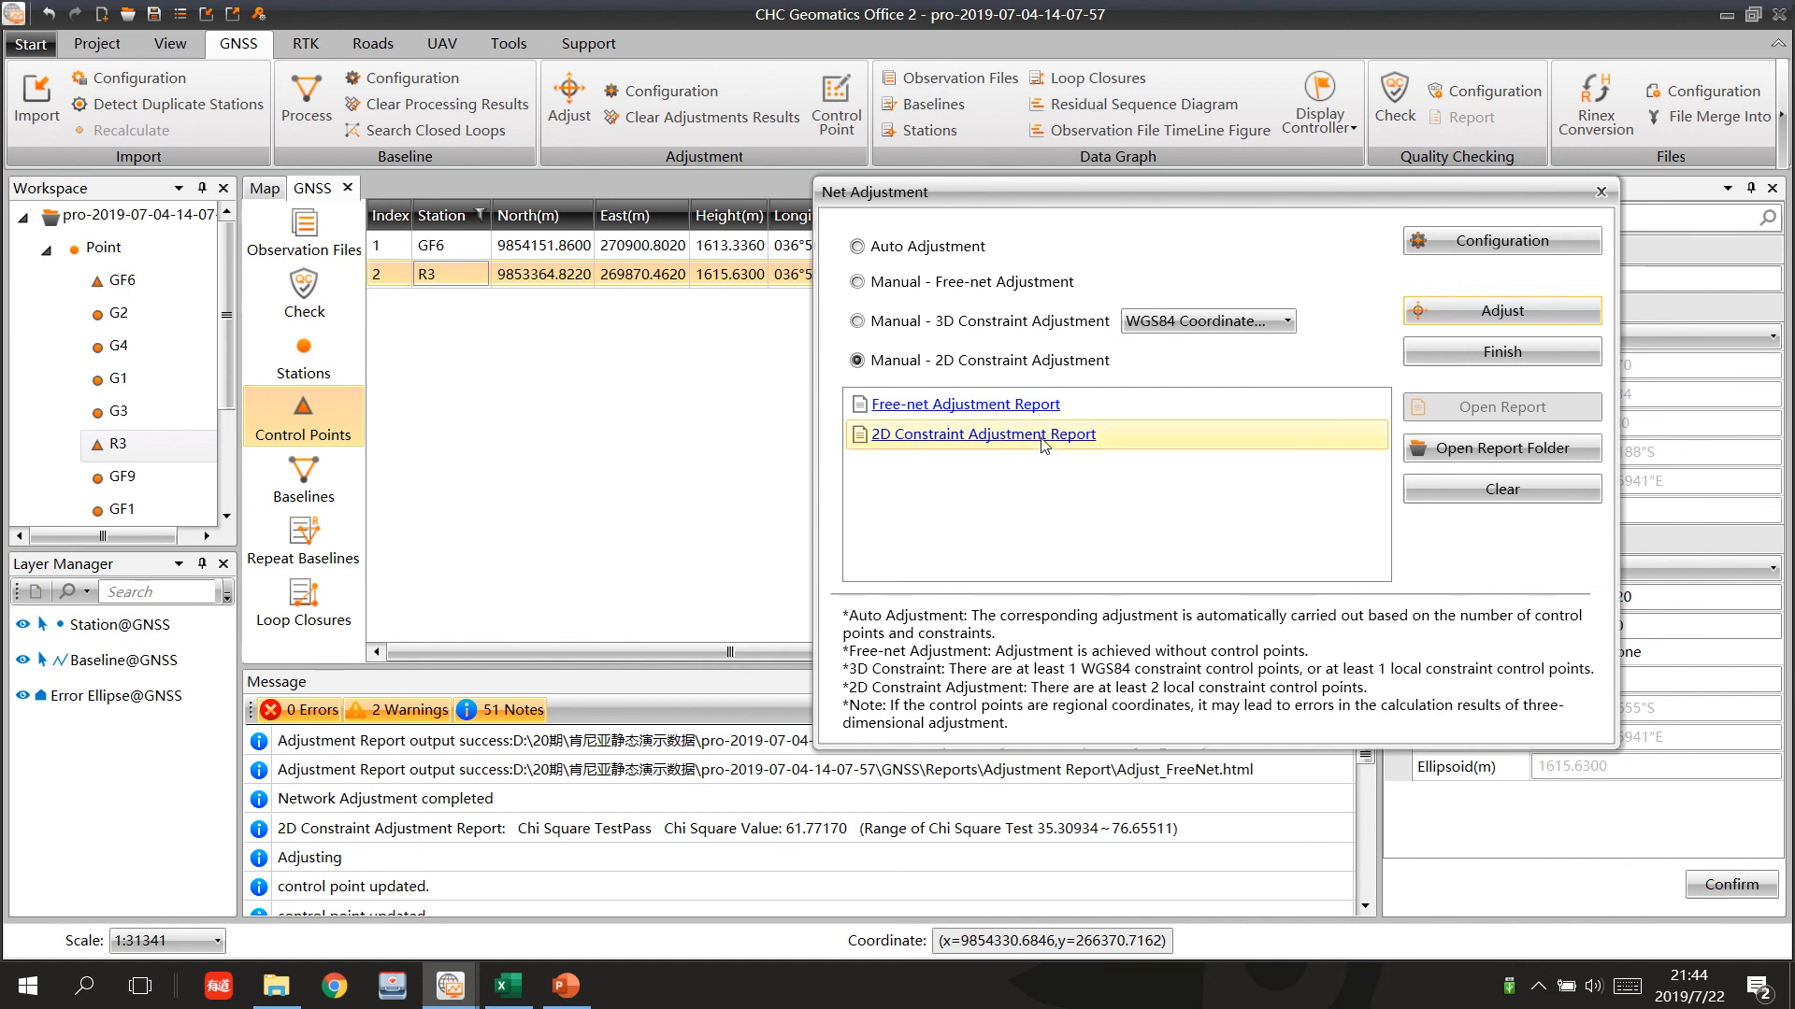
Open the 2D Constraint Adjustment Report, examine the Coordinate Change table in section 4.5, and return to the Net Adjustment dialog.
click(989, 435)
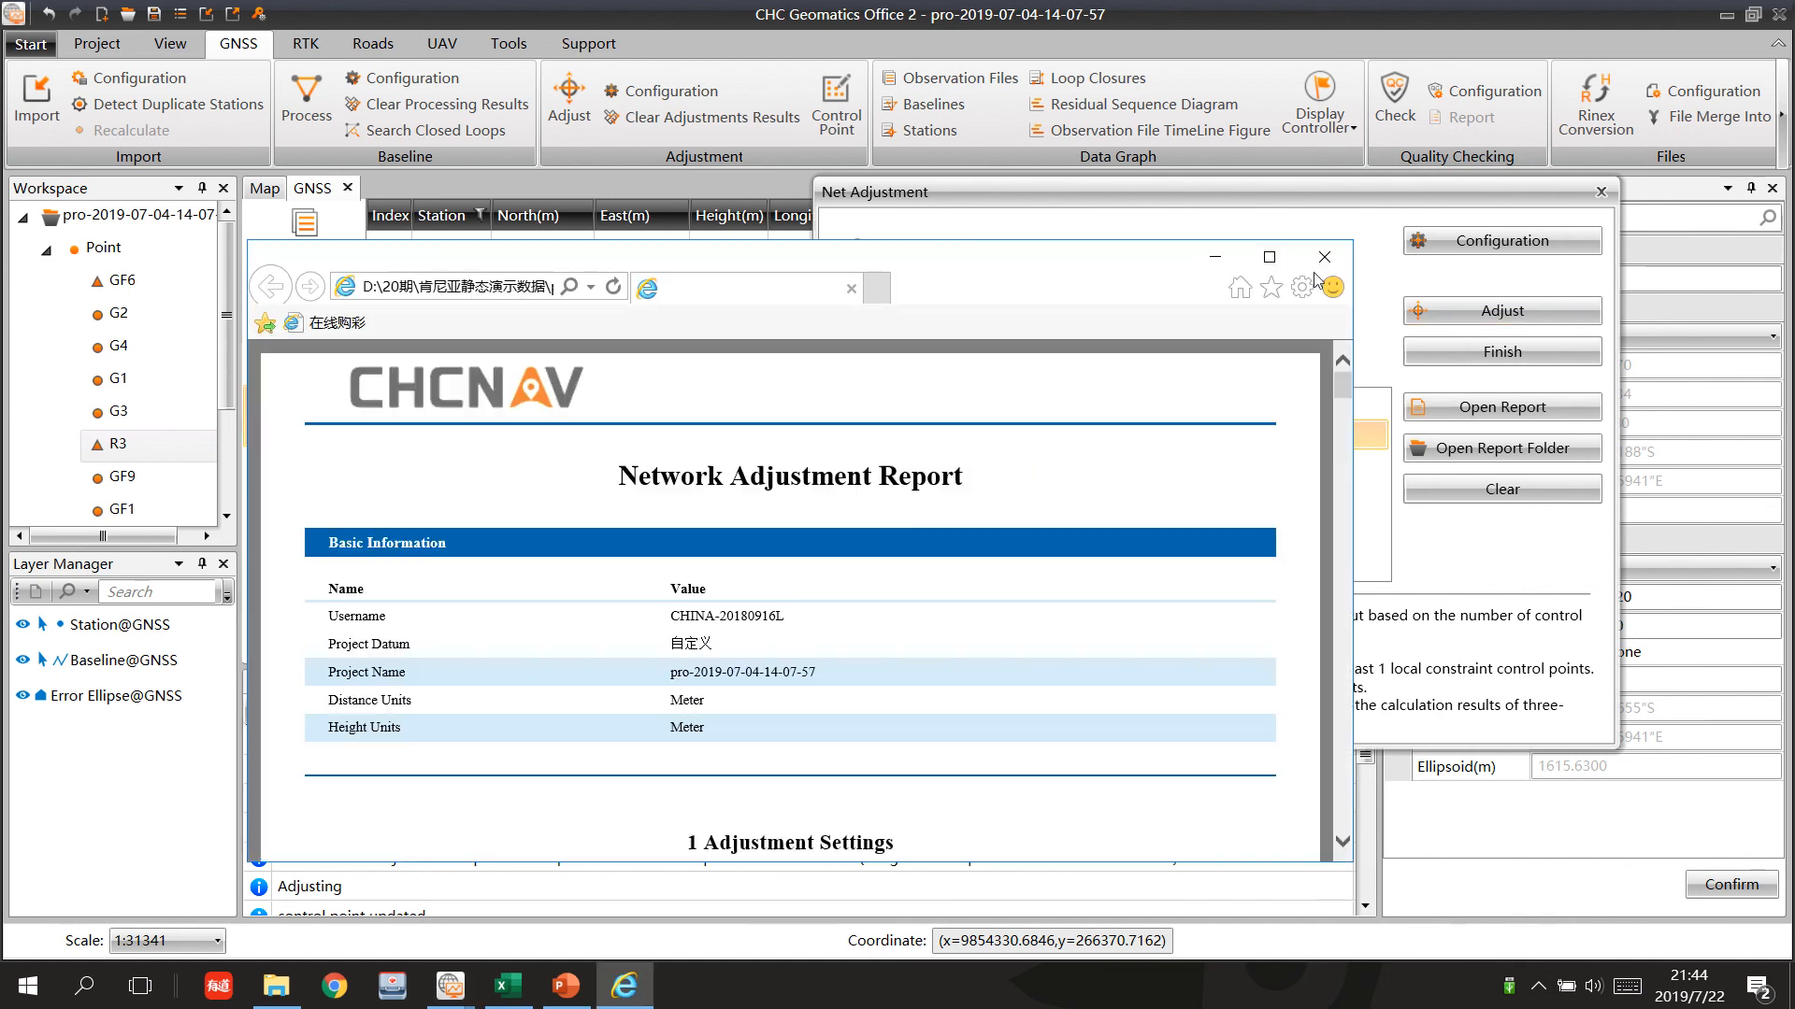
click(1269, 257)
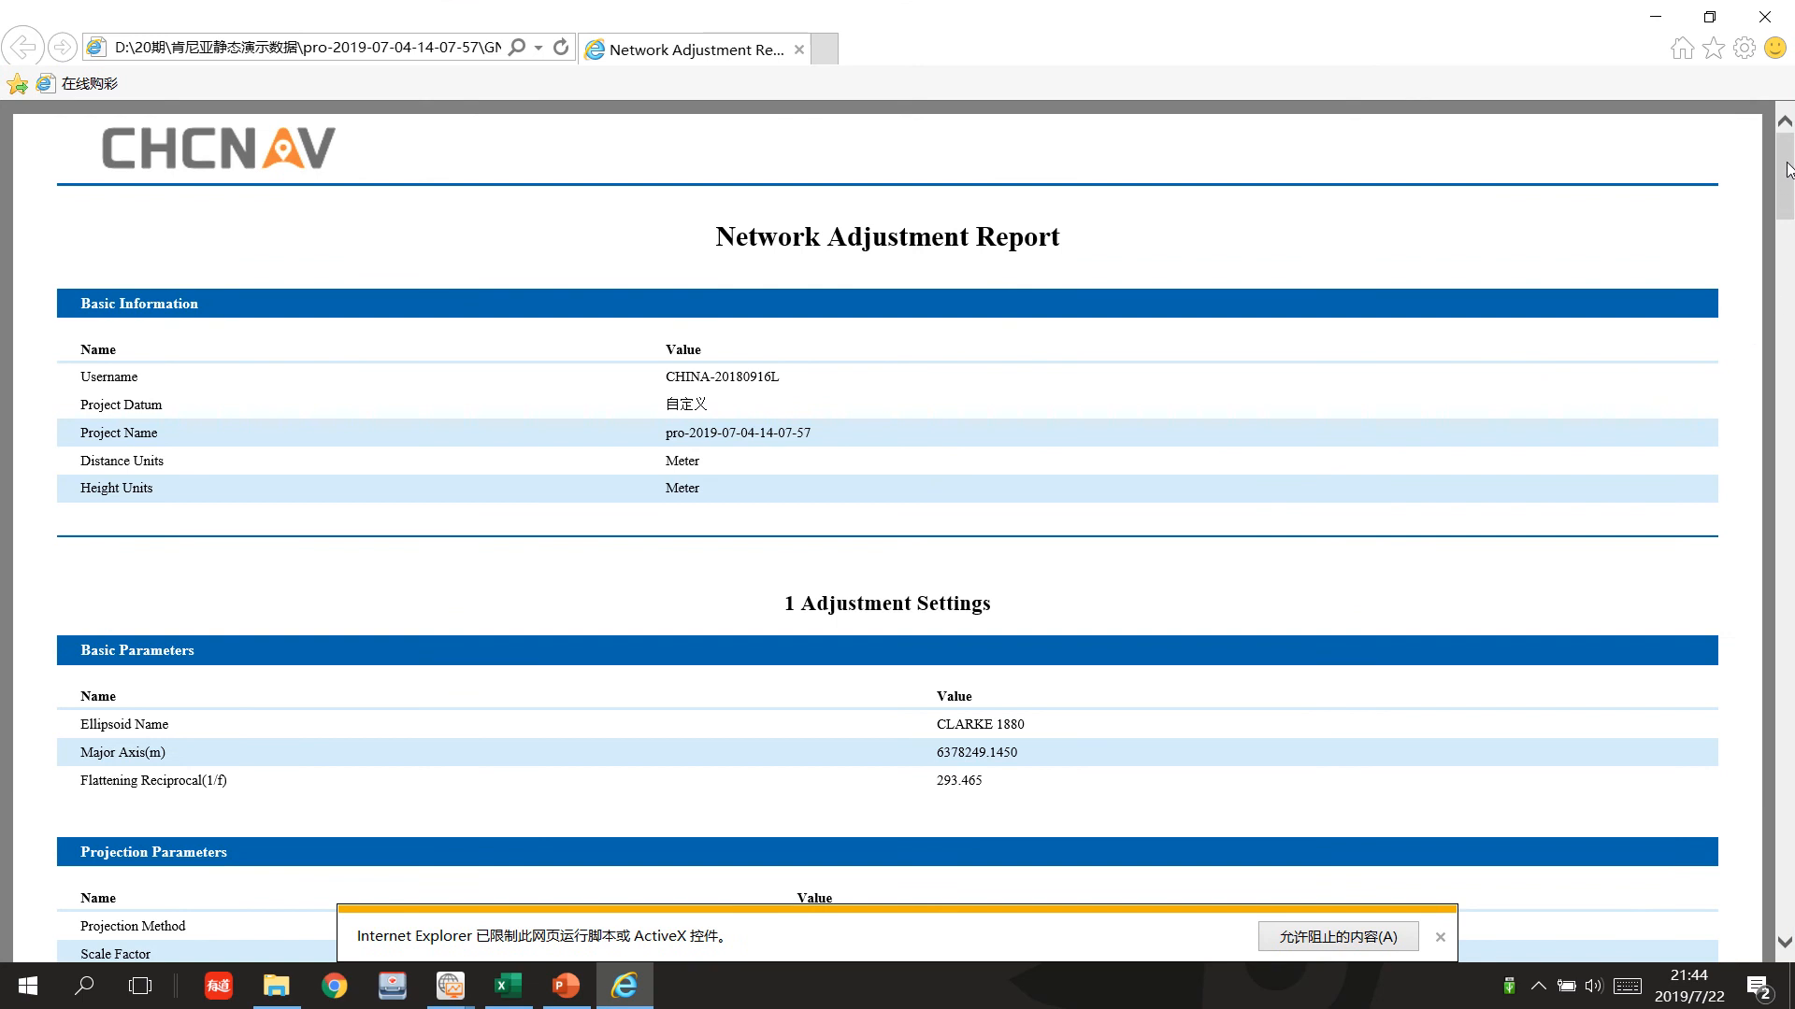
drag(1786, 179, 1781, 729)
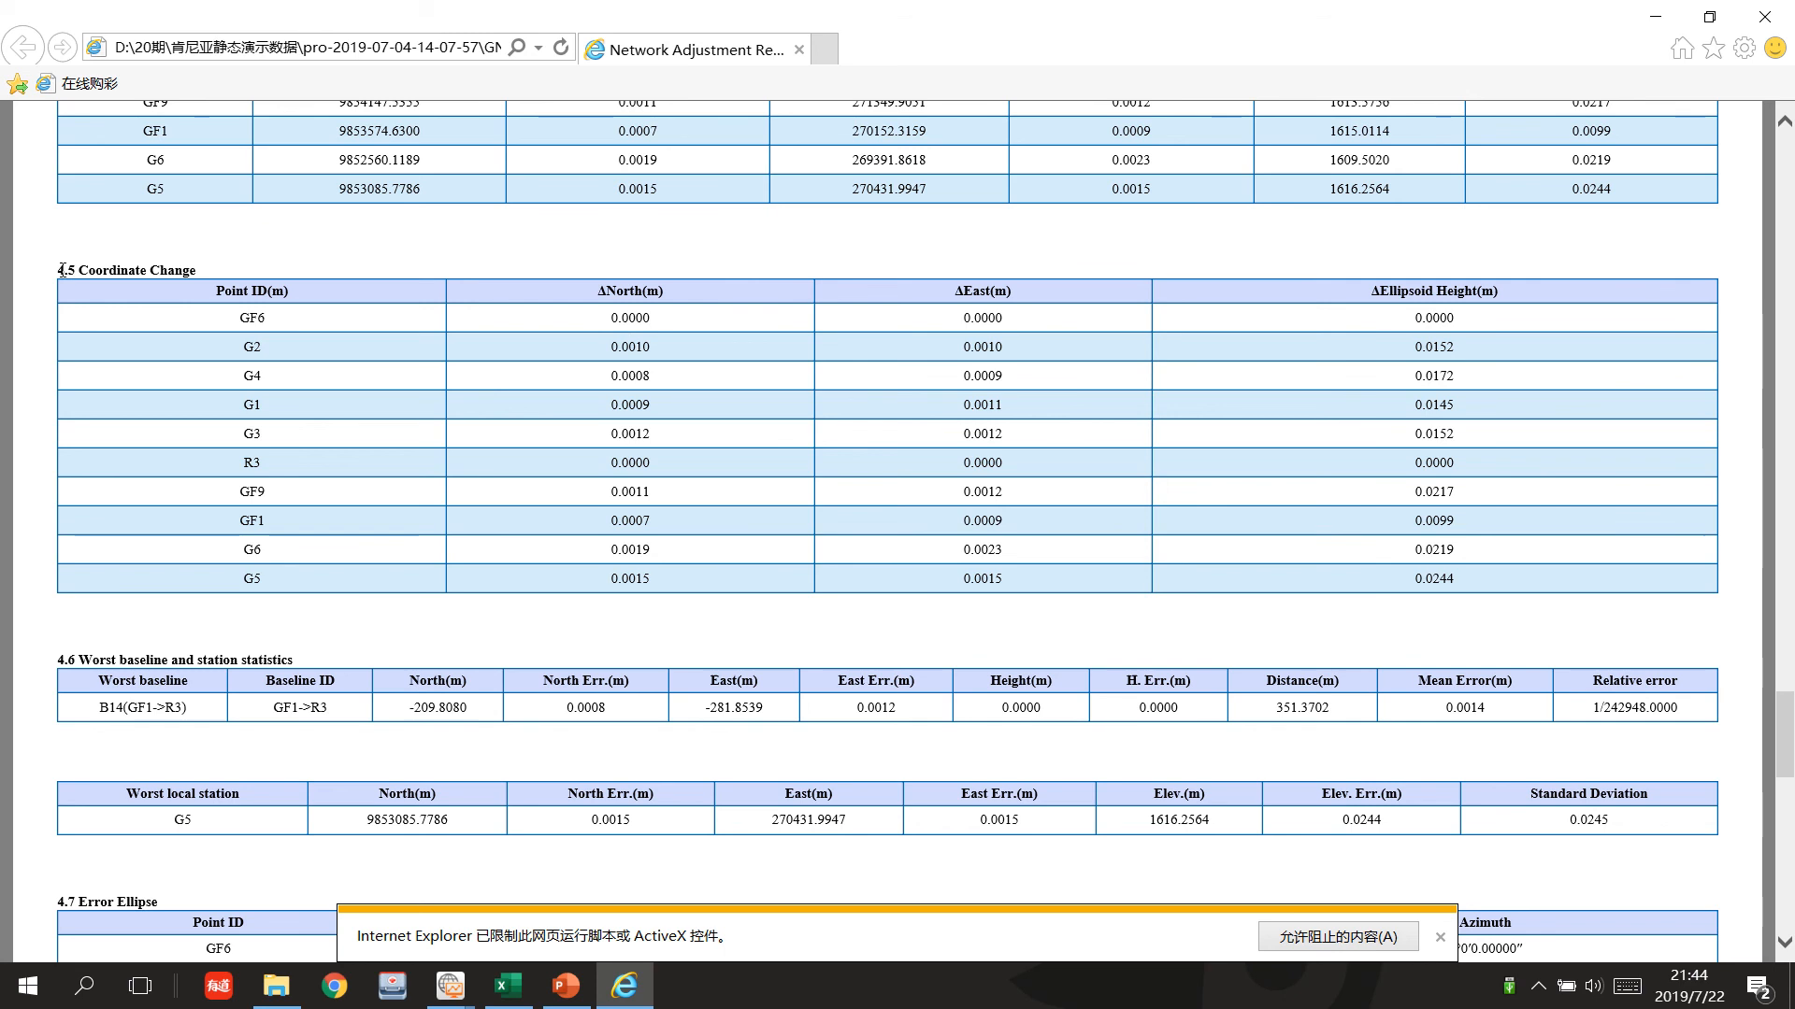
drag(59, 270, 99, 281)
click(105, 270)
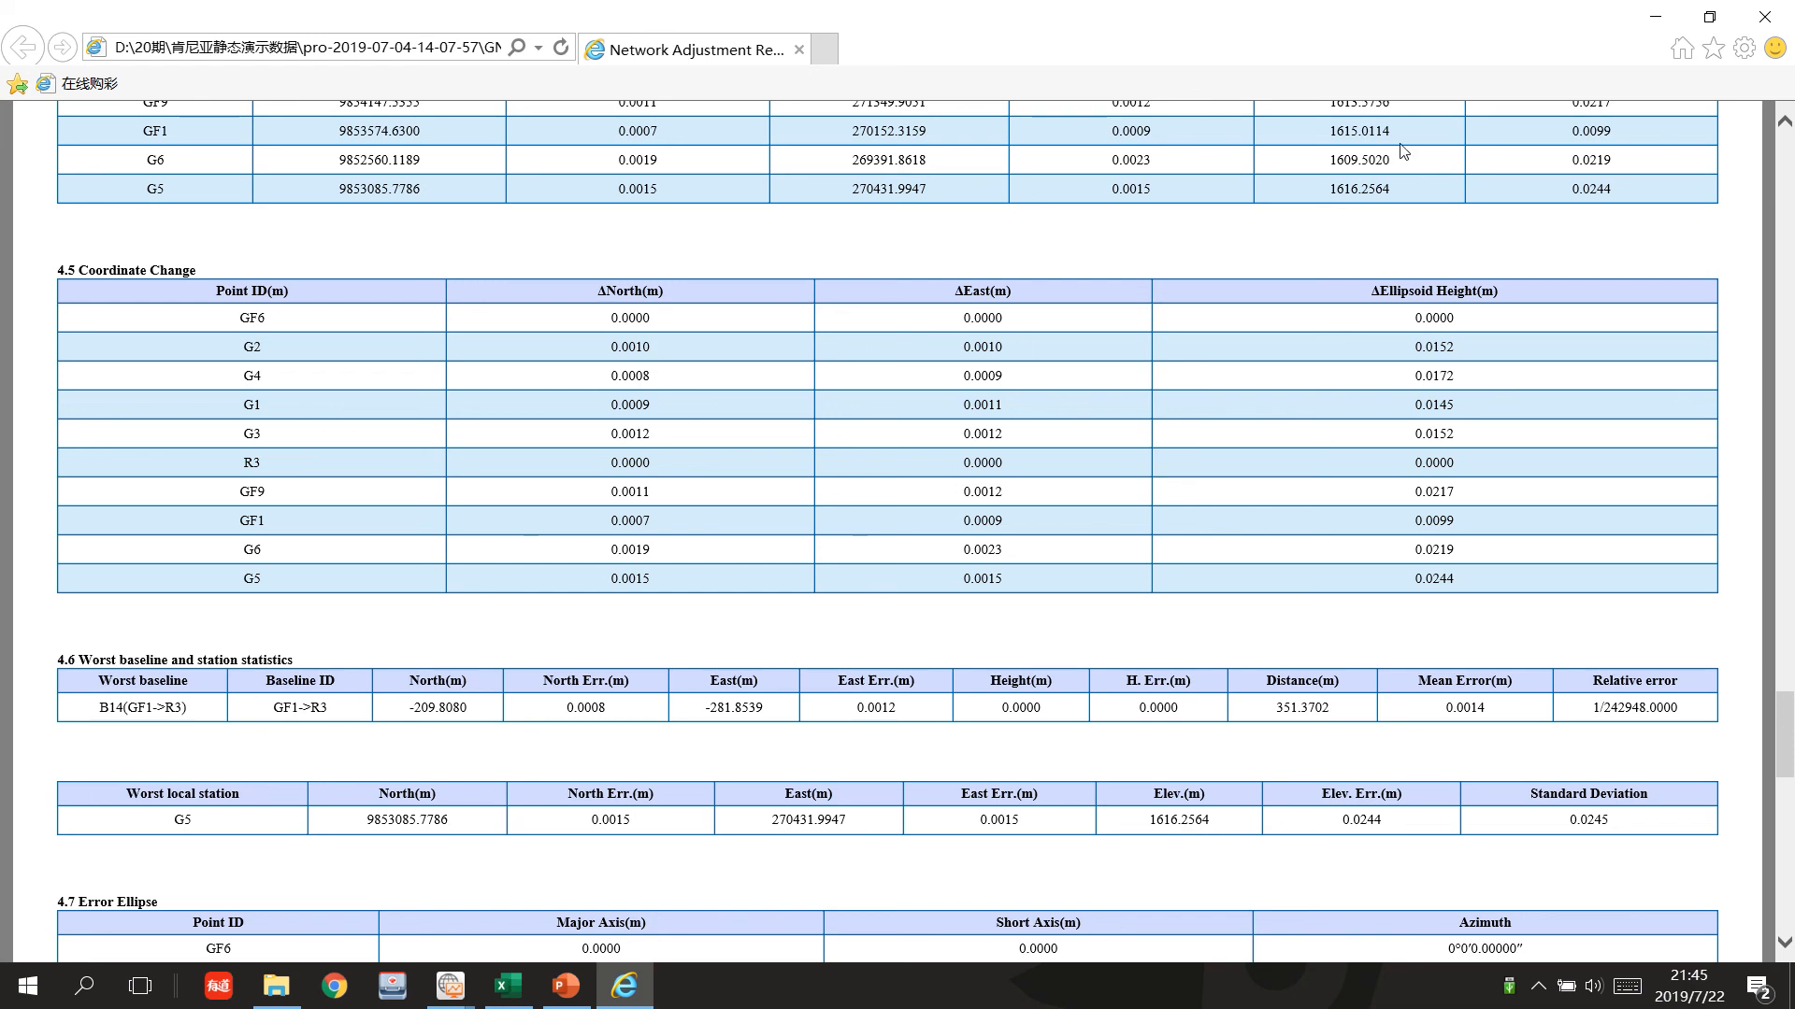
click(1655, 17)
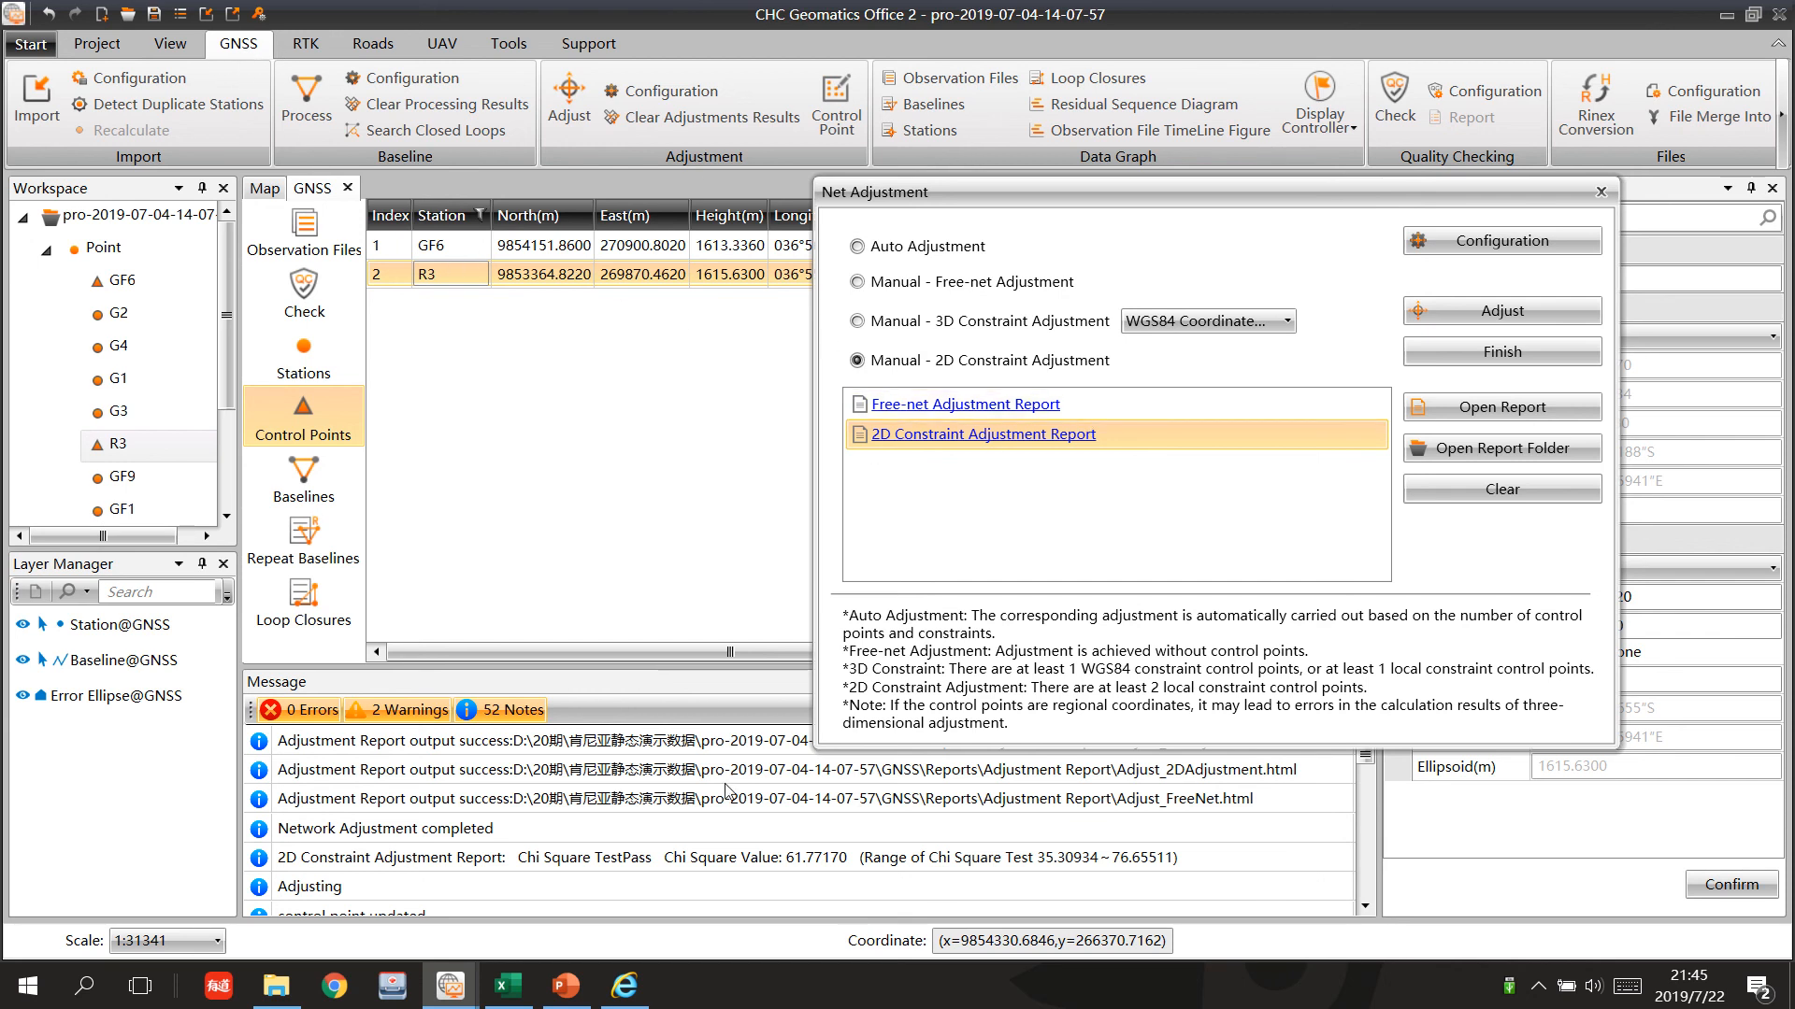
click(585, 989)
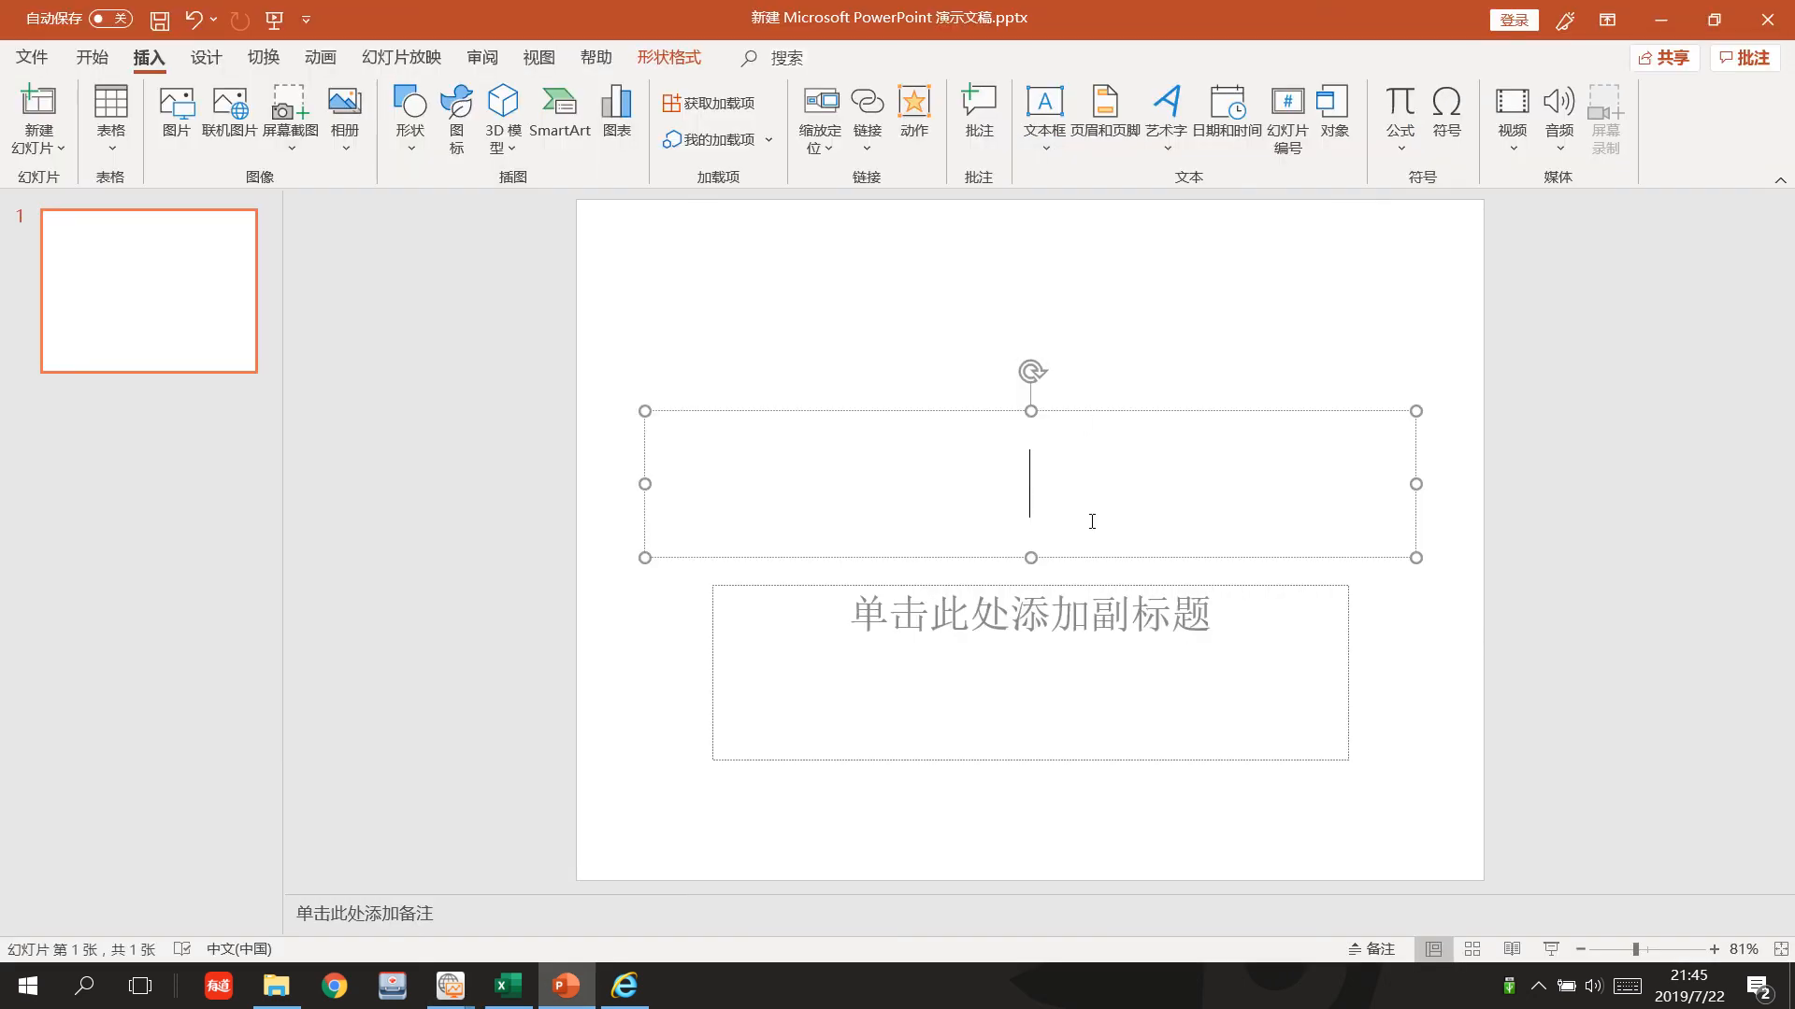
mouse_move(1019, 20)
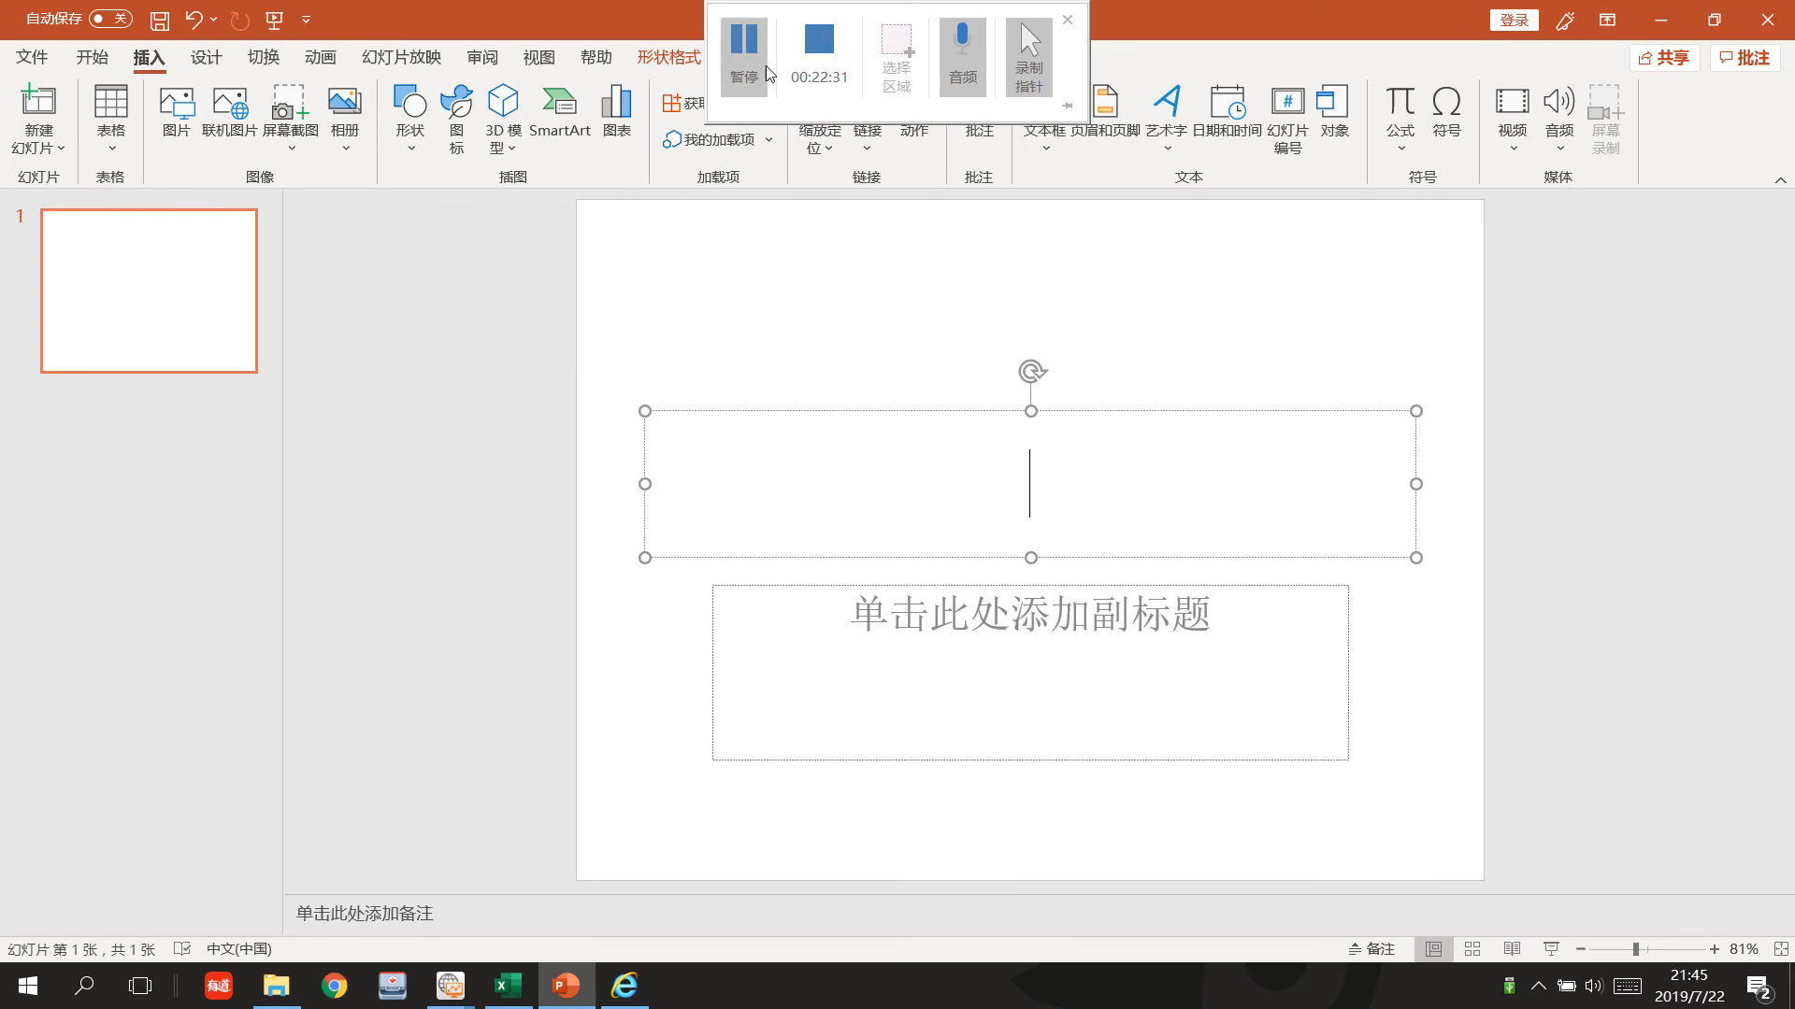